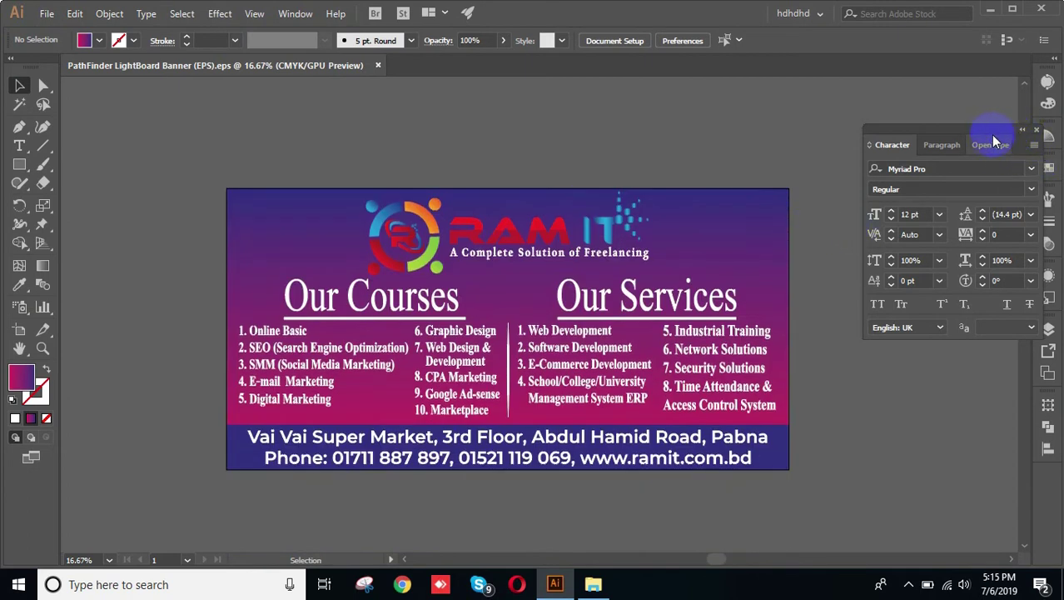
Dock the floating Character, Paragraph and OpenType panel group into the collapsed panel dock beneath Align.
left_click_drag(979, 136, 1048, 478)
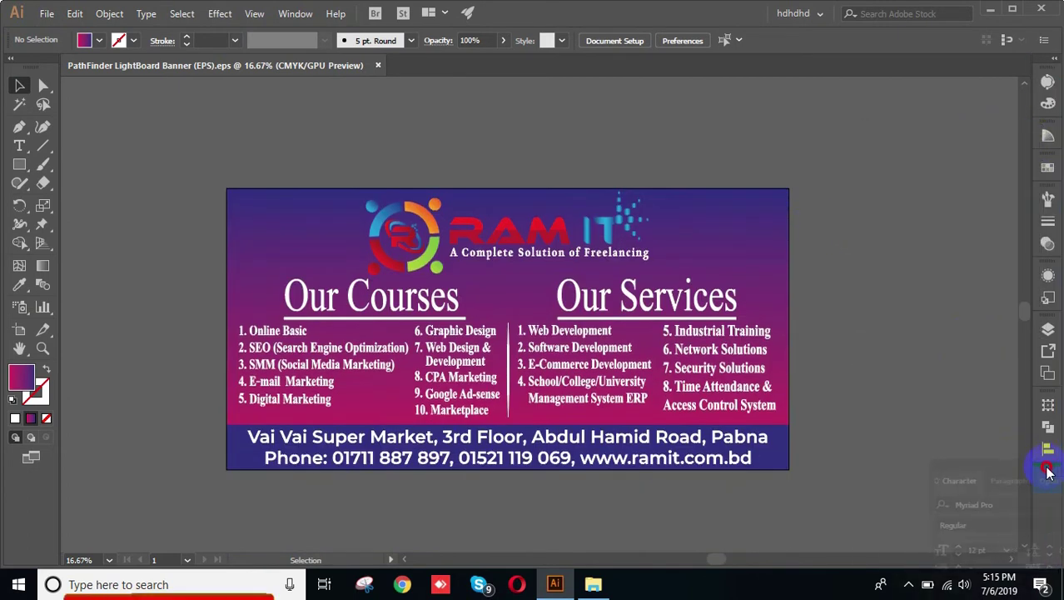
left_click(845, 263)
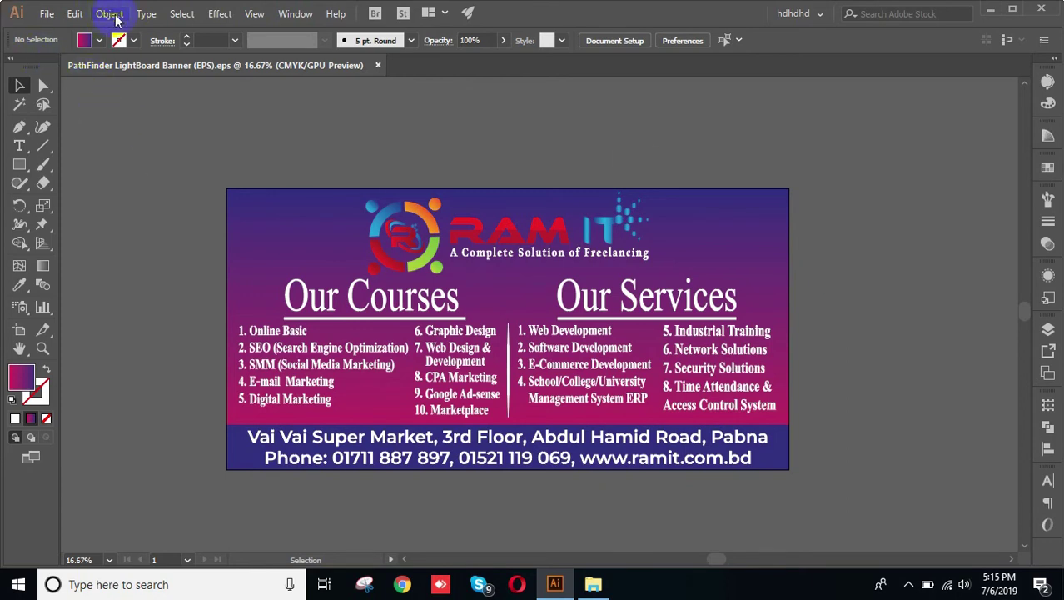
left_click(106, 15)
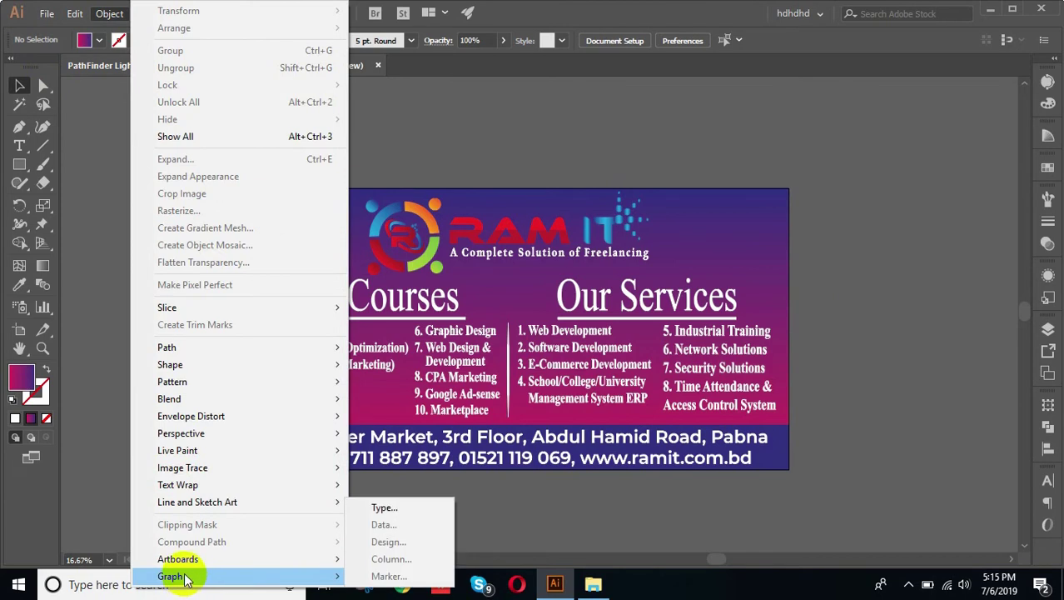
mouse_move(185, 484)
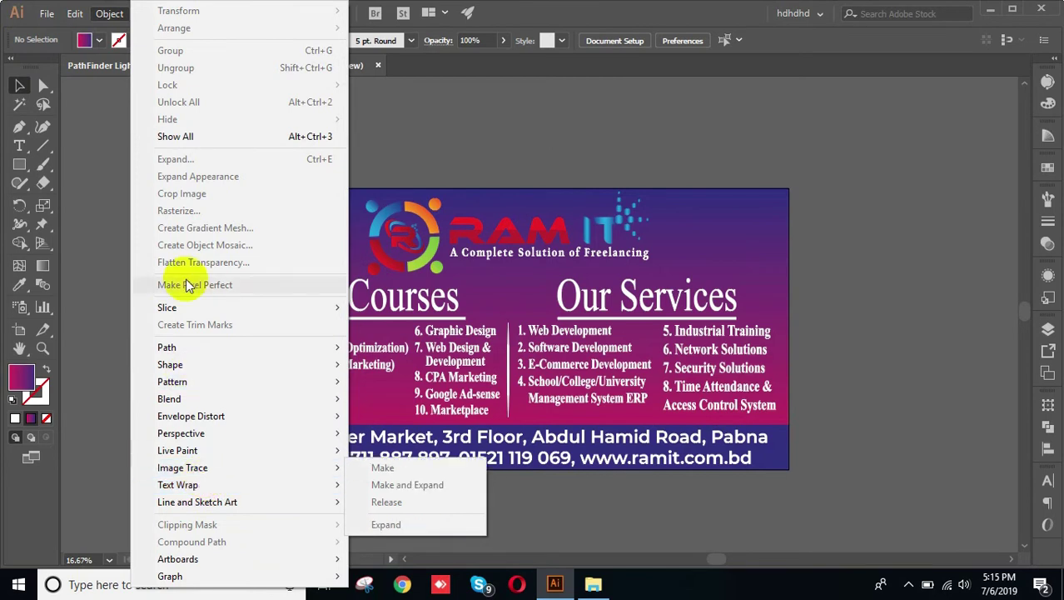
left_click(109, 15)
left_click(147, 14)
left_click(147, 14)
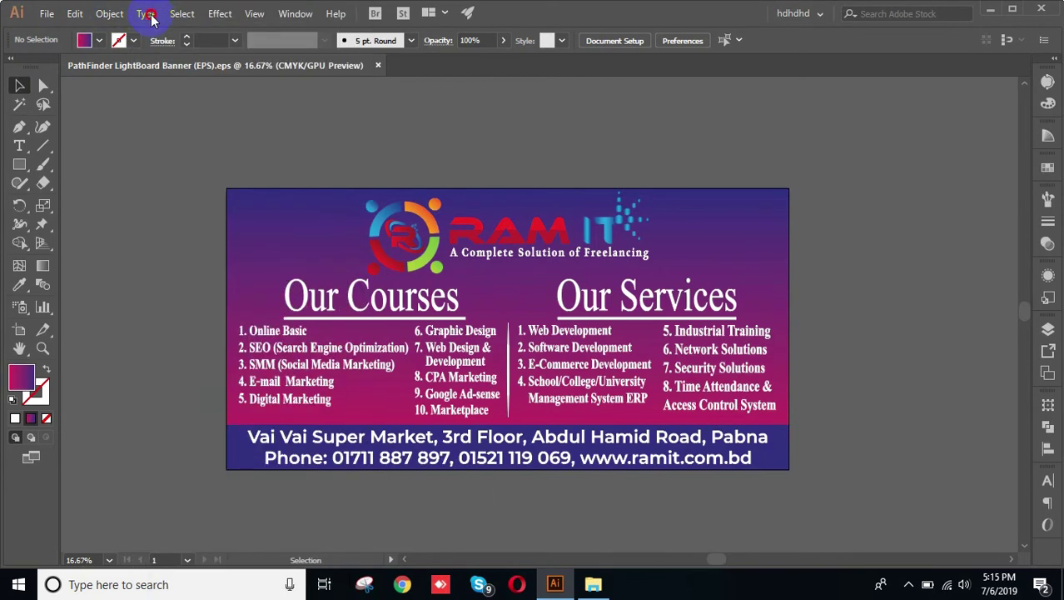
left_click(149, 17)
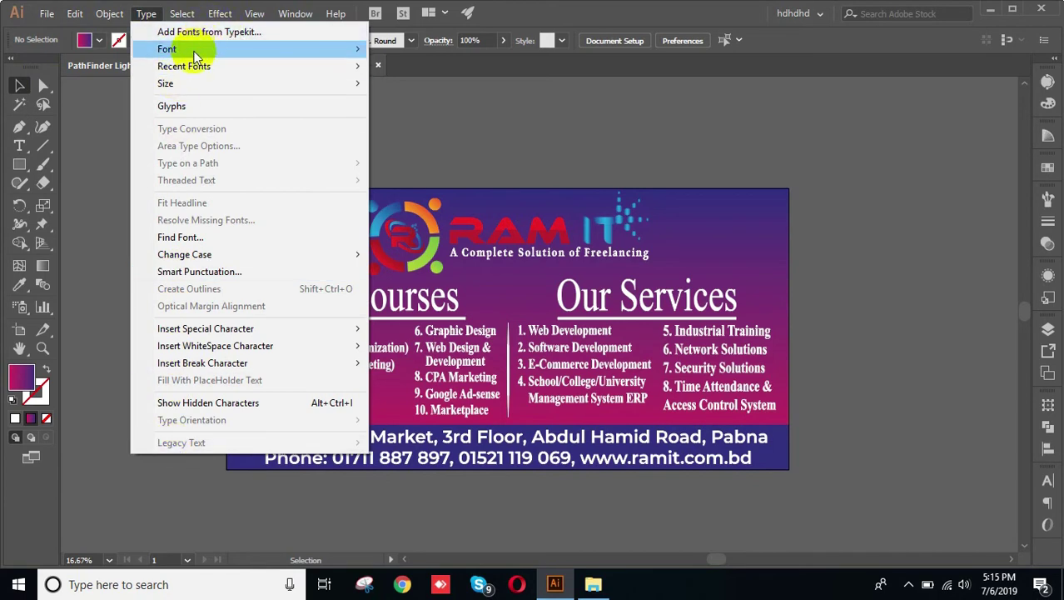
mouse_move(196, 68)
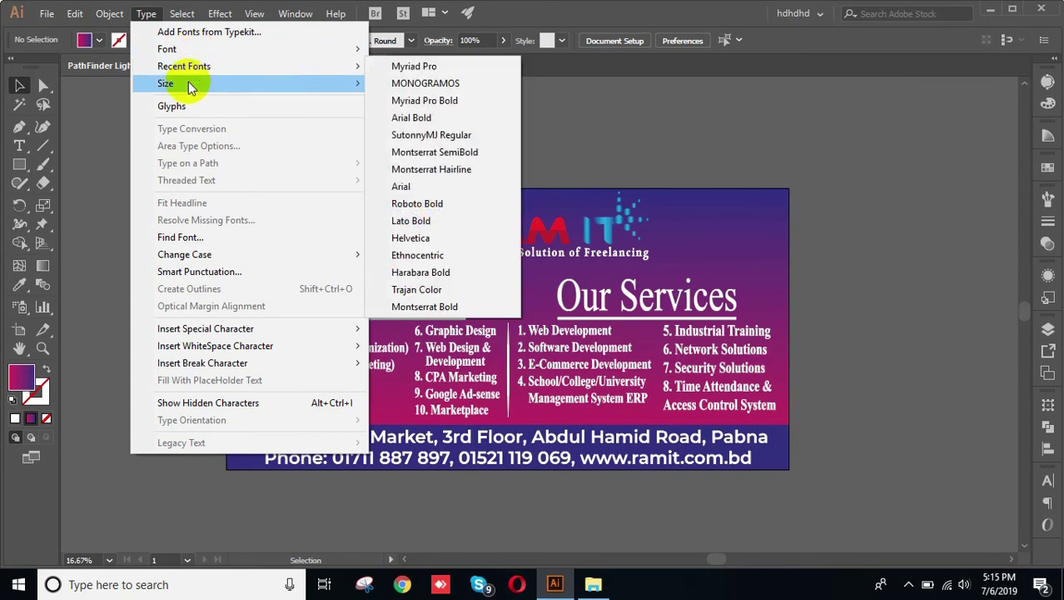
mouse_move(190, 87)
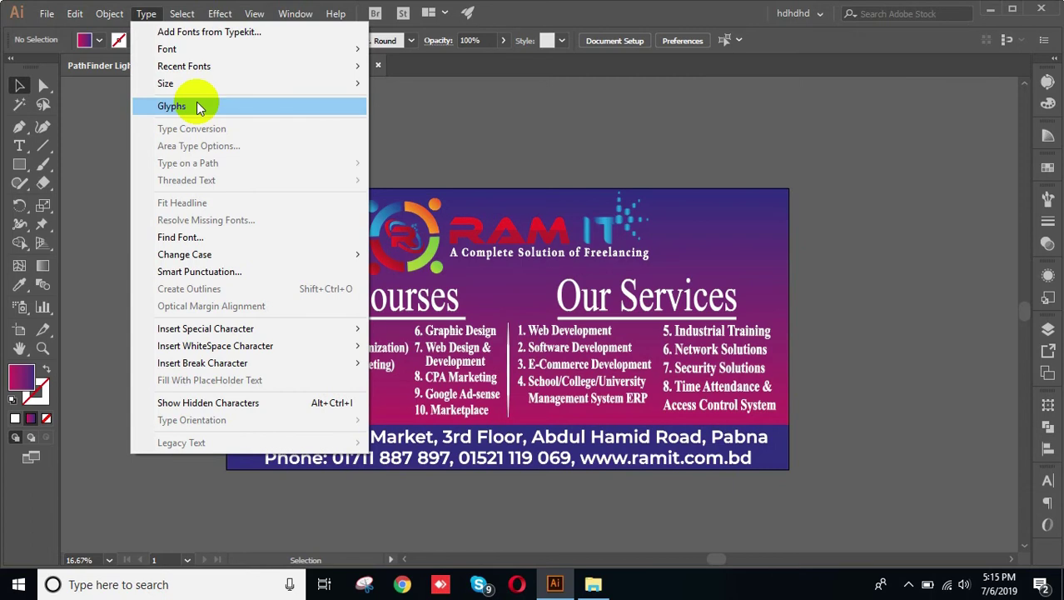
left_click(593, 137)
Place "Lorem ipsum" placeholder text on the empty canvas above the banner and scale it up to about 383 pt.
scroll(594, 138, "up", 10)
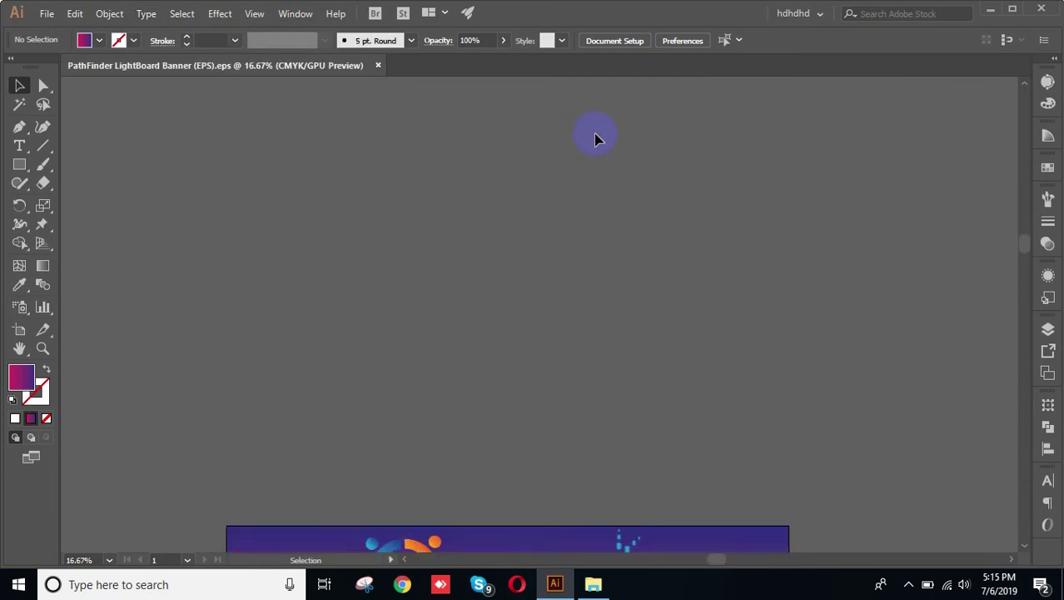
scroll(404, 201, "down", 3)
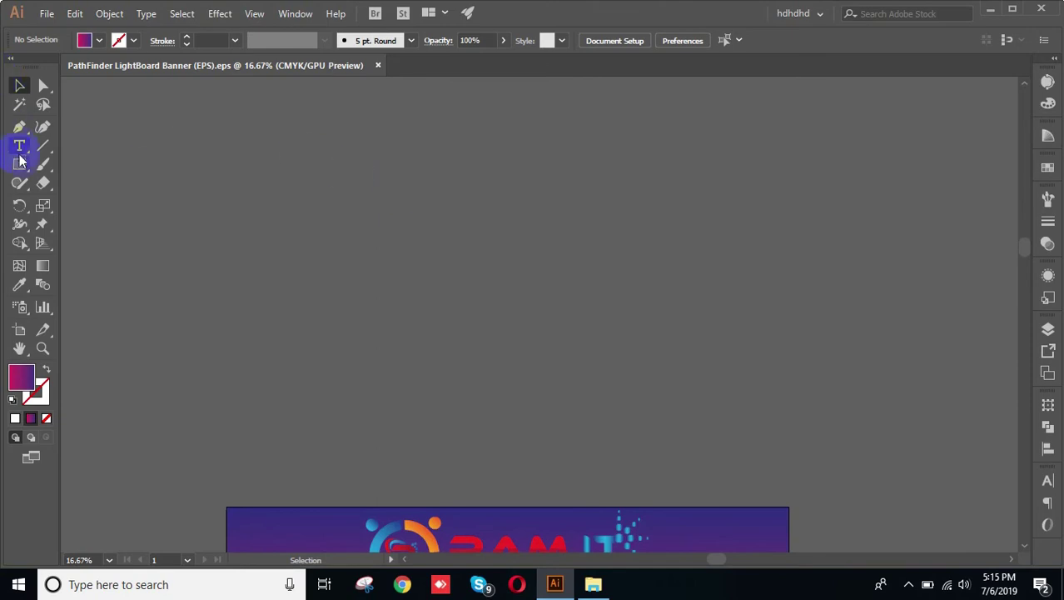
left_click(431, 211)
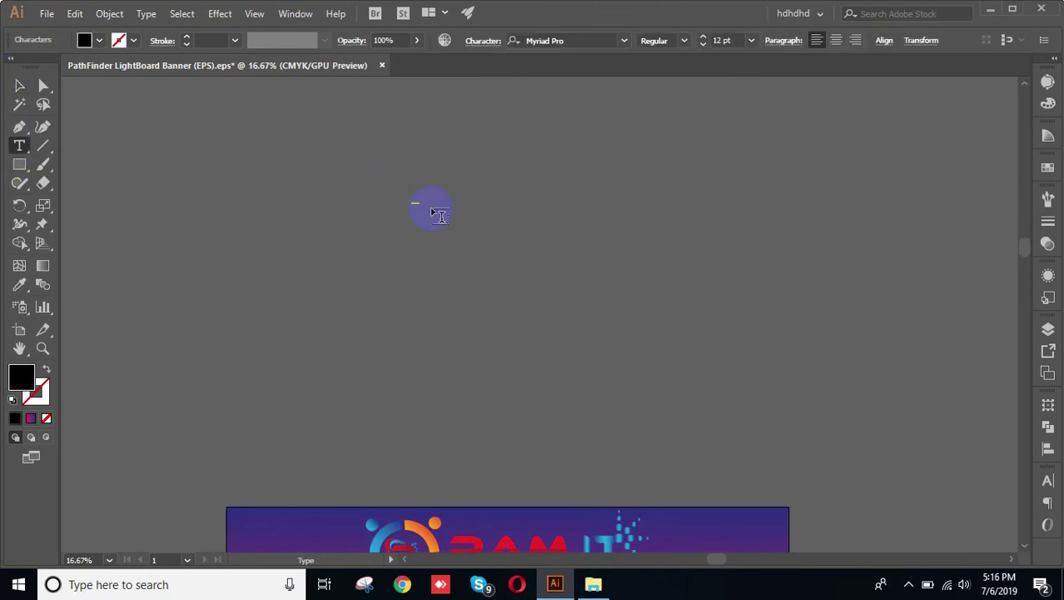
left_click(19, 86)
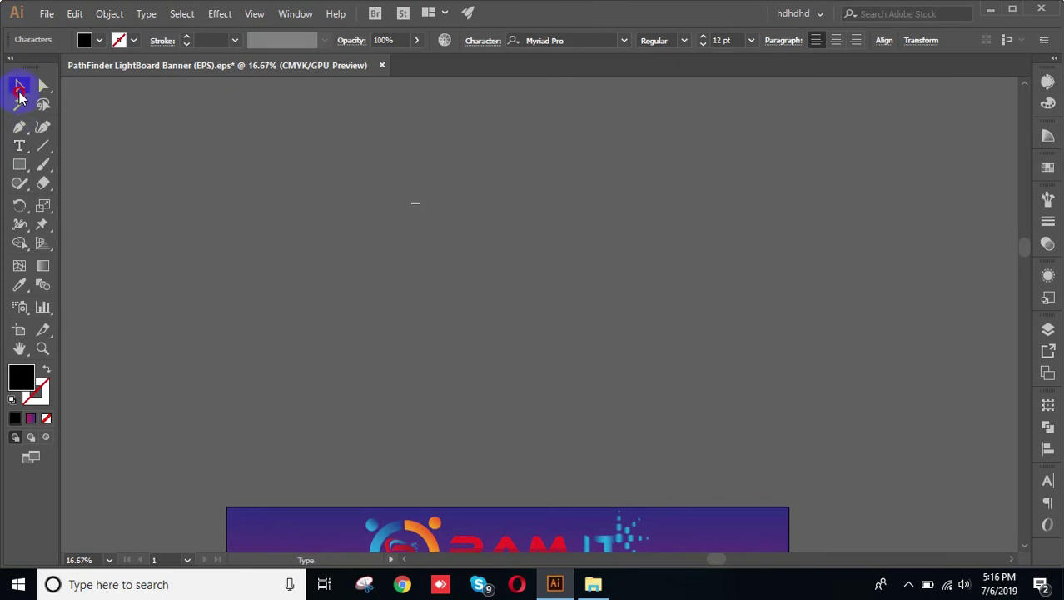
left_click_drag(422, 209, 863, 405)
left_click(715, 222)
left_click(500, 196)
Search the font families for "ele", "eliz" and "eli" and preview the matching typefaces on the placeholder text.
left_click(562, 40)
type("e")
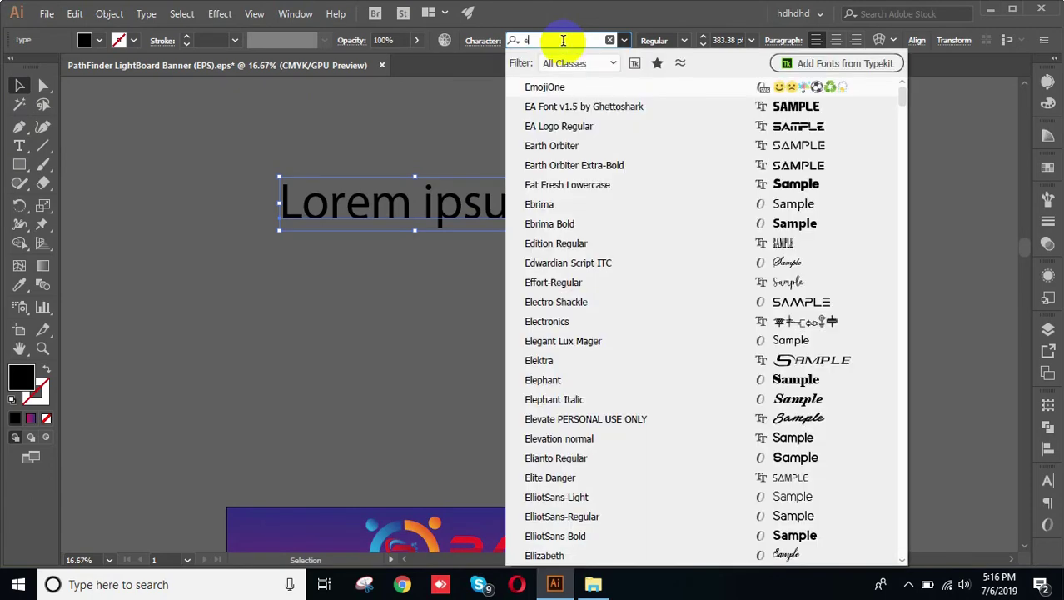
scroll(563, 40, "down", 4)
type("e")
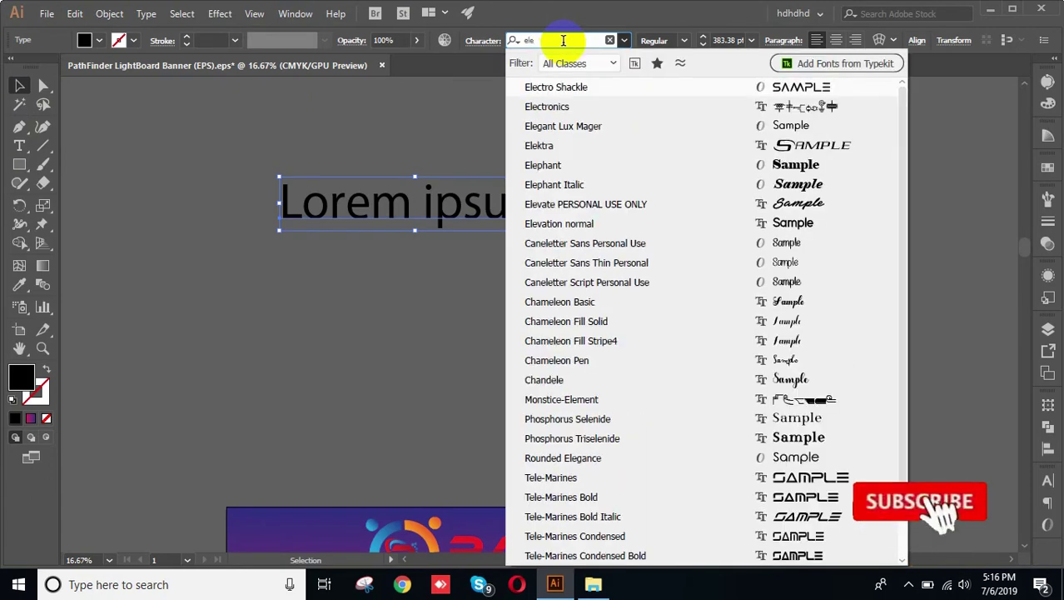
key("BackSpace")
type("i")
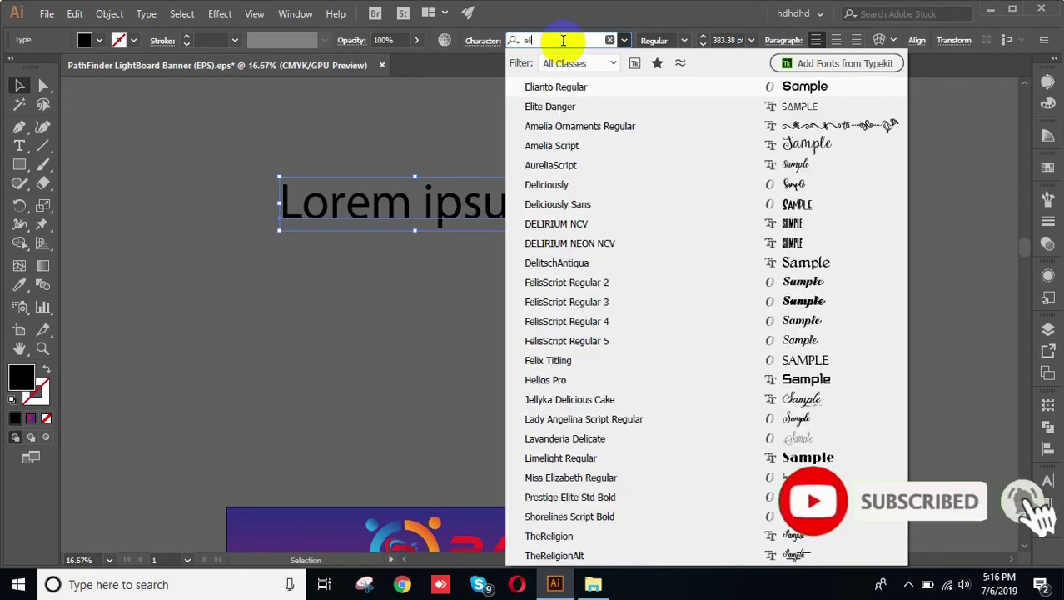
type("l")
key("BackSpace")
type("z")
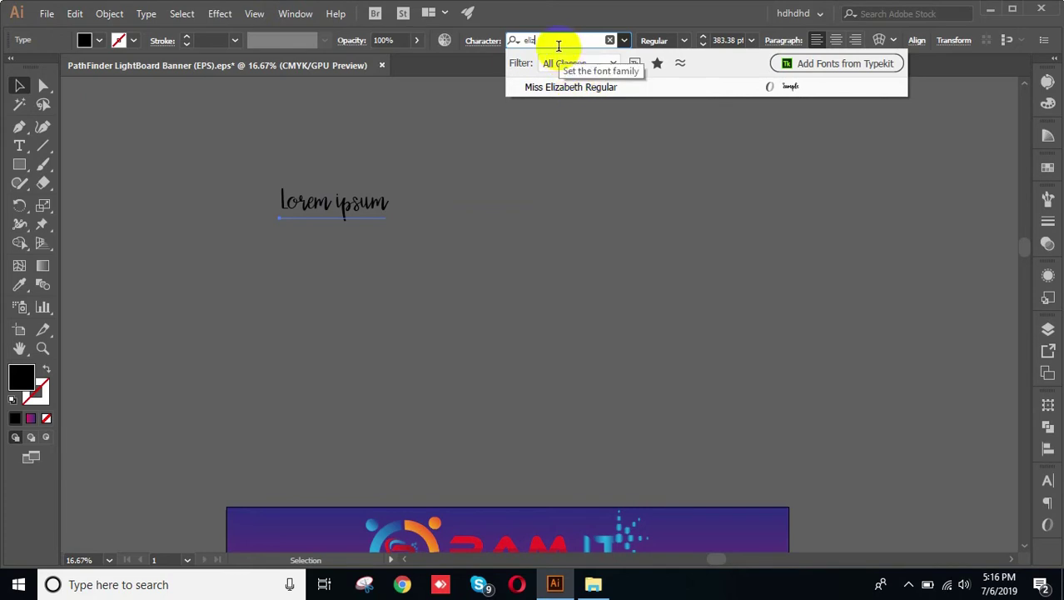
key("BackSpace")
key("BackSpace")
type("i")
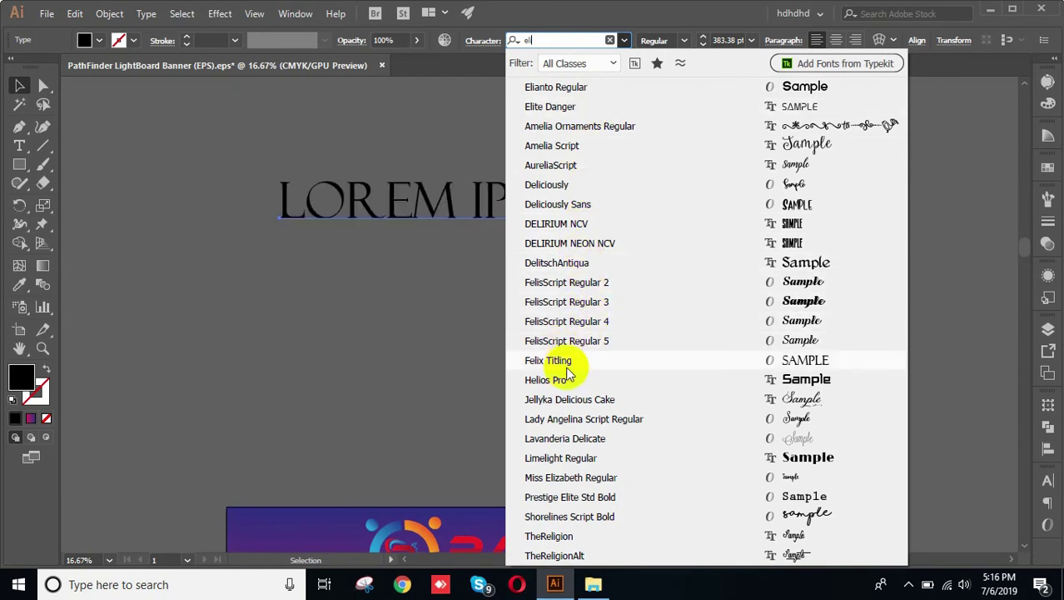
Set the placeholder text's font to Sundari.
left_click(542, 40)
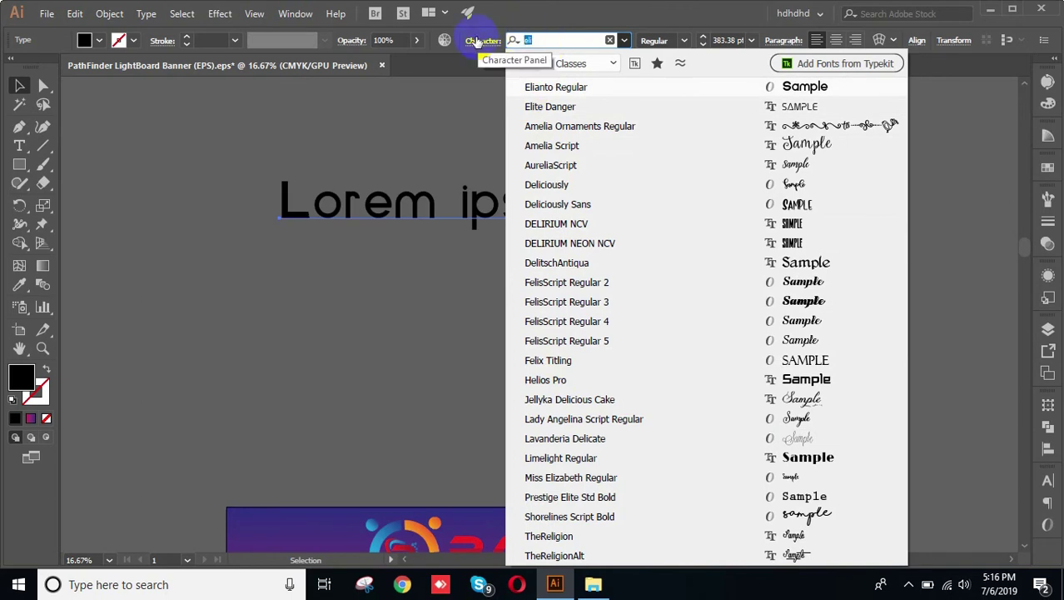
type("sund")
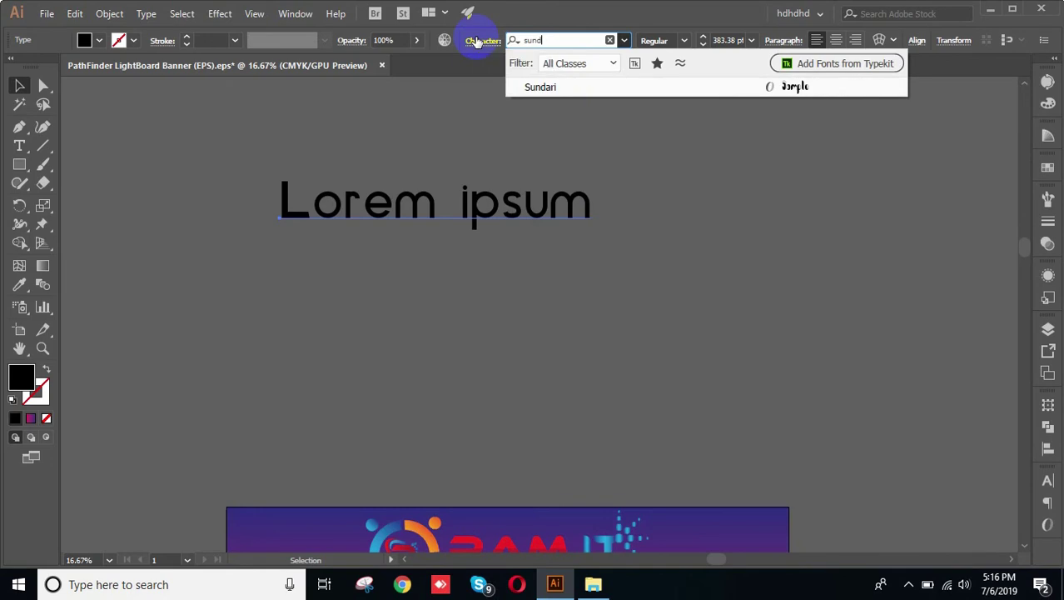
left_click(540, 89)
left_click(473, 239)
Select the letter "r" in "Lorem" and open the Glyphs panel, enlarged to show the whole font and moved clear of the word.
scroll(419, 232, "up", 4)
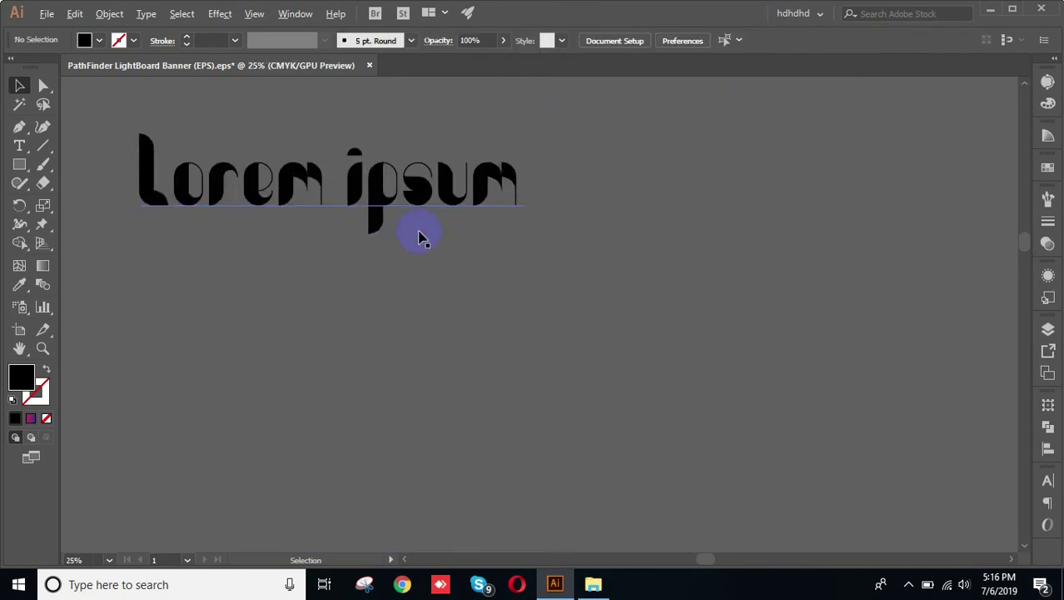
left_click(660, 274)
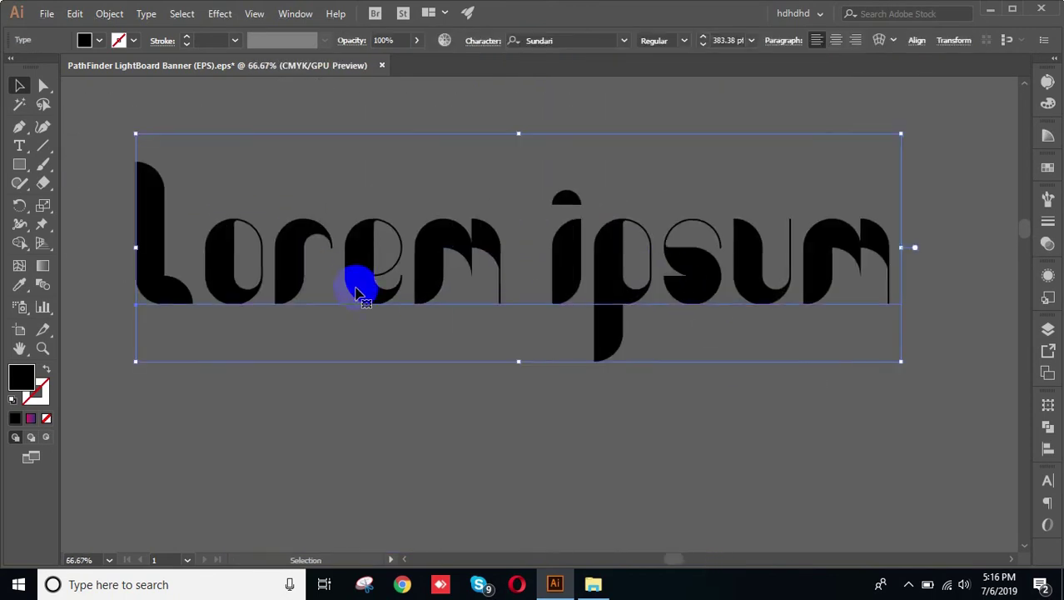
triple_click(300, 266)
left_click_drag(311, 267, 289, 266)
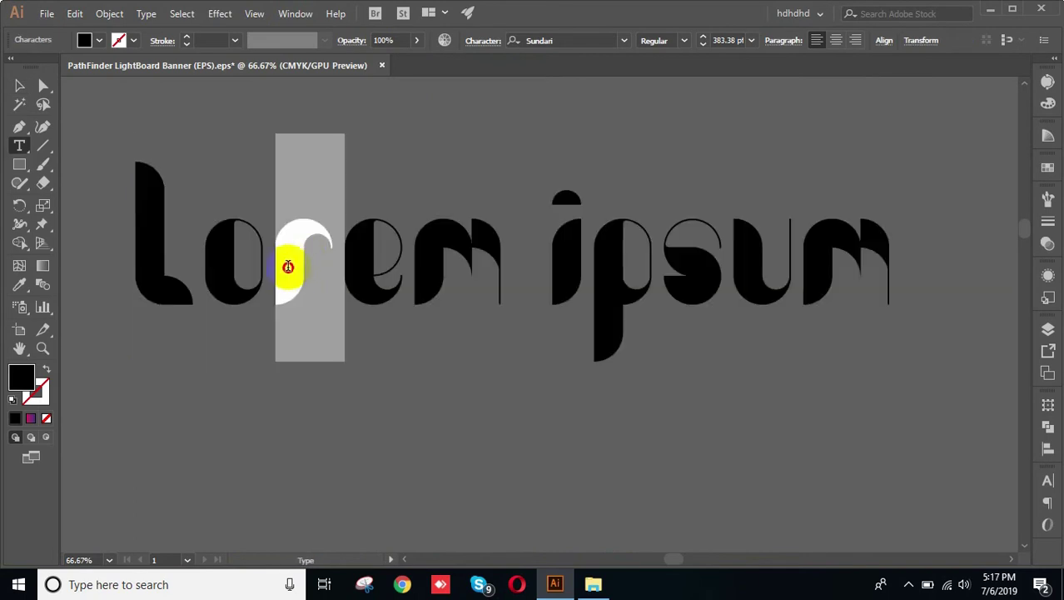
left_click(147, 14)
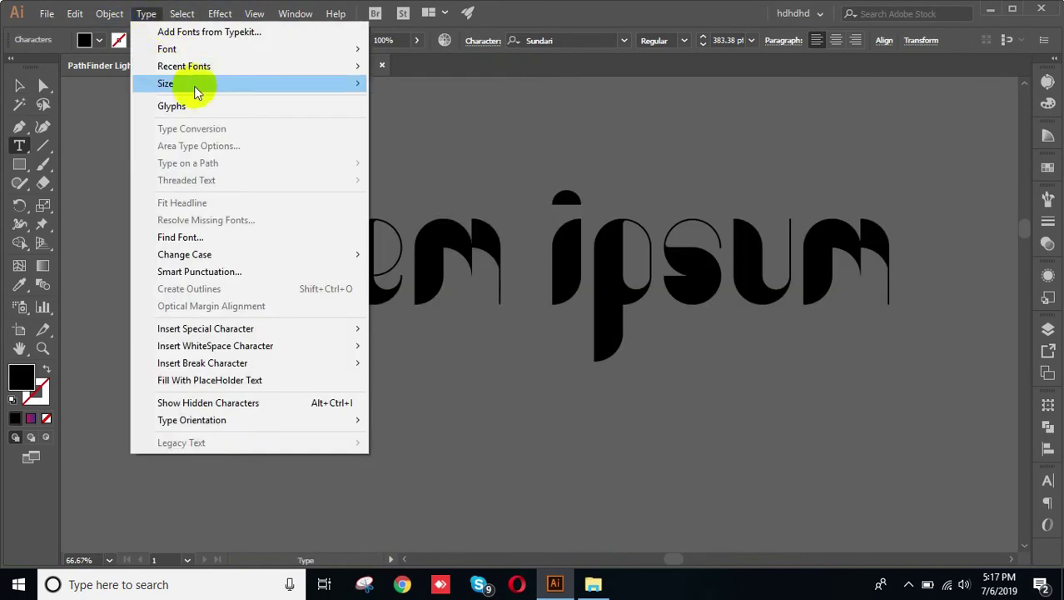
left_click(158, 104)
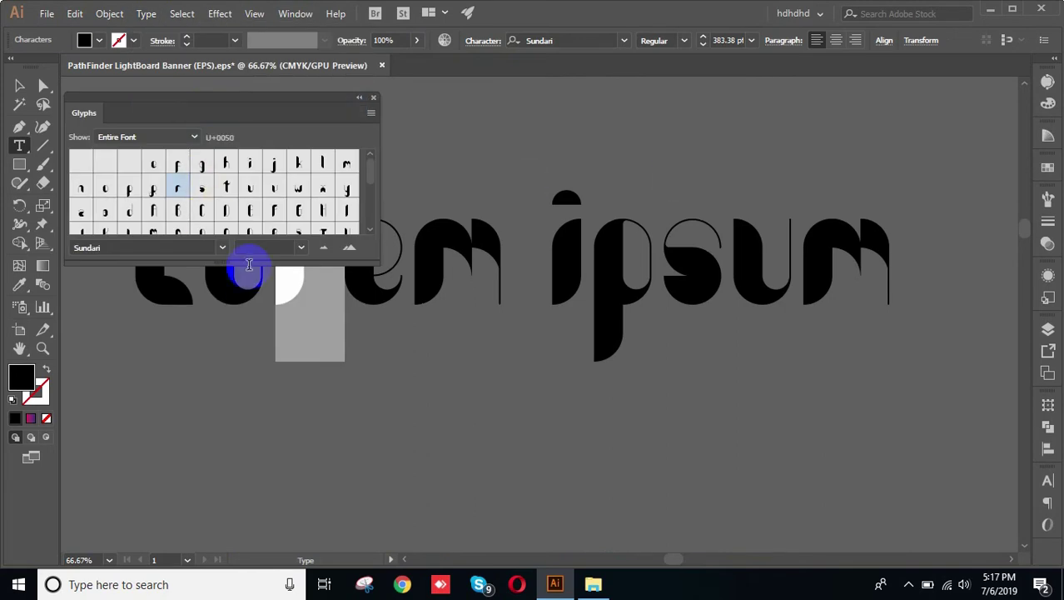
left_click_drag(248, 265, 230, 459)
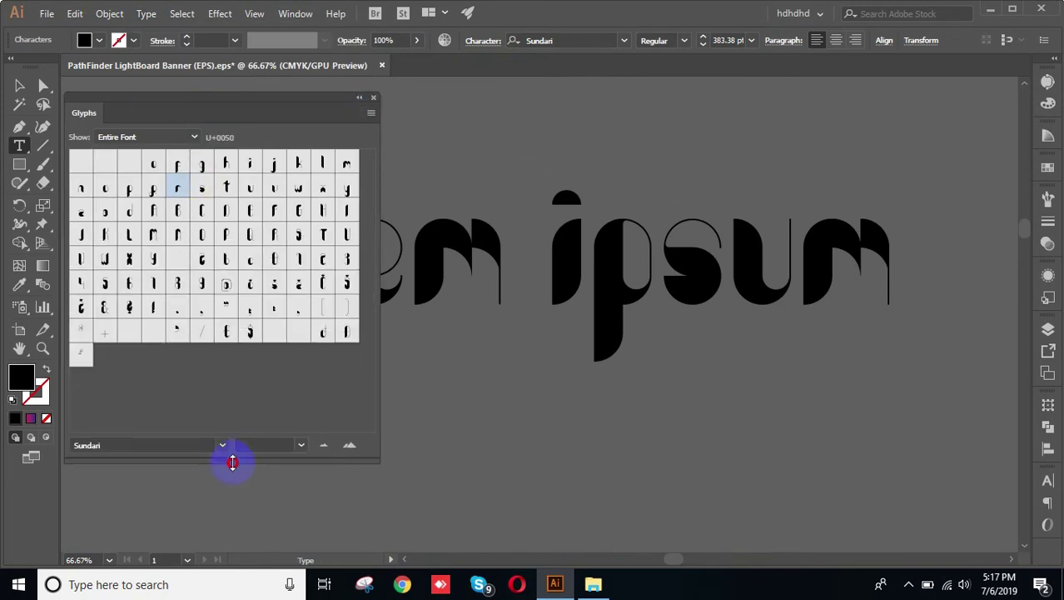
left_click_drag(204, 106, 687, 81)
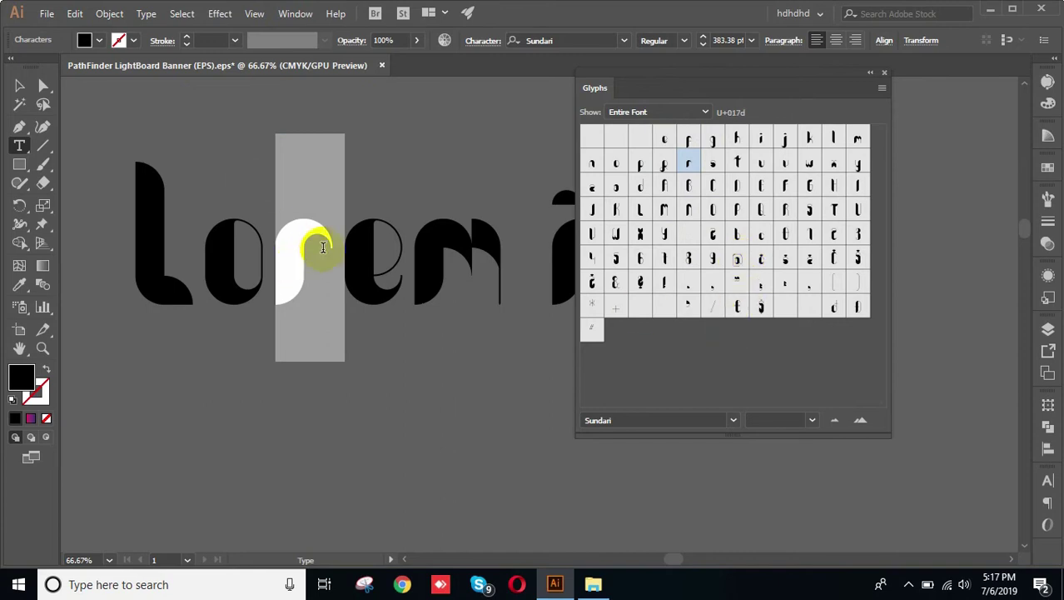
Replace the "r" in "Lorem" with the Sundari "q" glyph (U+0071).
left_click(327, 242)
left_click_drag(327, 242, 276, 244)
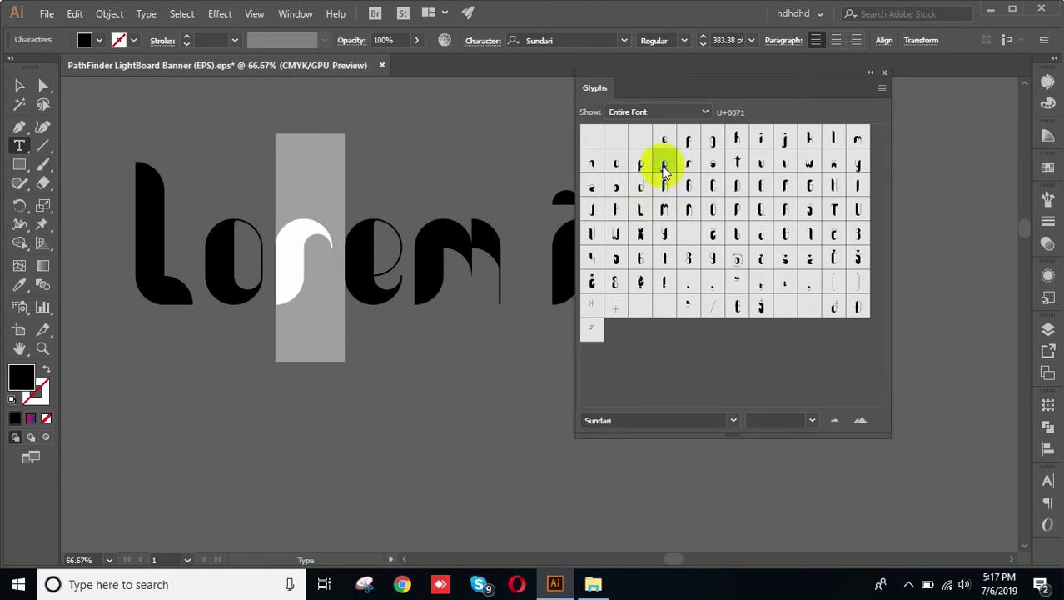
double_click(665, 167)
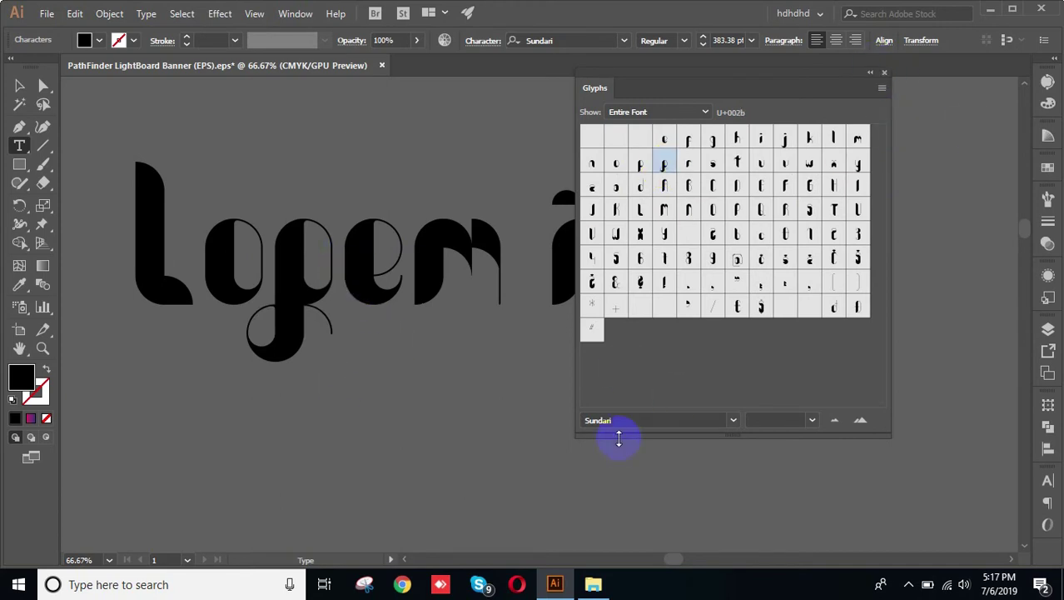
Change the whole text's font to Felix Titling via an "eli" font search and look through its full glyph set.
left_click(630, 419)
scroll(331, 283, "down", 2)
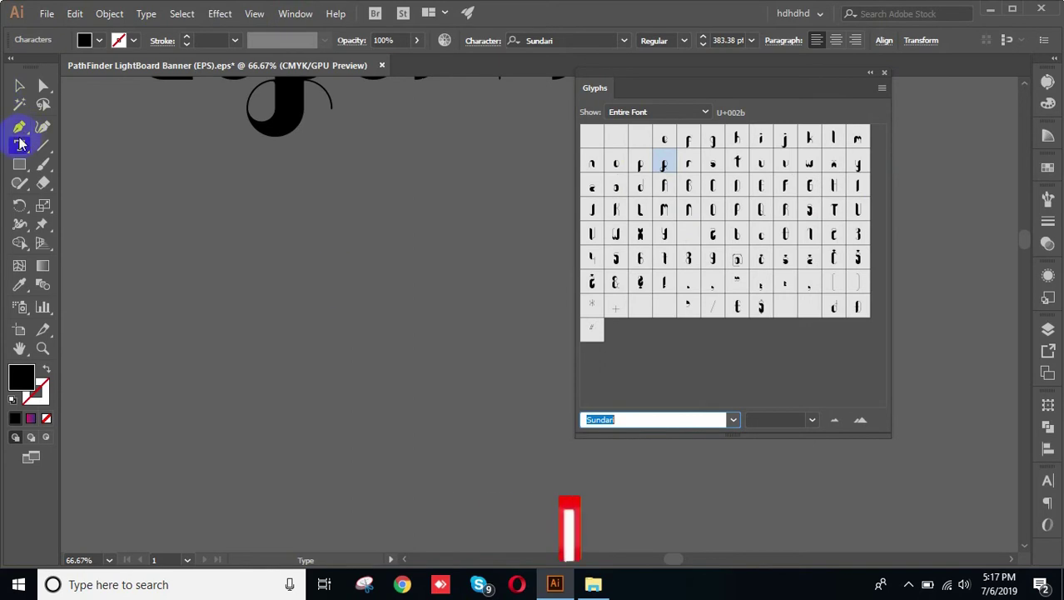
scroll(488, 93, "up", 1)
scroll(488, 93, "up", 1)
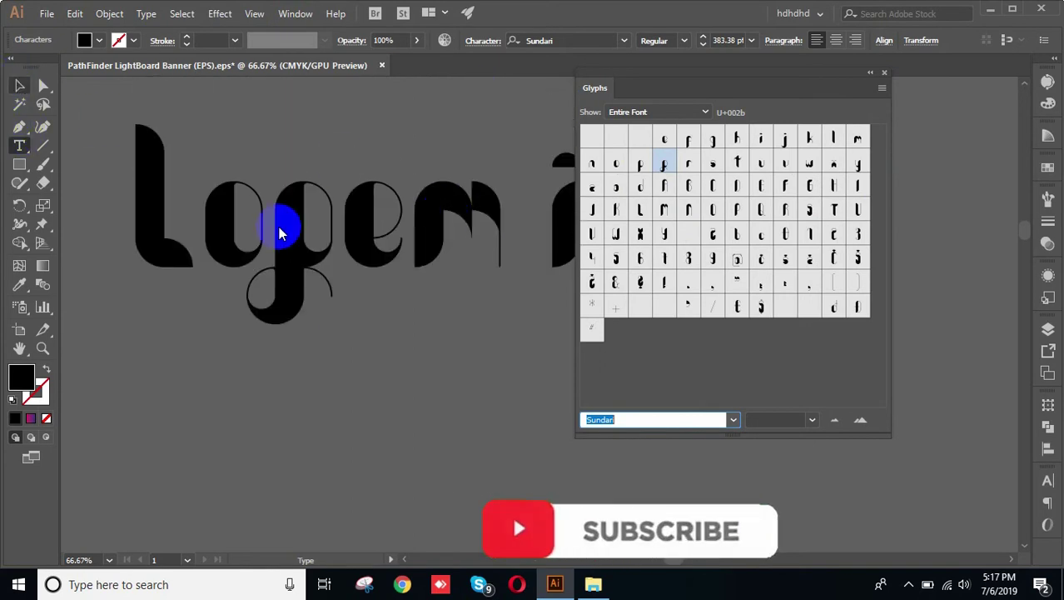
left_click(19, 84)
left_click(564, 40)
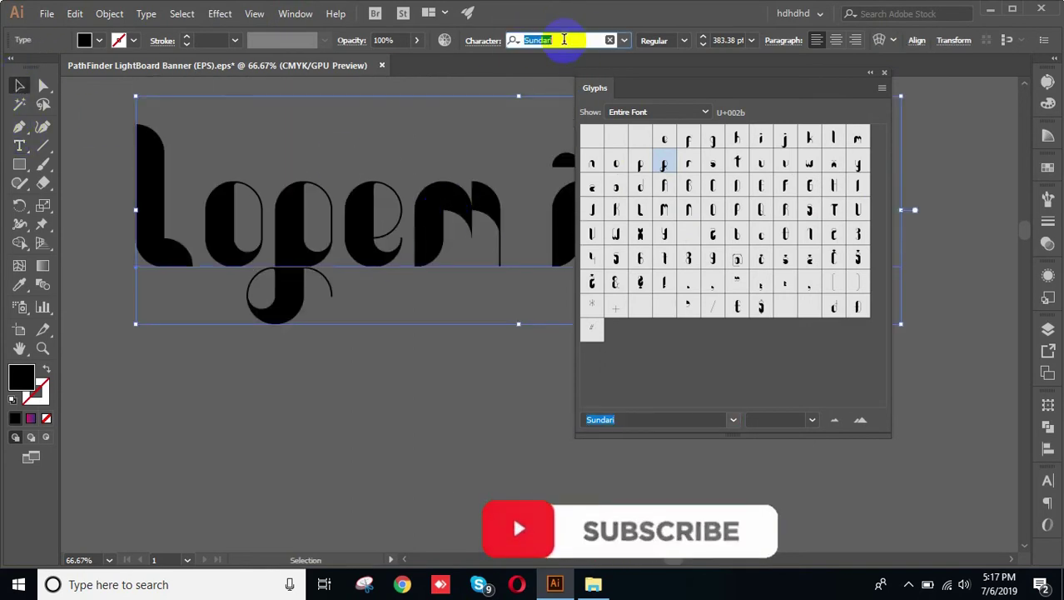
type("el")
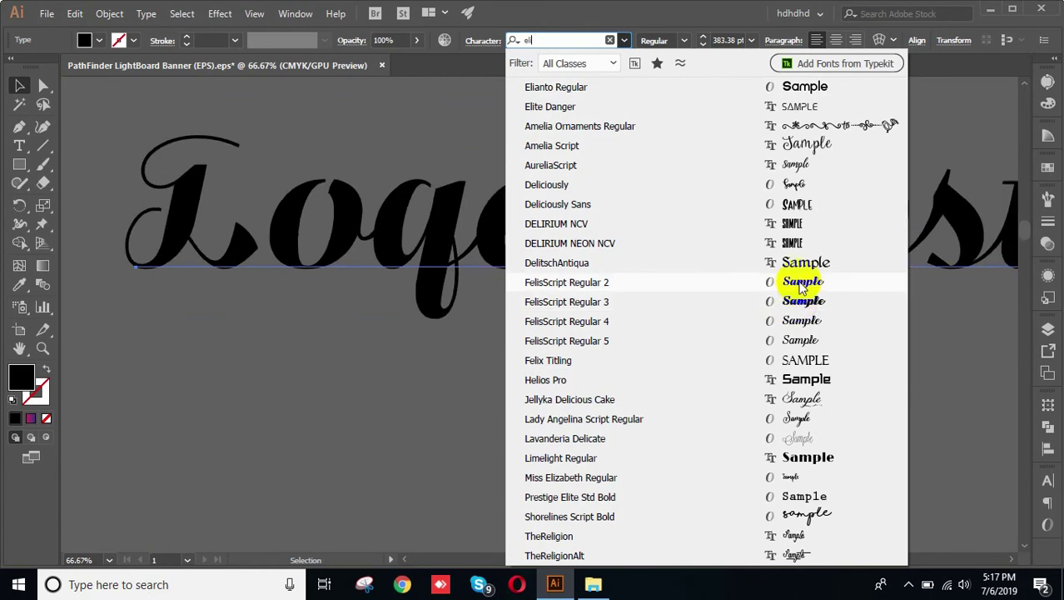
left_click(799, 363)
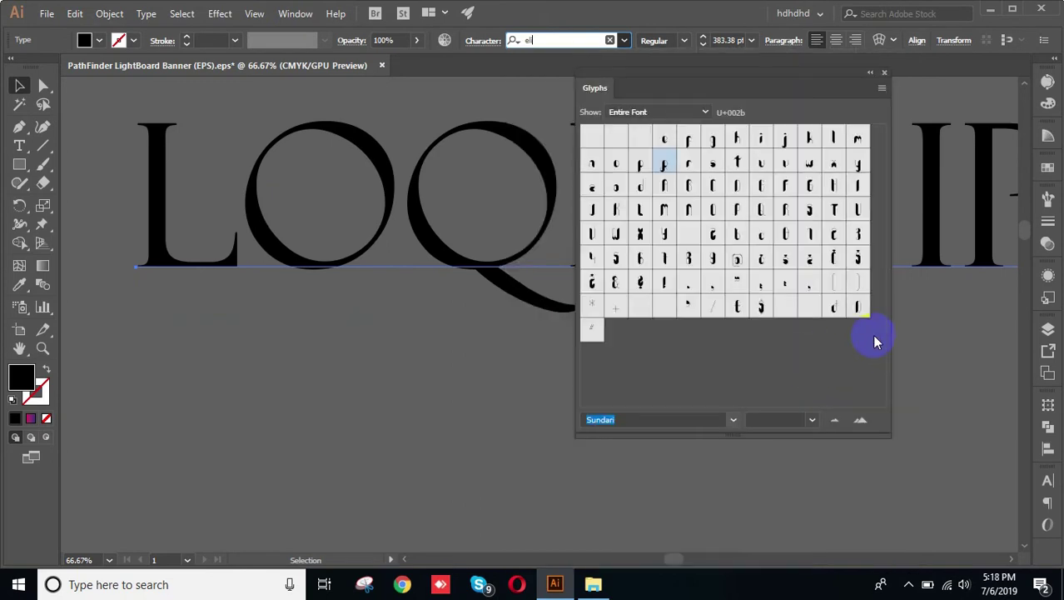
scroll(798, 346, "down", 1)
scroll(799, 348, "down", 4)
scroll(804, 348, "up", 4)
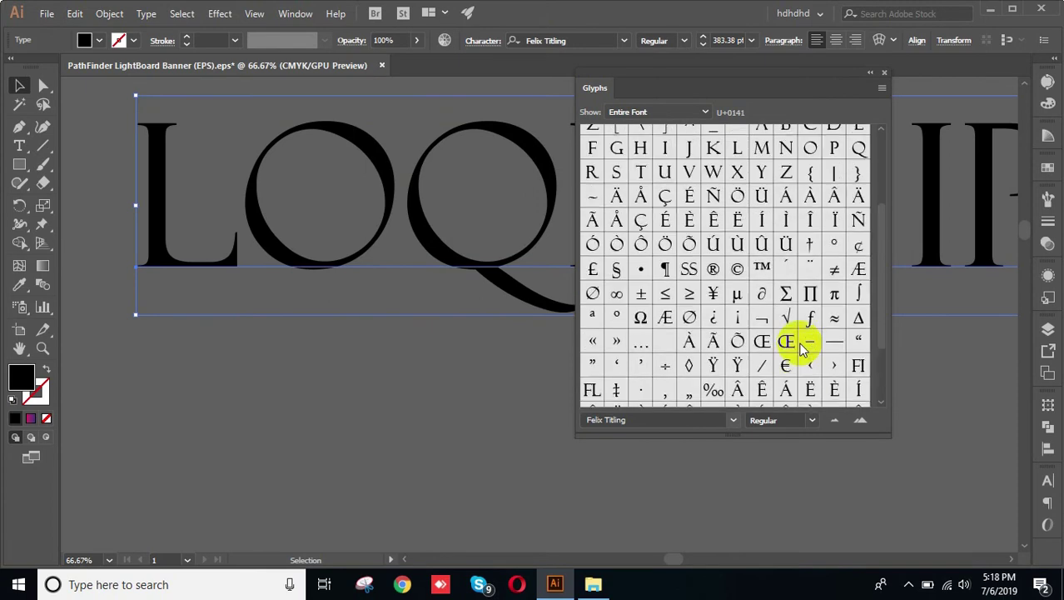
scroll(804, 348, "up", 1)
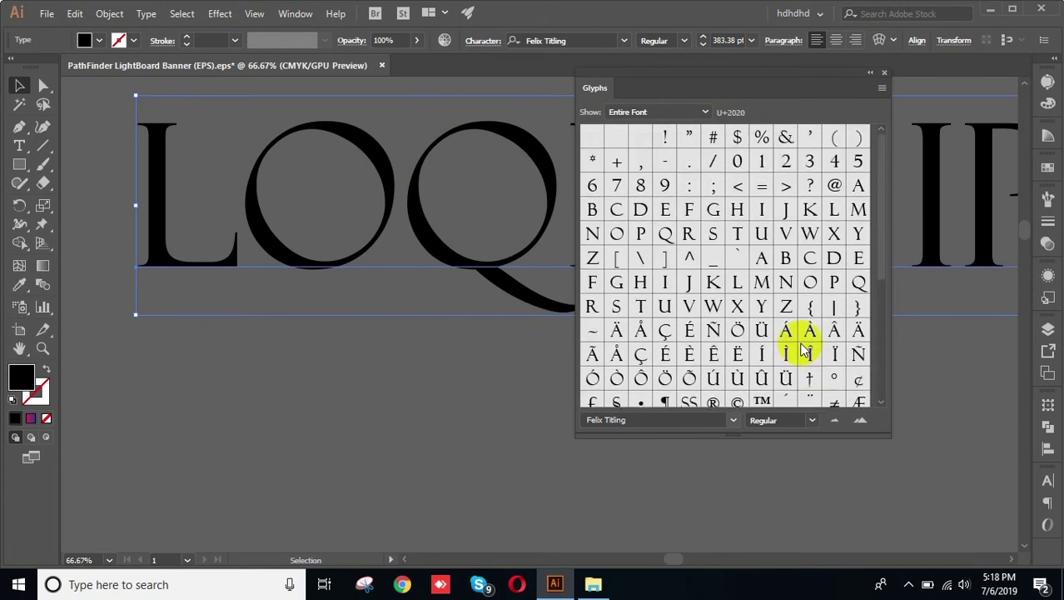
Look through the rest of the Felix Titling glyph set, close the Glyphs panel and show the whole sample text.
scroll(806, 349, "down", 3)
scroll(805, 350, "down", 2)
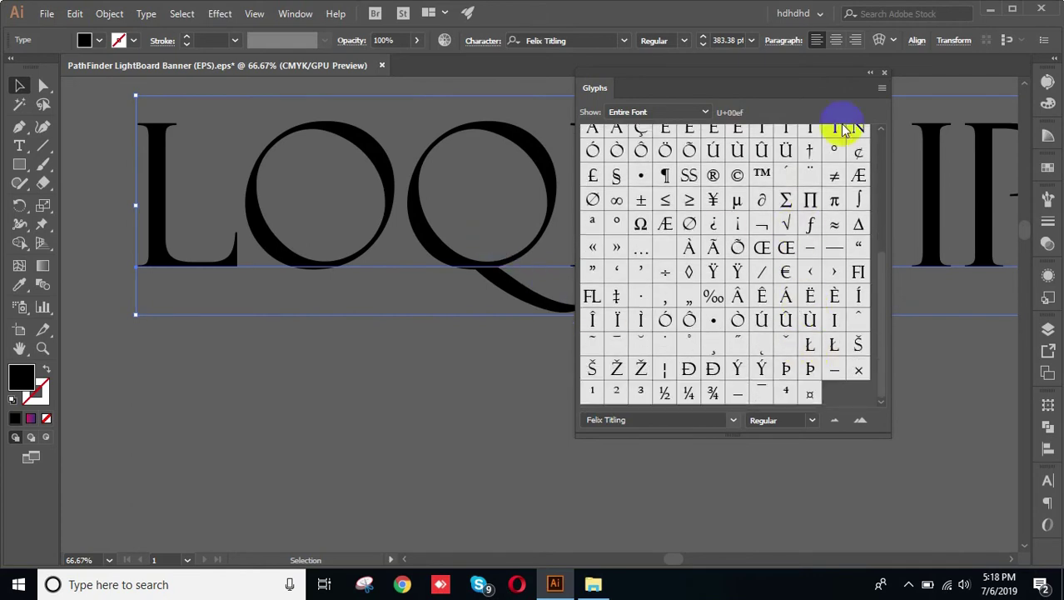
left_click(885, 74)
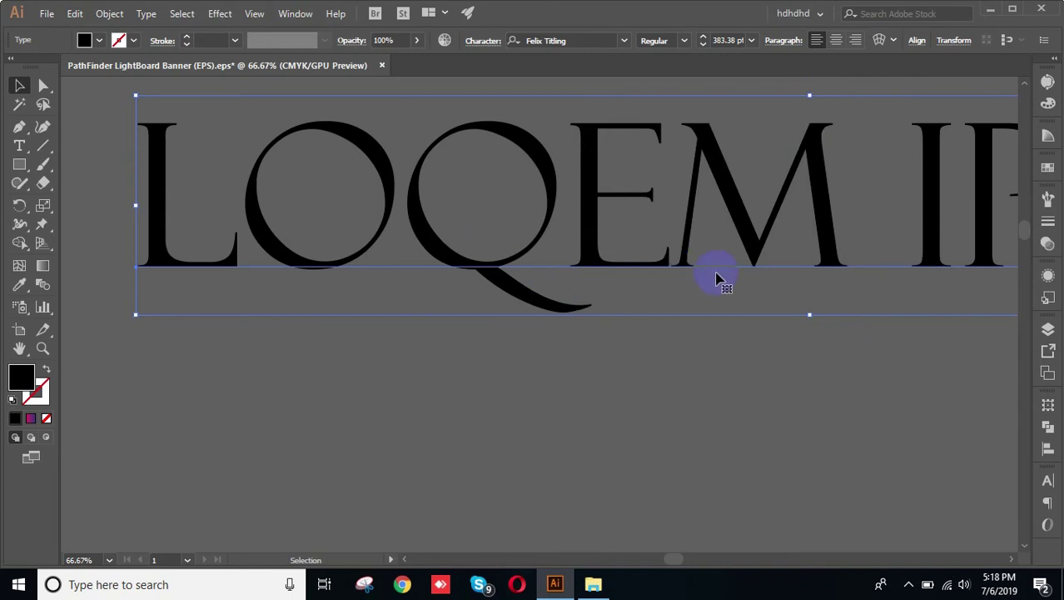
left_click_drag(780, 238, 540, 276)
scroll(498, 294, "down", 1)
scroll(499, 296, "down", 4)
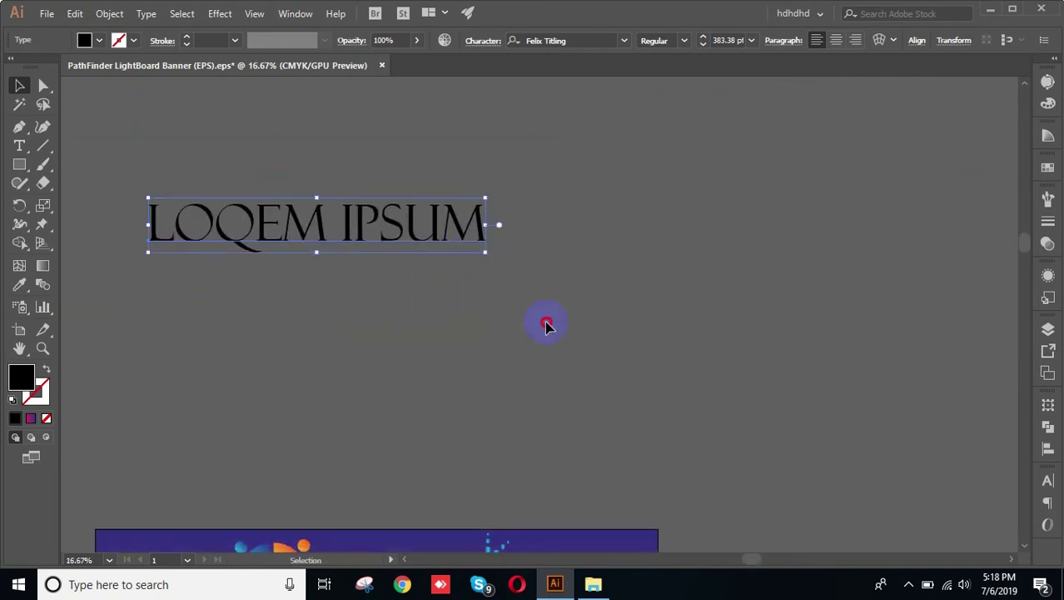
Select single letters of "IPSUM", including the "P" and the final "M", to check them for alternate glyphs.
double_click(374, 219)
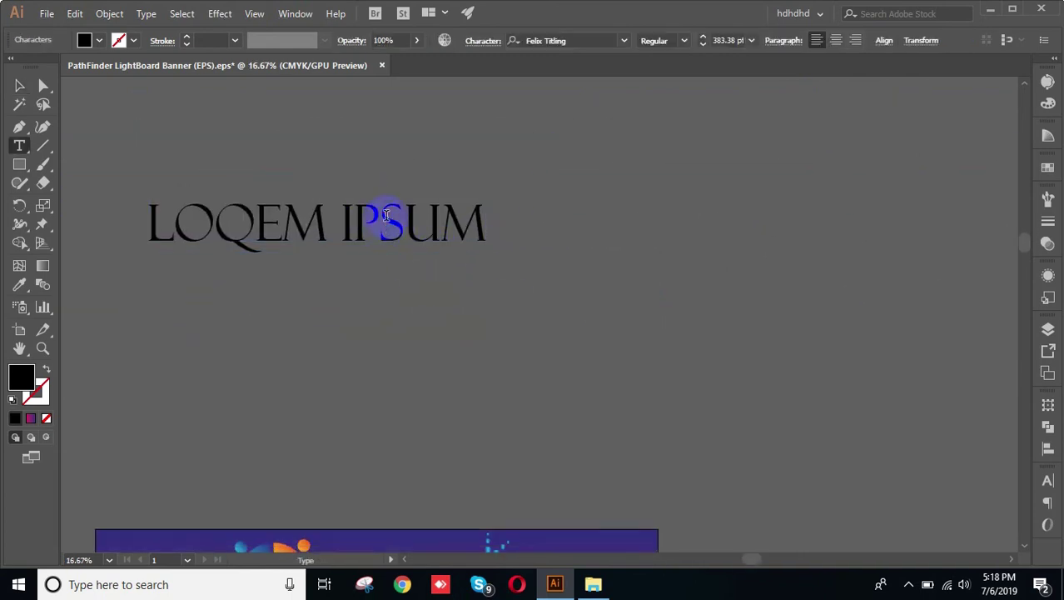
left_click_drag(380, 219, 396, 216)
key("shift+Left")
key("shift+Left")
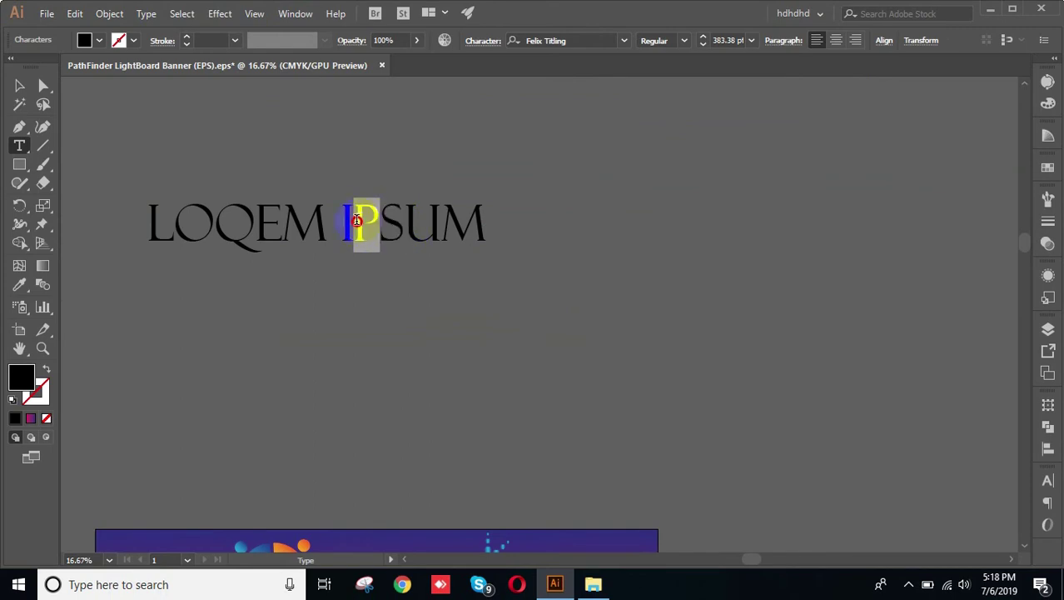
left_click_drag(443, 223, 476, 222)
left_click(444, 225)
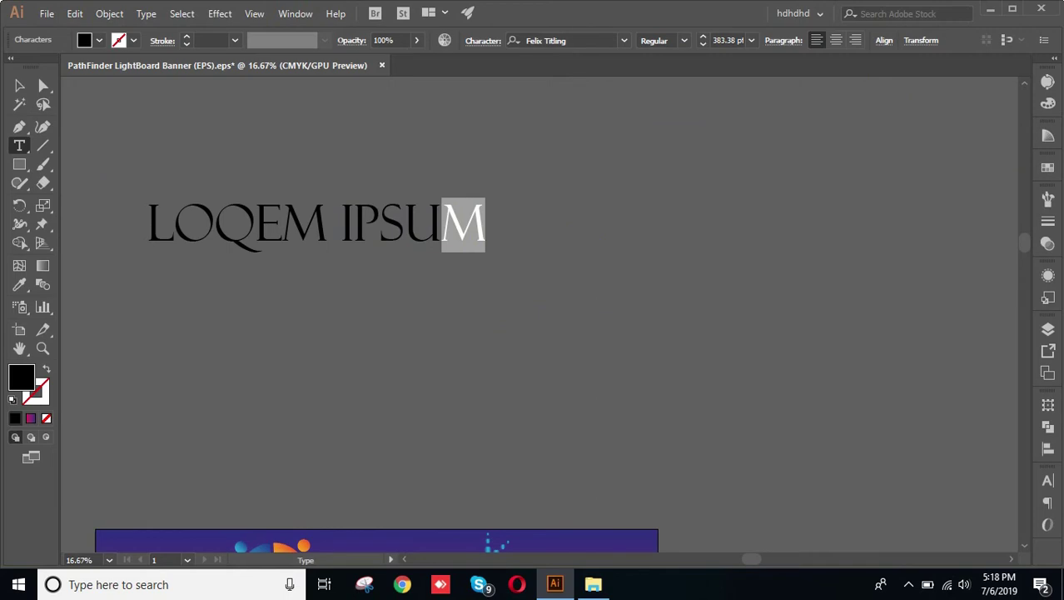
left_click(990, 12)
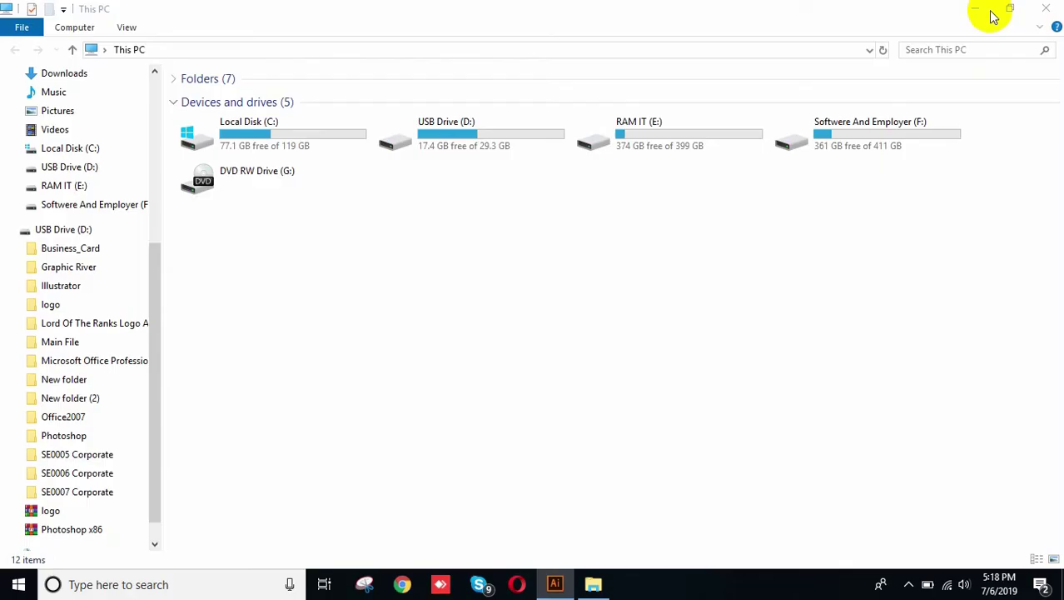
left_click(910, 582)
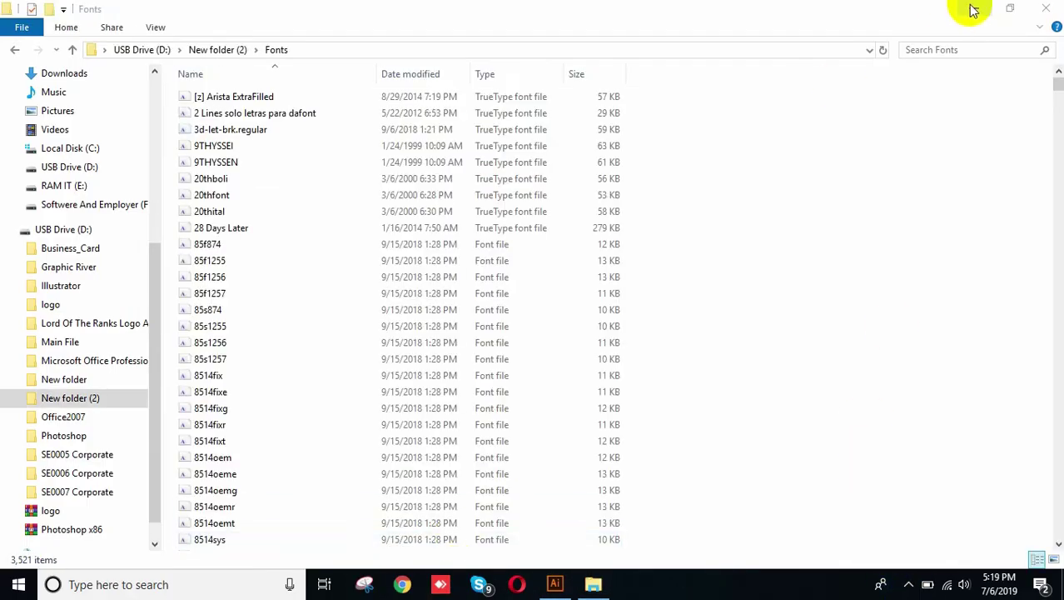
left_click(975, 8)
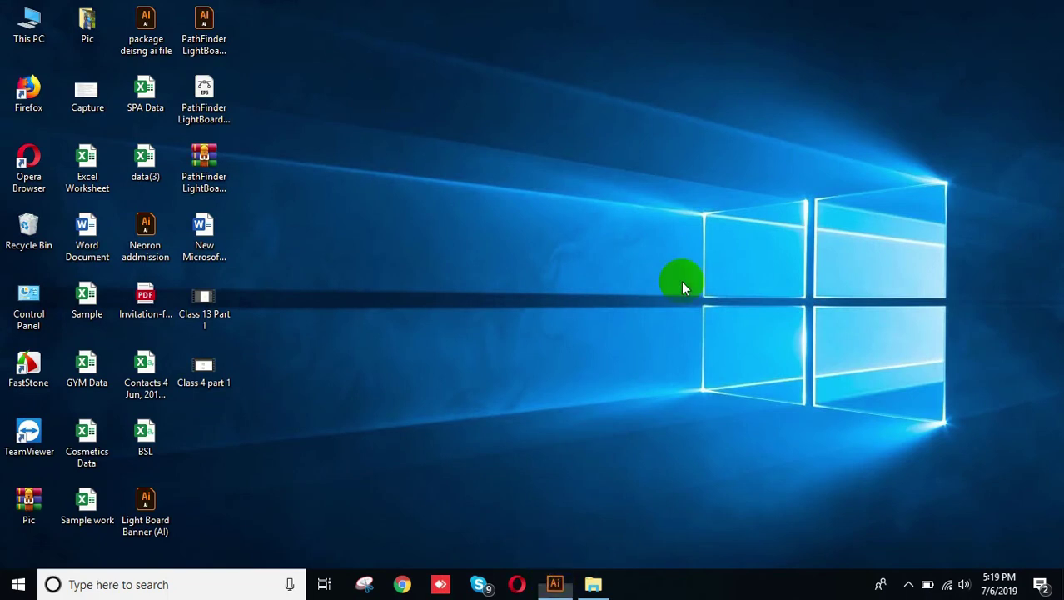
key("alt+Tab")
Change the sample text's font to Ellizabeth via an "elli" font search and scale the text up to 902.2 pt.
left_click(20, 86)
left_click(408, 300)
left_click(426, 232)
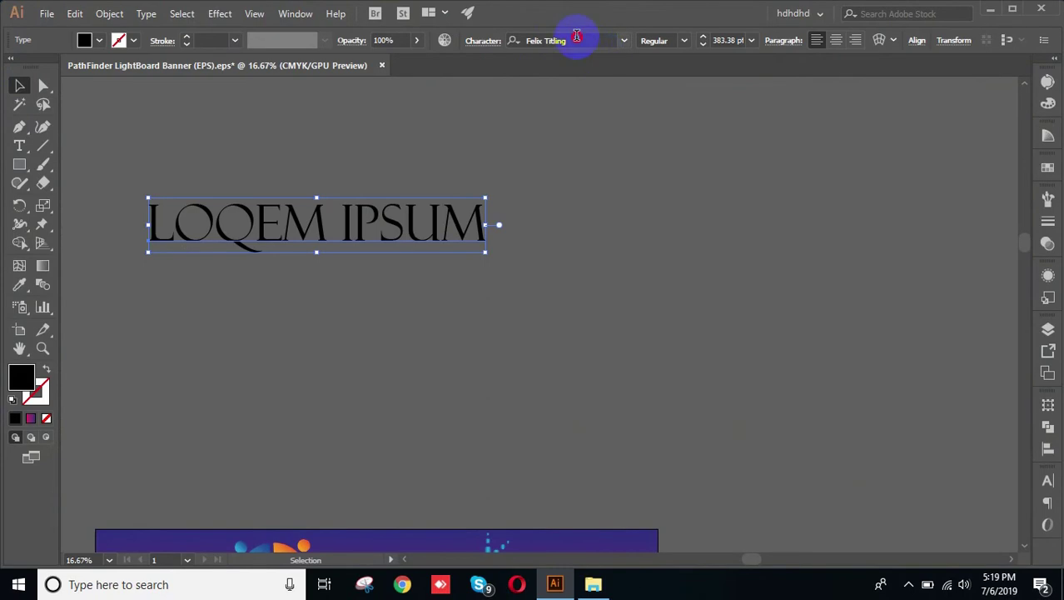
left_click(576, 40)
type("elle")
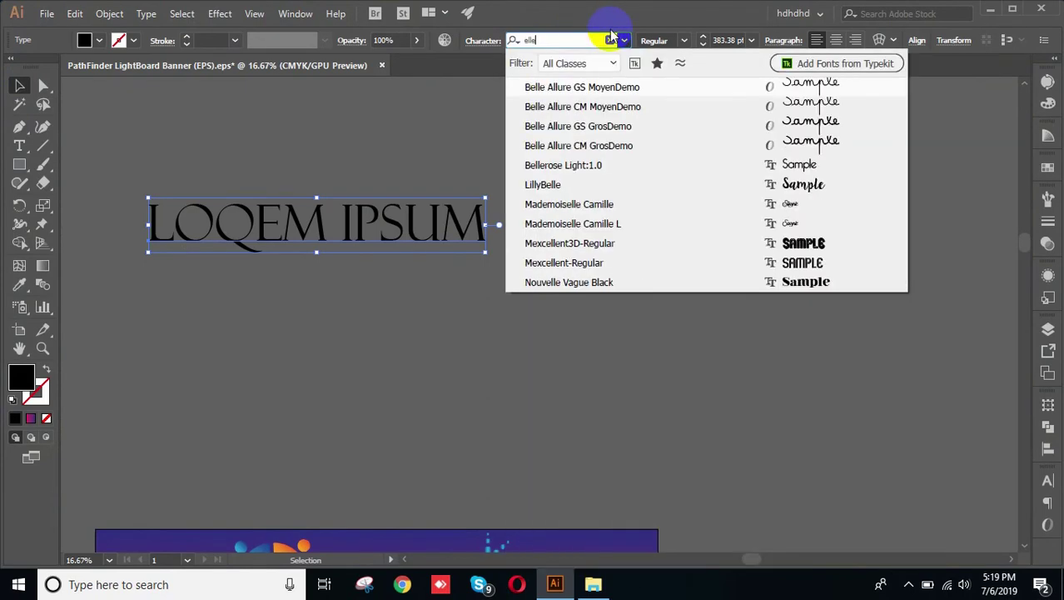
key("BackSpace")
type("i")
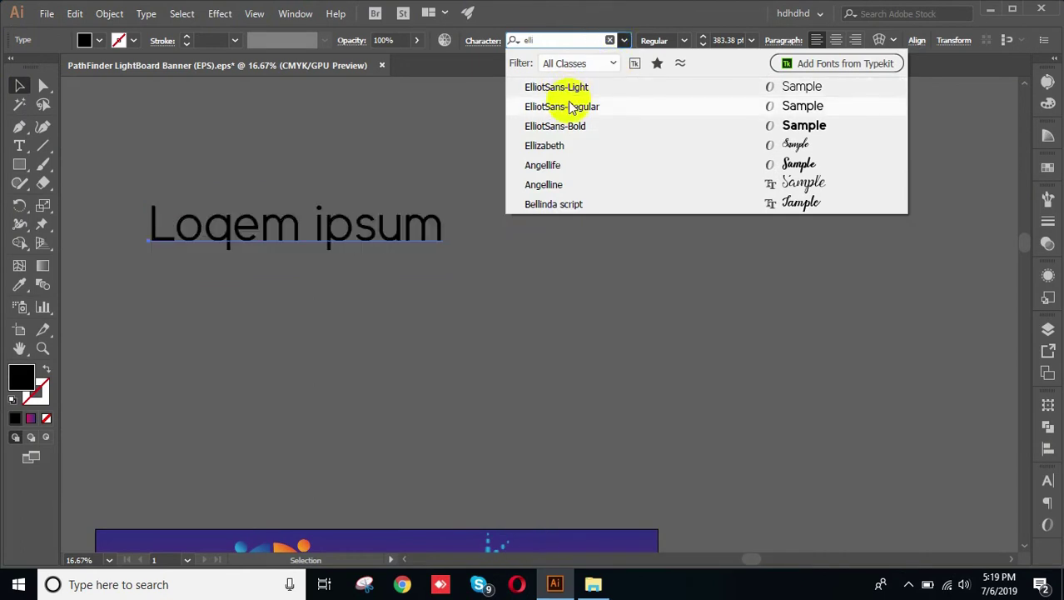
left_click(554, 147)
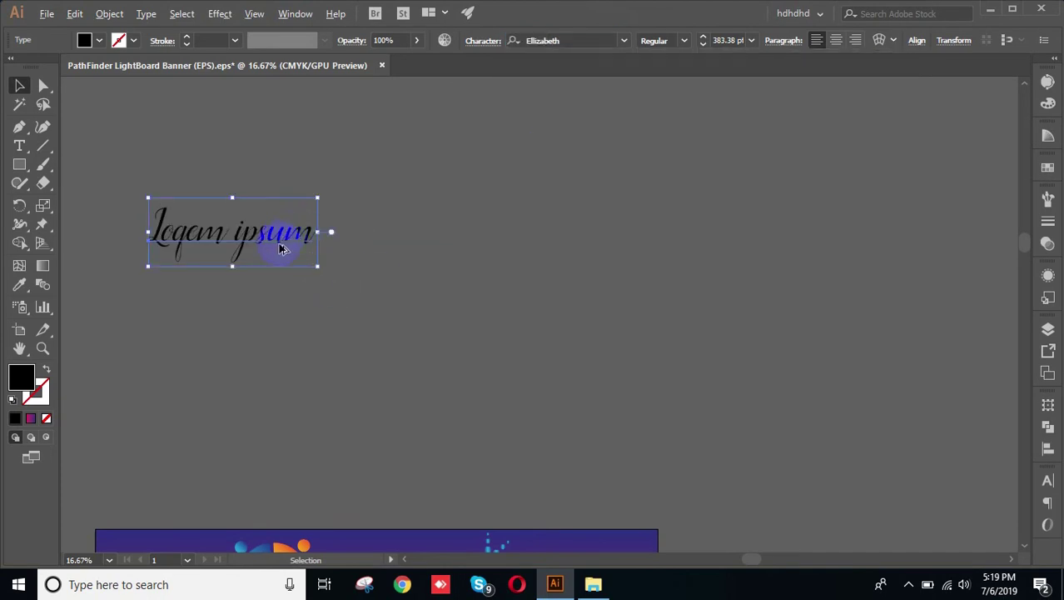
scroll(284, 239, "up", 2)
left_click_drag(355, 220, 813, 220)
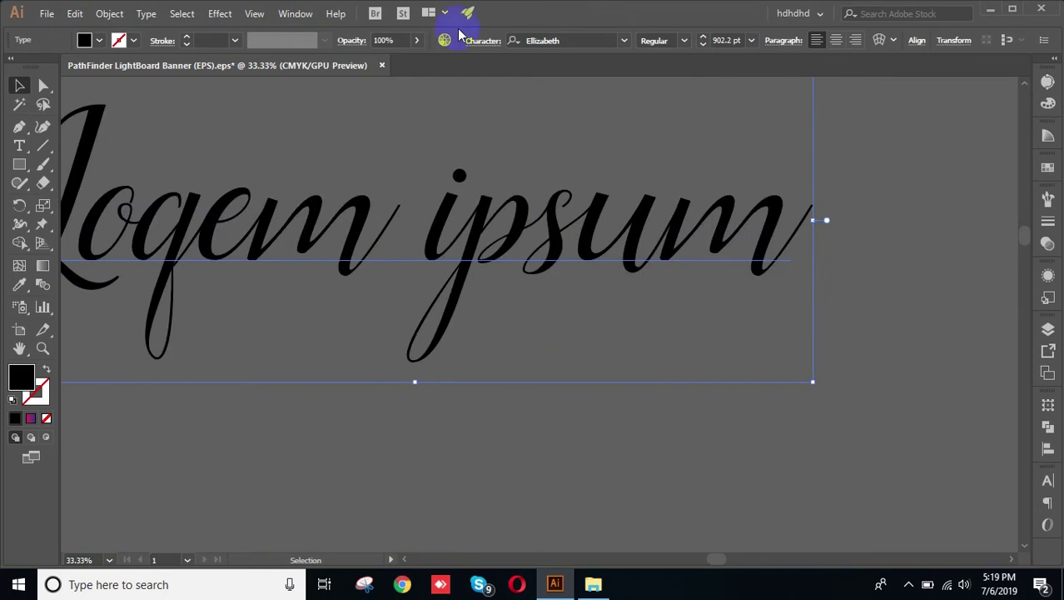
Toggle All Caps on and off for the sample text in the character settings.
left_click(488, 48)
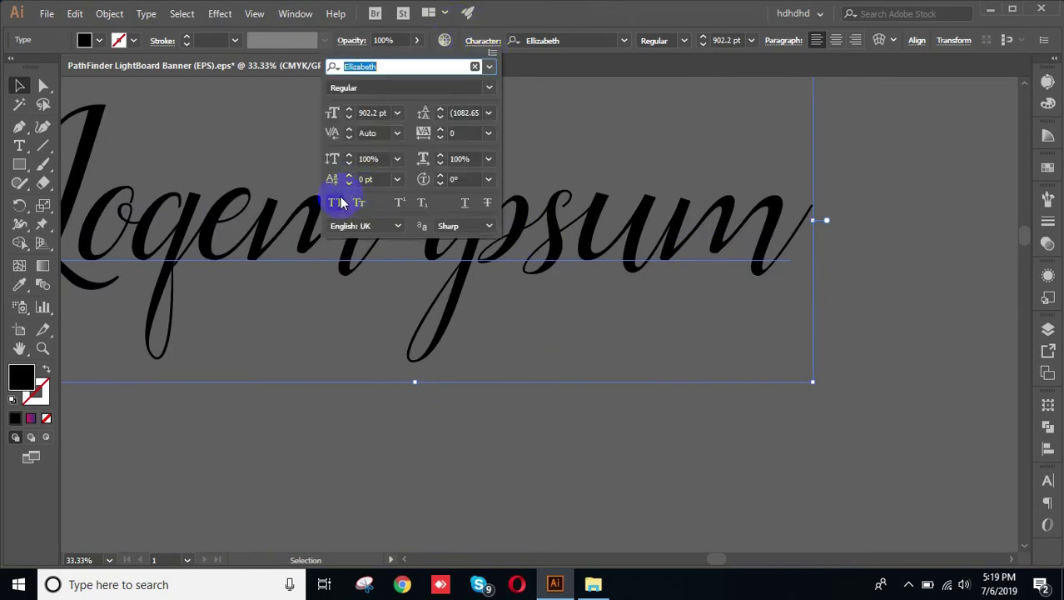
left_click(335, 205)
left_click(335, 205)
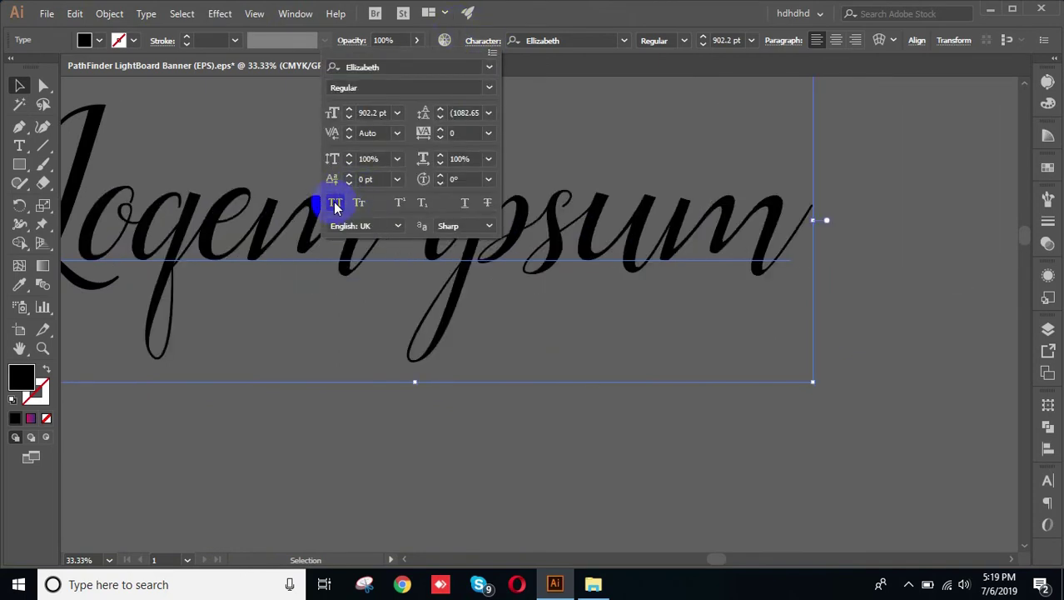
left_click(593, 337)
Select the letter "s" in "ipsum" to check it for alternates, and return to the Selection tool.
key("t")
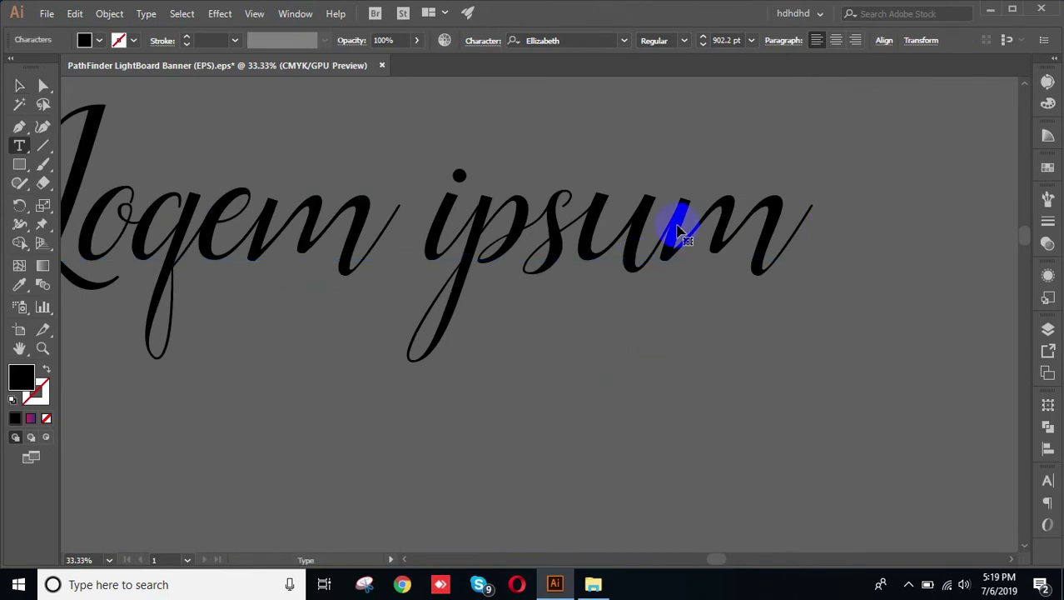
left_click_drag(554, 202, 534, 212)
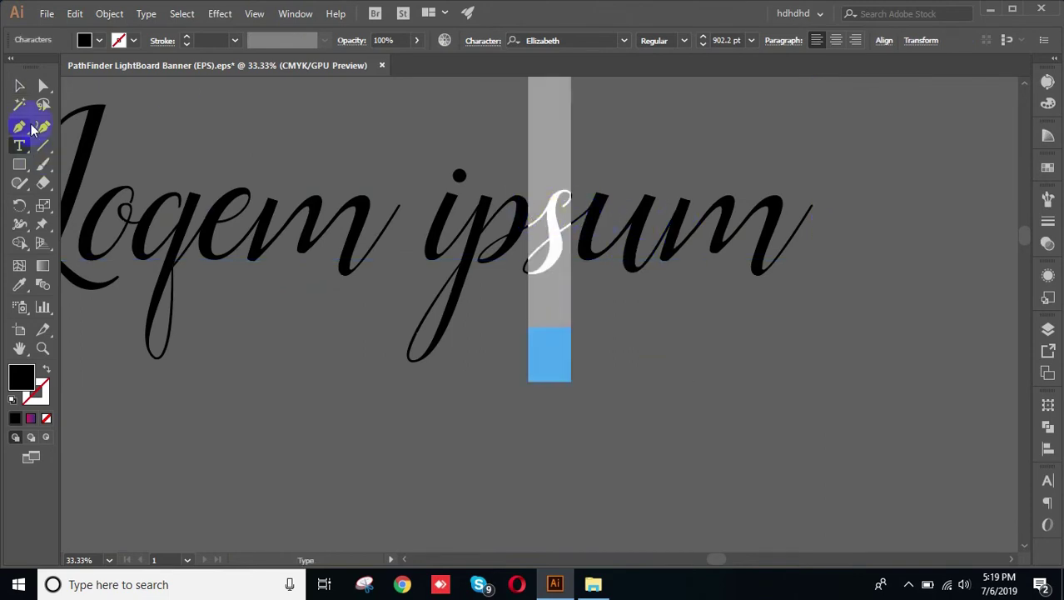
left_click(19, 86)
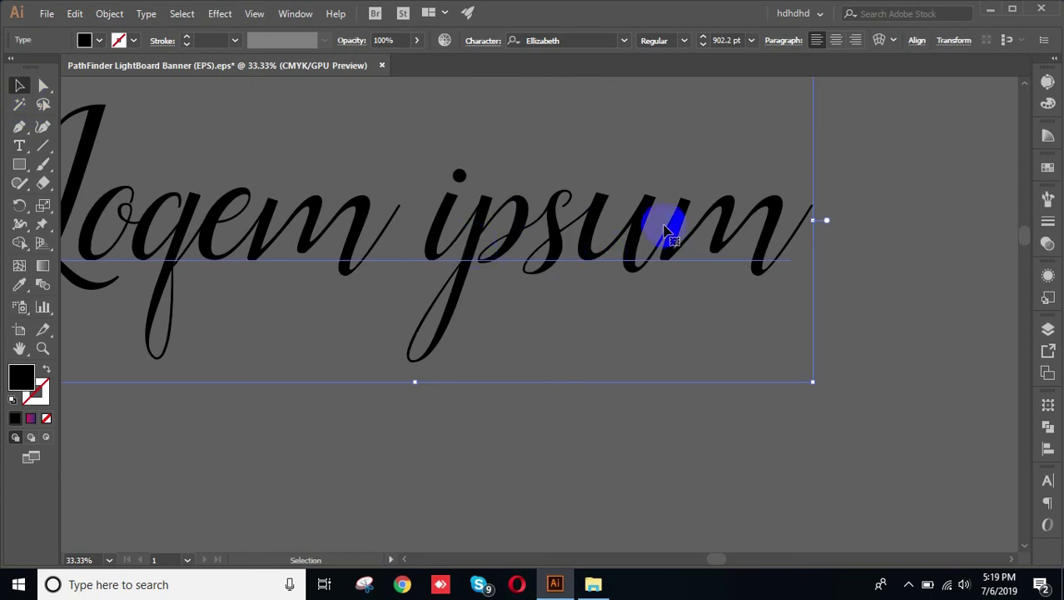
left_click(763, 404)
left_click(610, 356)
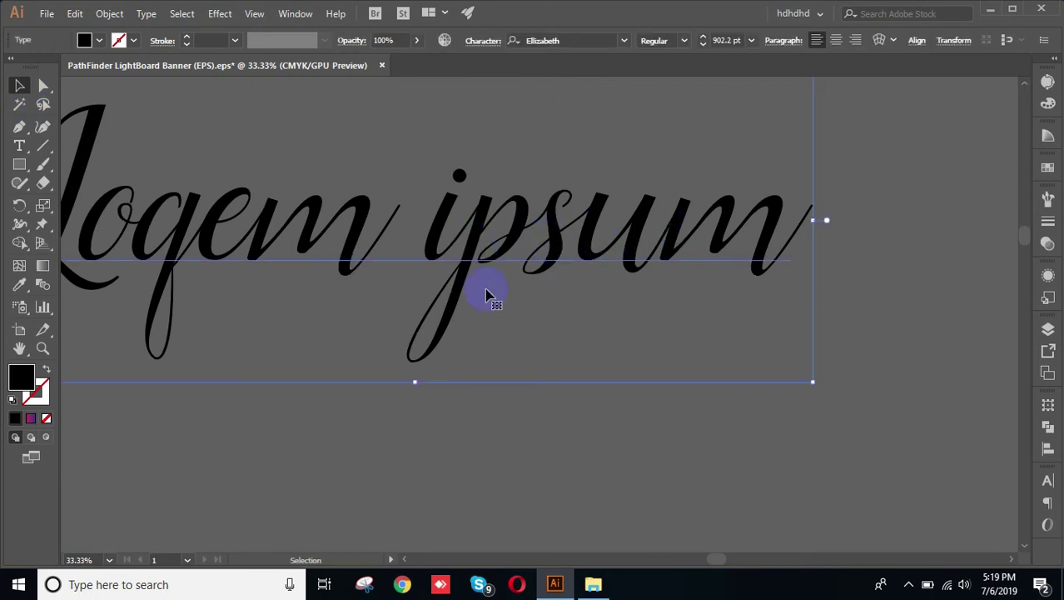
double_click(758, 220)
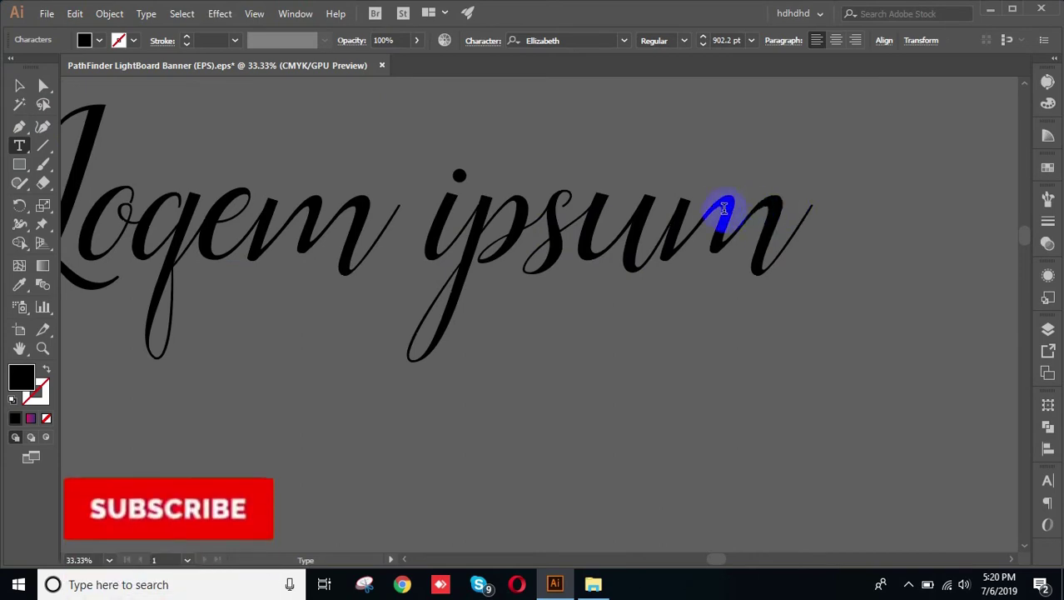
left_click(797, 216)
left_click(774, 217)
left_click_drag(796, 217, 940, 326)
left_click(19, 86)
left_click(837, 268)
key("Delete")
triple_click(746, 229)
left_click(729, 219)
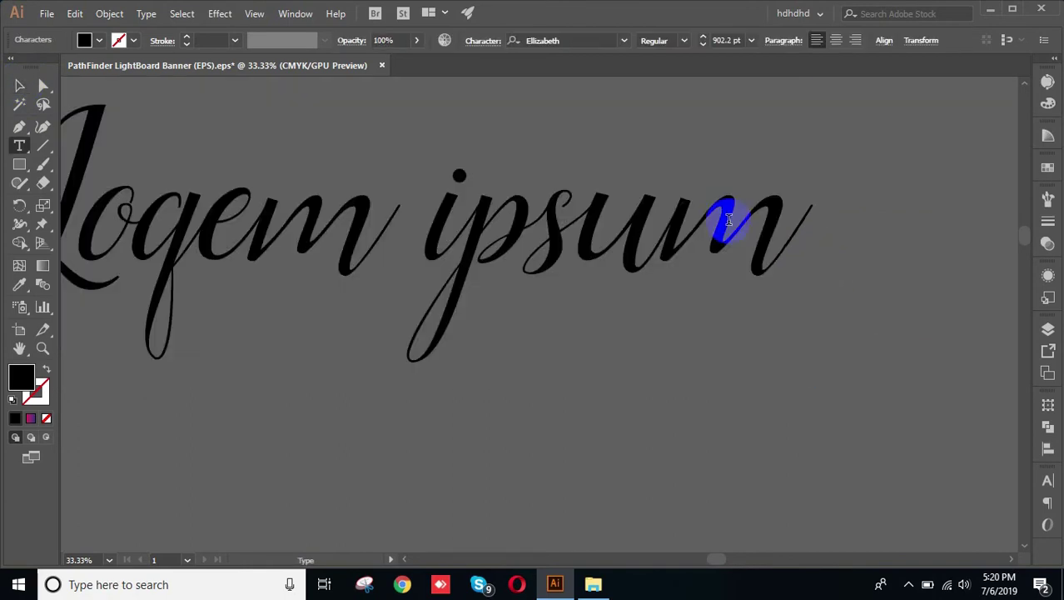
Select the final "m" of "ipsum" and open the Glyphs panel for the Ellizabeth font.
left_click_drag(725, 214, 803, 225)
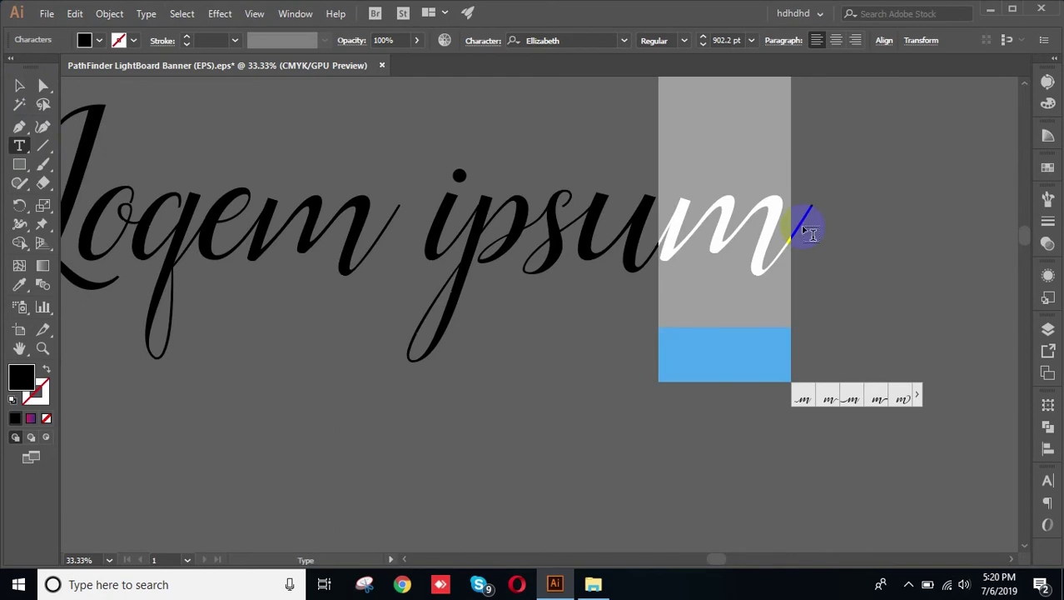
left_click(180, 13)
left_click(180, 14)
left_click(180, 13)
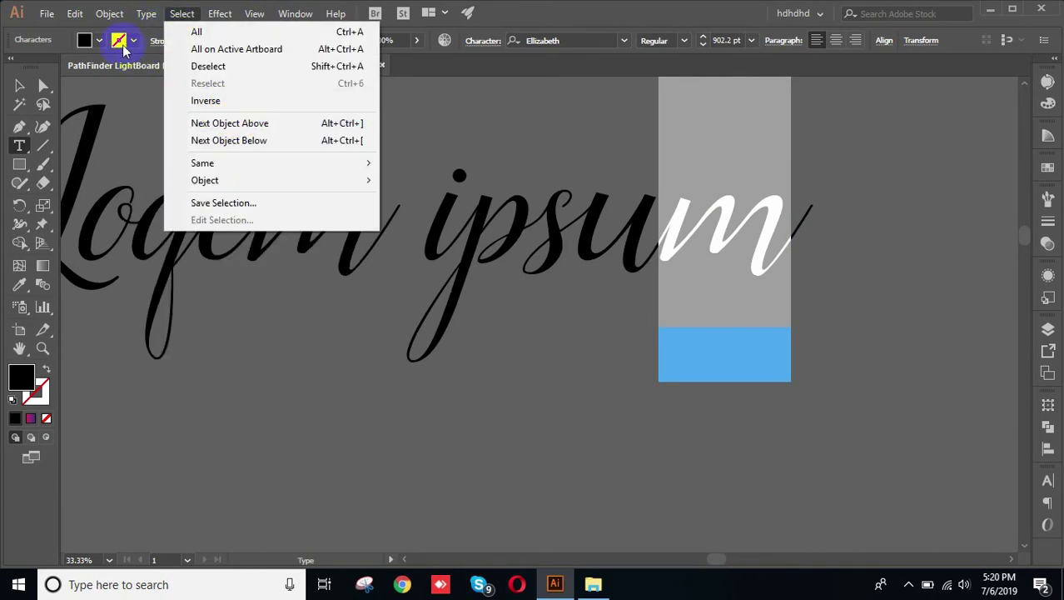
left_click(179, 105)
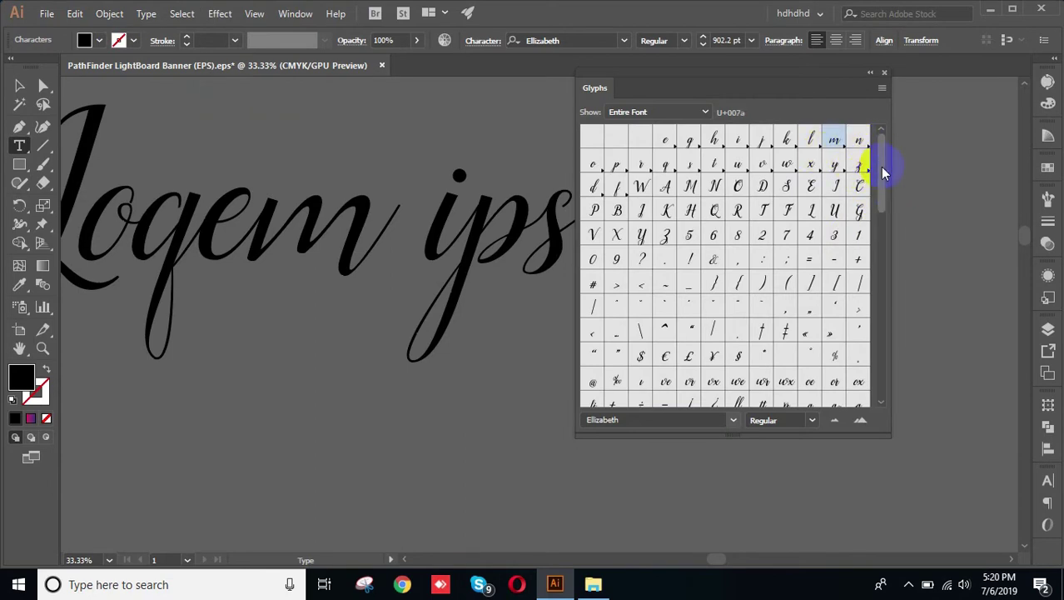
Browse the Ellizabeth glyph set down to the alternate letters and move the Glyphs panel clear of the final "m".
left_click_drag(883, 170, 883, 216)
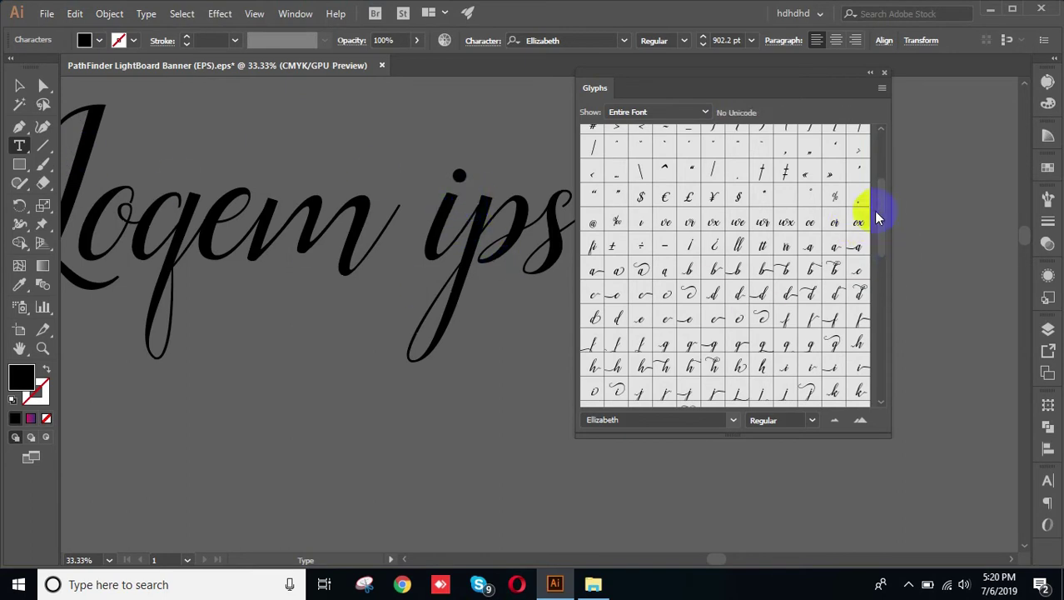
scroll(884, 210, "down", 2)
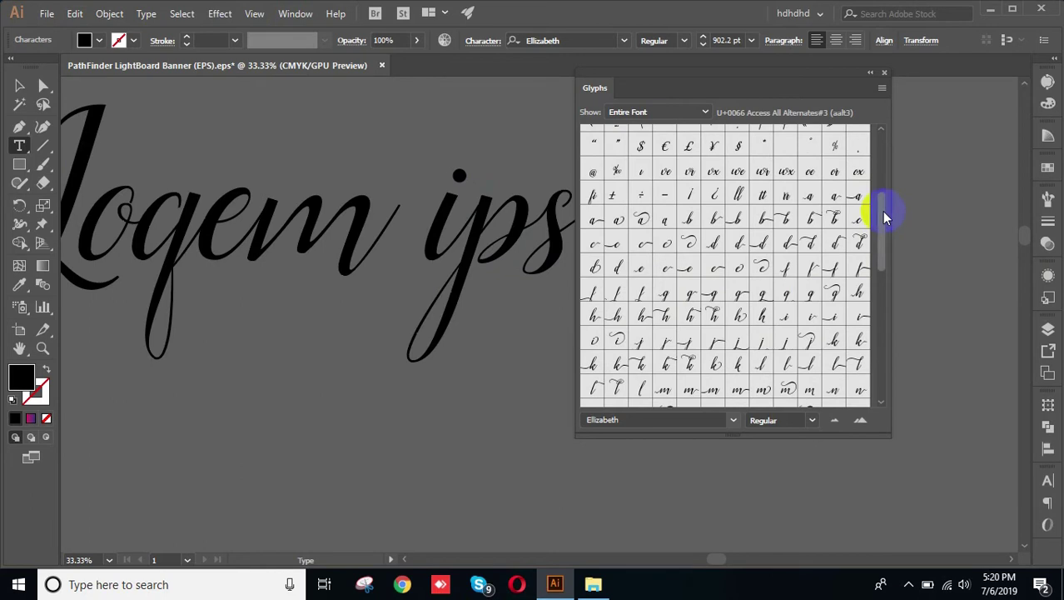
left_click_drag(770, 73, 408, 108)
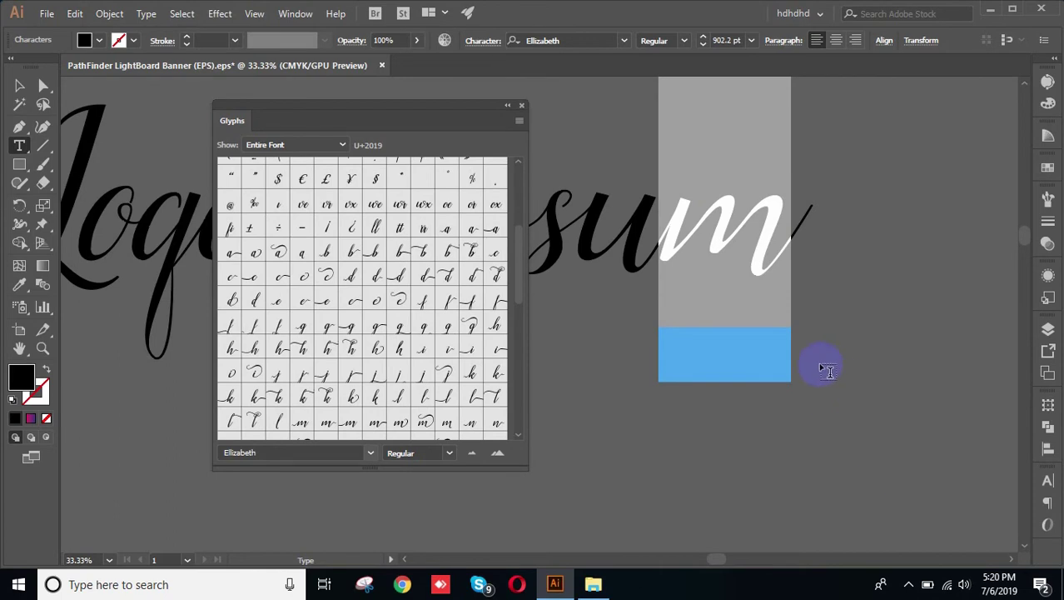
Reselect the final "m" of "ipsum" and replace it with the suggested alternate whose tail curls upward.
left_click(757, 225)
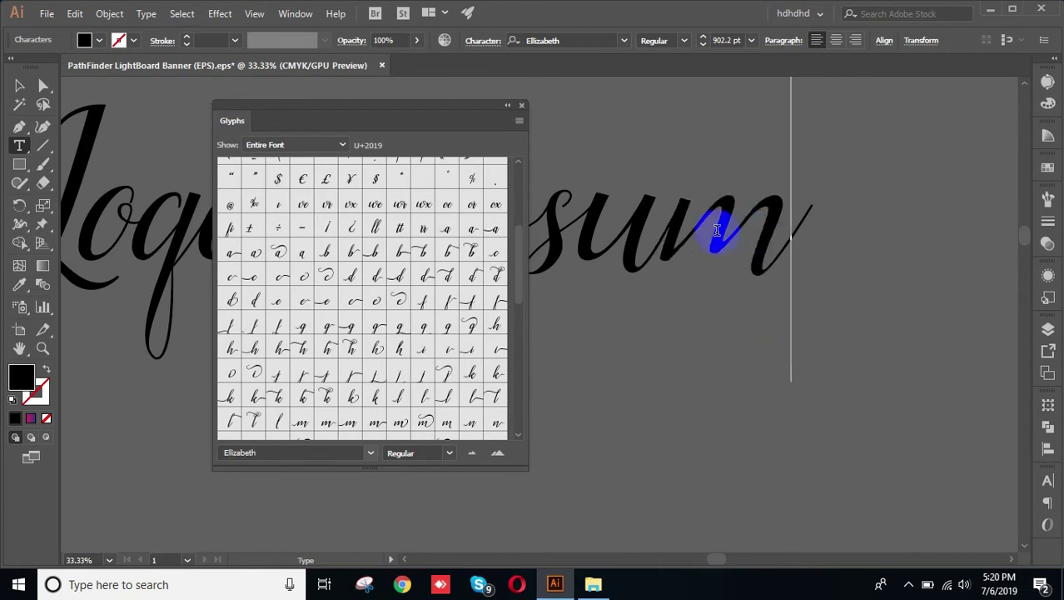
left_click_drag(660, 223, 861, 238)
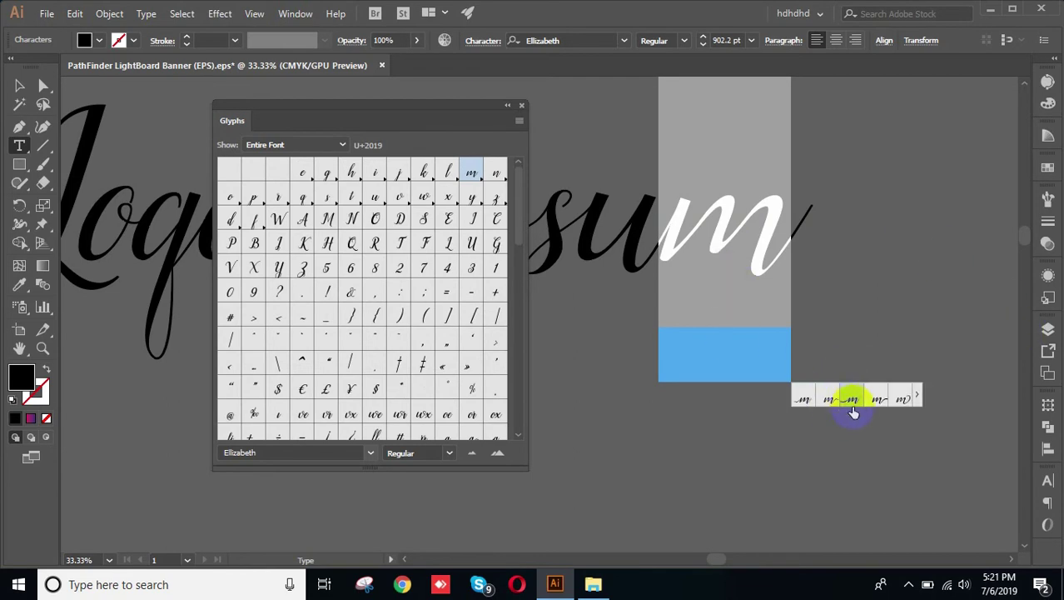
left_click(904, 401)
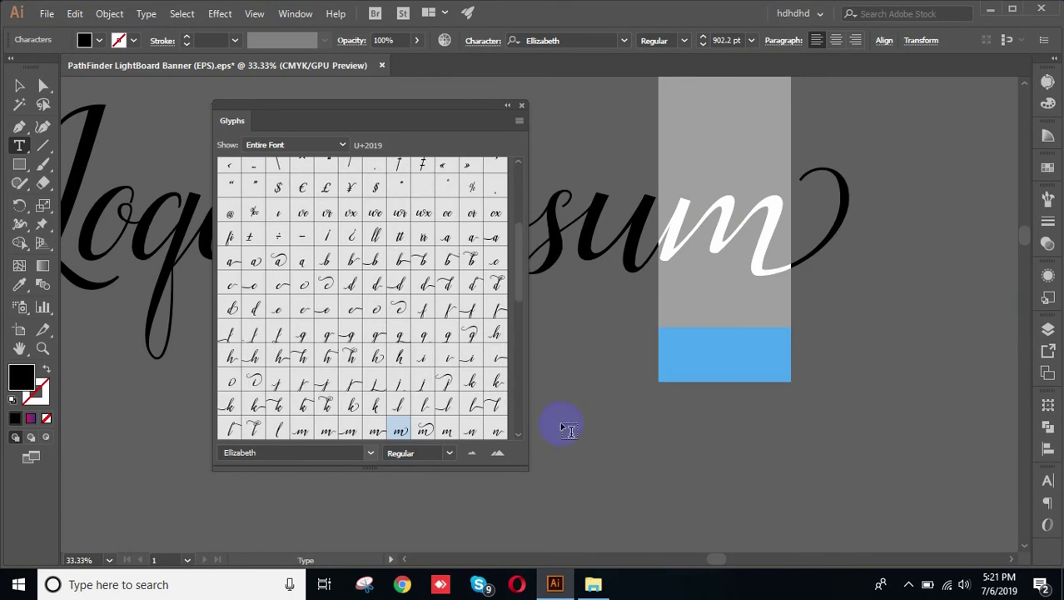
Replace the final "m" with the alternate whose long swash loops back above the letter, and list all its alternates.
left_click_drag(521, 258, 518, 322)
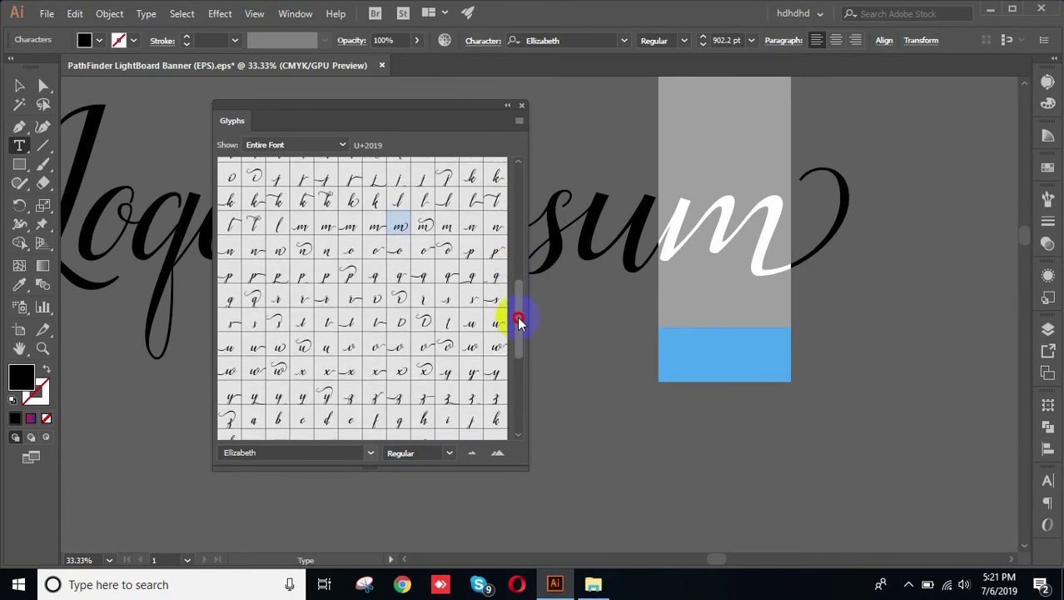
double_click(426, 230)
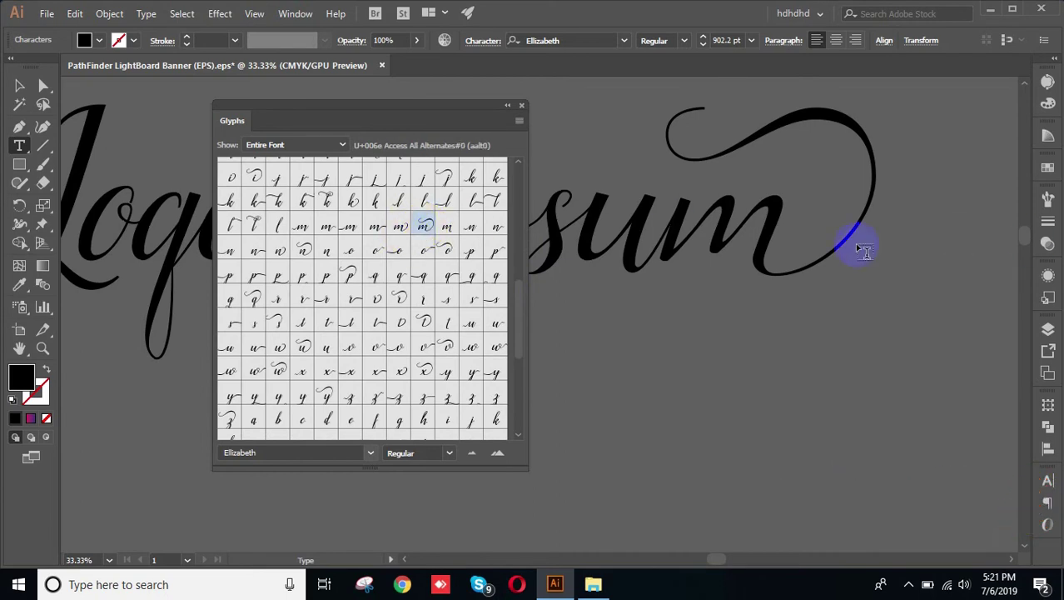
left_click_drag(716, 214, 902, 209)
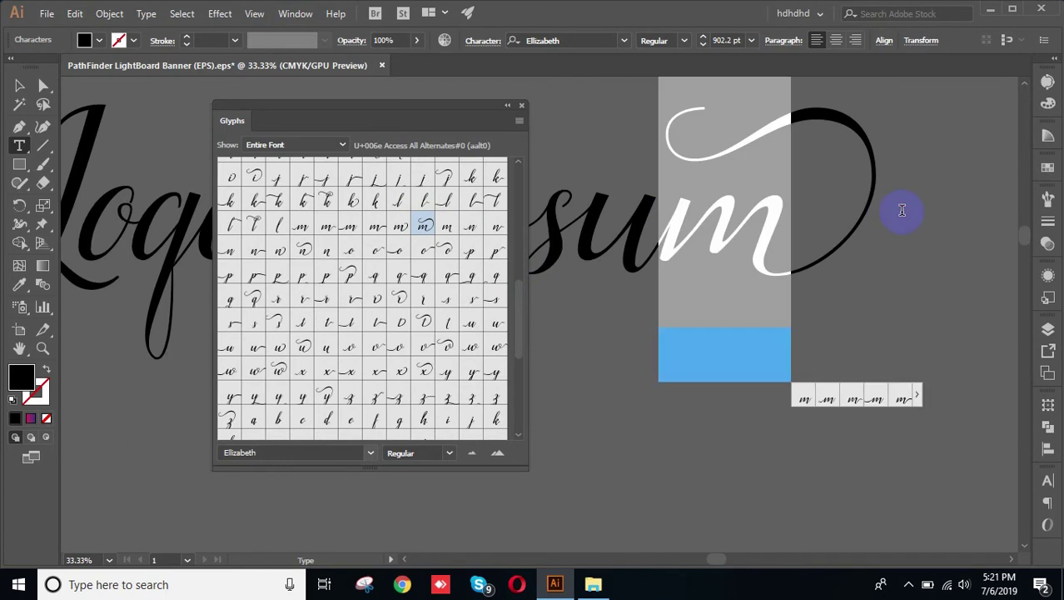
left_click(915, 397)
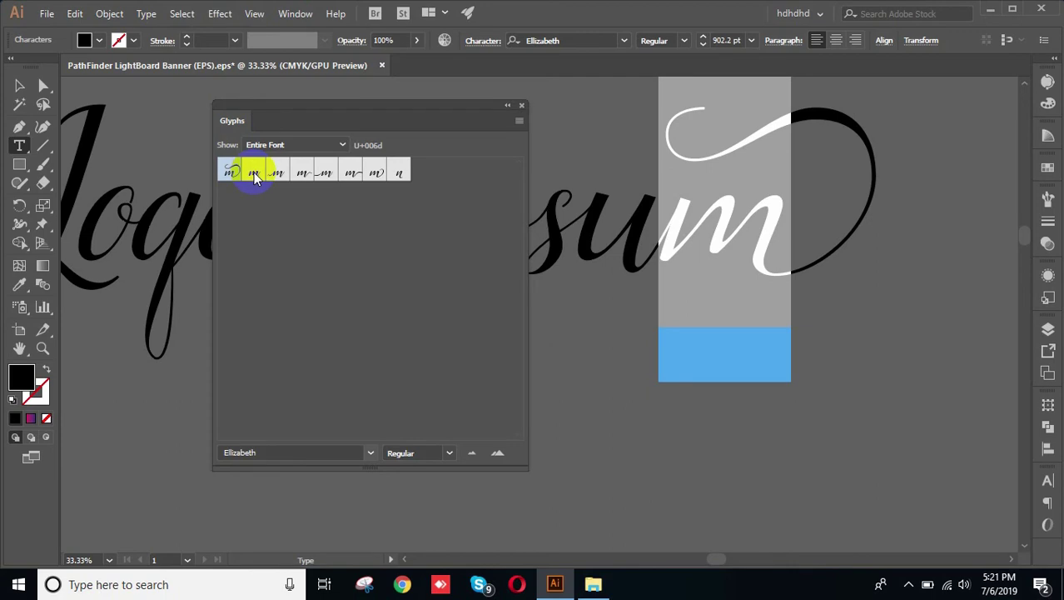
Replace the "u" of "ipsum" with the alternate whose long swash loops back above the letter.
left_click(639, 214)
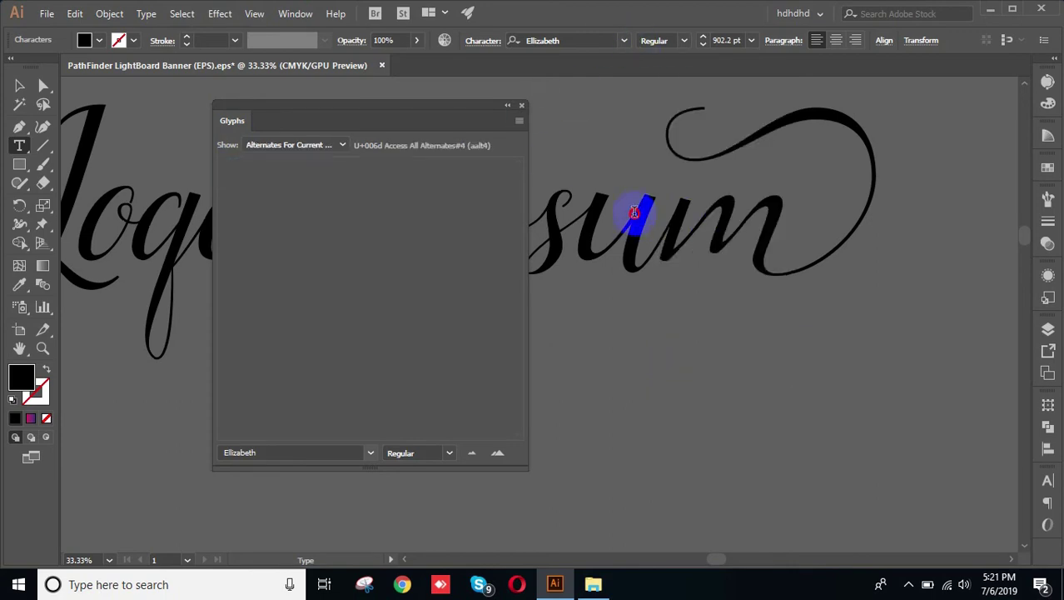
left_click_drag(638, 213, 587, 210)
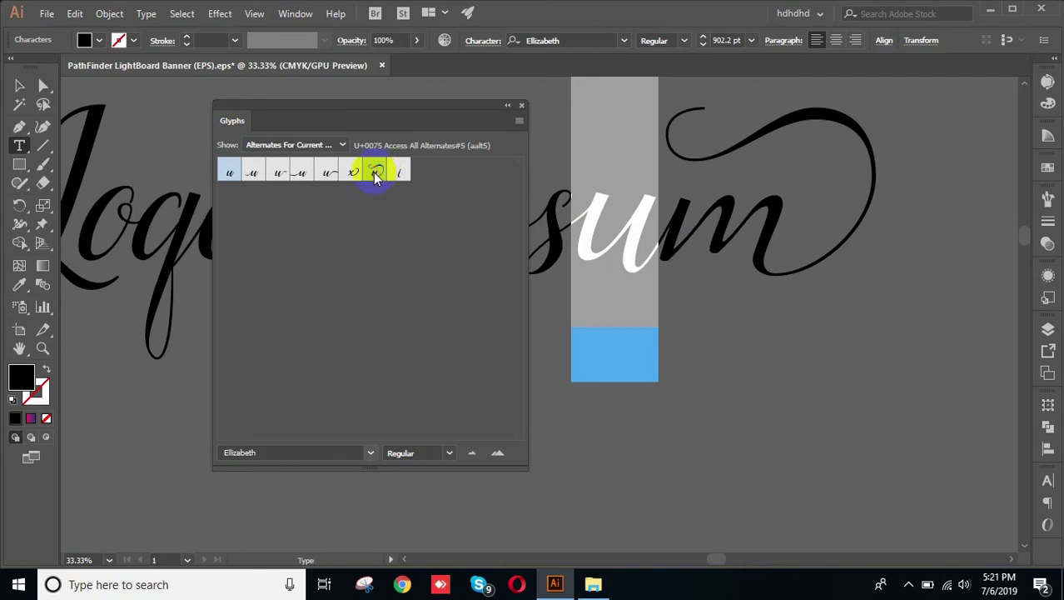
double_click(375, 173)
Reselect the final "m" of "ipsum" and replace its swashed form with the plain "m" glyph.
left_click(744, 215)
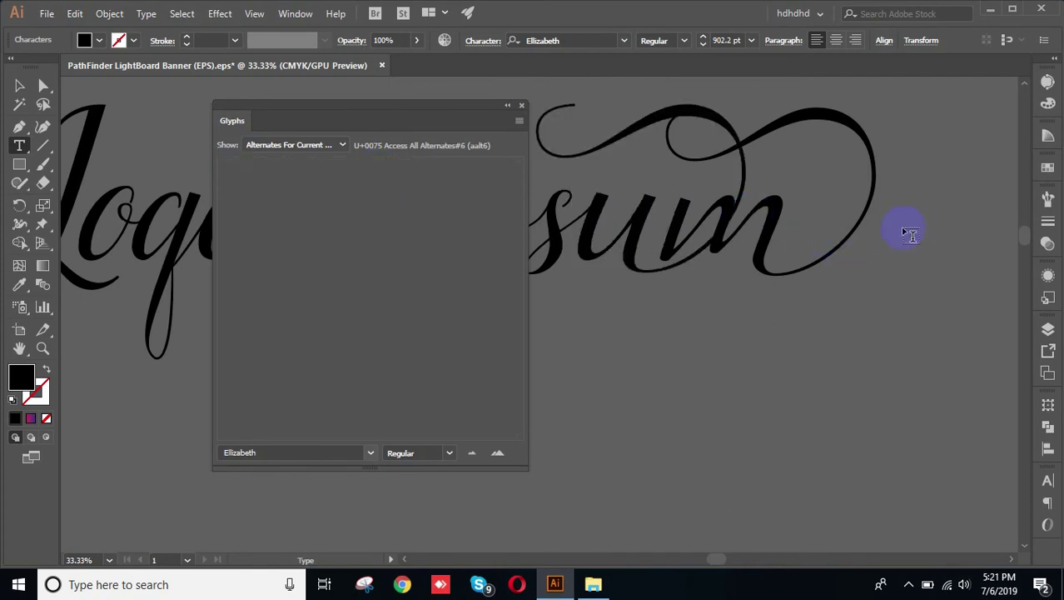
left_click_drag(676, 220, 992, 251)
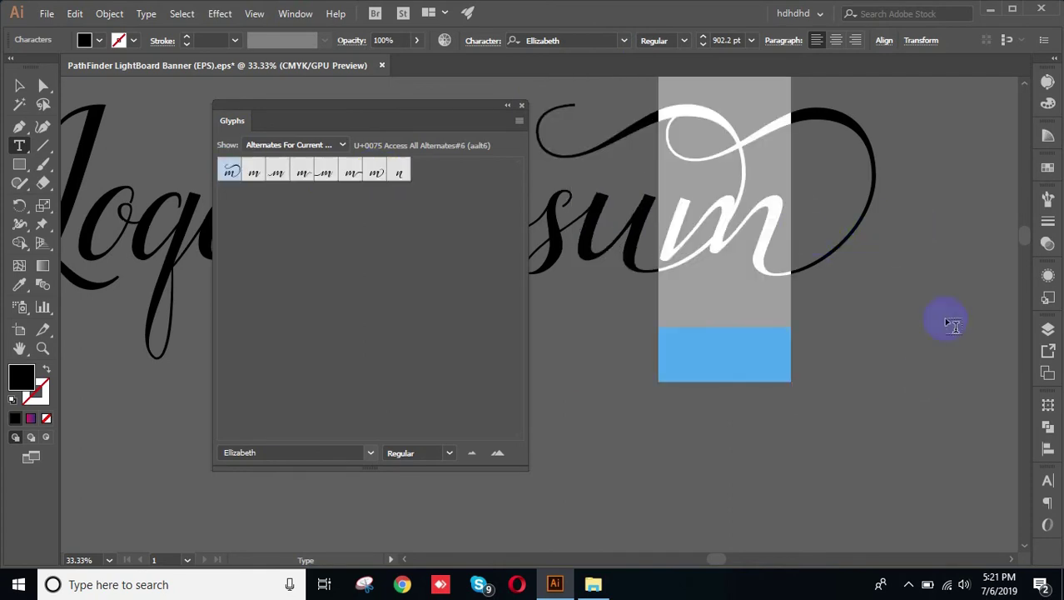
double_click(256, 173)
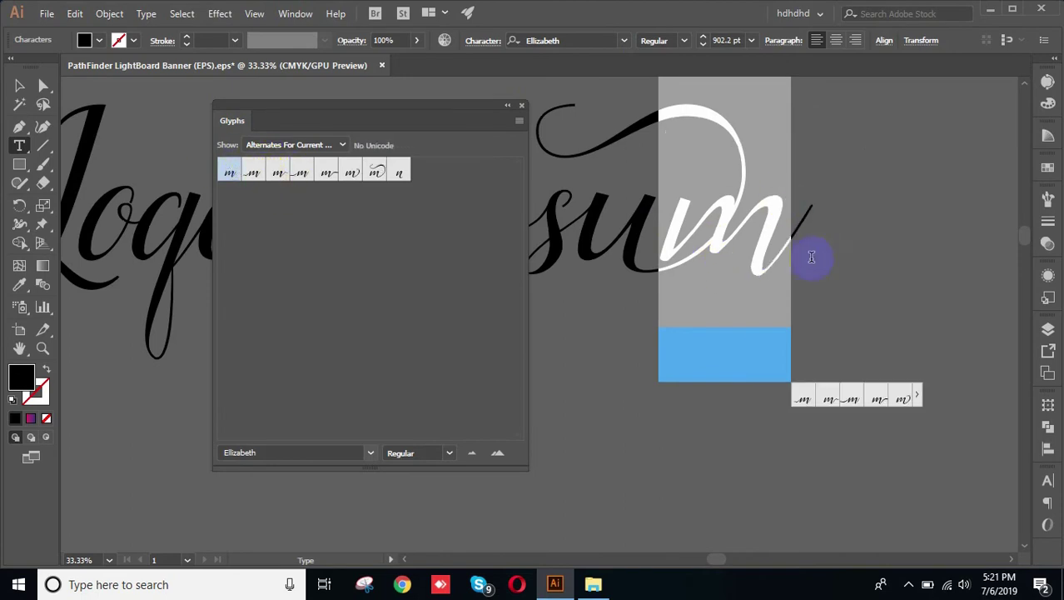
left_click(737, 221)
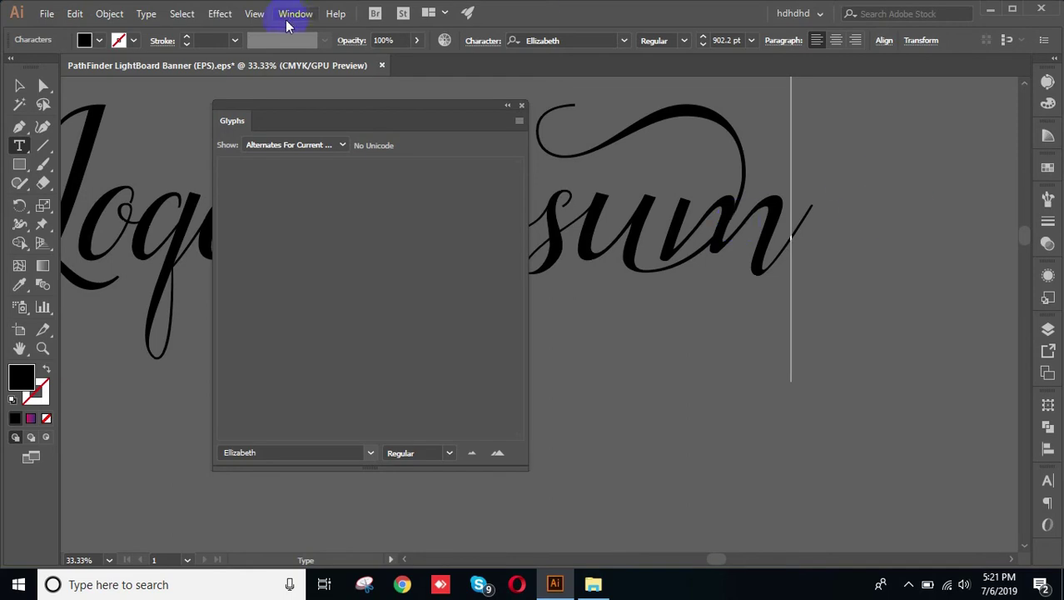
Move the Glyphs panel clear of the lettering and place a copy of the text object below the original.
left_click(19, 85)
left_click(888, 454)
left_click_drag(907, 335, 579, 262)
left_click_drag(784, 430, 581, 268)
left_click_drag(313, 106, 883, 171)
left_click_drag(268, 93, 556, 353)
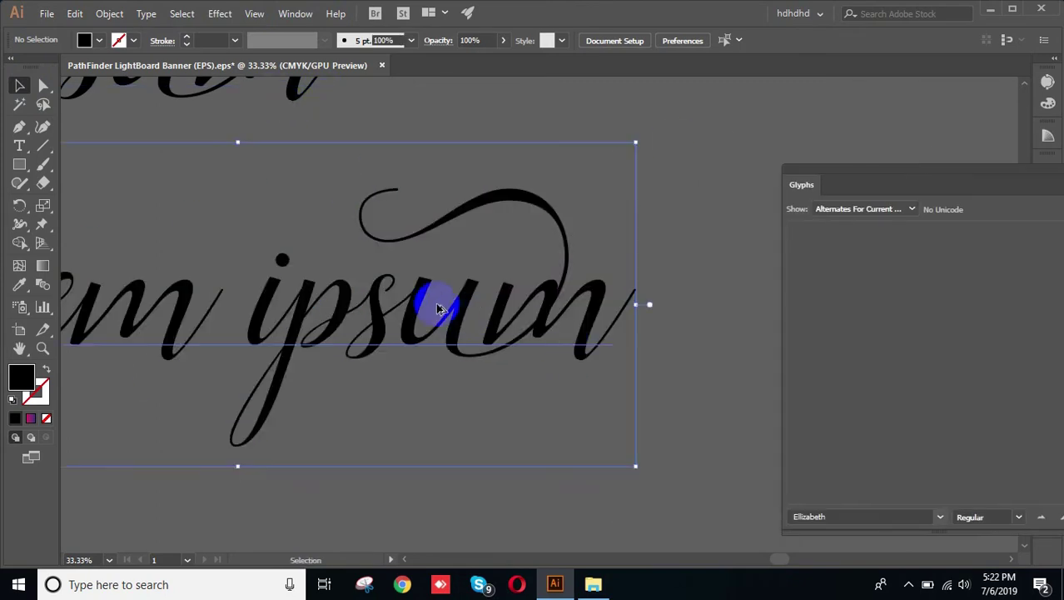
Replace the entire wording of the copied text object with "fet".
double_click(429, 302)
key("ctrl+a")
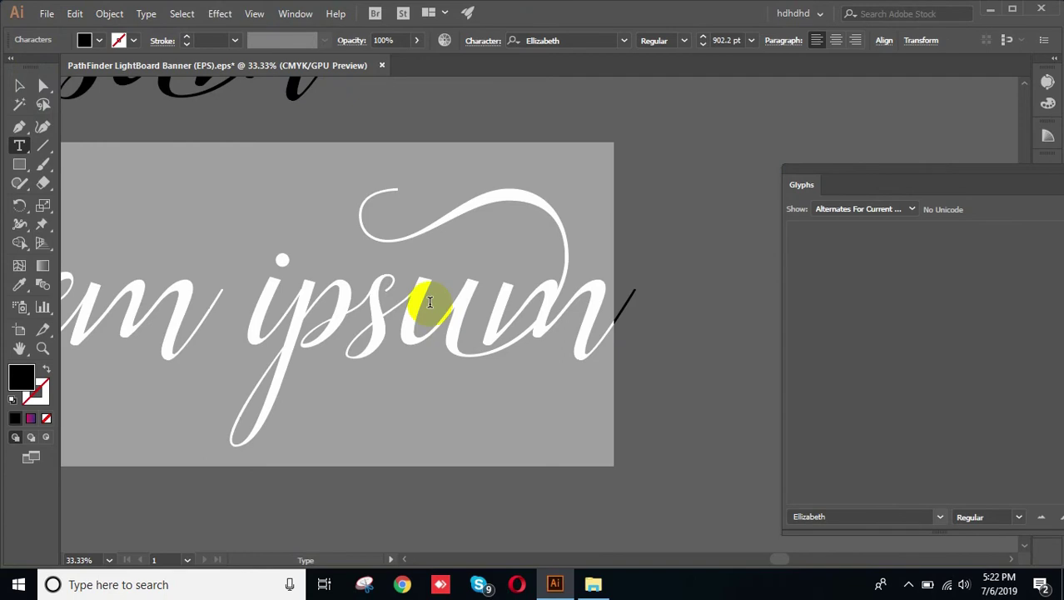
type("fet")
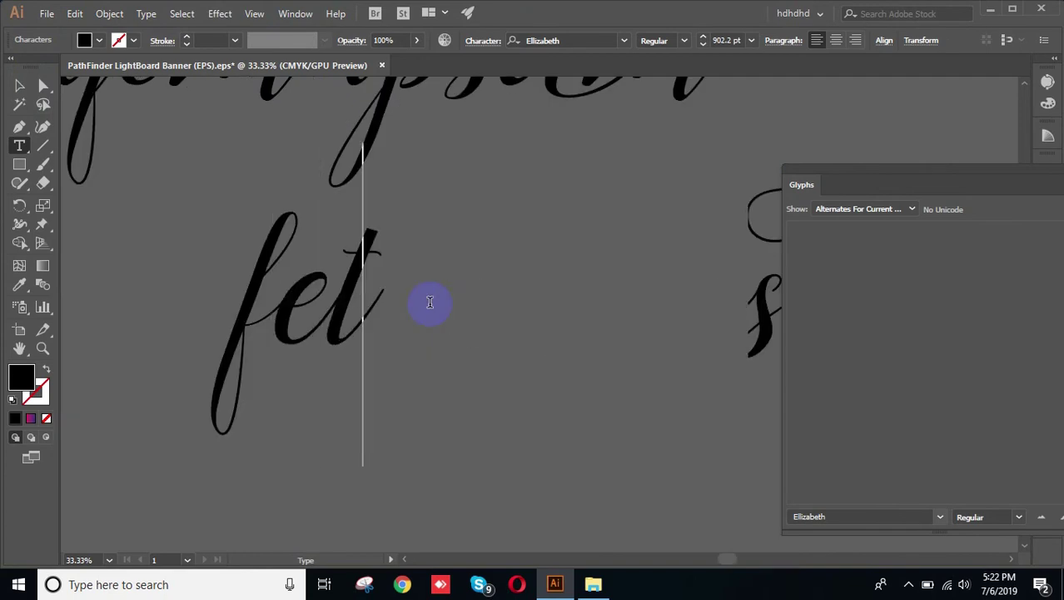
Search the fonts for "fe" and try to apply featherlybold while editing the "fet" text.
left_click(582, 40)
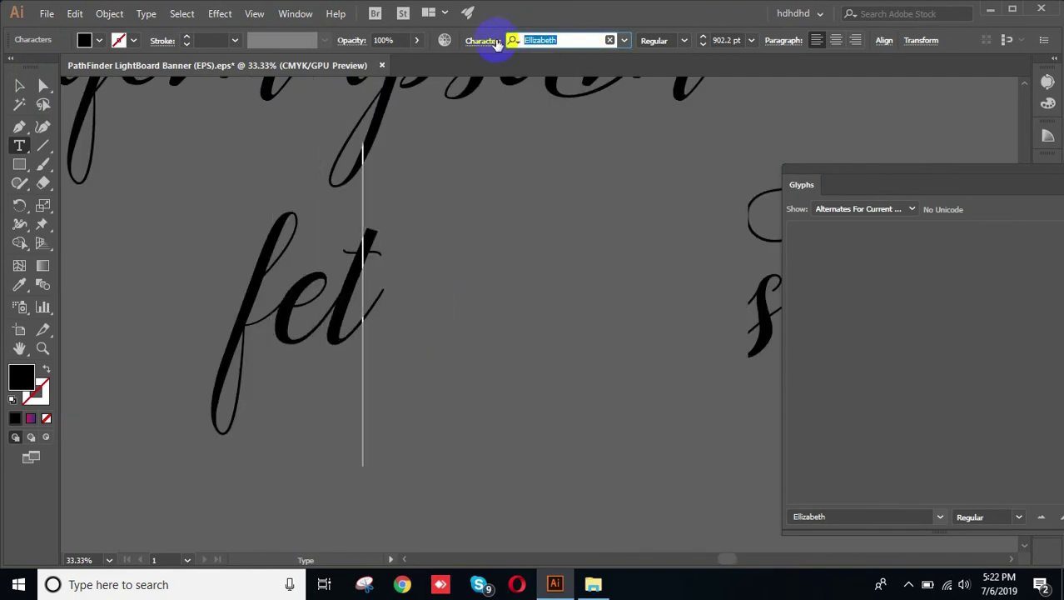
type("fethc")
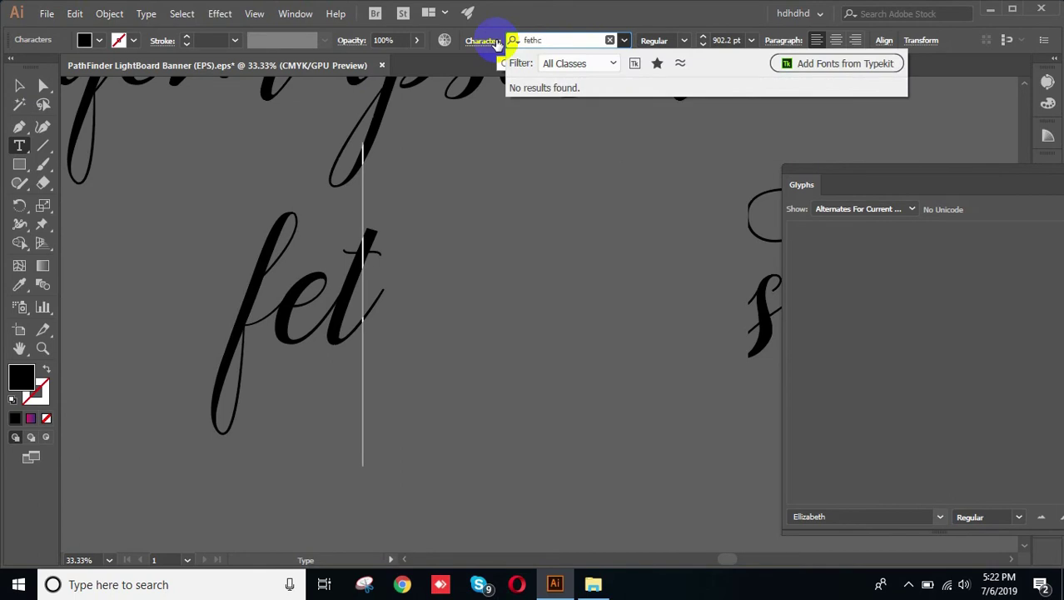
key("BackSpace")
key("BackSpace")
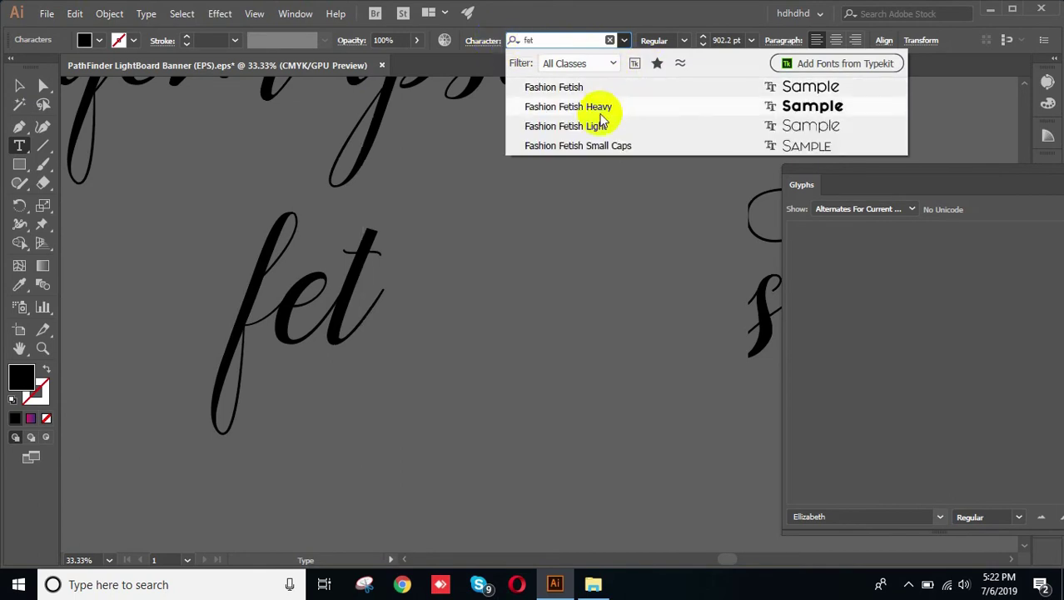
key("BackSpace")
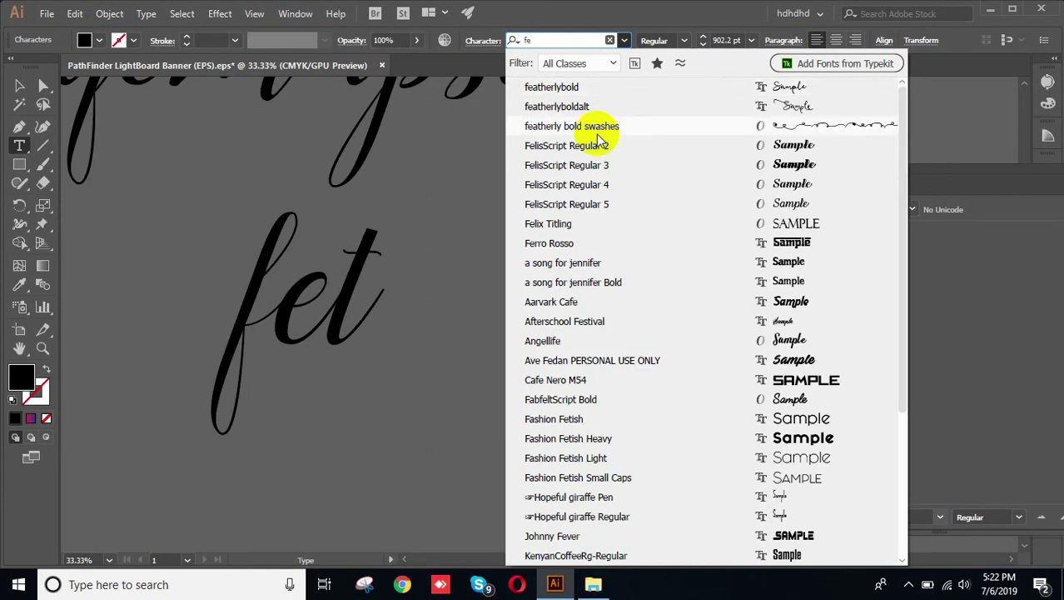
left_click(571, 94)
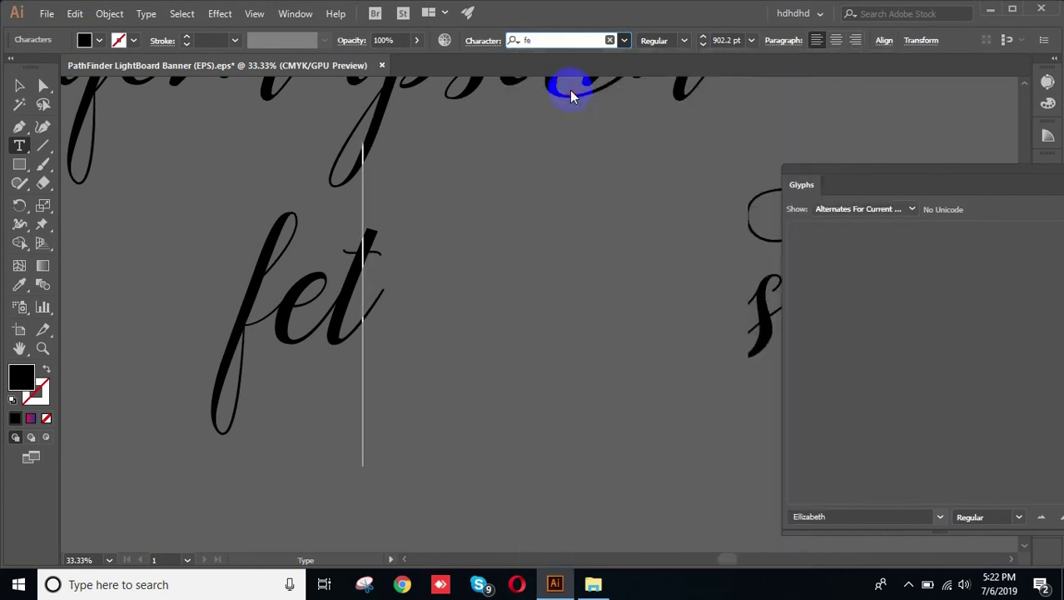
Select the "fet" text as an object, search the fonts for "fea" and preview it in featherlybold.
left_click(35, 87)
left_click_drag(328, 322, 344, 270)
left_click_drag(537, 323, 560, 242)
left_click_drag(277, 185, 277, 309)
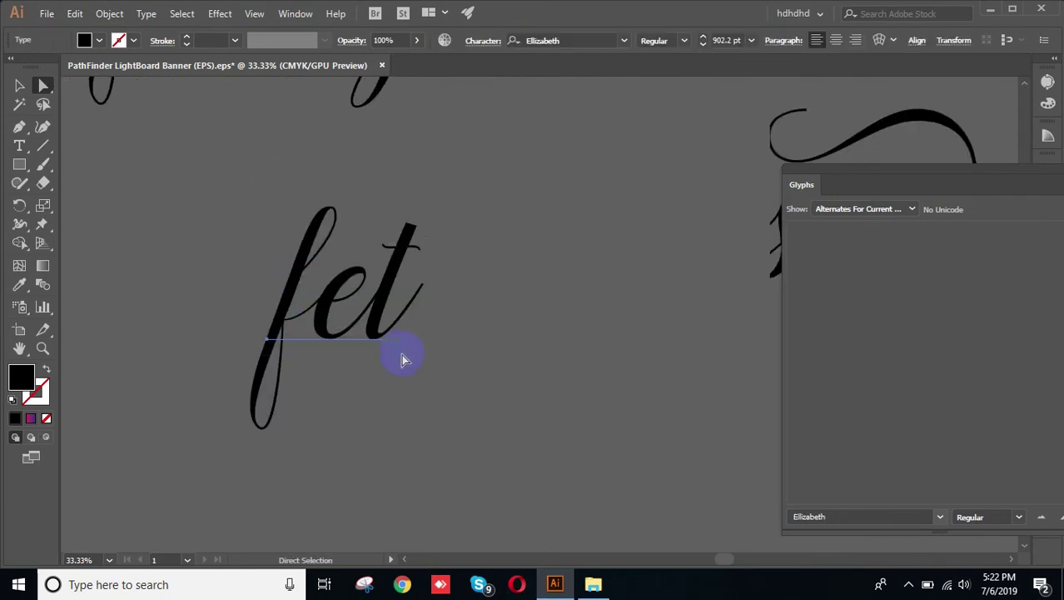
left_click(562, 42)
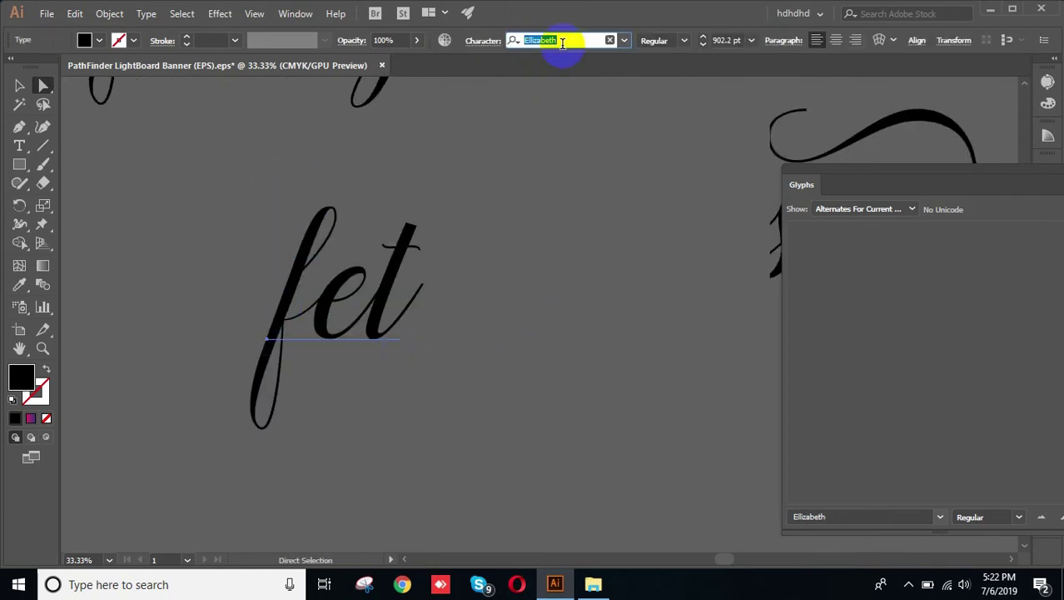
type("fea")
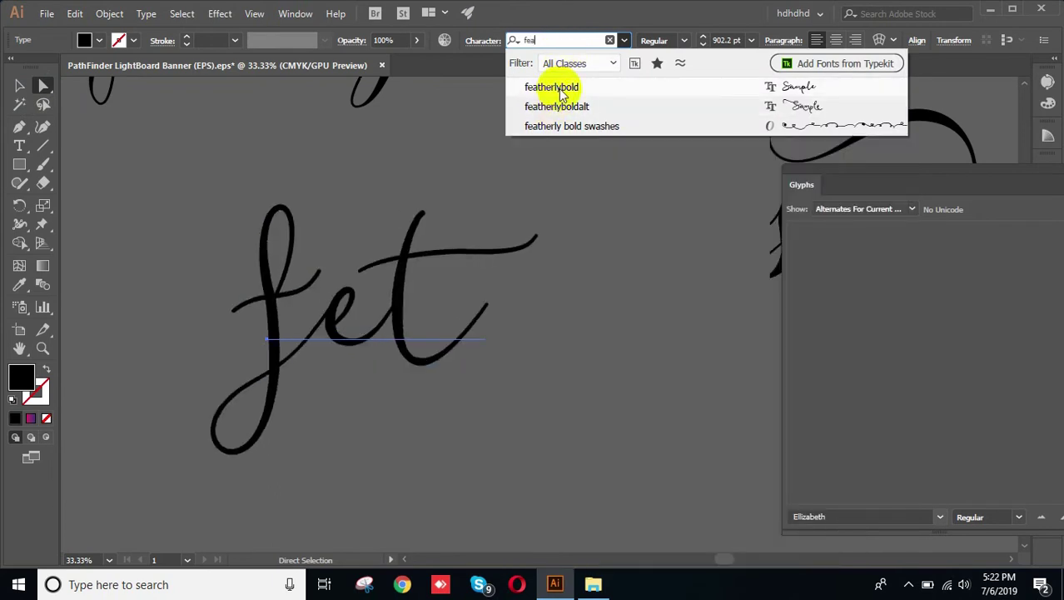
left_click(379, 316)
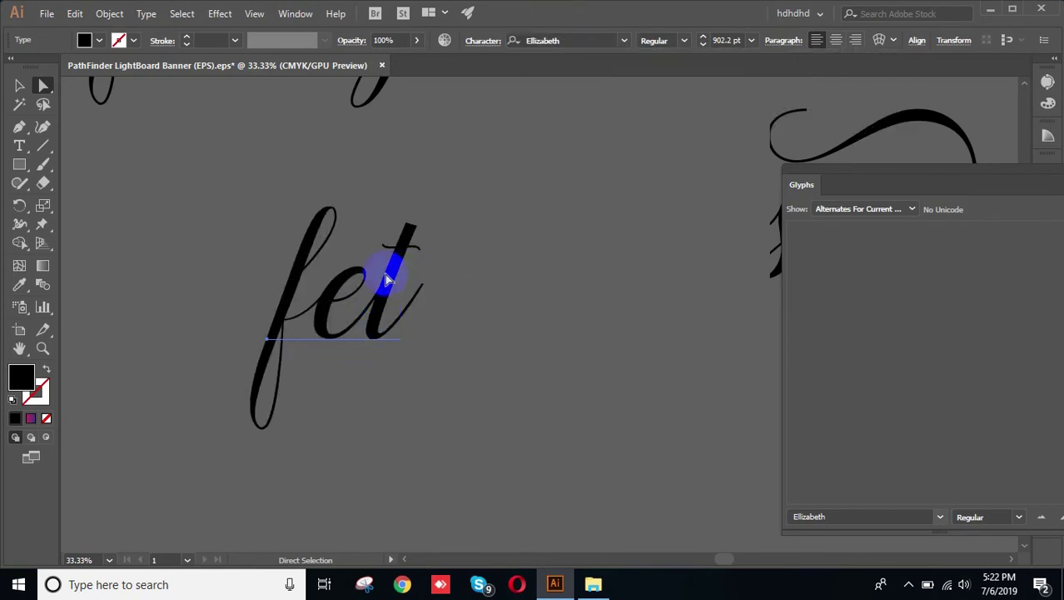
Replace "fet" with a lowercase sample first name and finish editing the text.
double_click(386, 279)
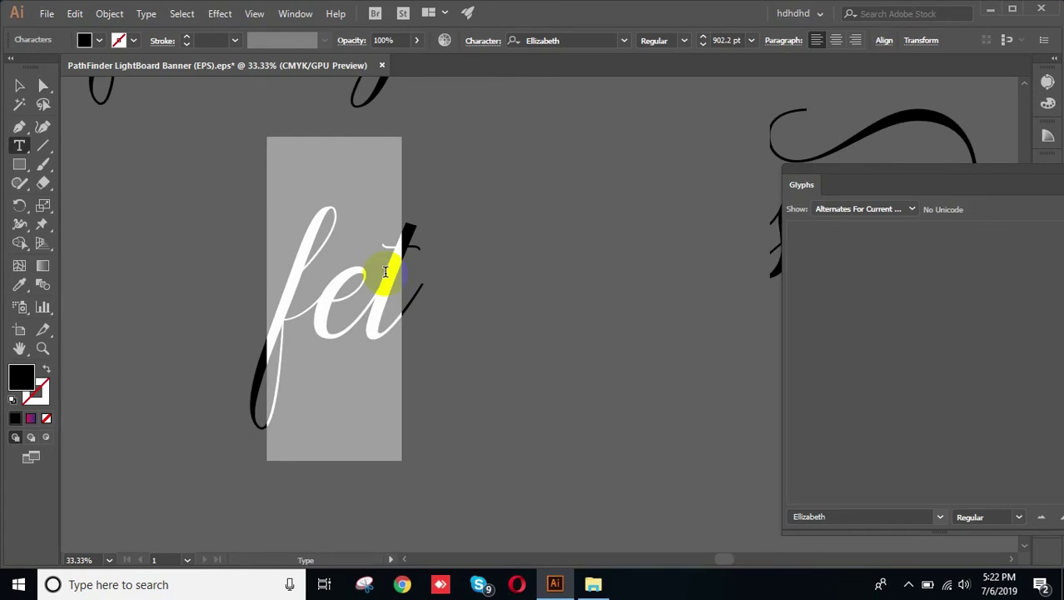
type("mamun")
left_click(20, 86)
left_click_drag(688, 337, 518, 319)
scroll(566, 325, "down", 1)
Replace the first "m" of the sample name with the alternate that has a short wavy lead-in stroke.
double_click(370, 329)
double_click(321, 305)
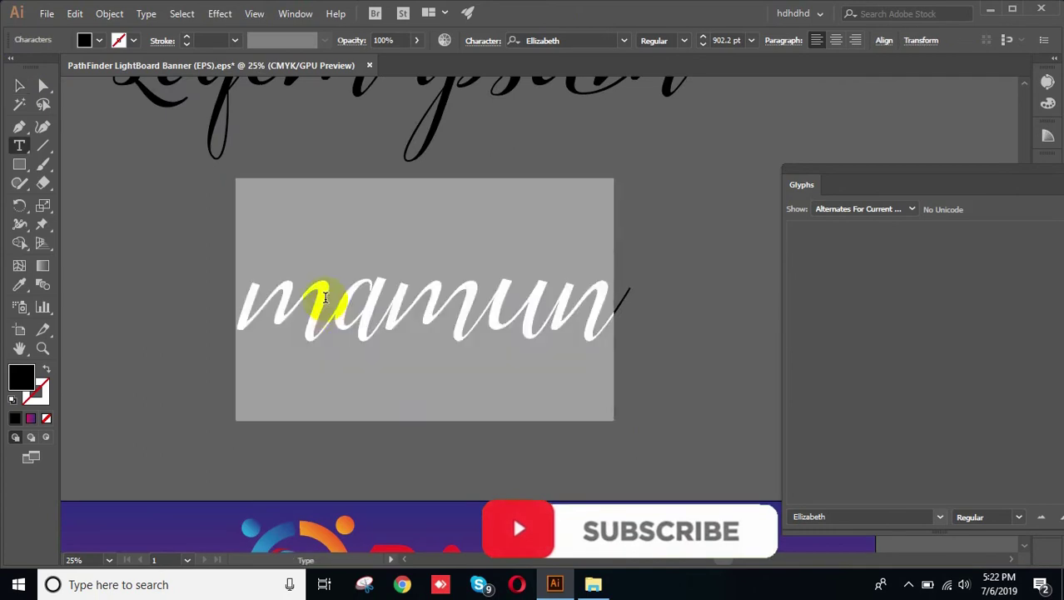
left_click(333, 300)
left_click_drag(333, 300, 250, 300)
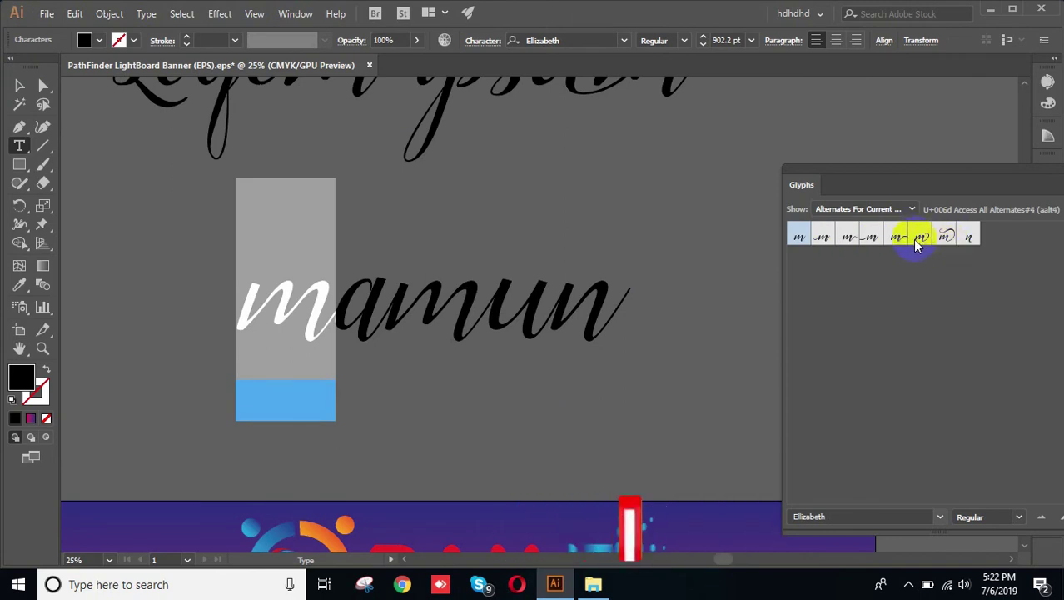
double_click(831, 237)
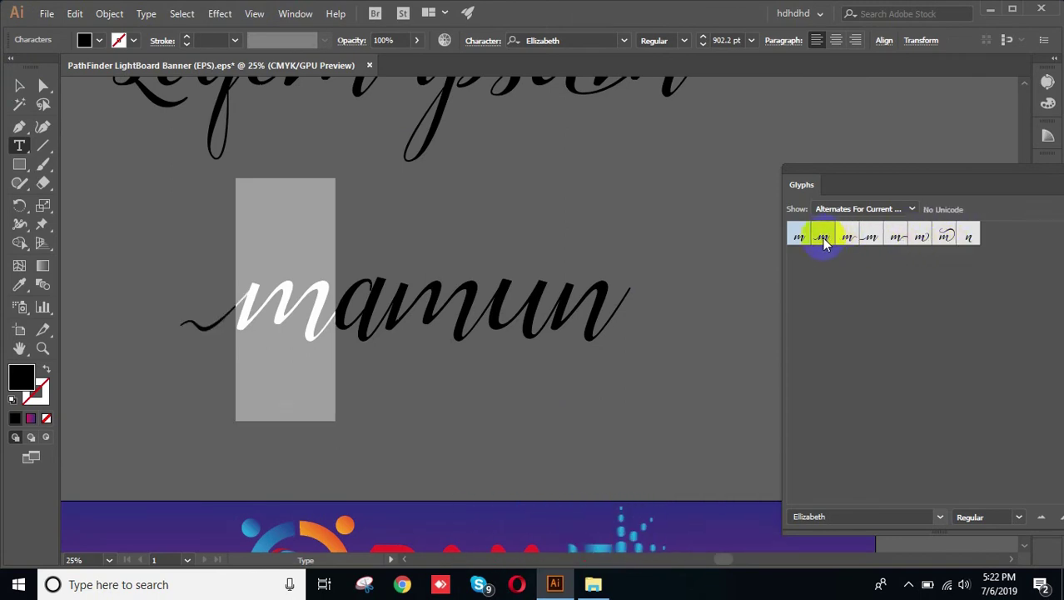
Replace the final "n" of the sample name with the alternate whose long swash loops back above the letter.
left_click(548, 297)
left_click_drag(504, 297, 621, 300)
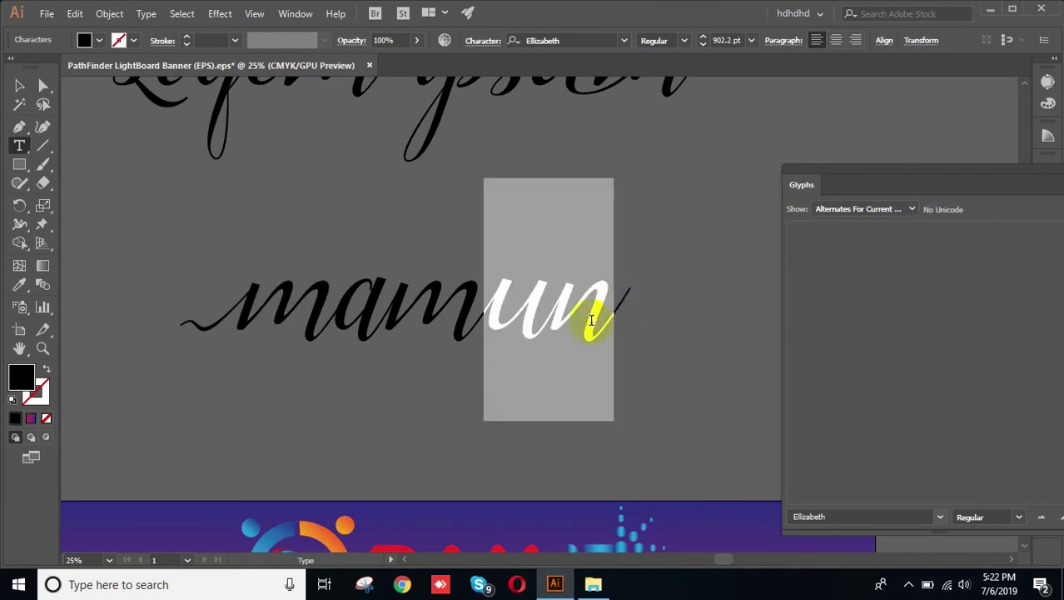
left_click(558, 309)
left_click_drag(551, 304, 620, 301)
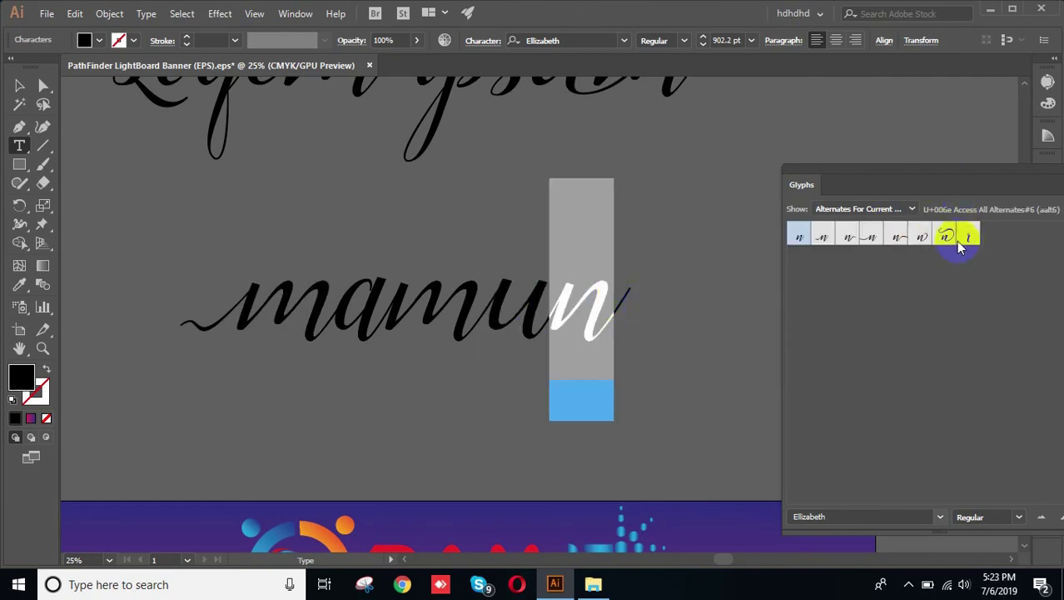
double_click(948, 240)
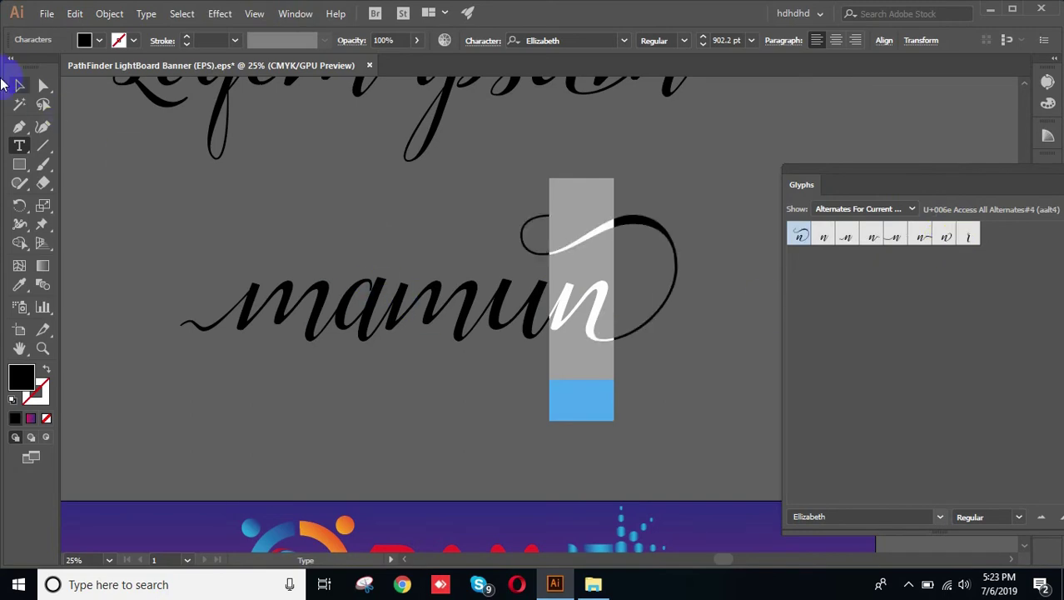
left_click(21, 89)
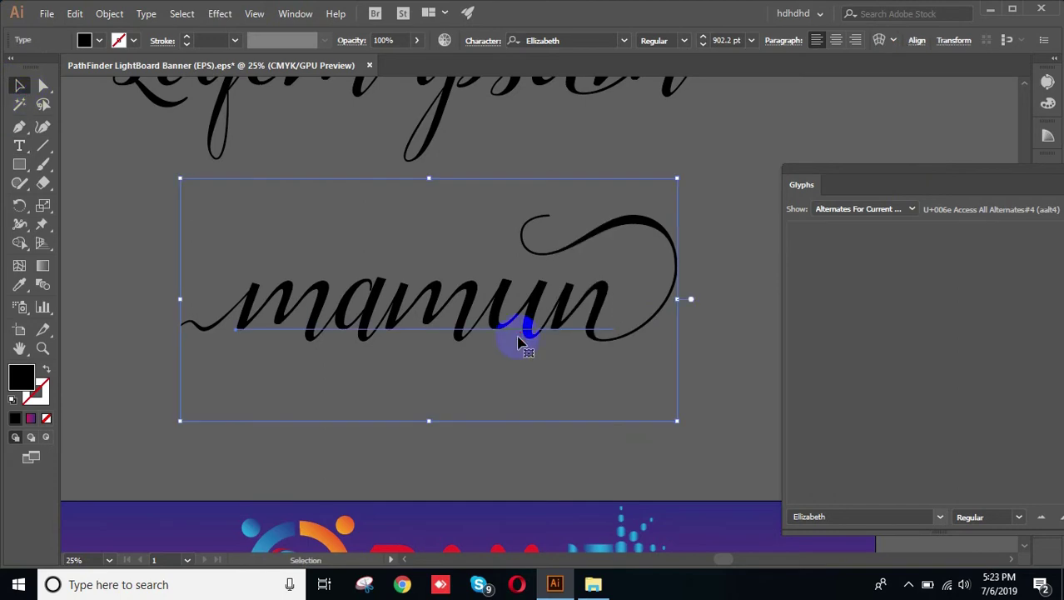
Search the fonts for "fea" and apply featherlybold to the sample name.
left_click(561, 40)
type("fethd")
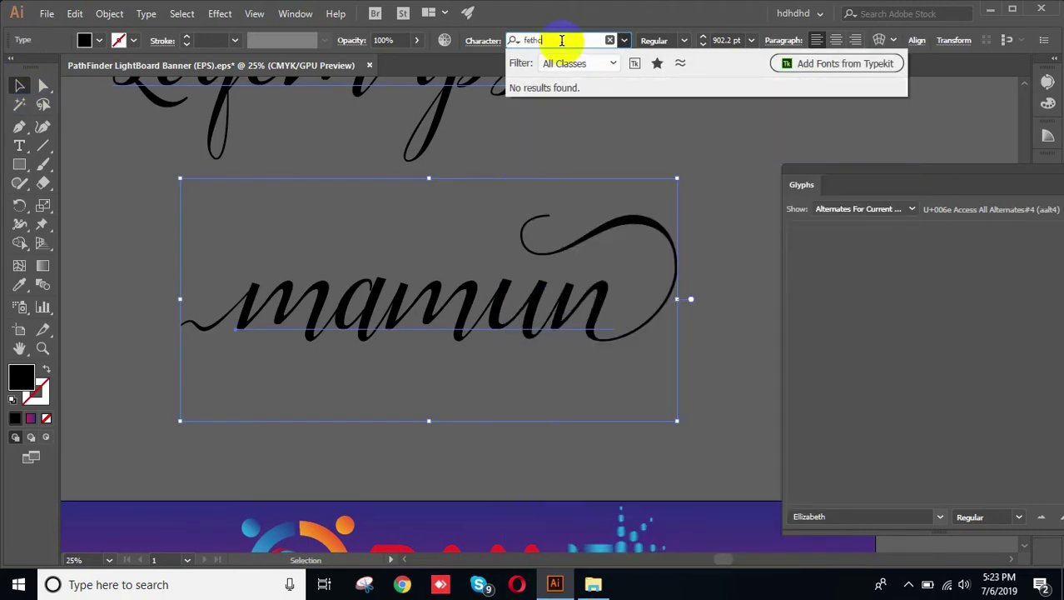
key("BackSpace")
key("BackSpace")
type("a")
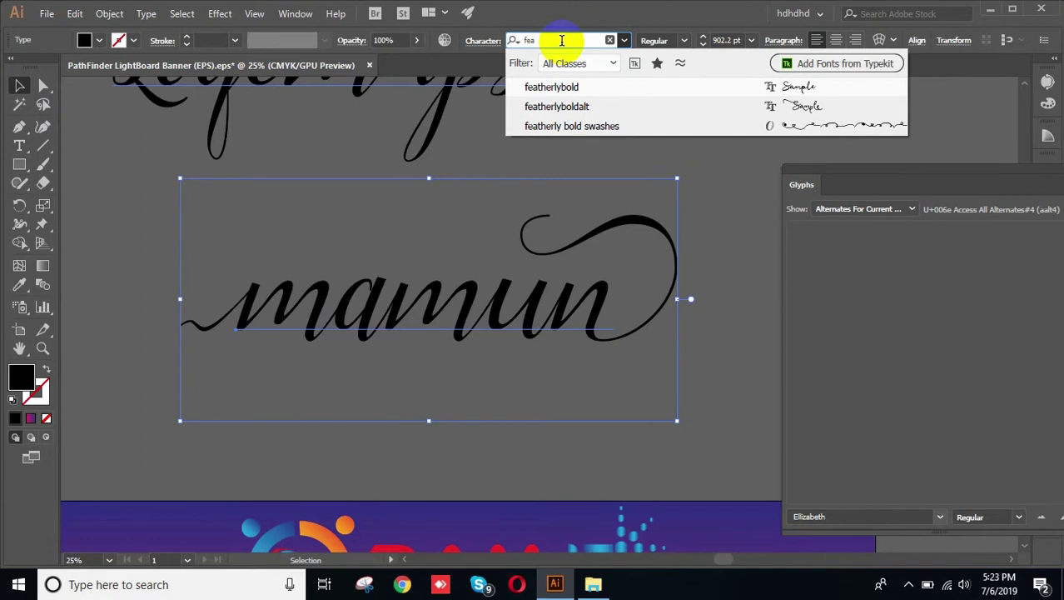
left_click(577, 88)
left_click(667, 319)
Delete the swashed first "m" that is still in the Ellizabeth font from the sample name.
double_click(556, 369)
left_click_drag(324, 293, 209, 287)
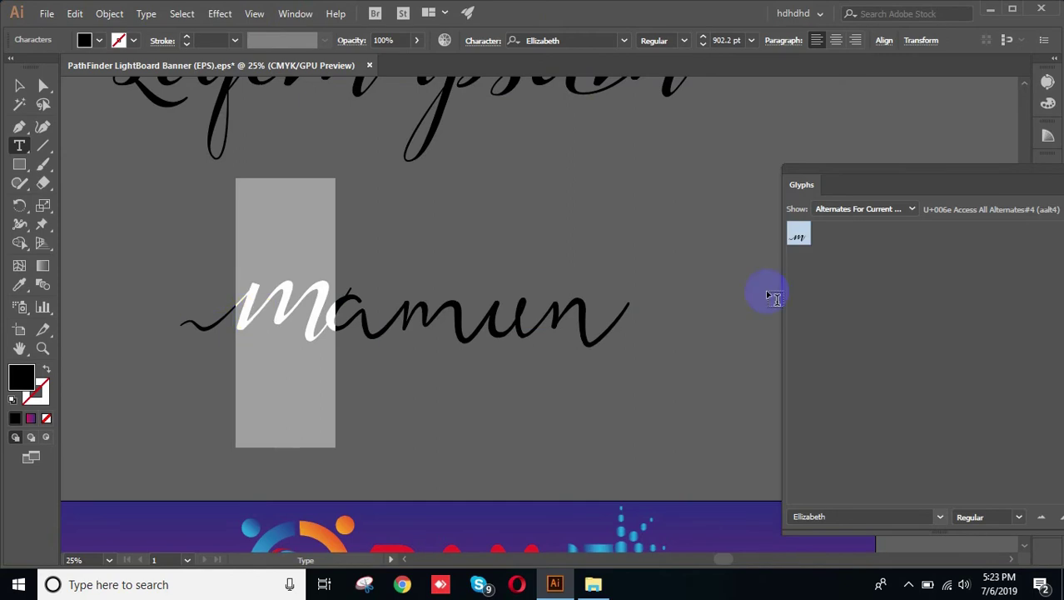
key("BackSpace")
left_click(19, 84)
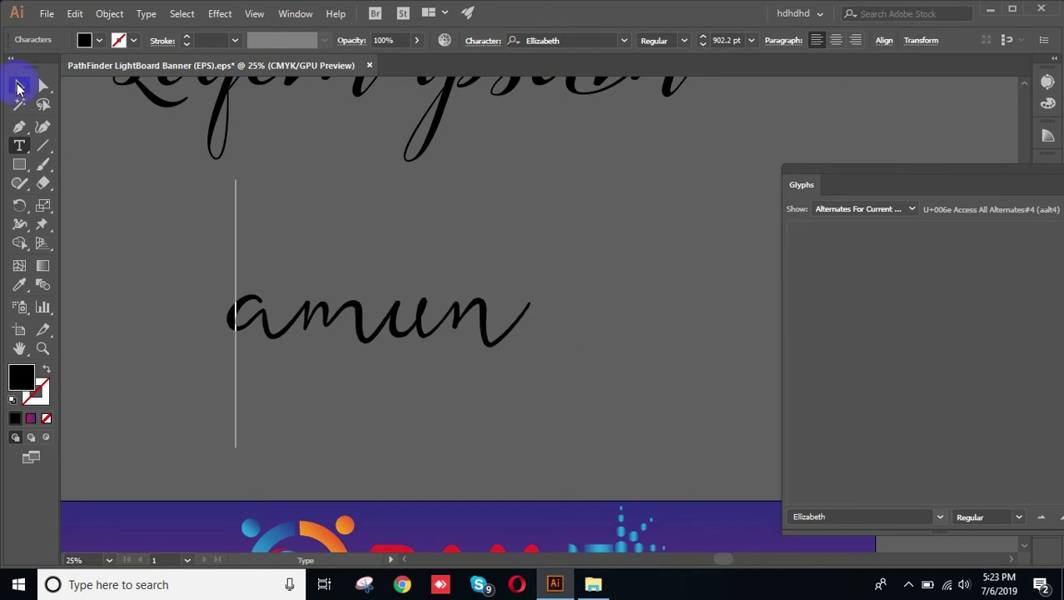
Insert a new "m" in featherlybold at the start of the sample name and select the finished text object.
triple_click(252, 311)
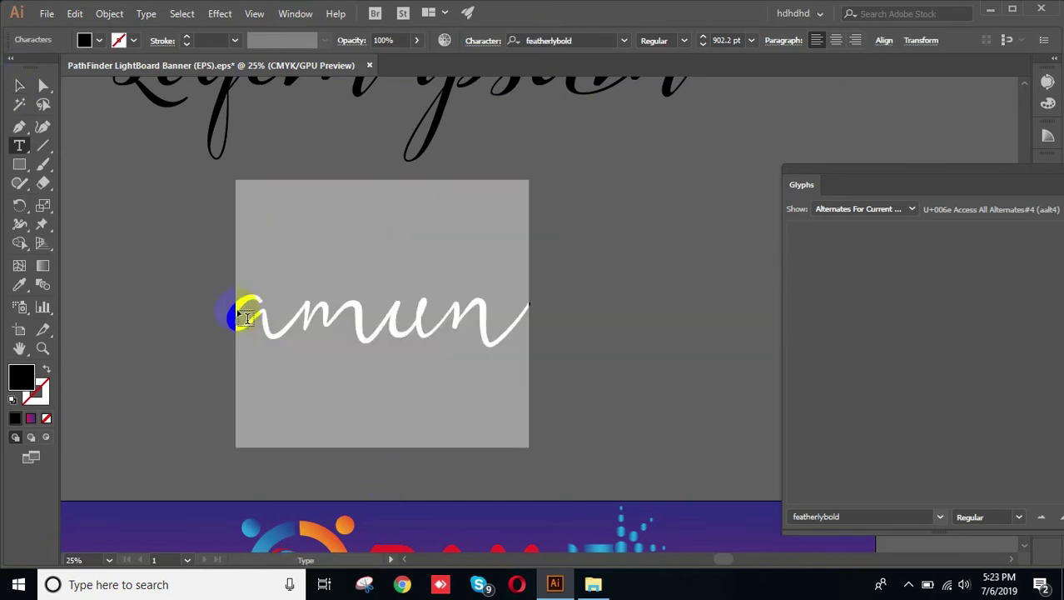
left_click(234, 311)
left_click(241, 315)
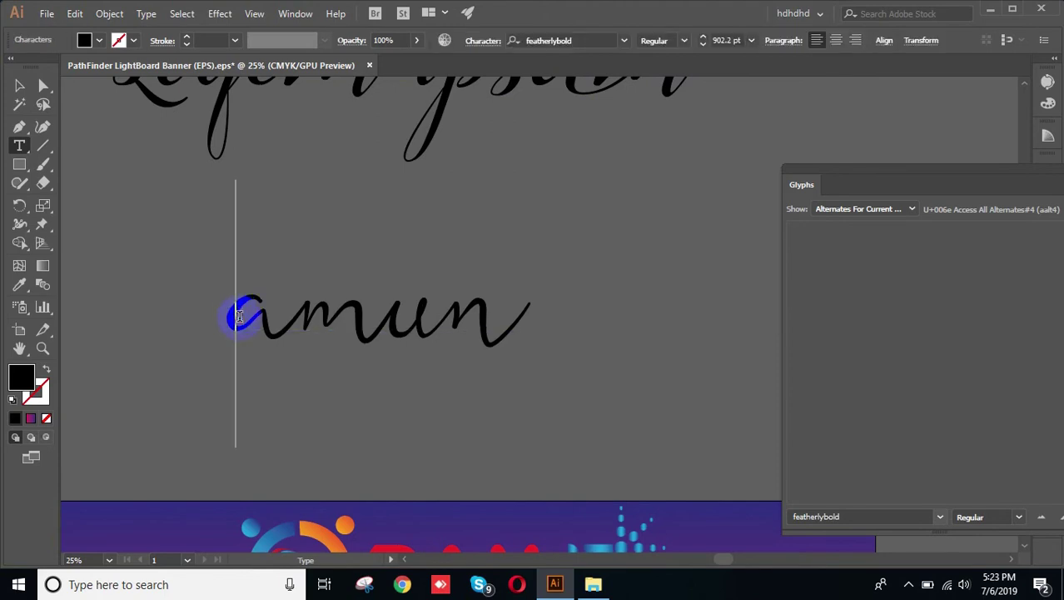
type("m")
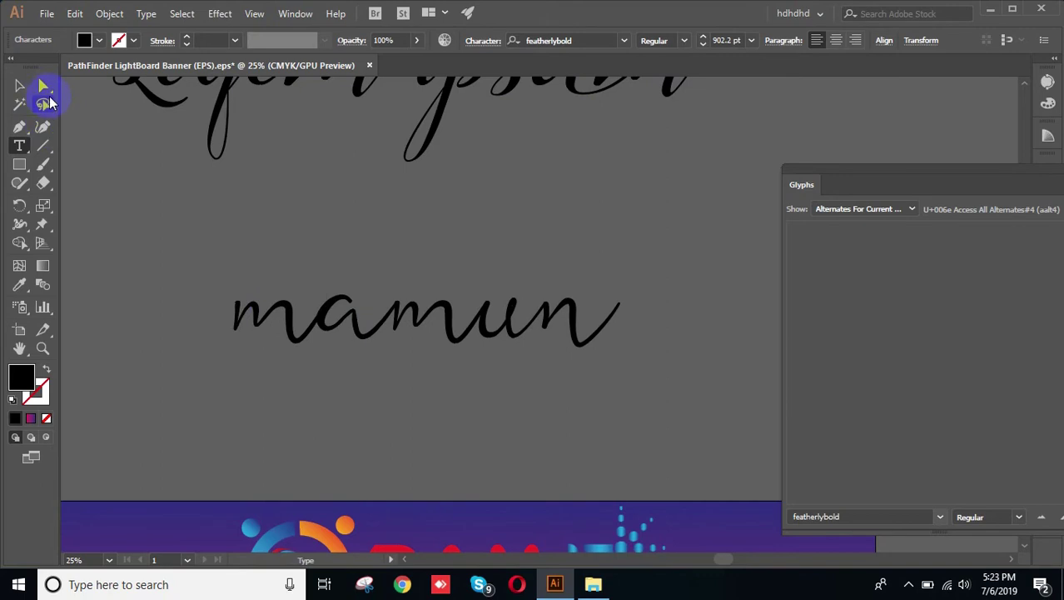
left_click(18, 87)
left_click(712, 350)
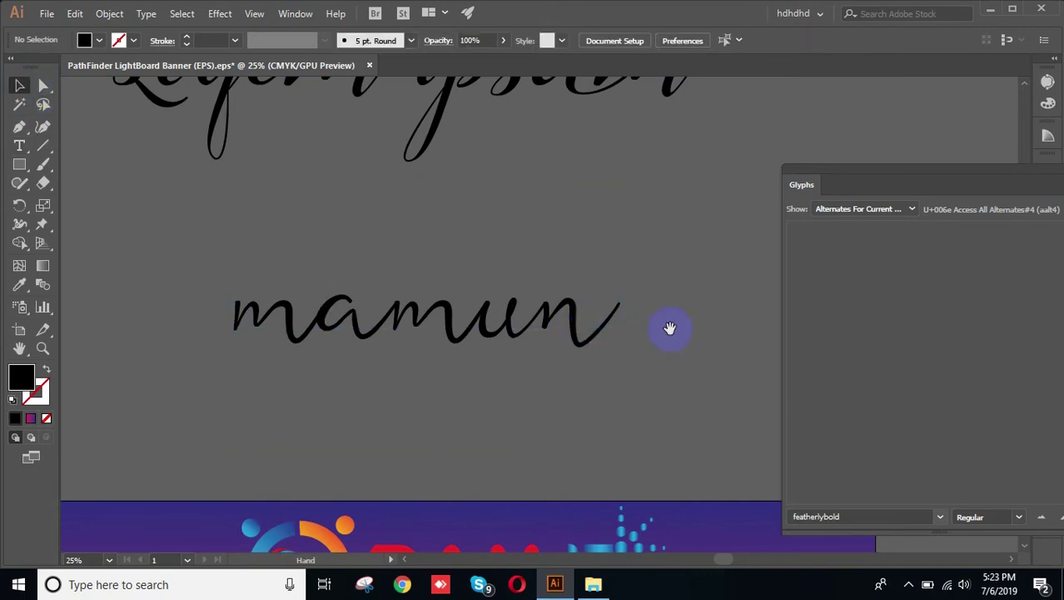
left_click_drag(665, 337, 551, 317)
left_click(415, 303)
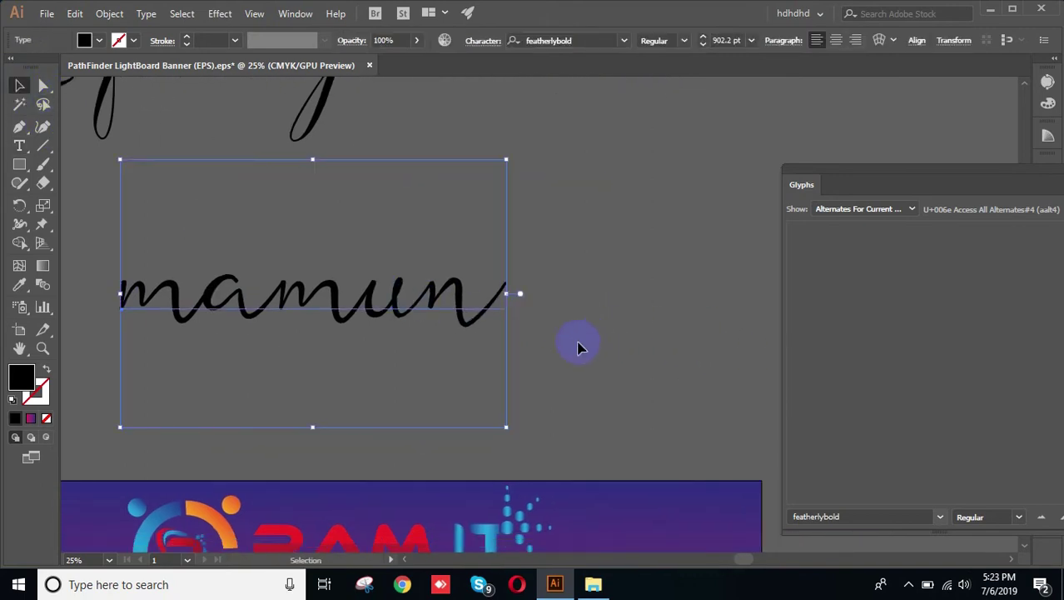
Add the letter "r" after the final "n" of the sample name and select only that new letter.
triple_click(447, 300)
left_click_drag(443, 293, 503, 295)
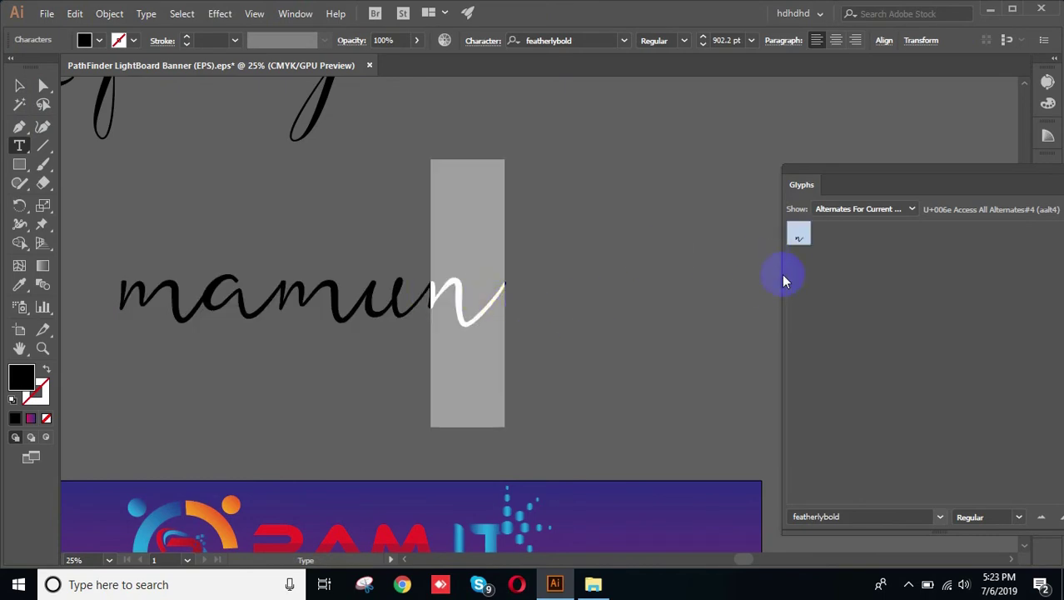
left_click(516, 330)
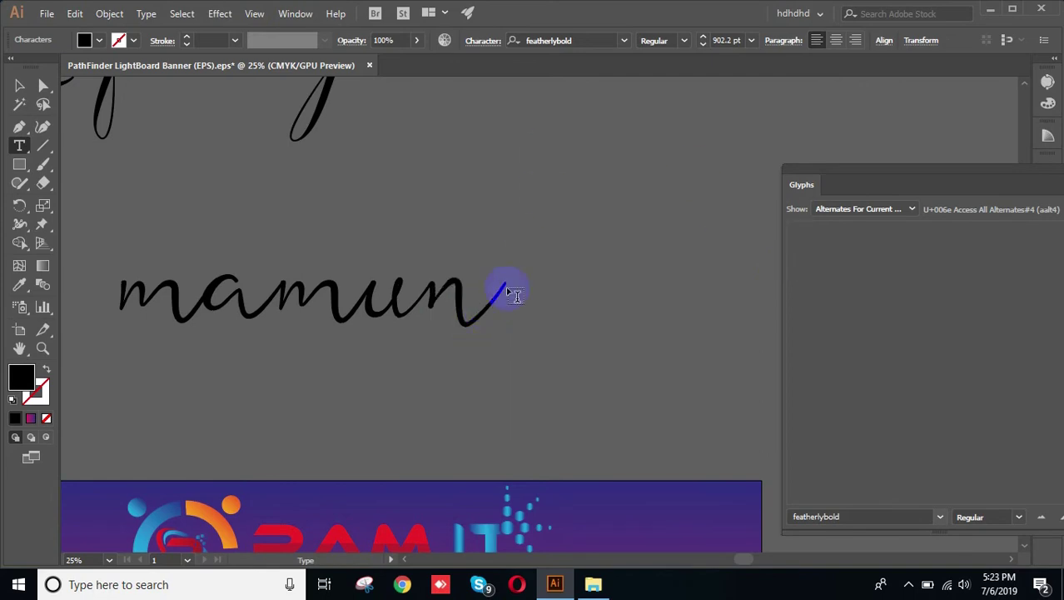
type("r")
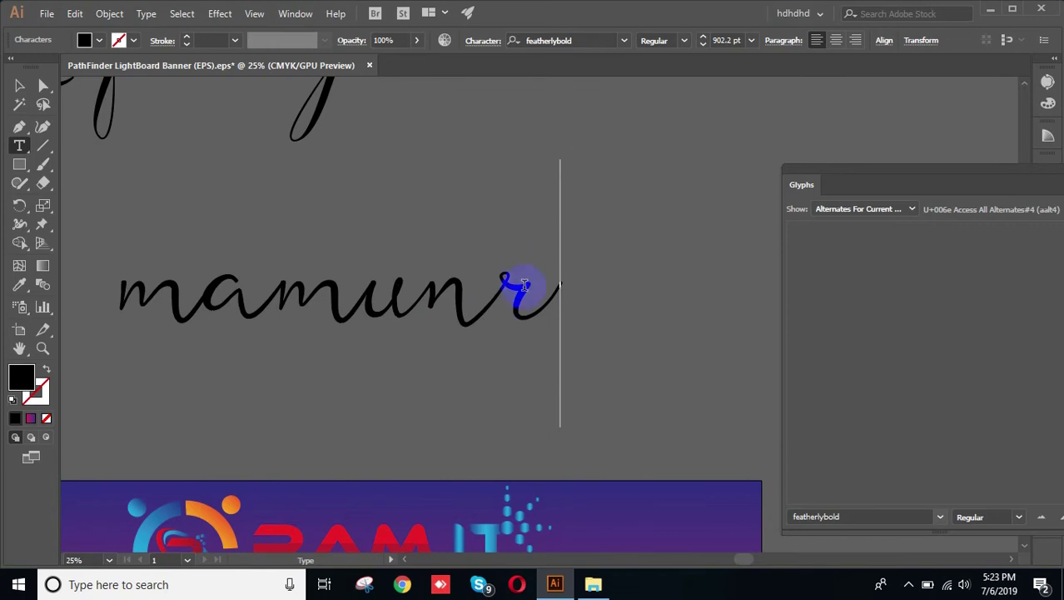
left_click_drag(500, 296, 589, 298)
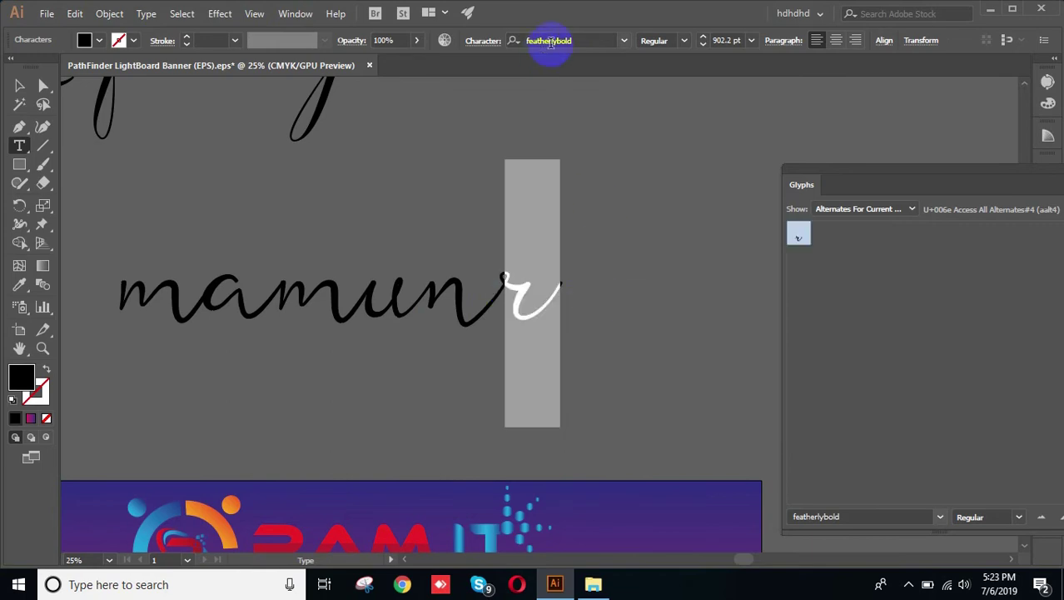
Search the fonts for "featherly" and apply featherly bold swashes to the selected "r".
left_click(624, 41)
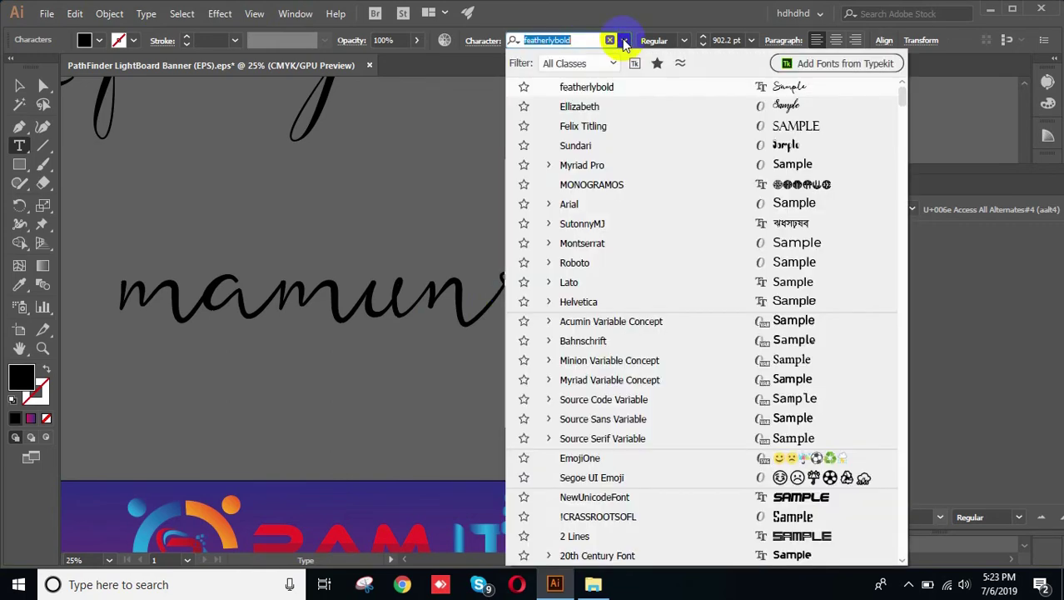
left_click(587, 40)
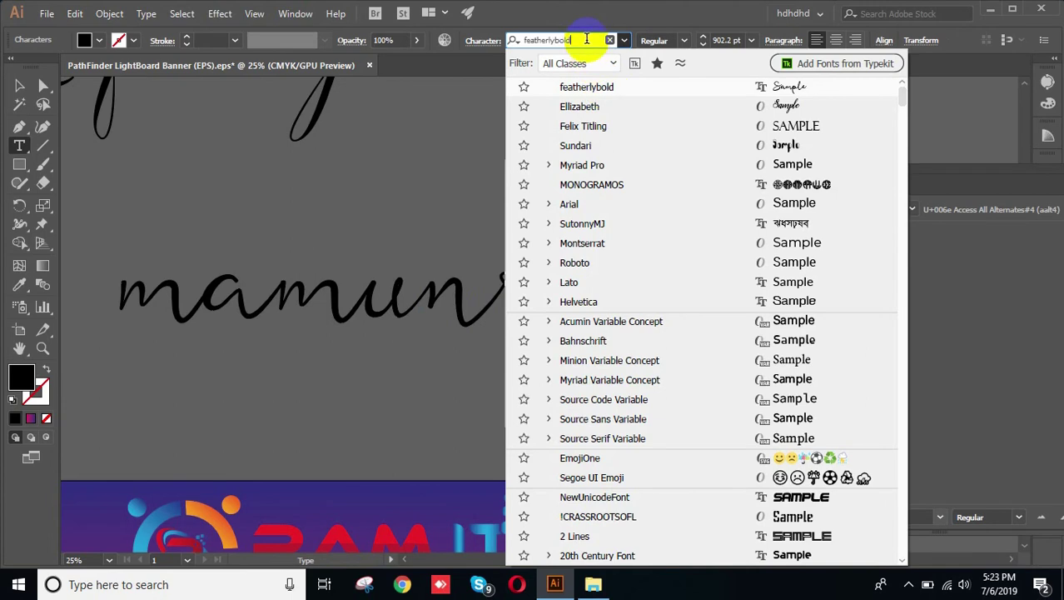
key("BackSpace")
key("BackSpace")
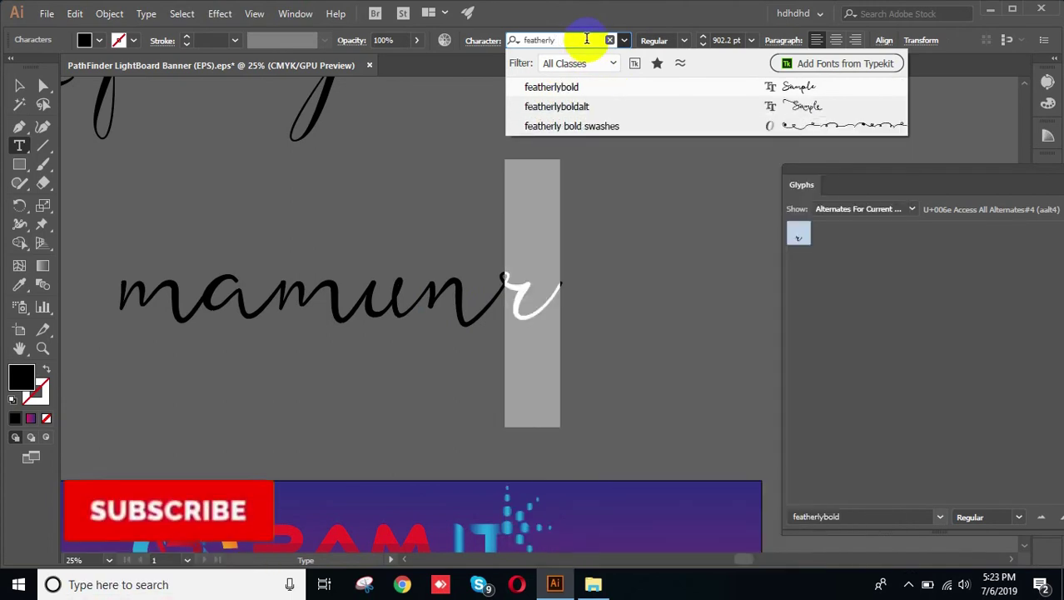
left_click(585, 128)
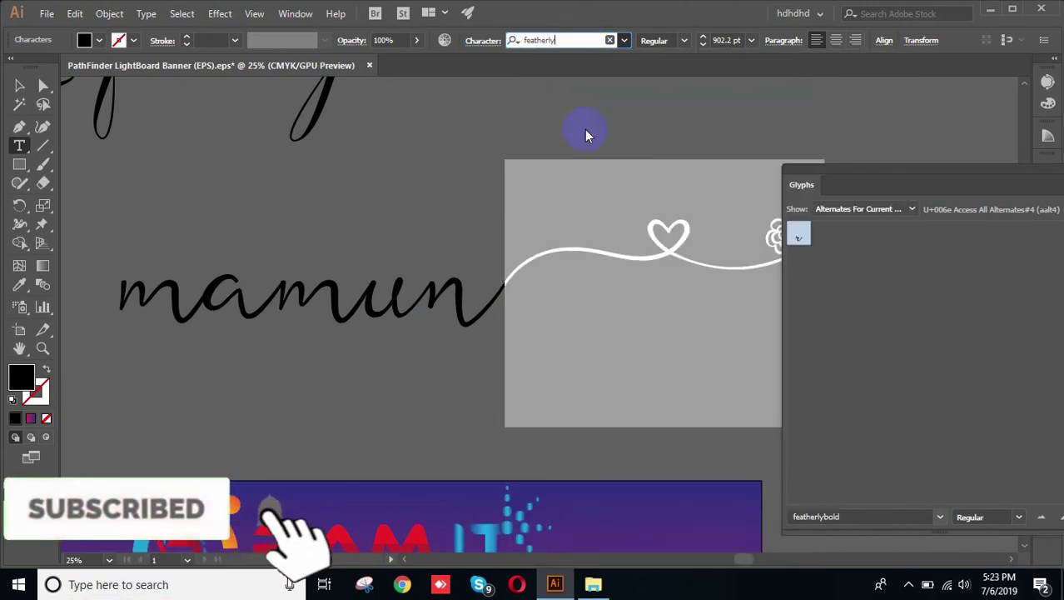
Finish editing the text, close the Glyphs panel and deselect the text object.
left_click(20, 88)
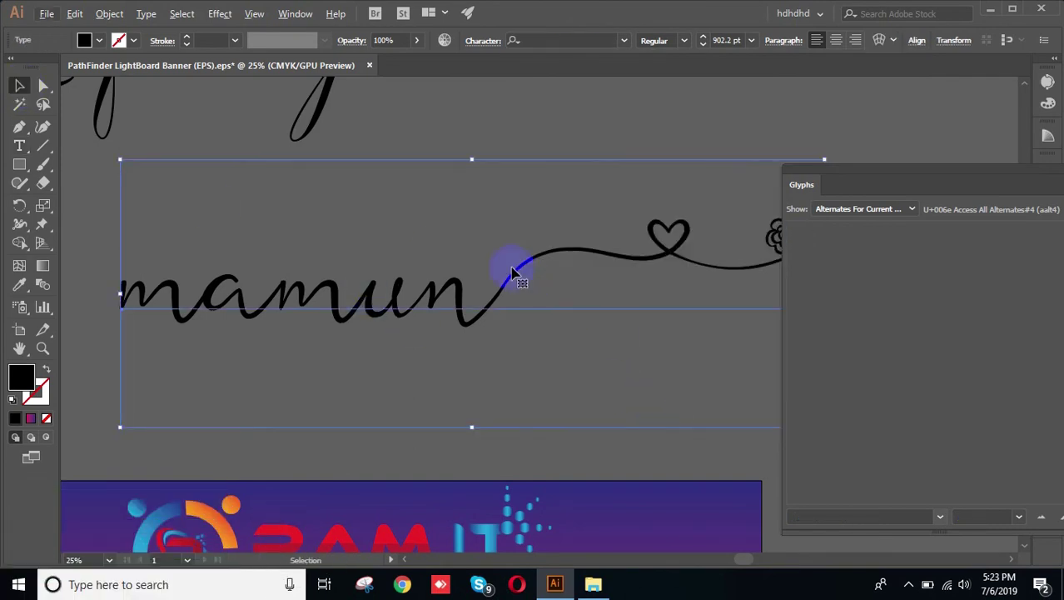
left_click_drag(908, 187, 698, 200)
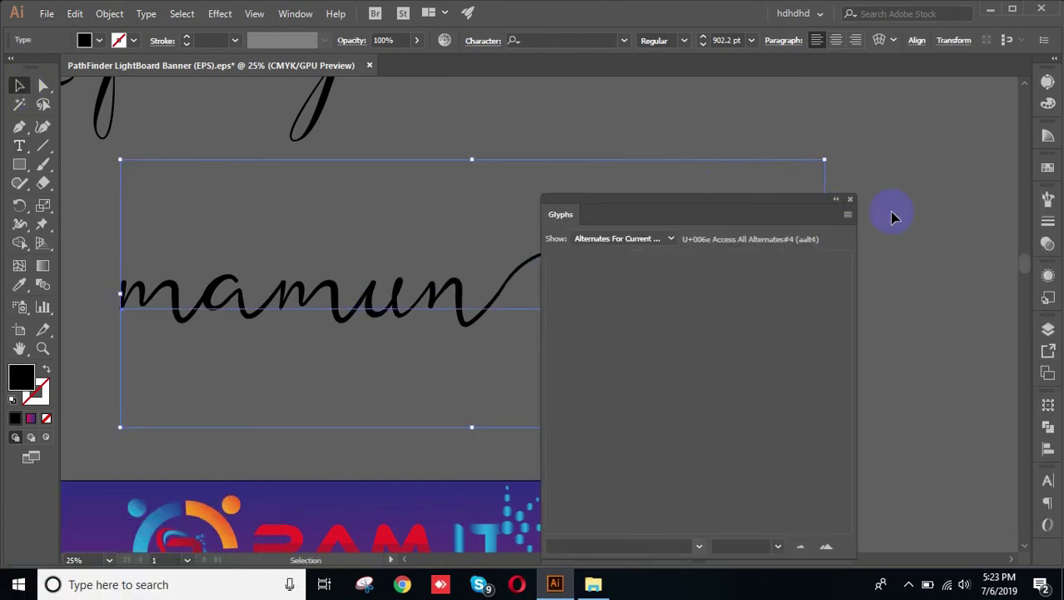
left_click(851, 200)
scroll(771, 283, "down", 1)
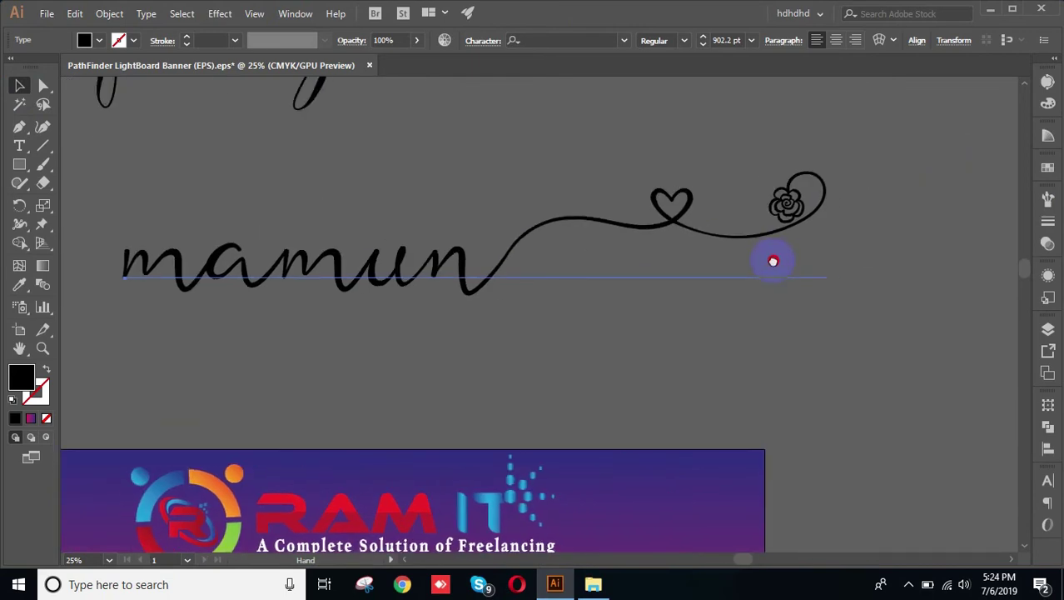
left_click(909, 198)
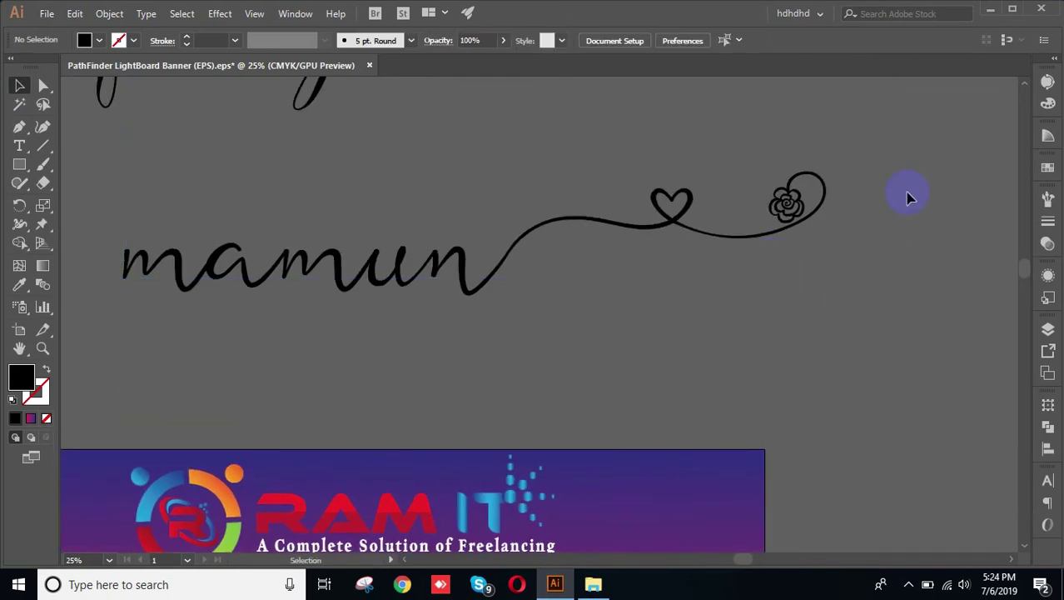
Replace the heart-and-flower swash after the sample name with the bow swash of the letter "a".
left_click(666, 204)
double_click(665, 205)
left_click(569, 223)
left_click_drag(569, 223, 848, 211)
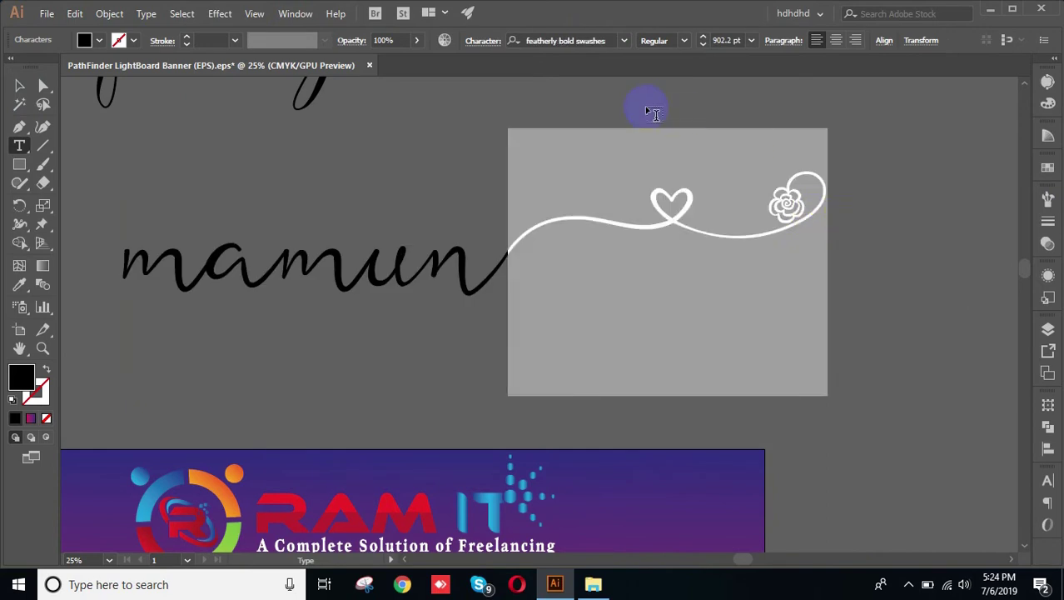
type("a")
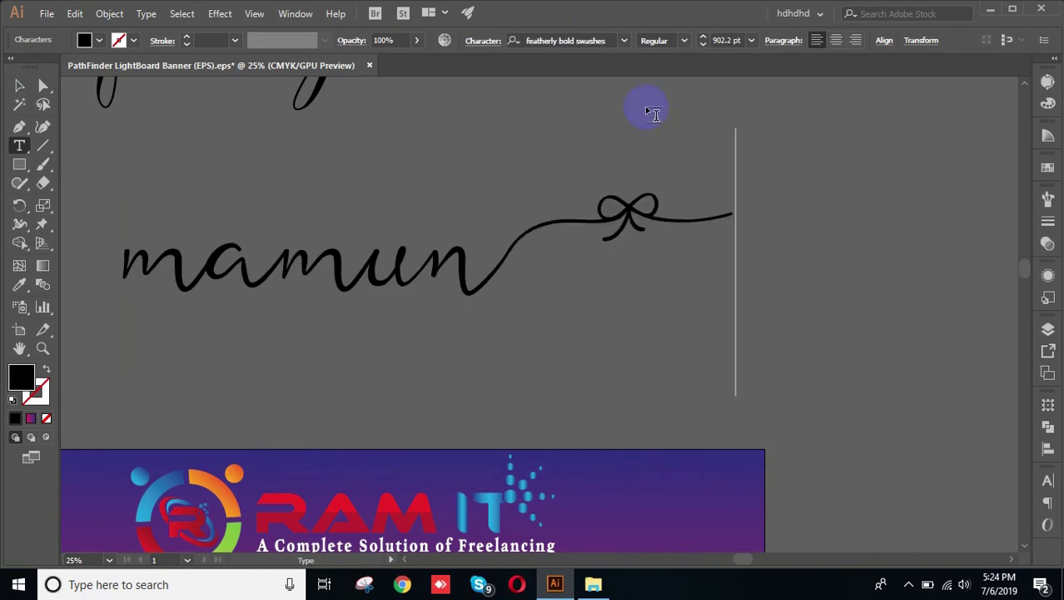
Try other featherly bold swashes after the sample name, swapping in letters such as h, q and t one at a time.
key("BackSpace")
type("s")
key("BackSpace")
type("d")
key("BackSpace")
type("f")
key("BackSpace")
type("g")
key("BackSpace")
type("h")
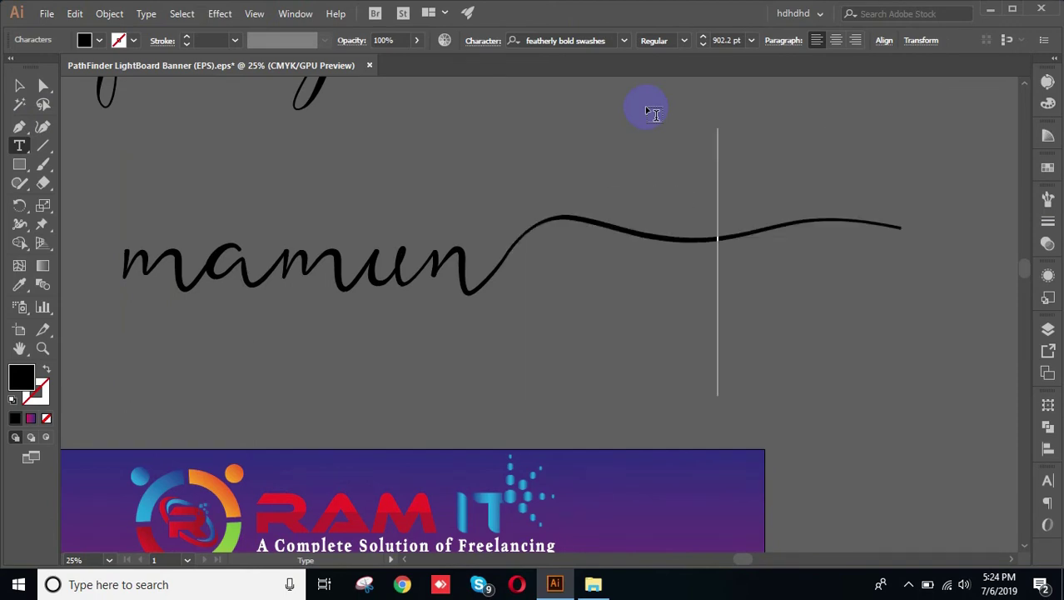
key("BackSpace")
type("j")
key("BackSpace")
type("k")
key("BackSpace")
type("l")
key("BackSpace")
type("m")
key("BackSpace")
type("n")
key("BackSpace")
type("o")
key("BackSpace")
type("p")
key("BackSpace")
type("q")
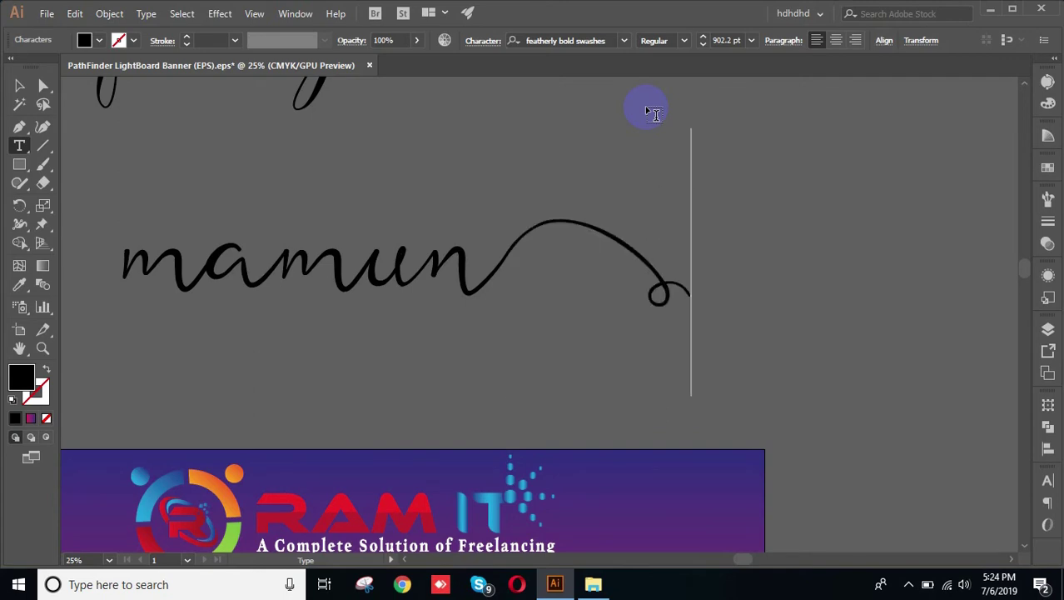
key("BackSpace")
type("r")
key("BackSpace")
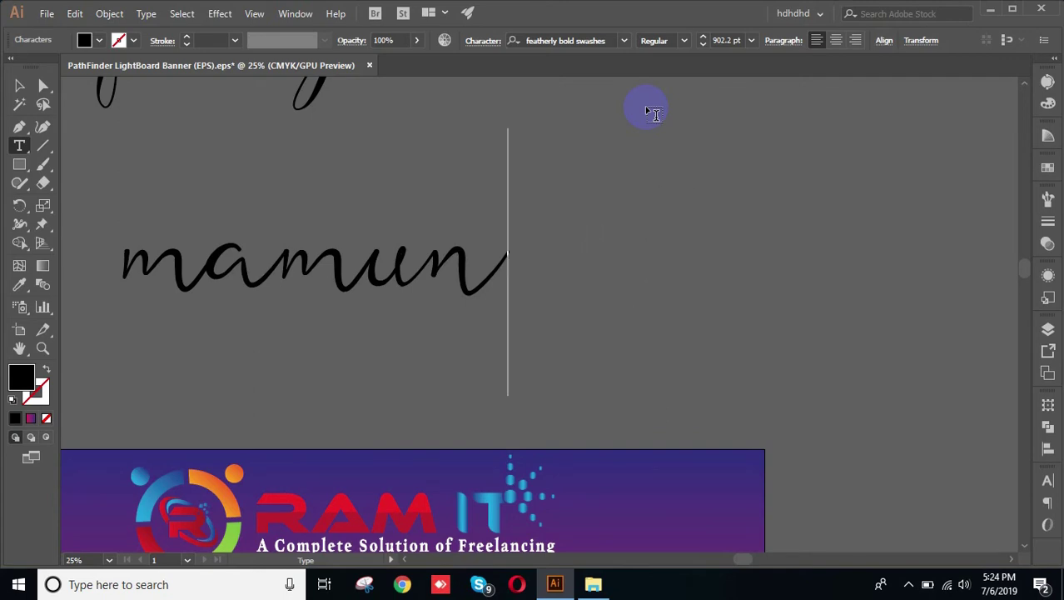
type("s")
key("BackSpace")
type("t")
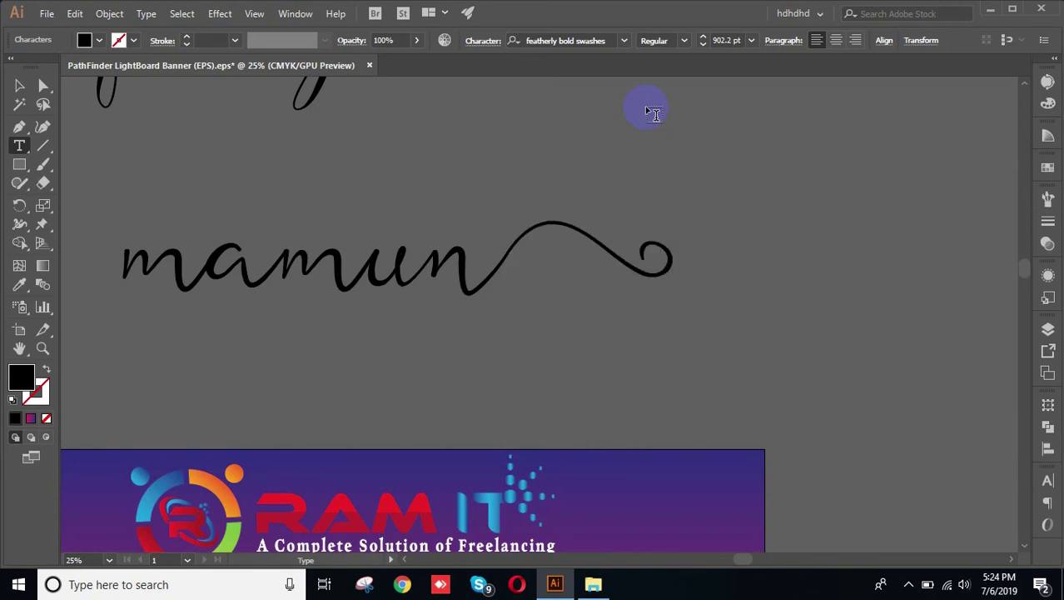
key("BackSpace")
type("y")
key("BackSpace")
type("u")
key("BackSpace")
type("i")
key("BackSpace")
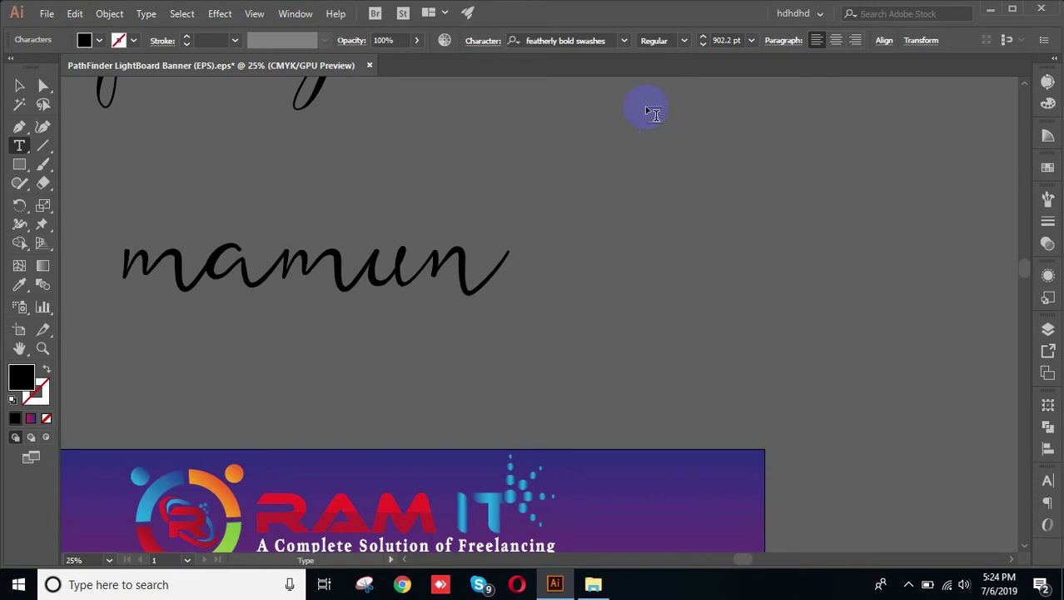
Try a second round of end swashes after the sample name with the letters e, r, t, w, q, a, s, d, f, g, h, j and k.
left_click_drag(122, 256, 133, 254)
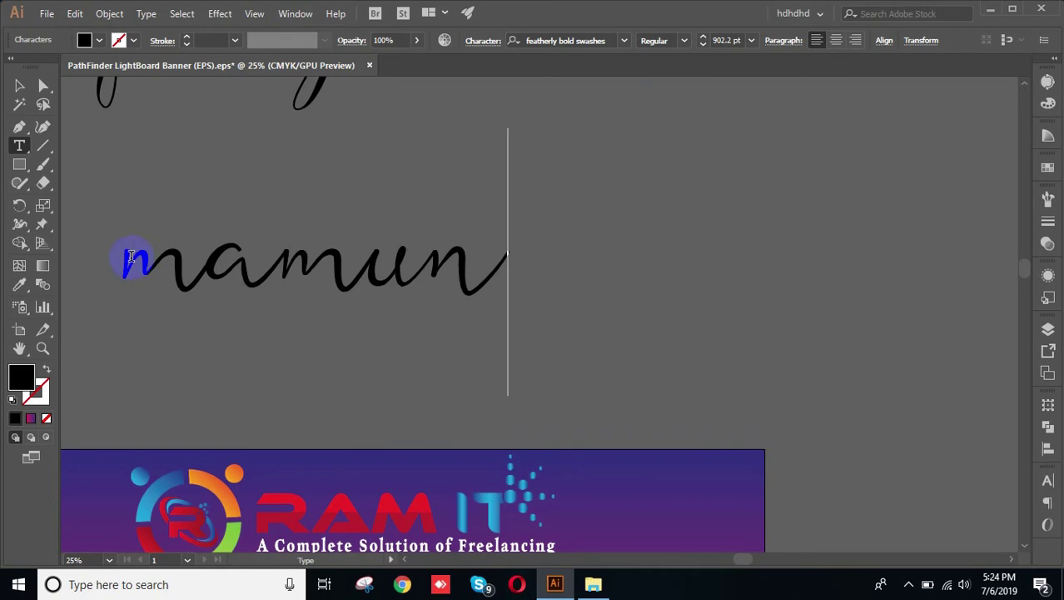
type("e")
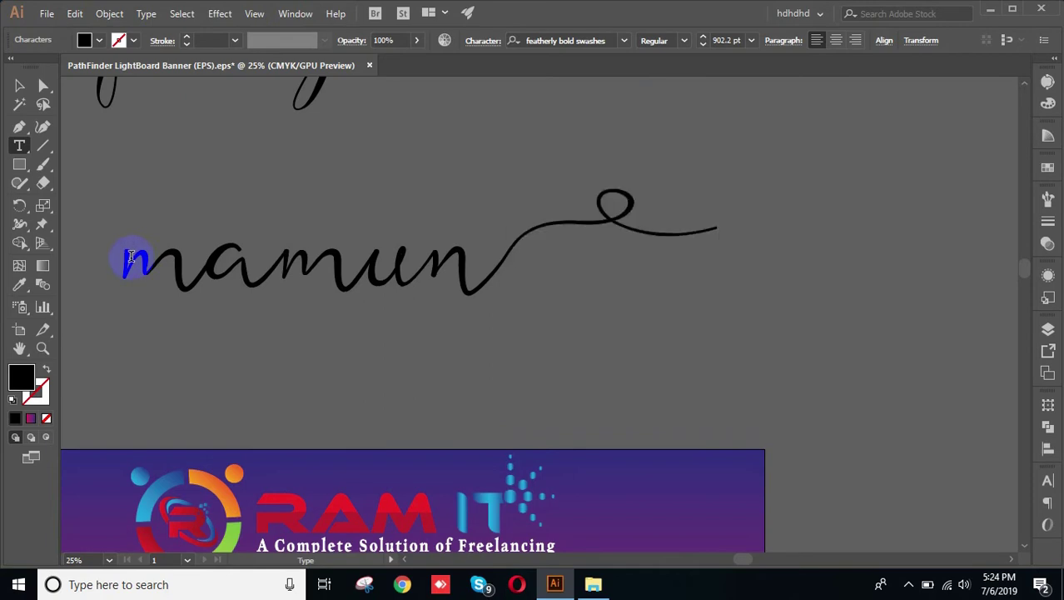
key("BackSpace")
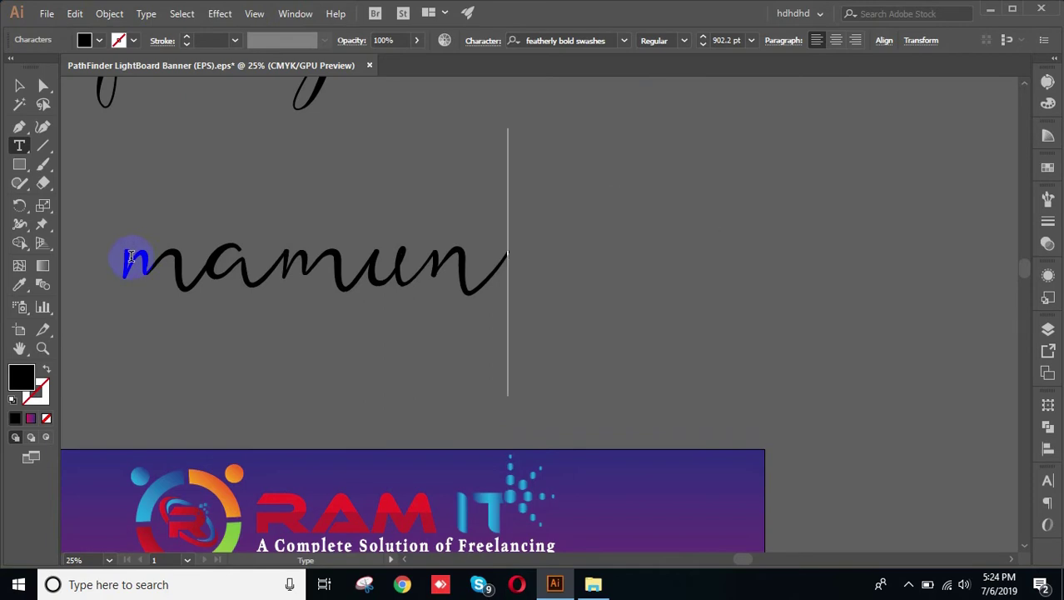
type("e")
key("BackSpace")
type("r")
key("BackSpace")
type("er")
key("BackSpace")
key("BackSpace")
type("t")
key("BackSpace")
type("r")
key("BackSpace")
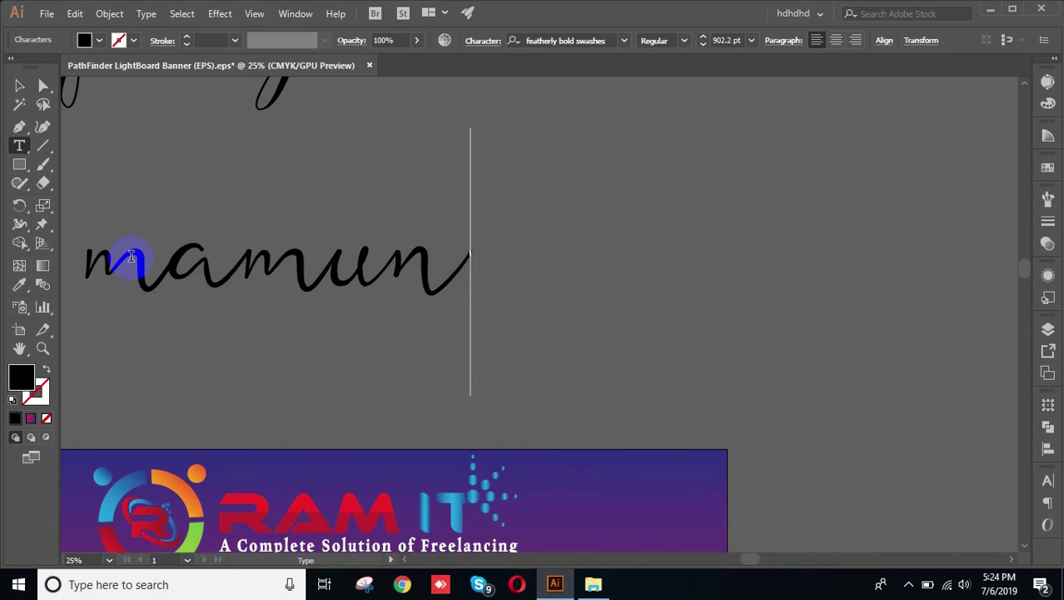
type("e")
key("BackSpace")
type("w")
key("BackSpace")
type("q")
key("BackSpace")
type("a")
key("BackSpace")
type("s")
key("BackSpace")
type("d")
key("BackSpace")
type("f")
key("BackSpace")
type("g")
key("BackSpace")
type("h")
key("BackSpace")
type("j")
key("BackSpace")
type("k")
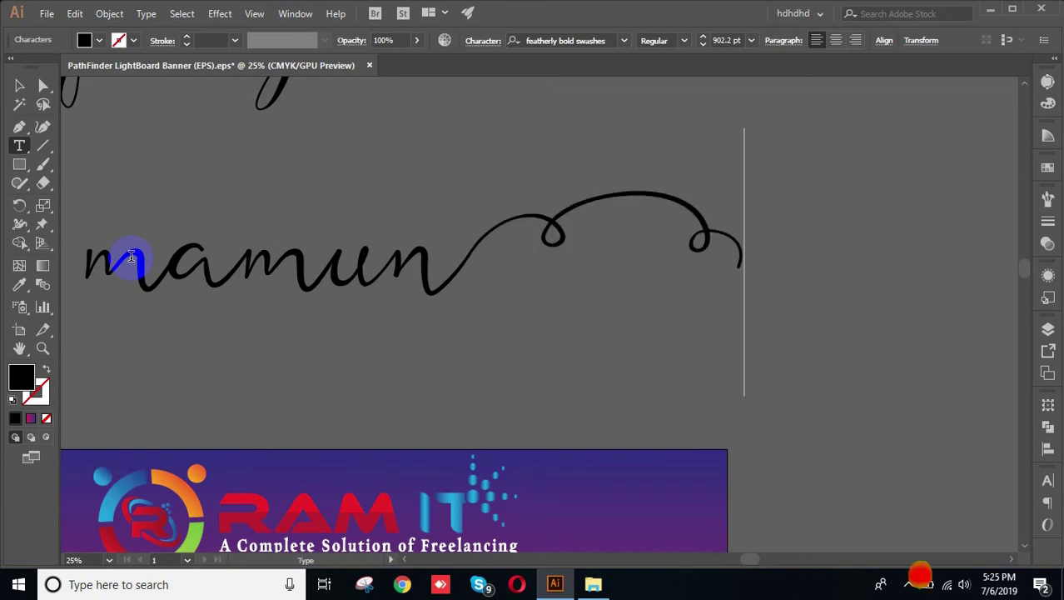
key("BackSpace")
End the sample name with the heart-and-curl swash of the letter "l".
type("l")
key("BackSpace")
type("l")
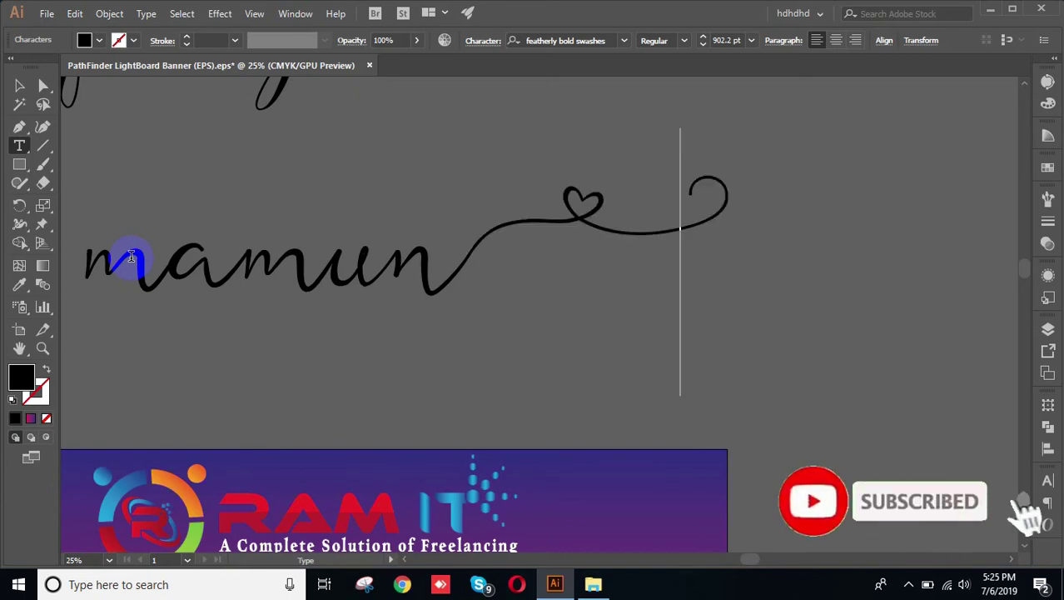
Try a copy of the heart-and-curl end swash in front of the first "m", then remove it.
left_click(89, 254)
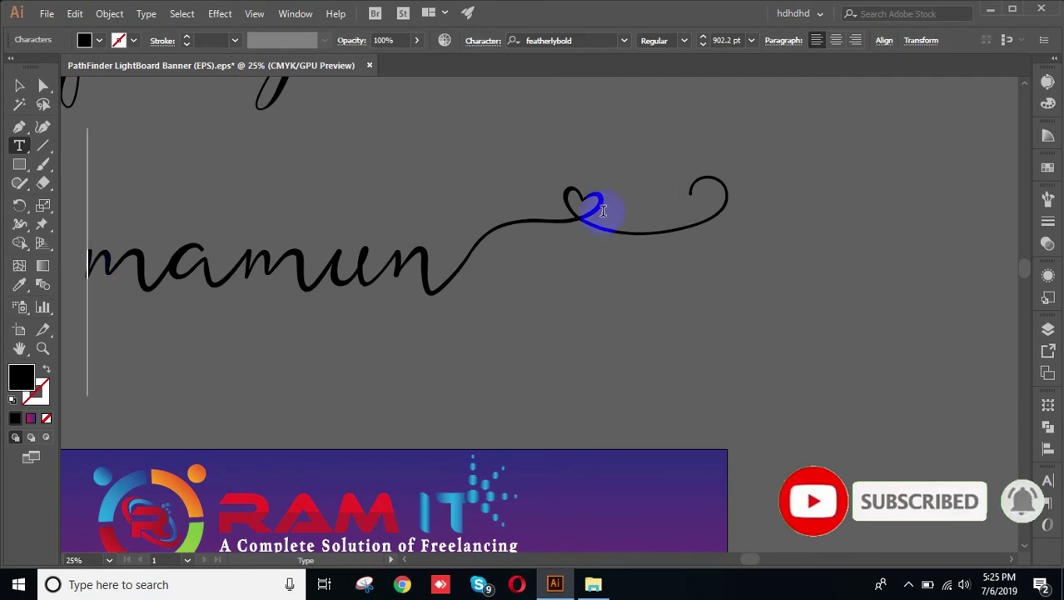
left_click_drag(575, 207, 692, 214)
left_click(692, 214)
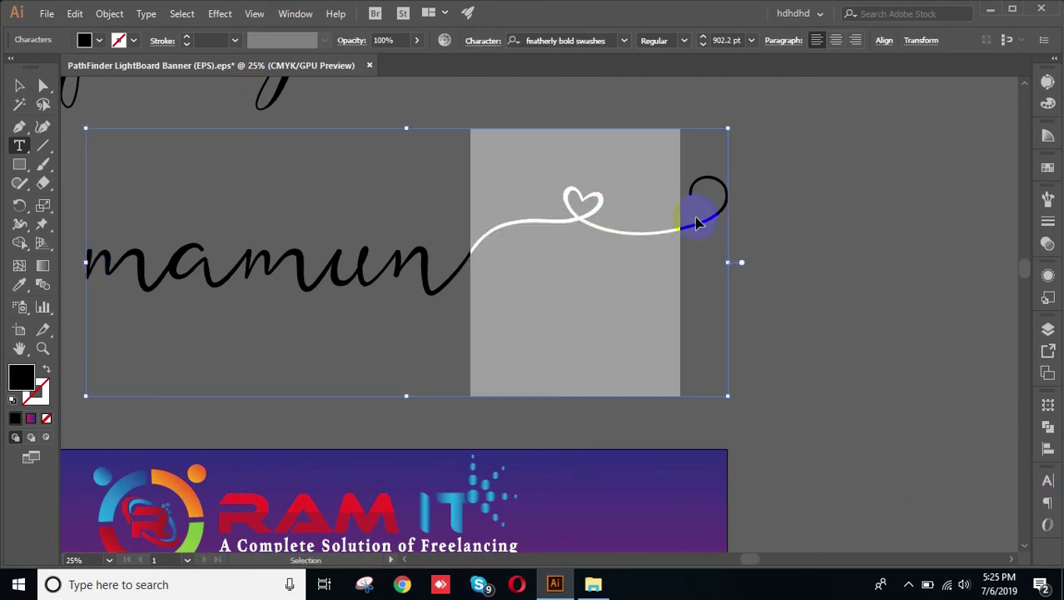
left_click(88, 262)
key("ctrl")
key("ctrl+v")
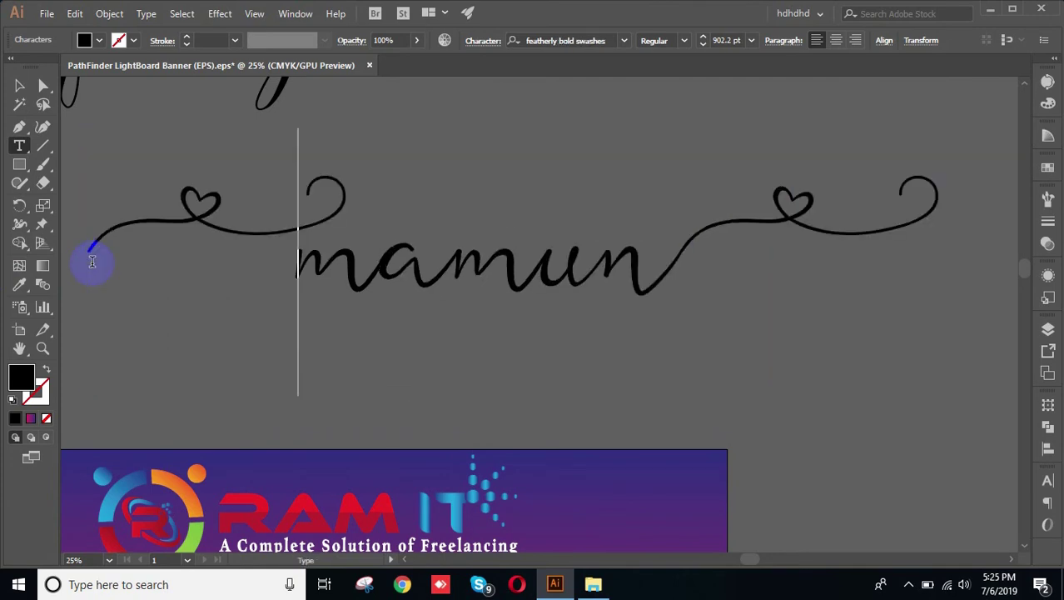
key("BackSpace")
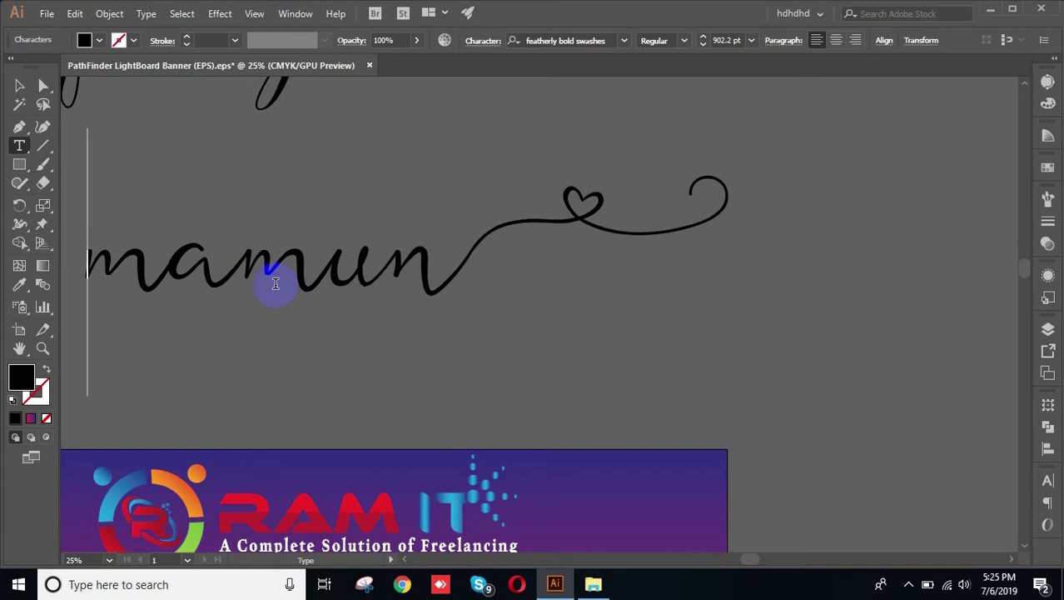
Try several looped, bow and heart-and-rose swashes in front of the first "m", swapping in one character at a time.
type("a")
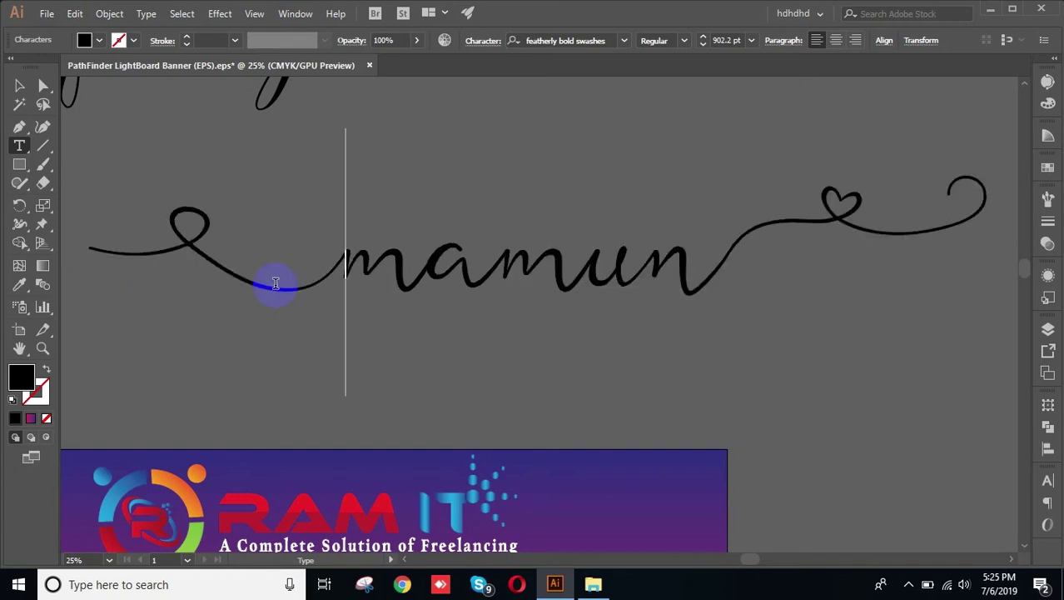
key("BackSpace")
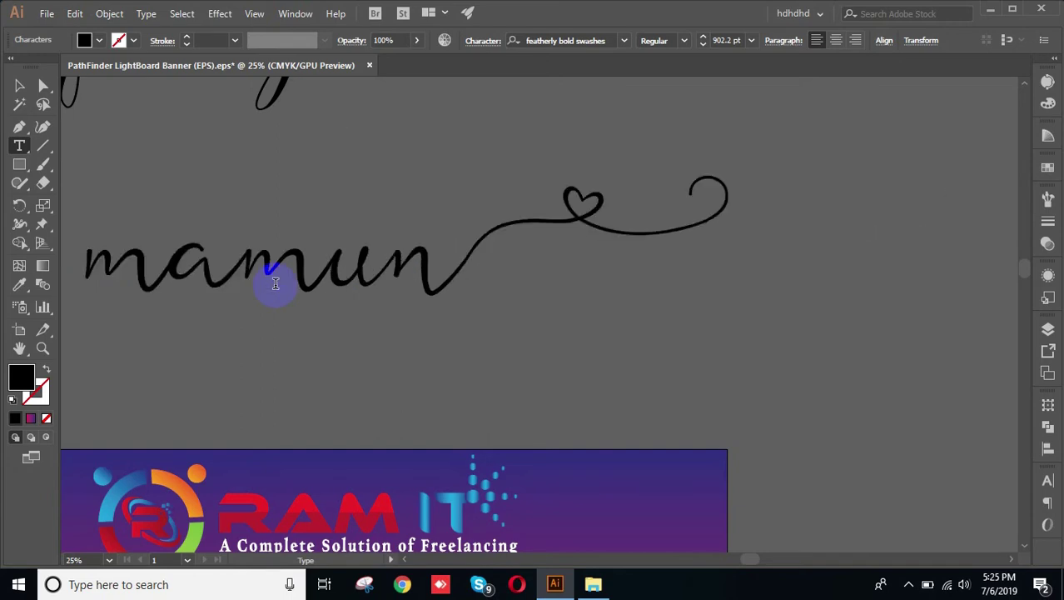
type("b")
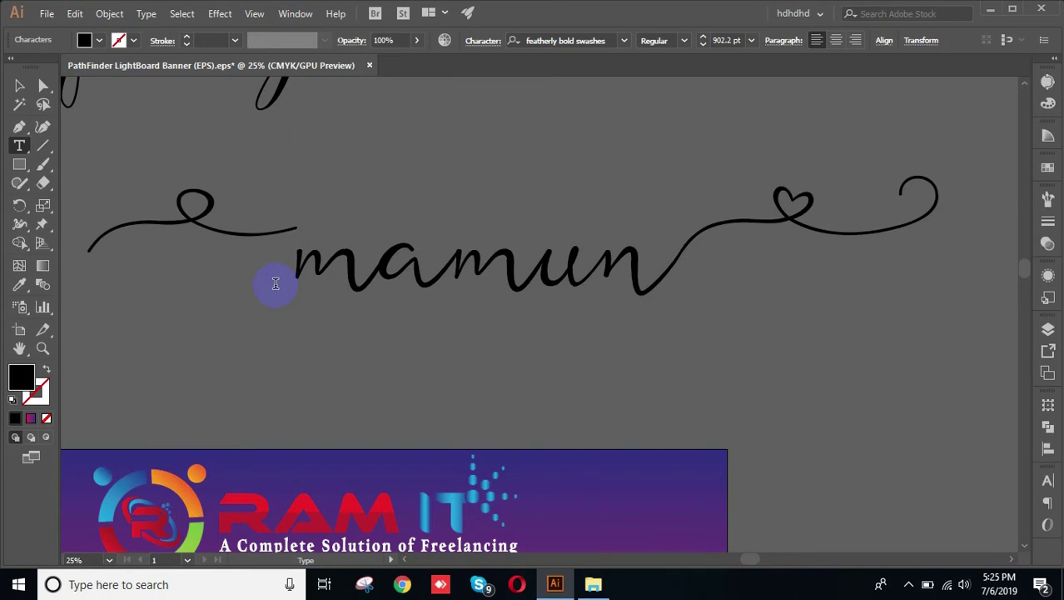
key("BackSpace")
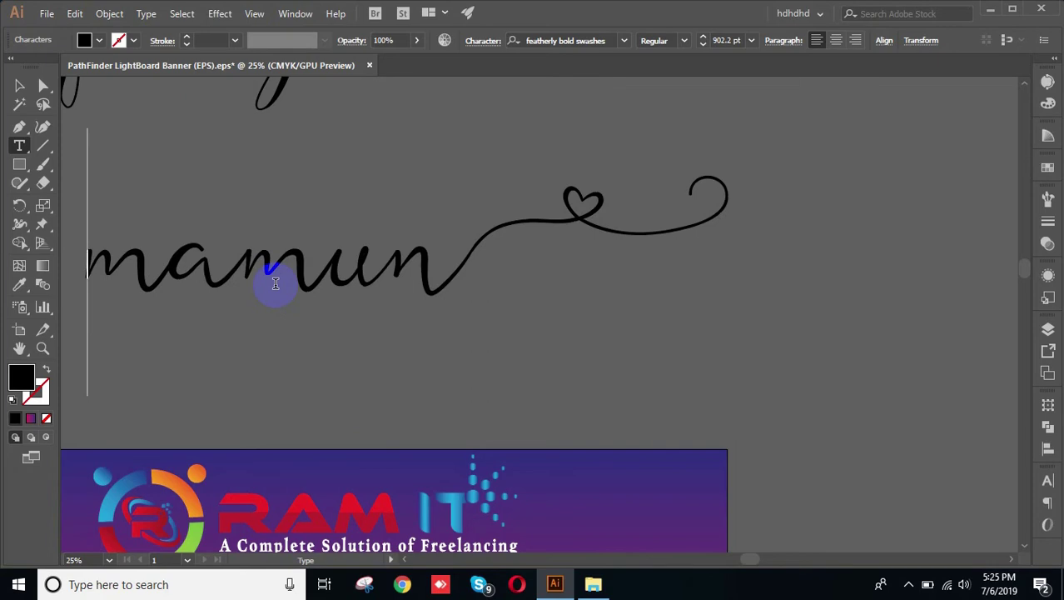
type("b")
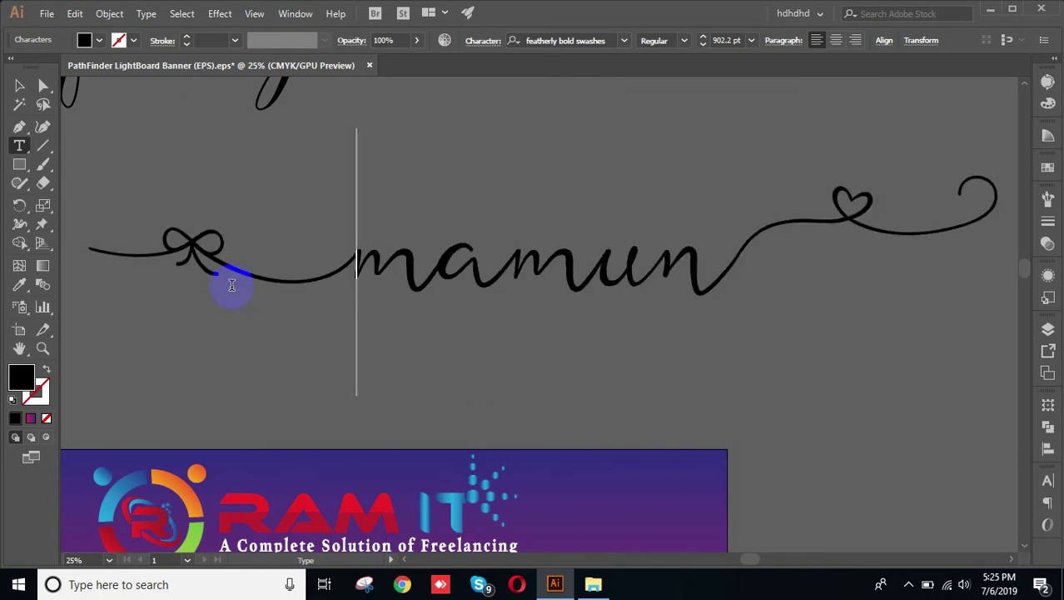
key("BackSpace")
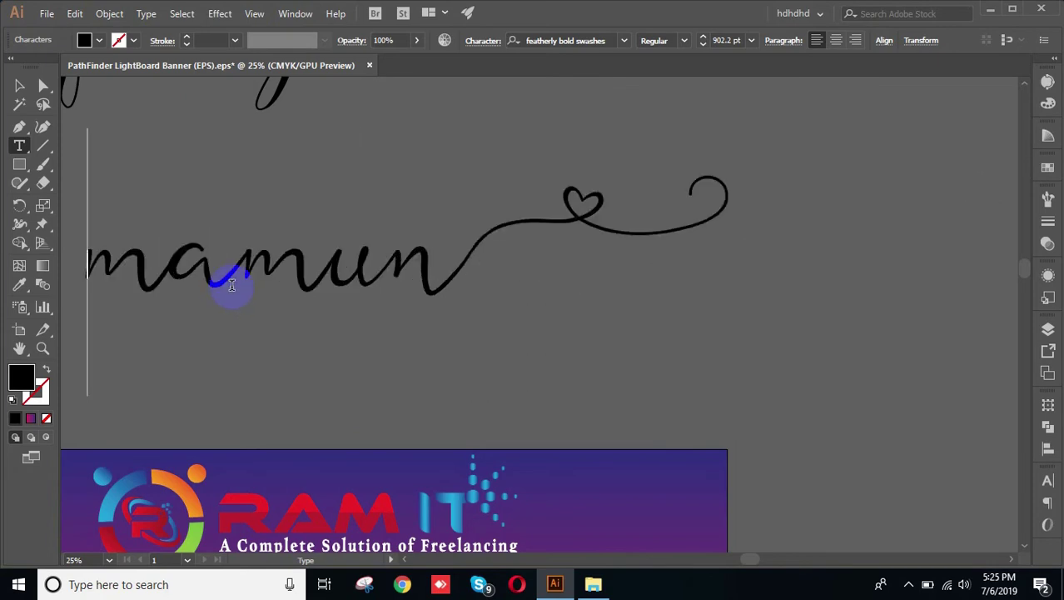
type("e")
key("BackSpace")
type("d")
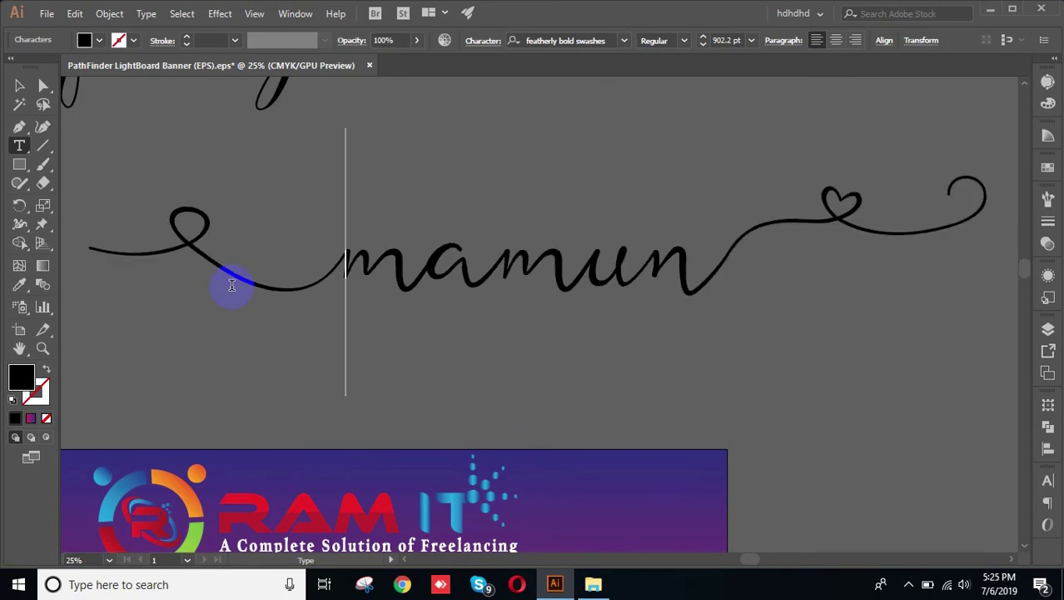
key("BackSpace")
type("f")
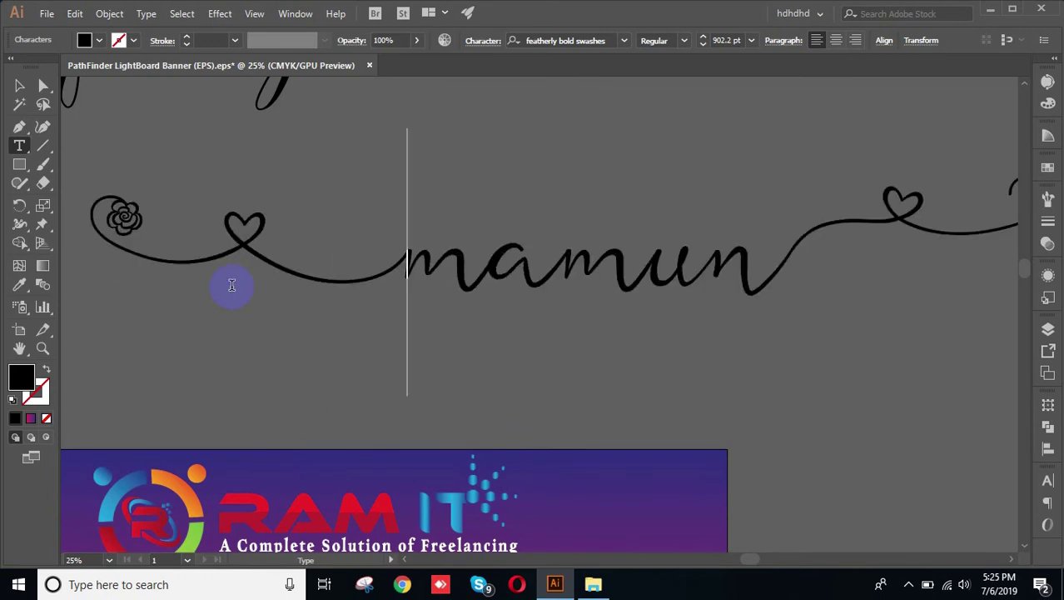
key("BackSpace")
type("2")
key("BackSpace")
Start the sample name with the long wavy swash of "3" and move the finished lettering rightward, clear of the banner.
type("3")
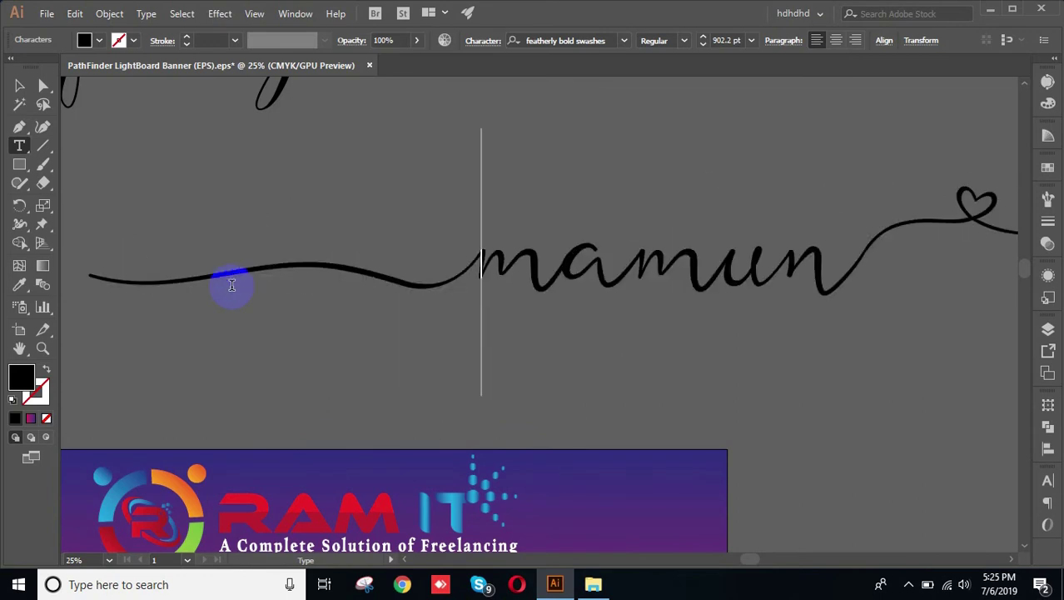
left_click(19, 85)
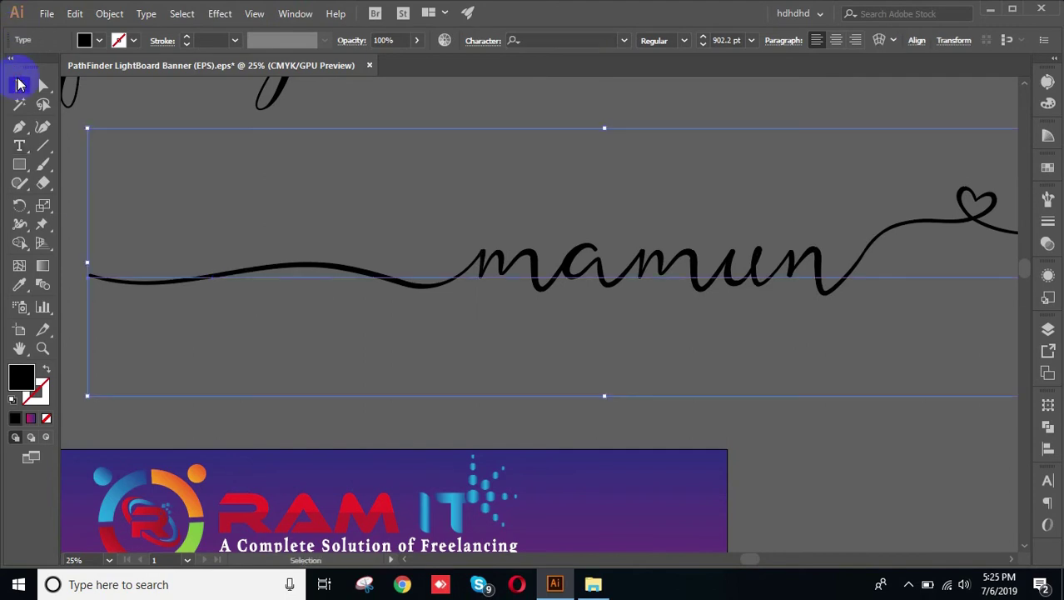
scroll(262, 212, "down", 2)
left_click(613, 290)
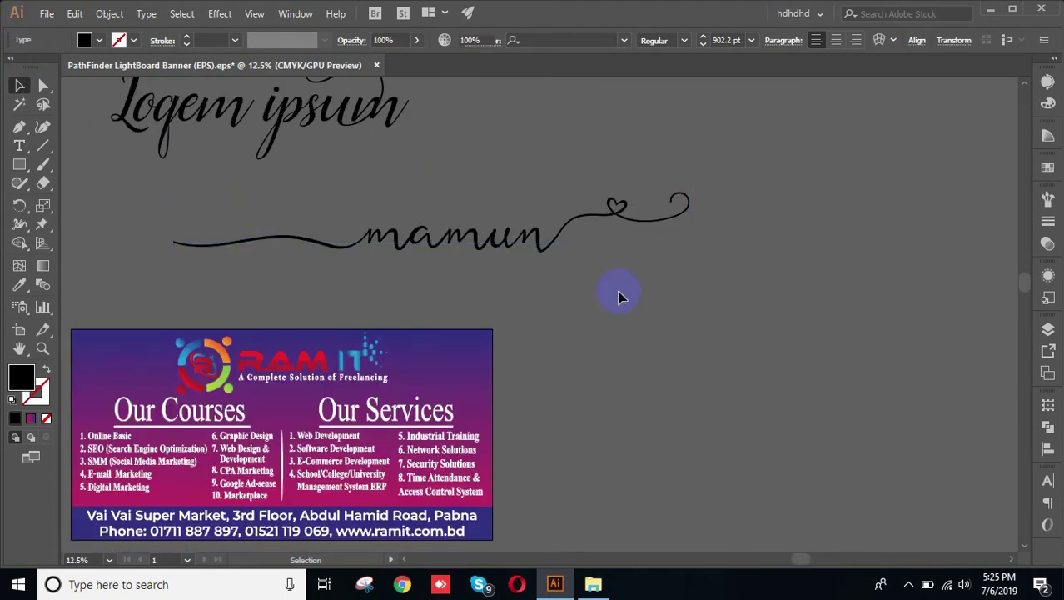
left_click_drag(845, 299, 668, 301)
left_click_drag(351, 254, 512, 254)
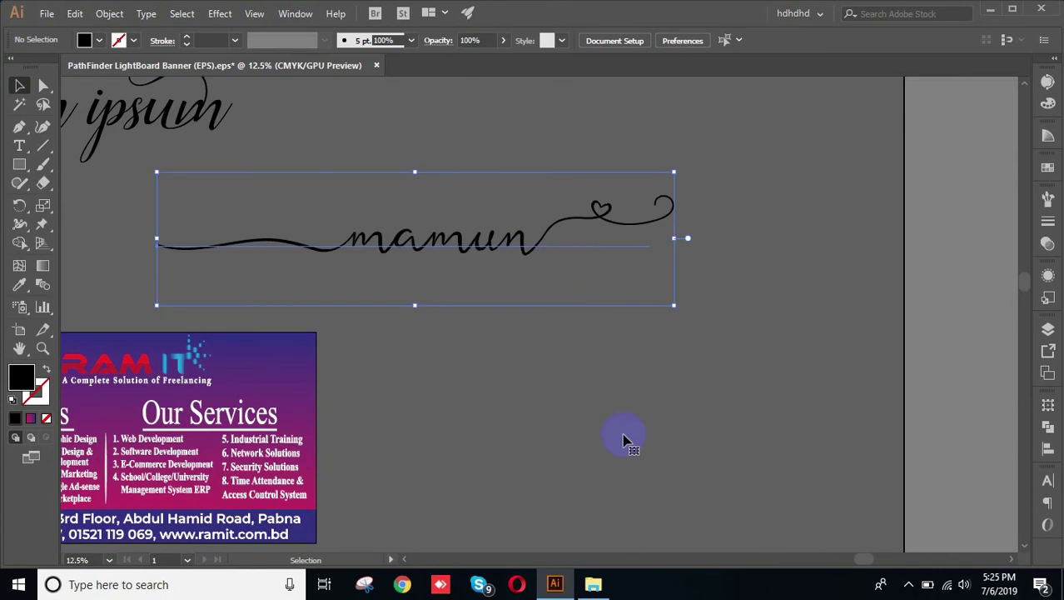
left_click(600, 414)
left_click(497, 255)
left_click(468, 273)
left_click(458, 245)
left_click(510, 381)
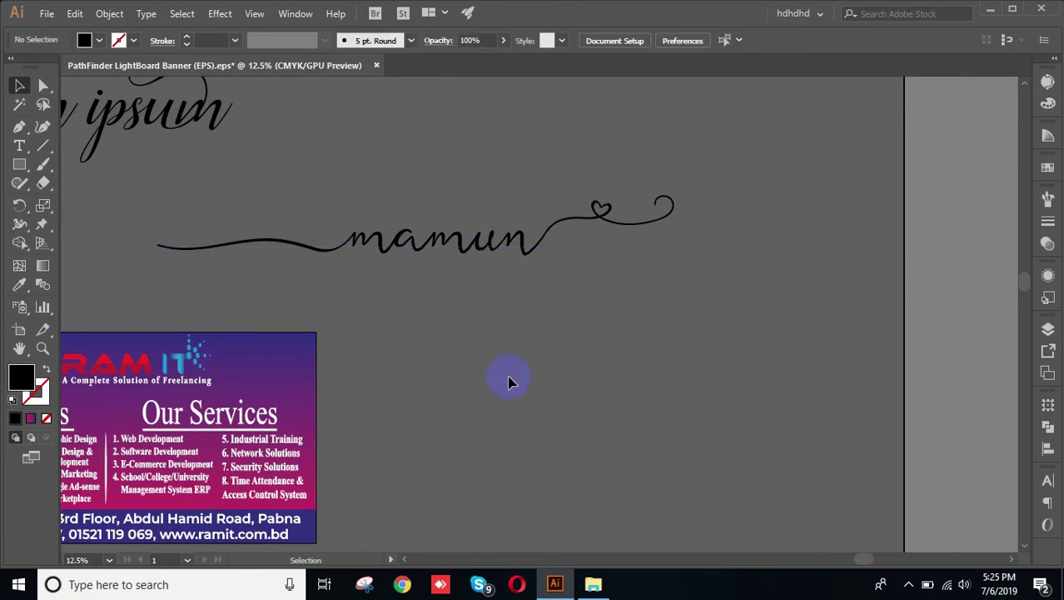
left_click(499, 239)
left_click(542, 400)
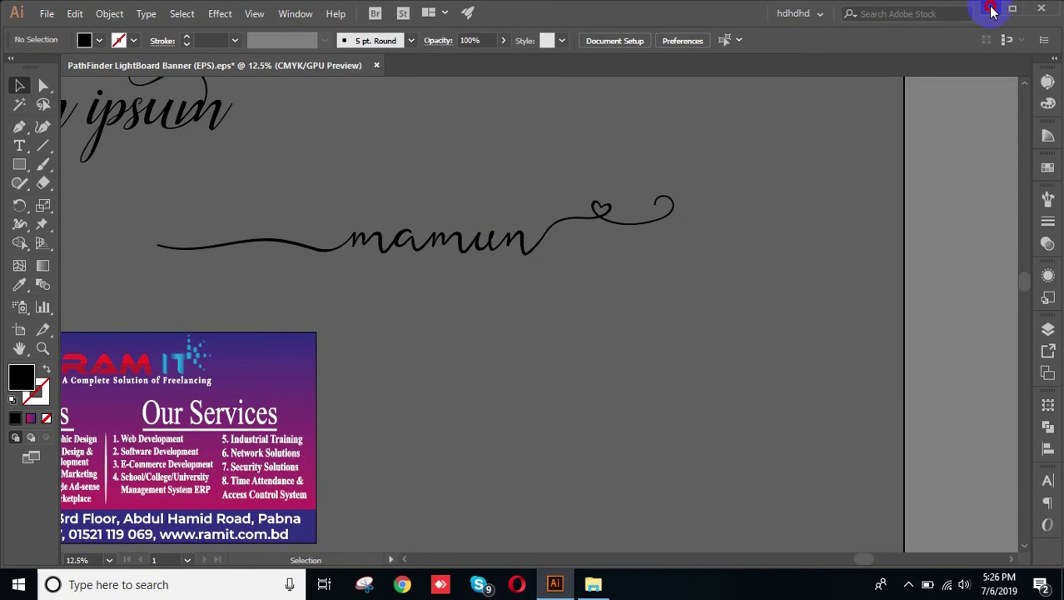
Switch to the Opera browser, search the web for BEFONTS and open the befonts.com site.
mouse_move(562, 588)
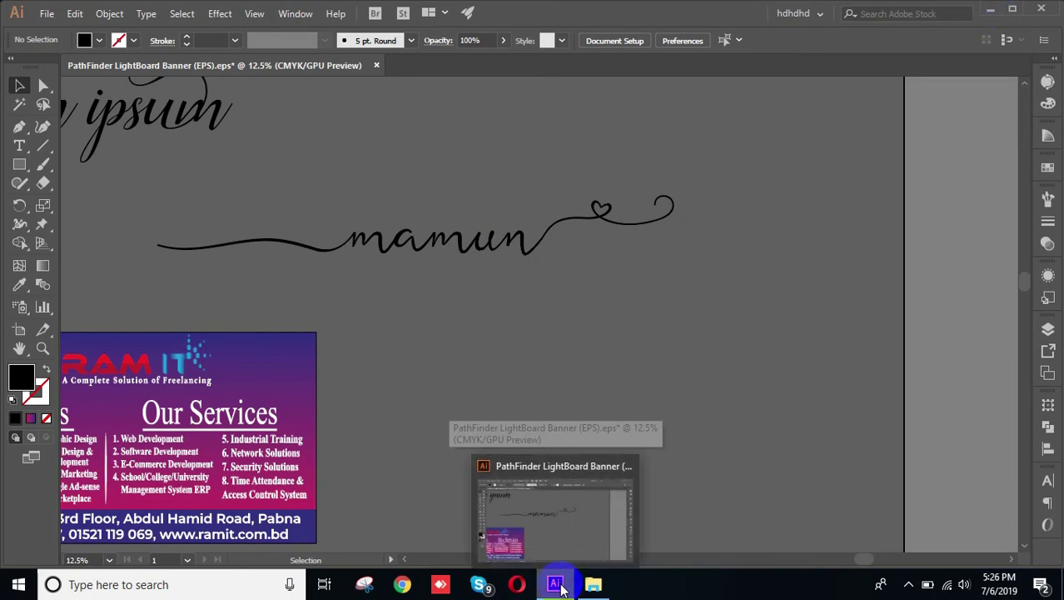
left_click(514, 583)
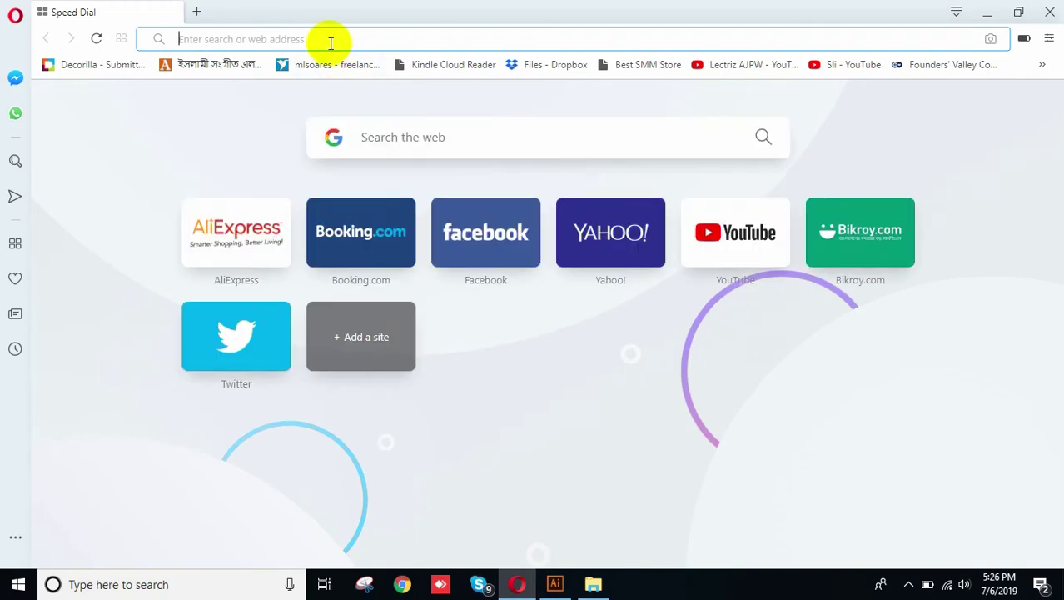
type("BEFONT")
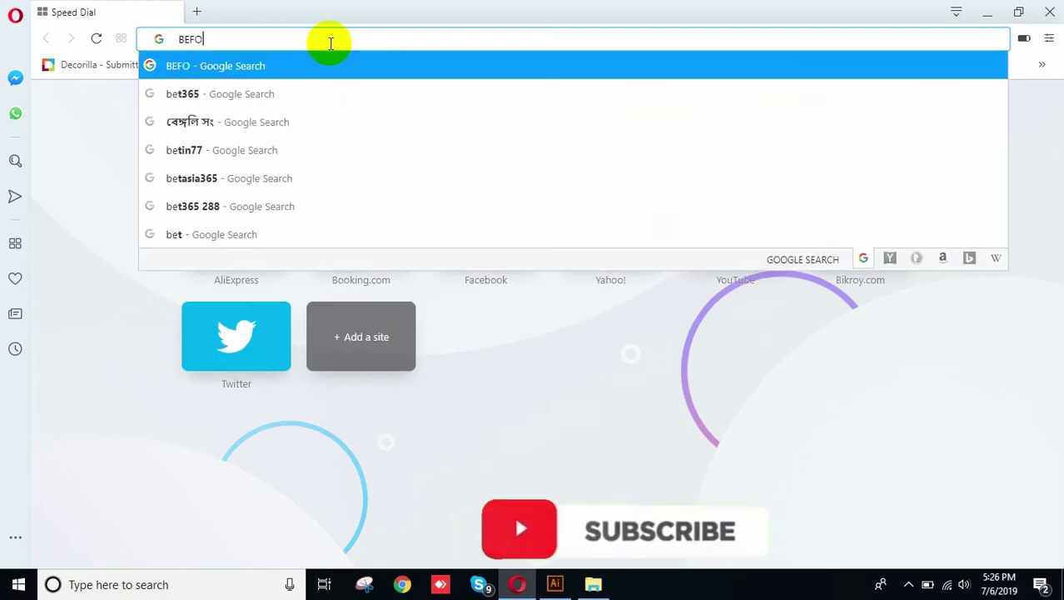
type("S")
key("Return")
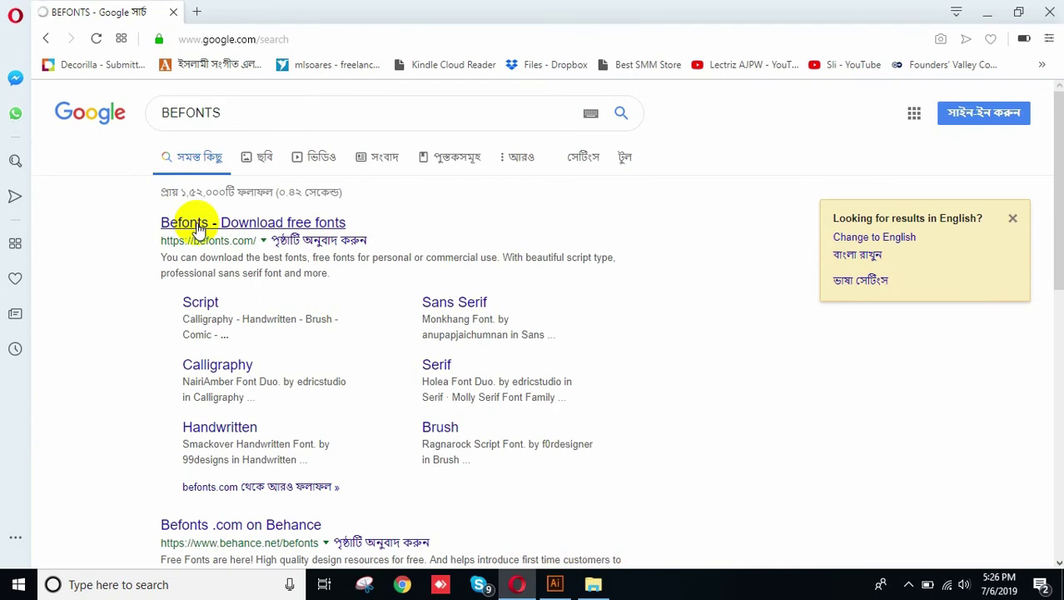
left_click(197, 225)
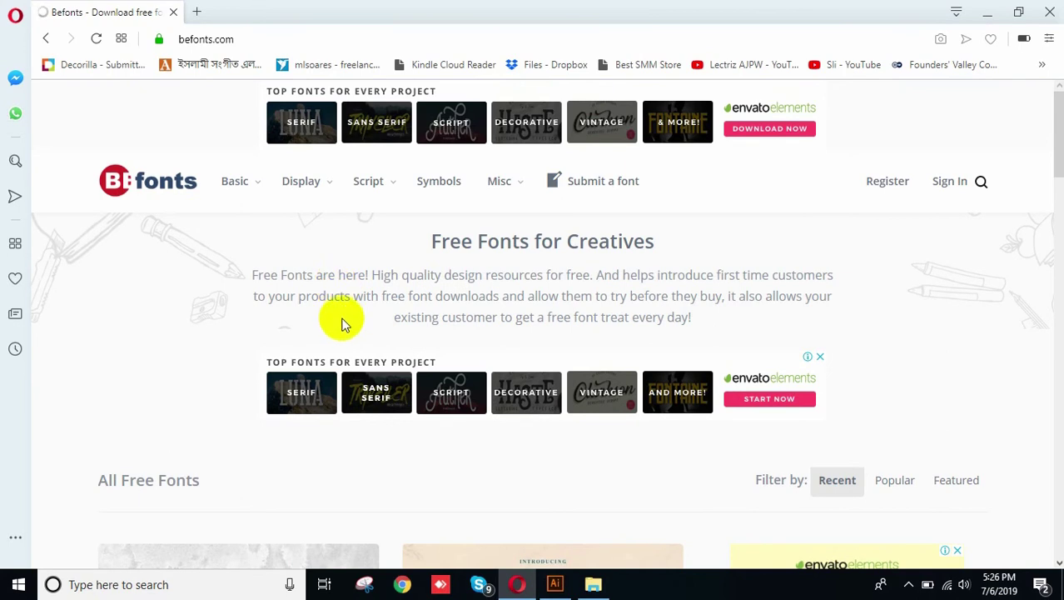
Look through the recent free fonts on the Befonts home page and return to its header.
scroll(343, 329, "down", 6)
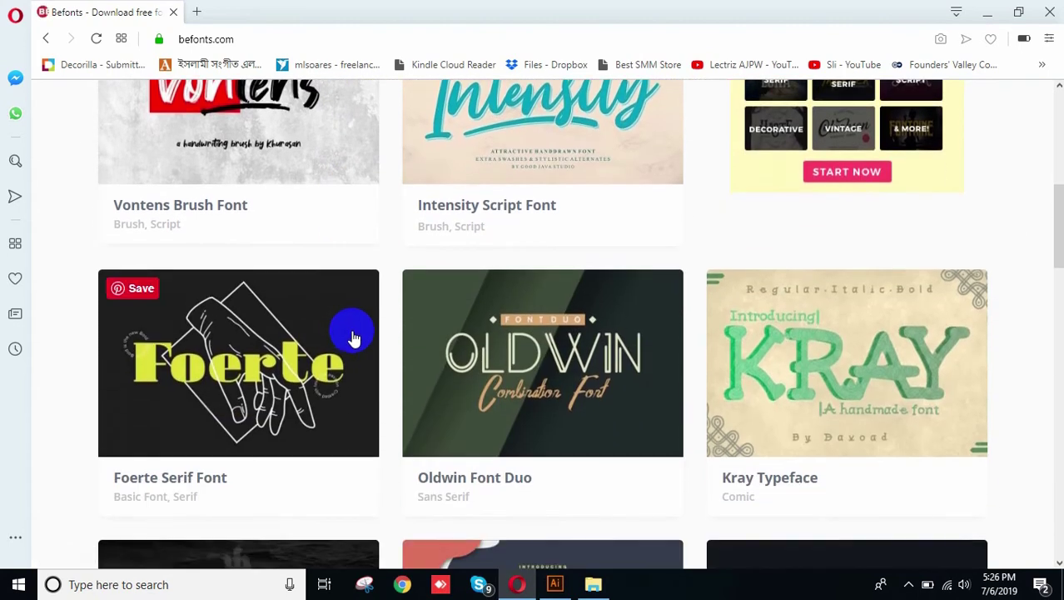
scroll(347, 335, "down", 6)
scroll(353, 339, "down", 5)
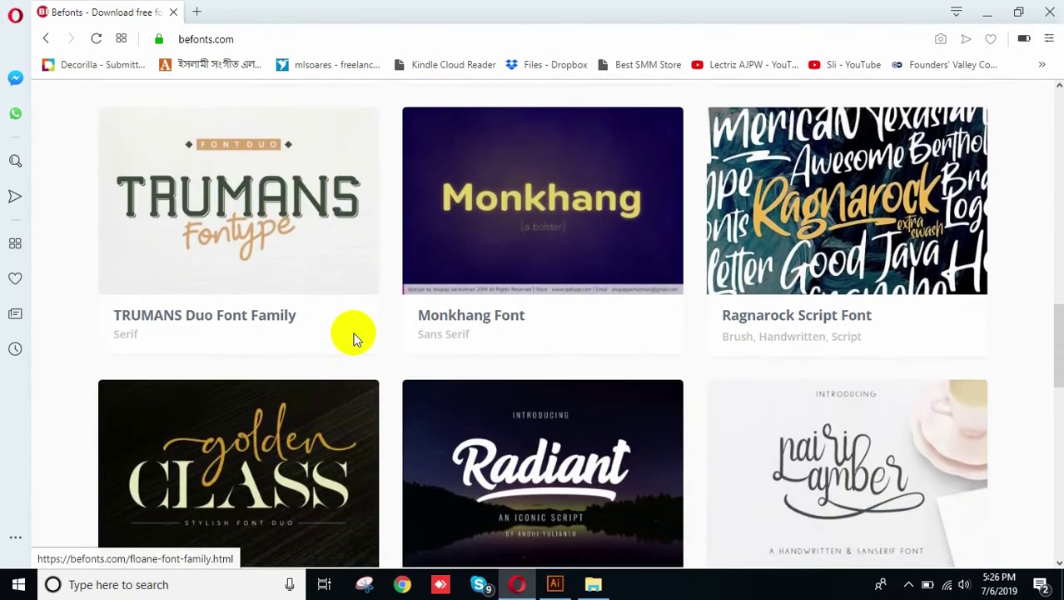
scroll(358, 325, "up", 4)
scroll(361, 309, "up", 12)
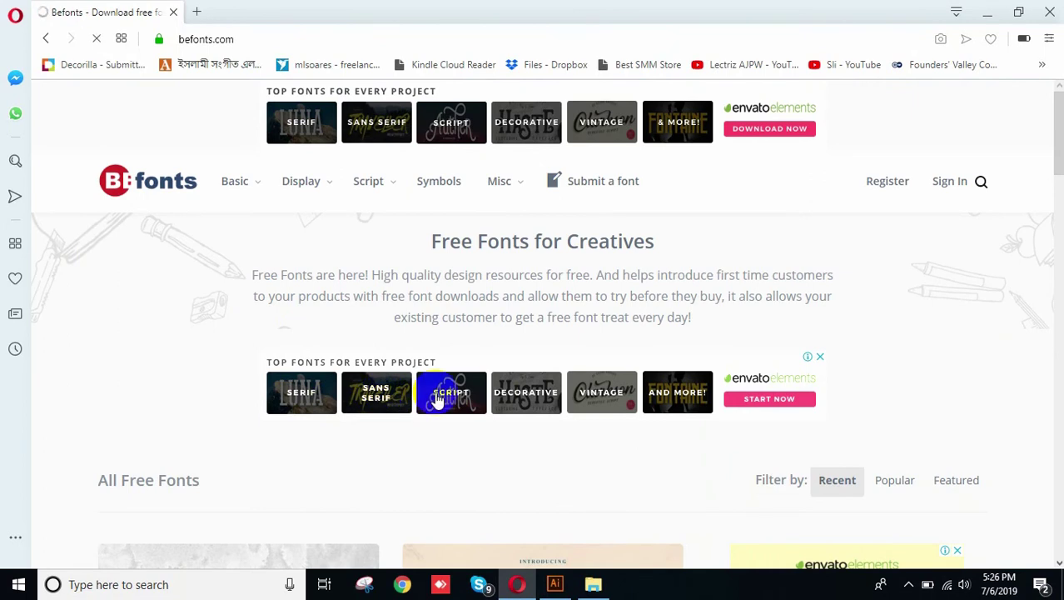
Look over the Envato Elements fonts page linked from the Script banner and go back to the Befonts home page.
left_click(437, 398)
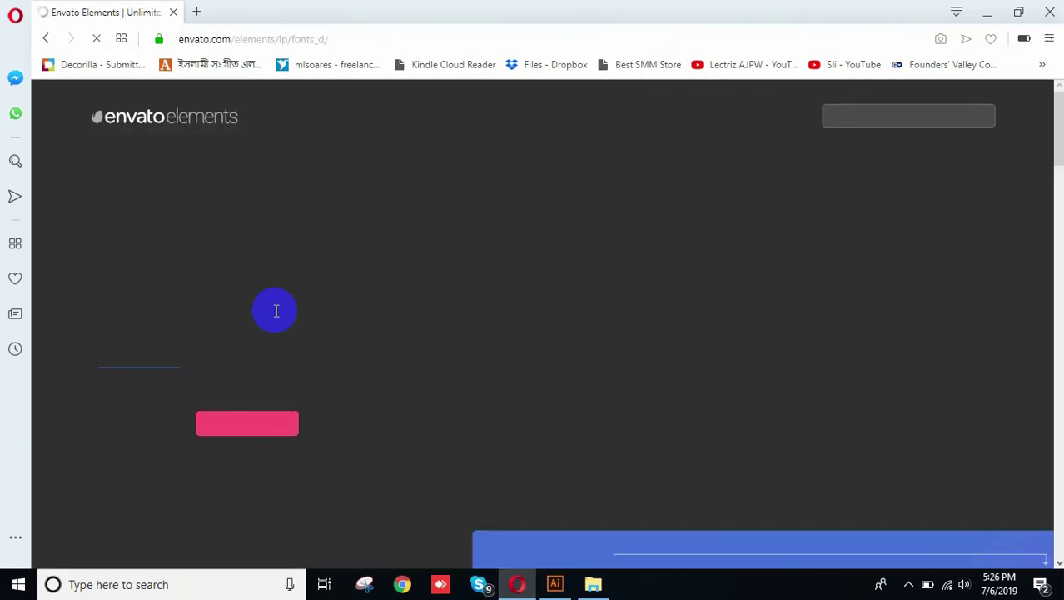
scroll(278, 311, "down", 7)
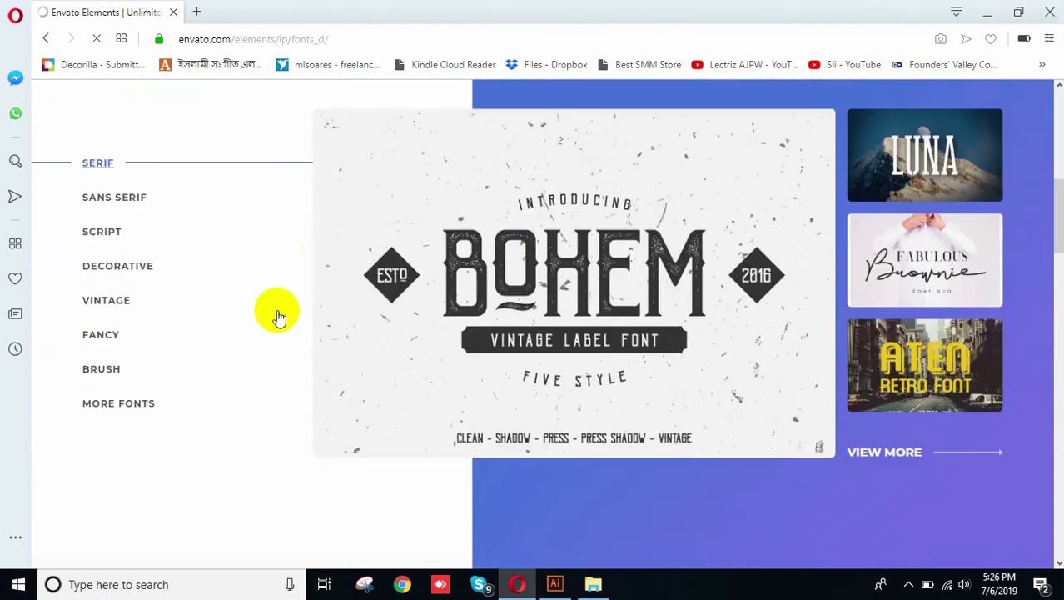
scroll(280, 317, "down", 10)
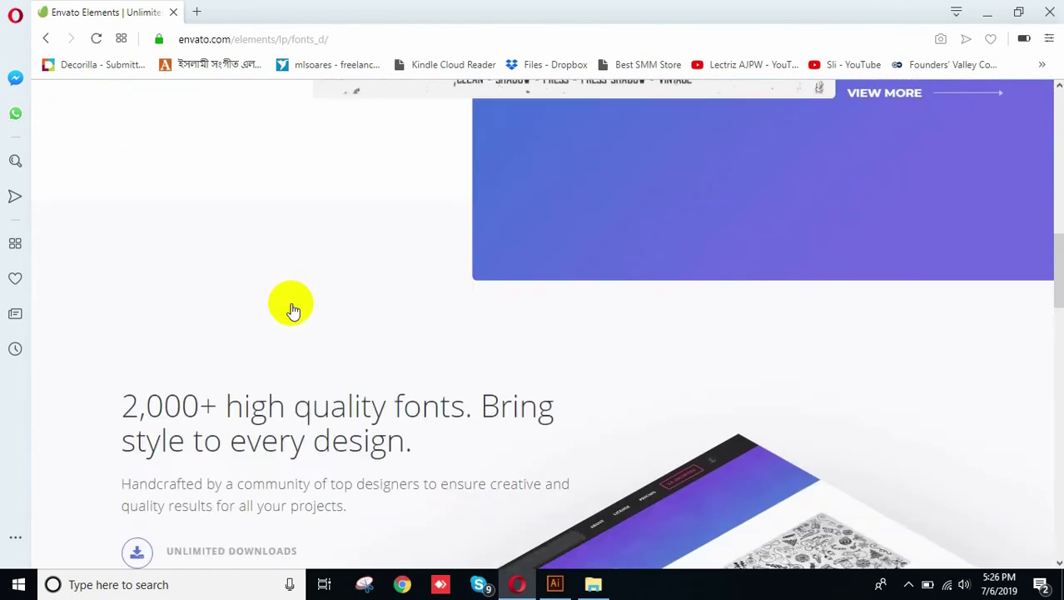
scroll(298, 306, "down", 8)
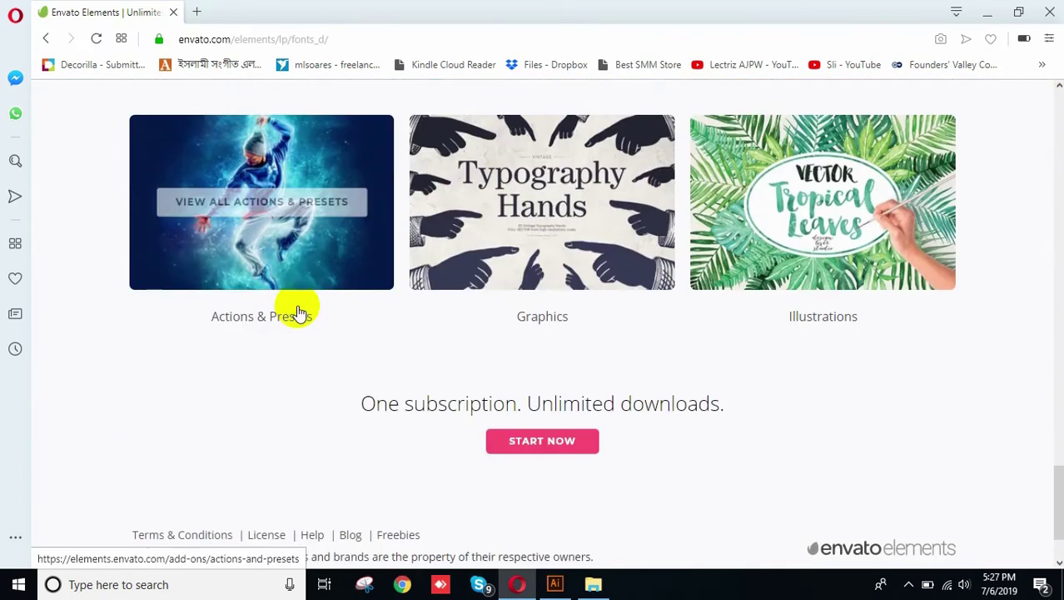
scroll(284, 216, "up", 10)
scroll(284, 216, "up", 15)
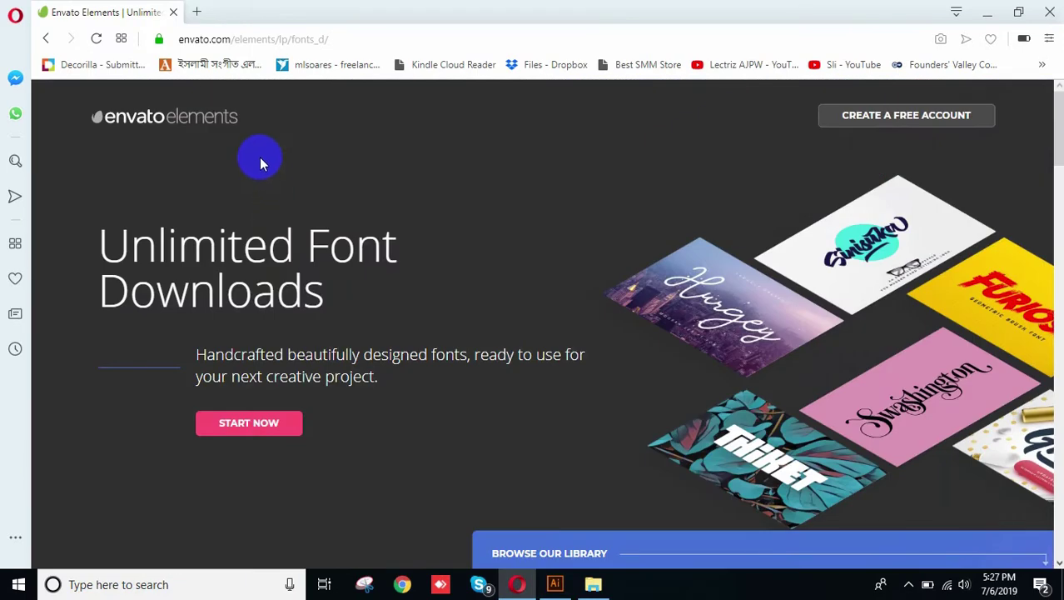
left_click(49, 39)
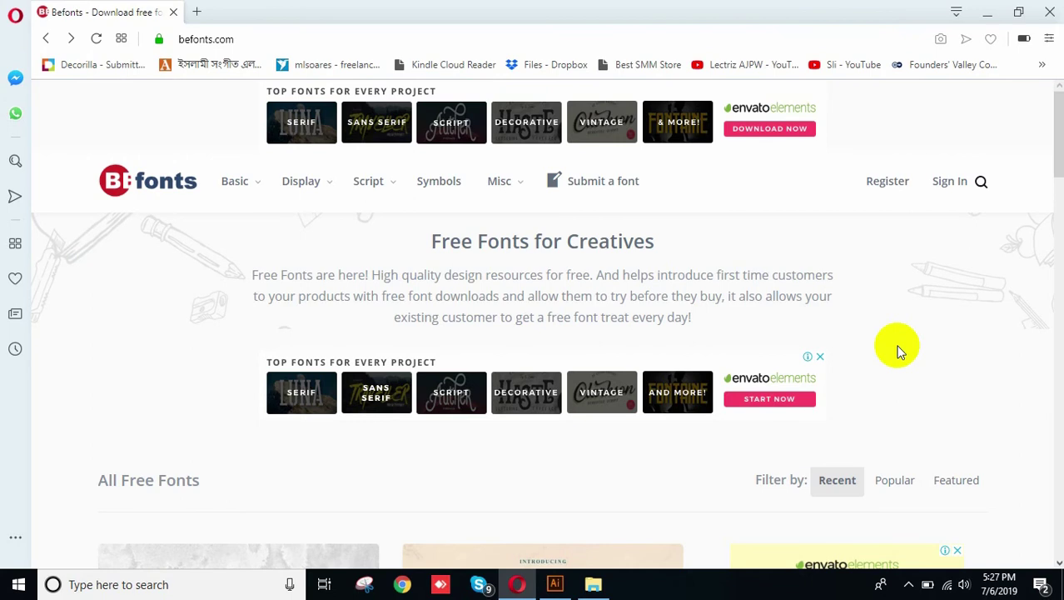
Open the Script category on Befonts and browse its recent fonts.
scroll(771, 333, "down", 1)
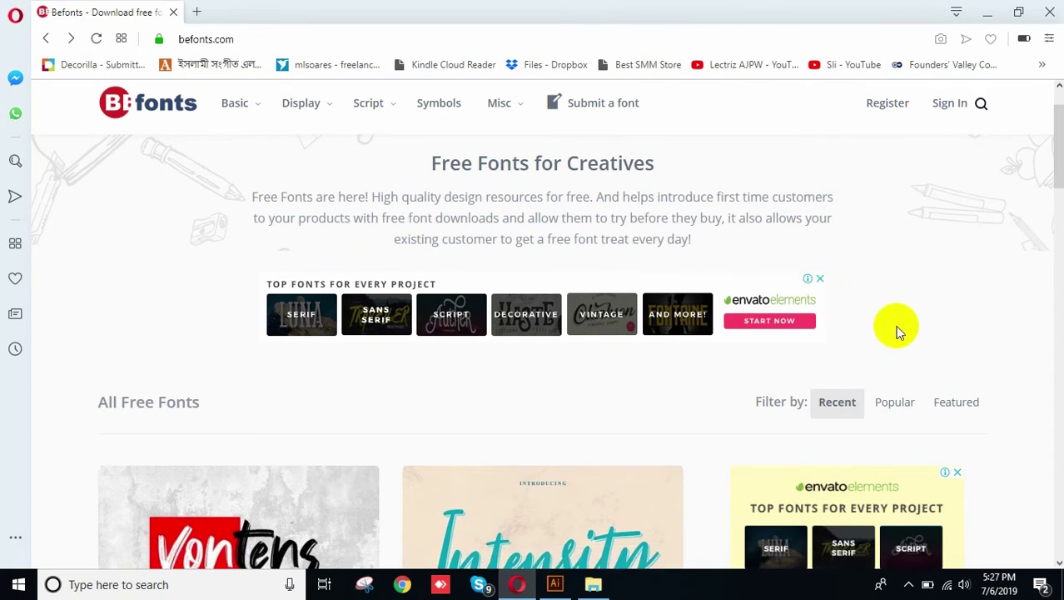
scroll(898, 329, "down", 2)
scroll(1008, 300, "down", 1)
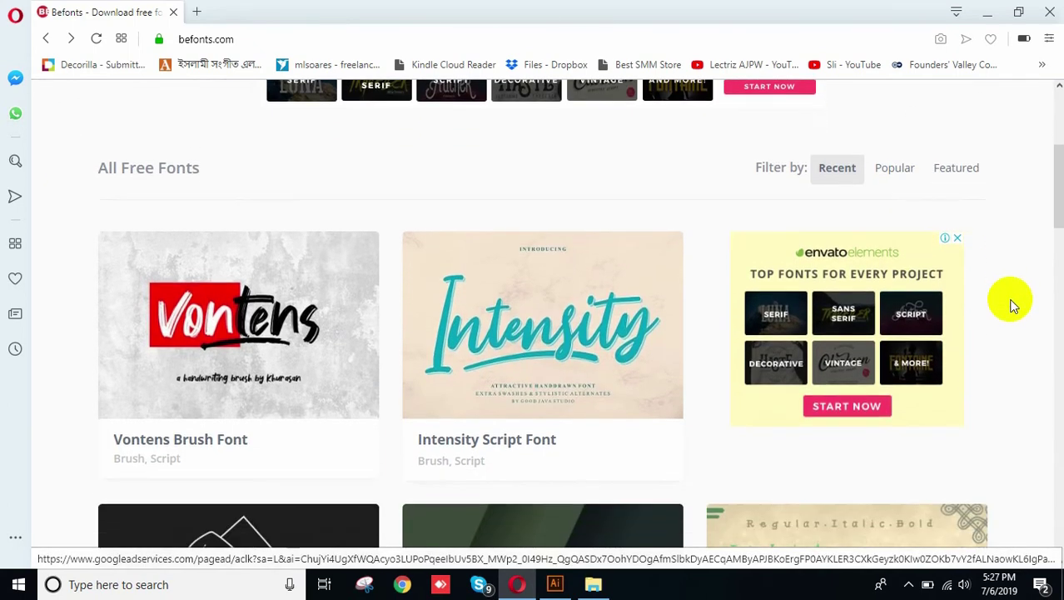
scroll(209, 238, "up", 4)
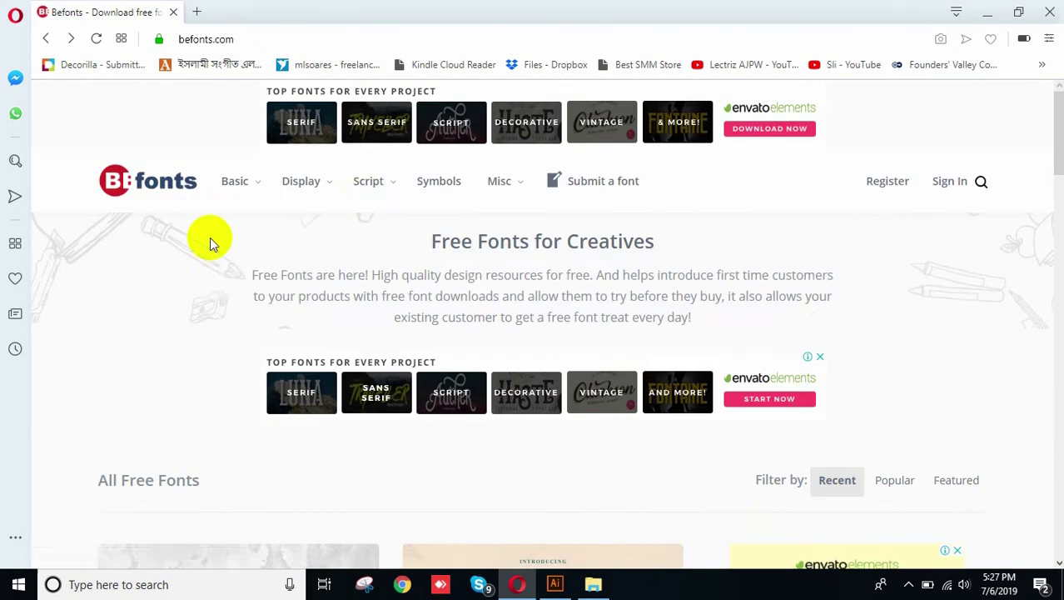
mouse_move(376, 192)
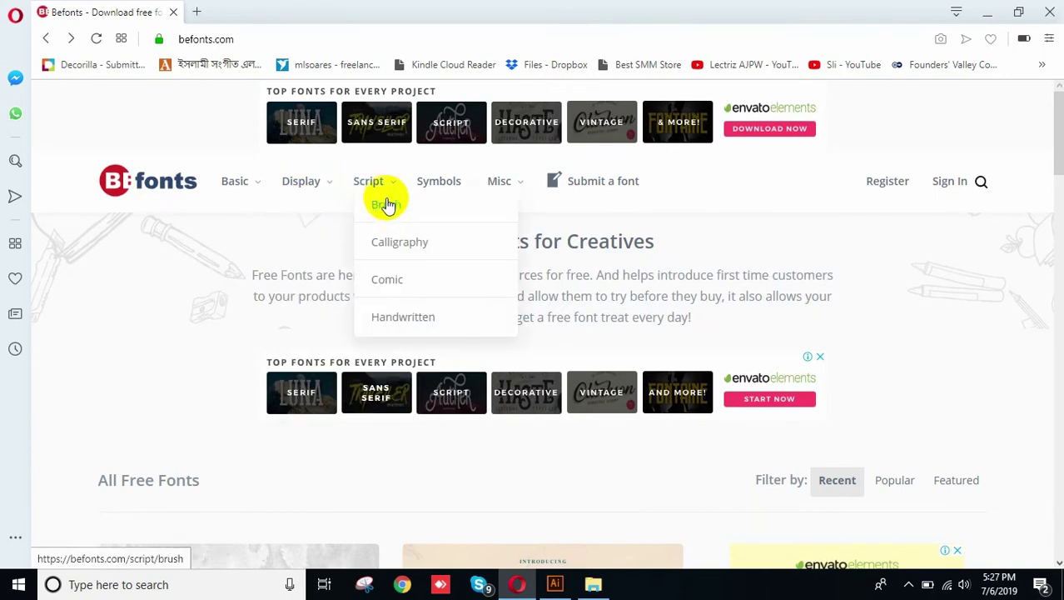
left_click(368, 184)
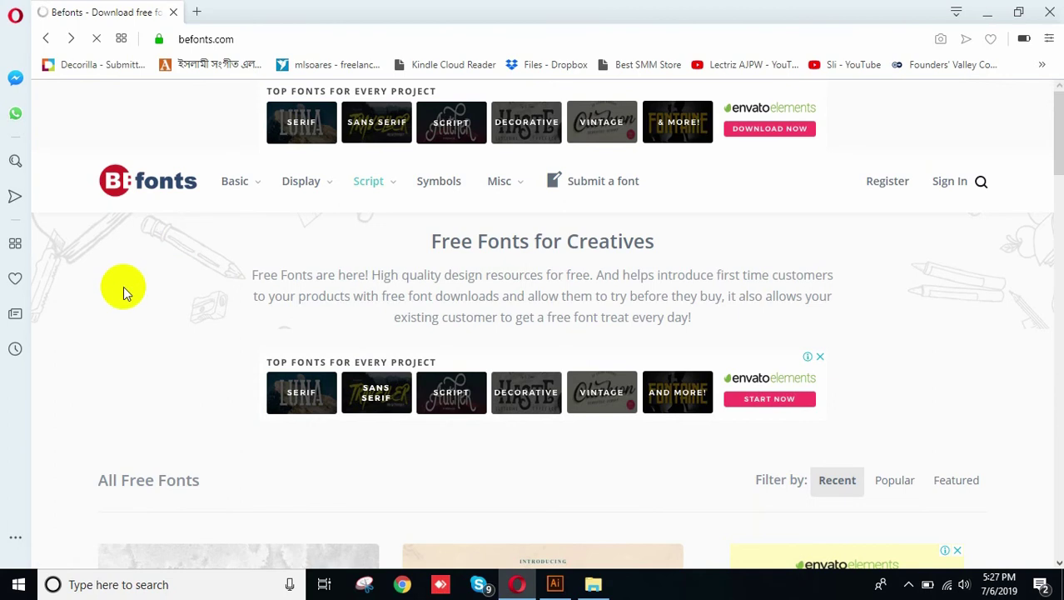
scroll(122, 286, "down", 3)
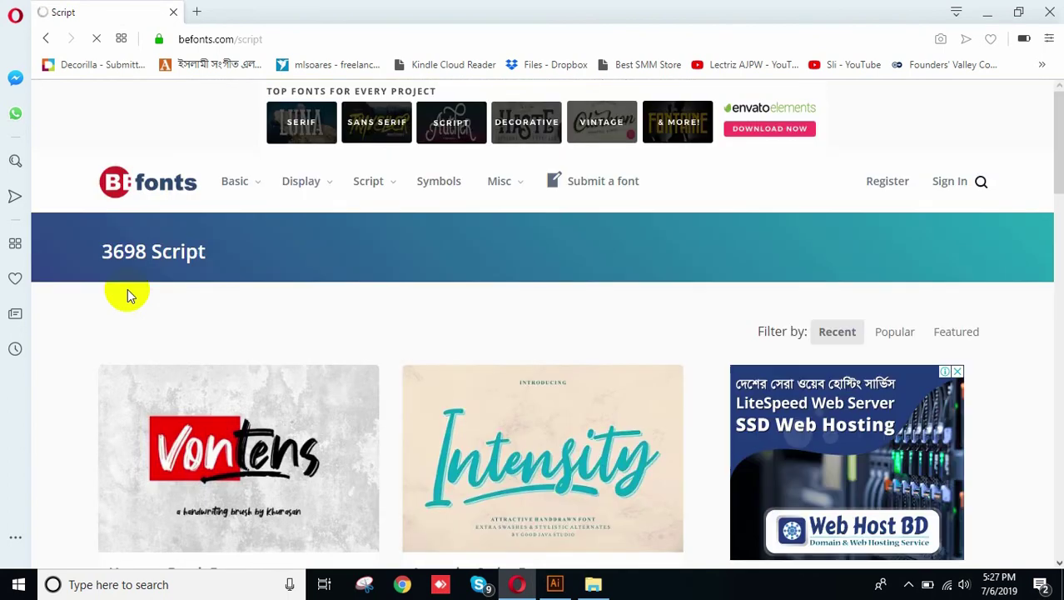
scroll(127, 335, "down", 1)
scroll(127, 338, "down", 3)
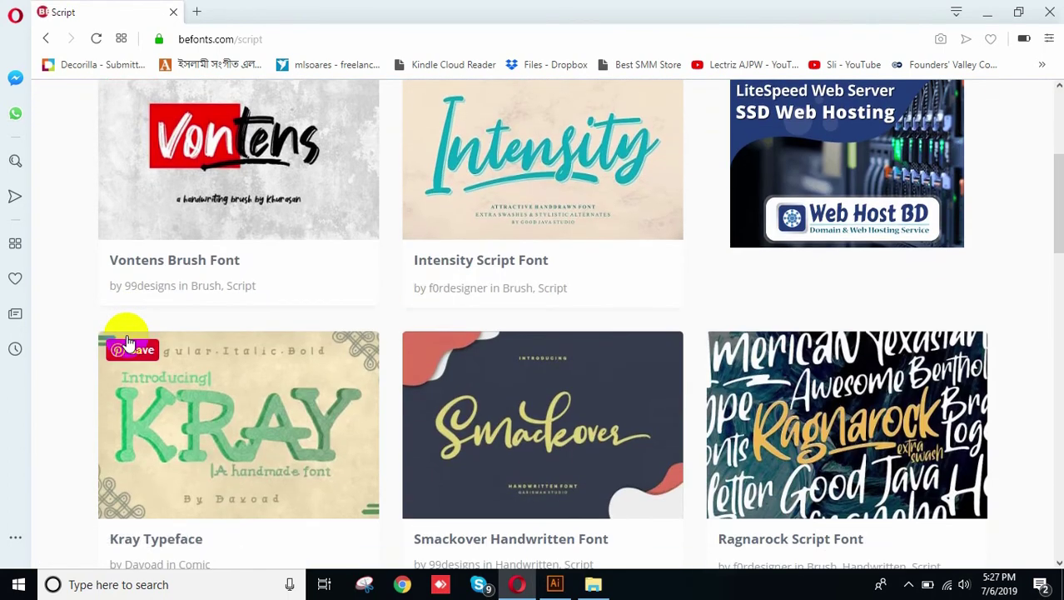
Browse the remaining fonts on the first Script page and open page 2 of the category.
scroll(62, 355, "down", 5)
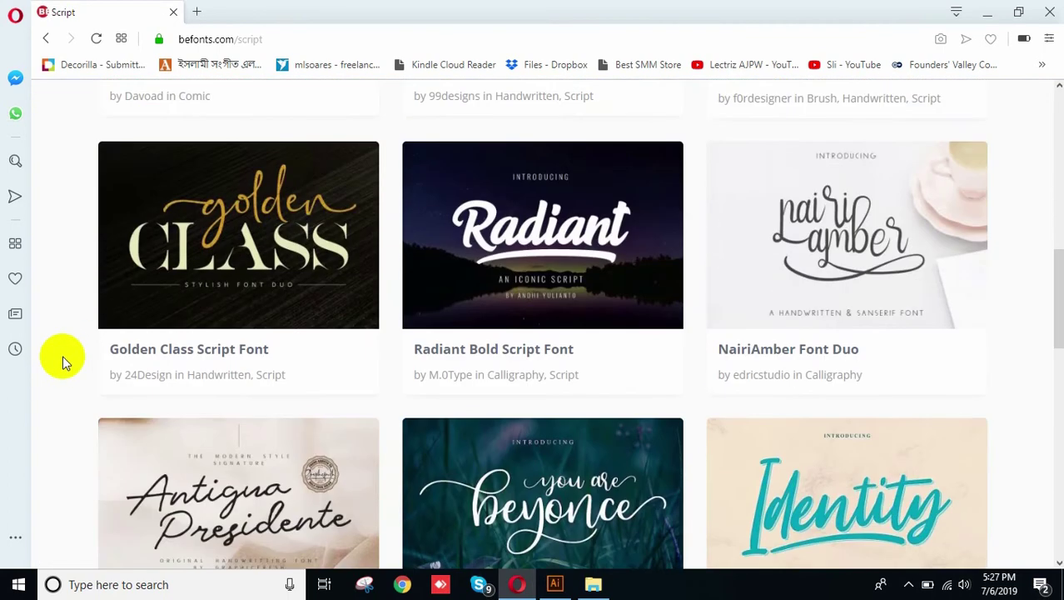
scroll(65, 365, "down", 5)
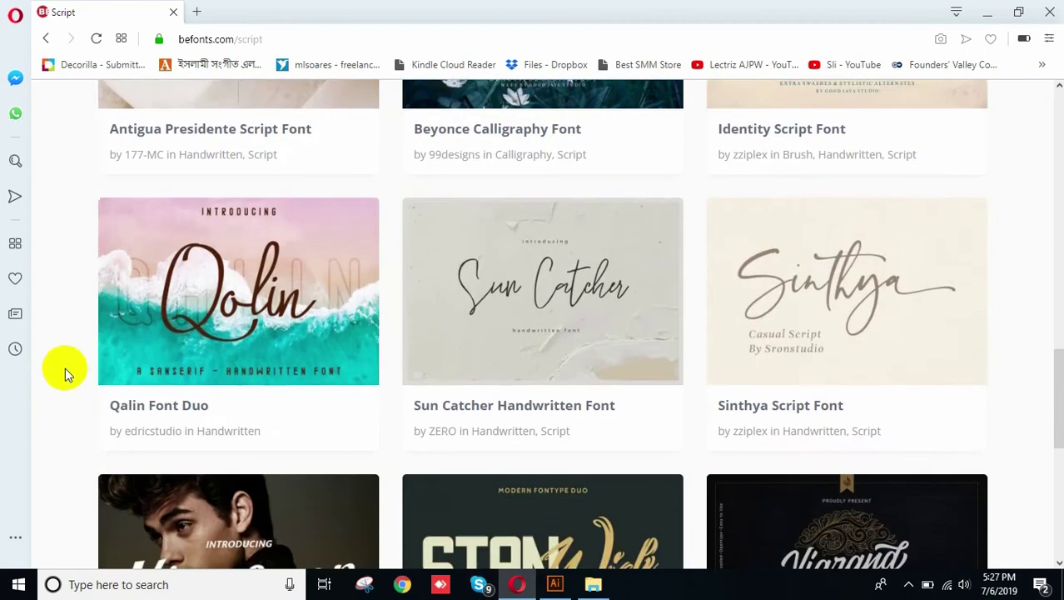
scroll(66, 369, "down", 6)
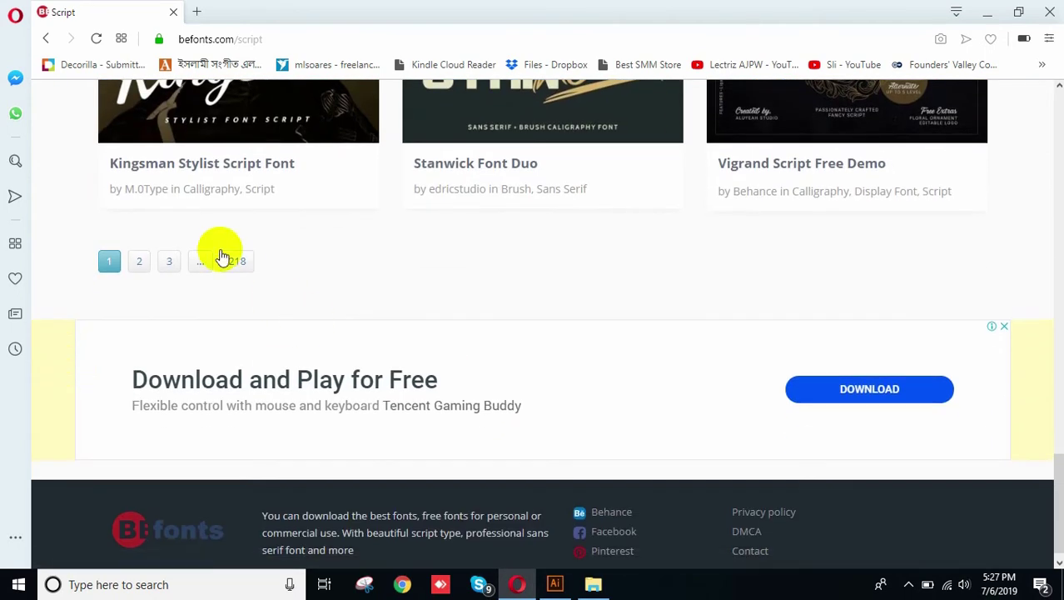
left_click(139, 263)
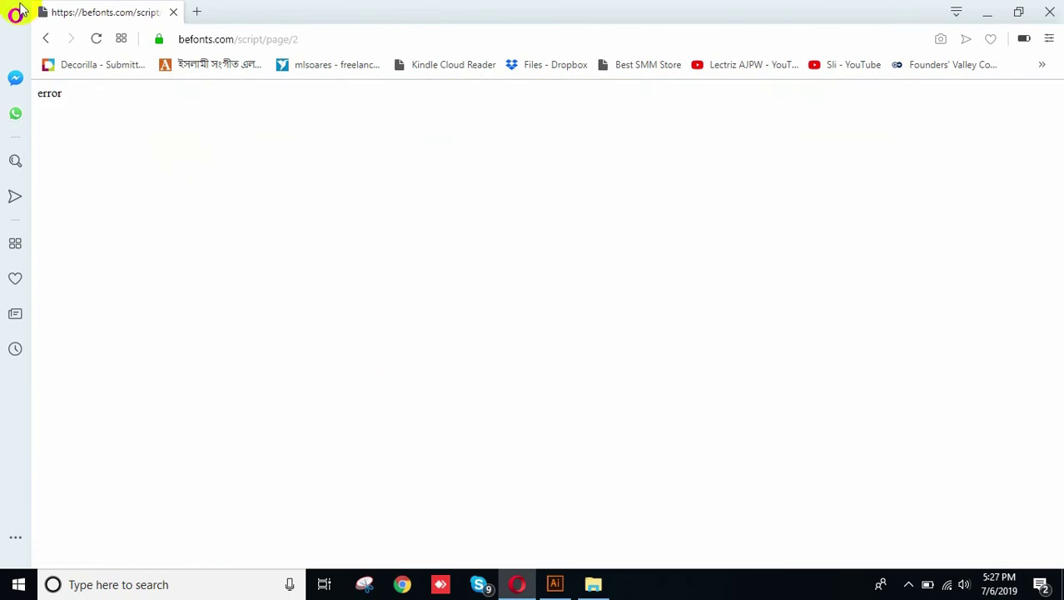
Go back to the BEFONTS search results and try to reopen the Befonts site from there.
left_click(47, 39)
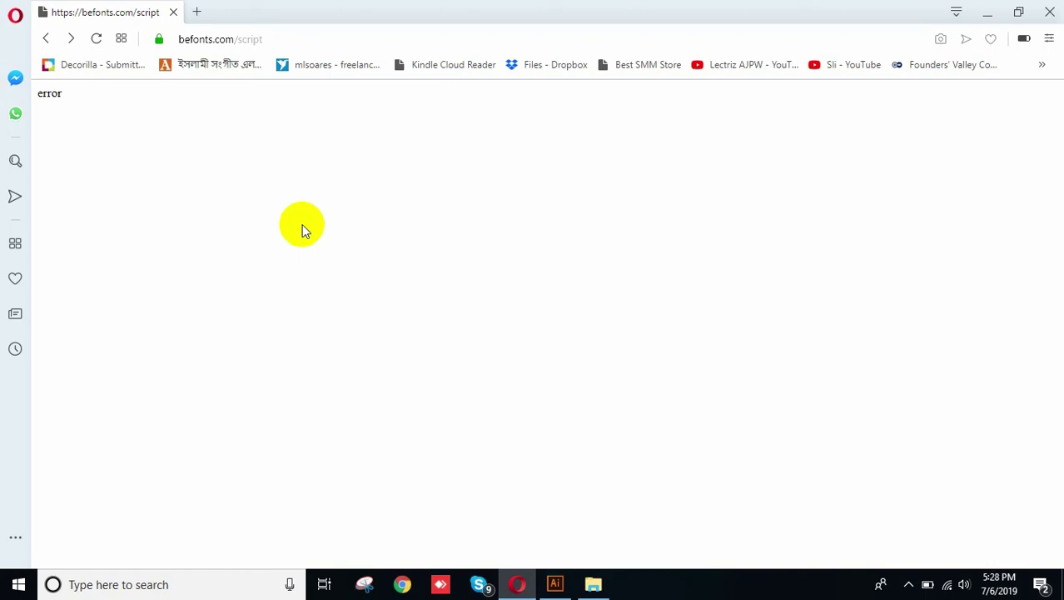
left_click(48, 40)
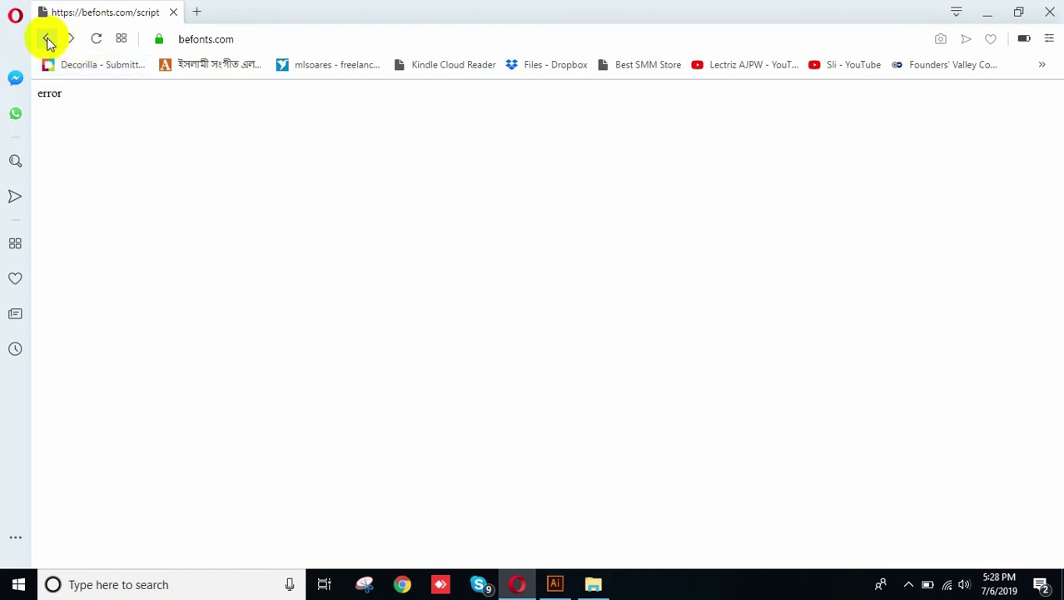
left_click(48, 40)
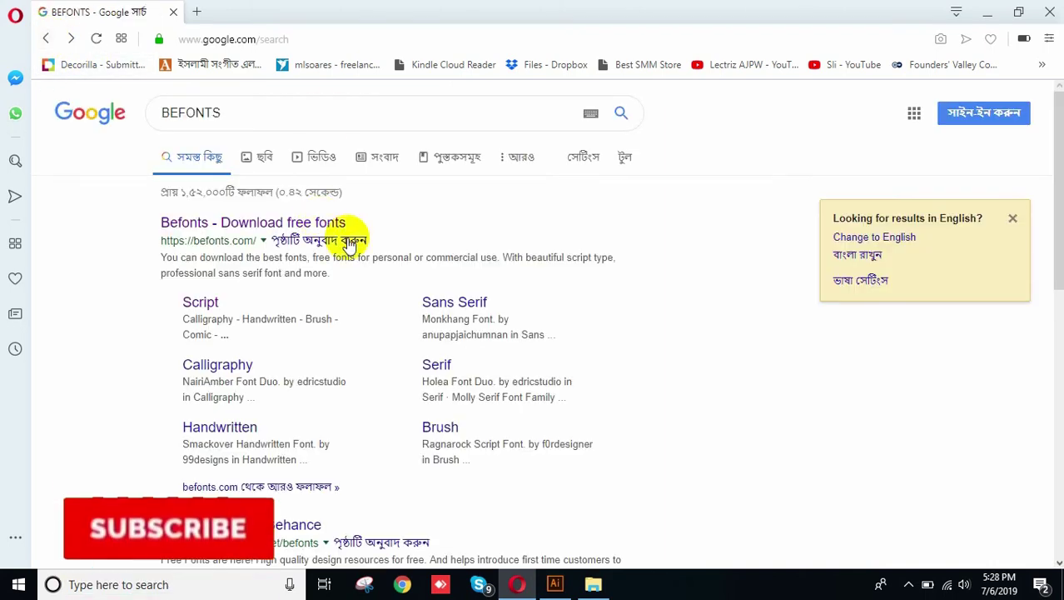
left_click_drag(230, 223, 396, 6)
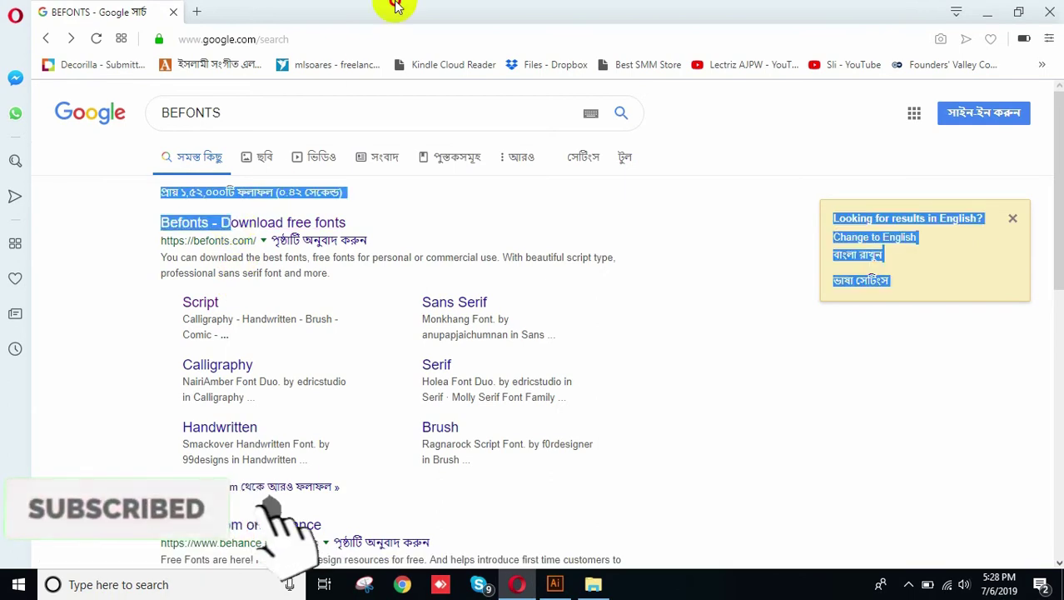
left_click(409, 236)
left_click(288, 226)
Search the web for ifonts.xyz in a new browser tab and open the iFonts site.
left_click(196, 11)
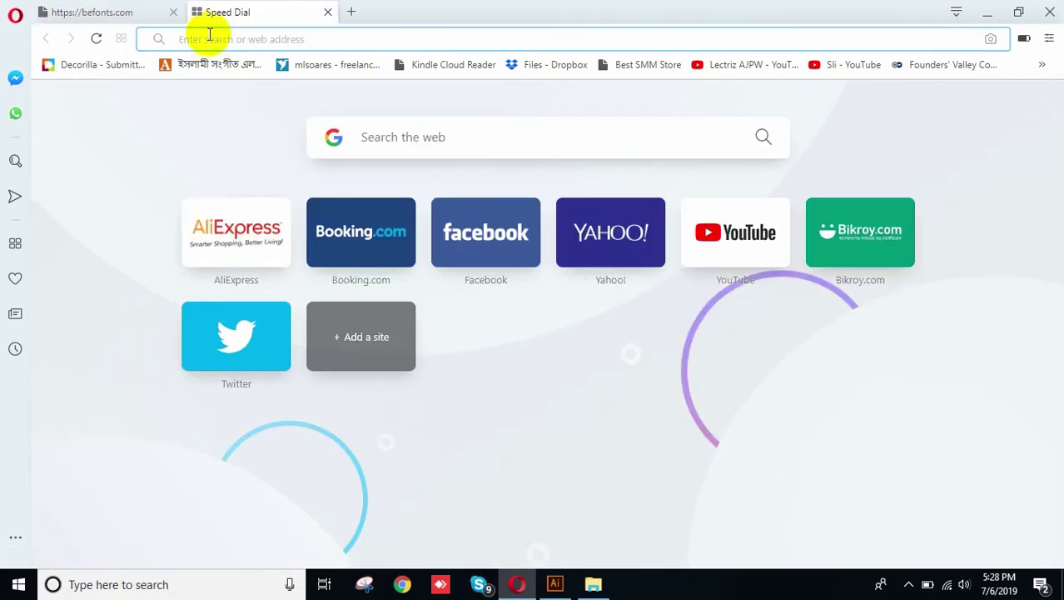
type("ifo")
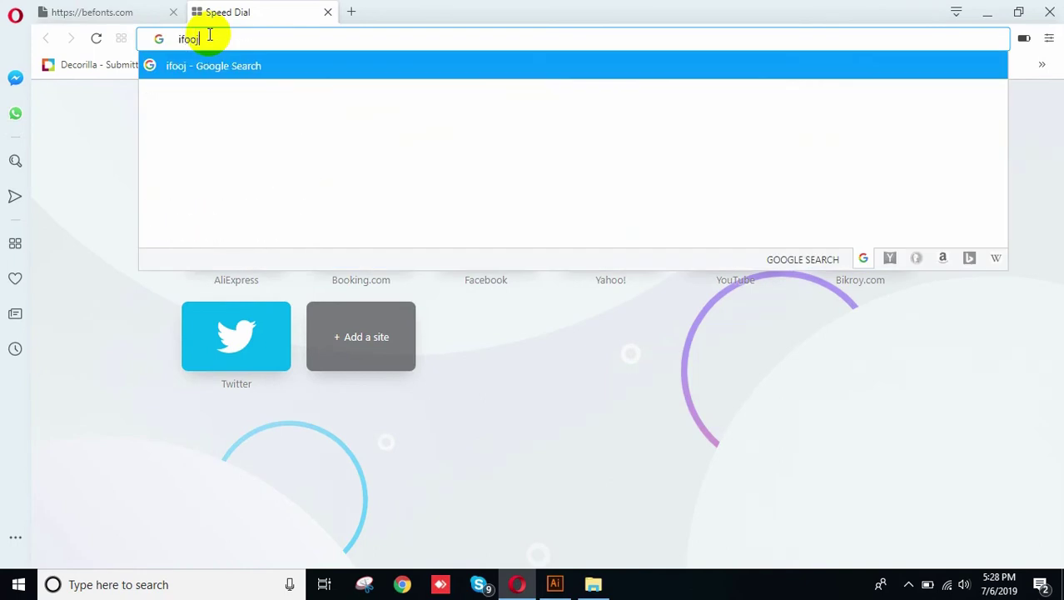
type("nts")
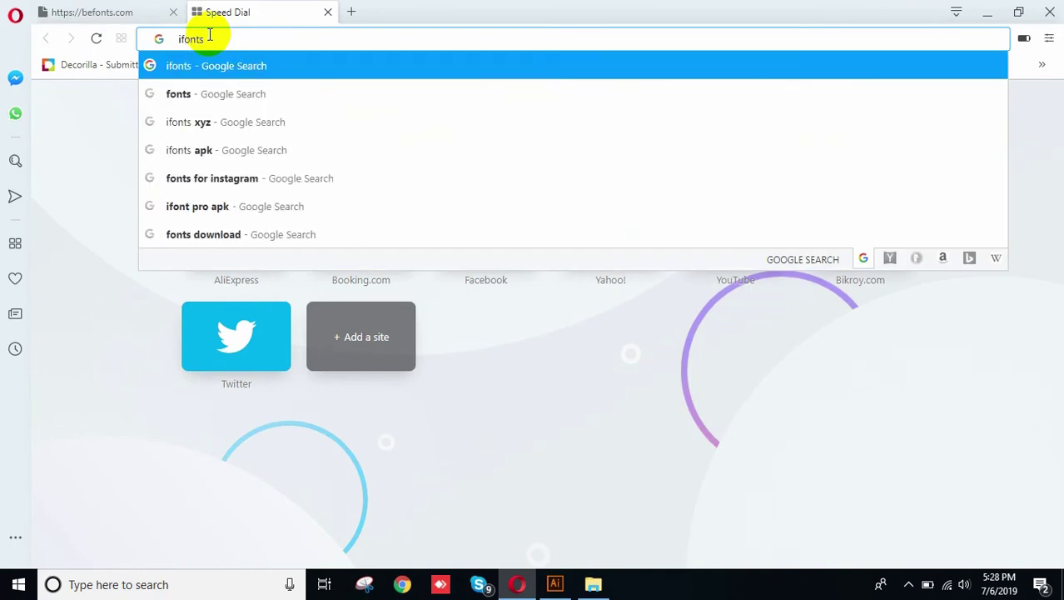
type(".")
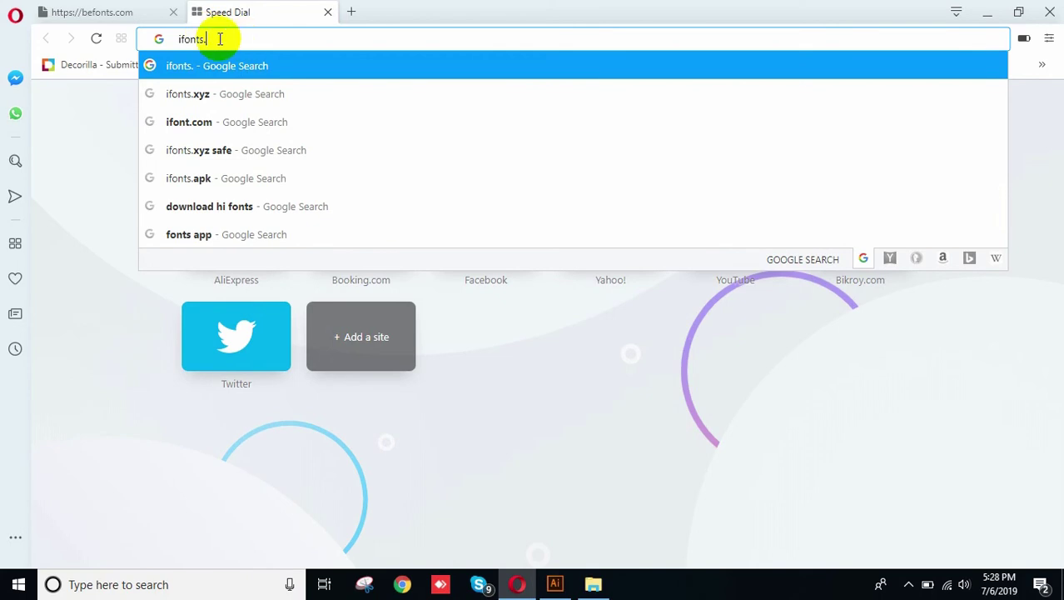
left_click(194, 97)
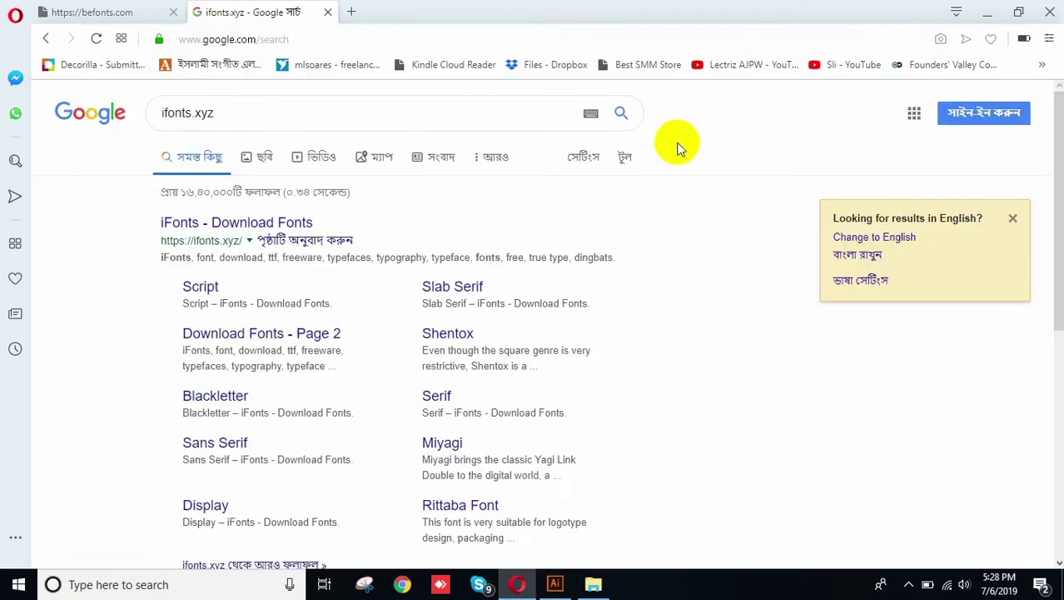
left_click(248, 220)
Return the Befonts tab to its BEFONTS search results and switch to the iFonts site.
left_click(98, 12)
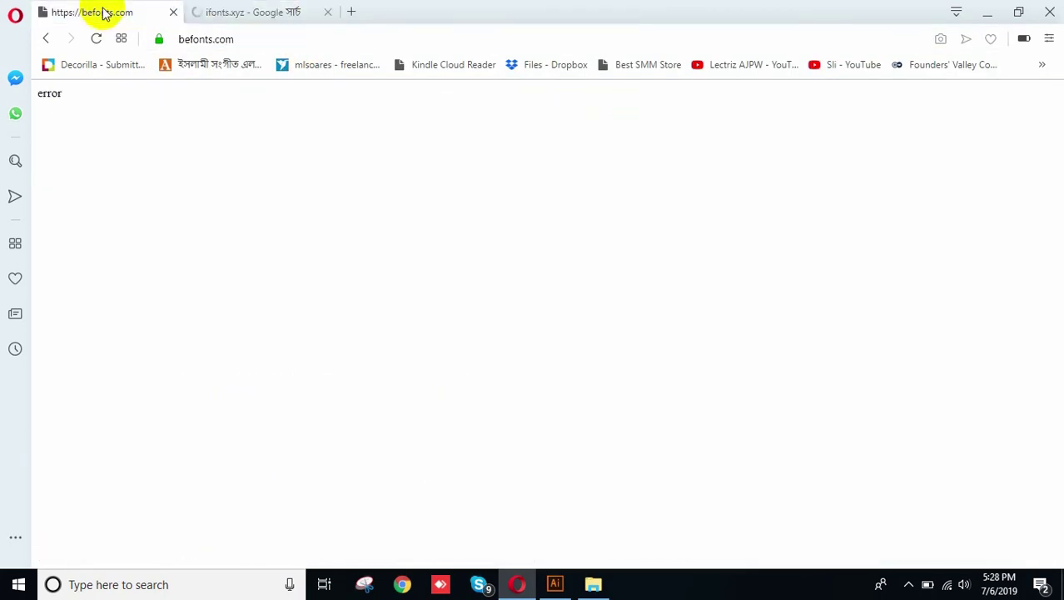
left_click(47, 38)
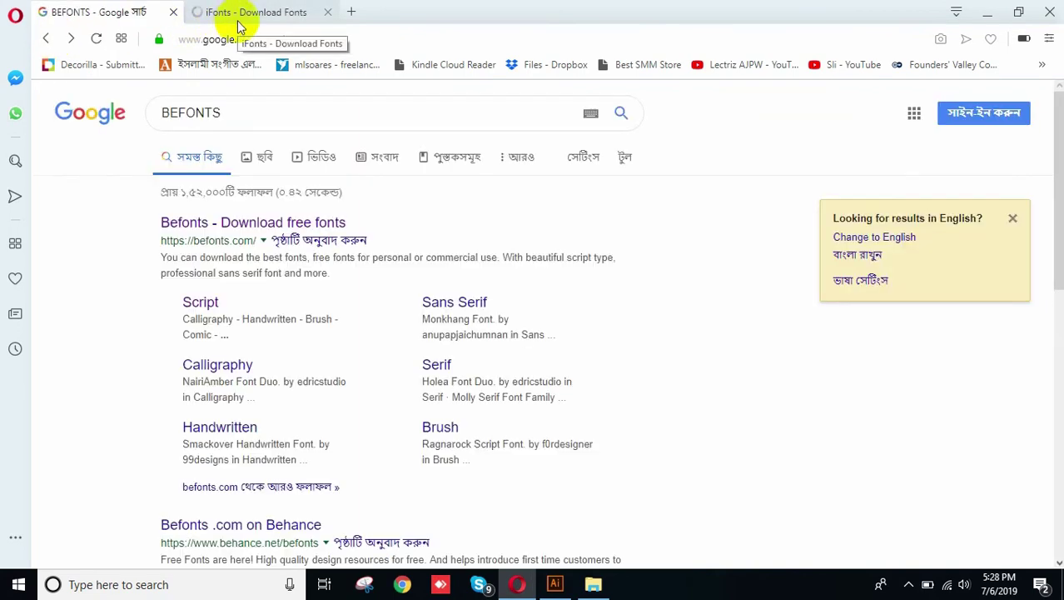
left_click(271, 12)
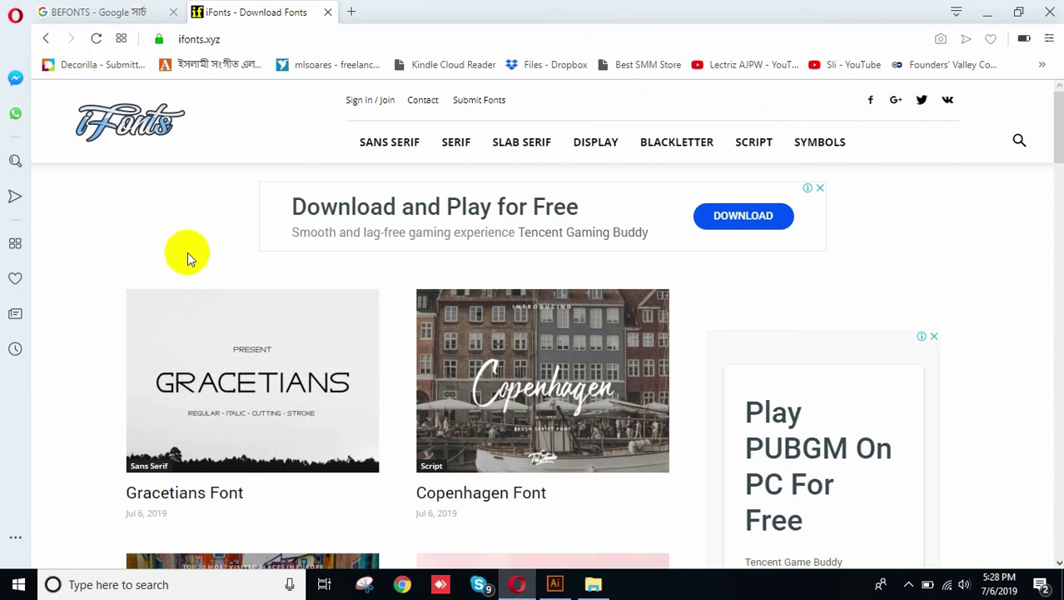
Search the web for "my font" in another new tab and open the MyFonts site.
left_click(352, 12)
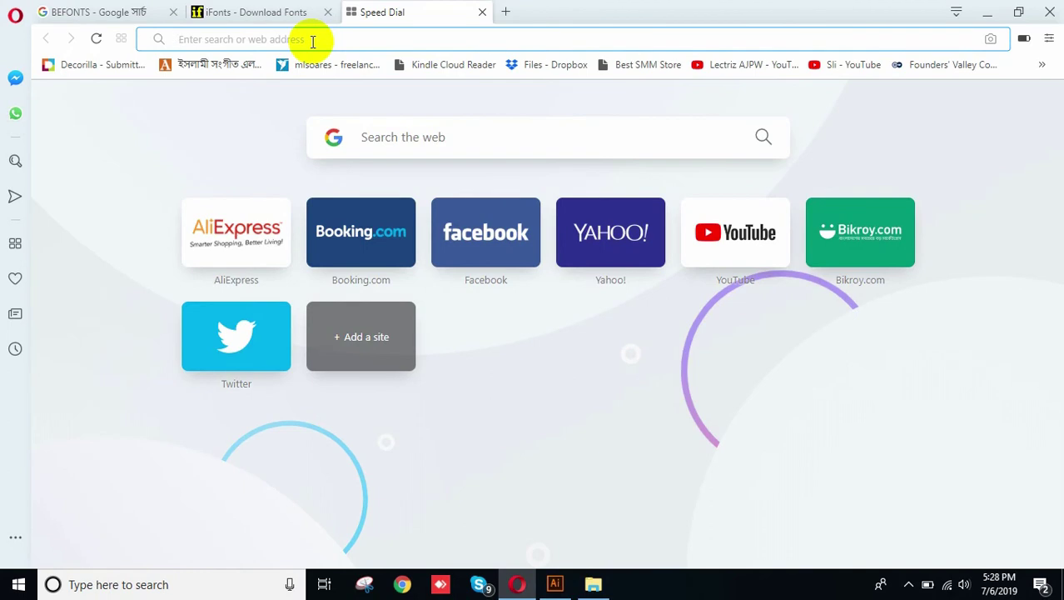
type("my font")
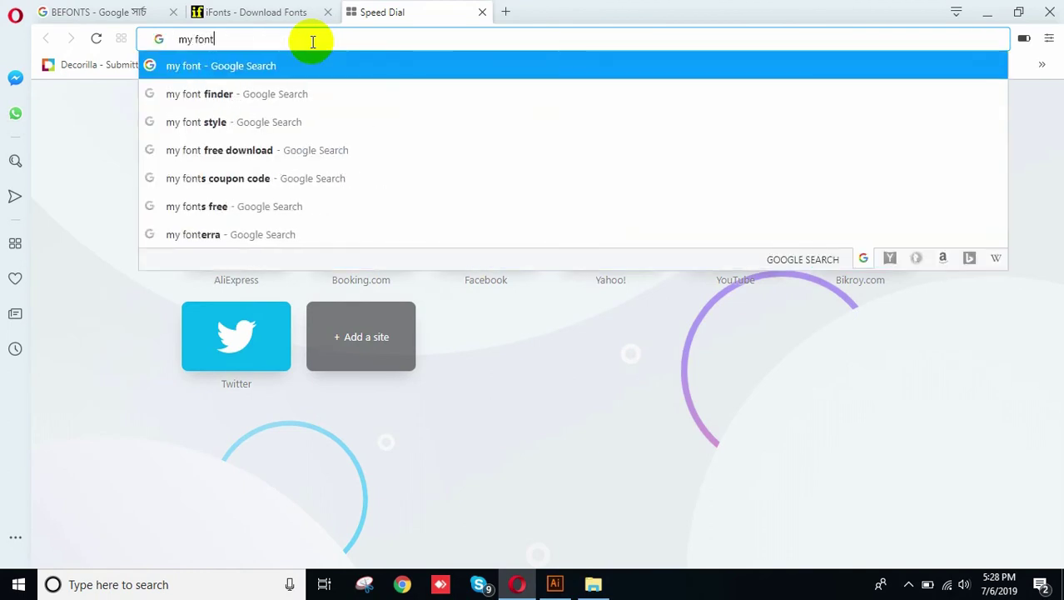
key("Return")
left_click(238, 221)
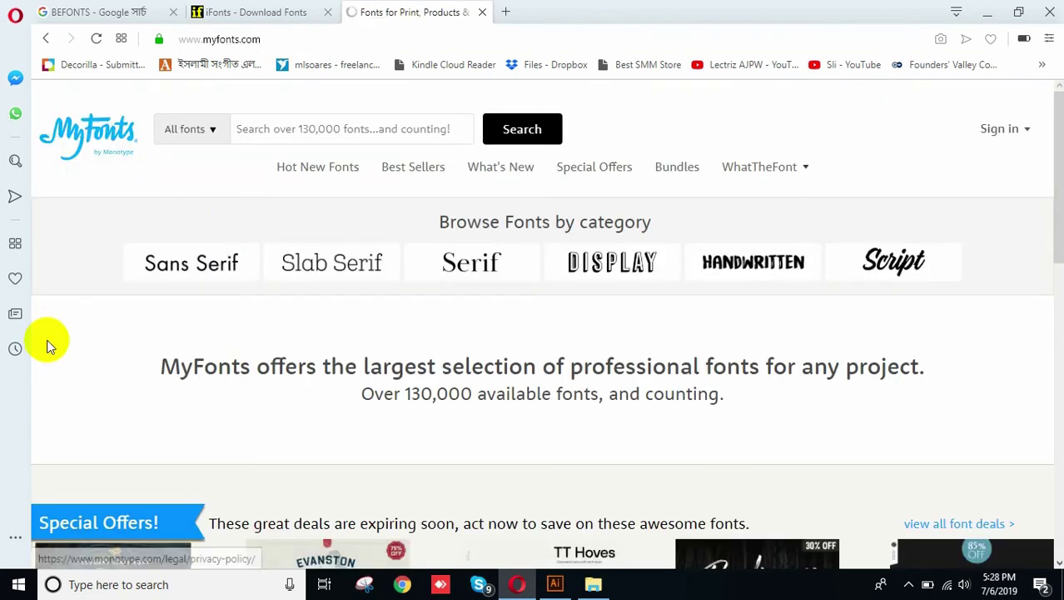
Look over the featured fonts, special offers and staff picks on the MyFonts home page, dismissing the sign-up offer.
scroll(81, 338, "down", 3)
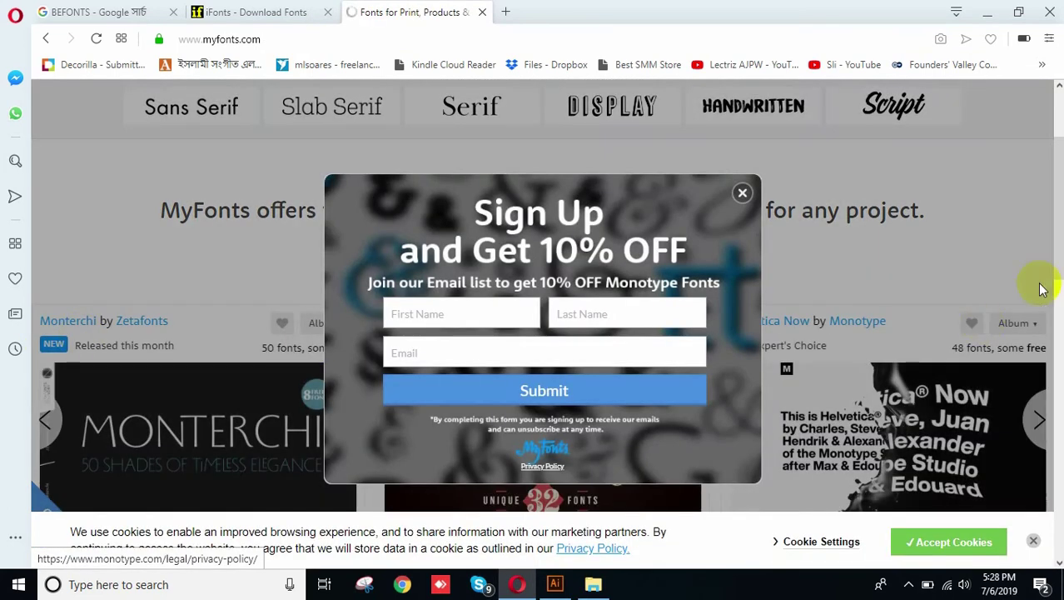
left_click(742, 192)
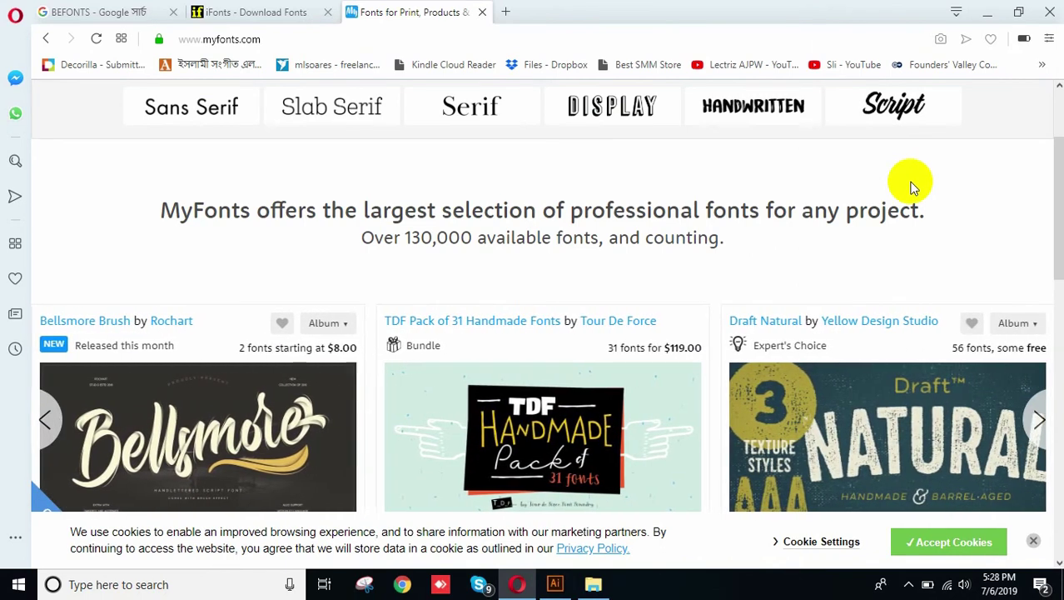
scroll(975, 254, "down", 3)
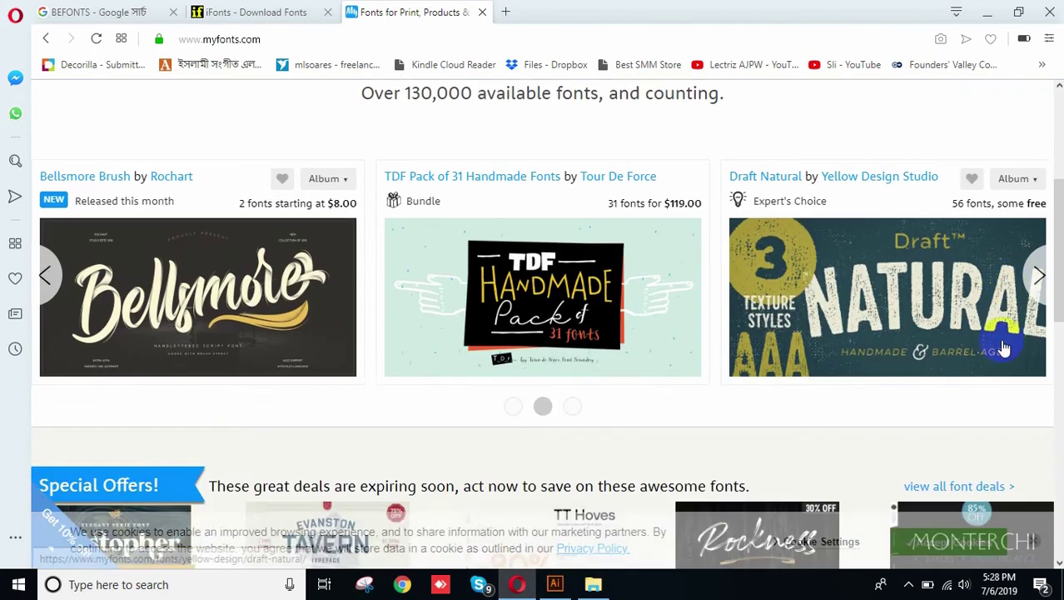
scroll(744, 361, "down", 3)
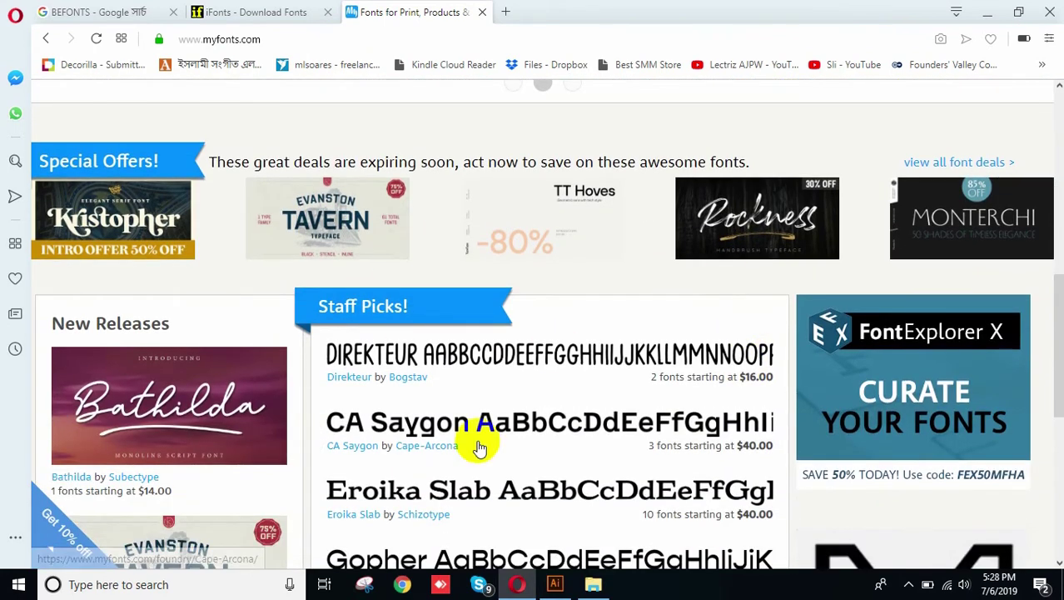
scroll(442, 427, "down", 3)
scroll(454, 430, "up", 9)
scroll(454, 430, "up", 2)
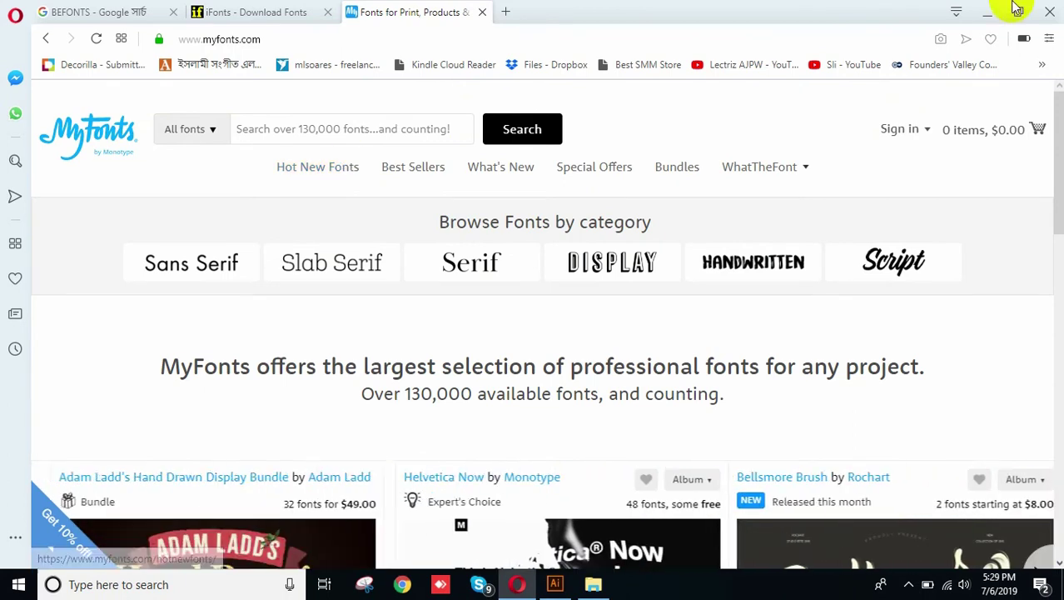
Open the WhatTheFont identification page, view its image upload area and dismiss the sign-up offer.
mouse_move(758, 174)
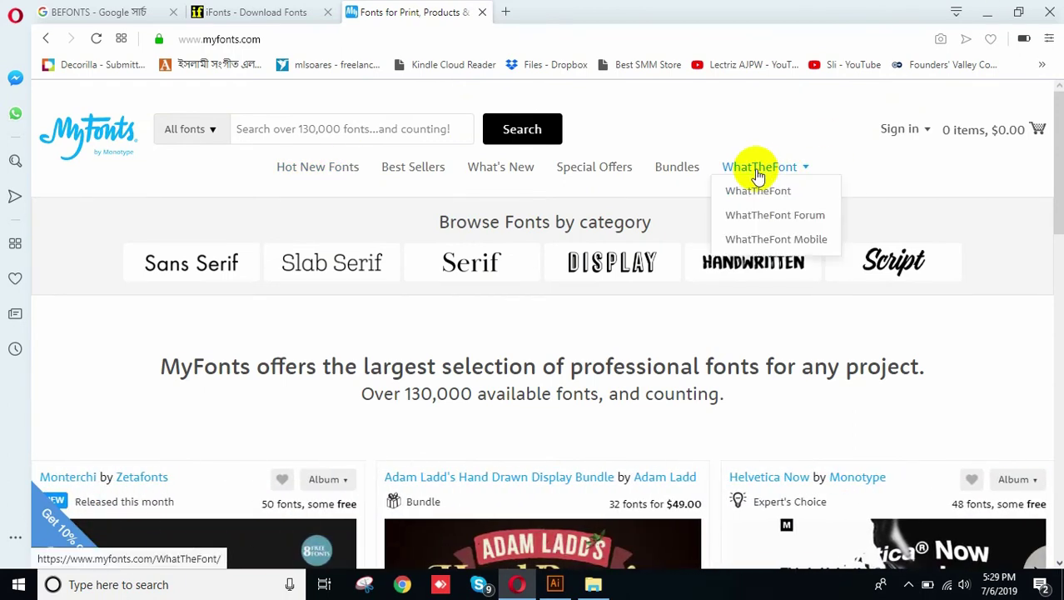
left_click(768, 195)
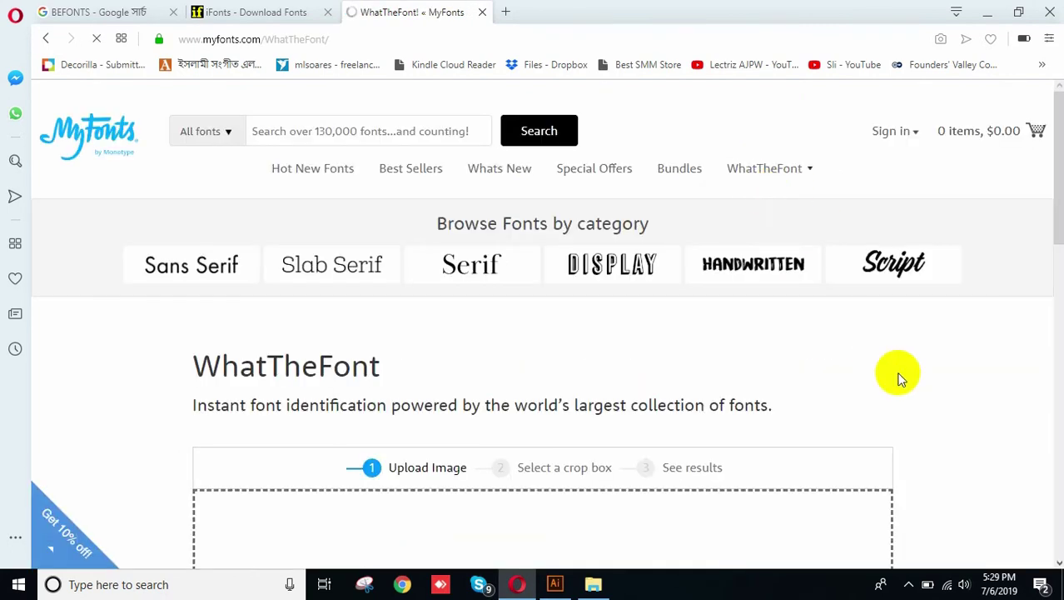
scroll(899, 379, "down", 2)
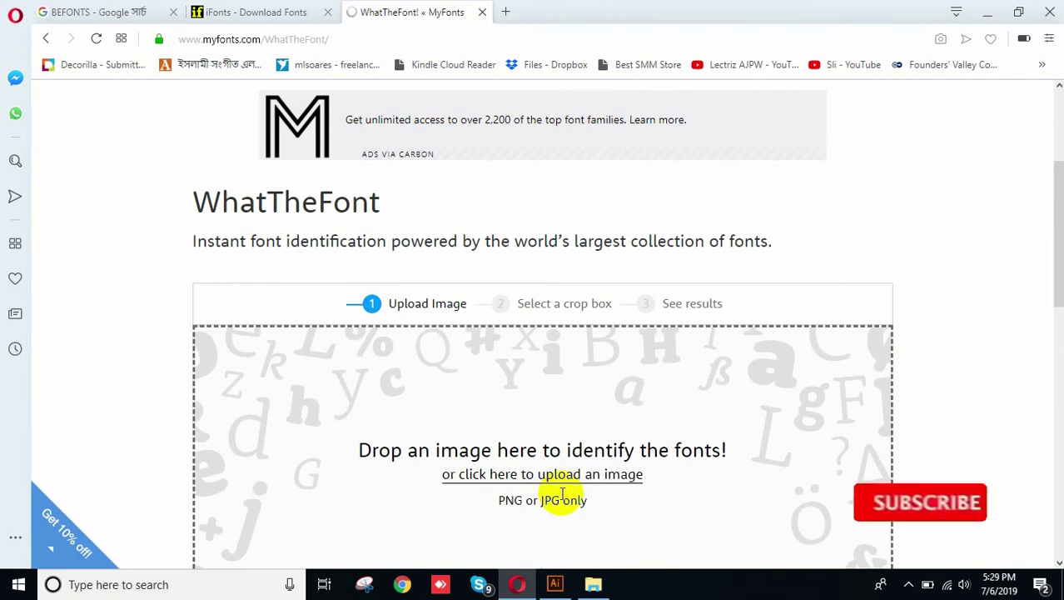
scroll(587, 454, "down", 1)
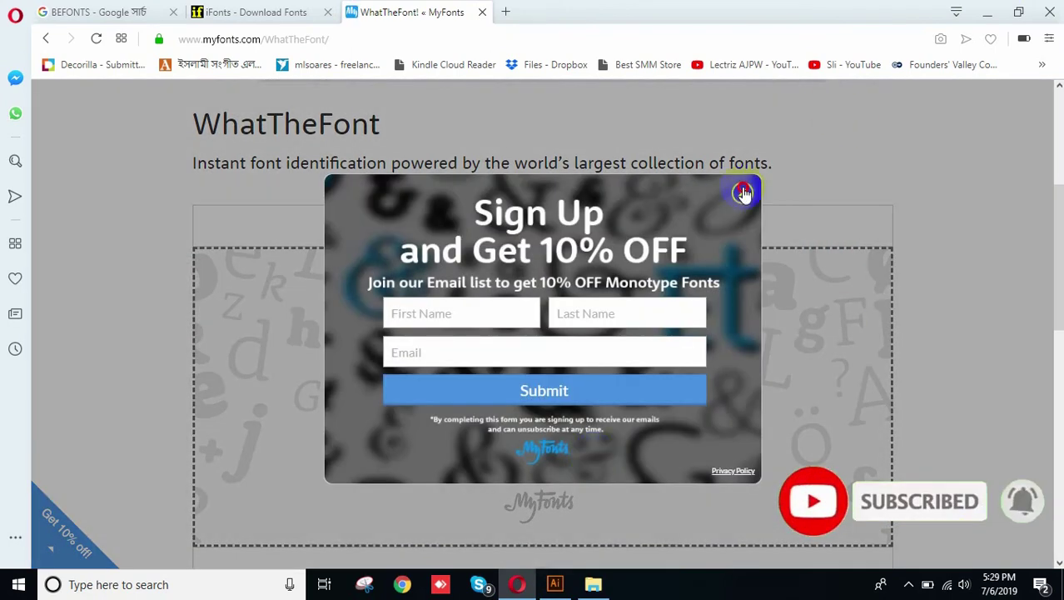
left_click(742, 192)
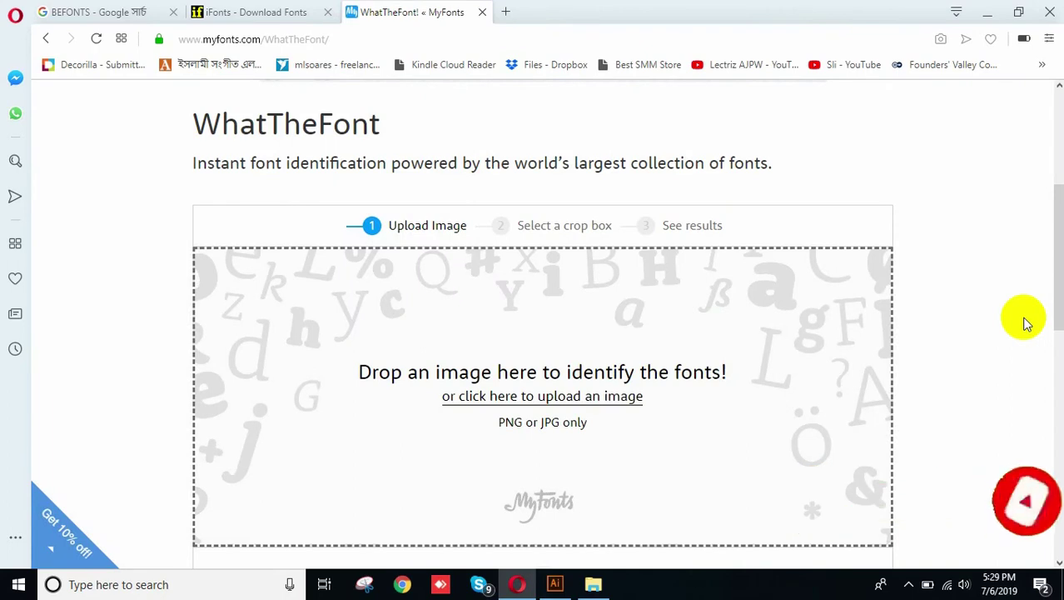
Look through the WhatTheFont sample images and the explanation of how it works.
scroll(1026, 323, "down", 3)
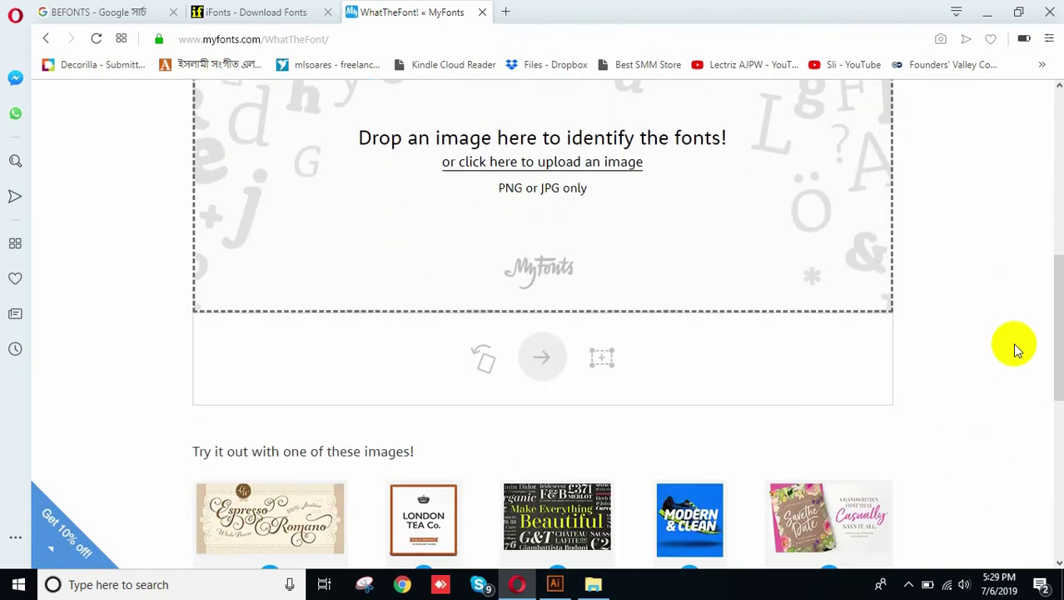
scroll(1014, 349, "down", 1)
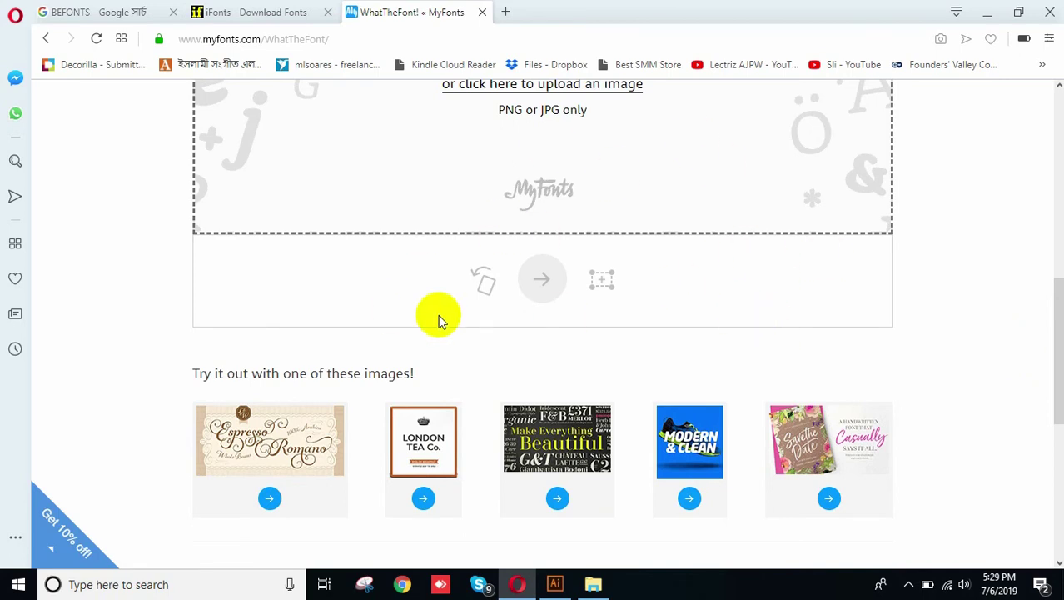
scroll(440, 319, "down", 4)
scroll(465, 354, "down", 2)
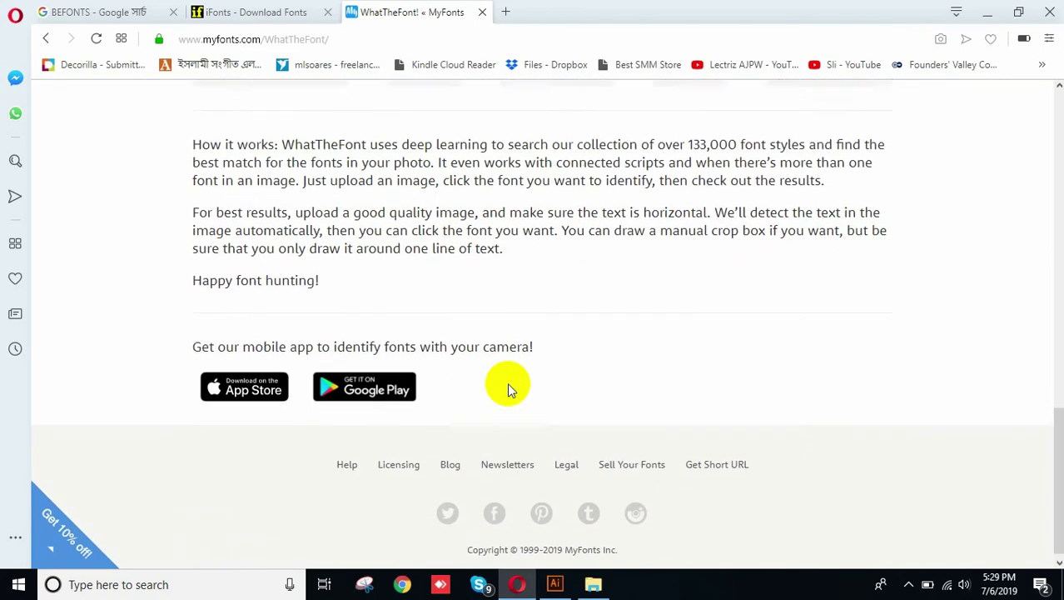
Check the font type choices beside the MyFonts search field and return to the MyFonts home page.
scroll(510, 380, "up", 10)
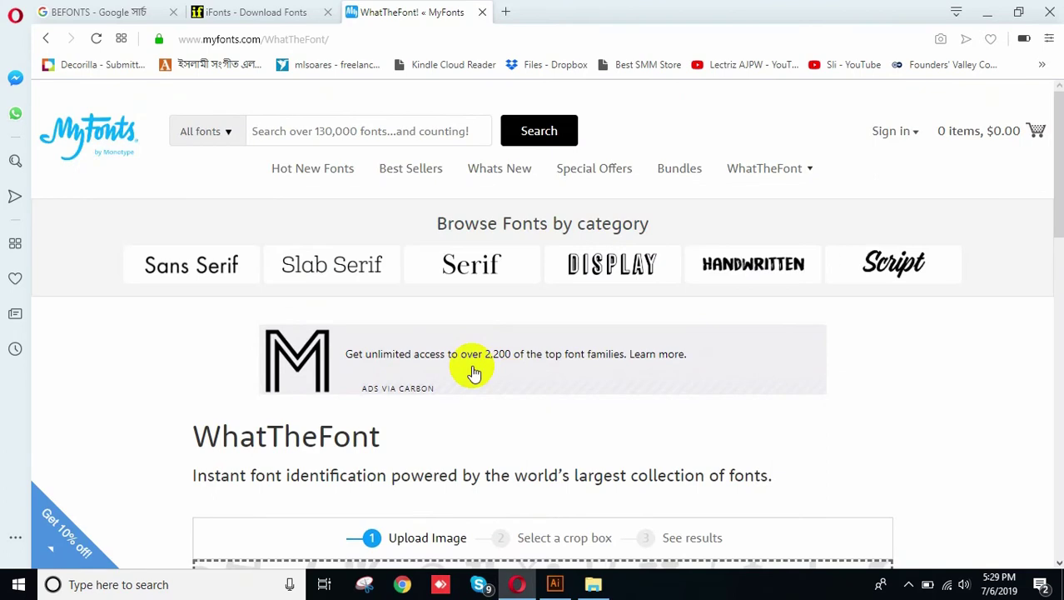
left_click(207, 133)
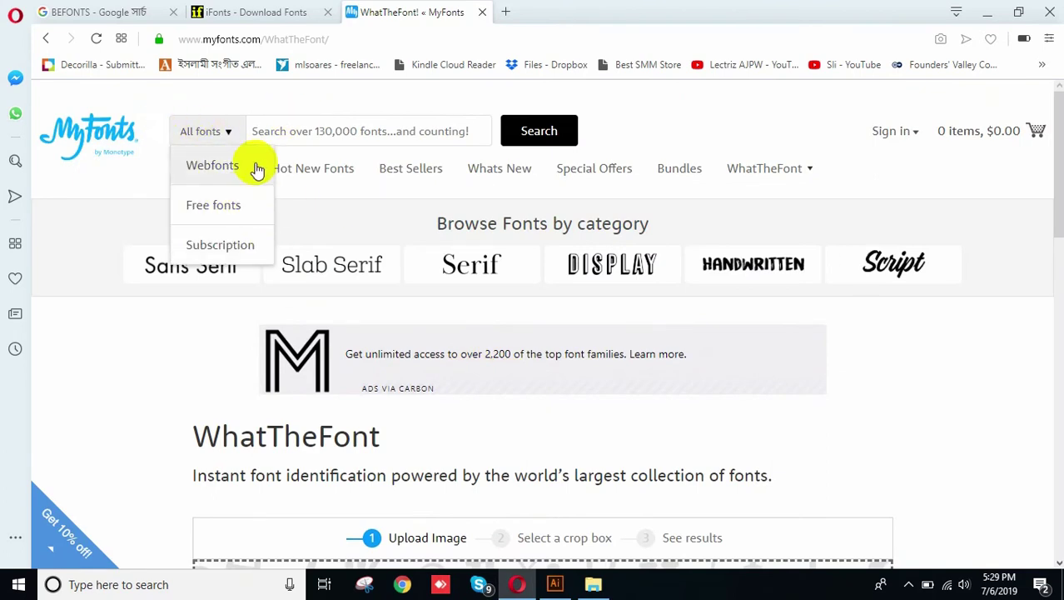
left_click(112, 133)
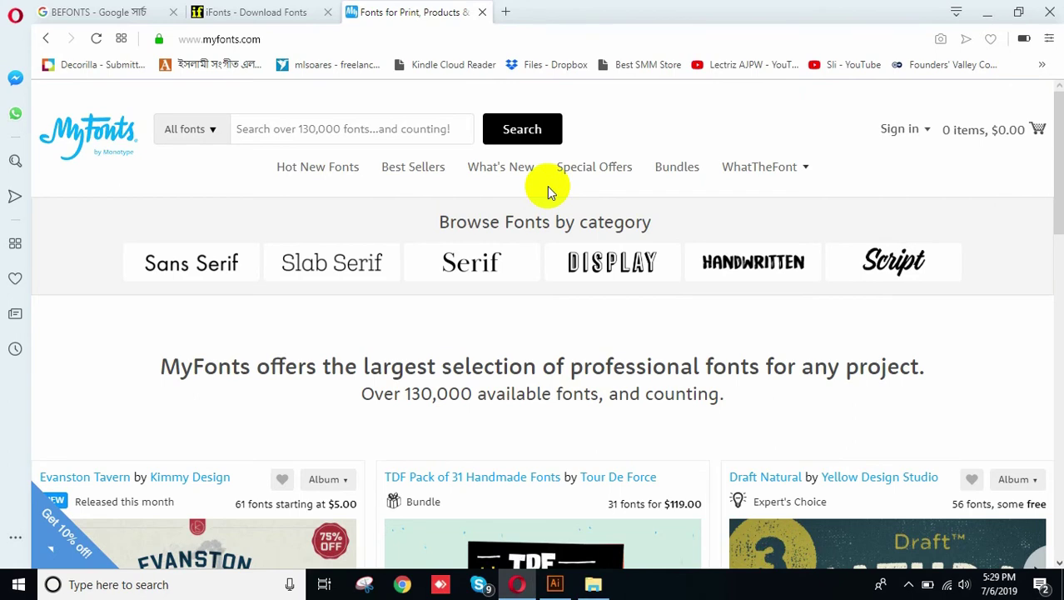
Open the MyFonts Best Sellers list and look over the top-ranked fonts with their style counts and prices.
left_click(406, 173)
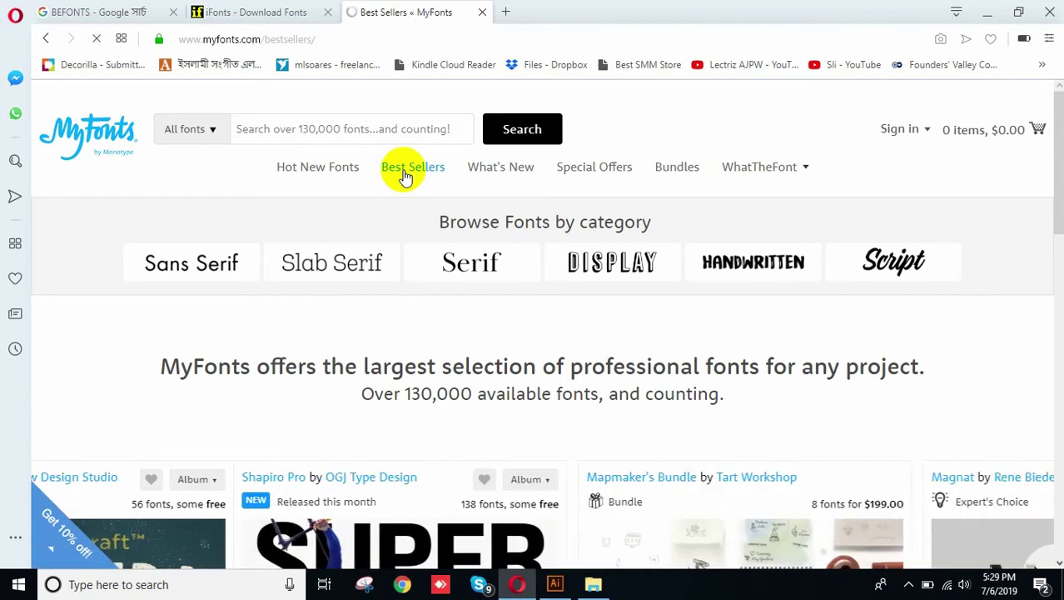
scroll(214, 290, "down", 3)
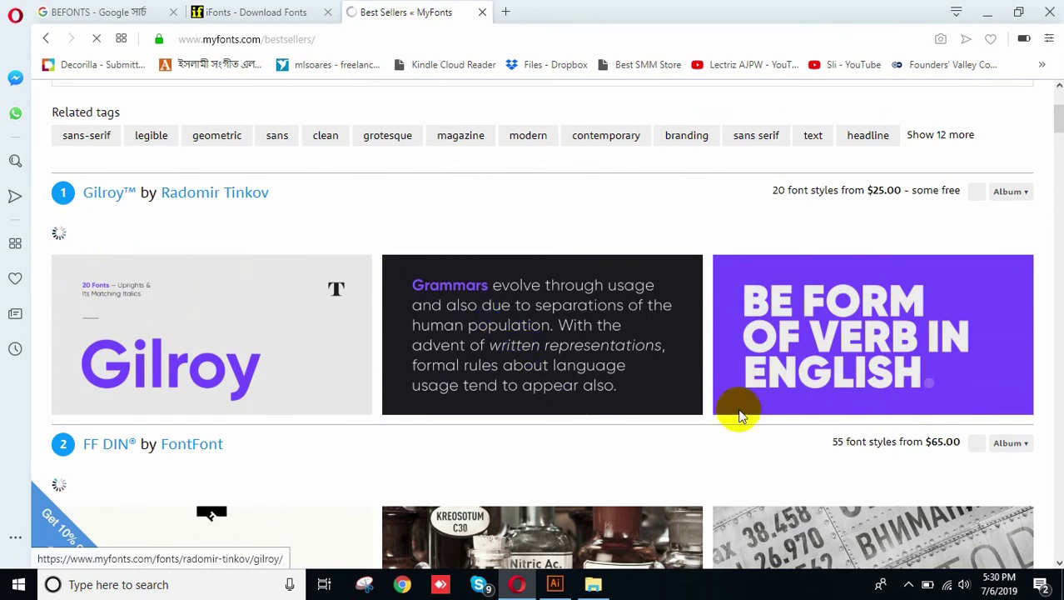
scroll(870, 337, "down", 1)
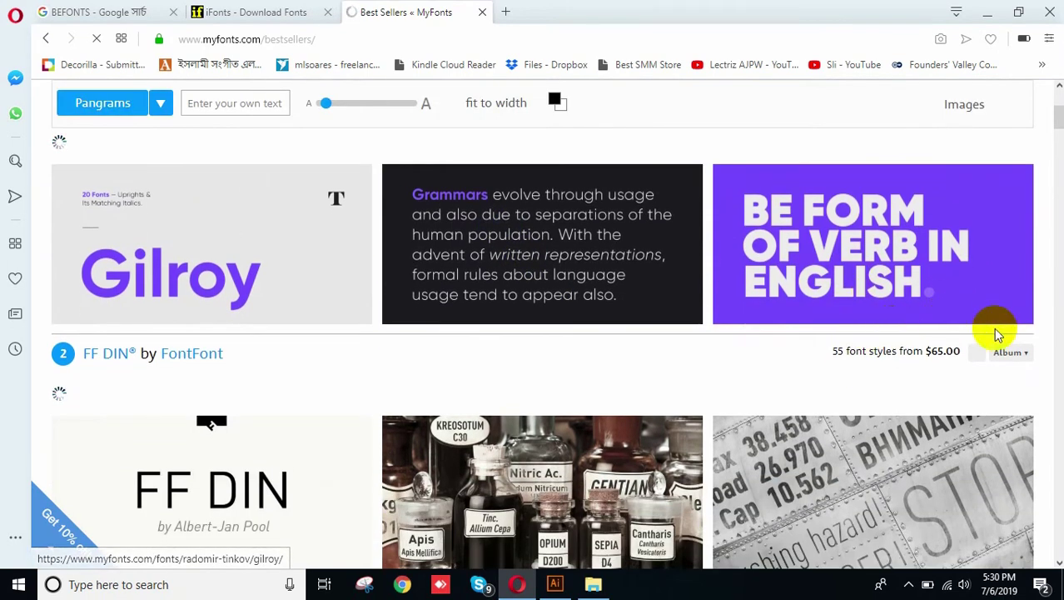
scroll(879, 273, "down", 1)
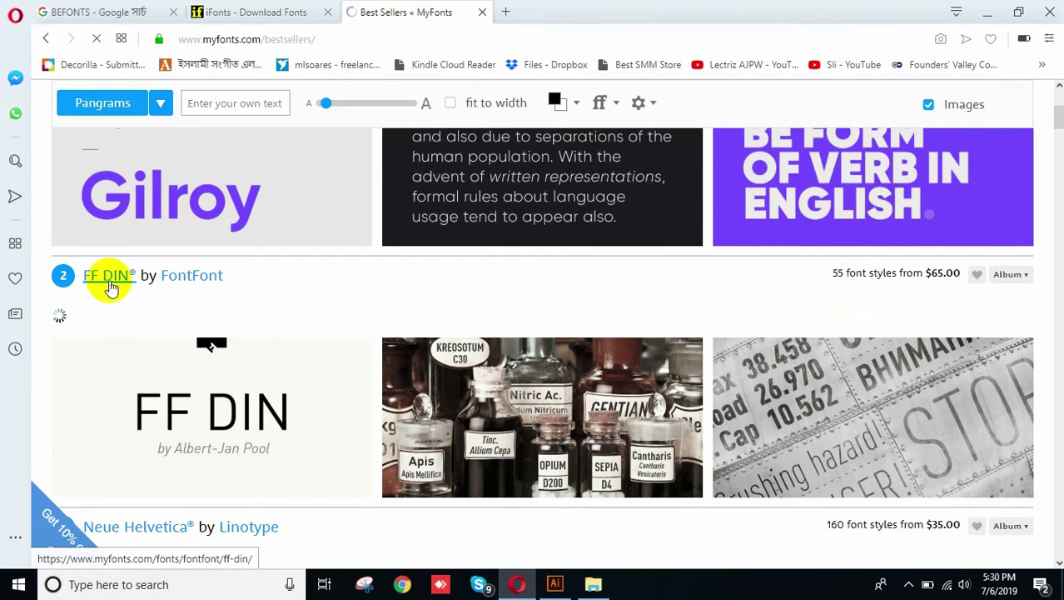
scroll(871, 317, "down", 1)
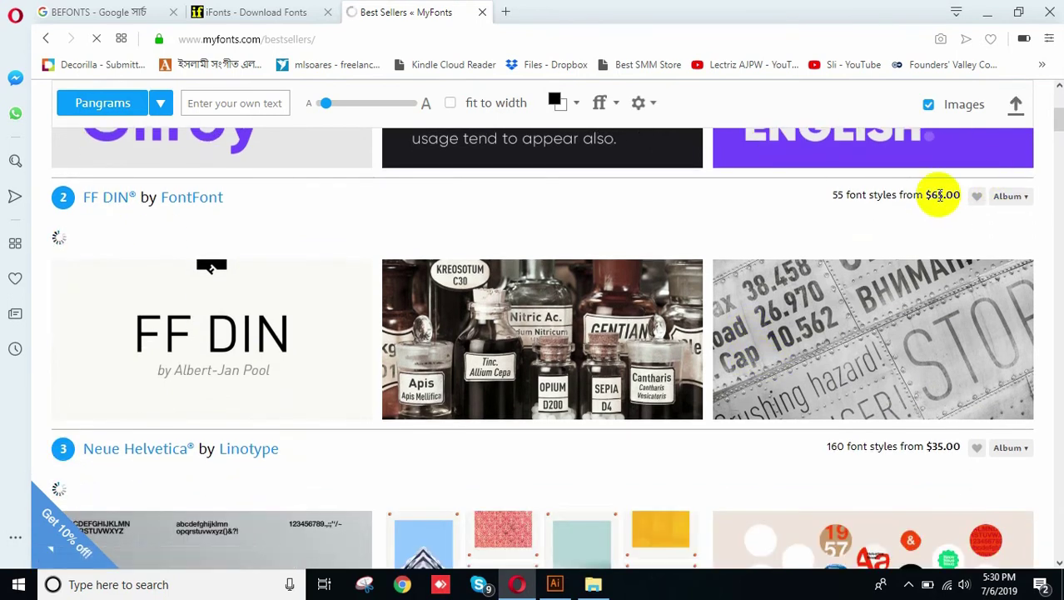
scroll(946, 192, "down", 1)
scroll(945, 204, "up", 2)
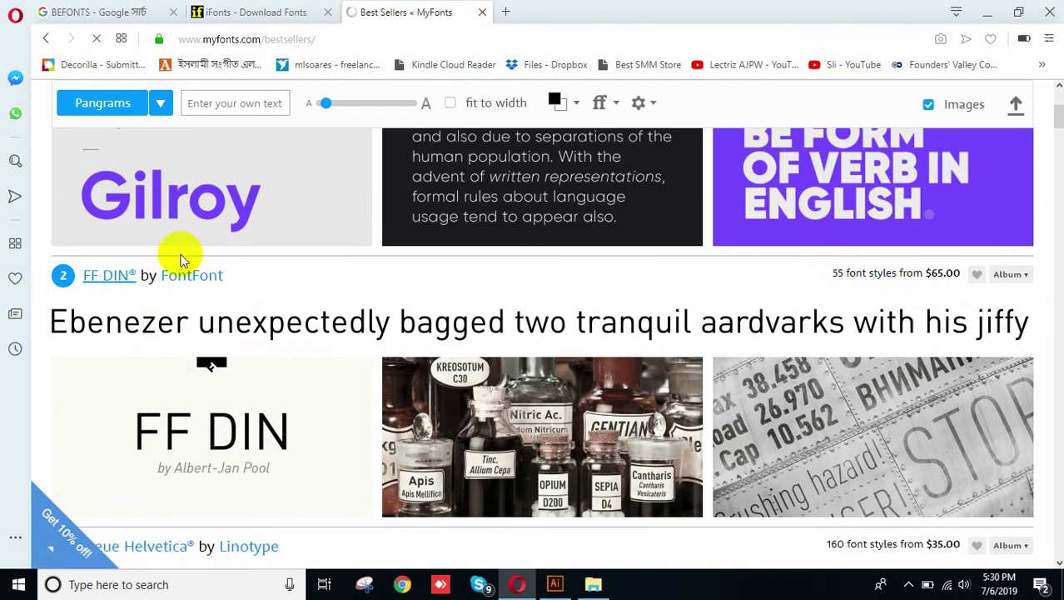
left_click_drag(883, 276, 885, 309)
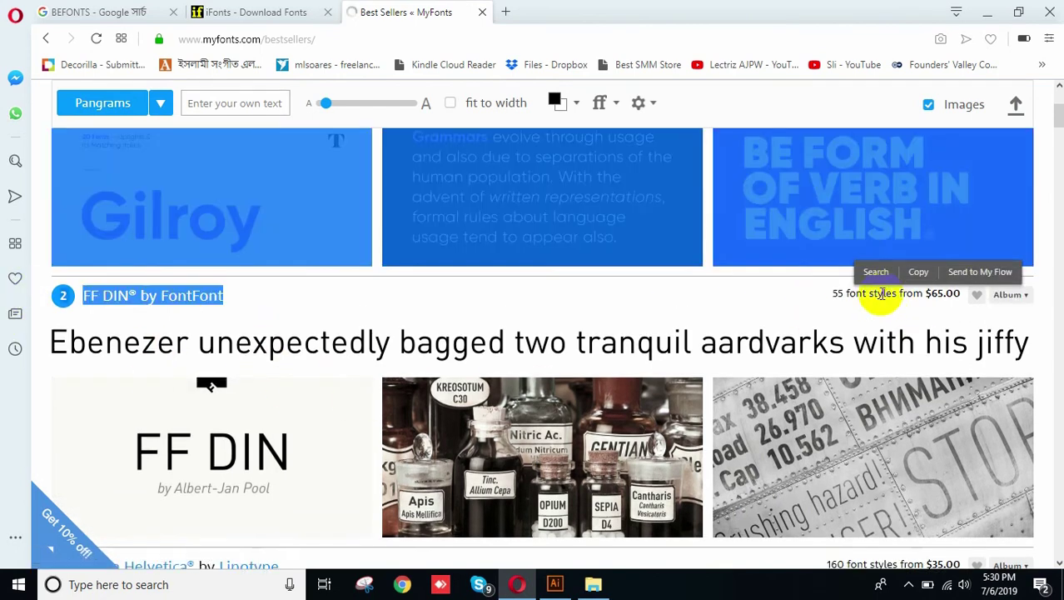
left_click(881, 293)
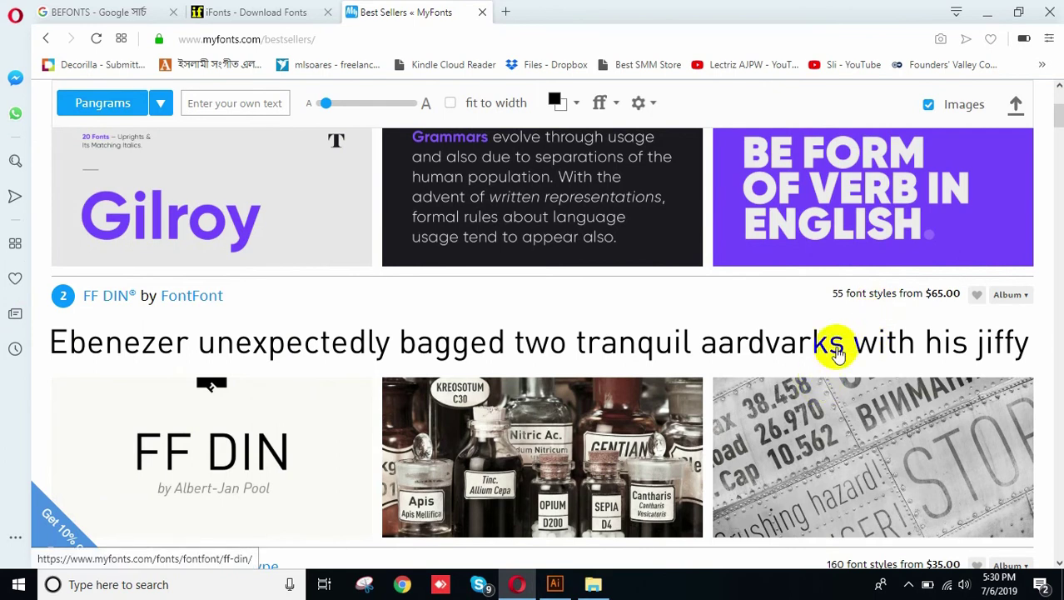
Compare the previews and prices of Gilroy, FF DIN and Neue Helvetica in the Best Sellers list.
scroll(833, 400, "down", 3)
scroll(839, 328, "down", 2)
scroll(962, 316, "up", 5)
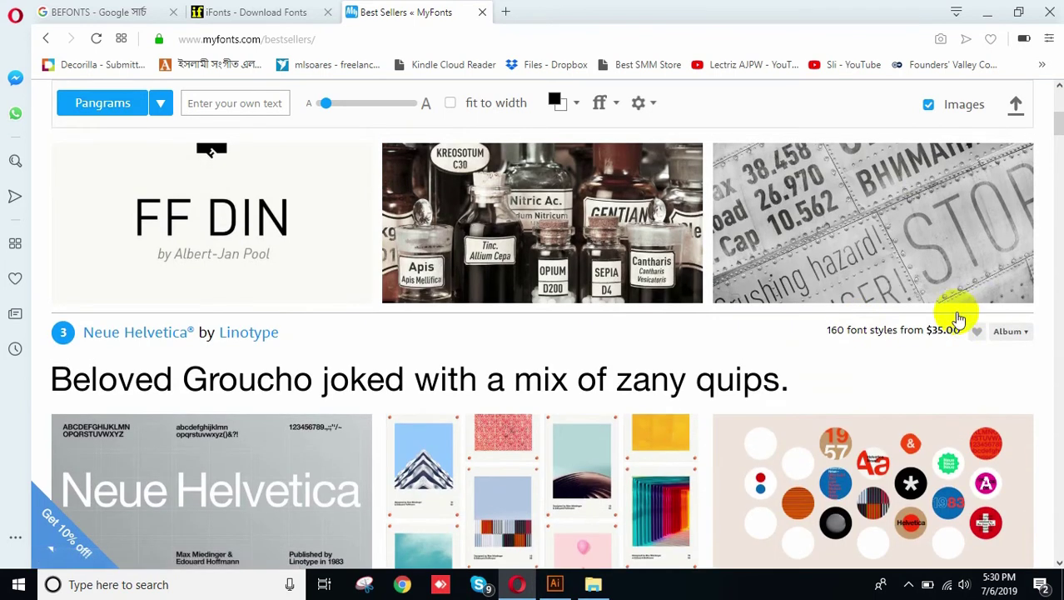
scroll(332, 299, "down", 2)
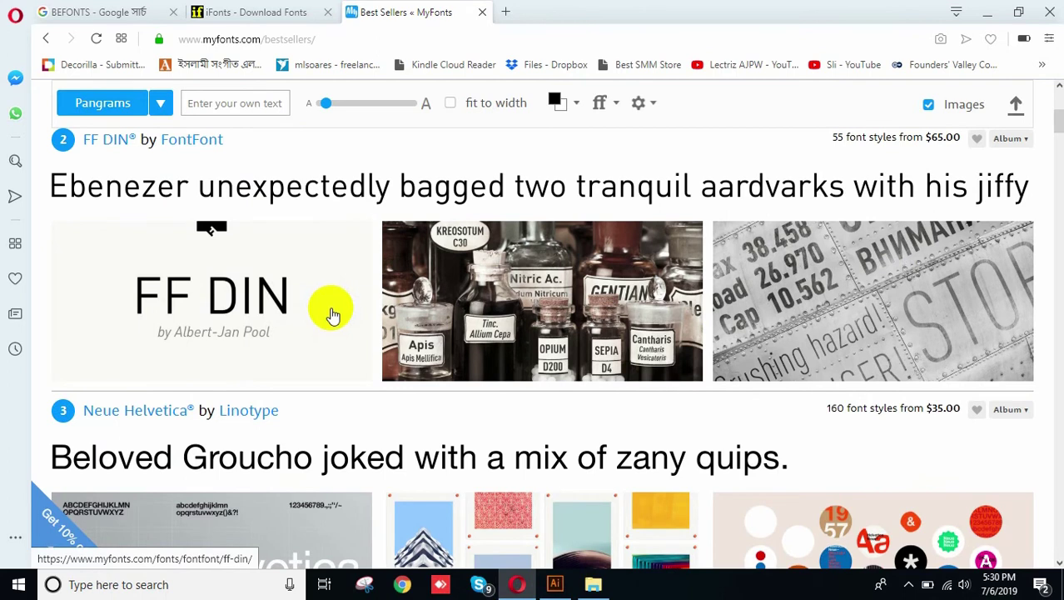
scroll(330, 325, "down", 1)
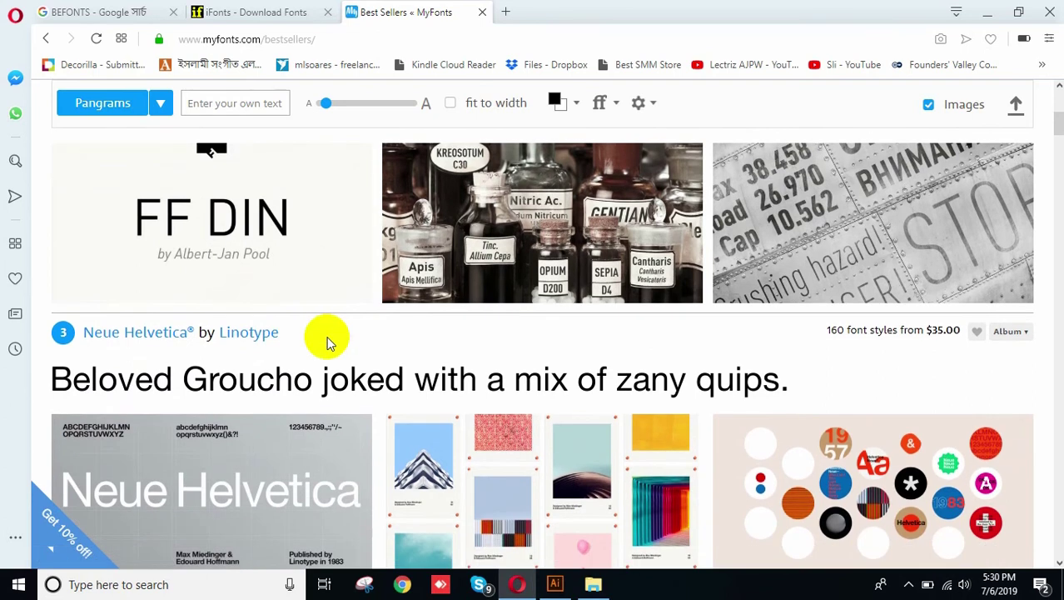
scroll(328, 339, "up", 6)
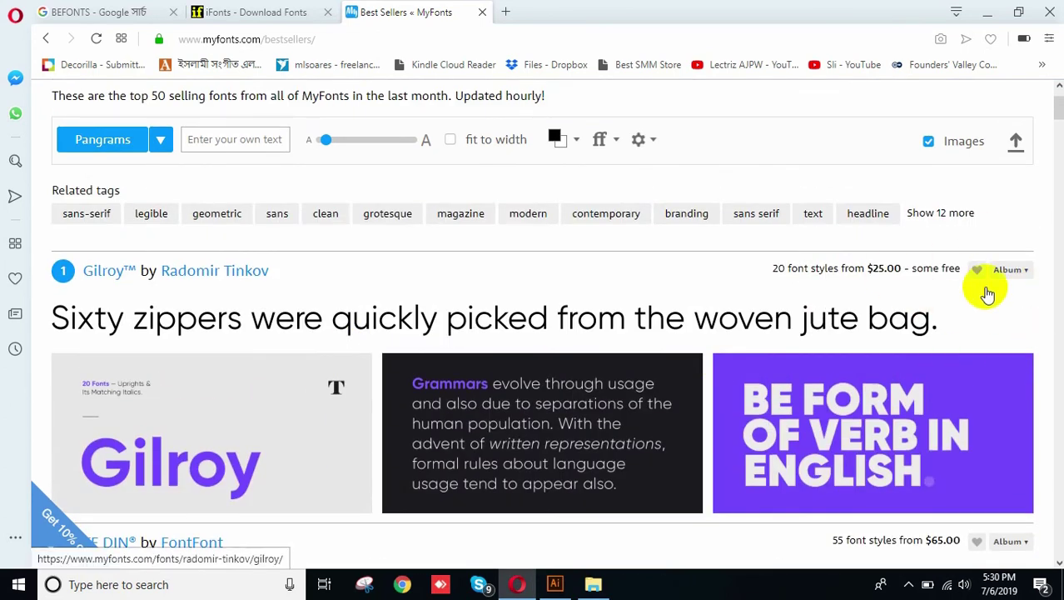
scroll(331, 274, "down", 1)
scroll(332, 275, "down", 2)
scroll(209, 280, "up", 3)
Copy the font name Gilroy from the MyFonts Best Sellers list and search iFonts for it.
left_click_drag(86, 279, 124, 273)
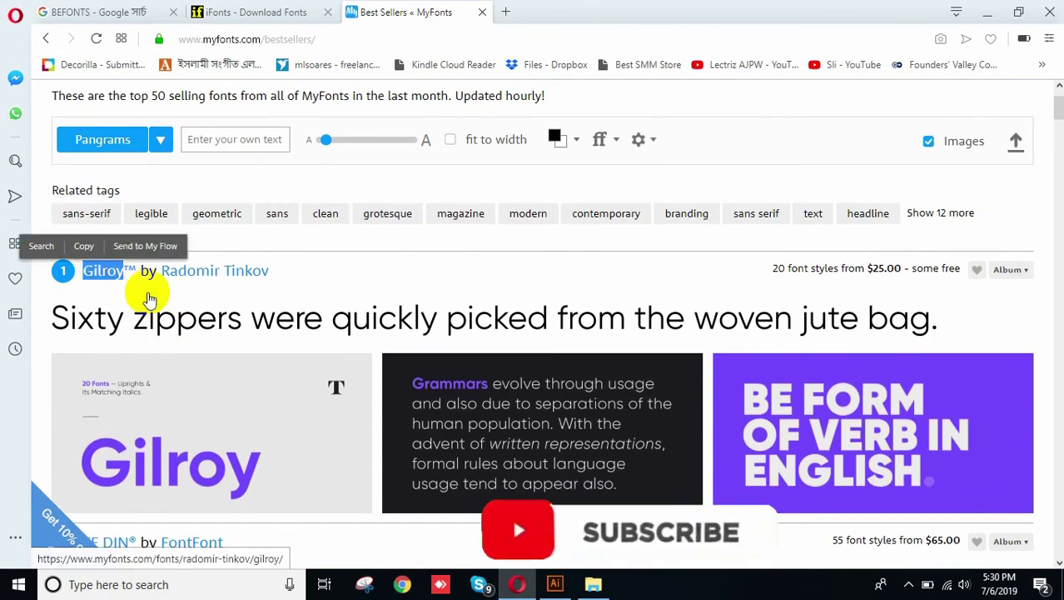
key("ctrl+c")
left_click(242, 11)
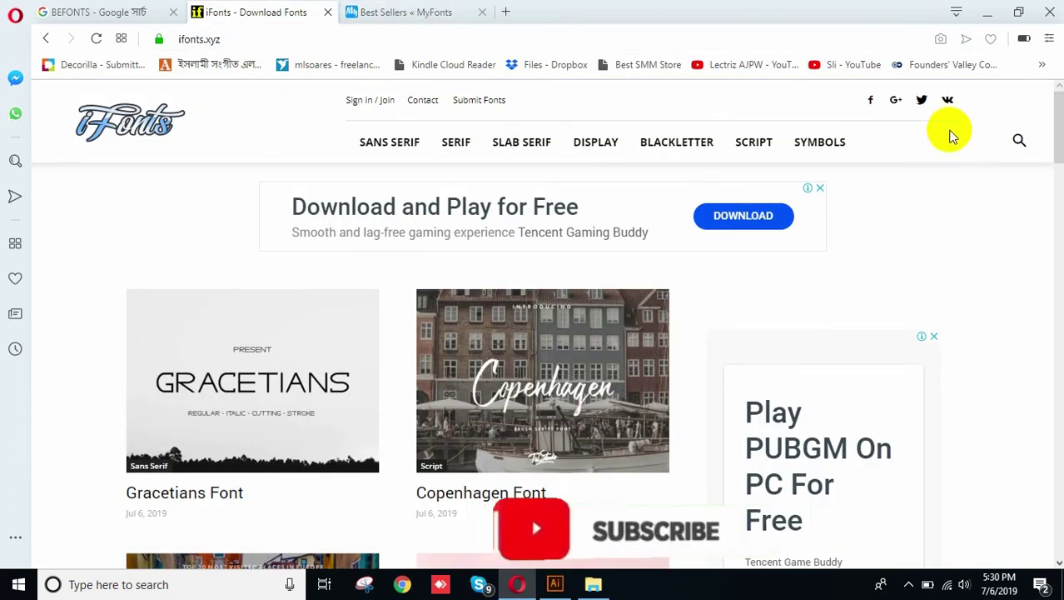
left_click(1019, 141)
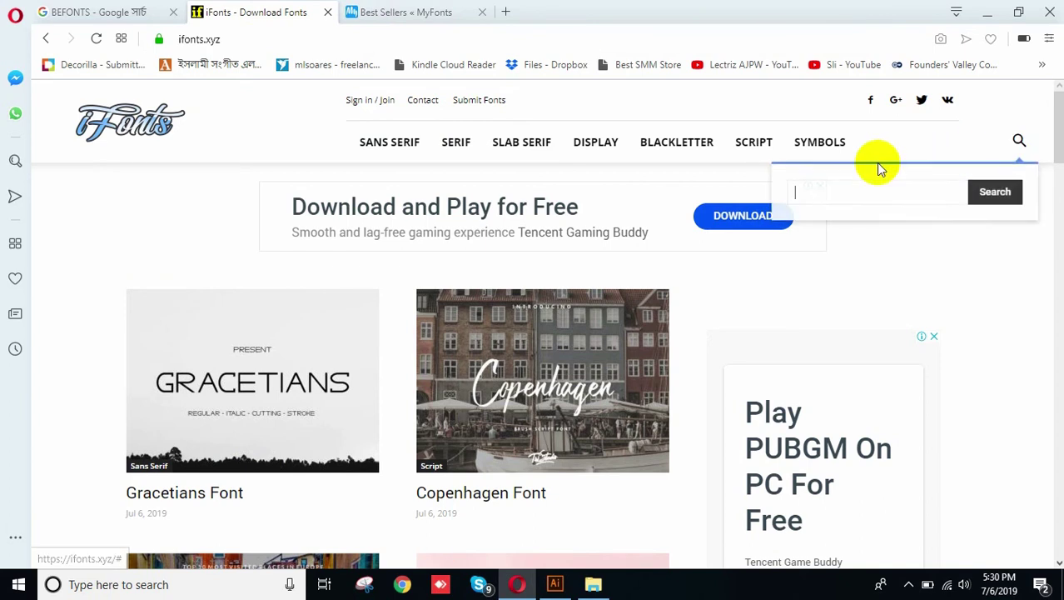
key("ctrl+v")
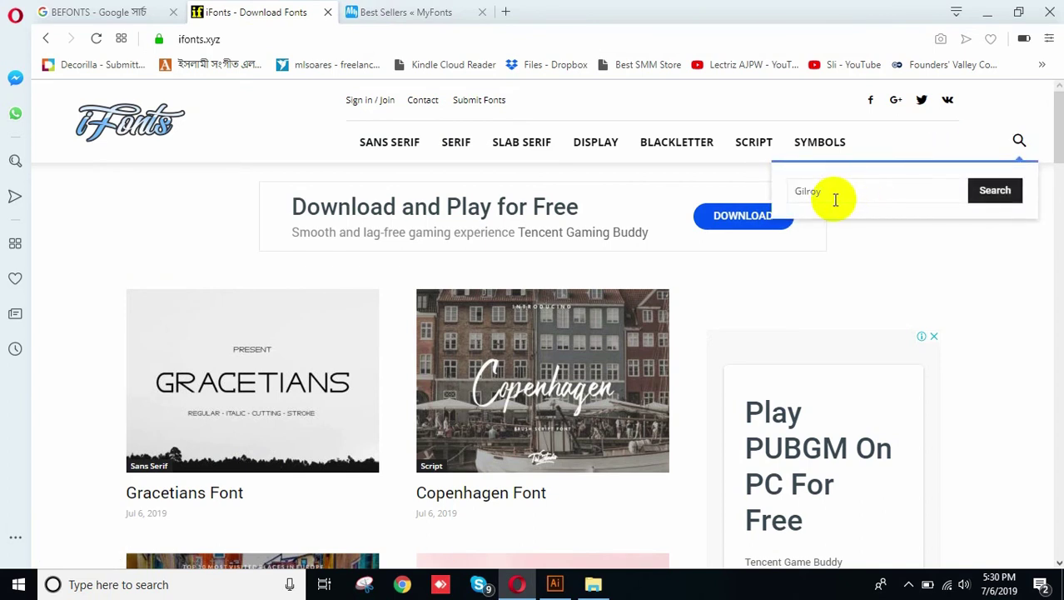
key("Return")
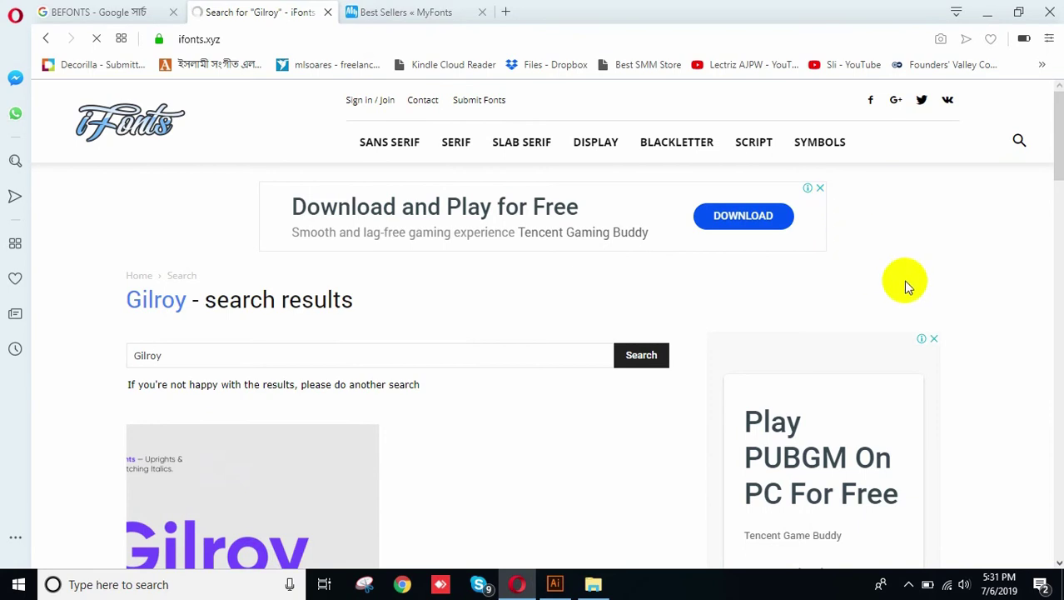
scroll(912, 284, "down", 1)
scroll(912, 284, "down", 2)
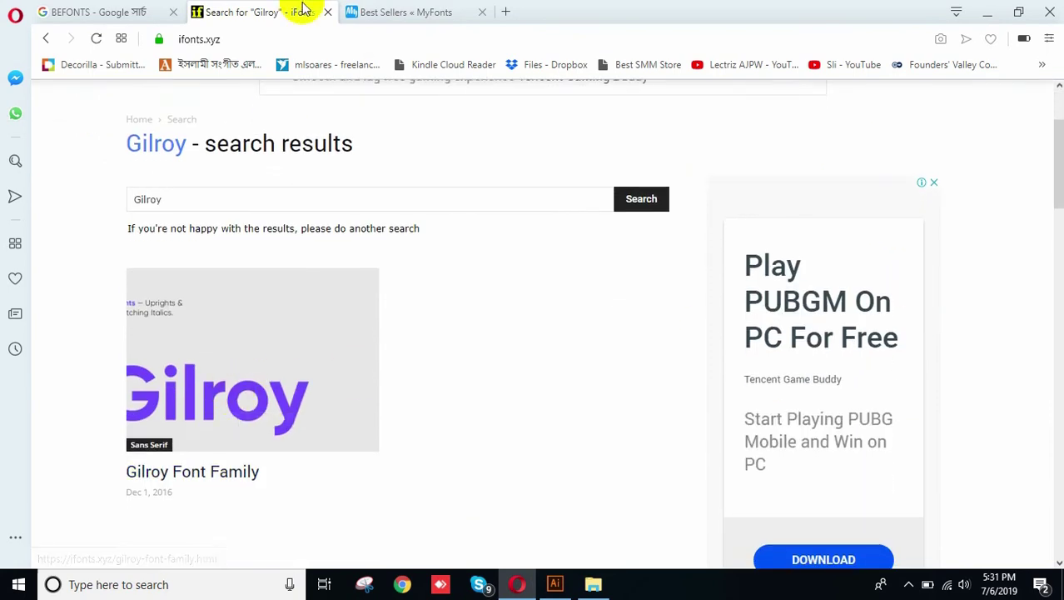
Return to the MyFonts Best Sellers page and check the price listed for Gilroy.
left_click(419, 10)
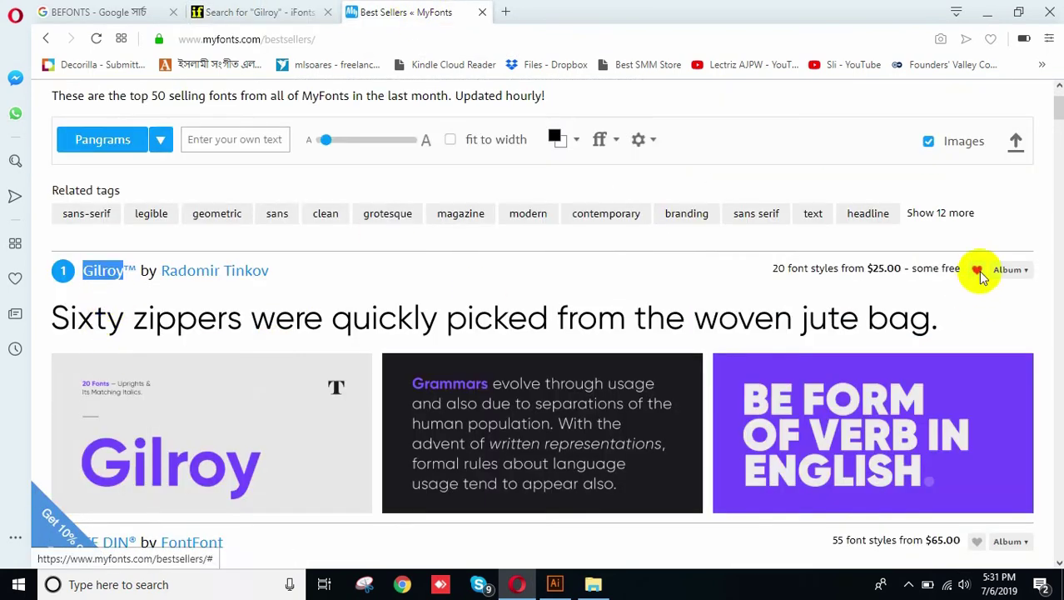
left_click(878, 266)
scroll(876, 265, "up", 1)
scroll(875, 264, "down", 1)
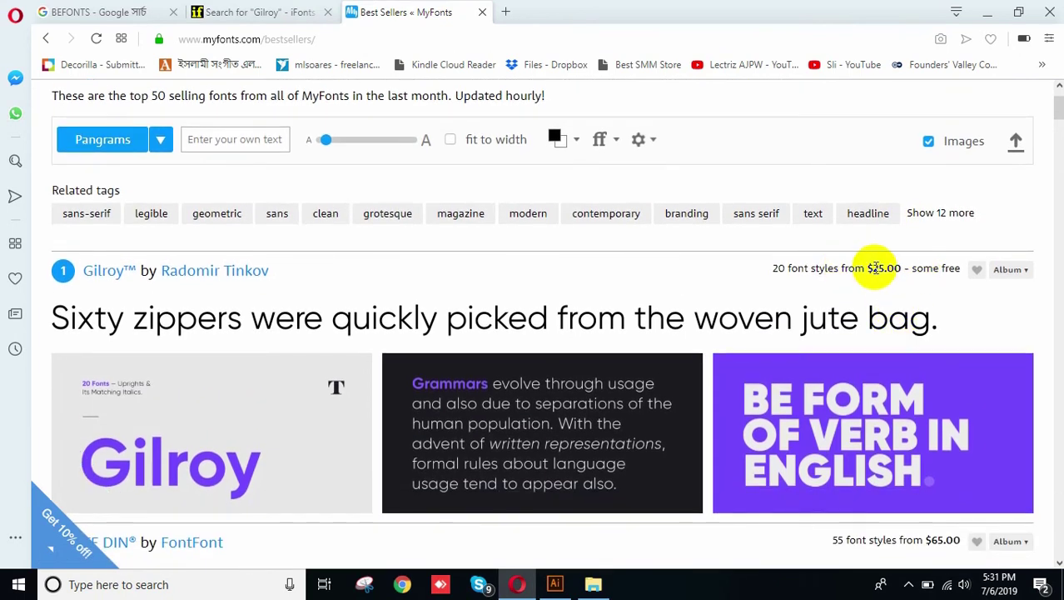
scroll(883, 267, "up", 2)
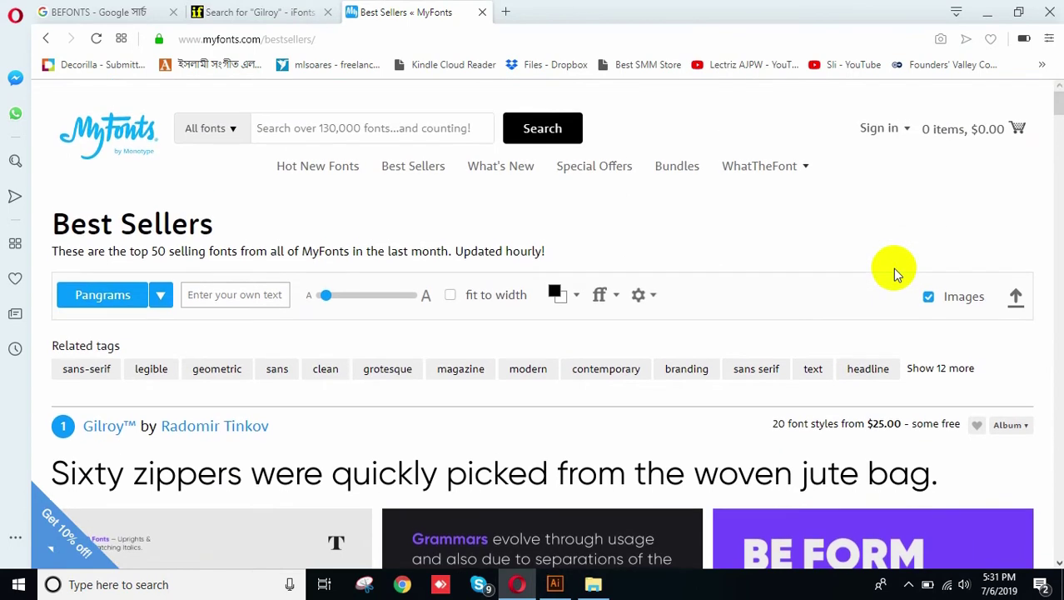
scroll(896, 273, "down", 1)
Open the Gilroy Font Family page from the iFonts search results and follow its Gfxfile.com download link.
left_click(299, 11)
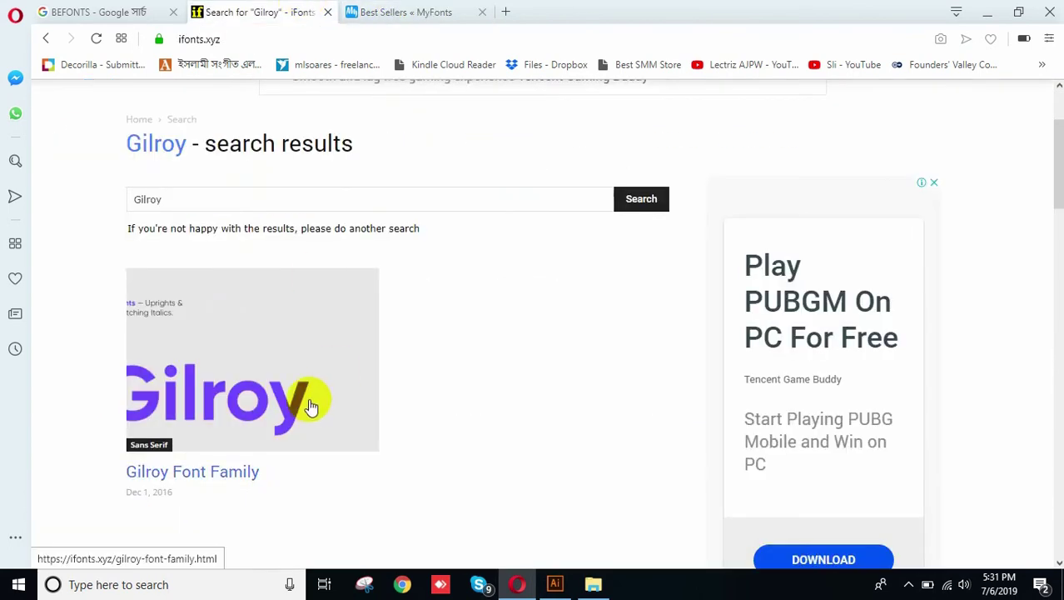
left_click(251, 385)
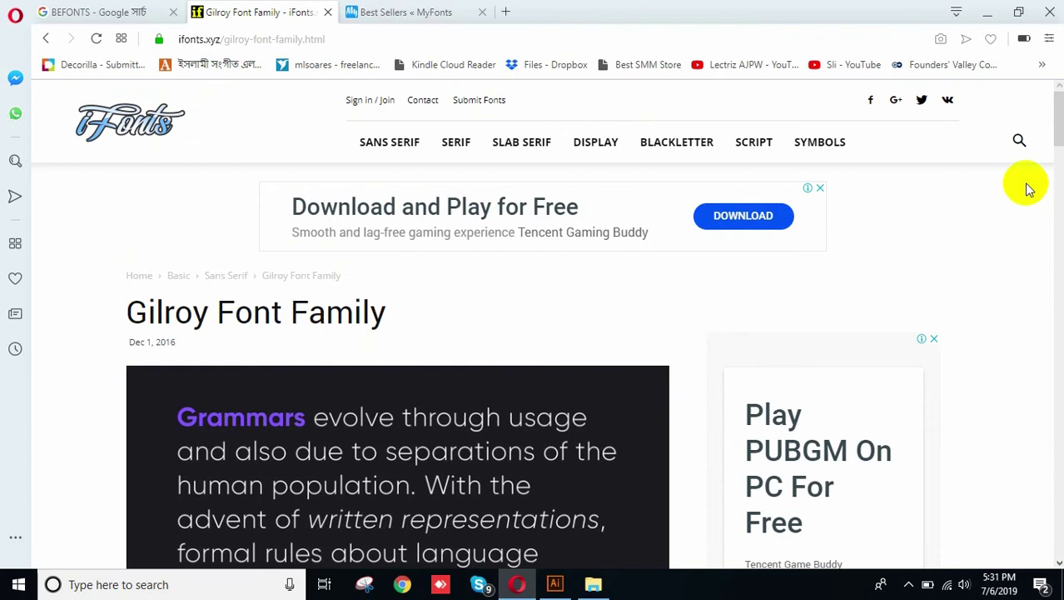
scroll(941, 310, "down", 5)
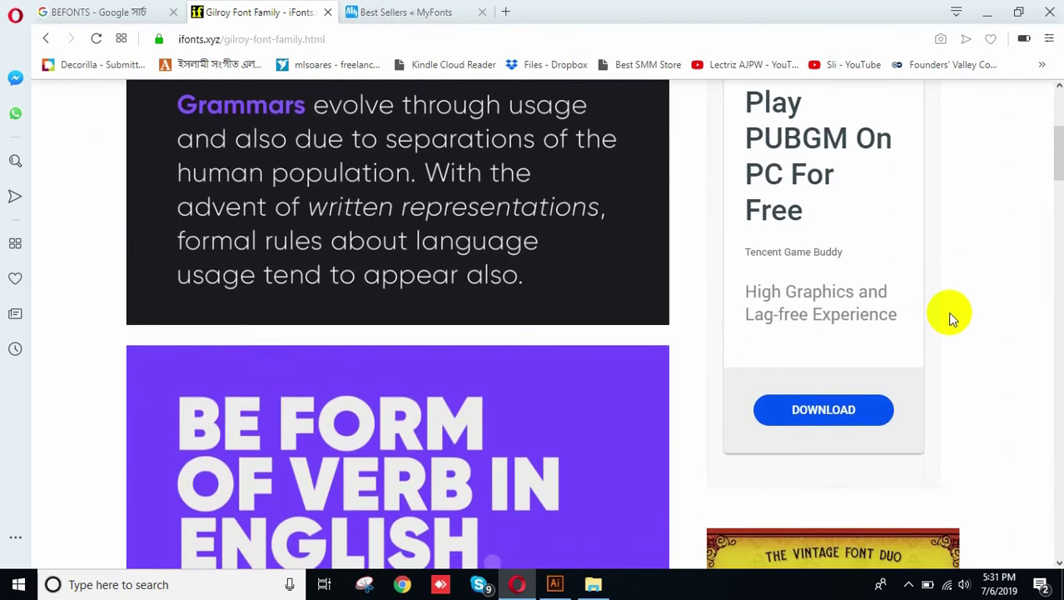
scroll(952, 316, "down", 2)
scroll(952, 316, "down", 2)
scroll(954, 319, "down", 10)
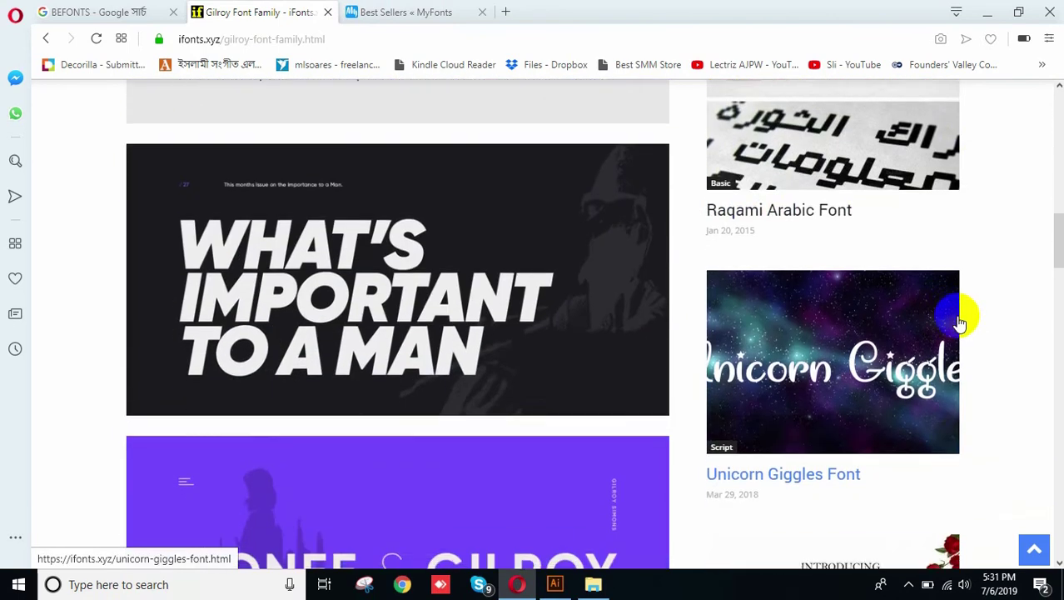
scroll(962, 319, "down", 5)
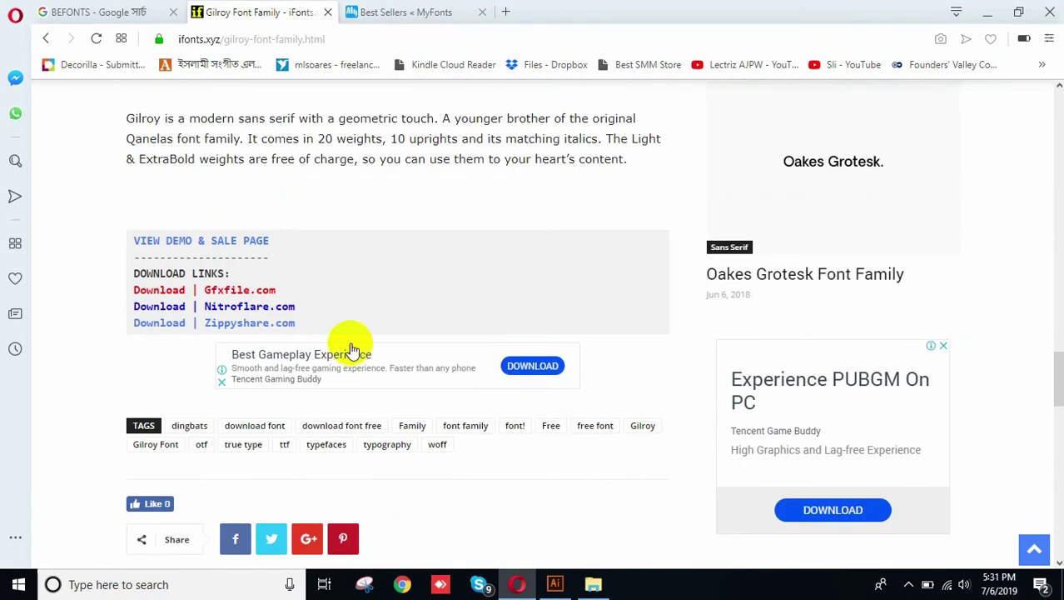
left_click(231, 293)
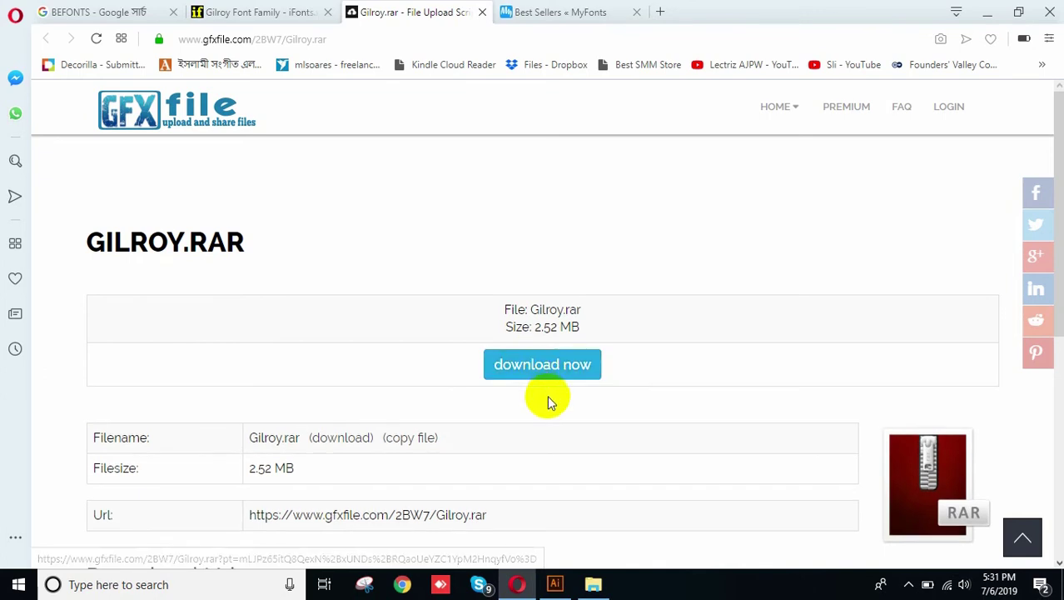
Try to start the Gilroy.rar download from Gfxfile, closing each extra page that pops up and retrying.
left_click(543, 364)
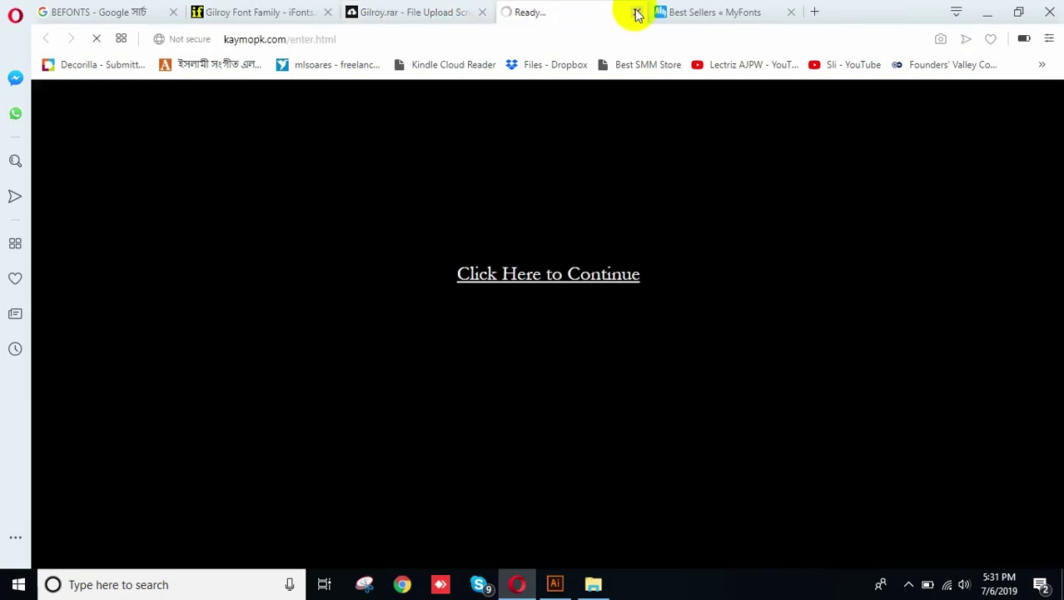
left_click(638, 11)
left_click(548, 371)
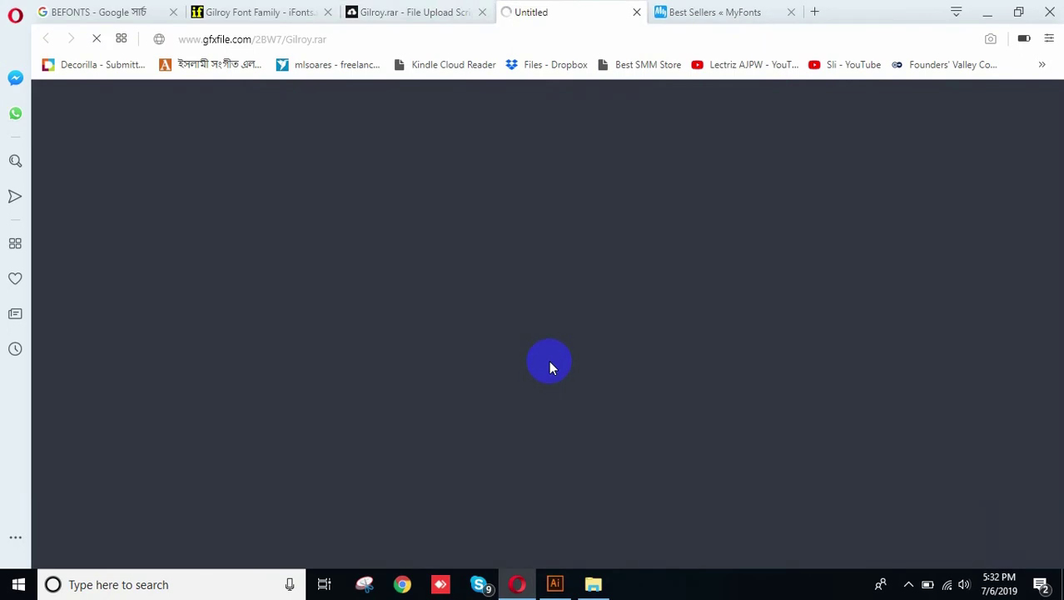
left_click(631, 13)
left_click(526, 366)
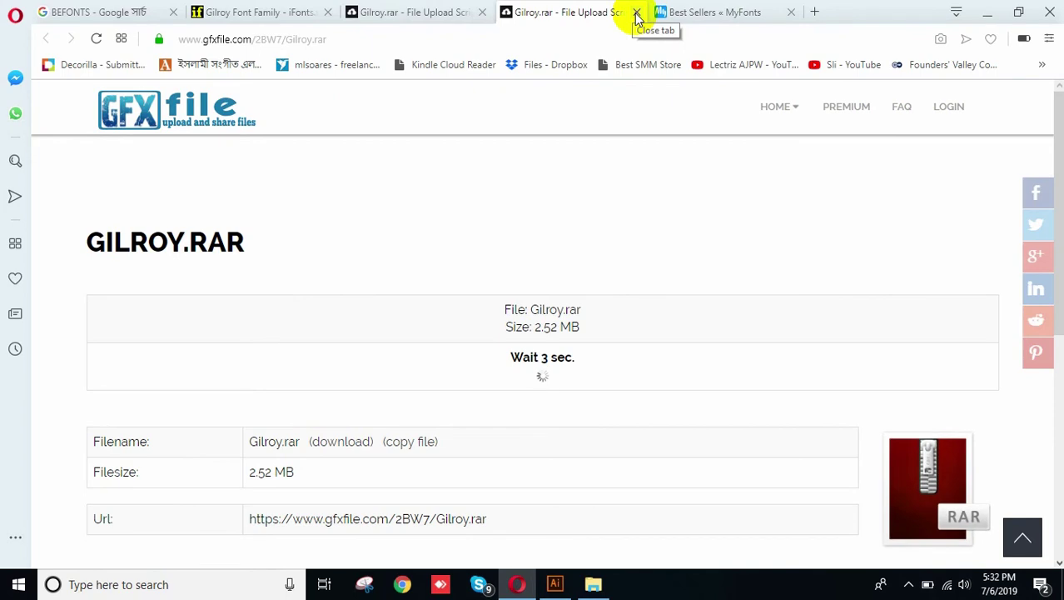
left_click(637, 13)
left_click(551, 363)
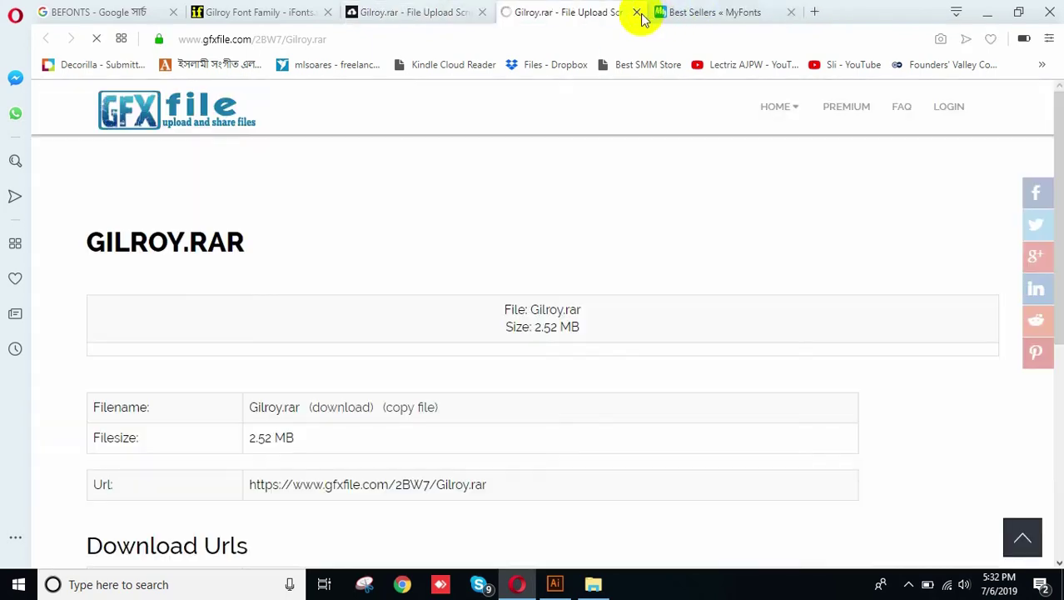
left_click(637, 13)
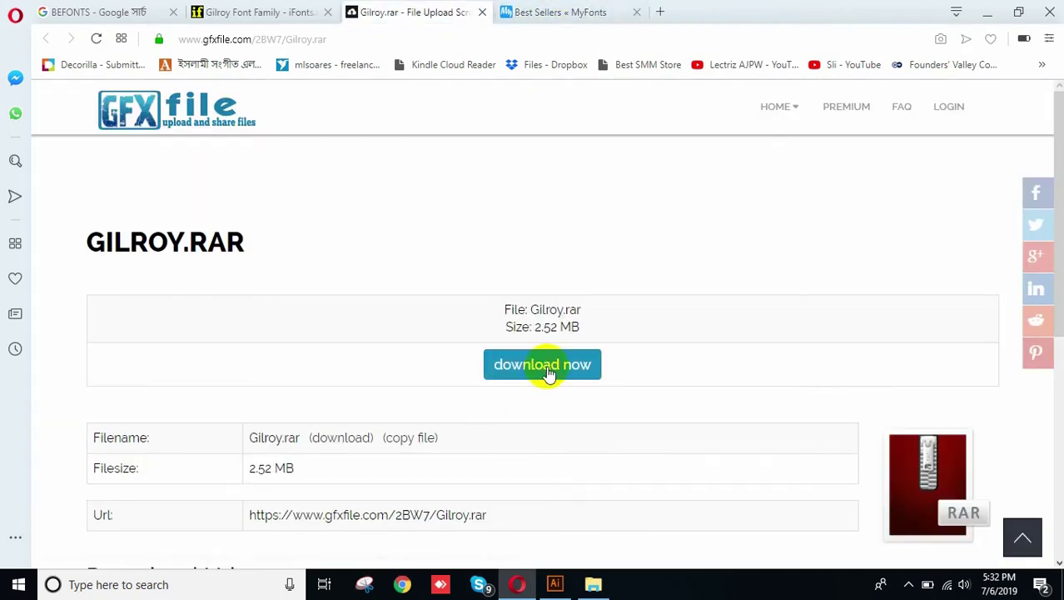
left_click(542, 364)
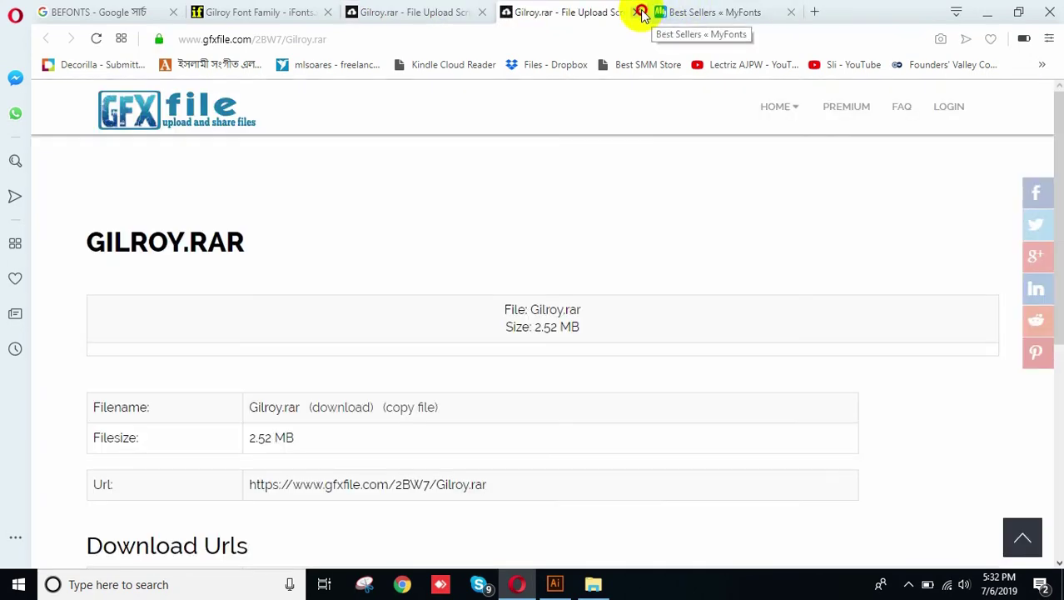
left_click(637, 14)
left_click(545, 352)
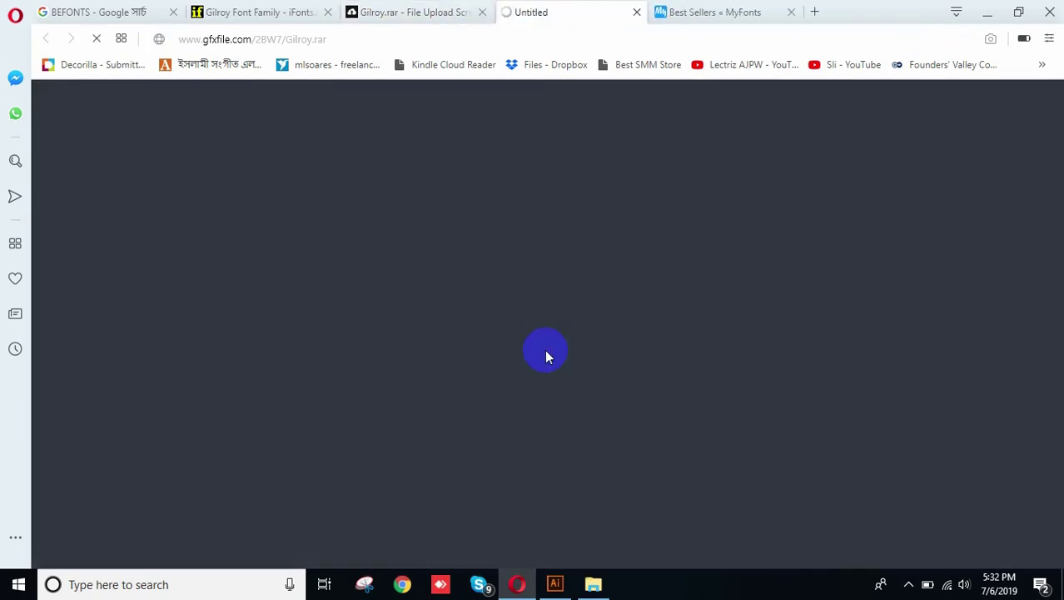
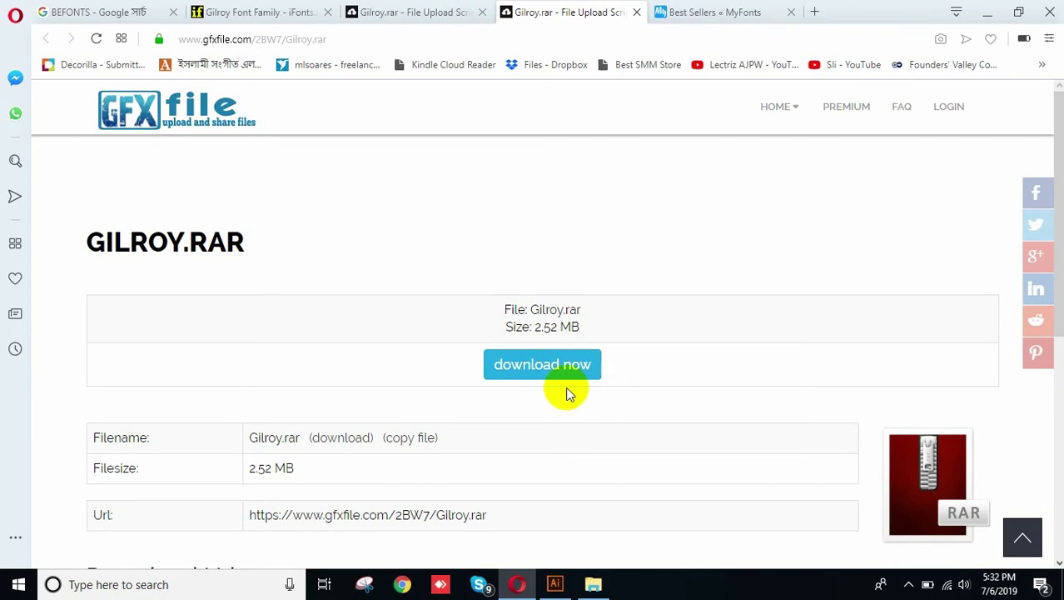
left_click(533, 370)
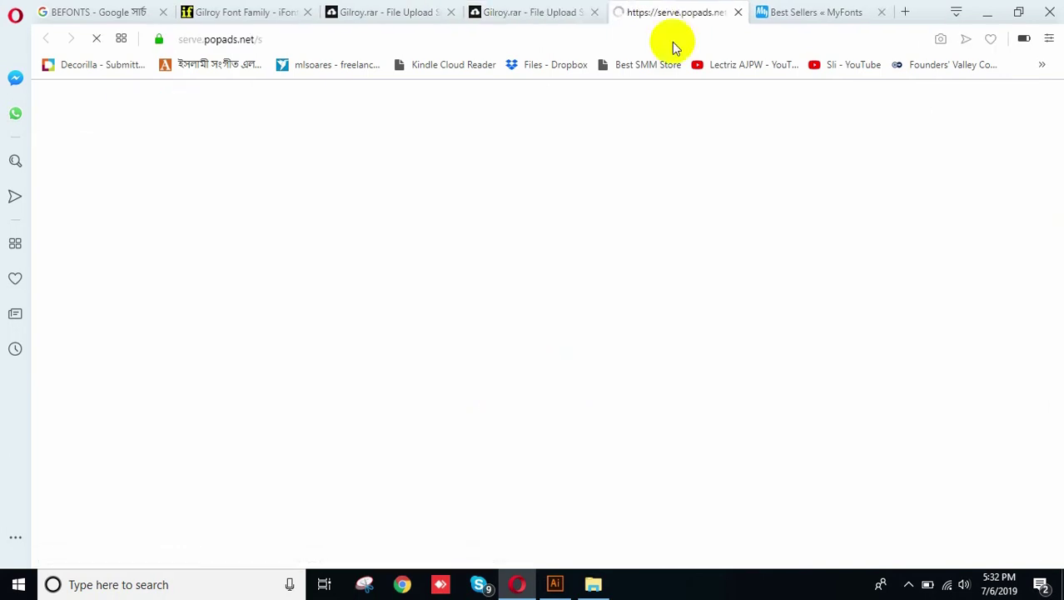
left_click(742, 14)
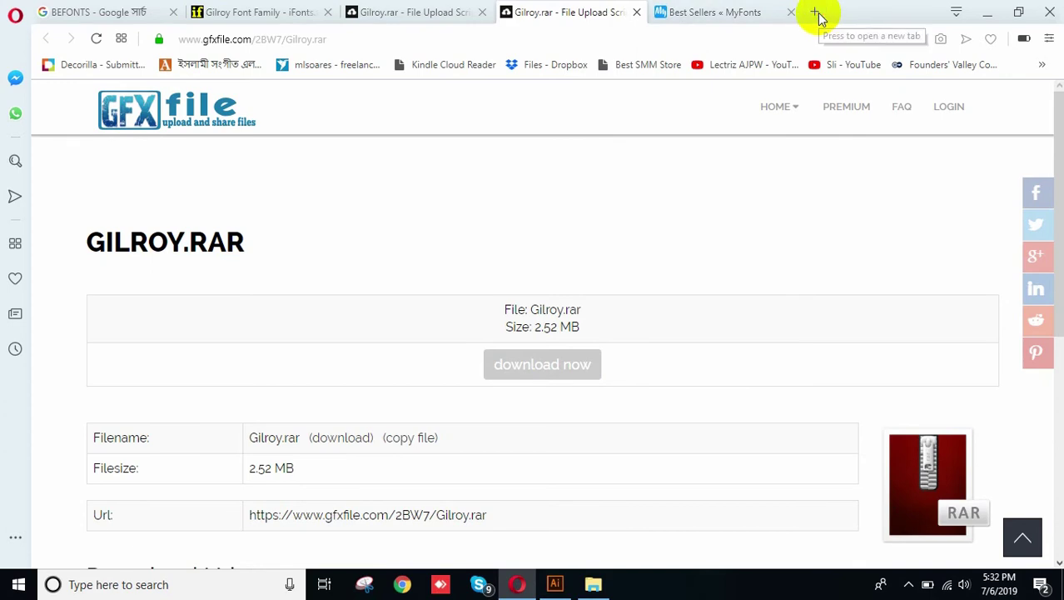
Search the web for getintopc in a new browser page and open the Get Into PC site from the results.
left_click(815, 12)
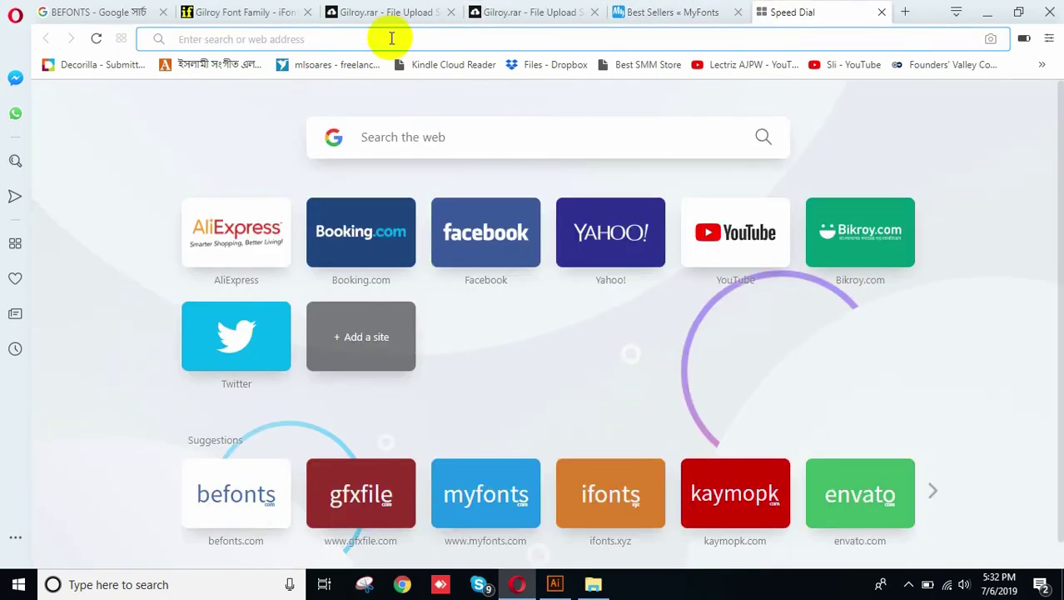
type("get")
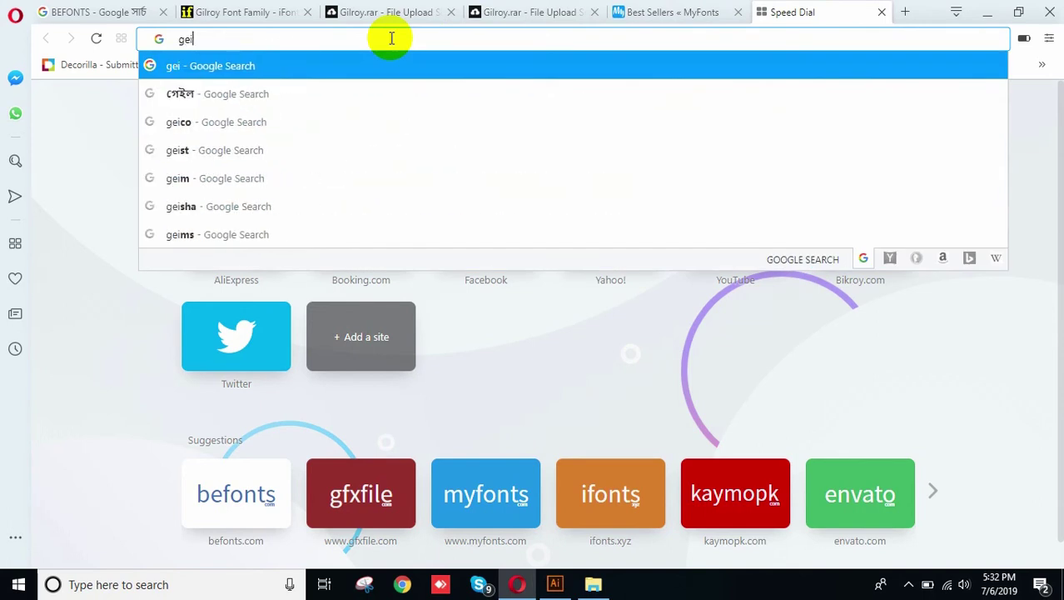
type("inop")
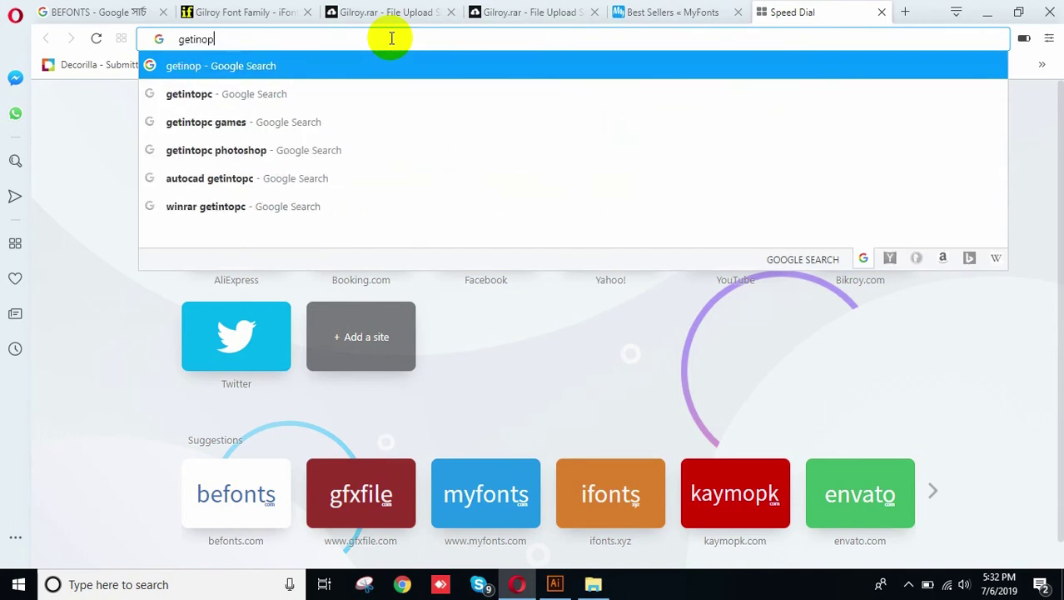
key("BackSpace")
key("BackSpace")
key("BackSpace")
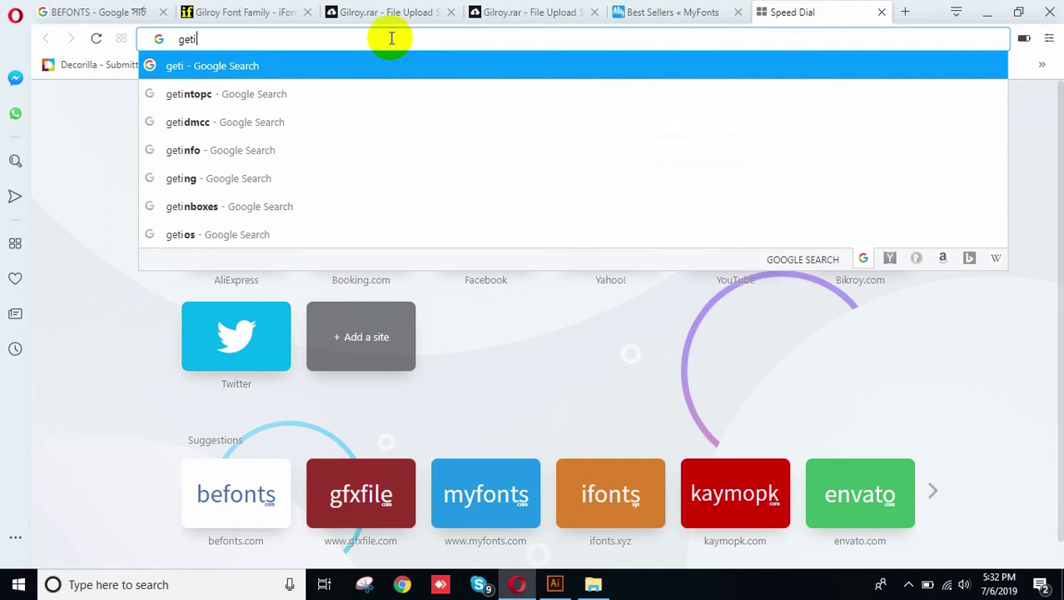
type("ntopc")
key("Return")
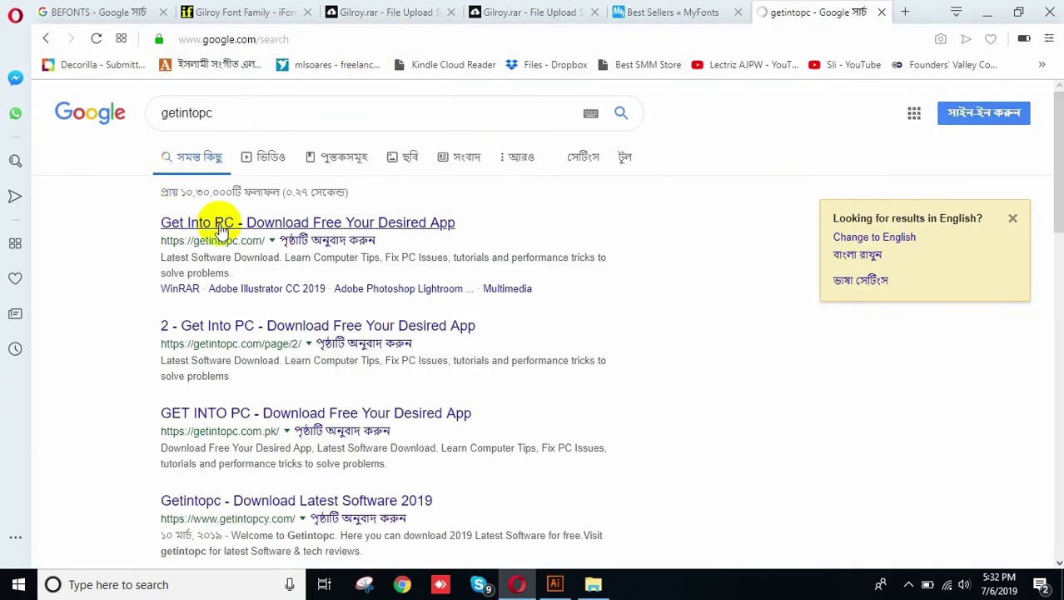
left_click(220, 223)
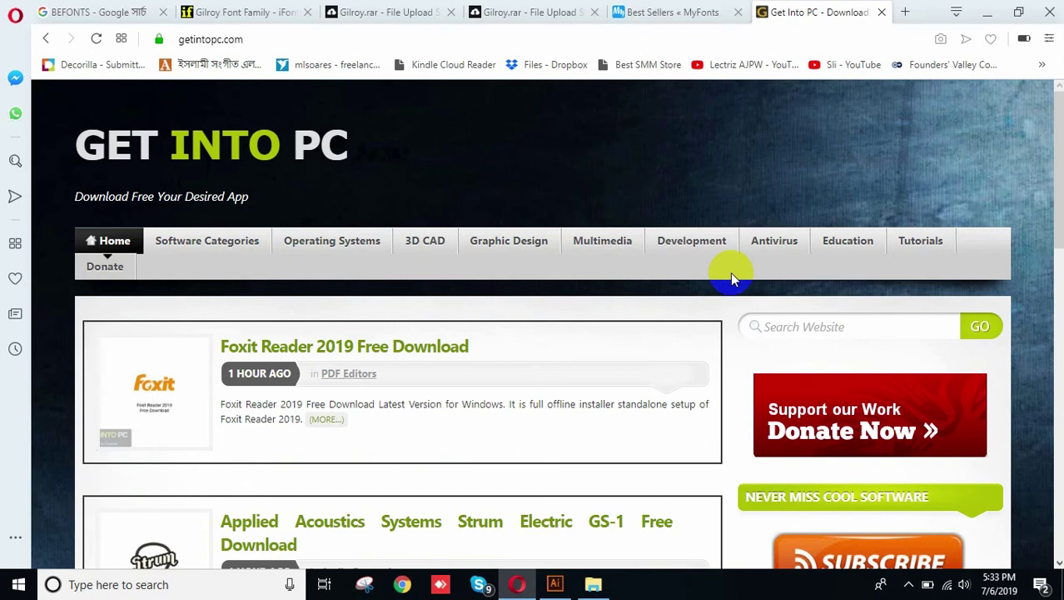
Search Get Into PC for idm and open the IDM Internet Download Manager 6.33 Free Download page.
left_click(765, 327)
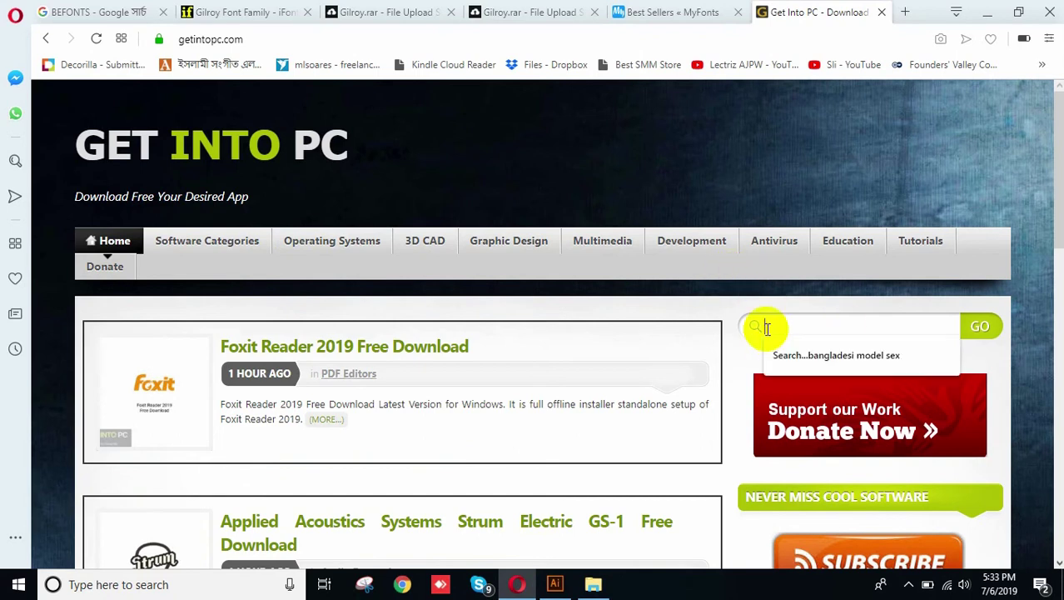
type("illus")
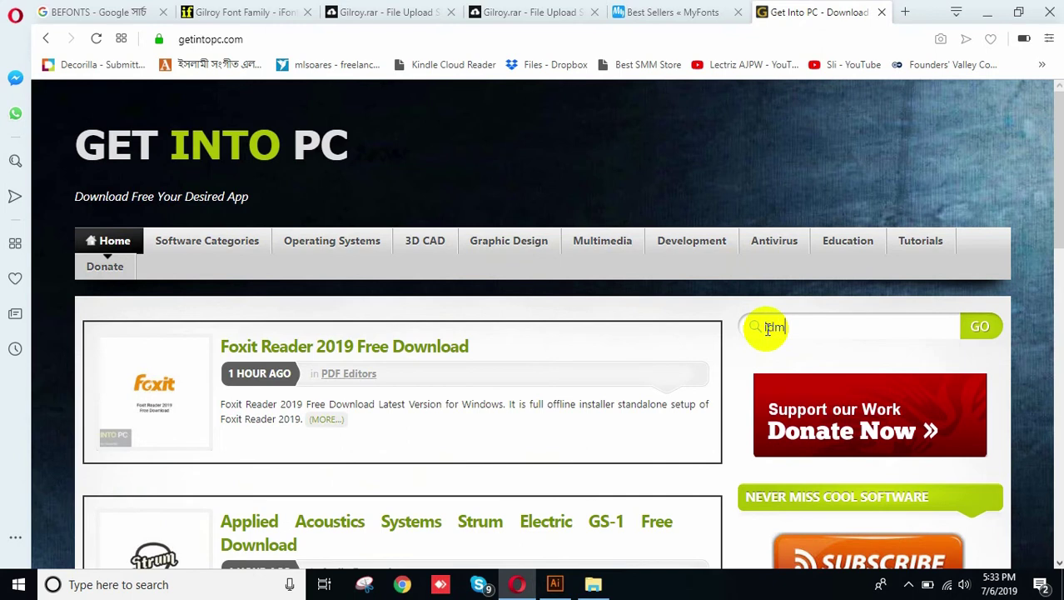
key("Return")
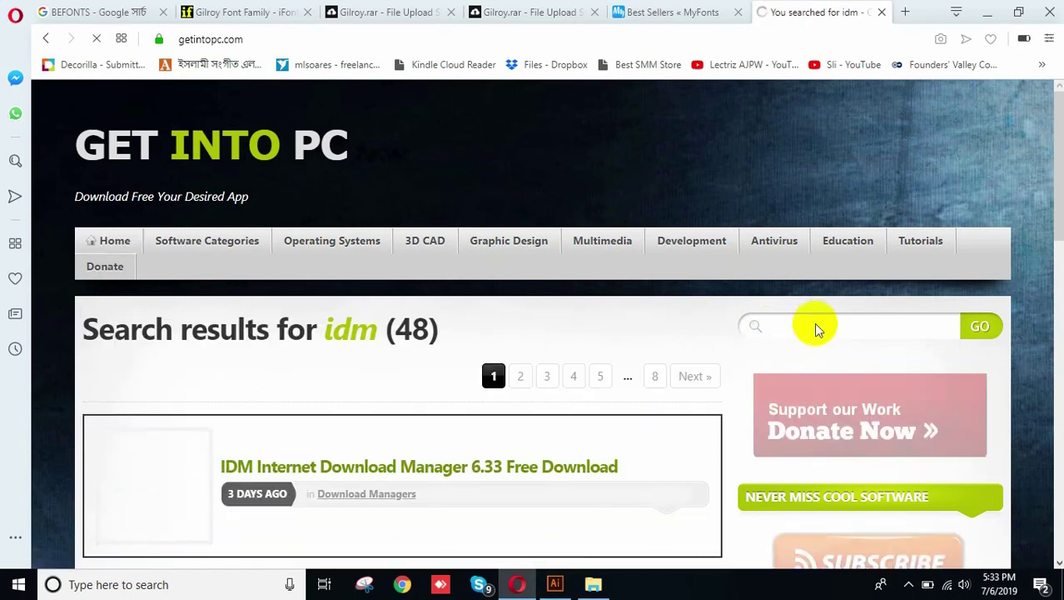
scroll(178, 385, "down", 2)
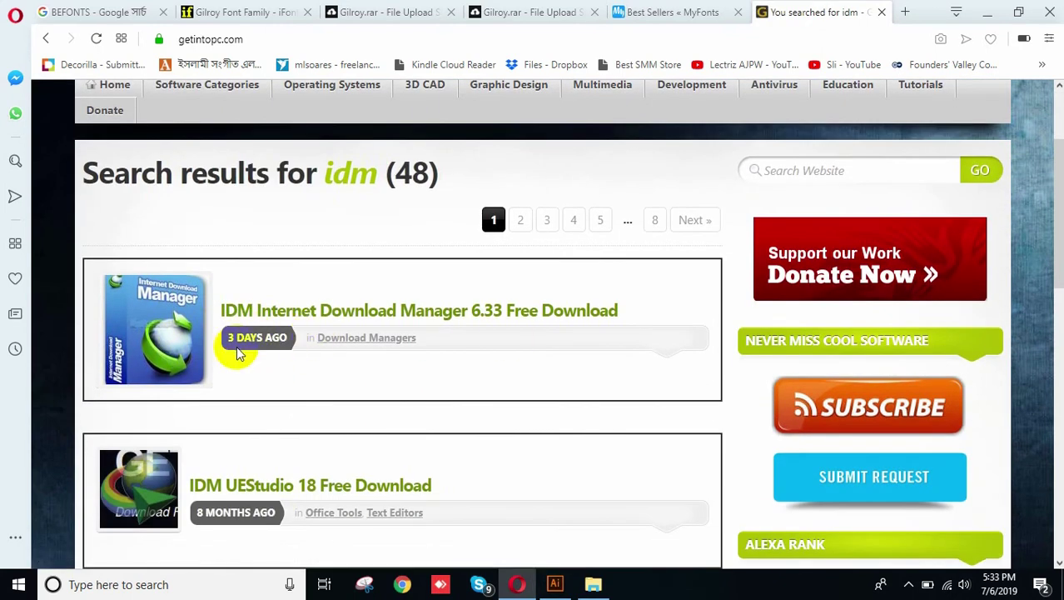
left_click(475, 310)
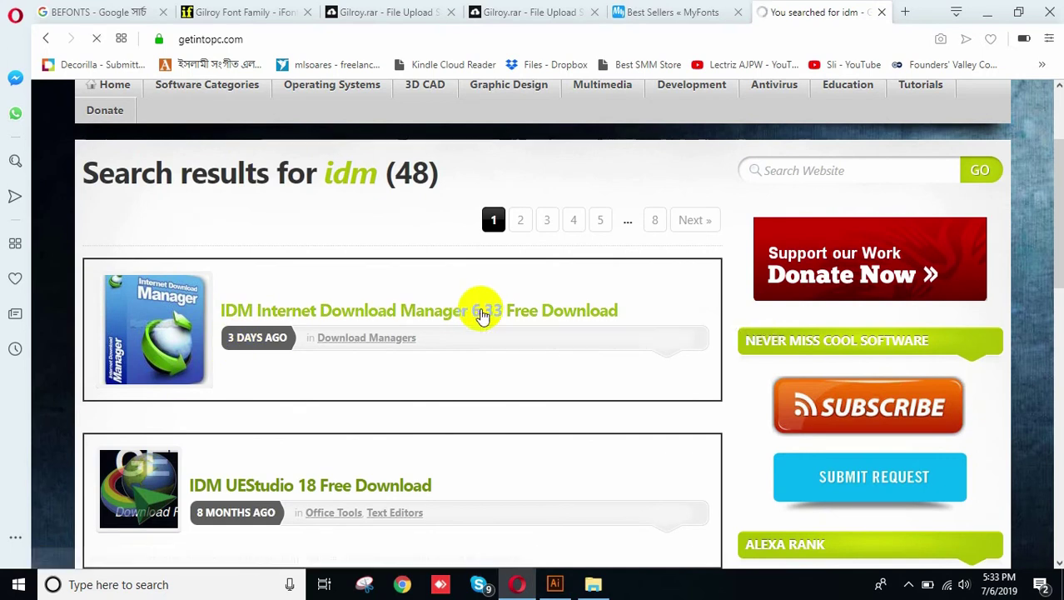
Review the IDM 6.33 page's overview, technical setup details, system requirements, download link and comments.
scroll(482, 315, "down", 8)
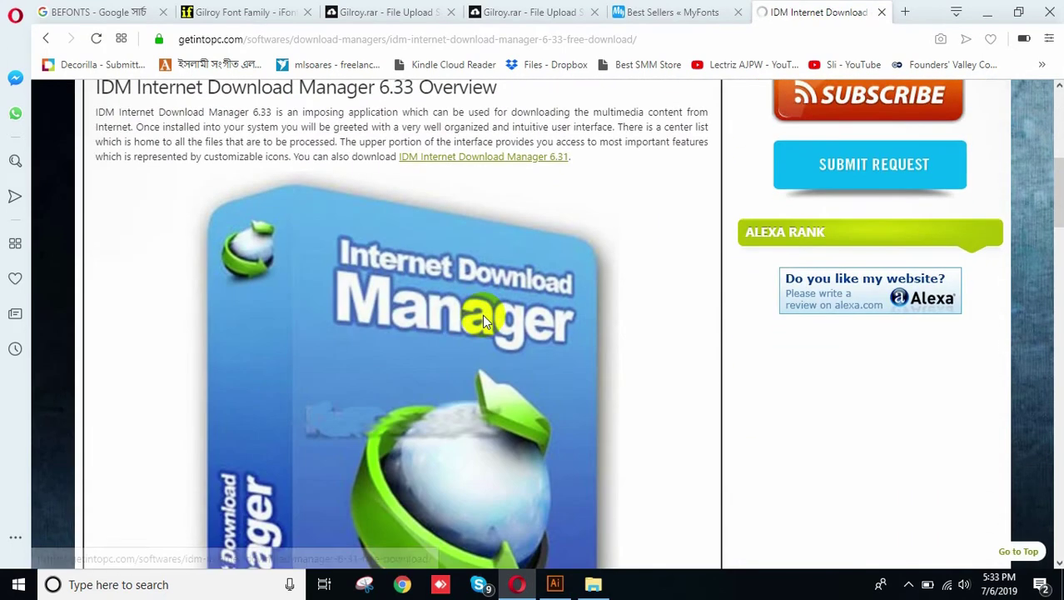
scroll(488, 323, "down", 7)
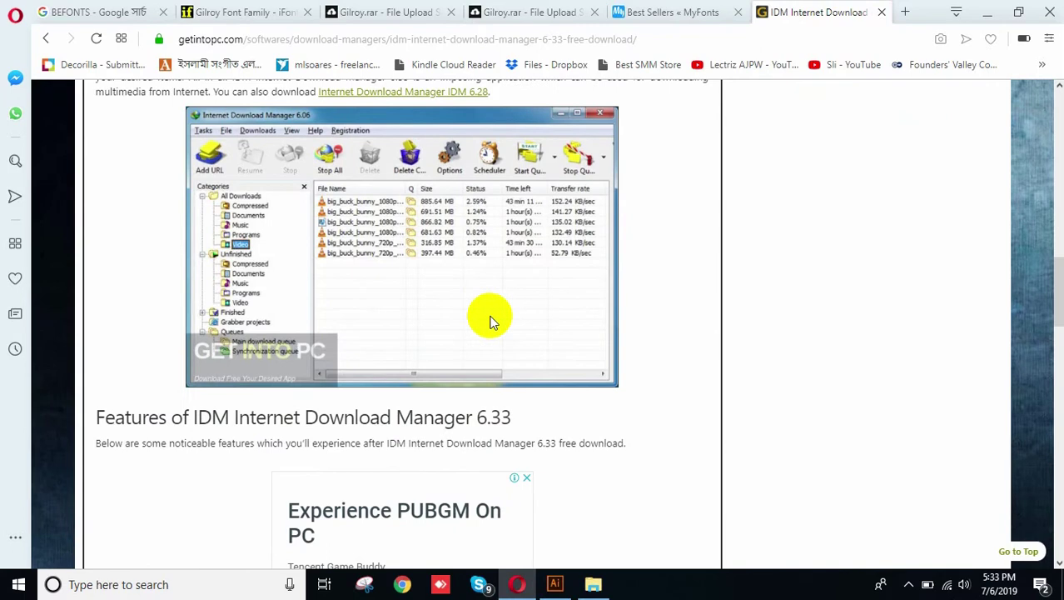
scroll(492, 331, "down", 5)
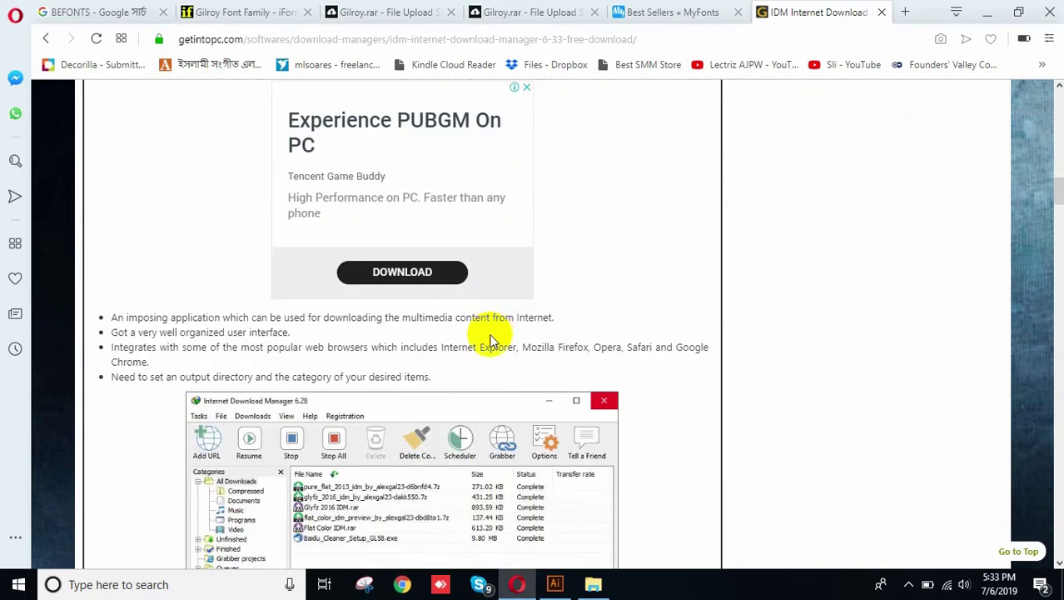
scroll(491, 333, "down", 10)
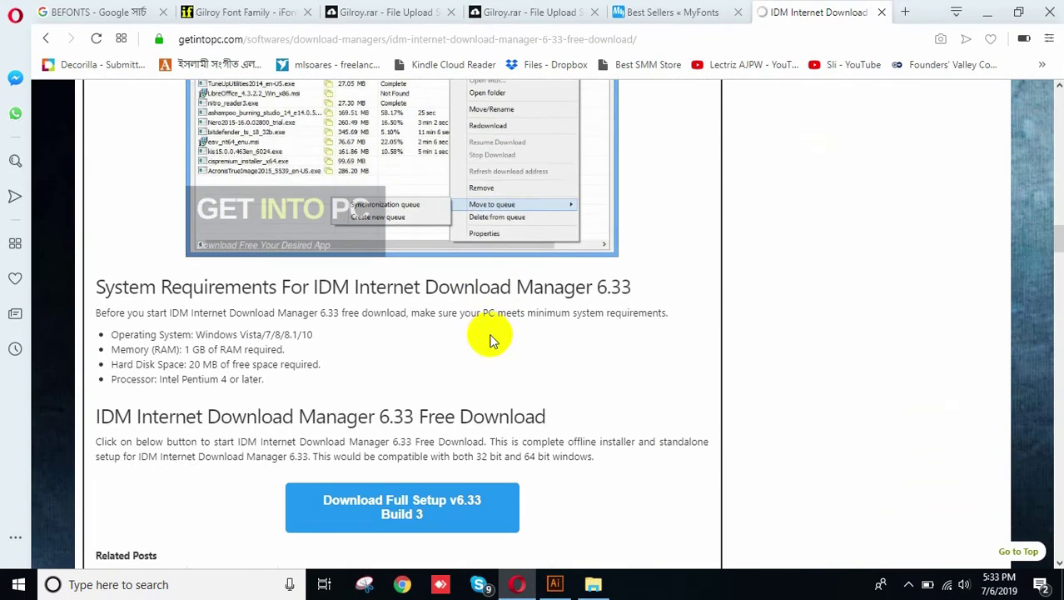
scroll(490, 340, "down", 4)
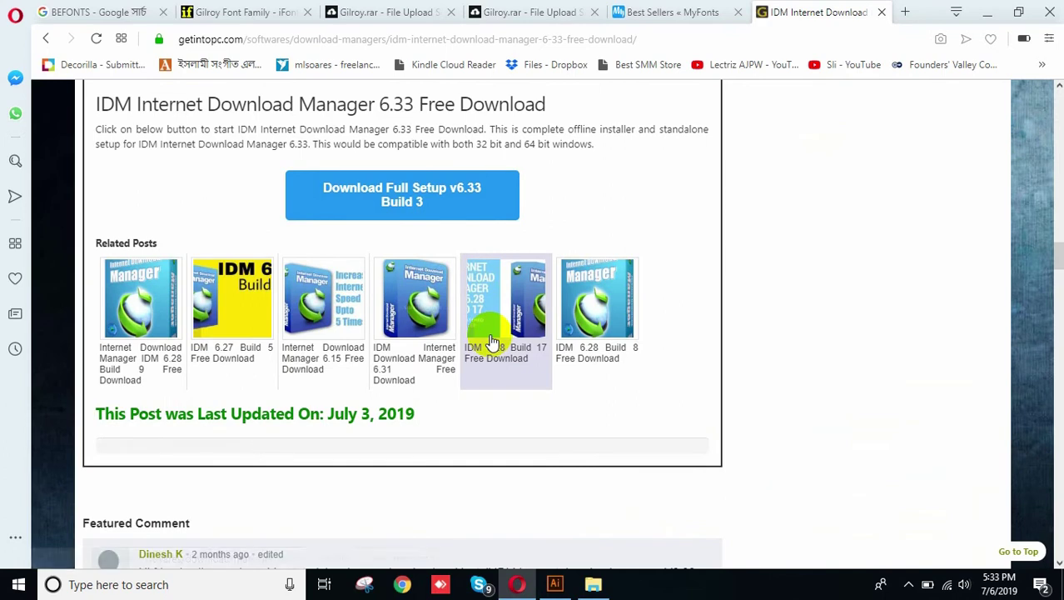
scroll(492, 342, "down", 8)
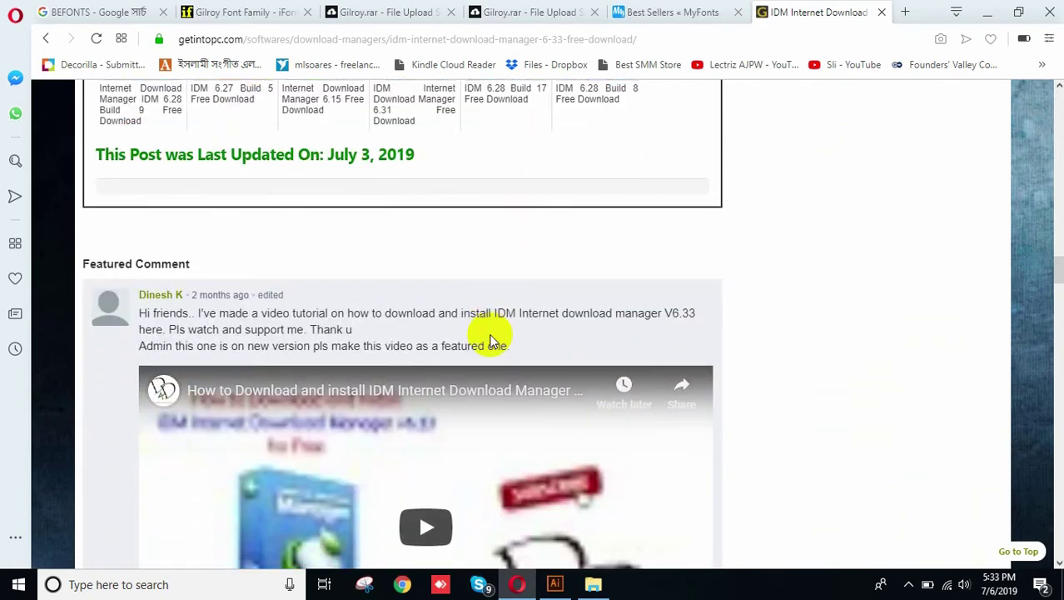
scroll(490, 339, "down", 3)
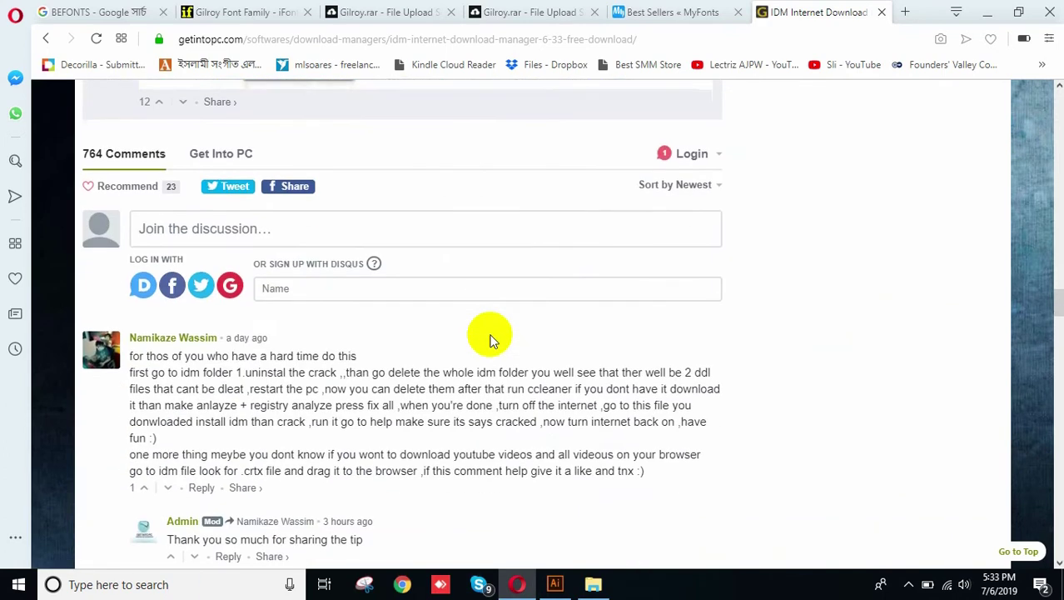
scroll(490, 340, "up", 10)
scroll(489, 340, "up", 10)
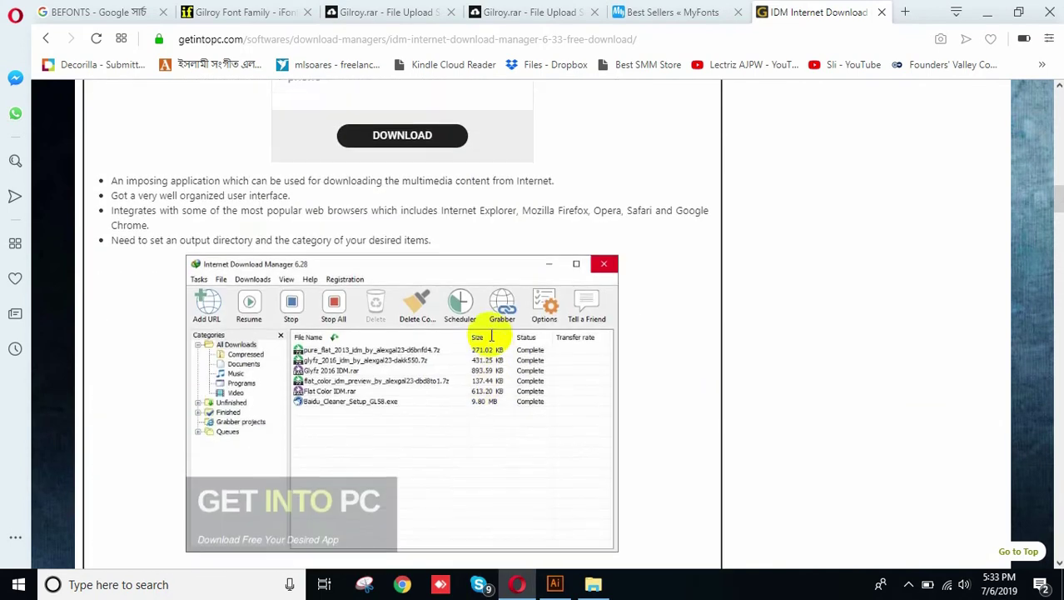
scroll(490, 340, "up", 5)
scroll(490, 339, "down", 12)
scroll(492, 340, "down", 1)
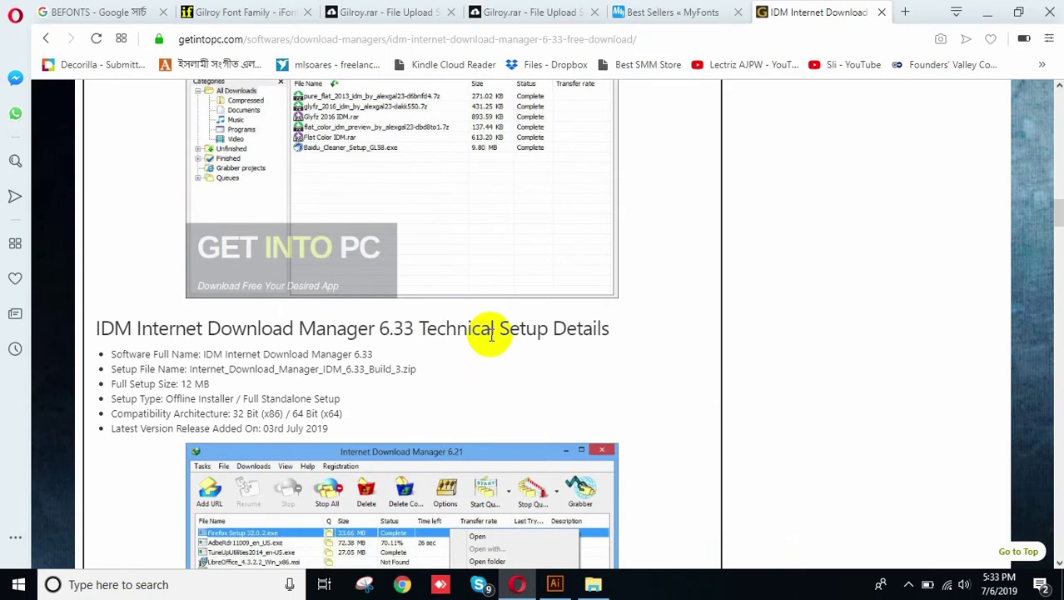
scroll(491, 333, "down", 3)
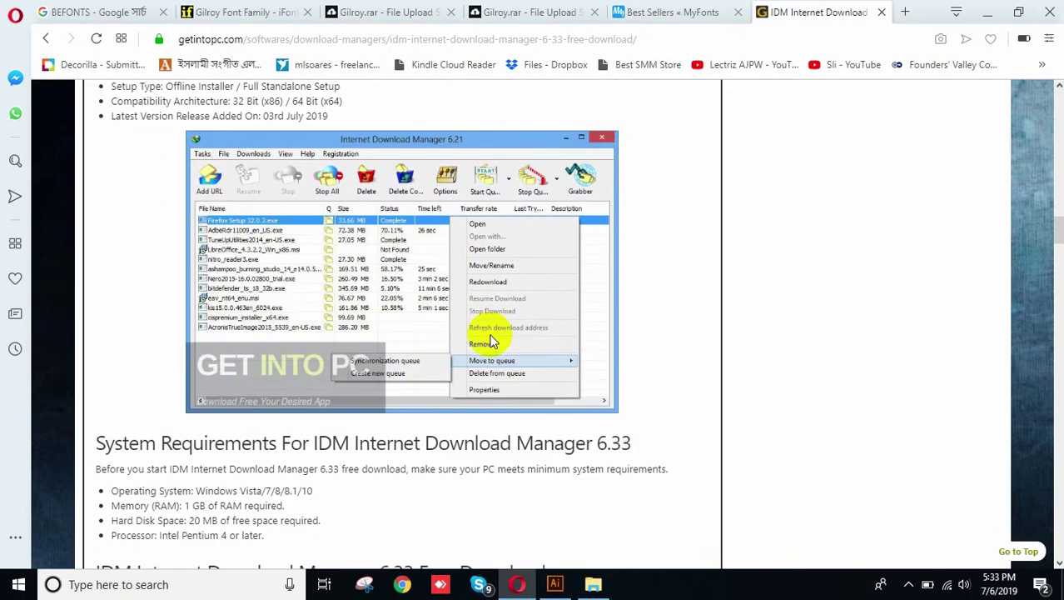
scroll(491, 345, "down", 2)
scroll(492, 346, "up", 2)
scroll(492, 346, "up", 15)
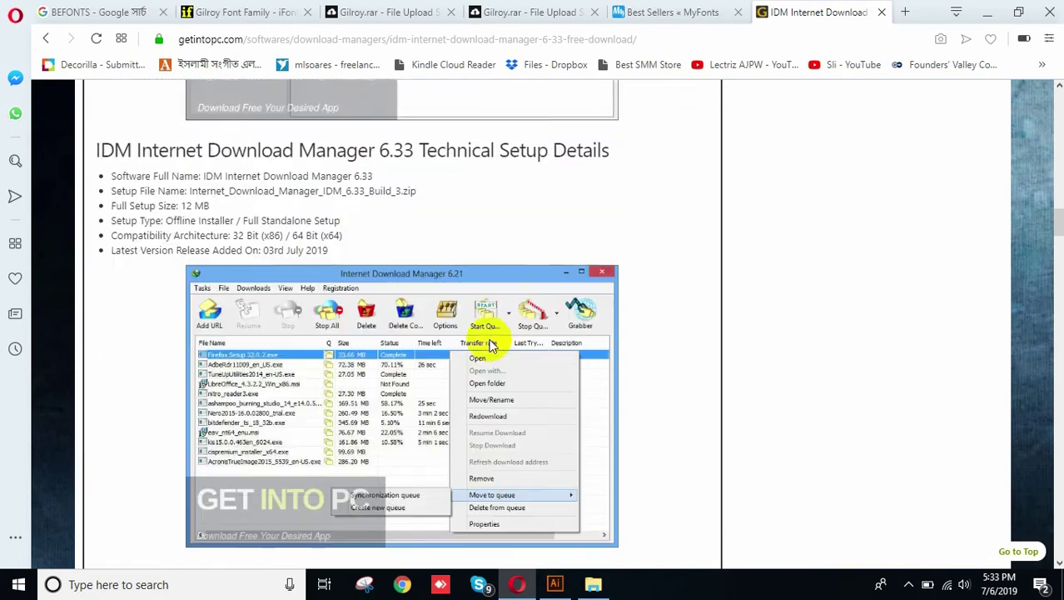
scroll(491, 346, "up", 2)
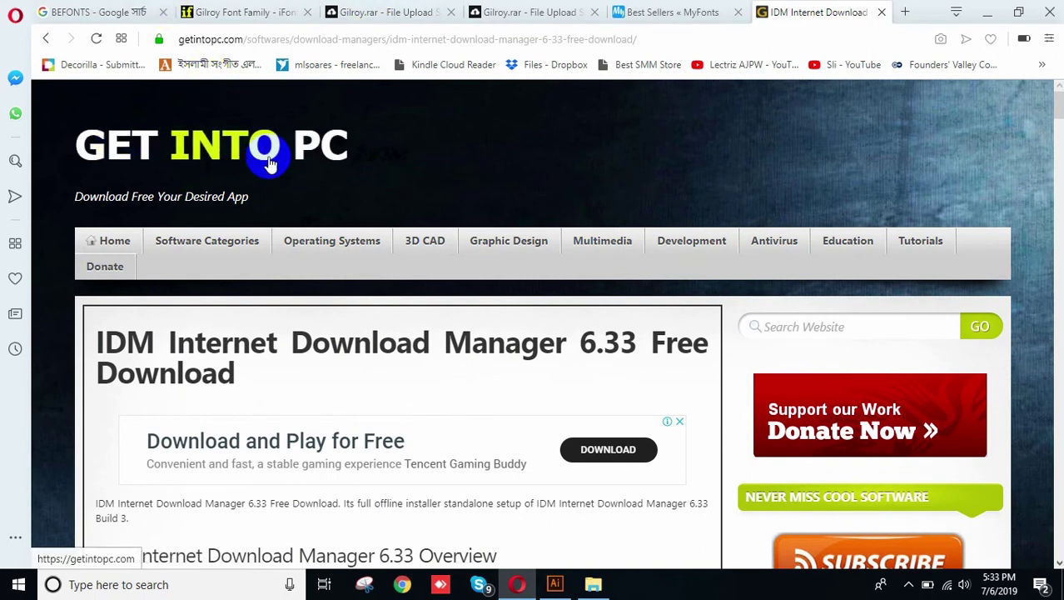
Close the Get Into PC page and the duplicate Gilroy.rar download page.
left_click(882, 12)
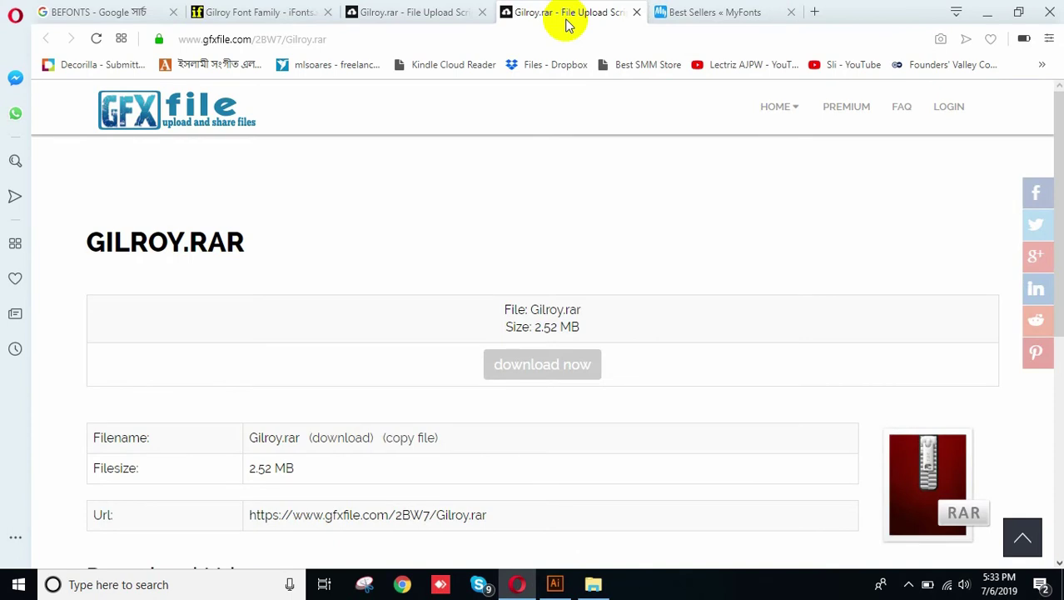
left_click(637, 12)
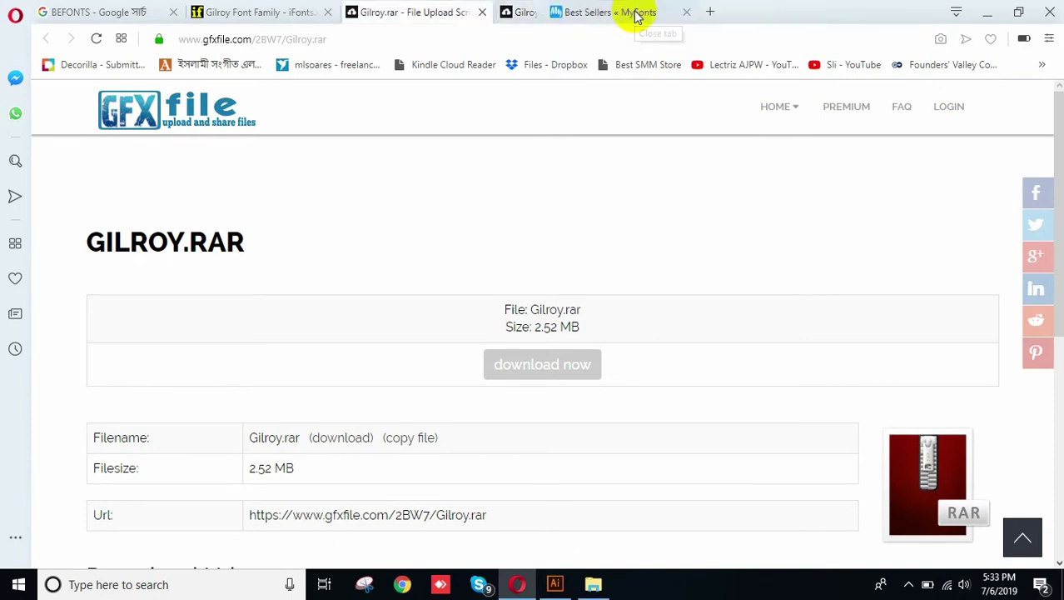
Return to the iFonts Gilroy Font Family page, look over its previews and highlight the site name in the address.
left_click(261, 11)
scroll(584, 257, "up", 10)
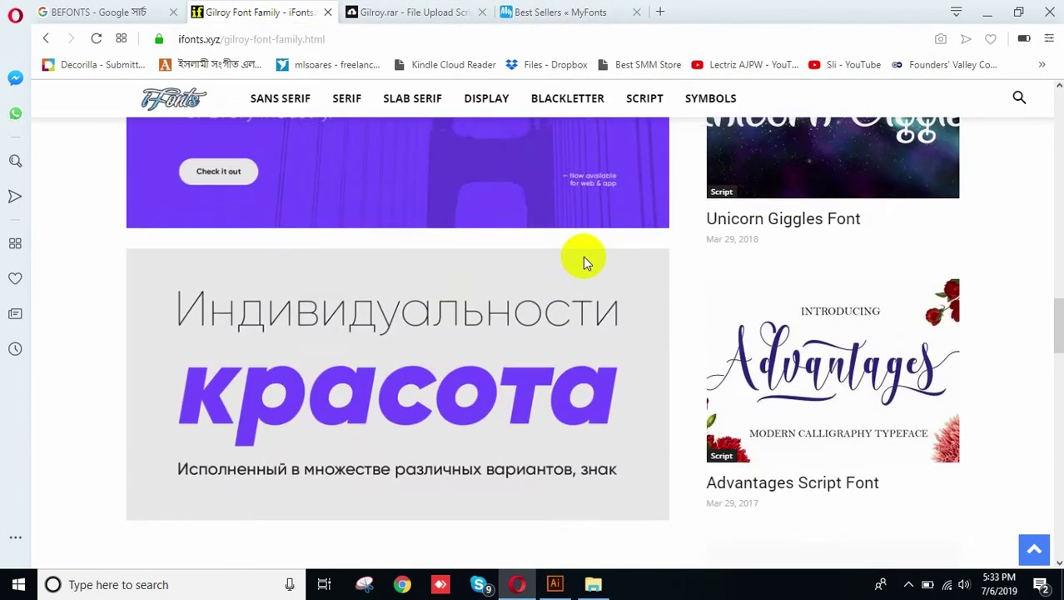
scroll(296, 153, "up", 3)
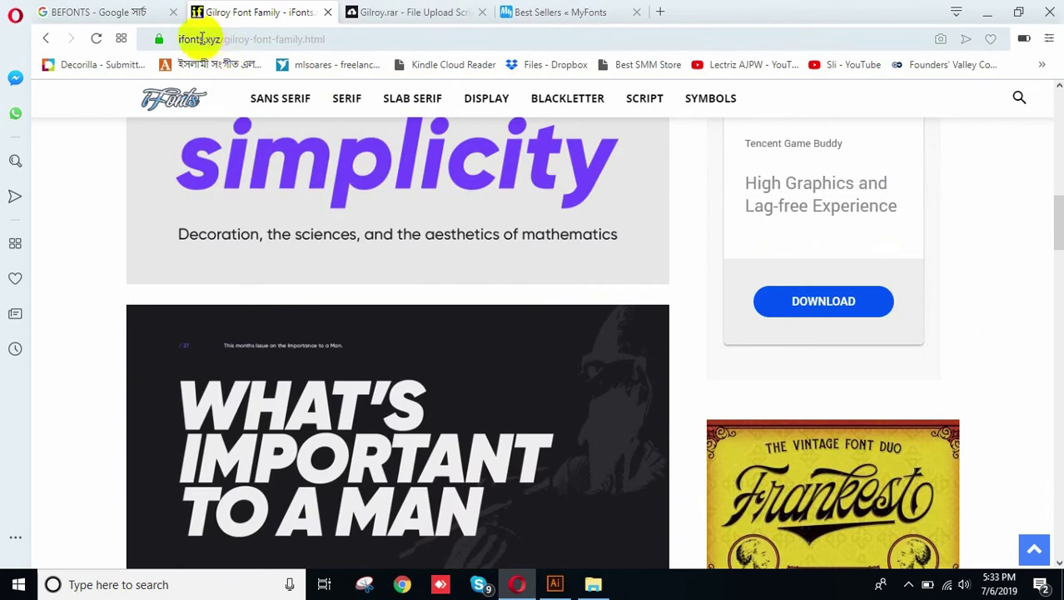
left_click_drag(180, 39, 202, 39)
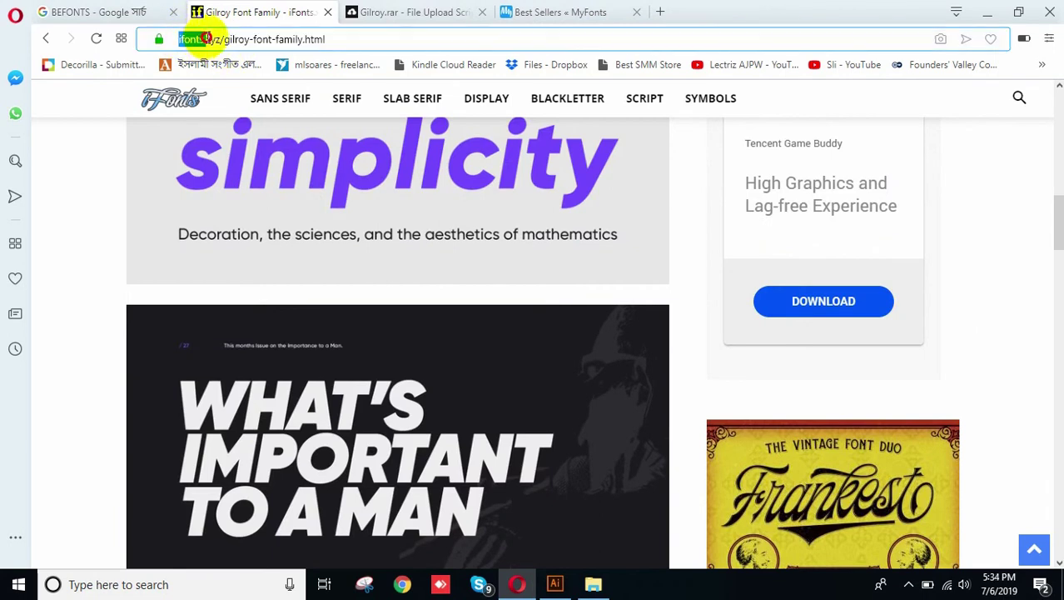
Open the Befonts site from the BEFONTS search results and go to its Script font category.
left_click(112, 10)
left_click(241, 225)
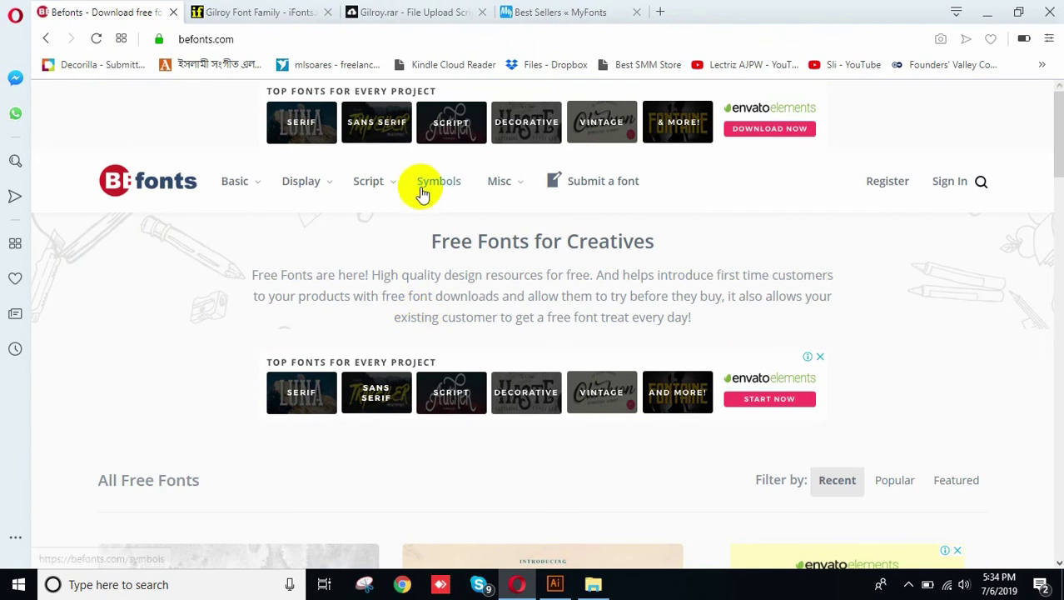
left_click(368, 181)
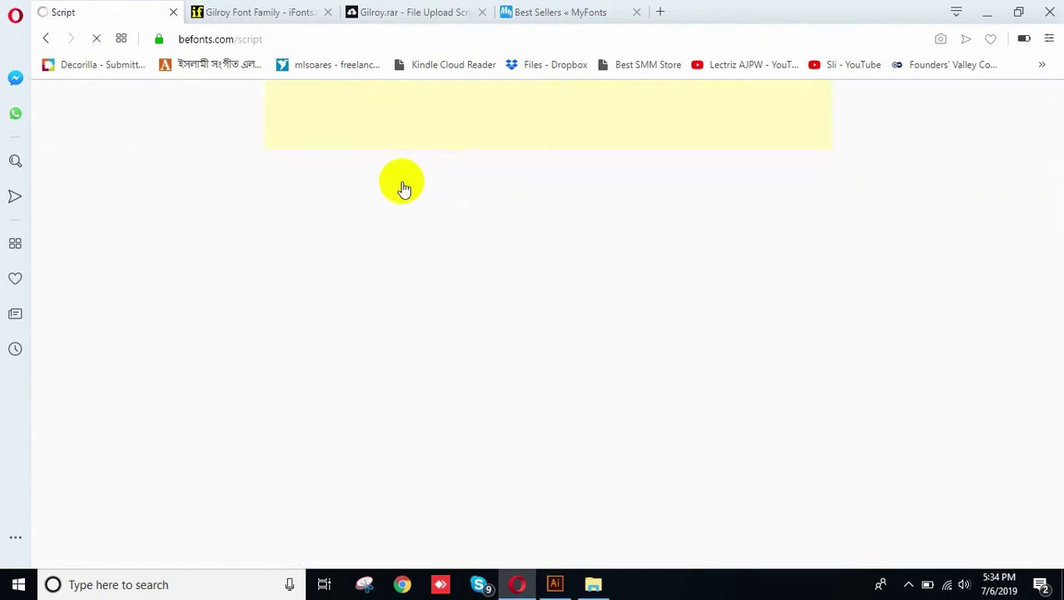
Browse the Befonts script font listings through the first page and continue with the fonts on page 2.
scroll(214, 328, "down", 10)
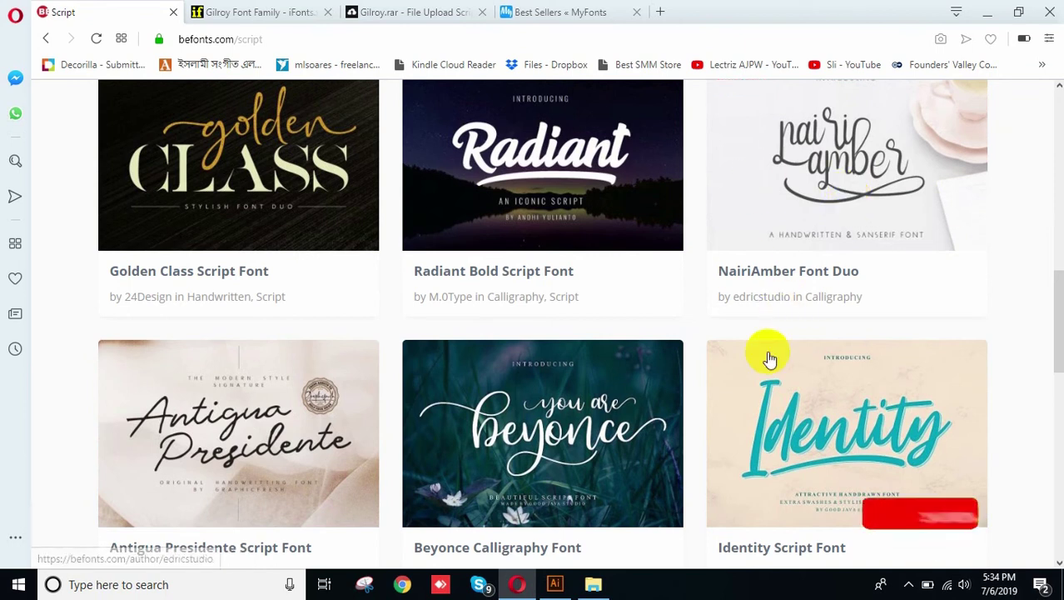
scroll(606, 457, "down", 5)
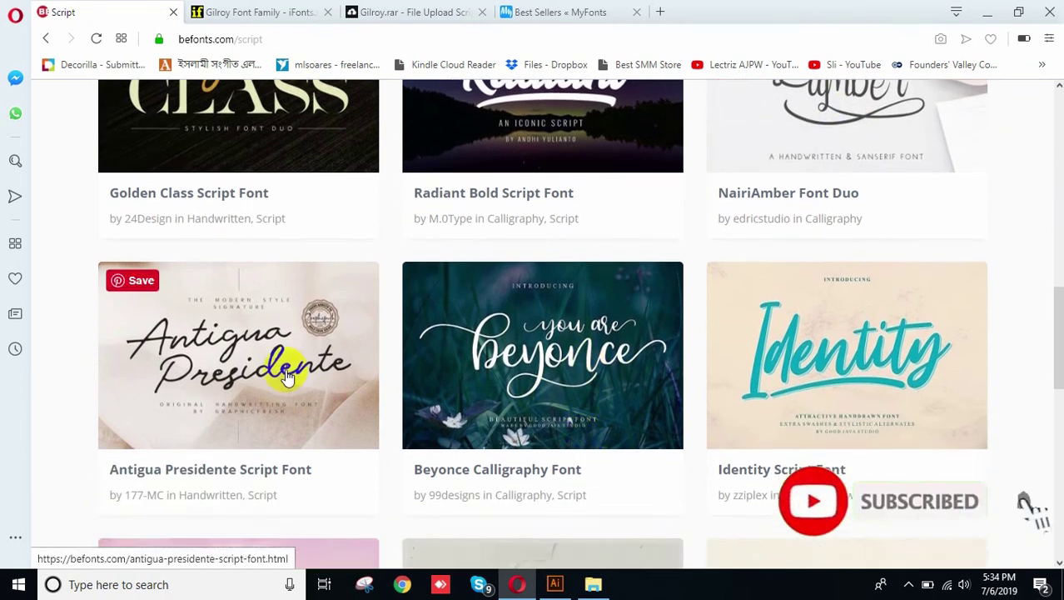
scroll(825, 304, "down", 5)
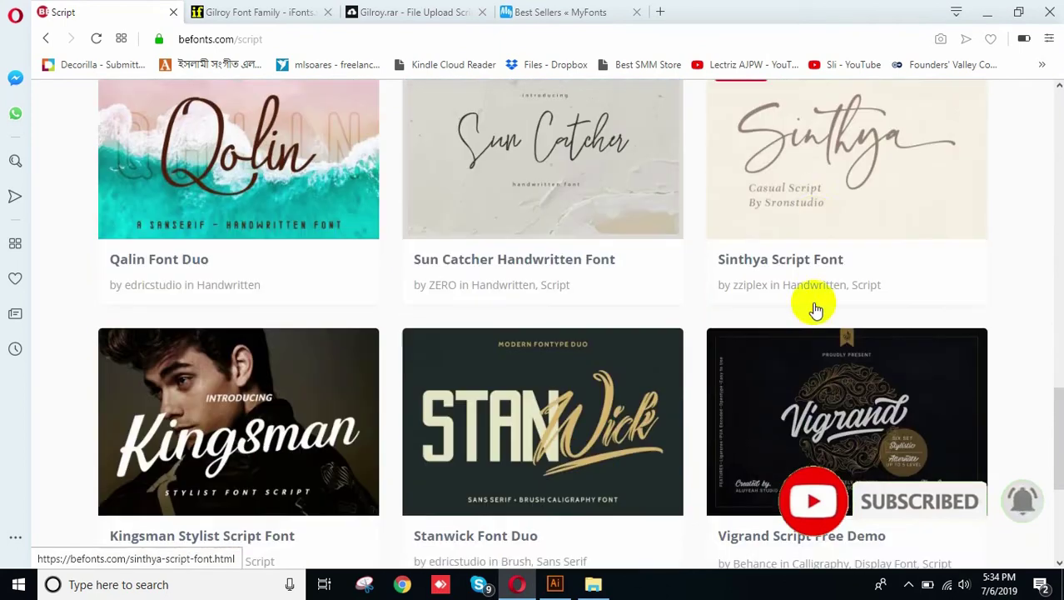
scroll(419, 248, "down", 1)
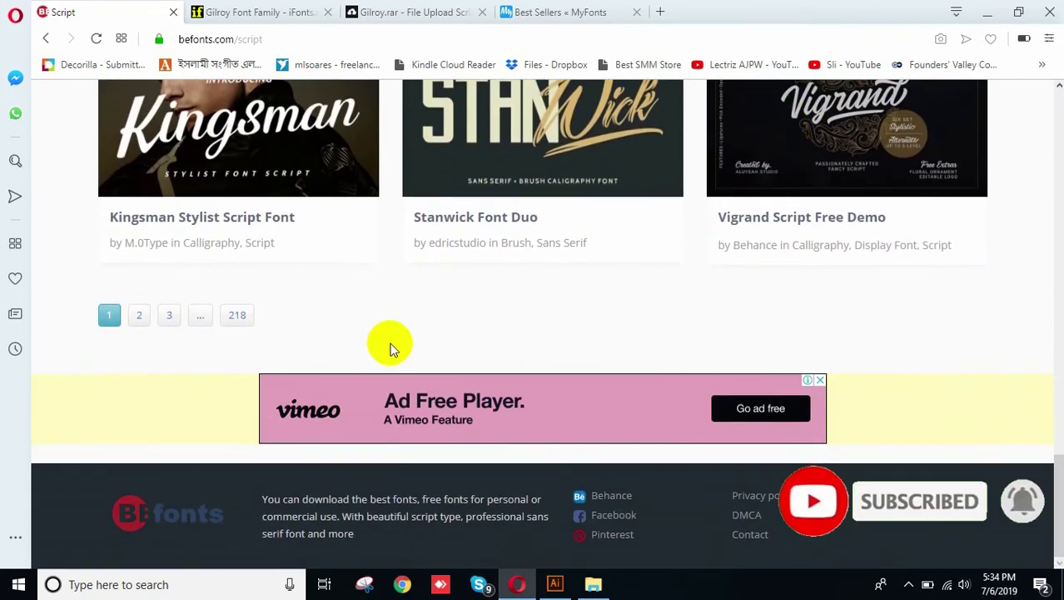
left_click(139, 315)
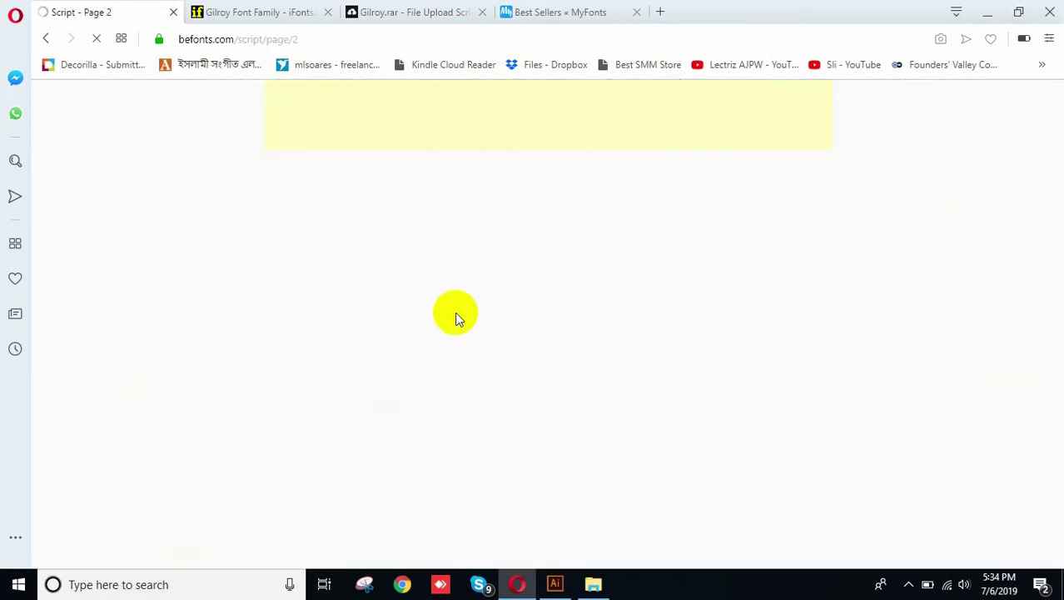
scroll(456, 319, "down", 1)
scroll(429, 321, "down", 1)
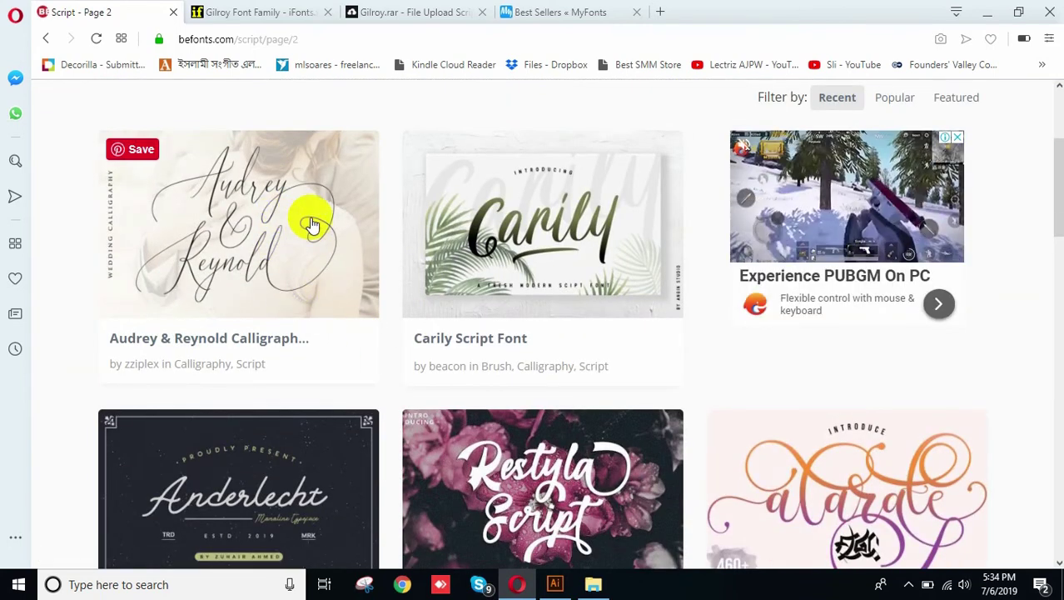
scroll(313, 224, "down", 1)
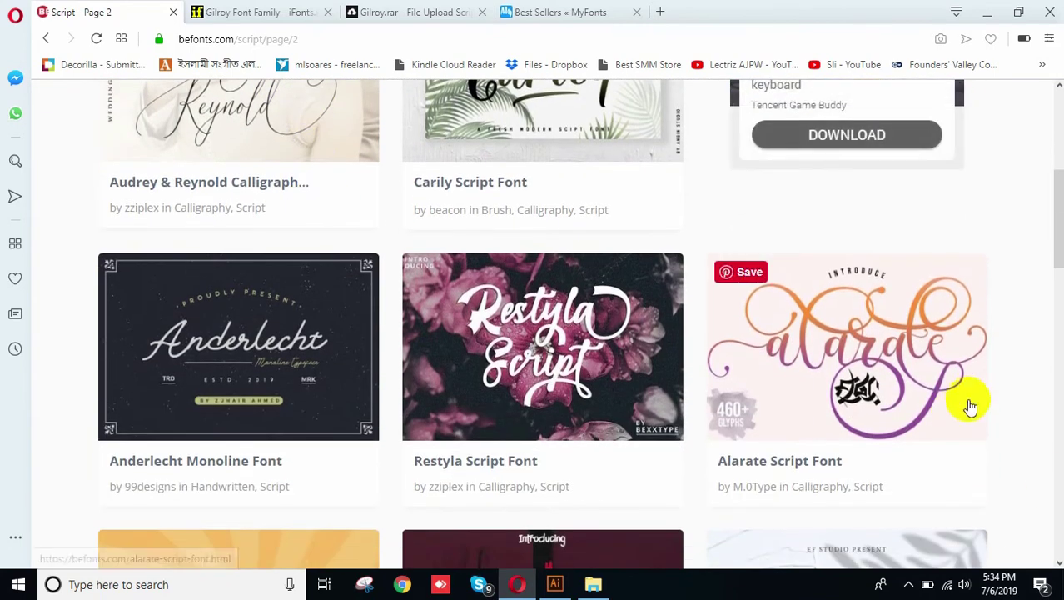
scroll(876, 348, "down", 2)
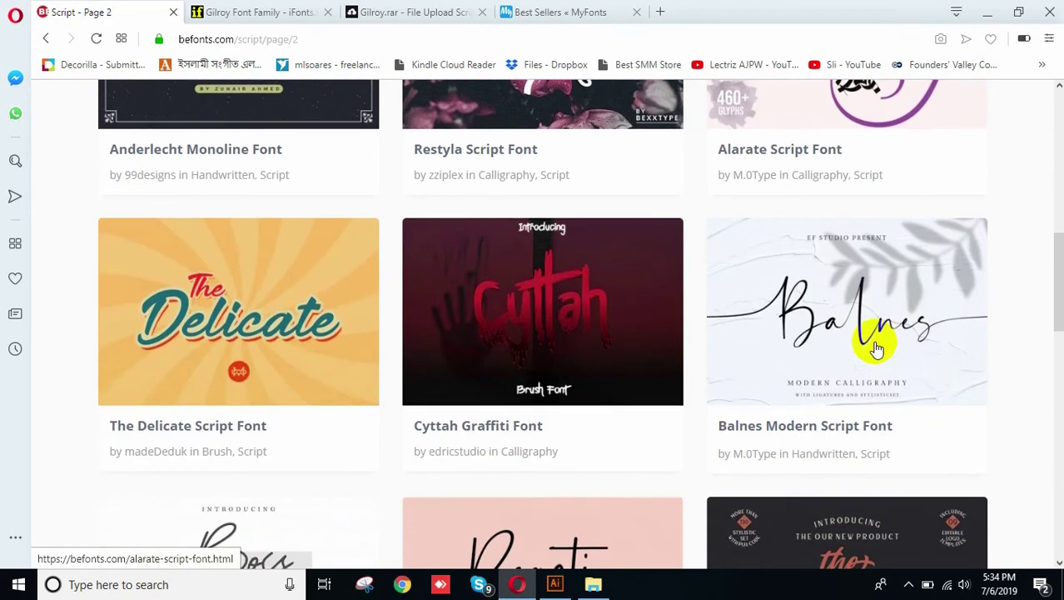
Look through the script font listings on page 2 of the befonts.com Script category.
scroll(945, 362, "down", 1)
scroll(948, 363, "down", 5)
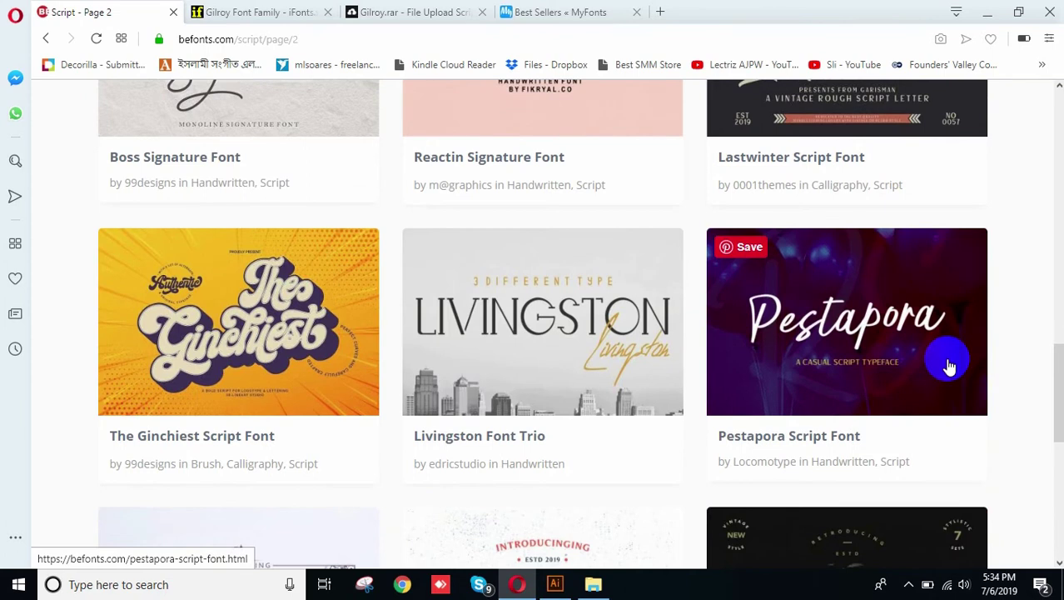
scroll(950, 365, "down", 4)
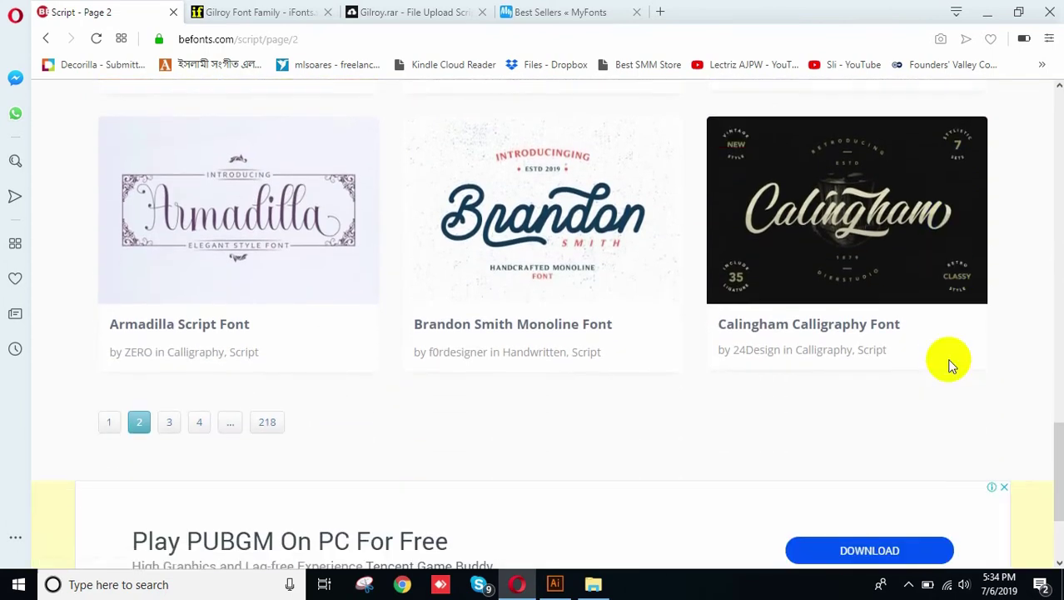
scroll(951, 360, "up", 4)
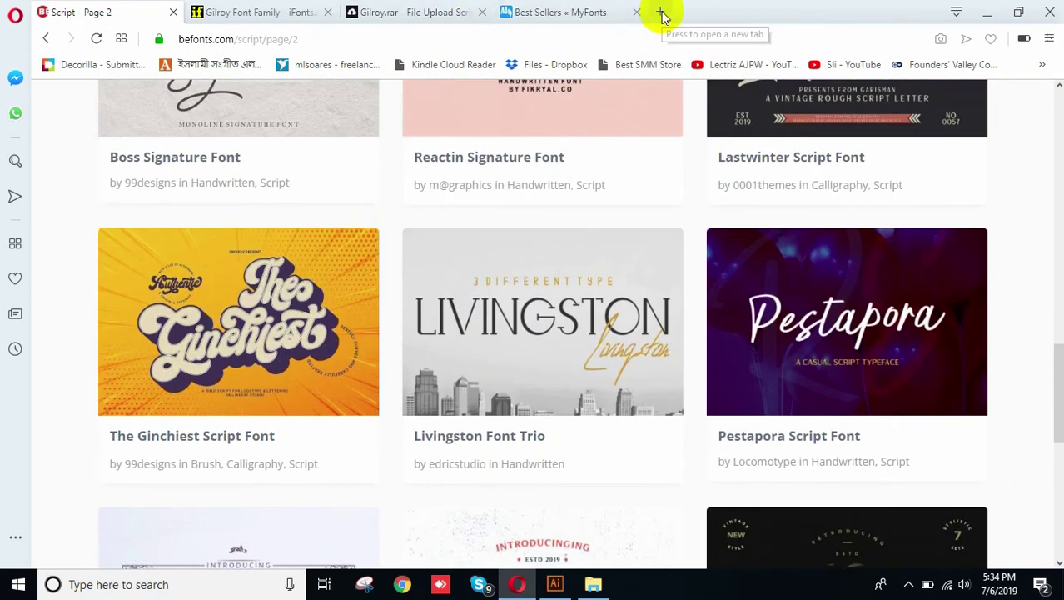
Open the graphicriver.net website in a new browser tab.
left_click(666, 13)
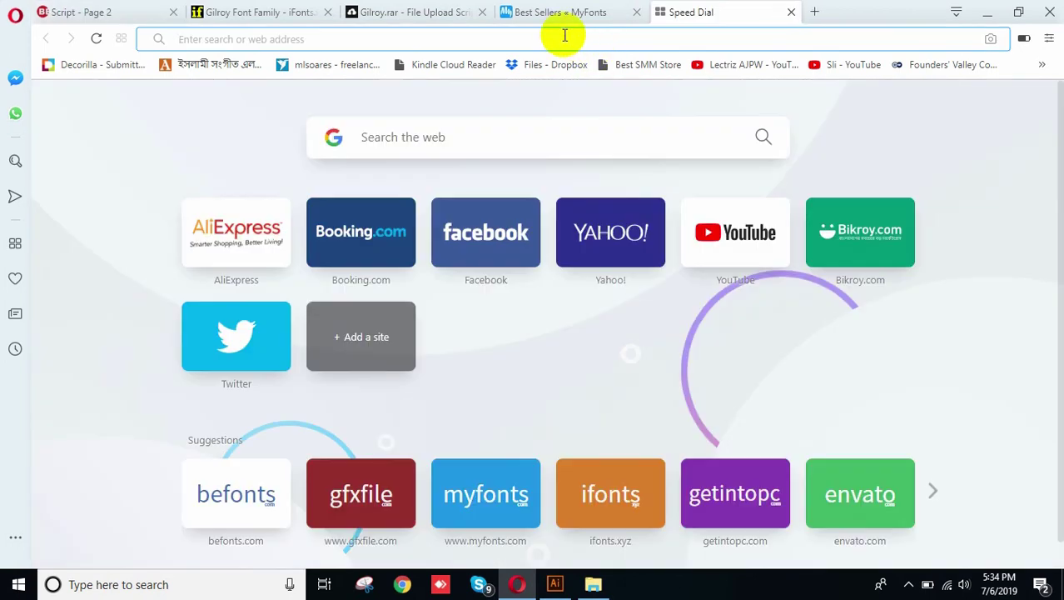
type("grp")
key("BackSpace")
type("aphicriv")
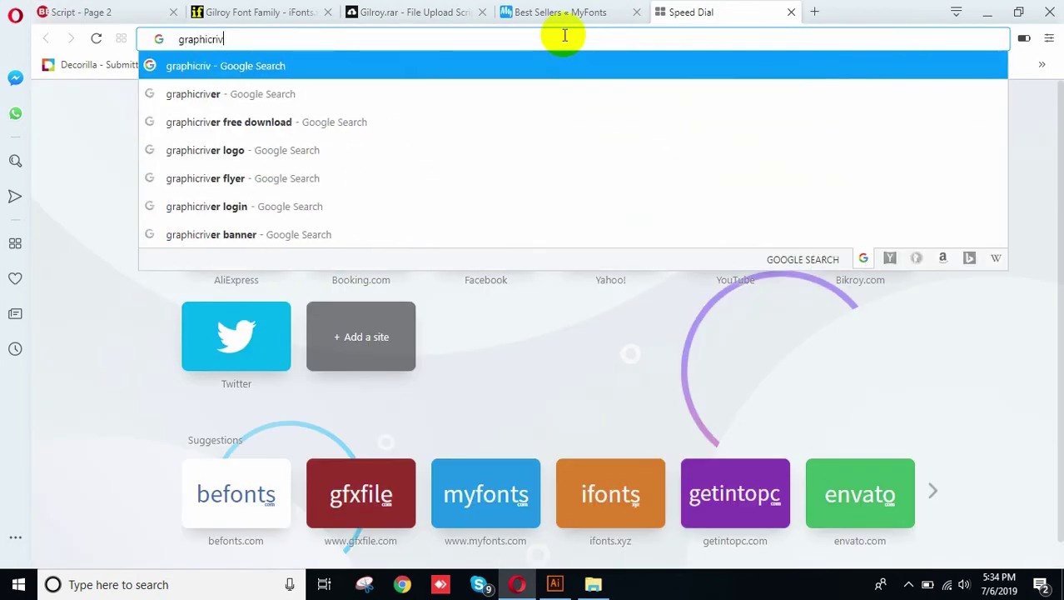
type("er")
key("Return")
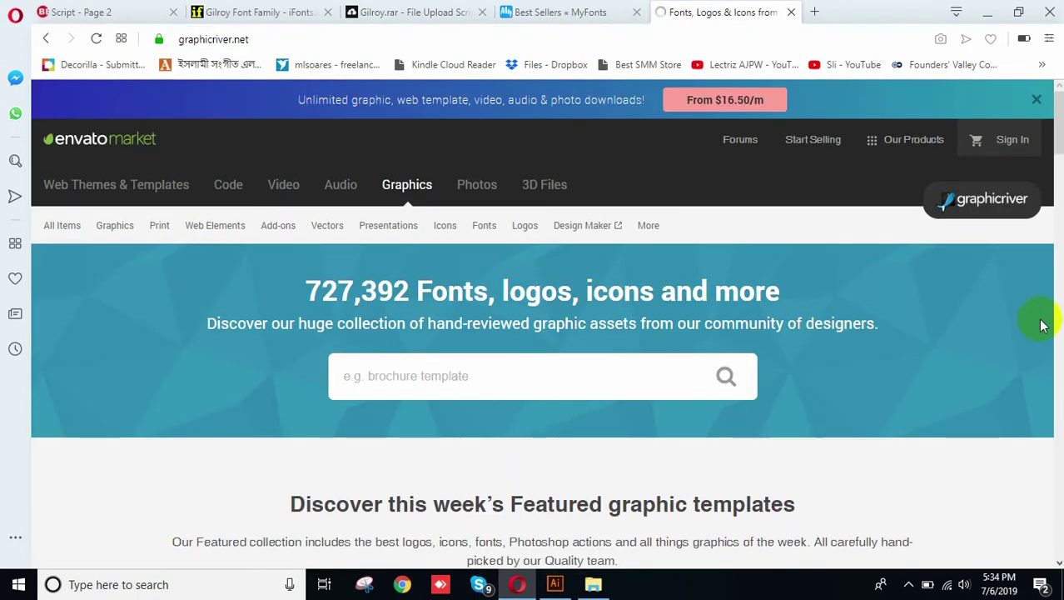
Open GraphicRiver's Fonts category and look over the first best-selling fonts.
scroll(1044, 360, "down", 2)
scroll(1044, 359, "up", 2)
mouse_move(537, 232)
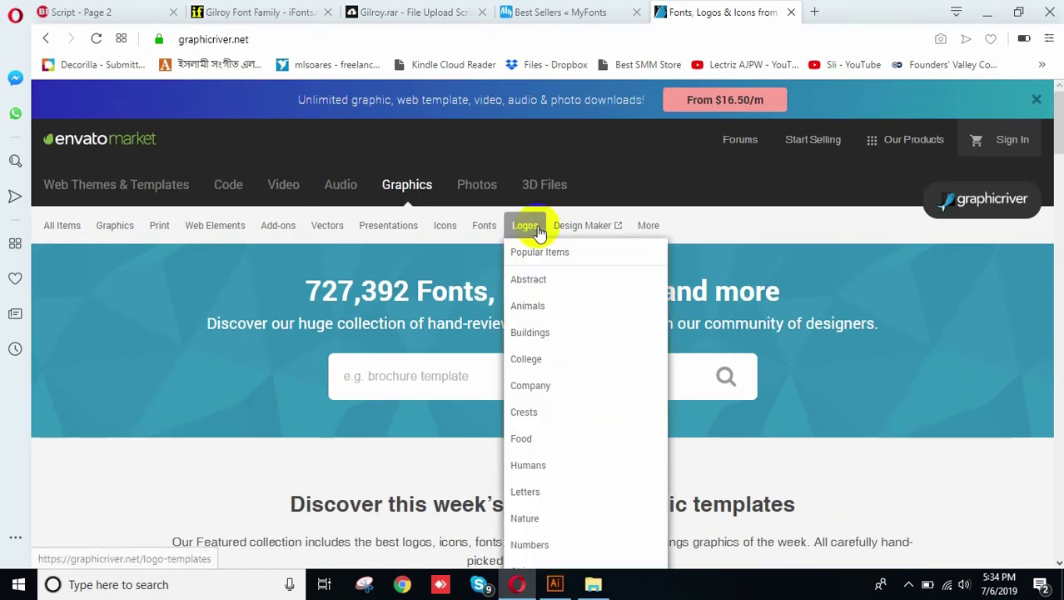
left_click(487, 230)
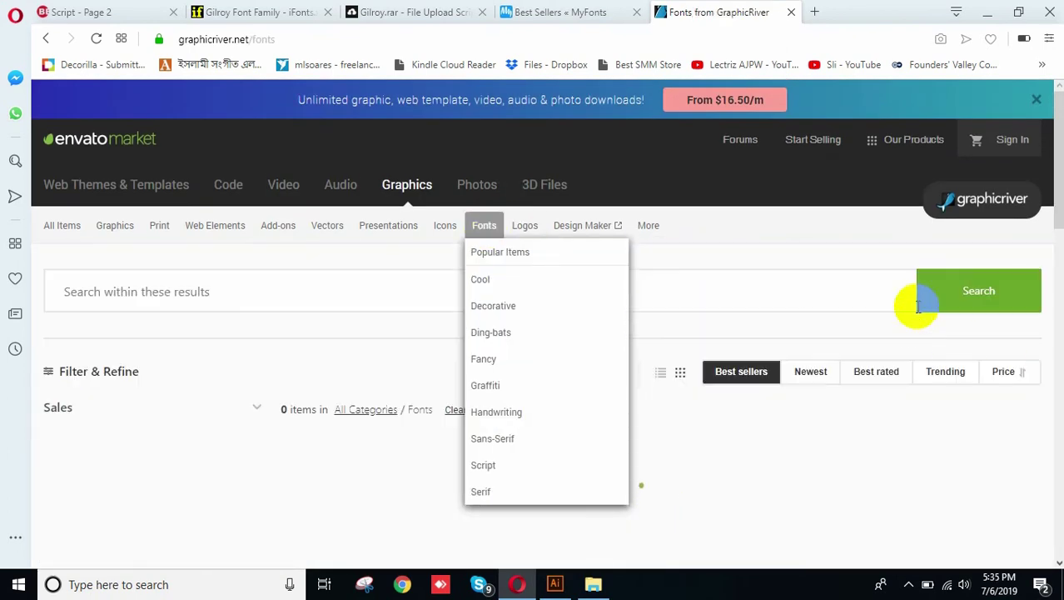
scroll(755, 271, "down", 3)
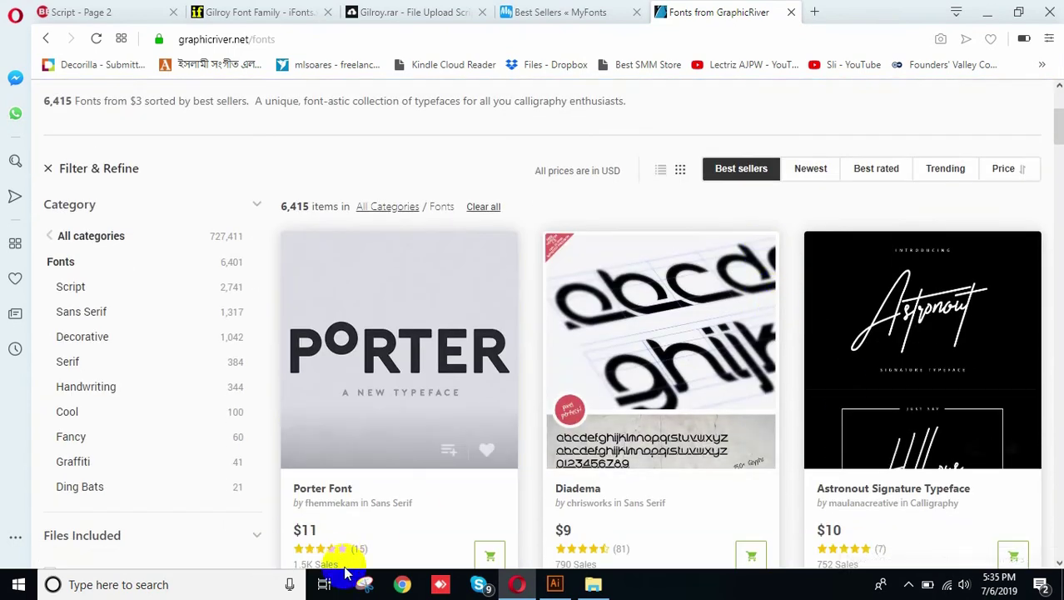
scroll(408, 450, "down", 2)
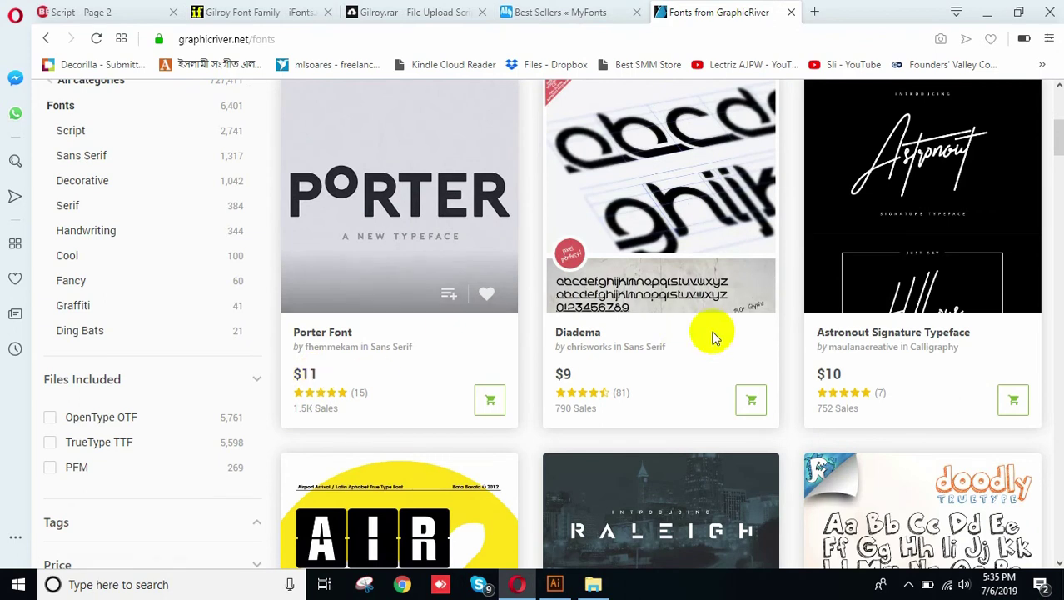
scroll(842, 355, "up", 3)
scroll(842, 355, "down", 2)
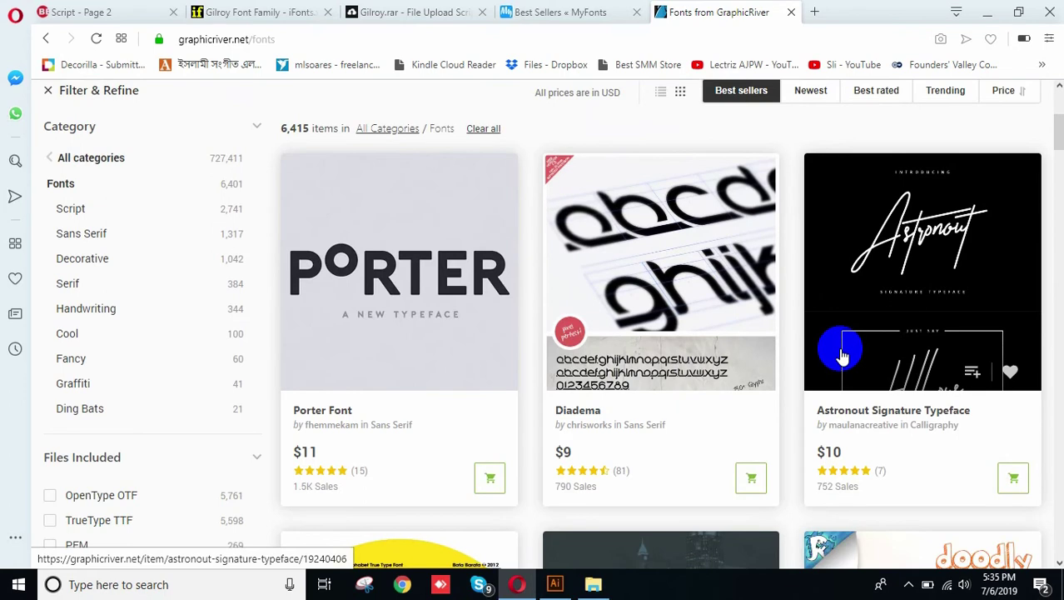
scroll(842, 350, "down", 3)
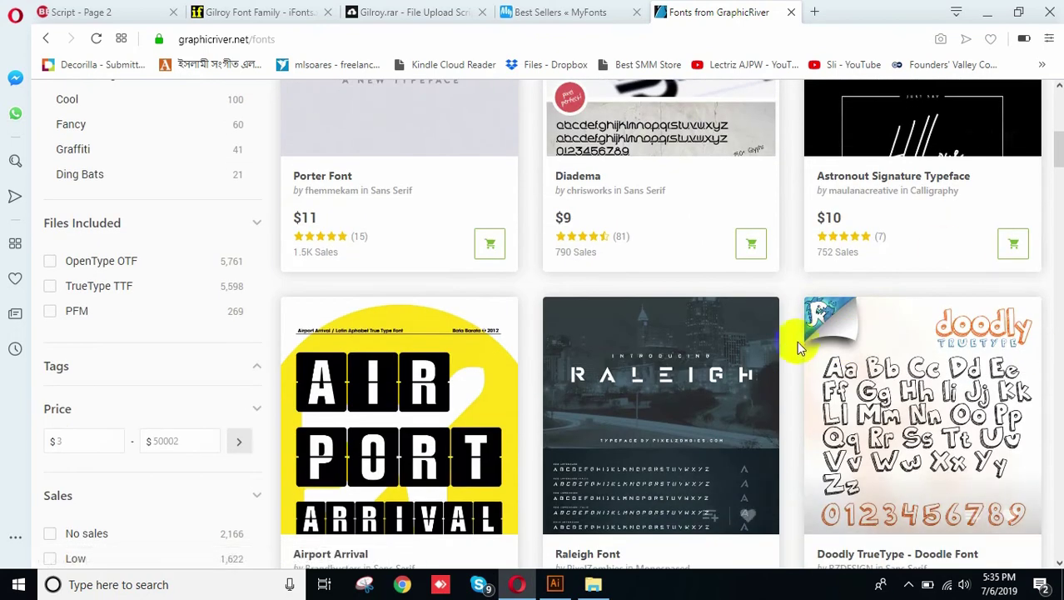
Revisit the Gilroy.rar download page and the Gilroy Font Family previews on iFonts, returning to the GraphicRiver fonts page.
left_click(385, 11)
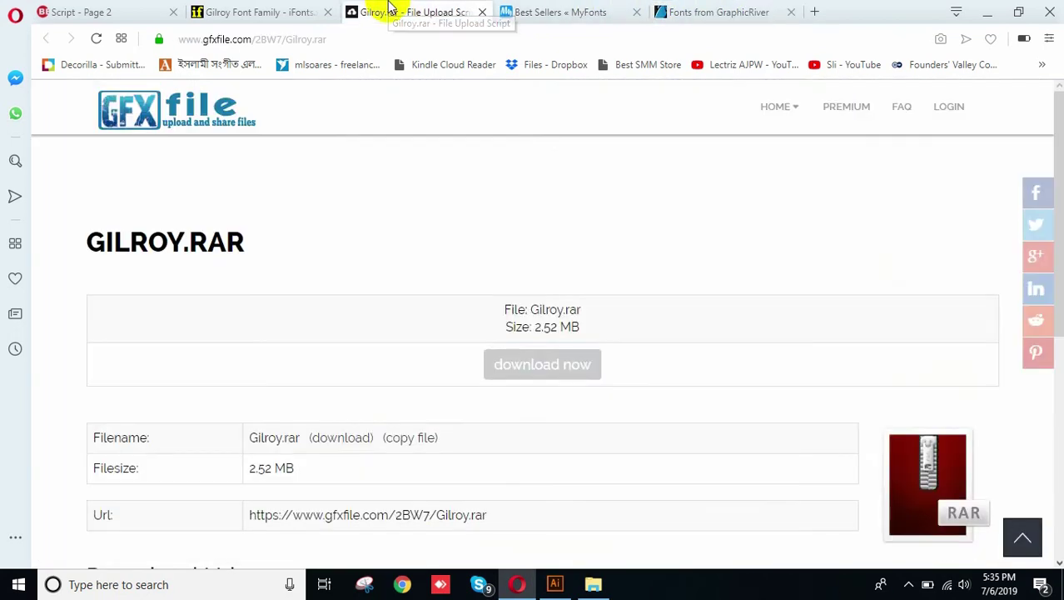
left_click(262, 8)
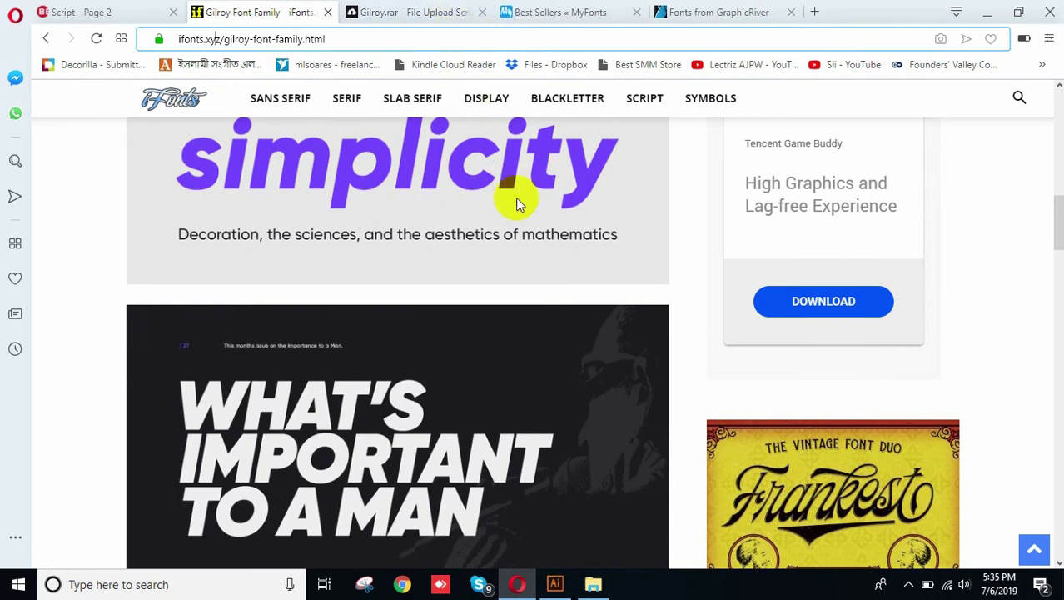
scroll(578, 287, "down", 8)
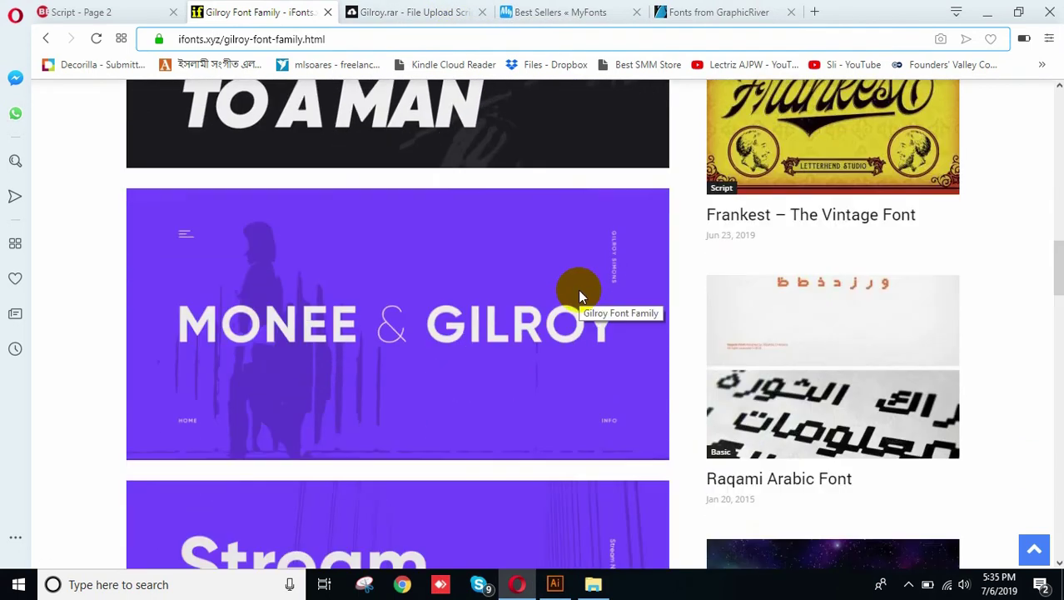
left_click(625, 10)
left_click(725, 11)
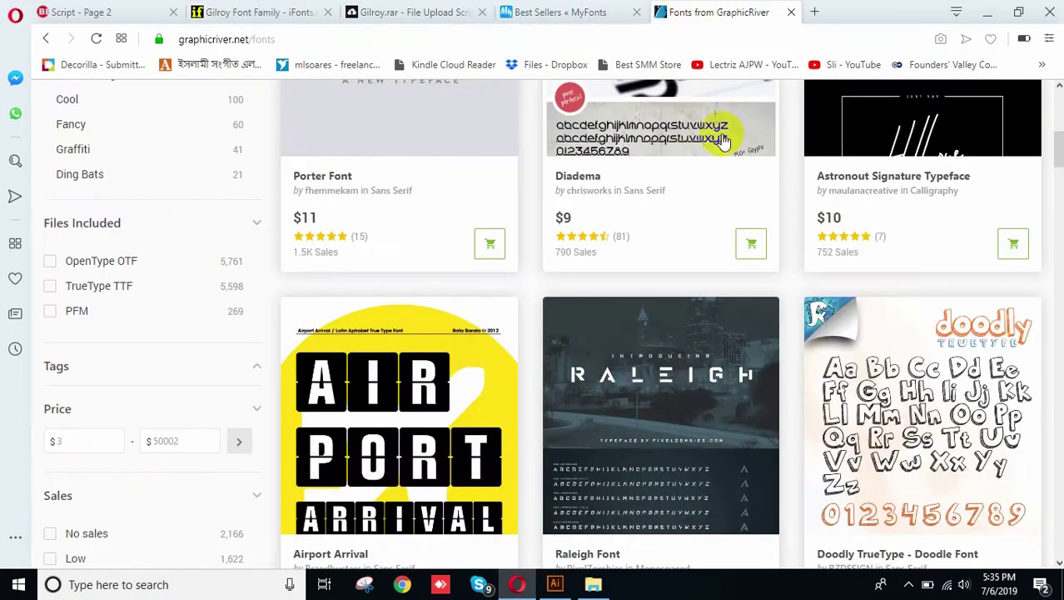
Examine the best-selling font listings on GraphicRiver, comparing their previews, prices and sales, as far as Stanley Typeface.
scroll(802, 380, "up", 2)
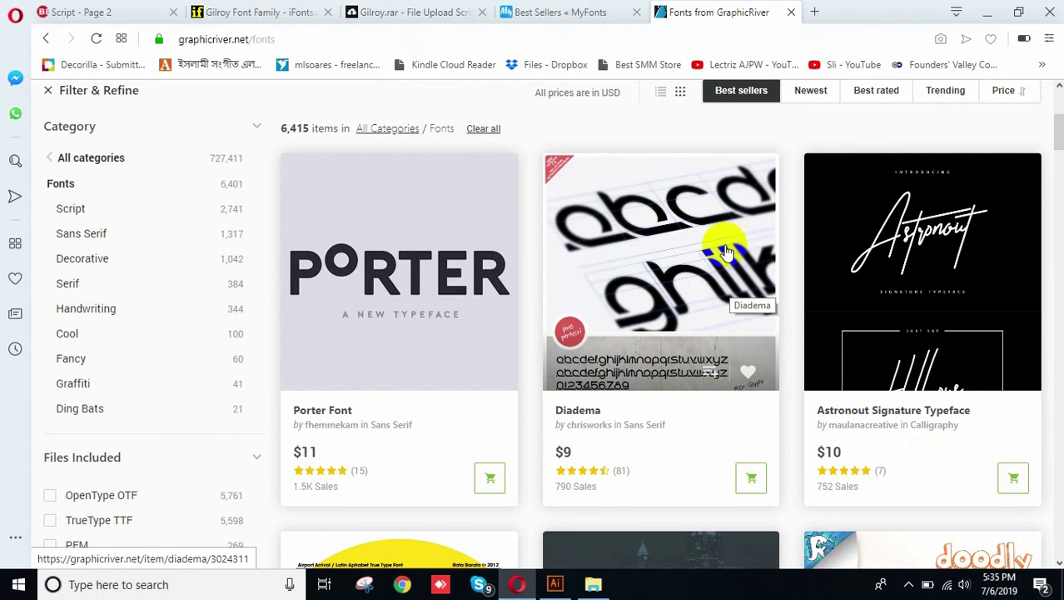
scroll(722, 261, "down", 3)
scroll(718, 278, "up", 3)
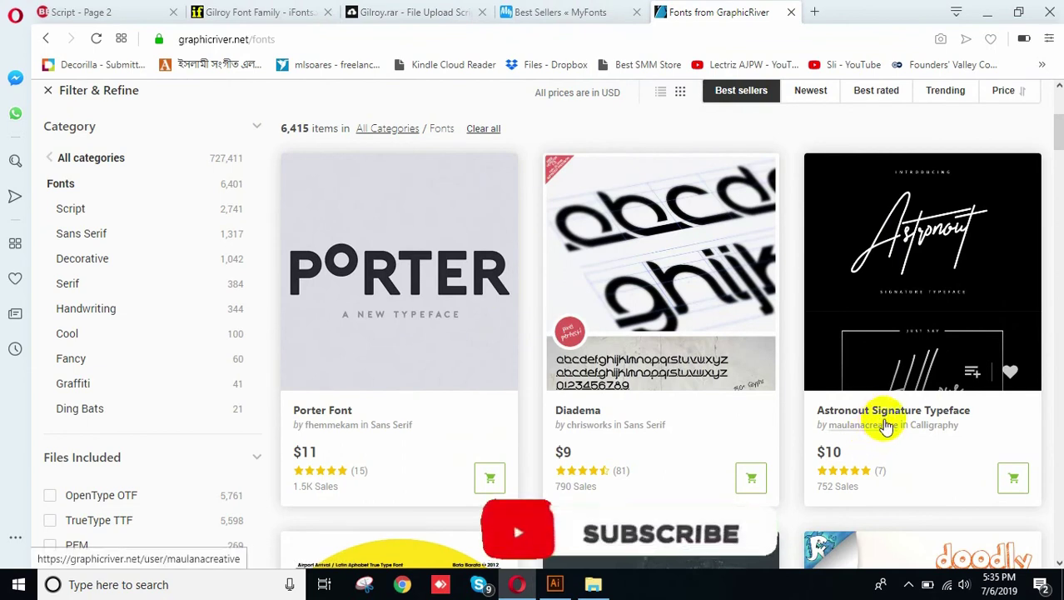
scroll(889, 424, "down", 4)
scroll(904, 383, "down", 2)
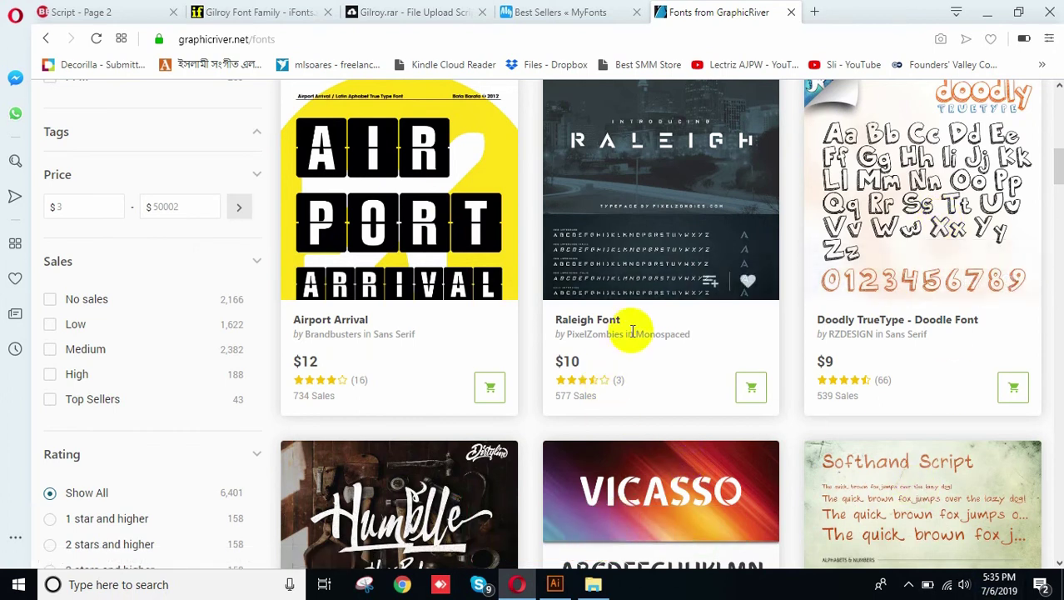
scroll(634, 342, "down", 5)
scroll(586, 524, "down", 2)
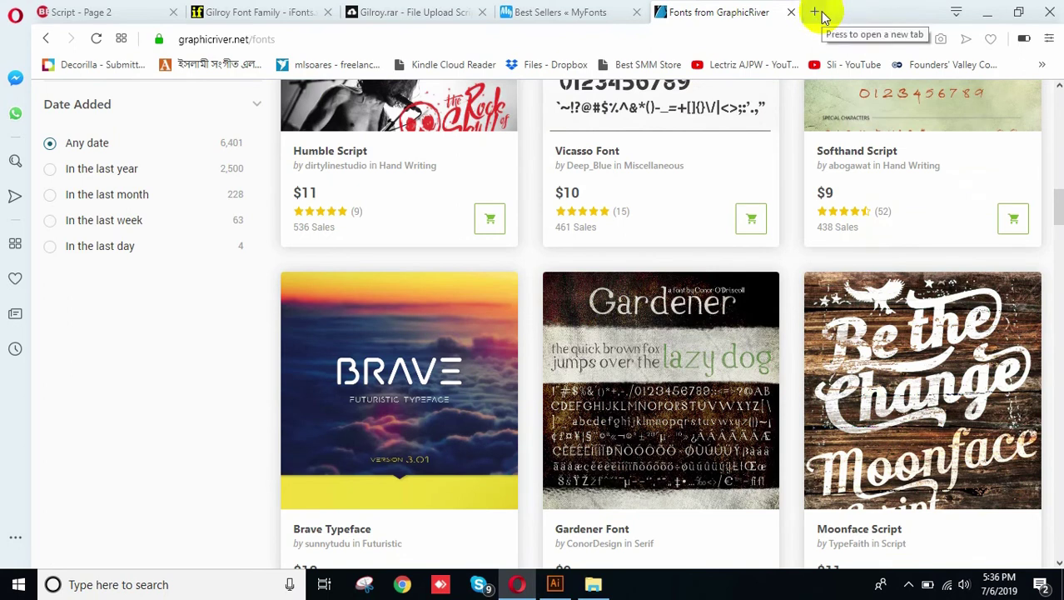
scroll(756, 450, "down", 5)
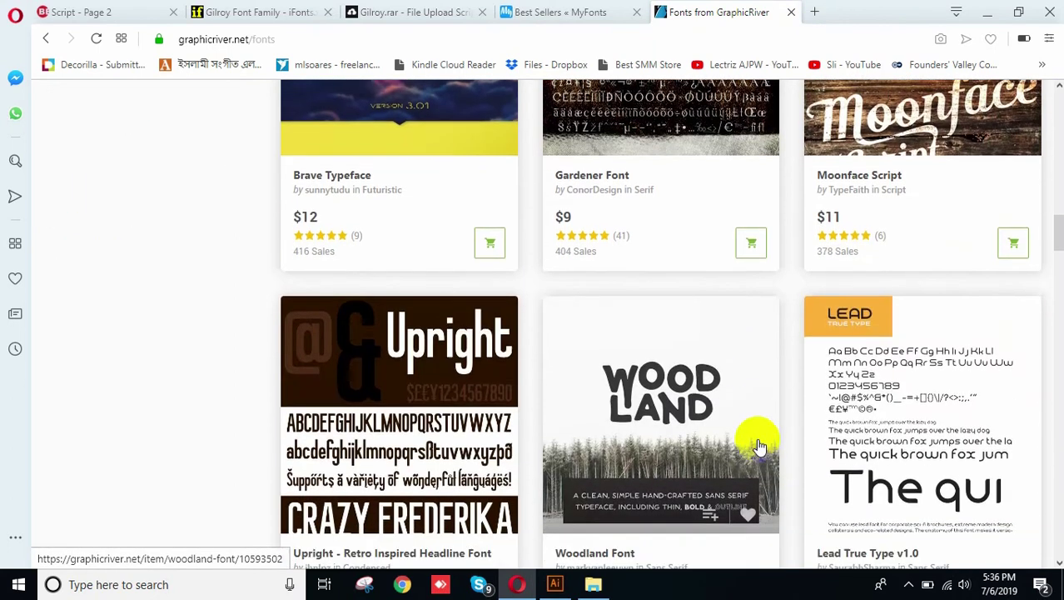
scroll(904, 387, "down", 3)
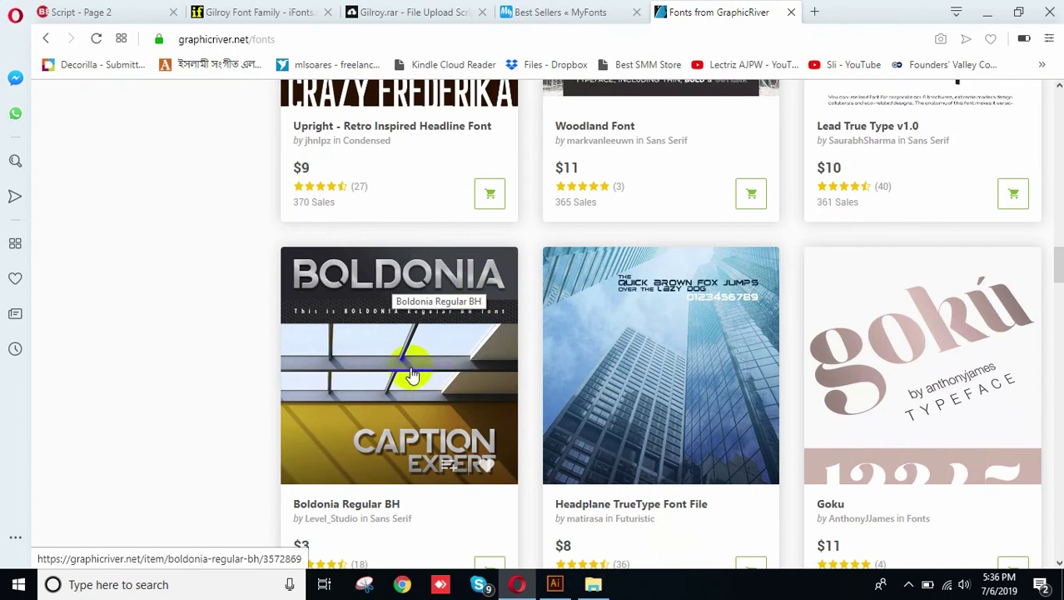
scroll(907, 349, "down", 3)
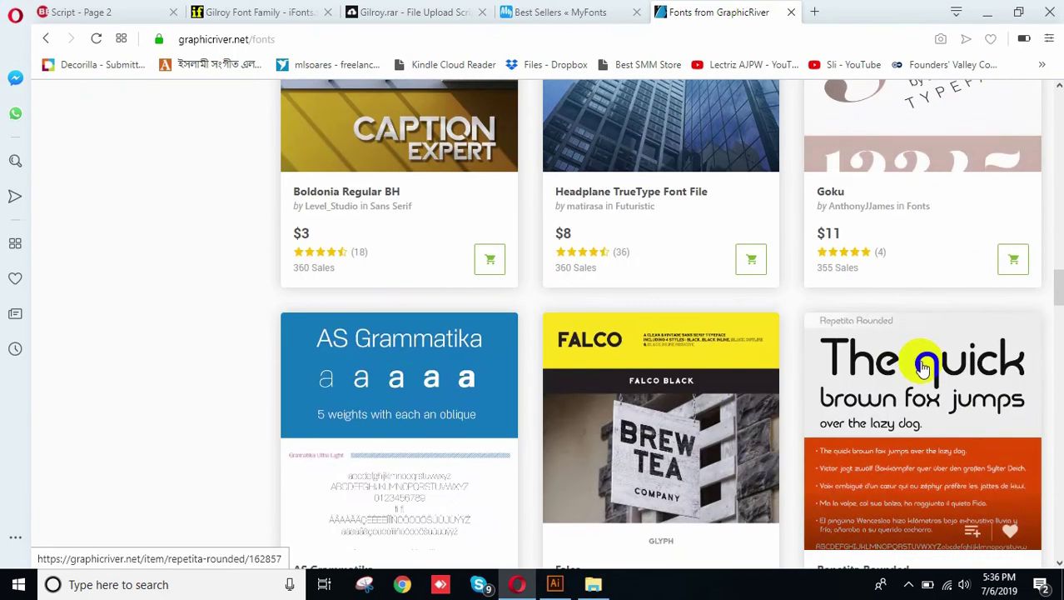
scroll(923, 367, "down", 5)
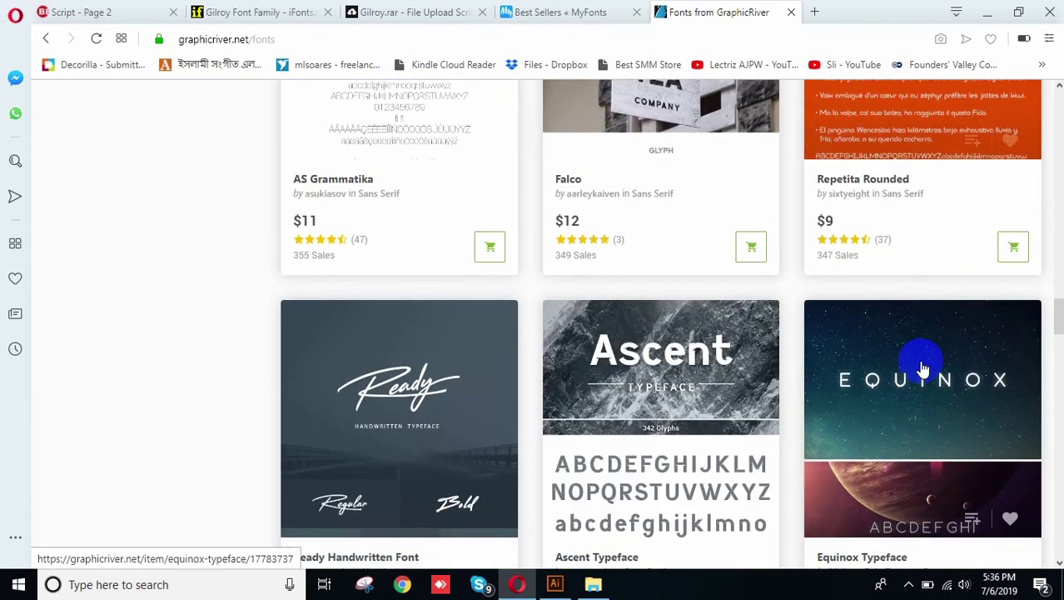
scroll(921, 365, "down", 2)
scroll(379, 449, "down", 4)
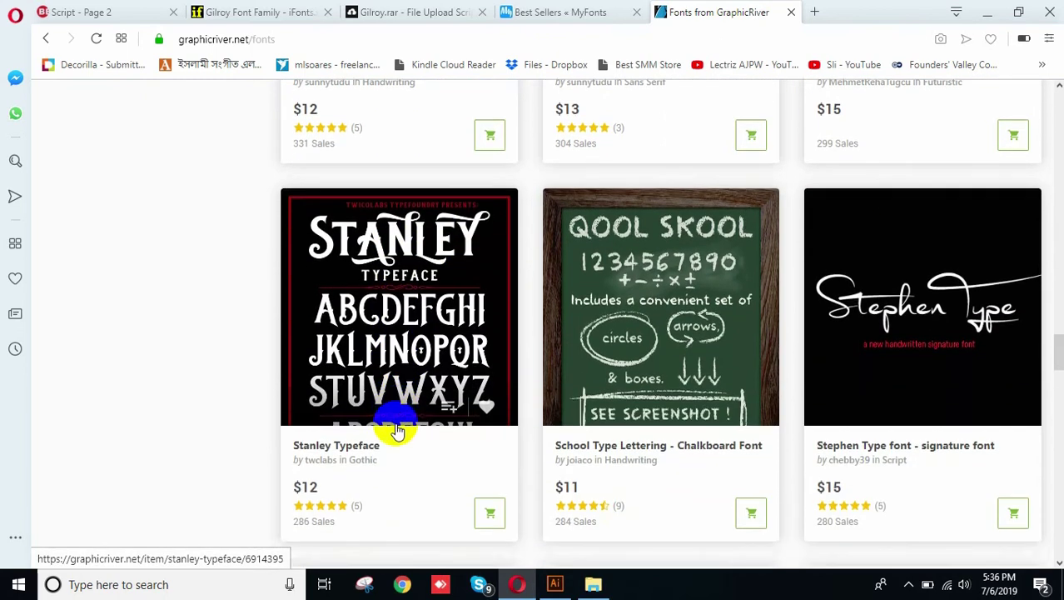
Copy the font name "Stanley Typeface" from its GraphicRiver listing and search for it on the iFonts site.
left_click_drag(292, 313, 380, 317)
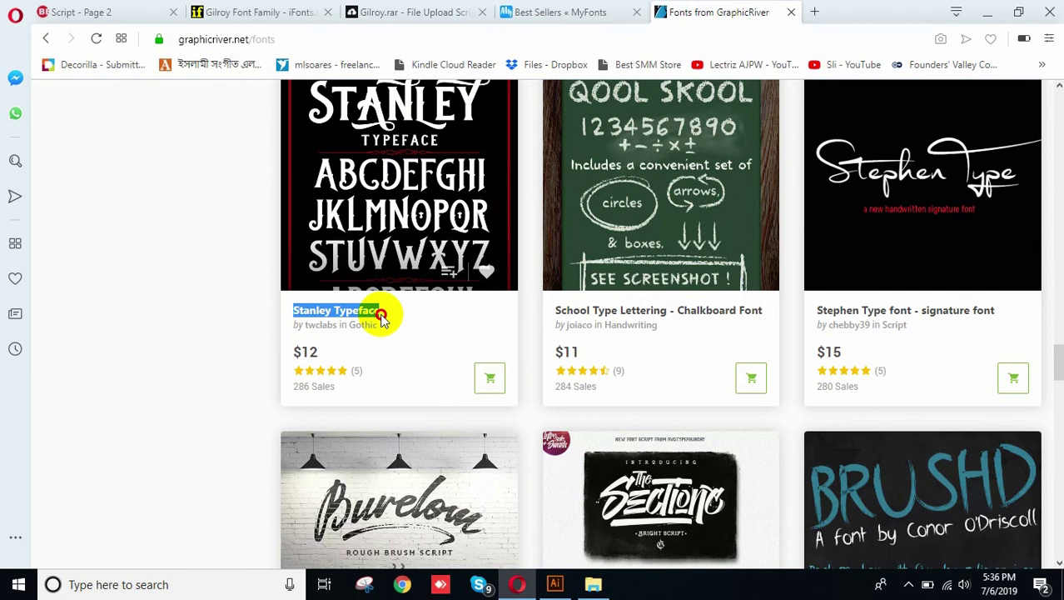
left_click_drag(381, 319, 381, 320)
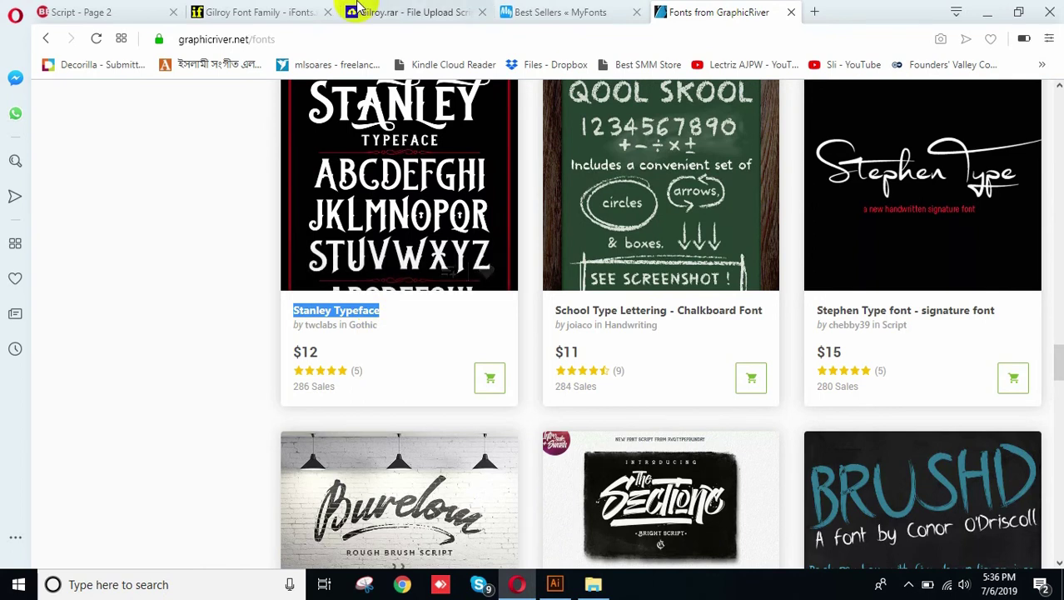
left_click(267, 10)
scroll(560, 215, "up", 10)
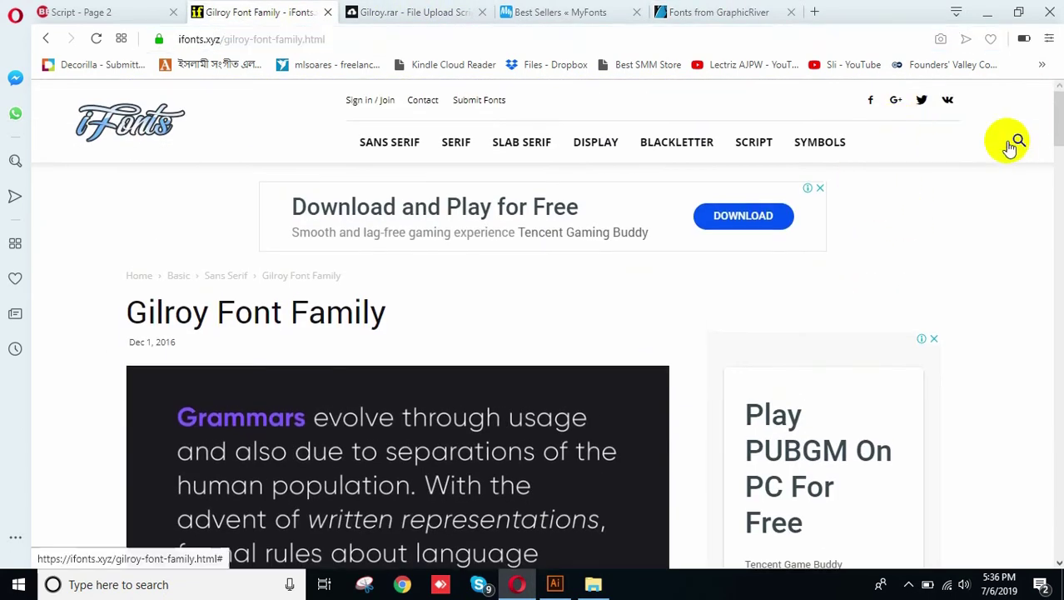
left_click(1018, 141)
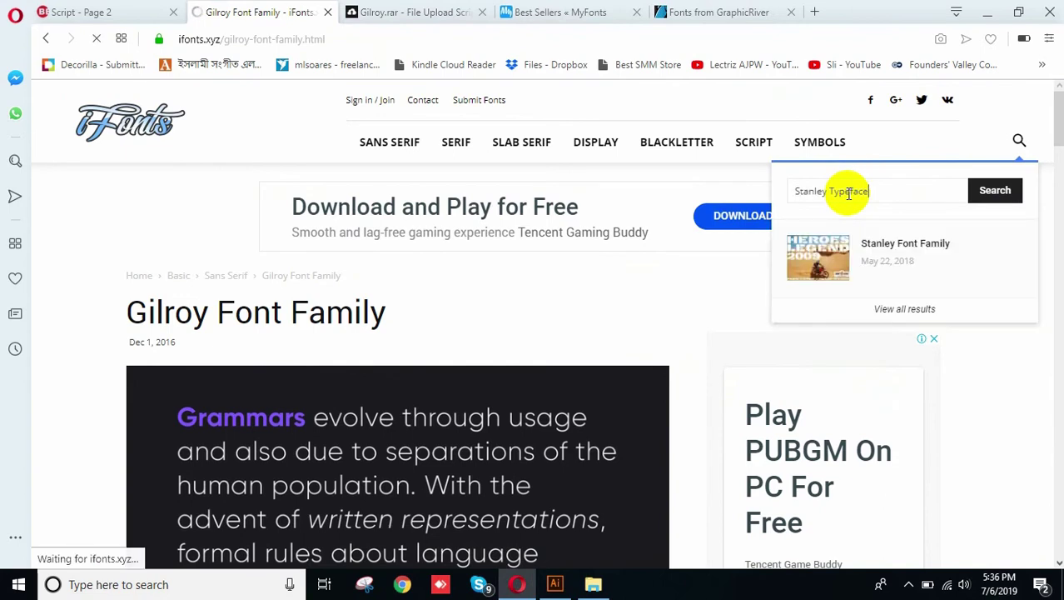
key("Return")
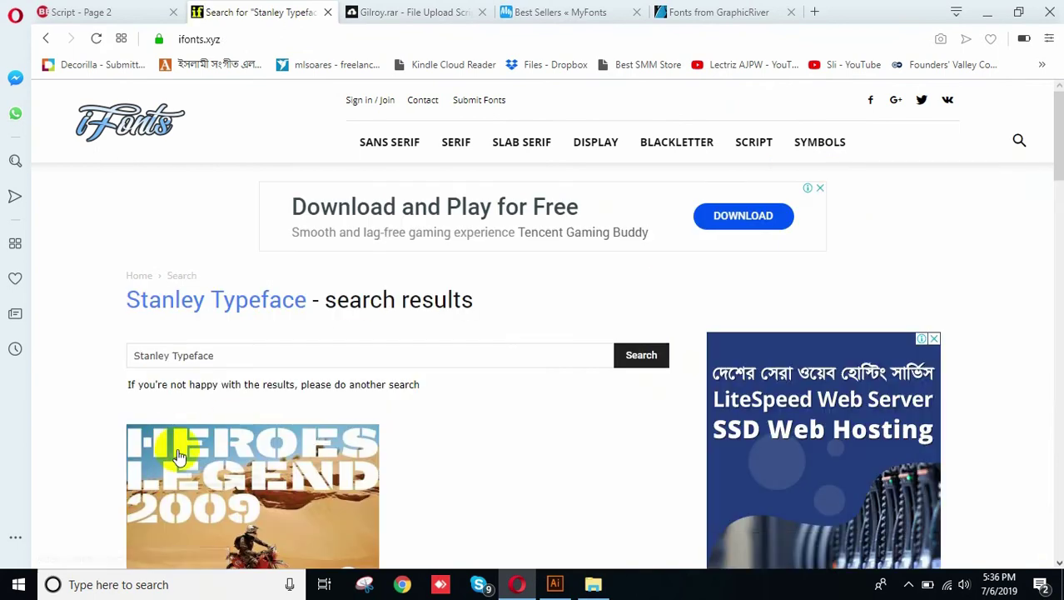
Check the iFonts search results for Stanley Typeface against the GraphicRiver font.
scroll(94, 391, "down", 4)
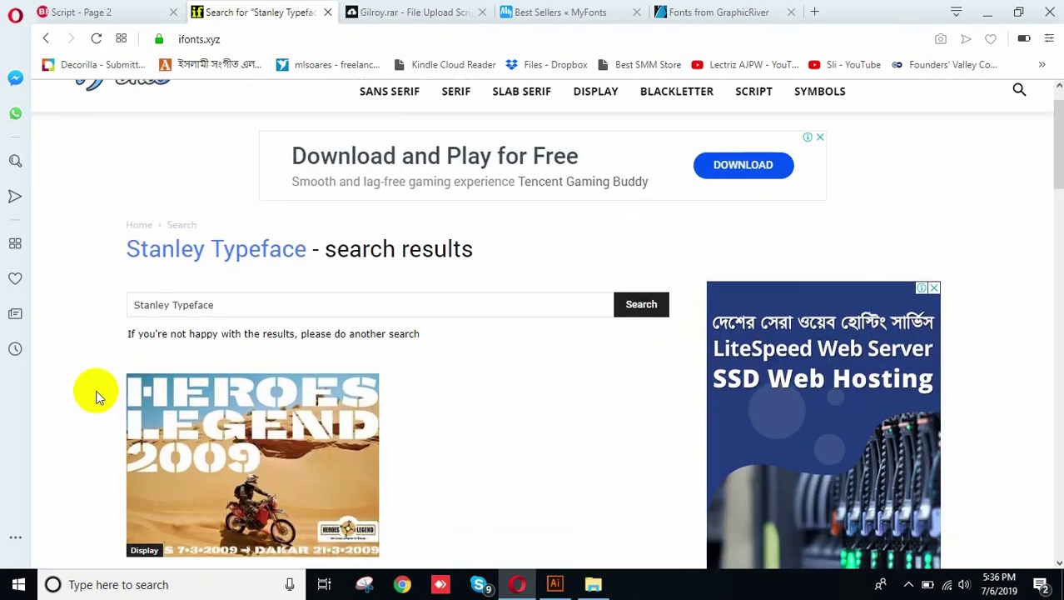
scroll(96, 396, "up", 1)
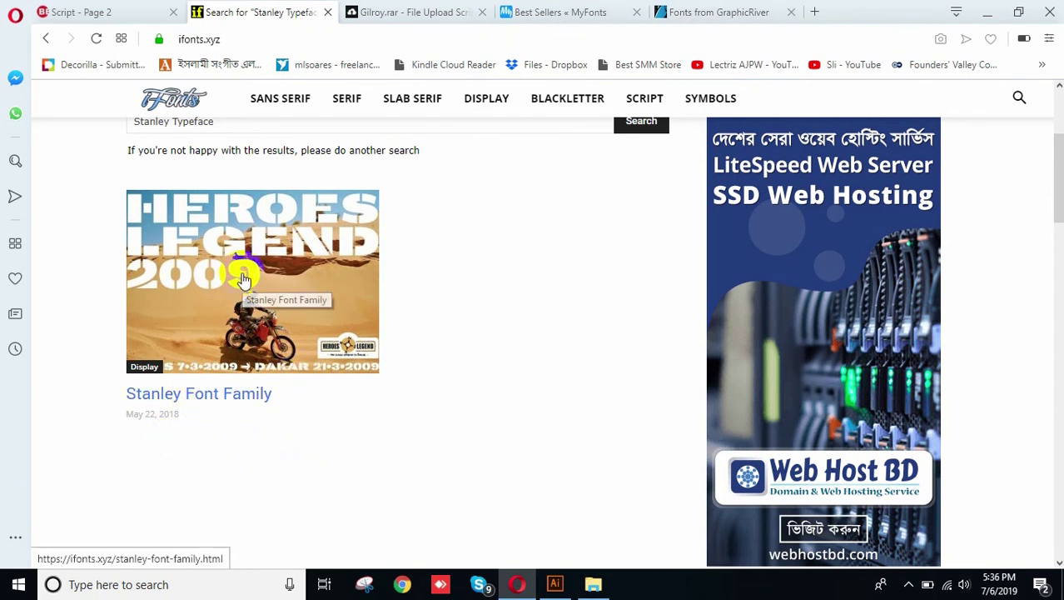
scroll(696, 231, "up", 3)
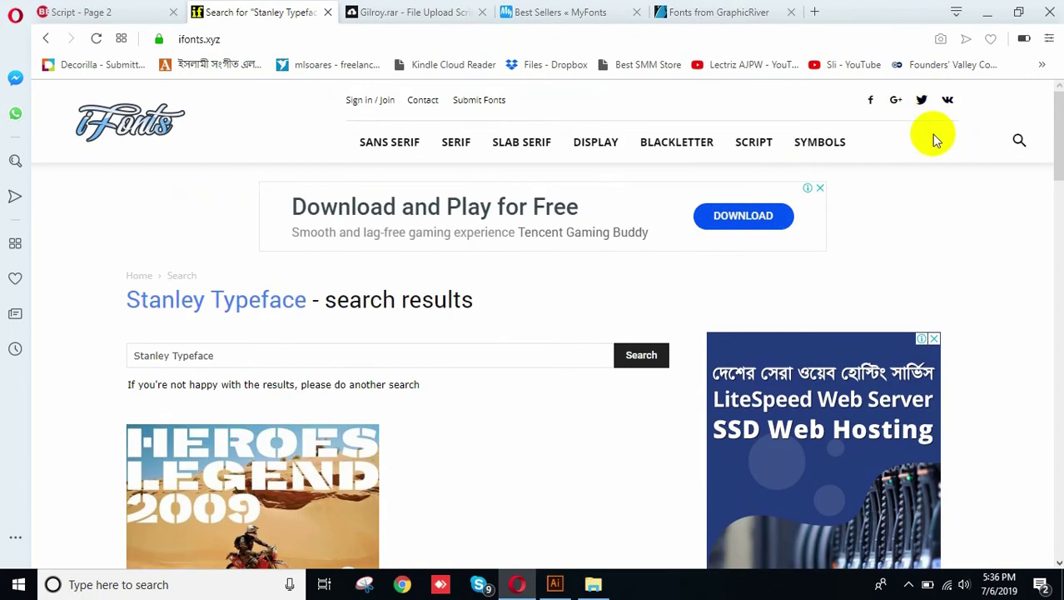
Try entering "Stanley Typeface" again in the iFonts site search.
left_click(1016, 140)
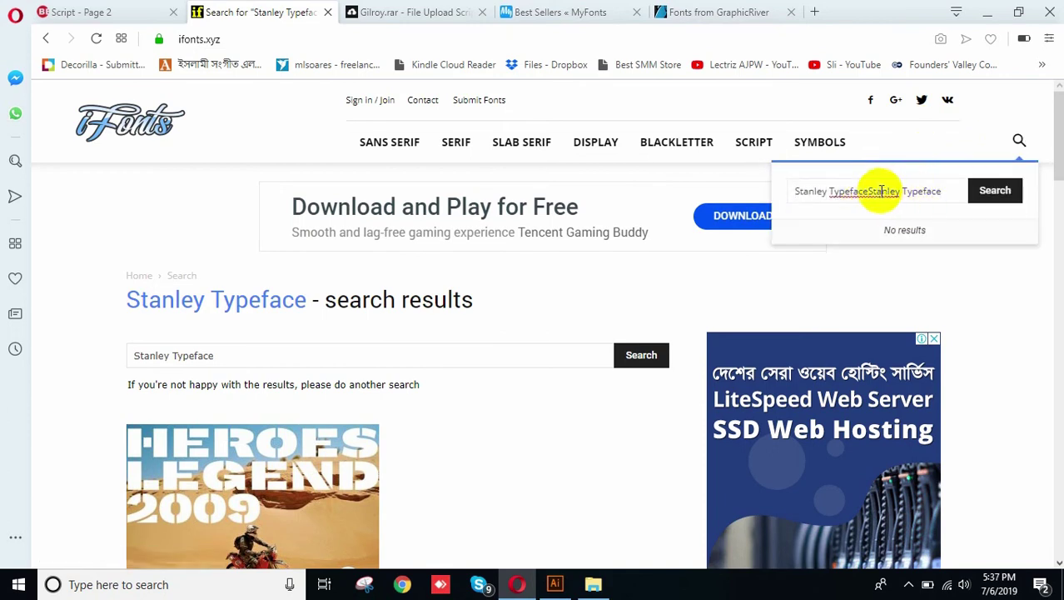
left_click_drag(871, 190, 977, 194)
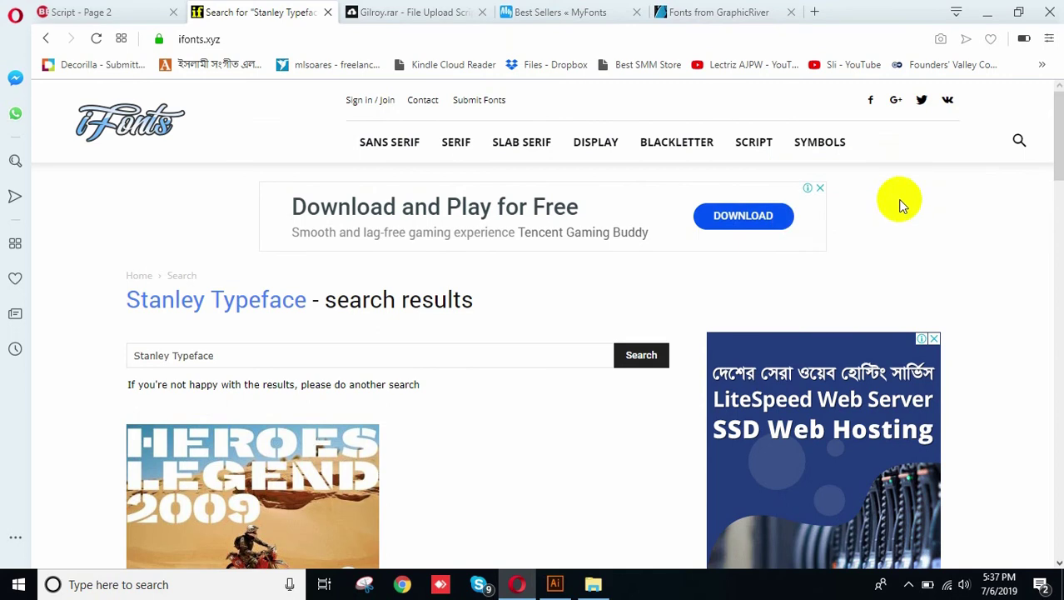
Shorten the iFonts search term to "Stanley" and run the search.
left_click(1016, 140)
left_click_drag(896, 196, 833, 190)
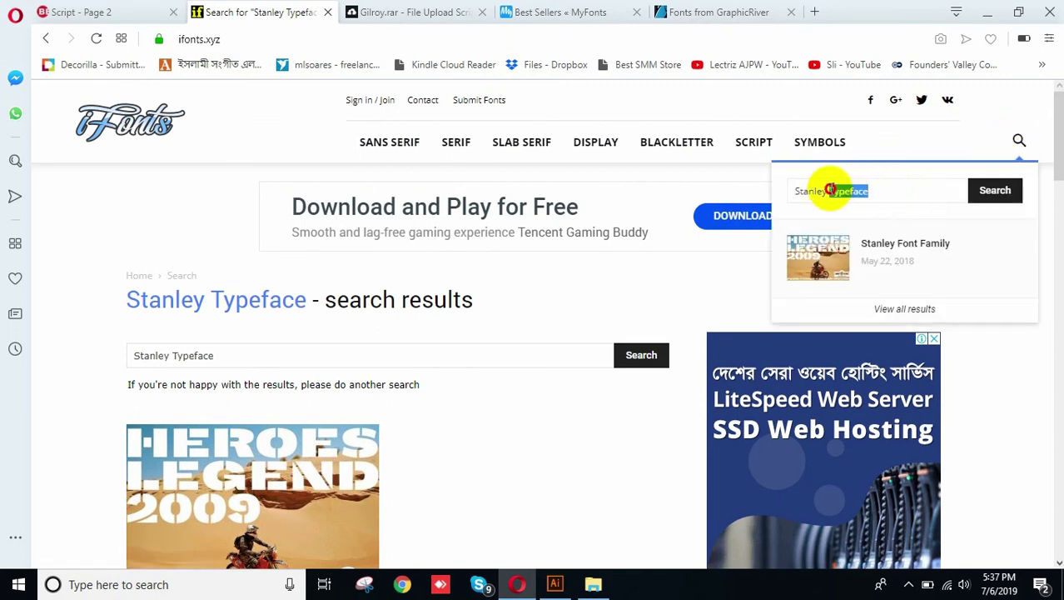
key("Return")
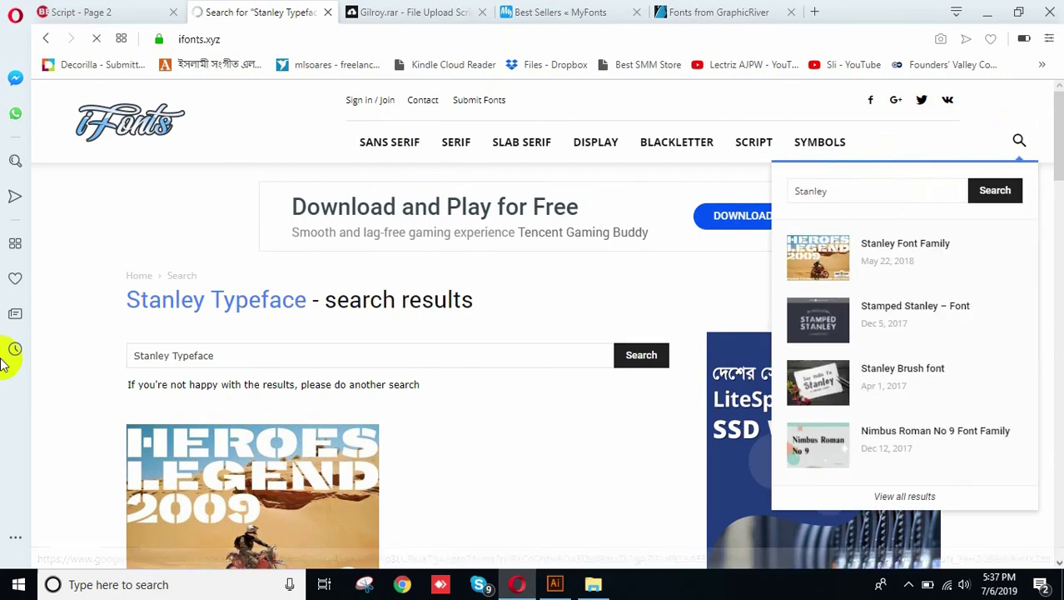
Examine the iFonts results for "Stanley", looking for a font that matches the GraphicRiver typeface.
scroll(38, 367, "down", 4)
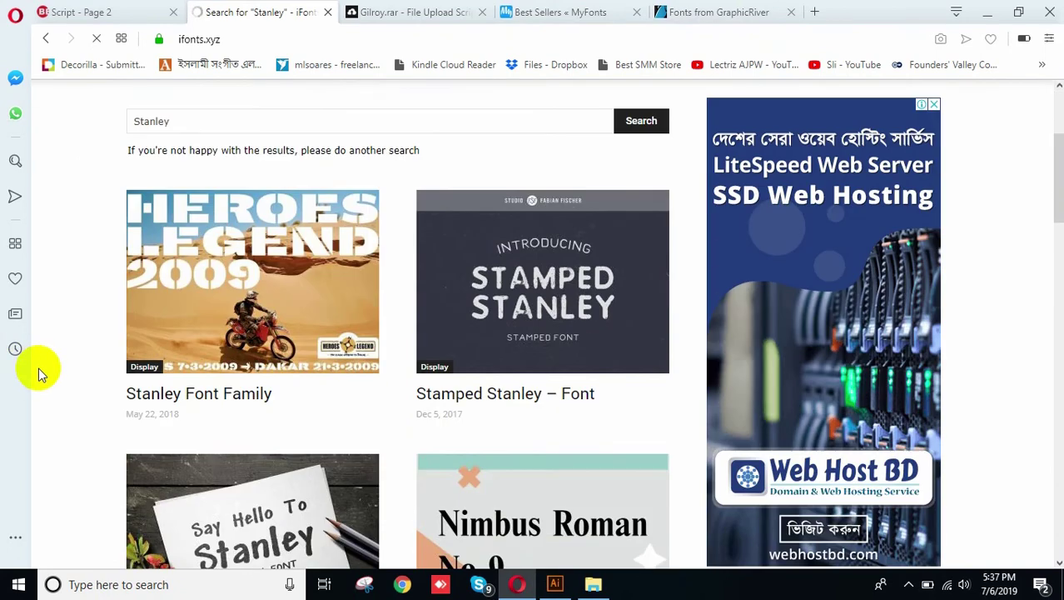
scroll(38, 367, "down", 4)
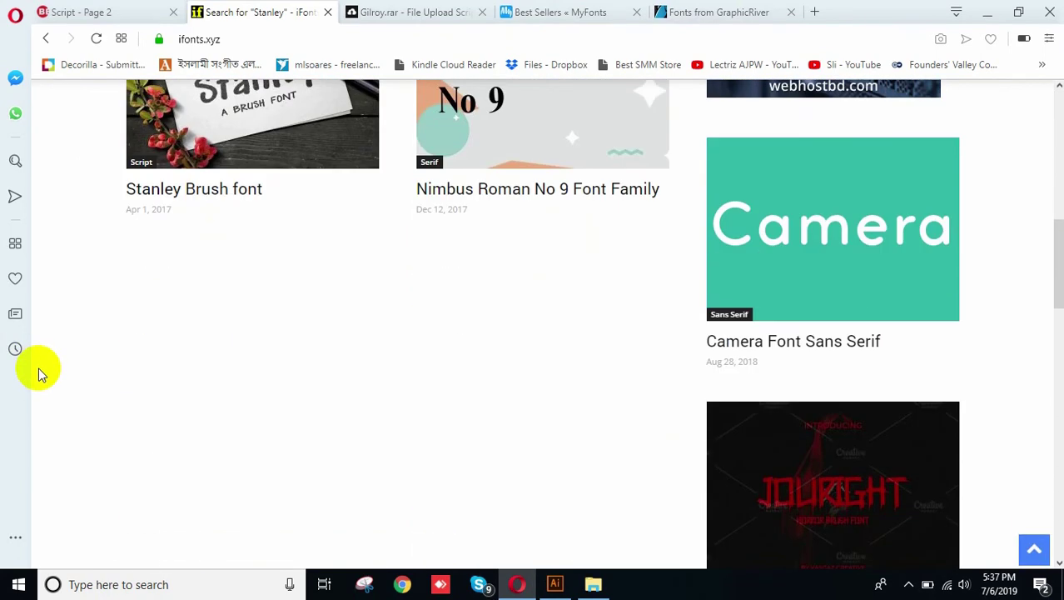
scroll(40, 368, "up", 9)
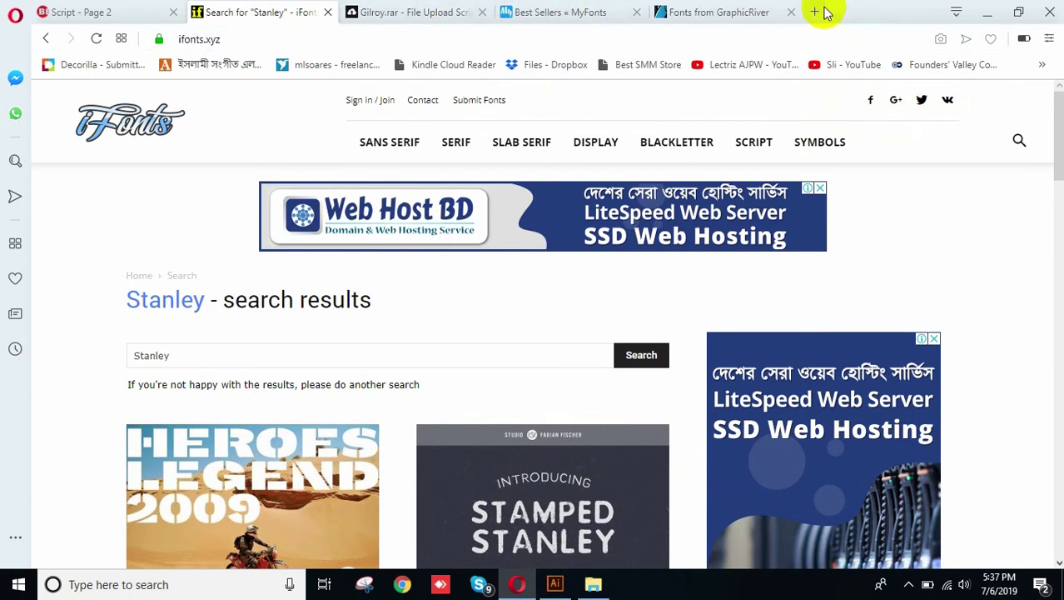
scroll(954, 232, "down", 5)
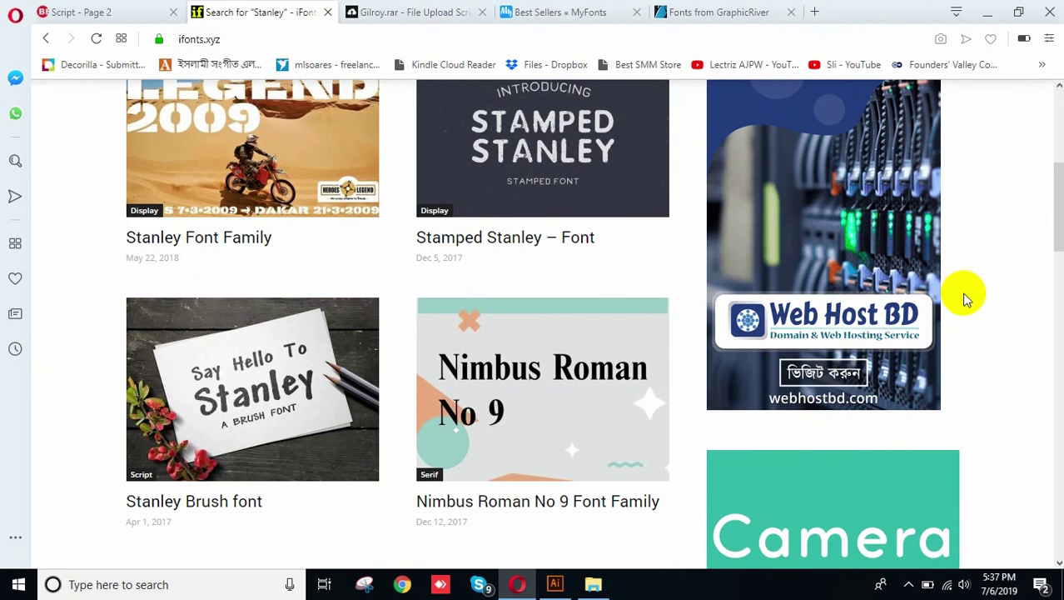
scroll(964, 333, "down", 9)
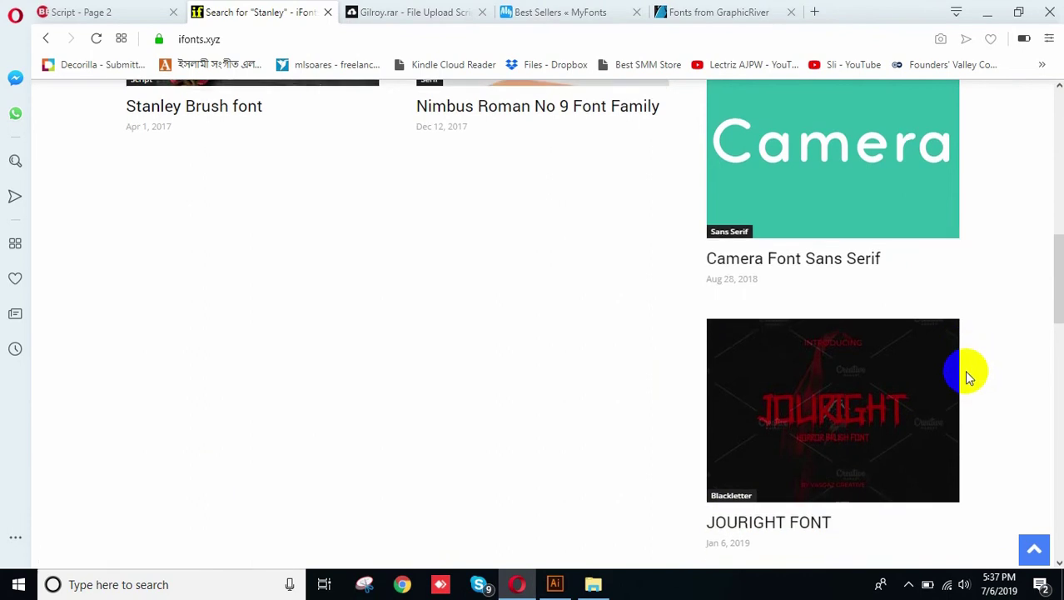
scroll(968, 377, "down", 4)
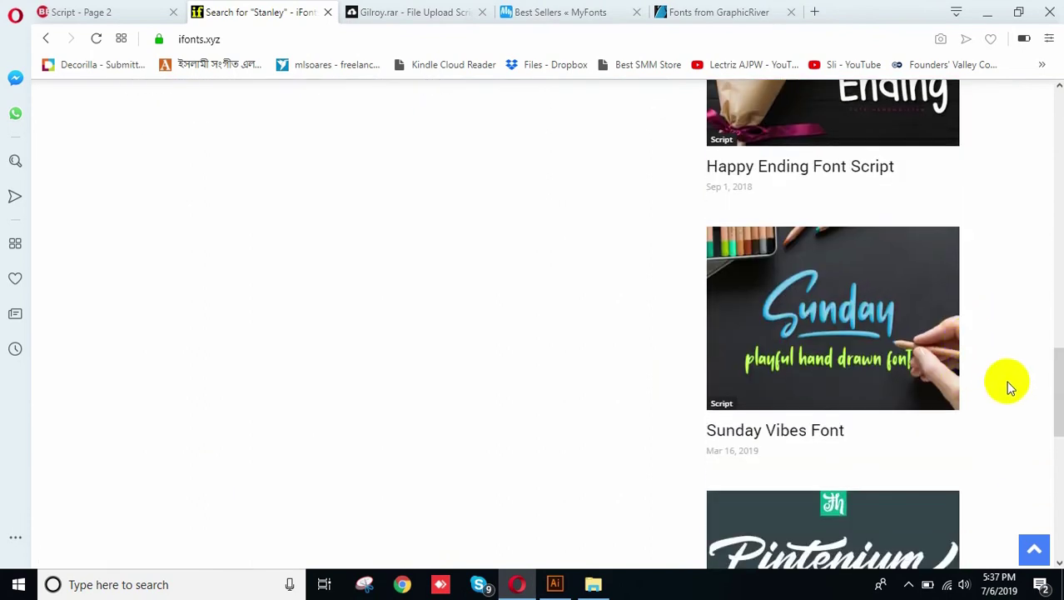
scroll(1009, 392, "down", 8)
scroll(1010, 391, "up", 18)
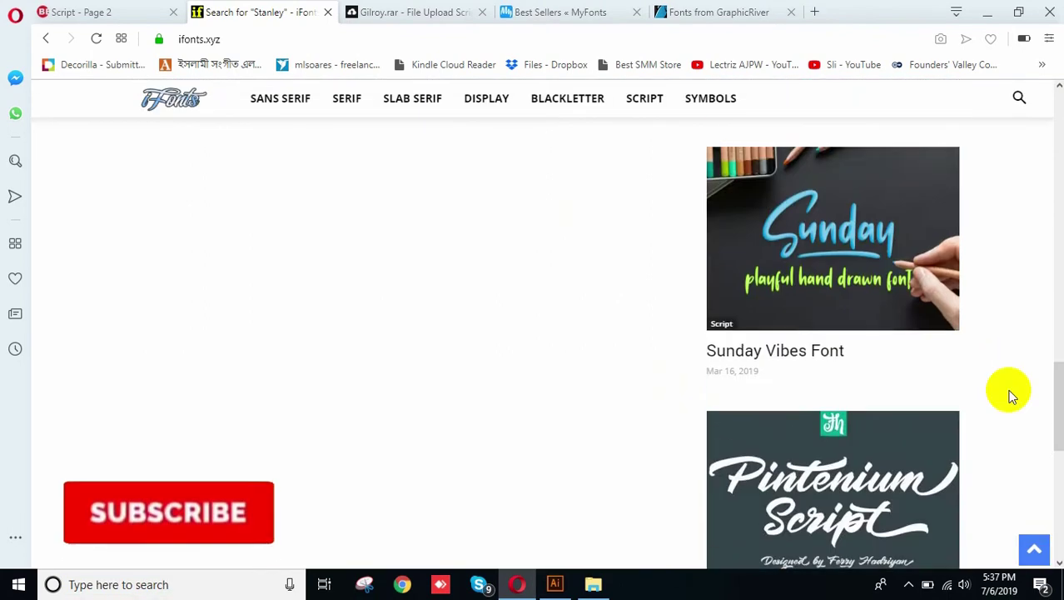
scroll(1009, 392, "up", 10)
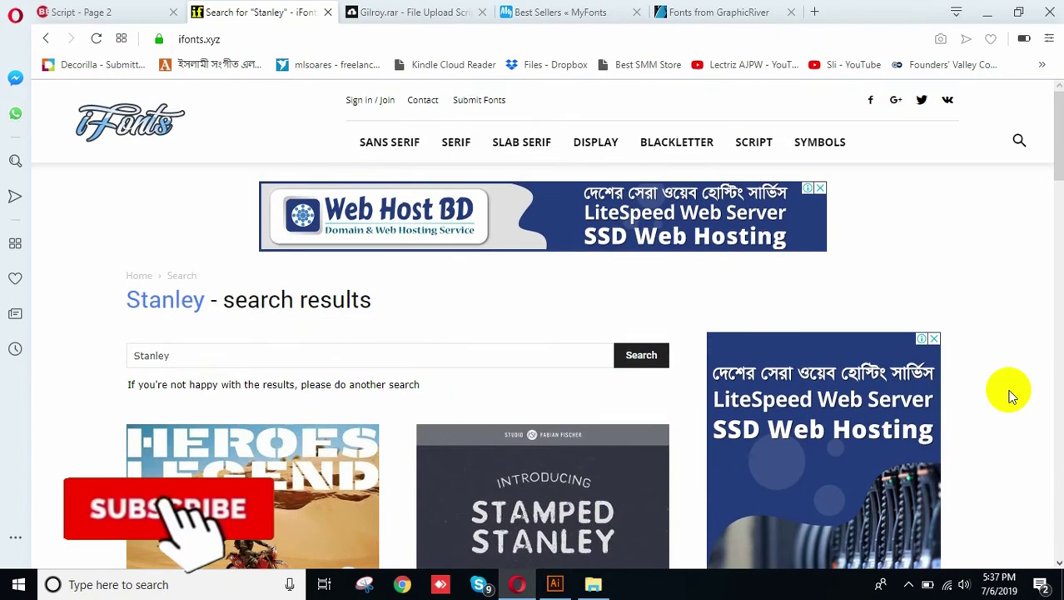
Return to the GraphicRiver font listings and find the Stephen Type signature font.
left_click(684, 11)
scroll(925, 396, "up", 5)
scroll(924, 396, "up", 4)
scroll(941, 416, "down", 4)
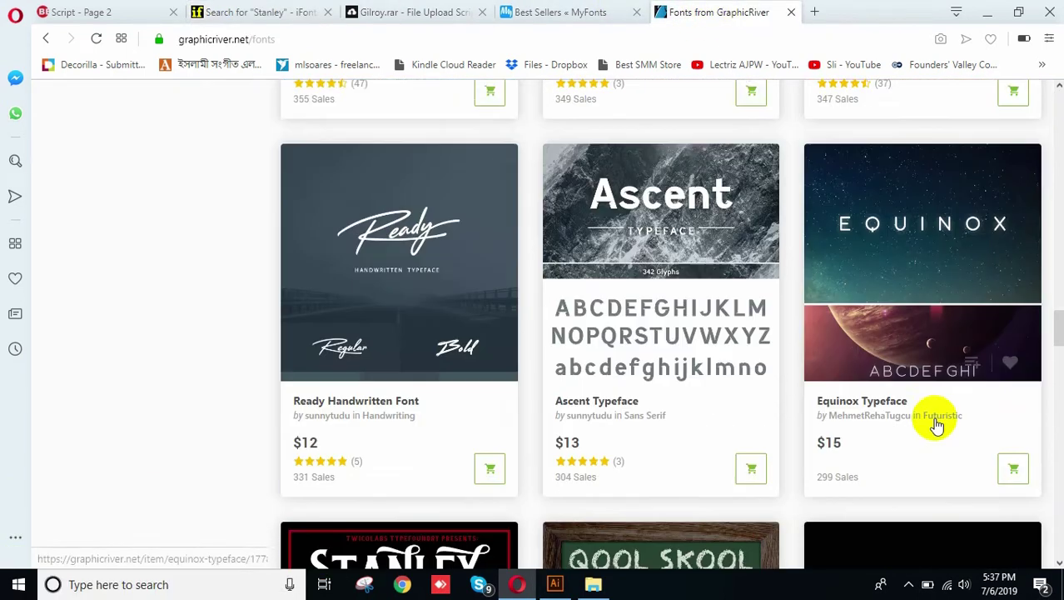
scroll(952, 444, "down", 5)
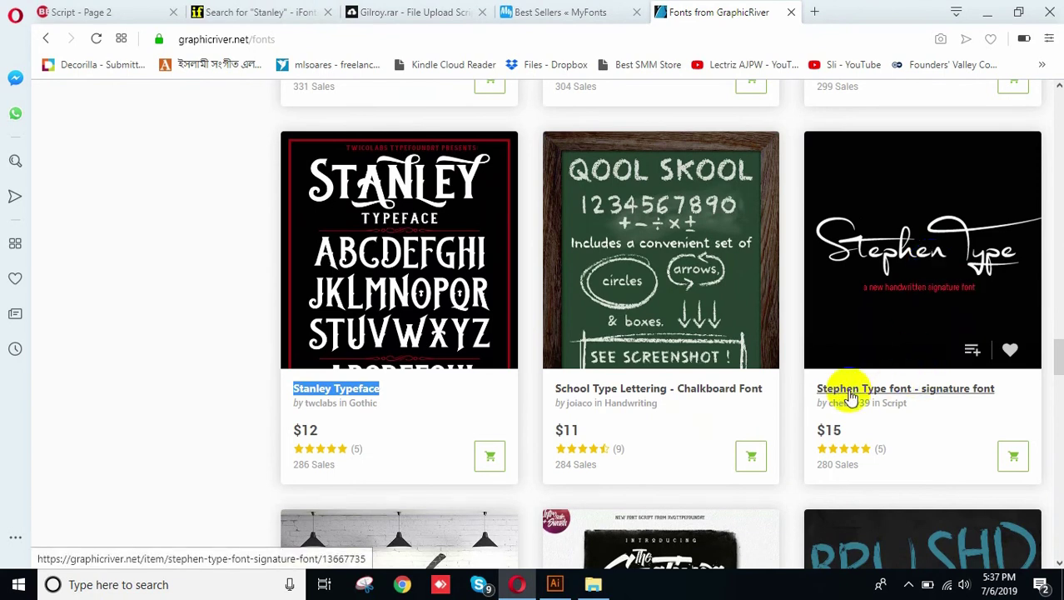
Switch to Illustrator and set the font of the script text above the services banner to Stephen Type.
left_click(555, 583)
left_click(484, 281)
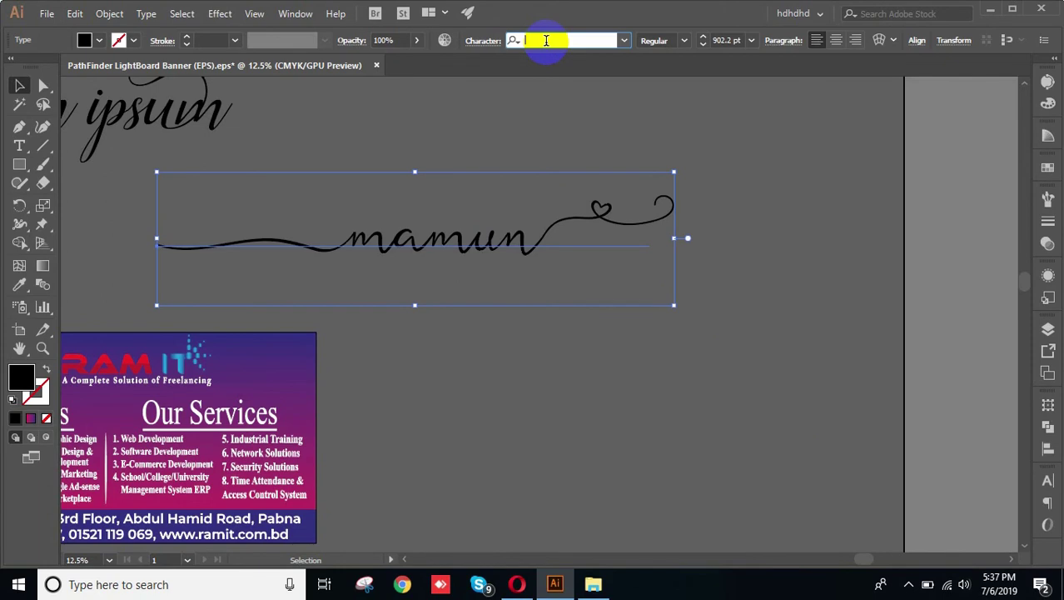
type("ste")
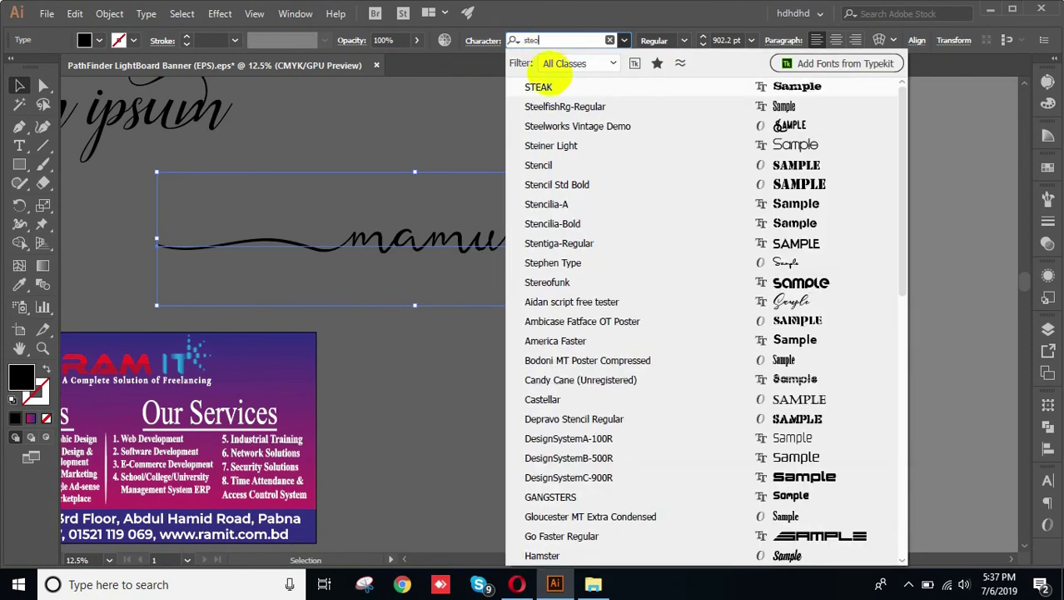
type("c")
key("BackSpace")
type("p")
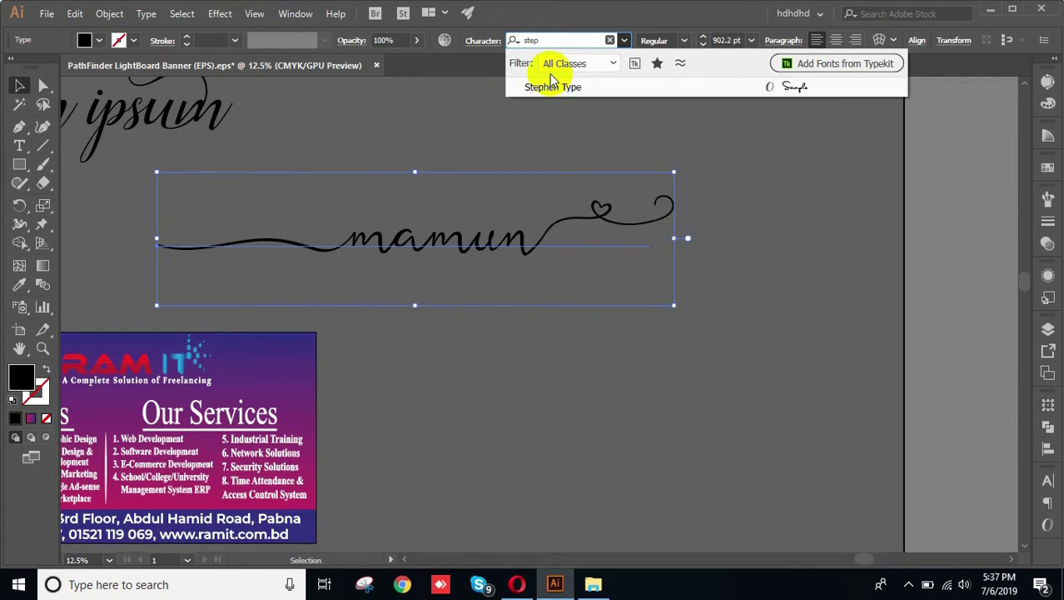
left_click(560, 99)
left_click(434, 363)
left_click(278, 247)
left_click(471, 285)
Switch back to the browser and copy the font name "Stephen Type" from its GraphicRiver listing.
left_click(517, 586)
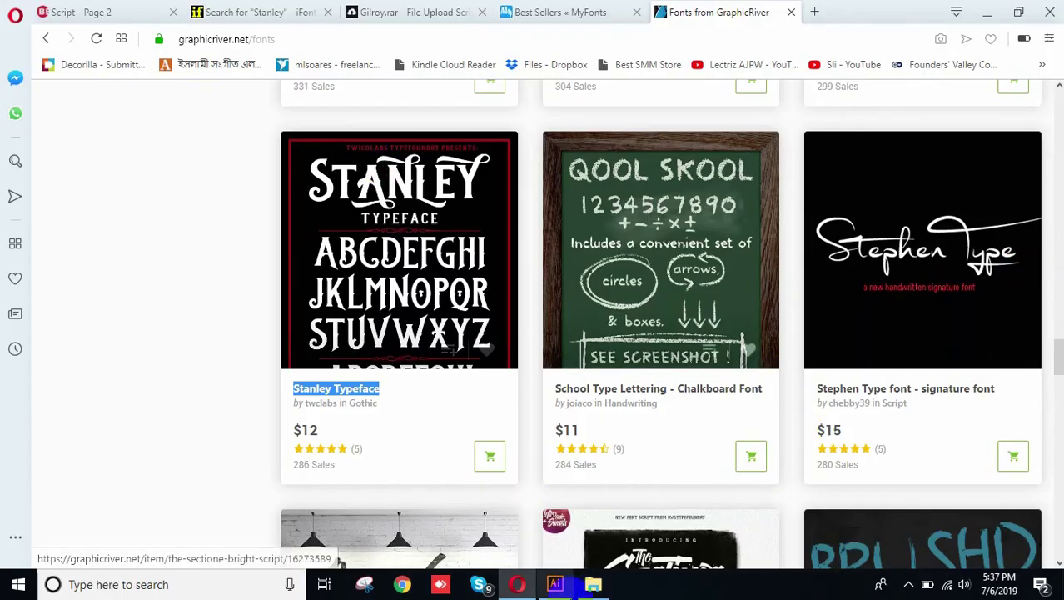
scroll(899, 354, "up", 2)
scroll(868, 423, "down", 2)
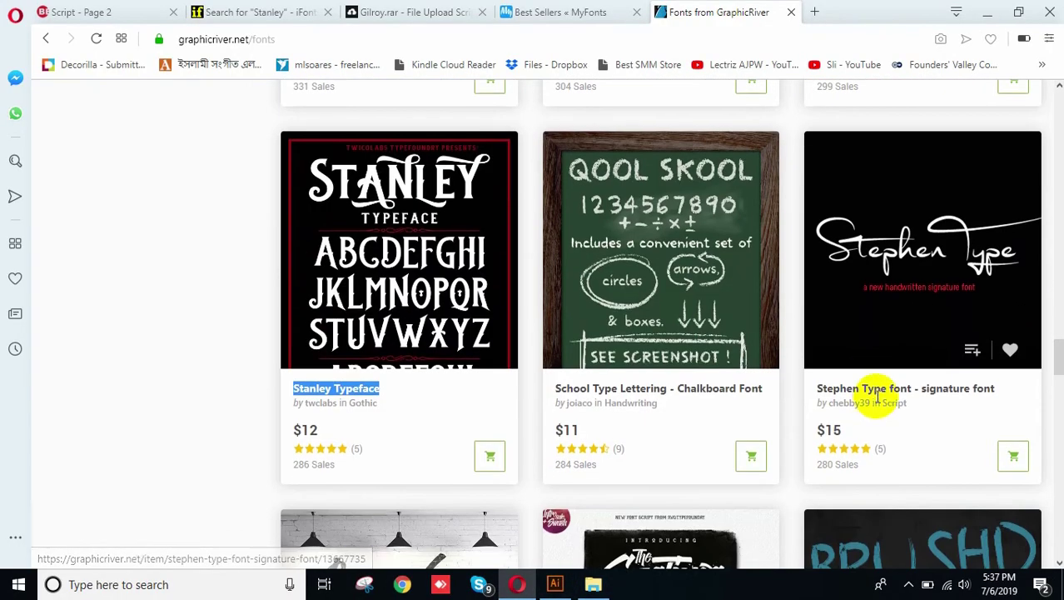
left_click_drag(818, 391, 837, 391)
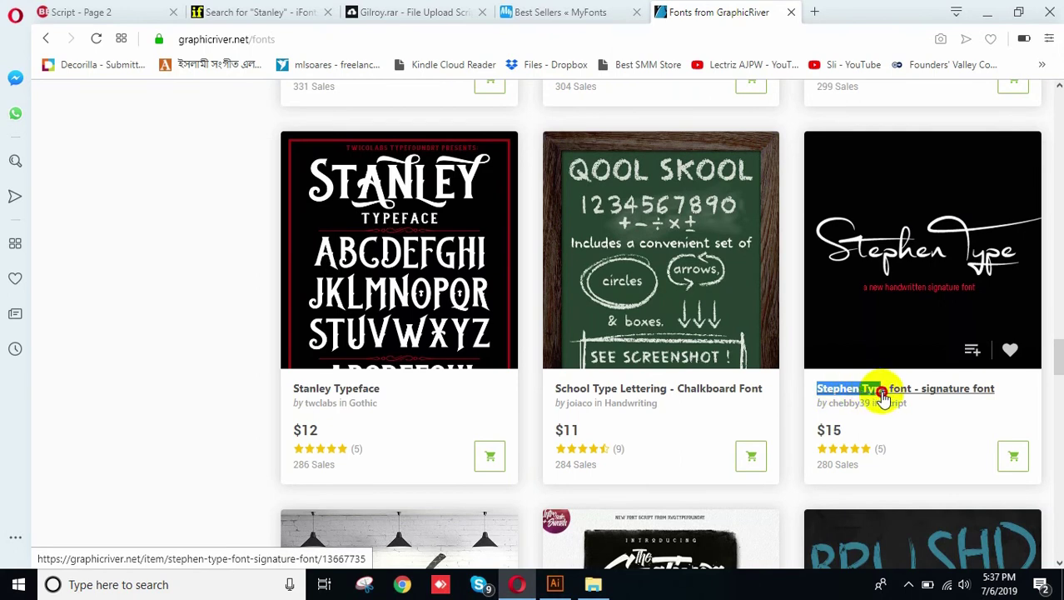
left_click_drag(889, 396, 885, 397)
key("ctrl+c")
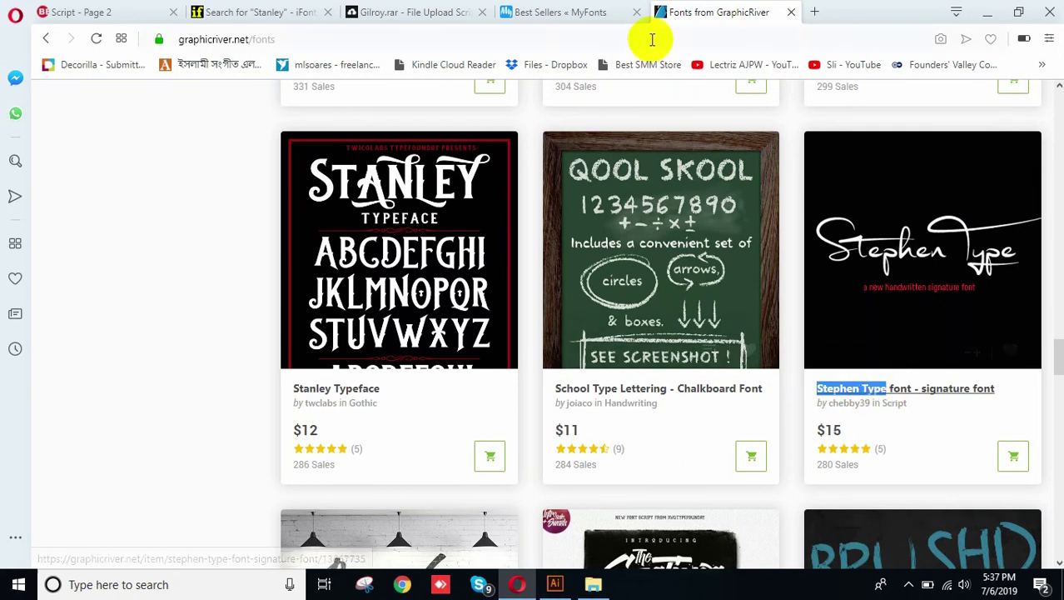
In Illustrator, replace the wording of the Stephen Type text object with the copied "Stephen Type".
left_click(554, 584)
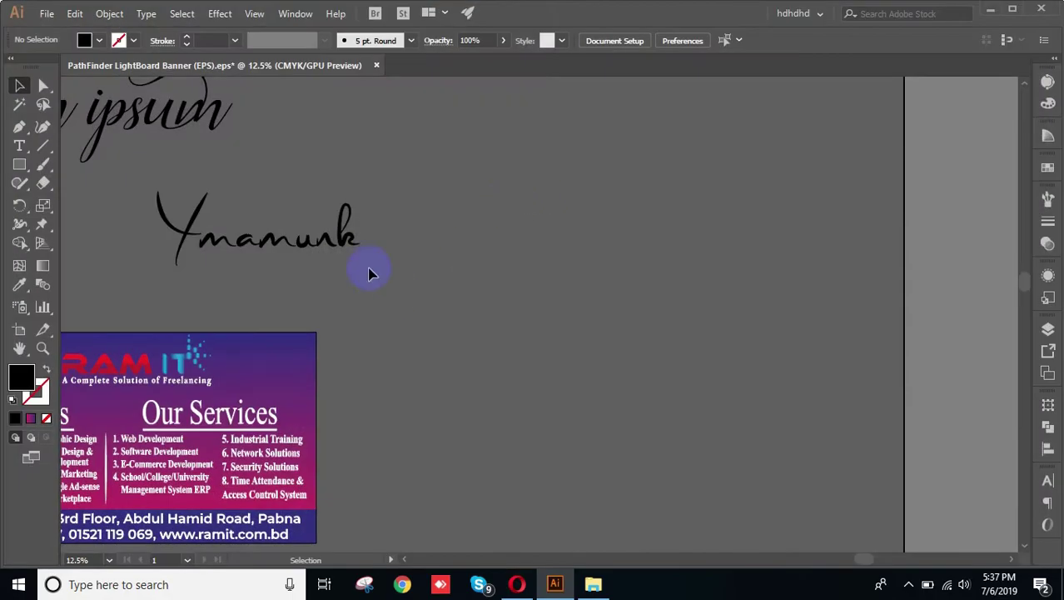
left_click(296, 248)
double_click(287, 243)
double_click(276, 238)
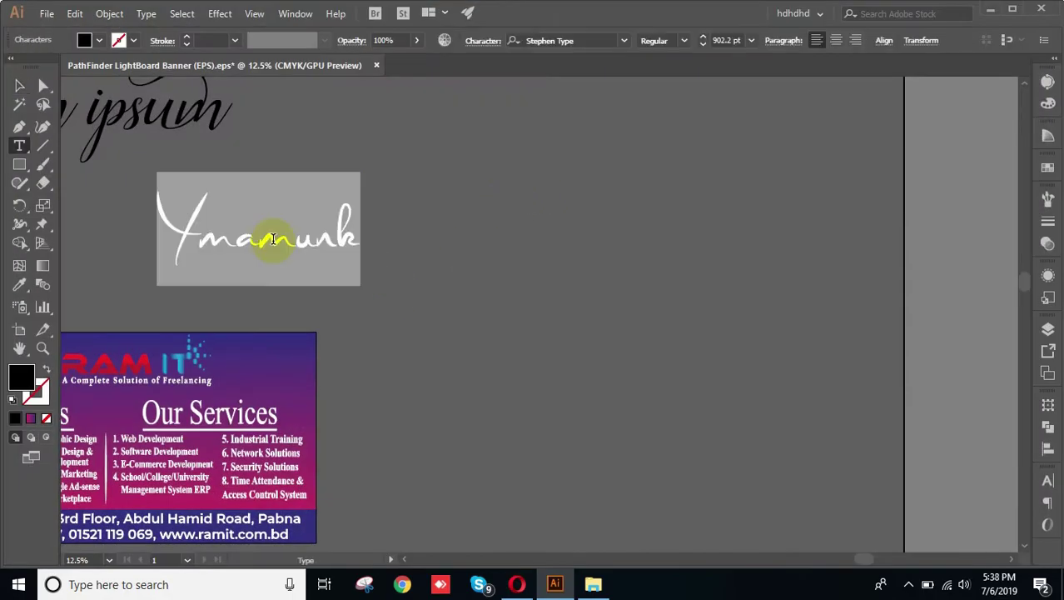
key("ctrl+v")
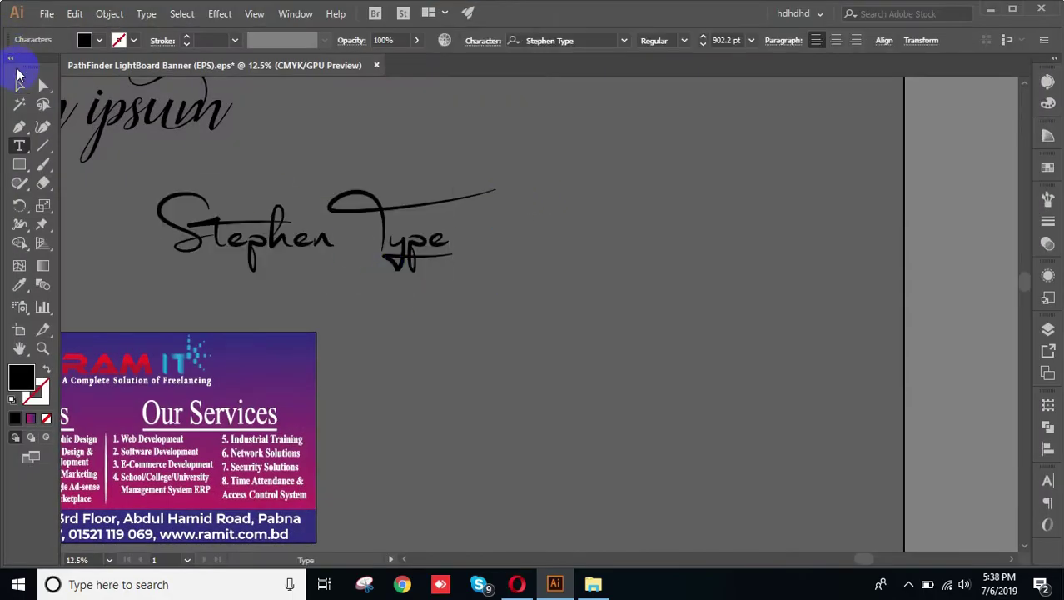
Move the "Stephen Type" text object to the right, into the empty area beyond the services banner.
left_click(22, 104)
left_click(21, 91)
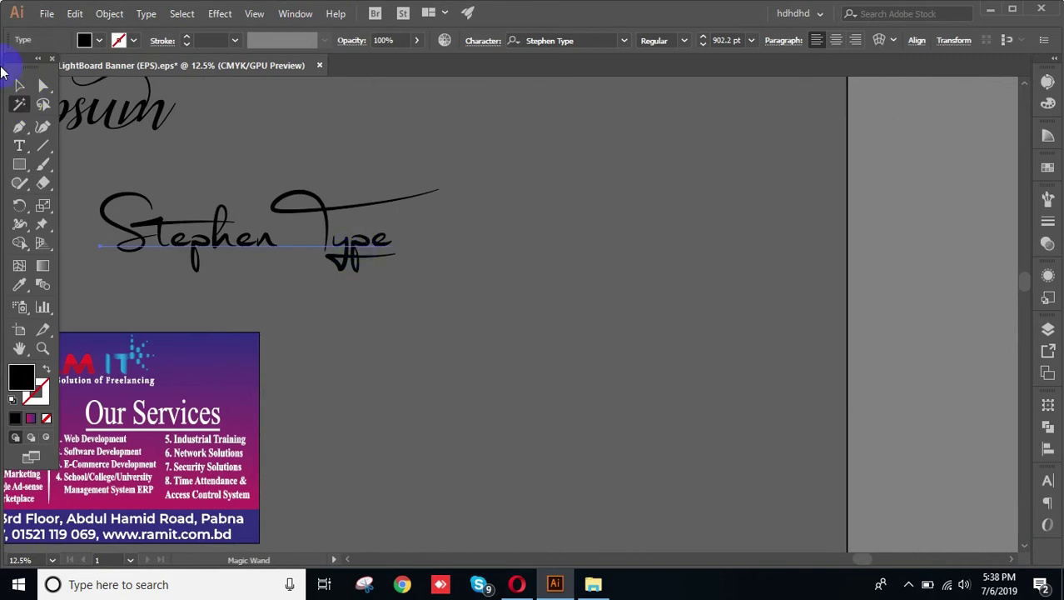
left_click(18, 87)
left_click_drag(352, 245, 641, 261)
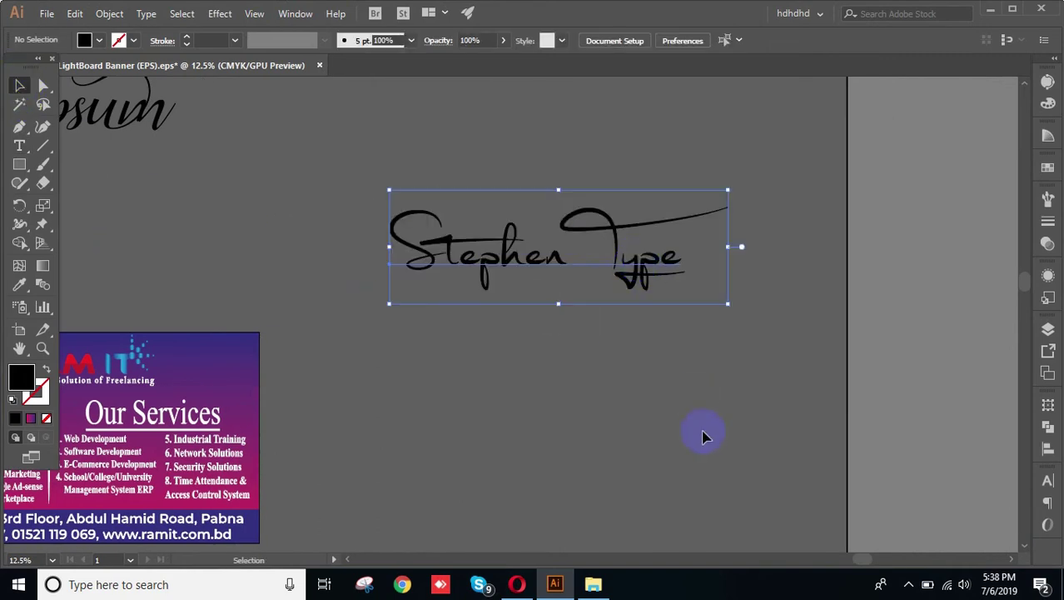
Go back to the browser and search the iFonts site for "Stephen Type".
left_click(555, 586)
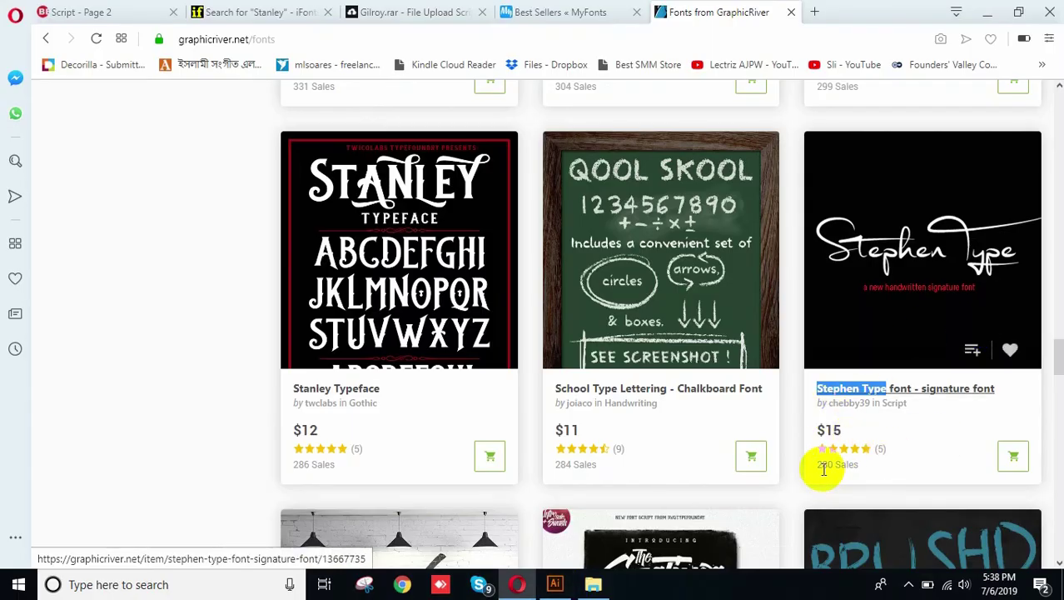
left_click(119, 243)
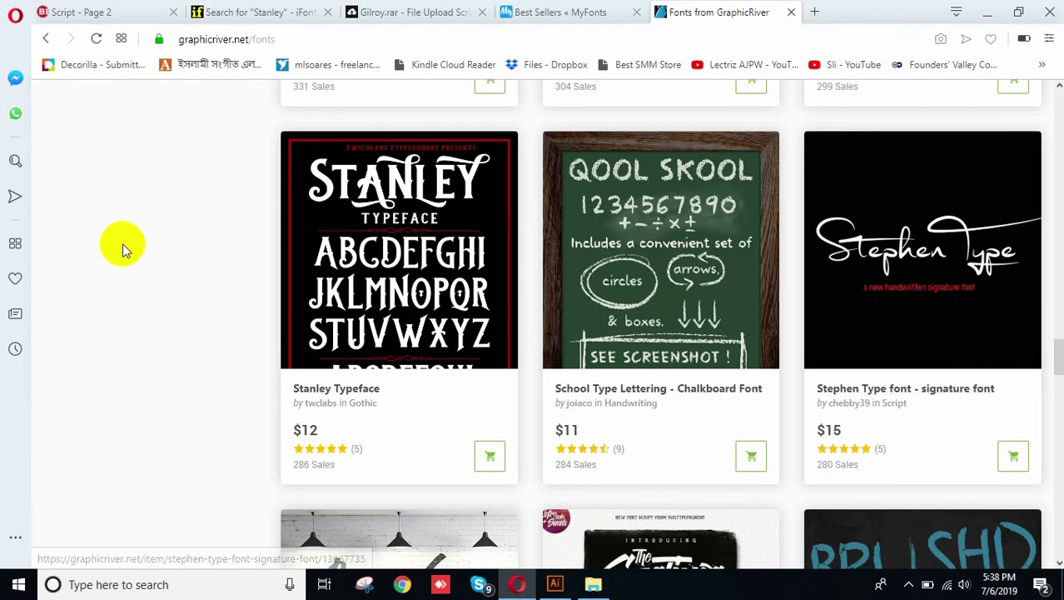
left_click(310, 12)
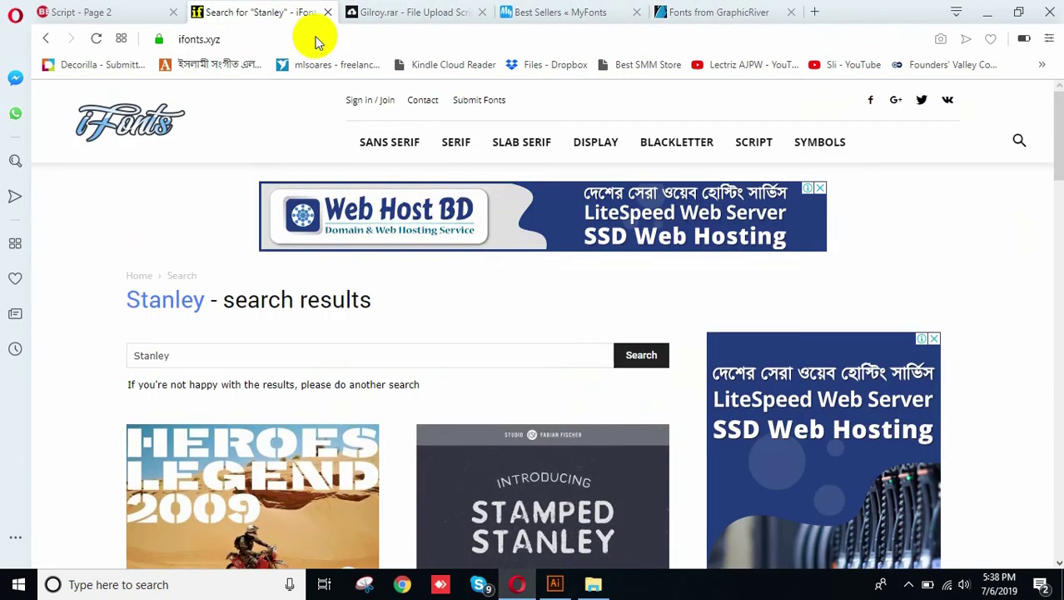
left_click(1021, 146)
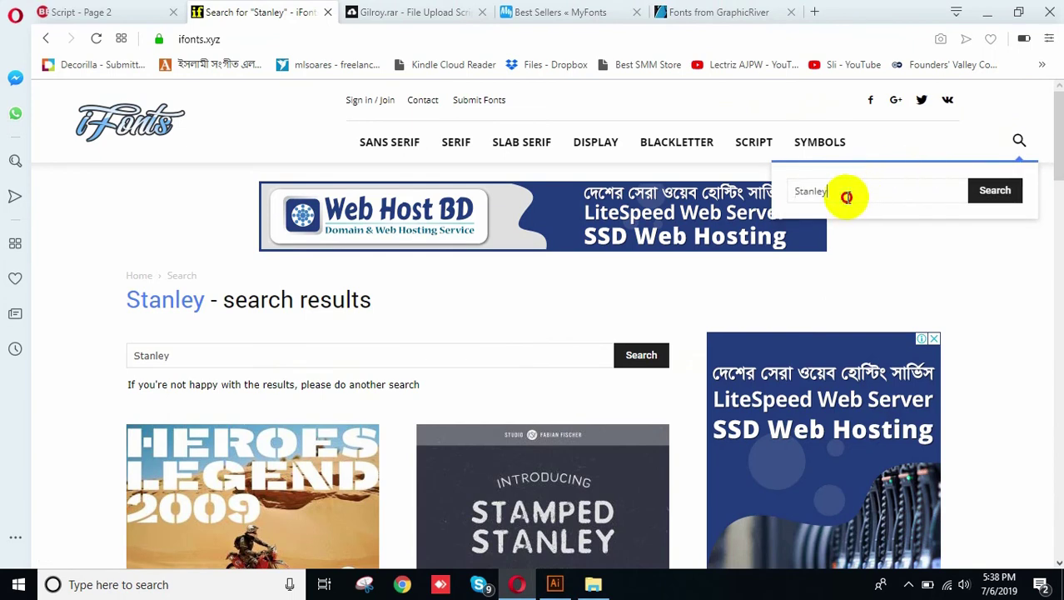
left_click(727, 174)
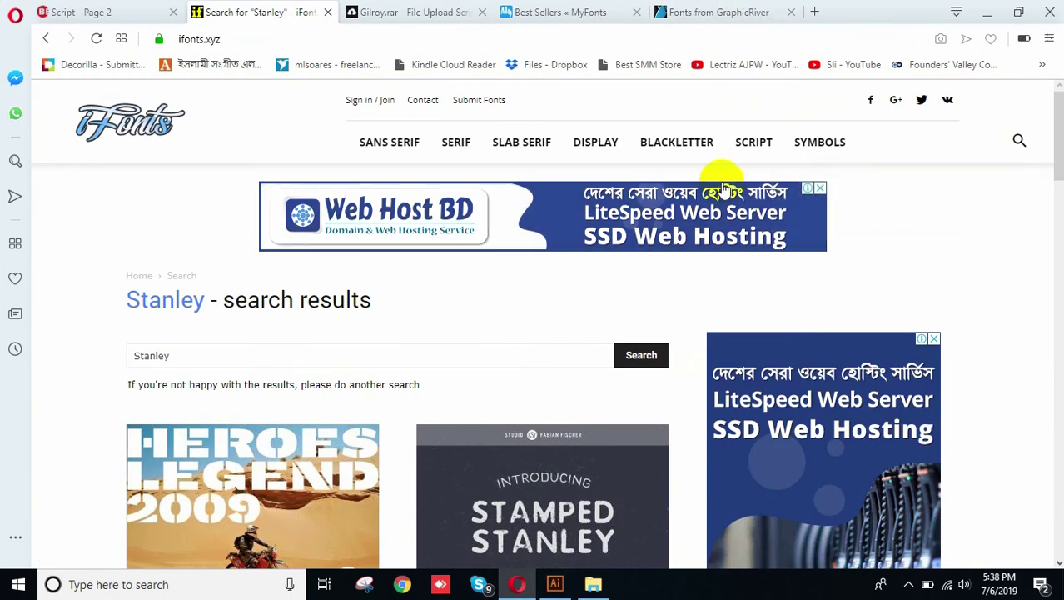
left_click(1017, 141)
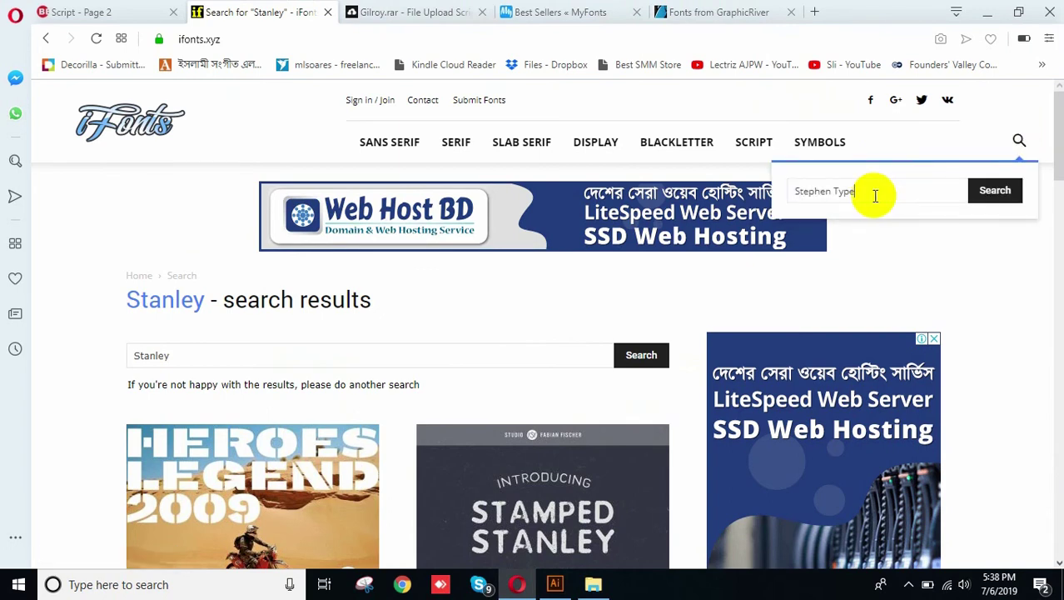
key("Return")
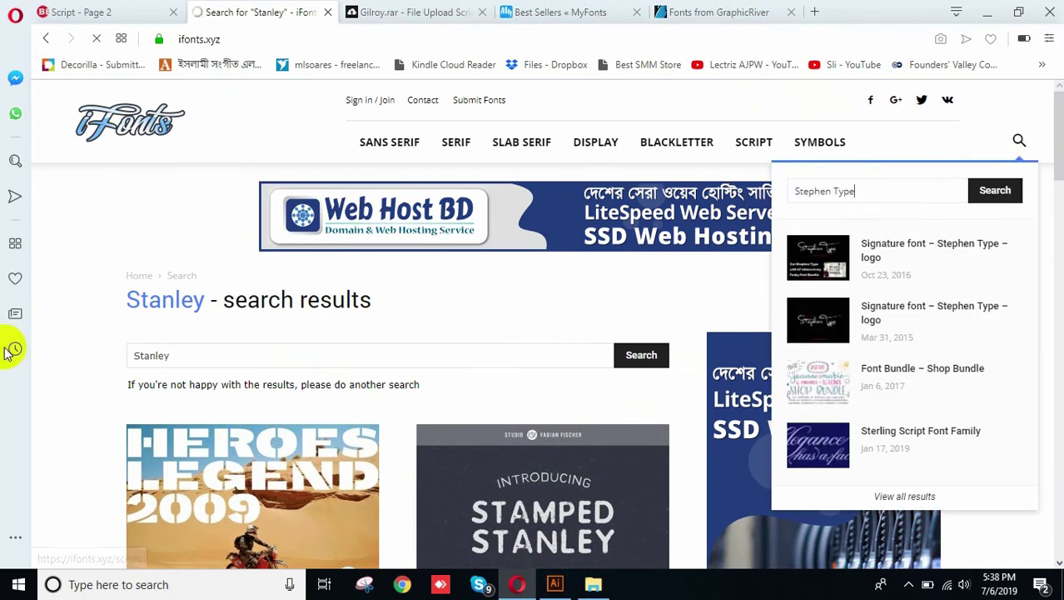
Look through the iFonts results for "Stephen Type" and compare their previews with the GraphicRiver font.
scroll(98, 297, "down", 2)
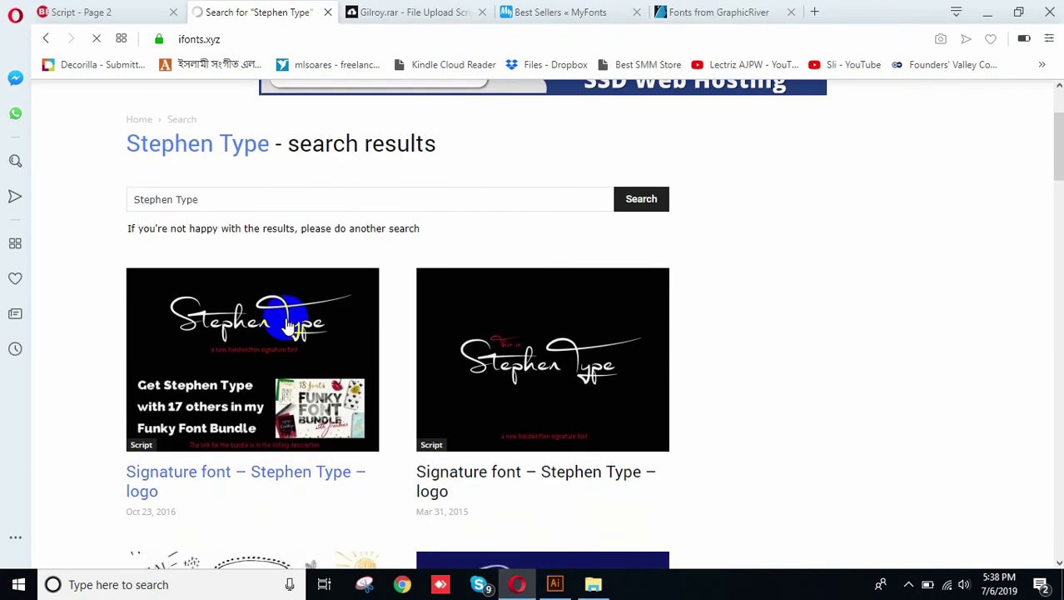
scroll(496, 365, "down", 2)
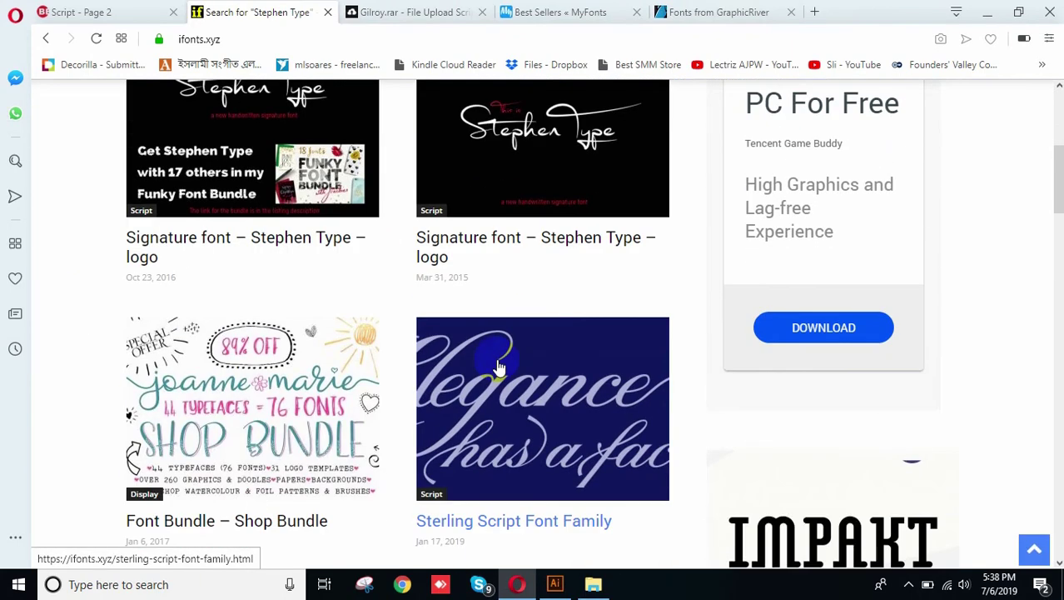
scroll(516, 361, "down", 4)
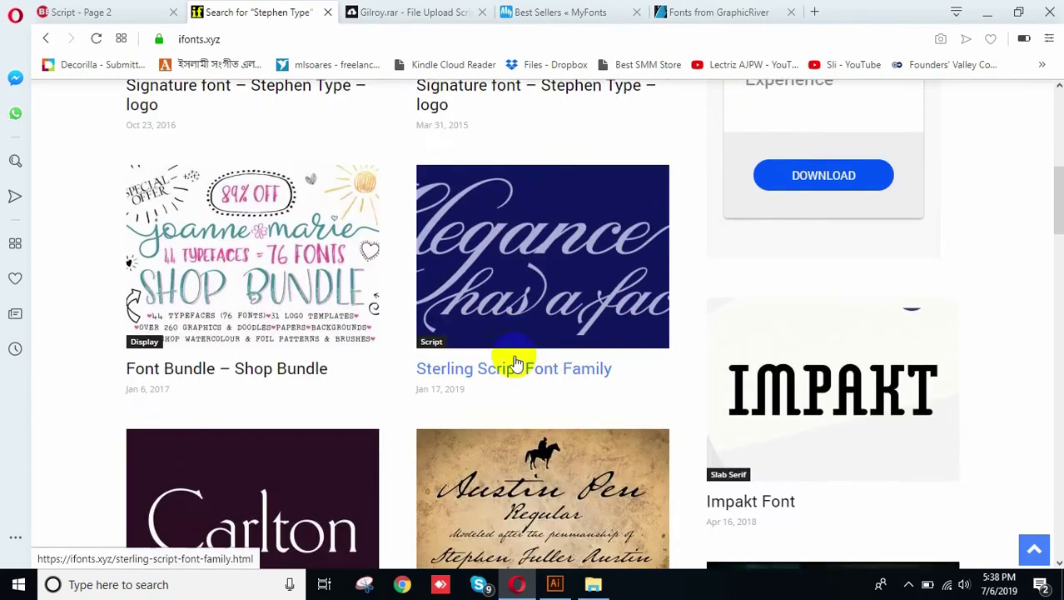
scroll(837, 328, "down", 5)
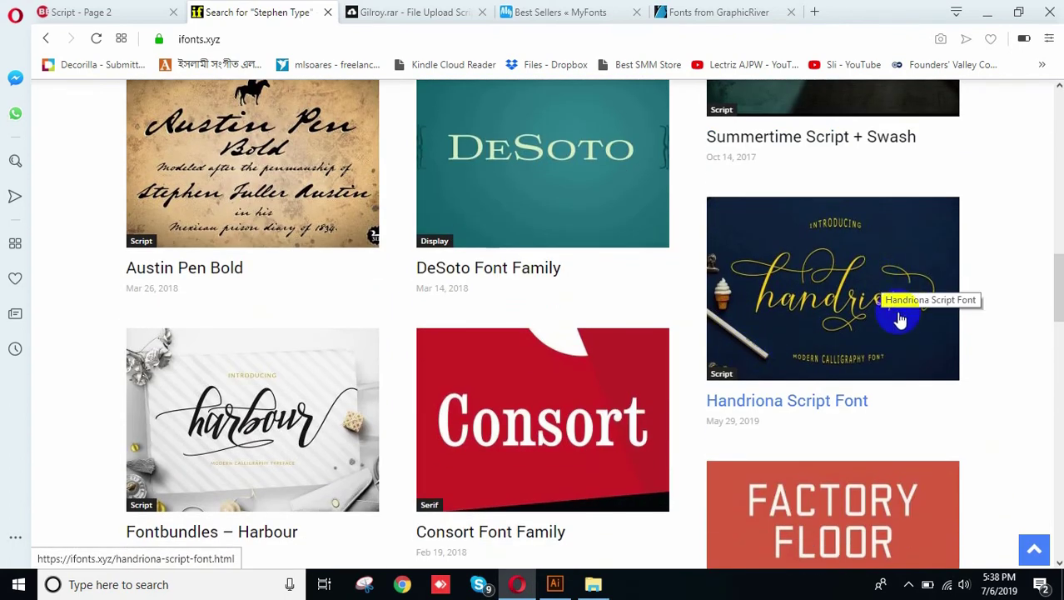
Examine the remaining previews on the first page of iFonts results for "Stephen Type".
scroll(899, 307, "down", 4)
scroll(887, 315, "down", 3)
scroll(887, 317, "down", 4)
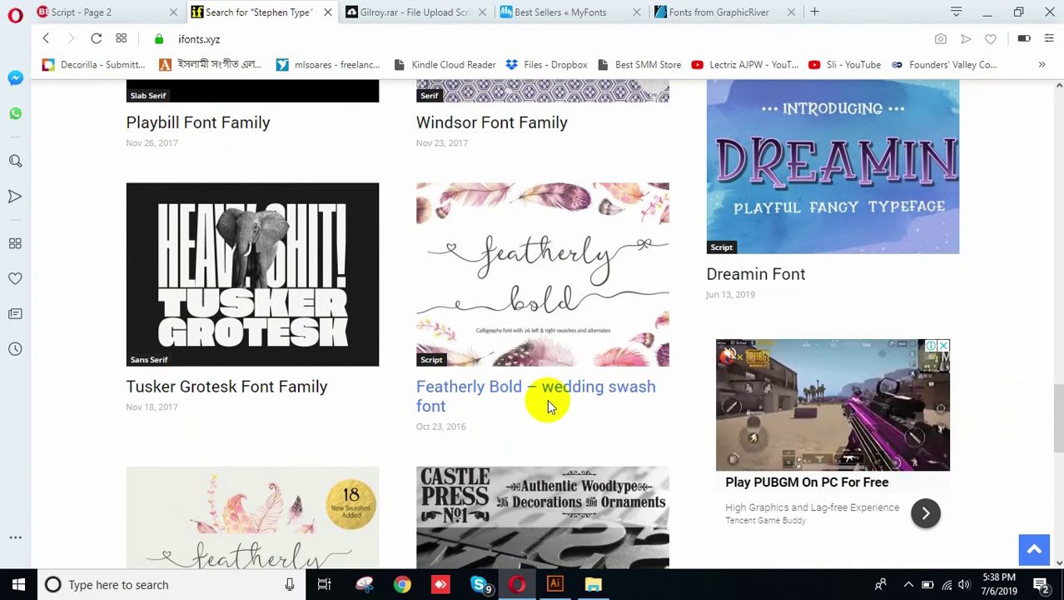
scroll(541, 303, "down", 2)
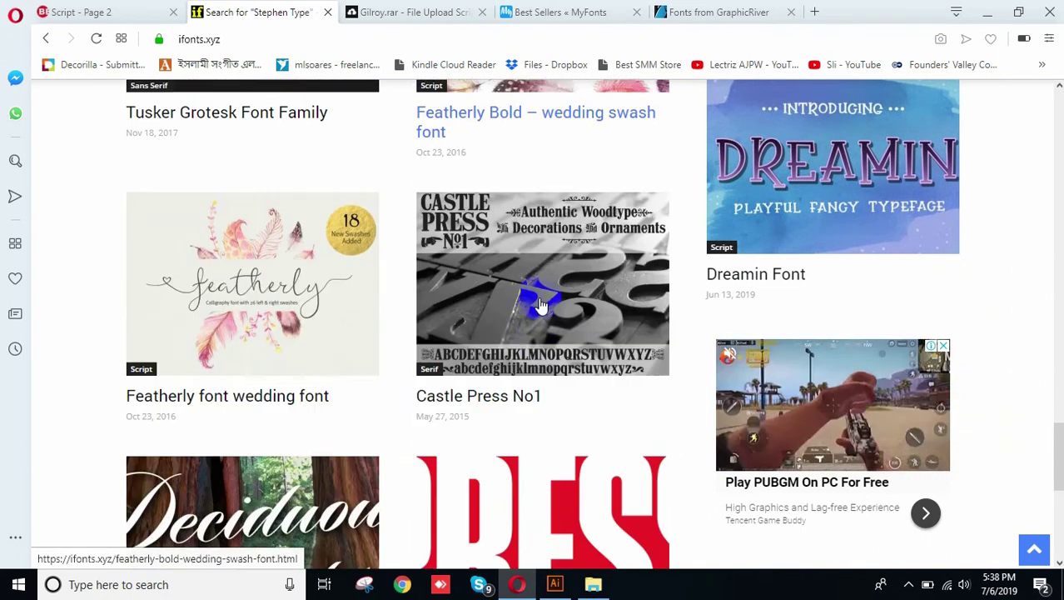
scroll(542, 303, "down", 2)
scroll(541, 303, "up", 4)
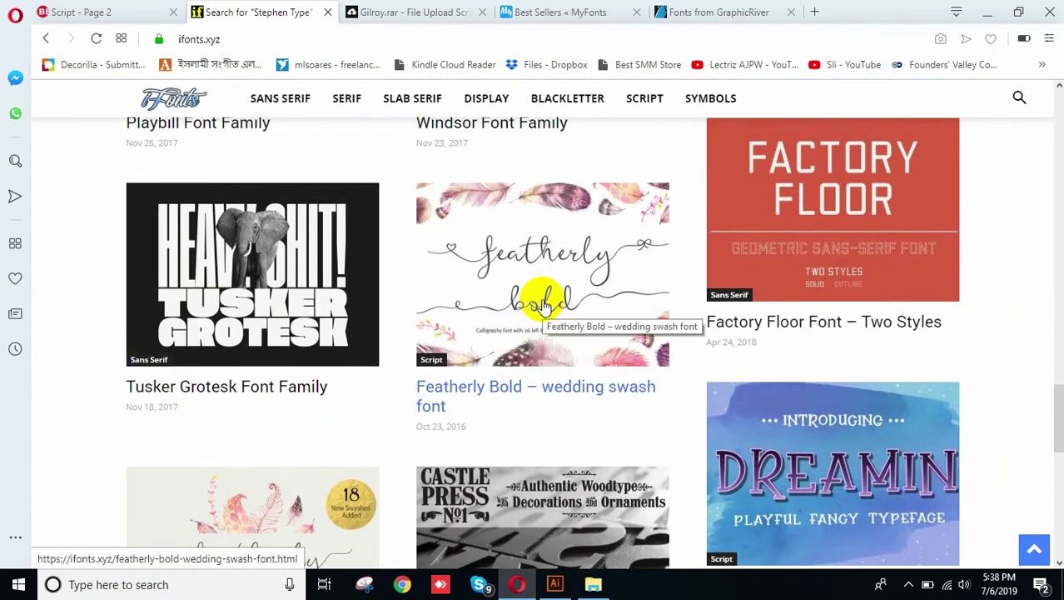
scroll(551, 357, "down", 4)
scroll(549, 367, "down", 4)
Check the second page of the "Stephen Type" results and return to the first page.
left_click(206, 328)
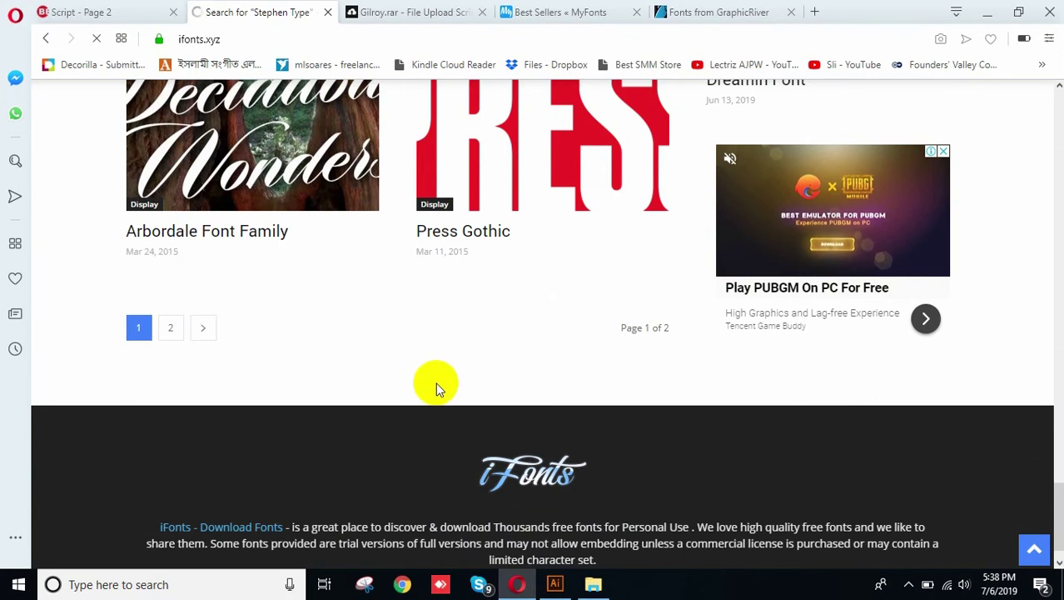
scroll(440, 384, "down", 3)
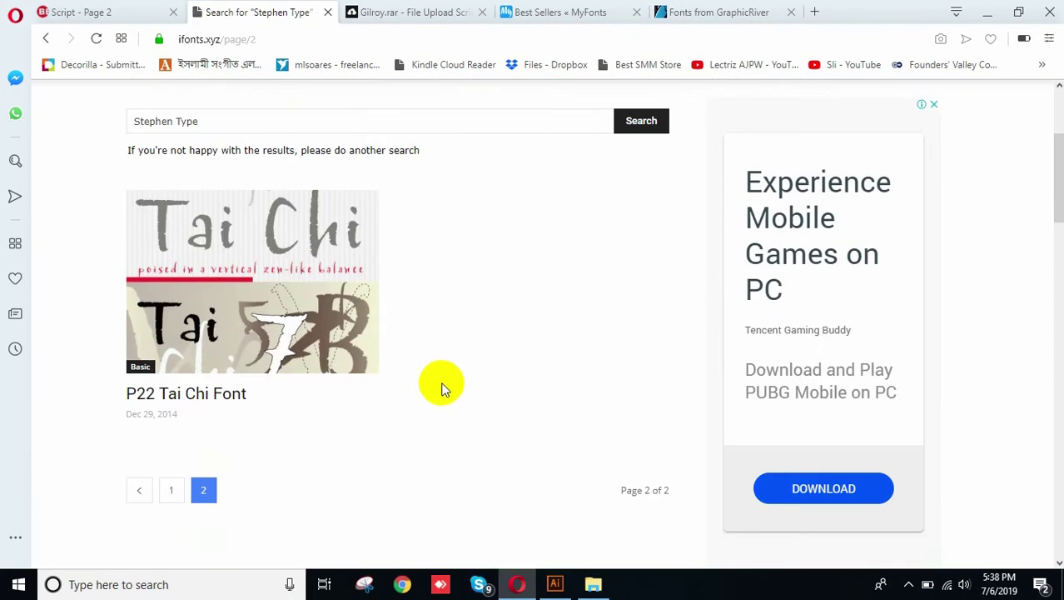
scroll(443, 384, "down", 4)
left_click(173, 179)
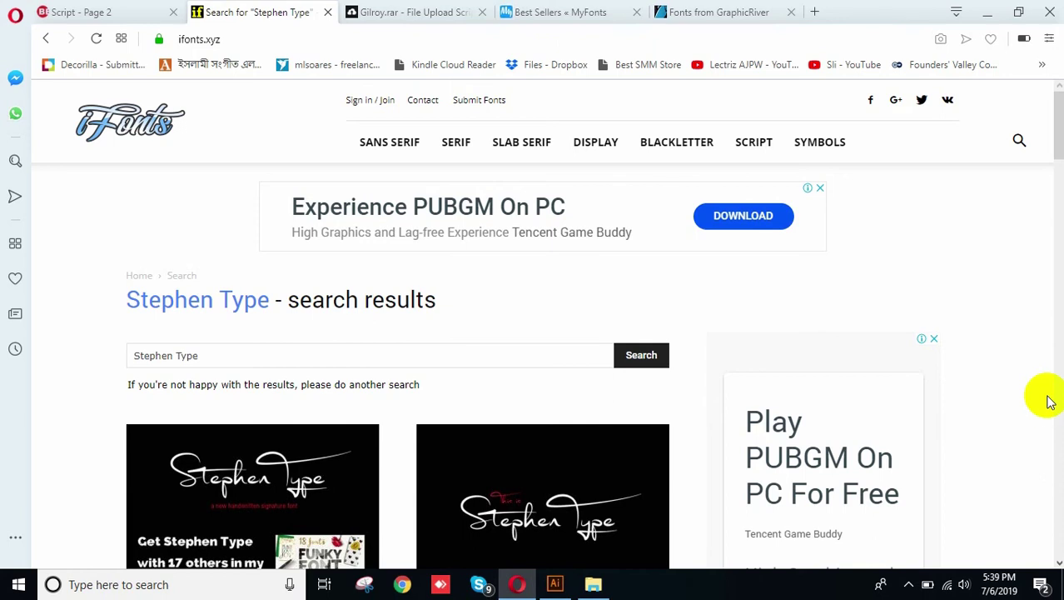
Open the Sterling Script Font Family page from the results and examine its preview images.
scroll(1051, 409, "down", 5)
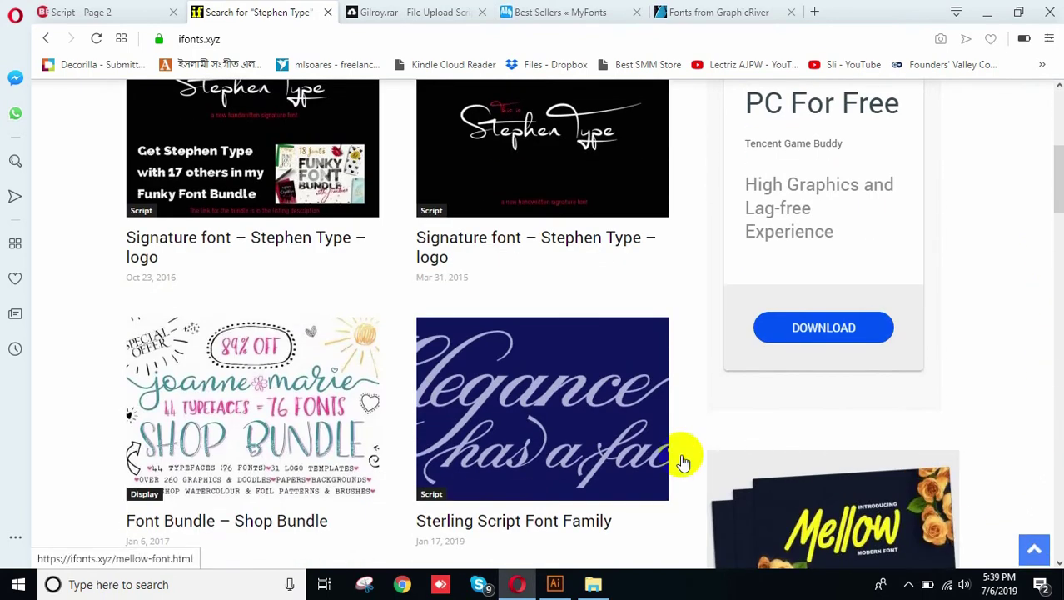
left_click(566, 406)
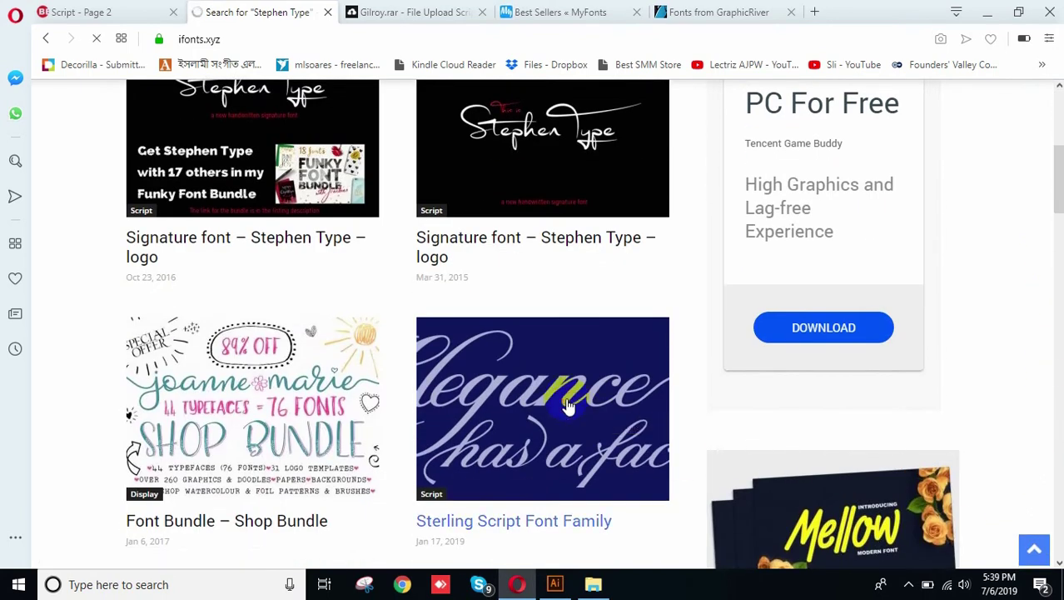
scroll(637, 422, "down", 4)
scroll(636, 422, "up", 2)
scroll(637, 422, "down", 1)
scroll(635, 421, "down", 3)
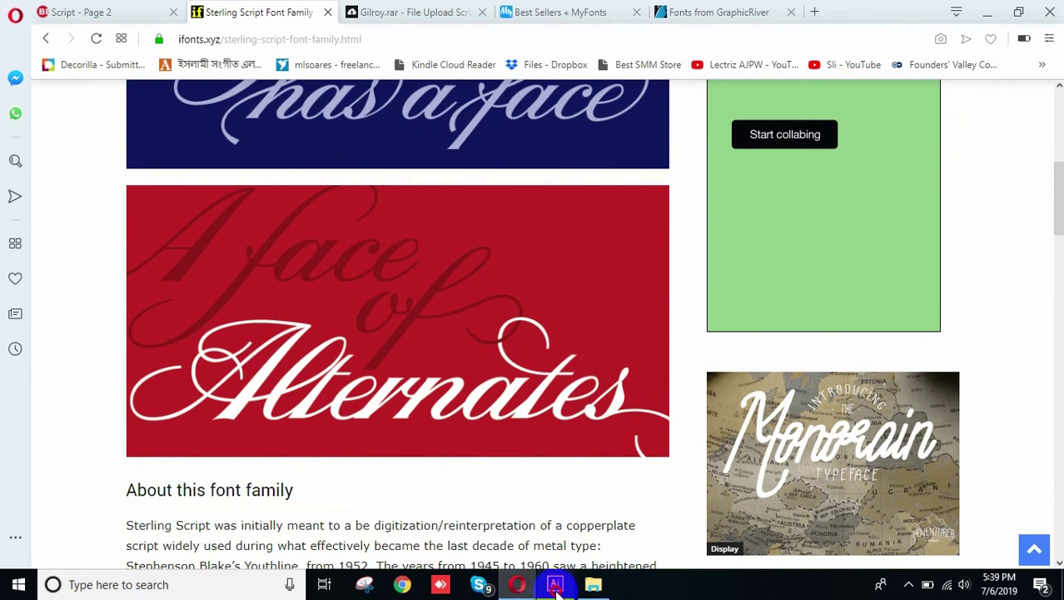
Switch to Illustrator and review the type commands available with and without the "Stephen Type" text selected.
left_click(556, 590)
left_click(618, 162)
left_click(555, 257)
left_click(638, 383)
left_click(515, 256)
left_click(733, 302)
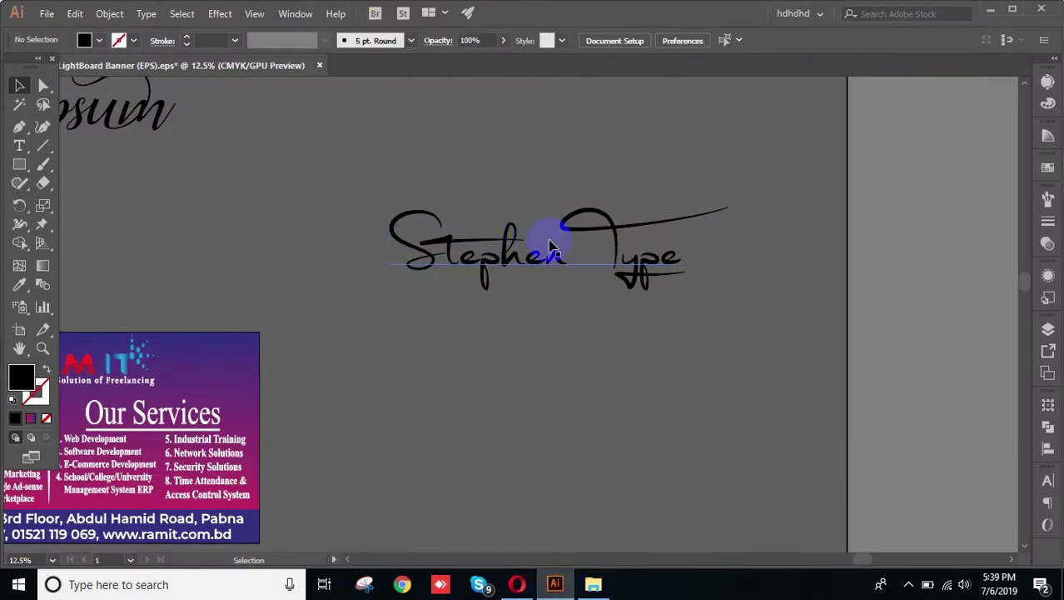
left_click(588, 246)
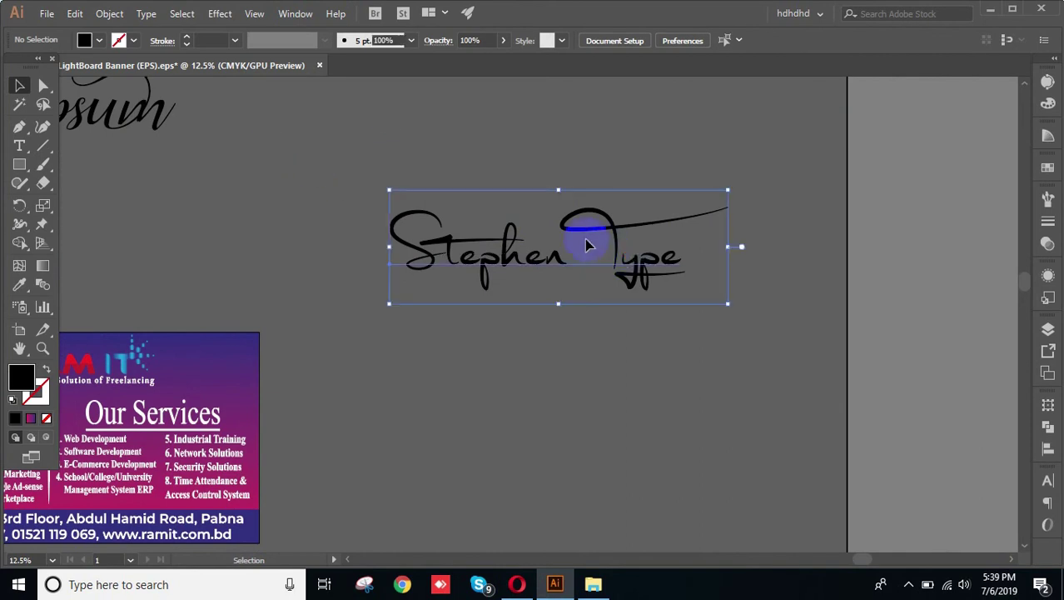
left_click(318, 180)
left_click(140, 15)
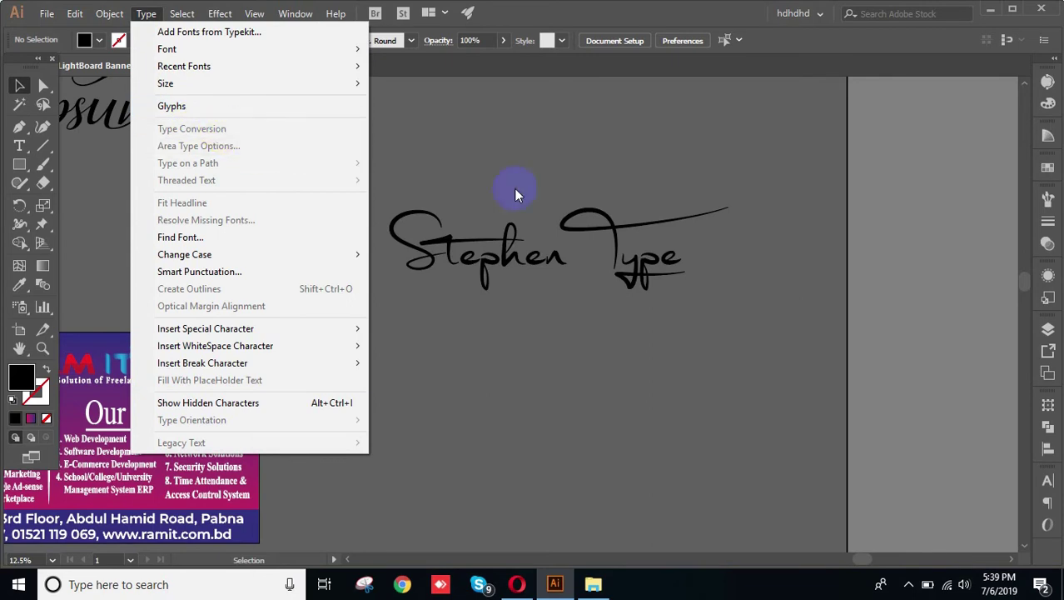
left_click(499, 279)
left_click(497, 247)
left_click(146, 13)
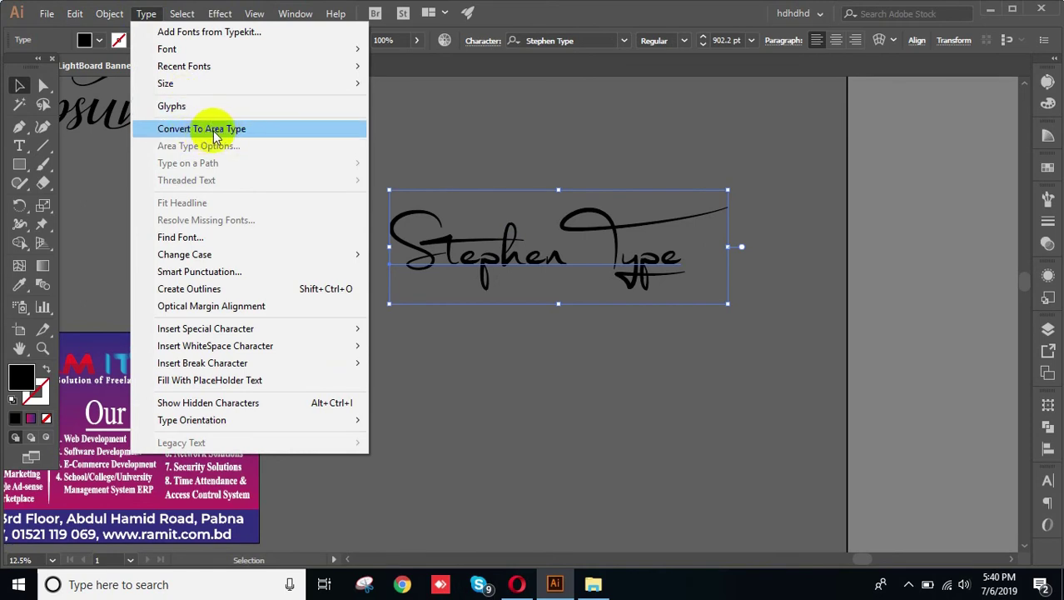
left_click(621, 415)
left_click(600, 405)
left_click_drag(466, 184, 486, 408)
left_click_drag(494, 257, 724, 549)
left_click_drag(544, 409, 104, 167)
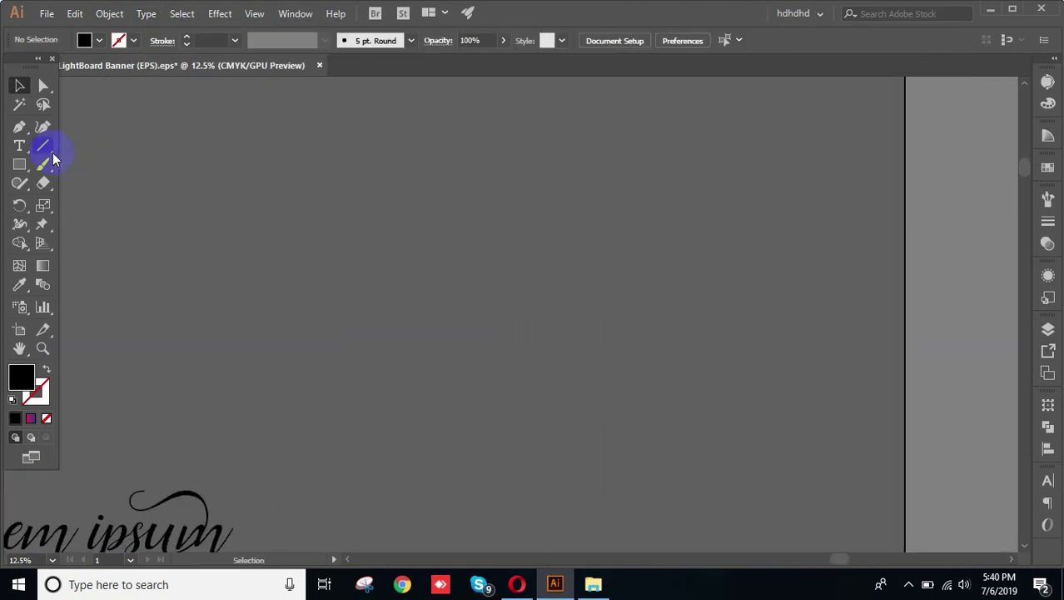
left_click_drag(515, 373, 418, 262)
left_click(430, 408)
left_click(395, 266)
left_click(392, 381)
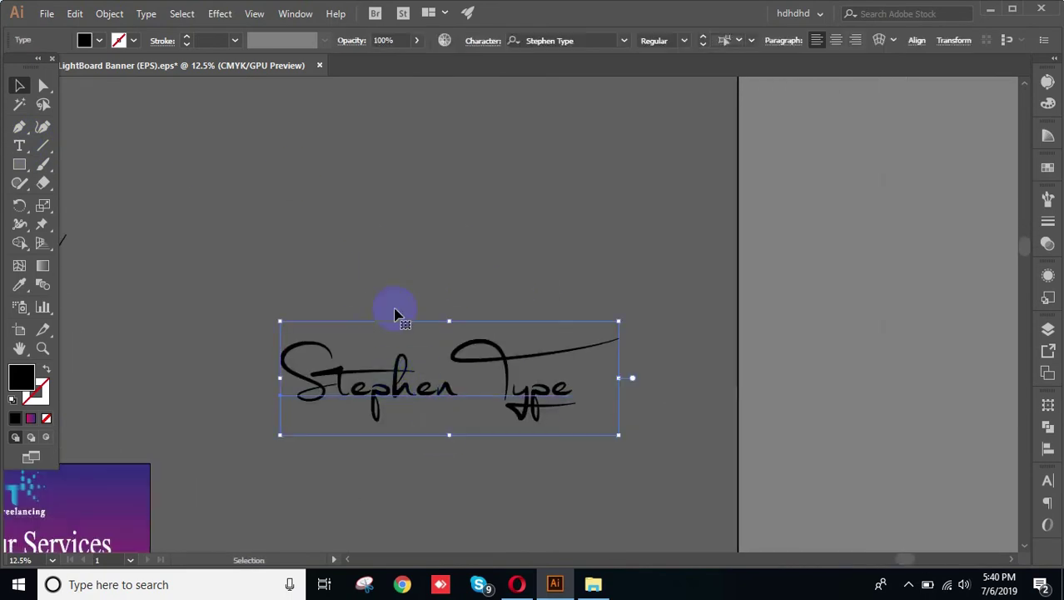
Create a wide area-type block of 12 pt placeholder text above the "Stephen Type" text.
left_click(494, 247)
left_click(19, 147)
left_click_drag(19, 147, 75, 148)
left_click_drag(193, 114, 475, 296)
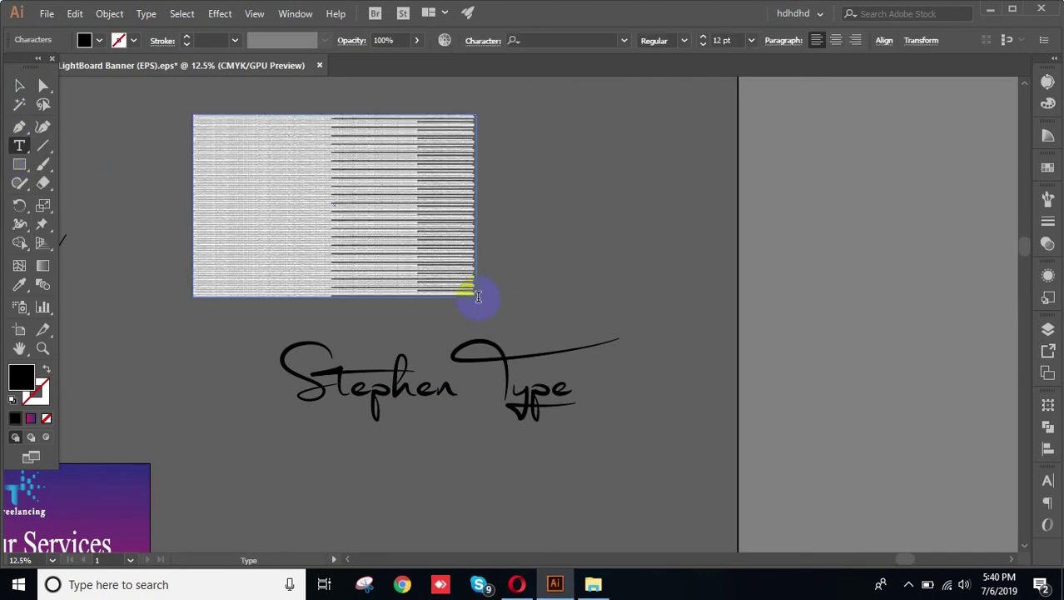
left_click(18, 89)
left_click(594, 200)
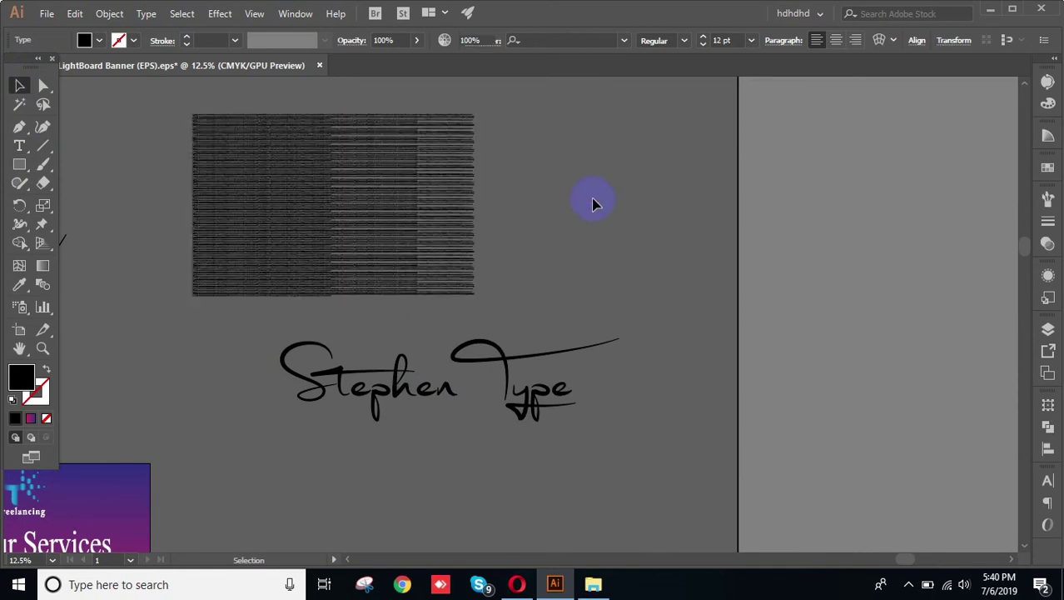
left_click(408, 193)
left_click(590, 237)
left_click(445, 423)
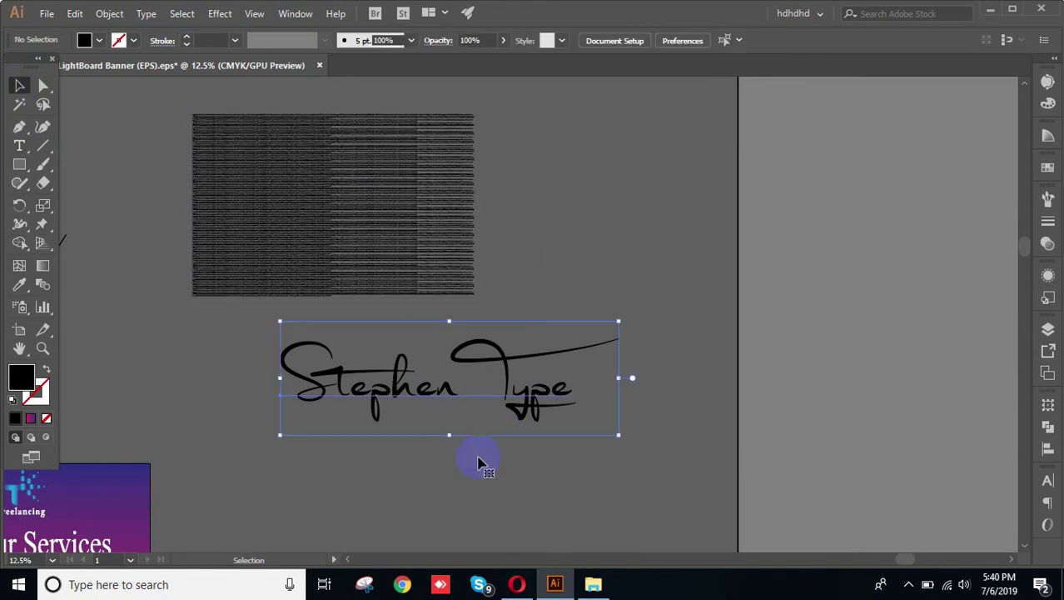
Move the "Stephen Type" text object down and slightly left, away from the placeholder text block.
scroll(612, 429, "down", 2)
left_click(525, 332)
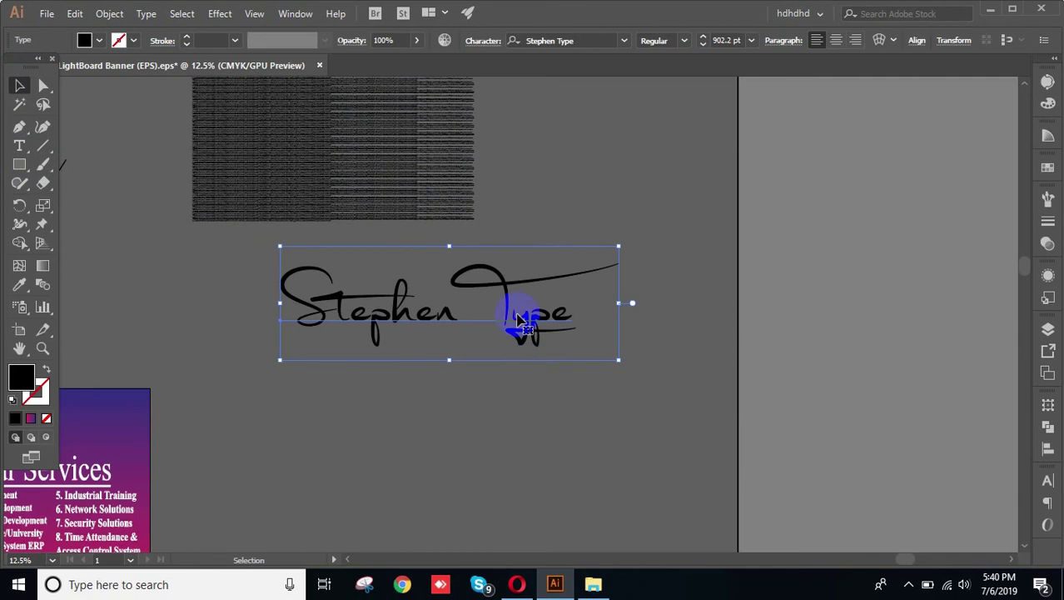
left_click_drag(518, 319, 486, 387)
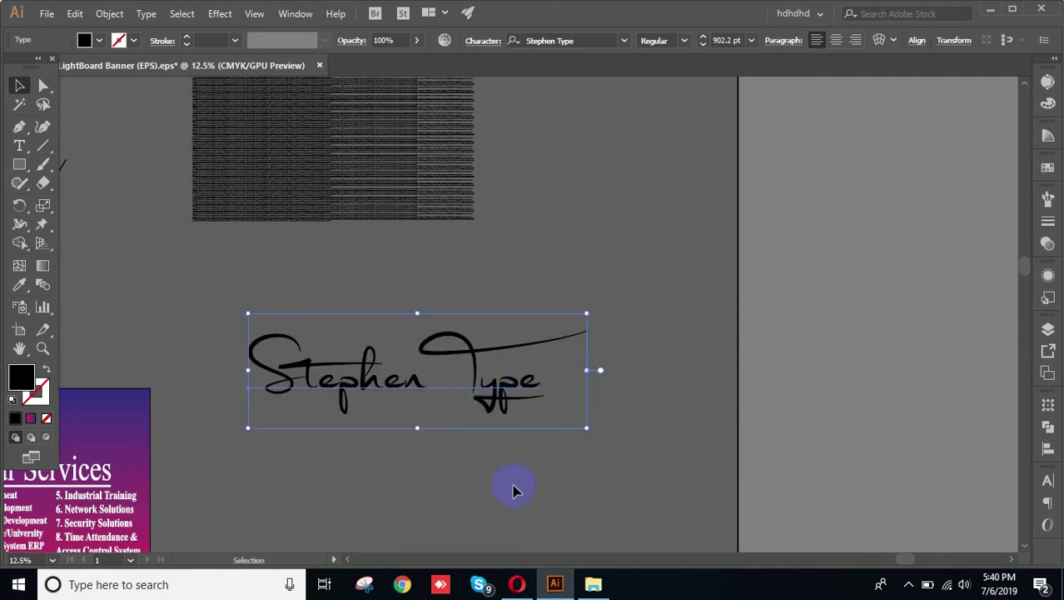
left_click(454, 466)
left_click(435, 396)
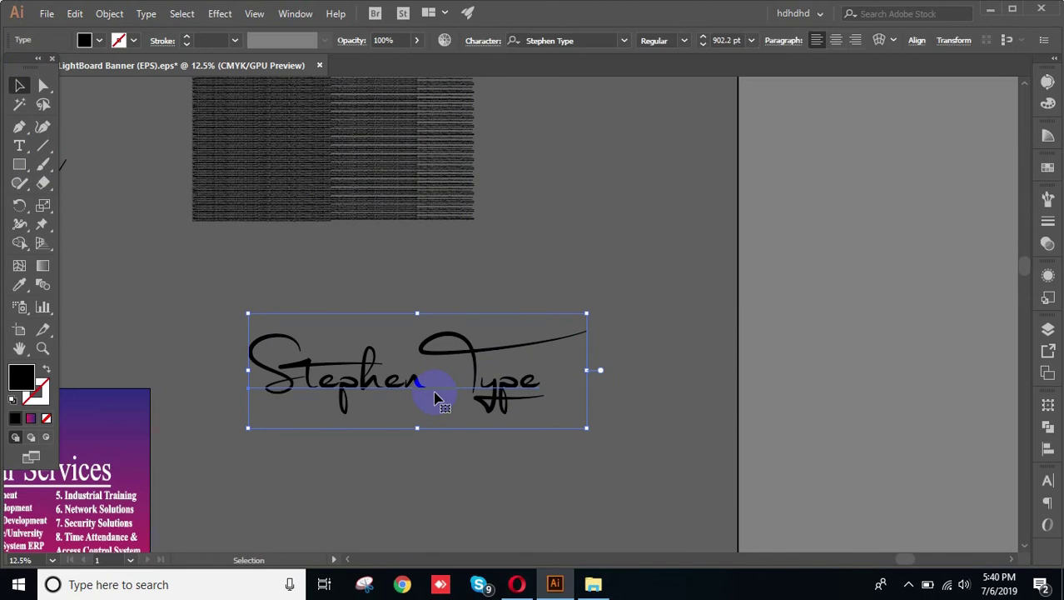
Create a second, narrower area-type block of placeholder text to the right of the first one.
left_click(19, 145)
left_click_drag(590, 97, 683, 222)
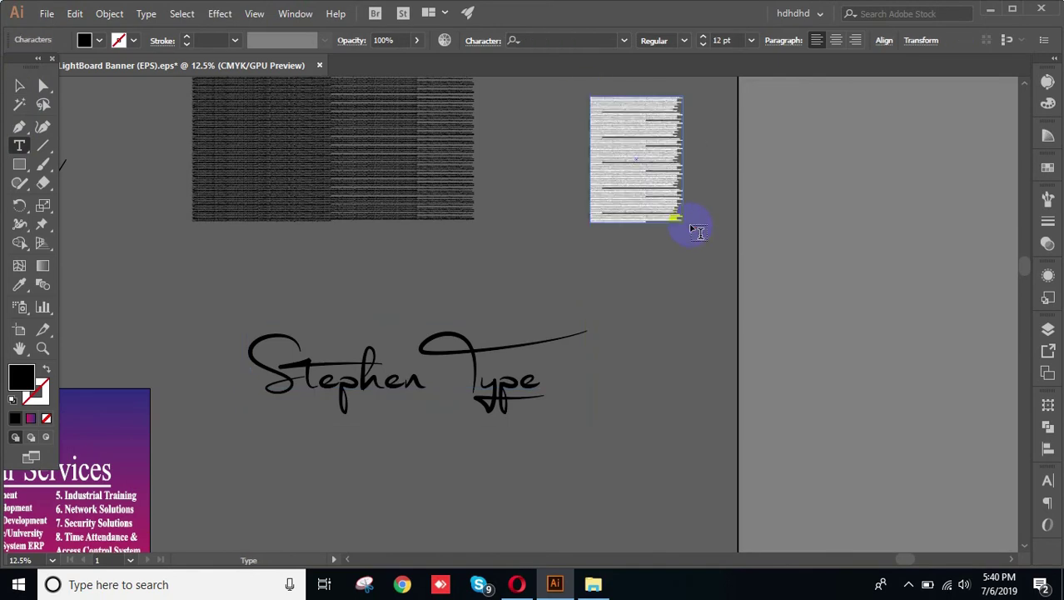
left_click(10, 87)
left_click(511, 370)
left_click(482, 459)
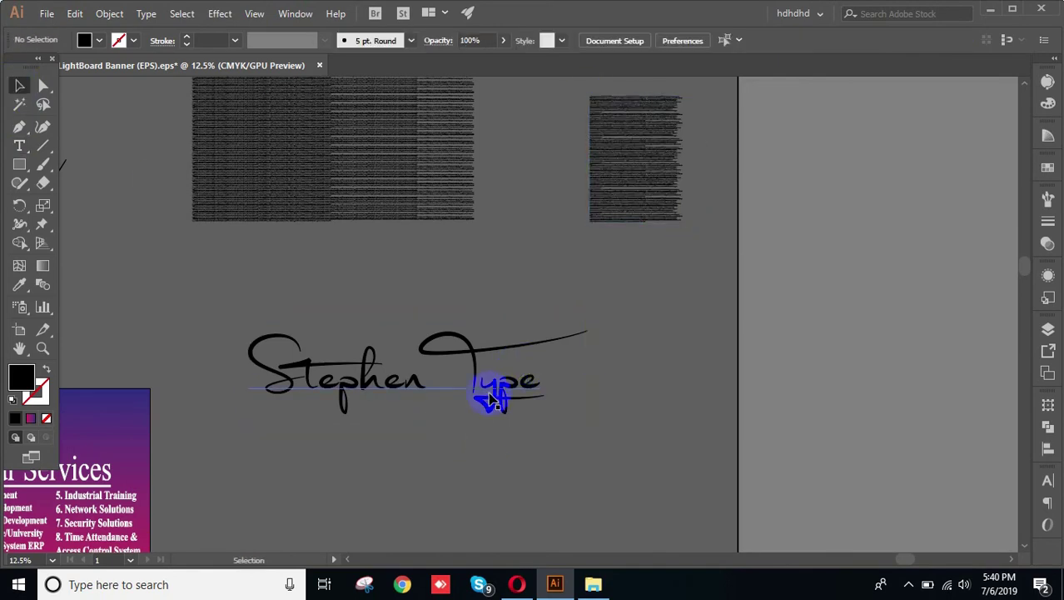
Add three lines reading "hdfdhhd", "djhahd" and "djasjd" below "Stephen Type" in the same text object.
left_click(494, 404)
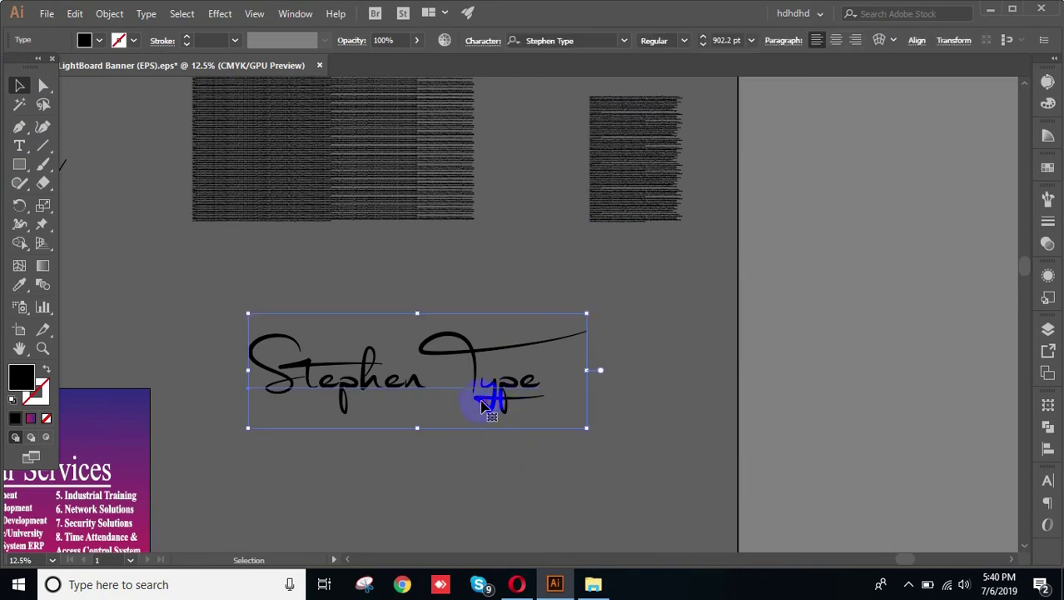
double_click(483, 406)
key("ctrl+a")
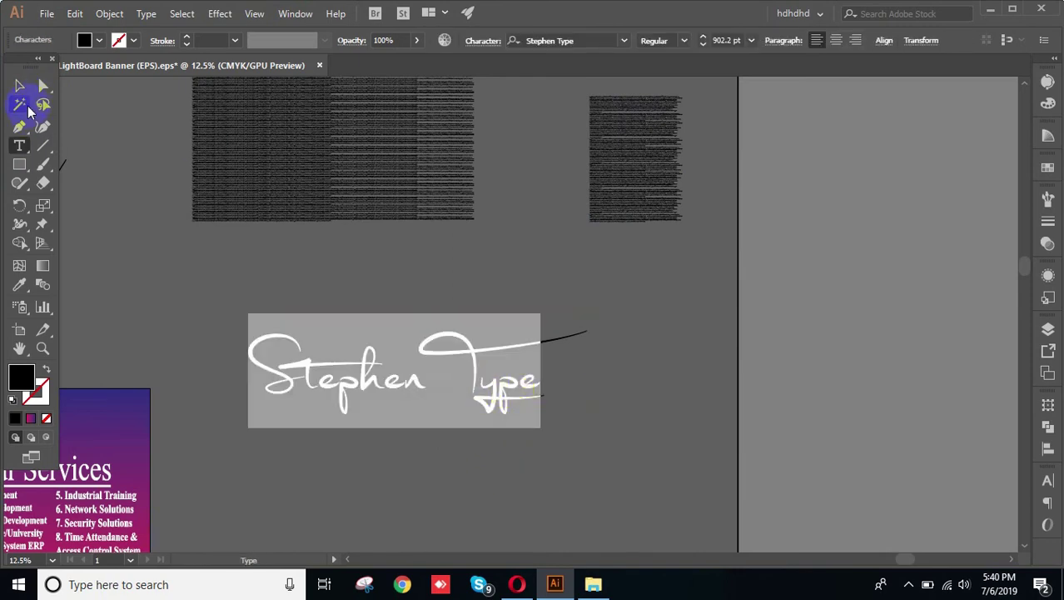
left_click_drag(540, 383, 536, 389)
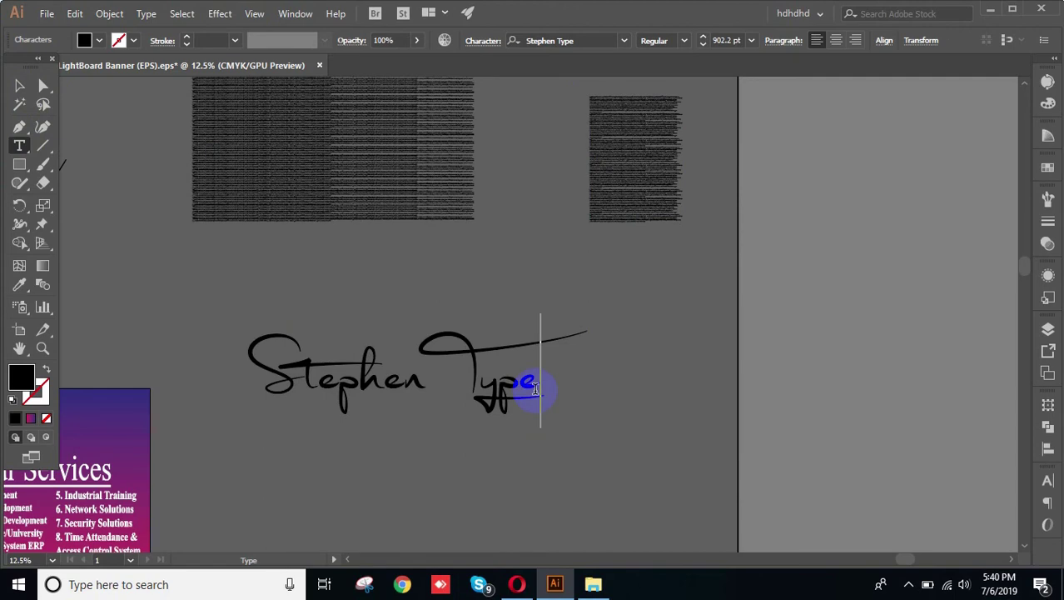
key("Return")
type("hdfdhhd")
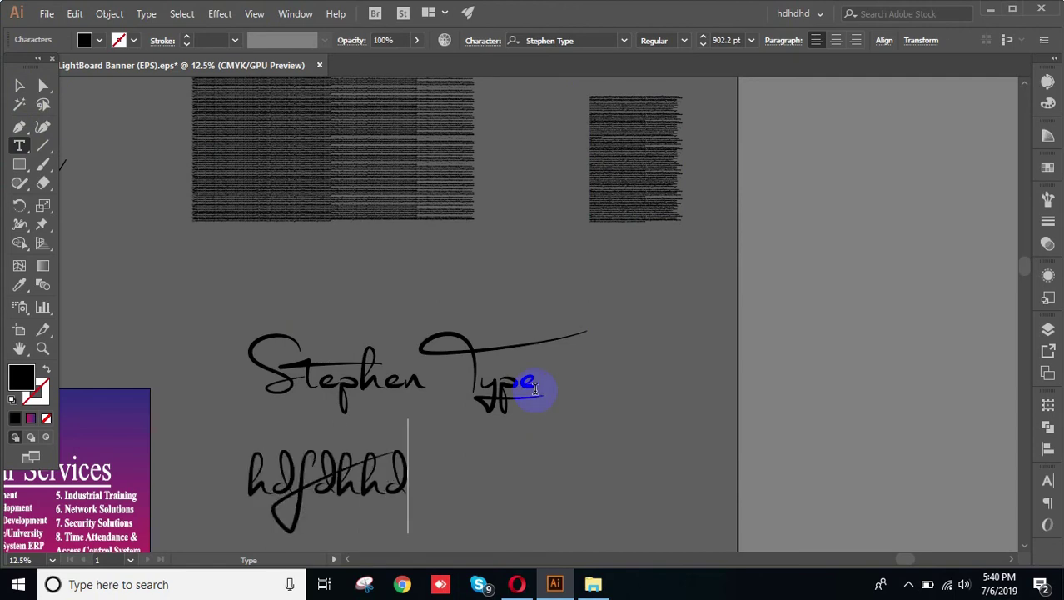
key("Return")
type("djhahd")
key("Return")
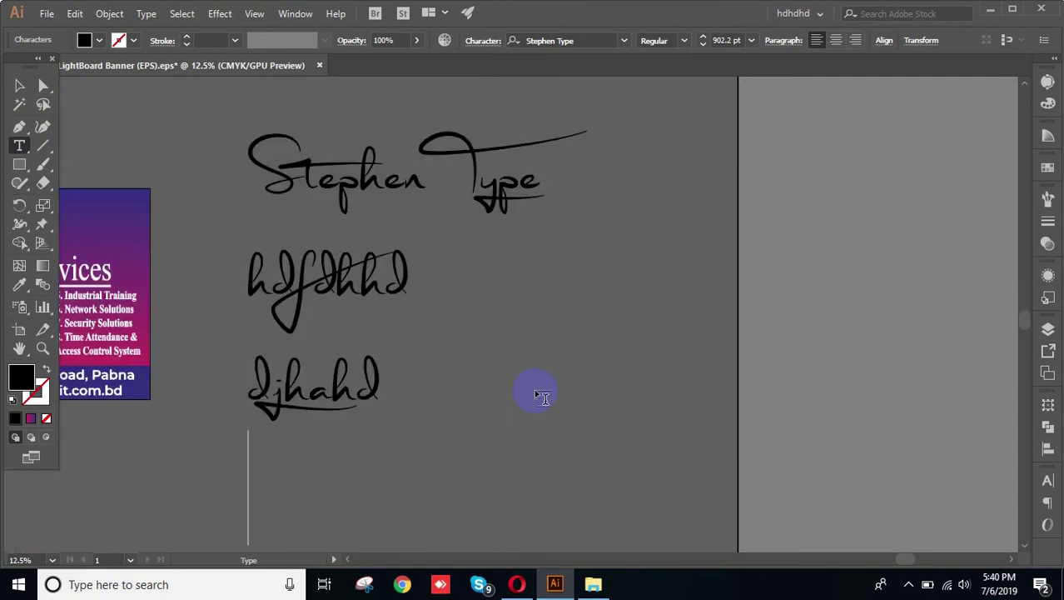
type("djasjd")
left_click(11, 90)
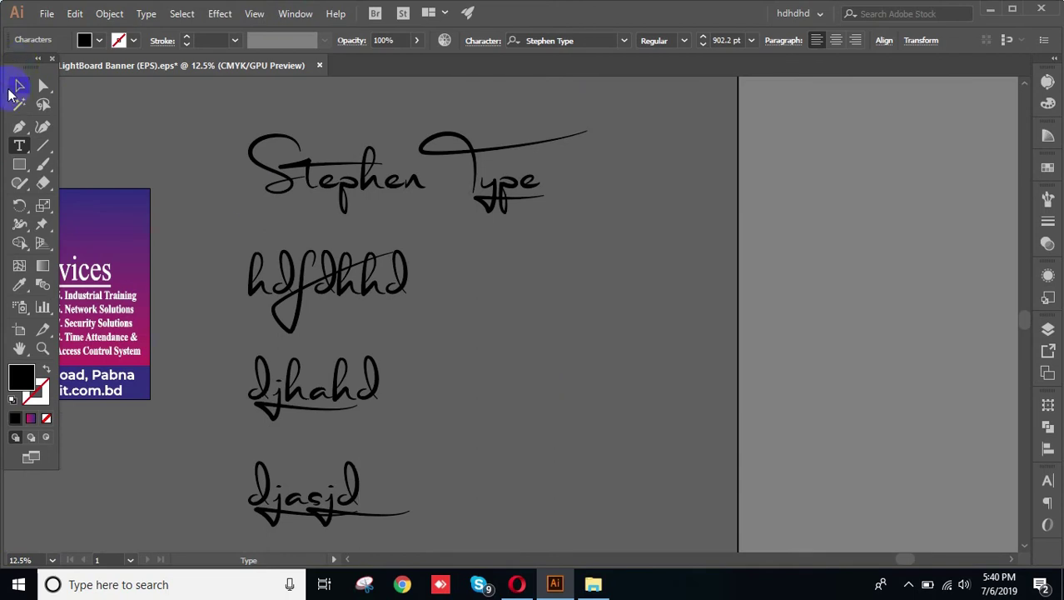
left_click(426, 374)
left_click(375, 402)
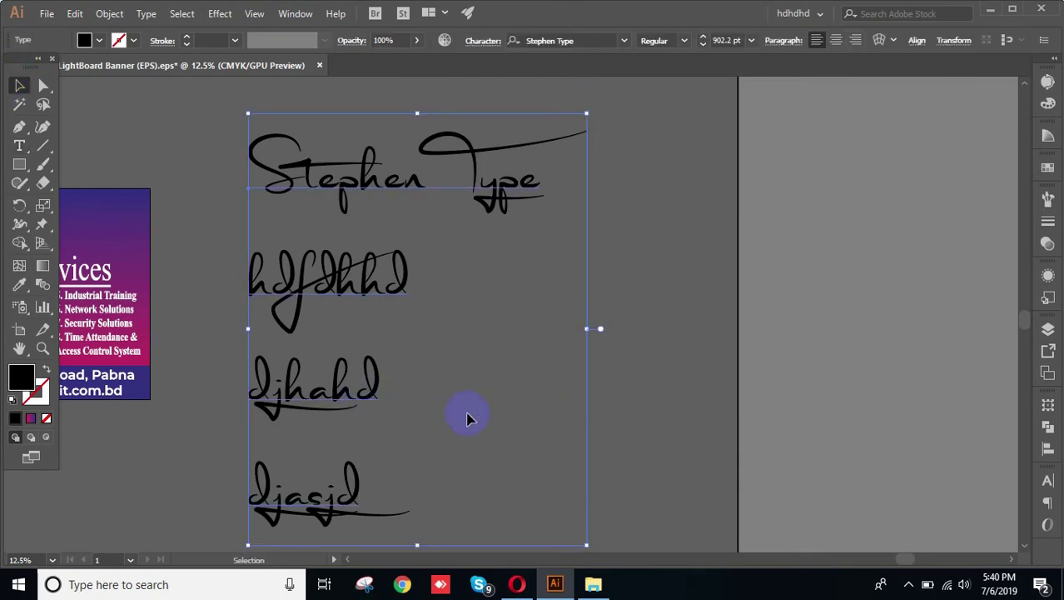
left_click(479, 369)
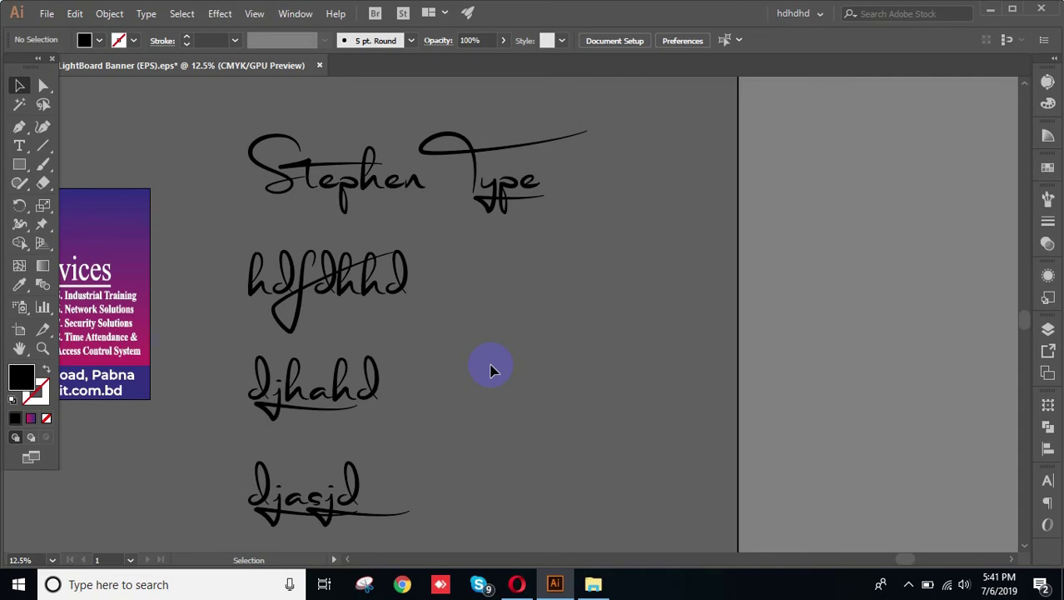
Move the four-line "Stephen Type" text object slightly up and to the left.
scroll(497, 369, "up", 2)
left_click(500, 243)
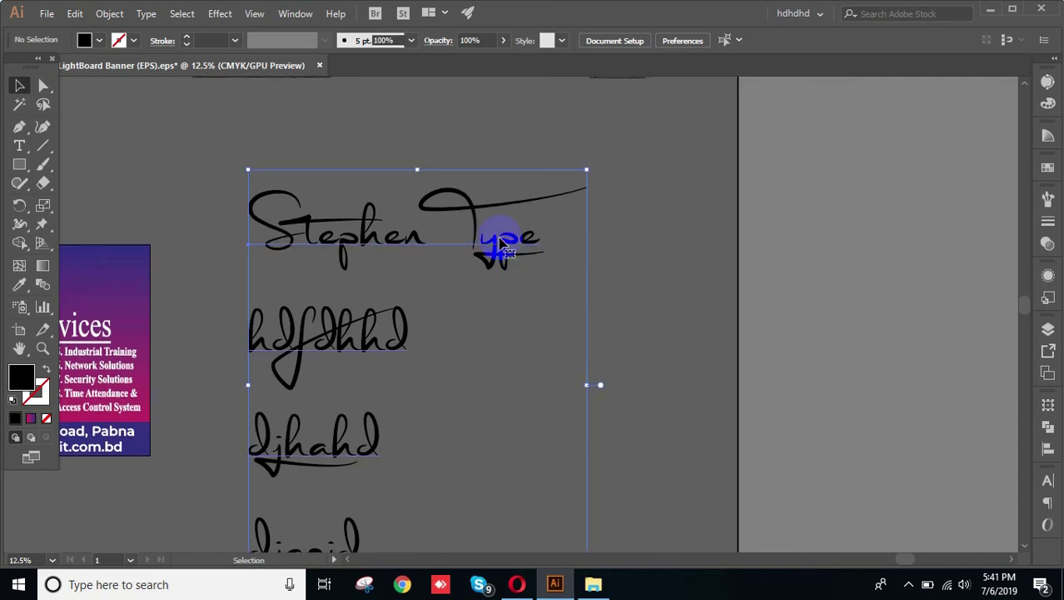
mouse_move(515, 252)
left_mouse_down()
mouse_move(475, 138)
mouse_move(487, 160)
left_mouse_up()
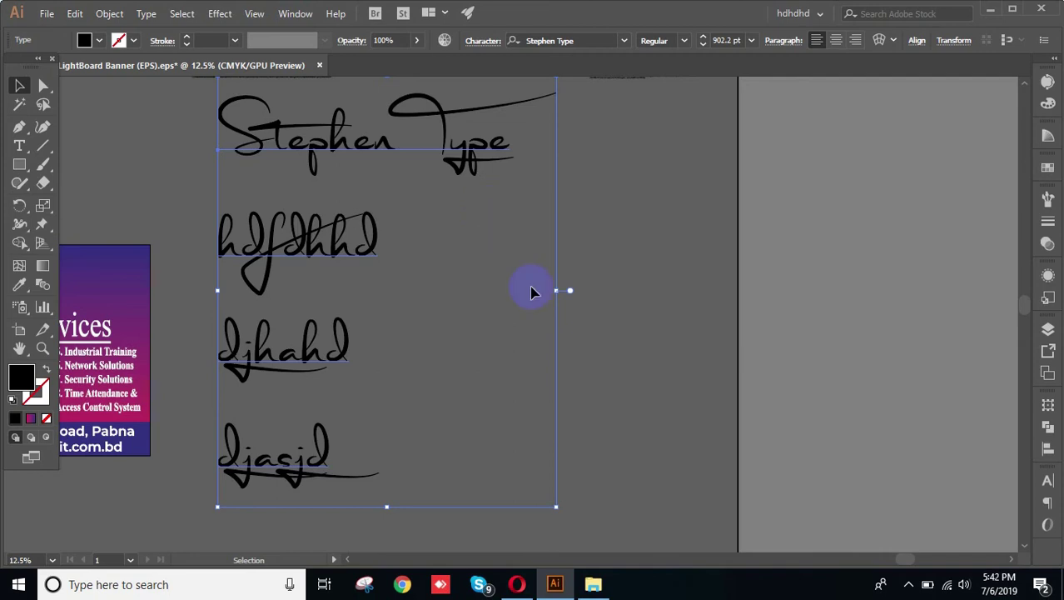
left_click(658, 273)
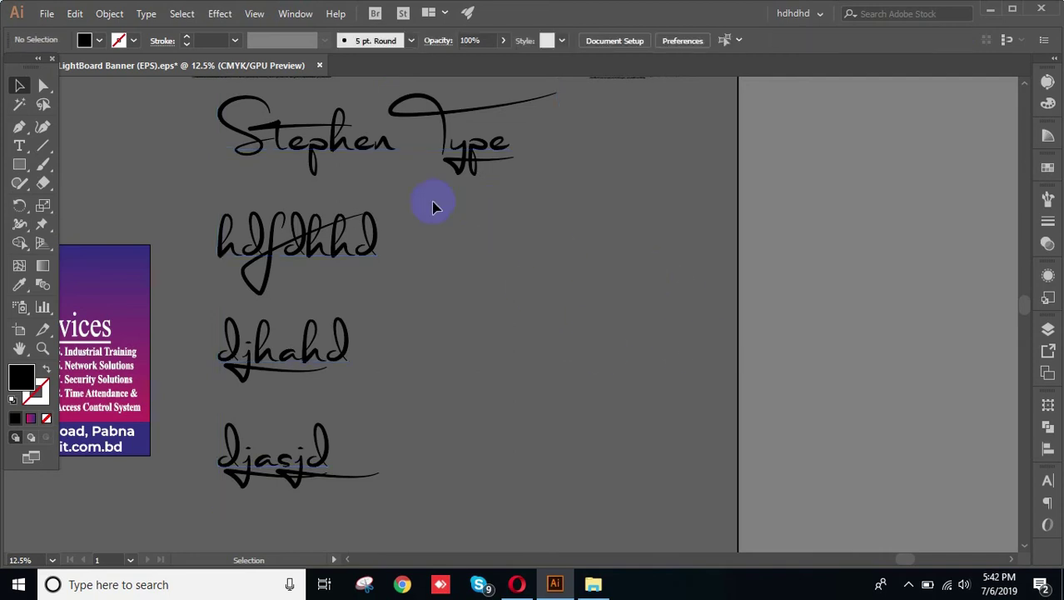
left_click(459, 157)
scroll(610, 264, "up", 1)
left_click(622, 267)
left_click(501, 188)
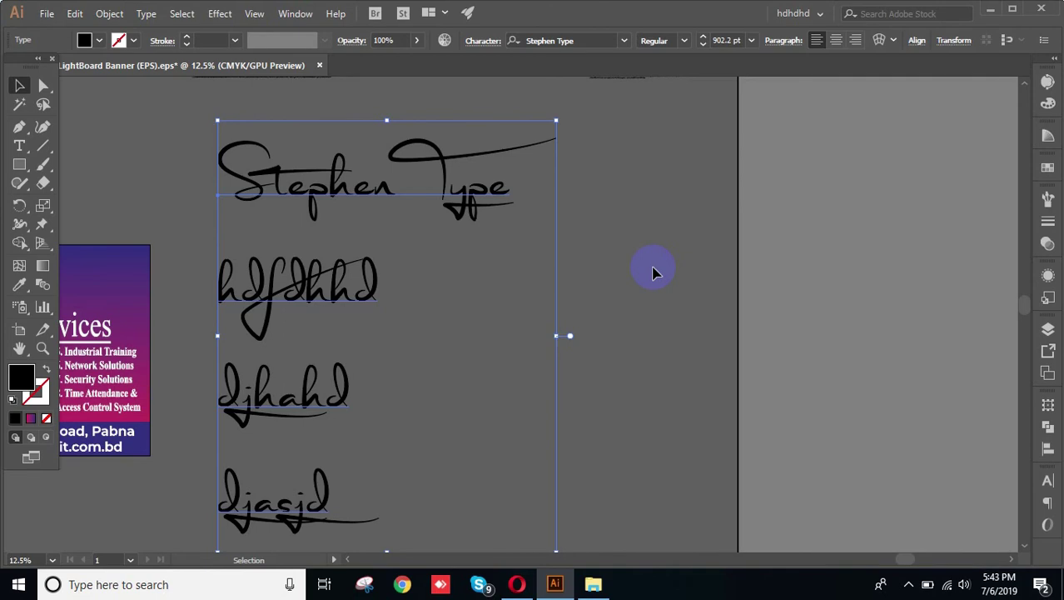
Convert the four-line "Stephen Type" text object to area type.
left_click(655, 255)
left_click(368, 183)
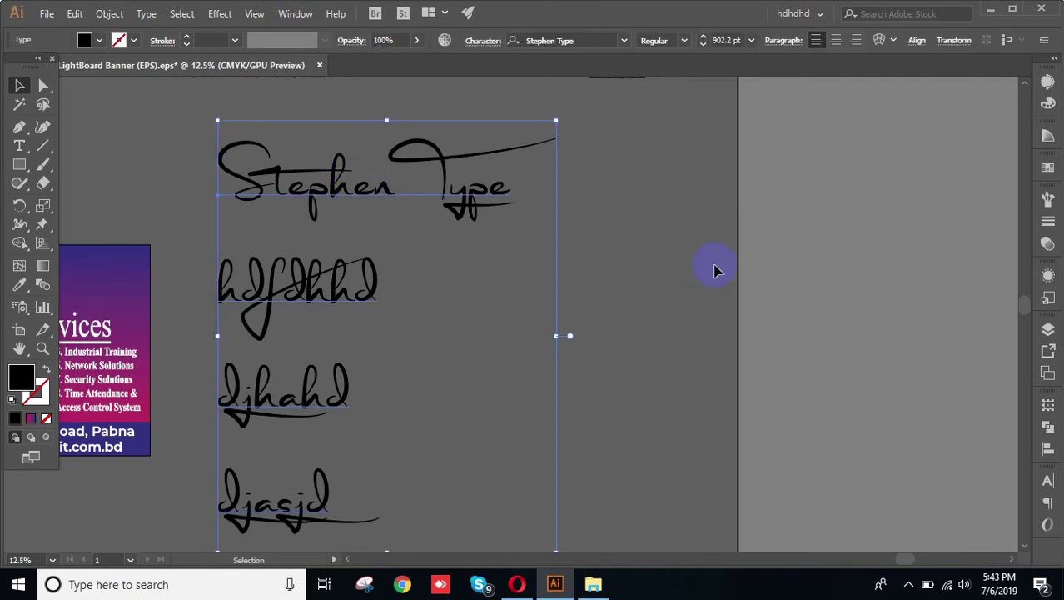
left_click(620, 247)
left_click(440, 189)
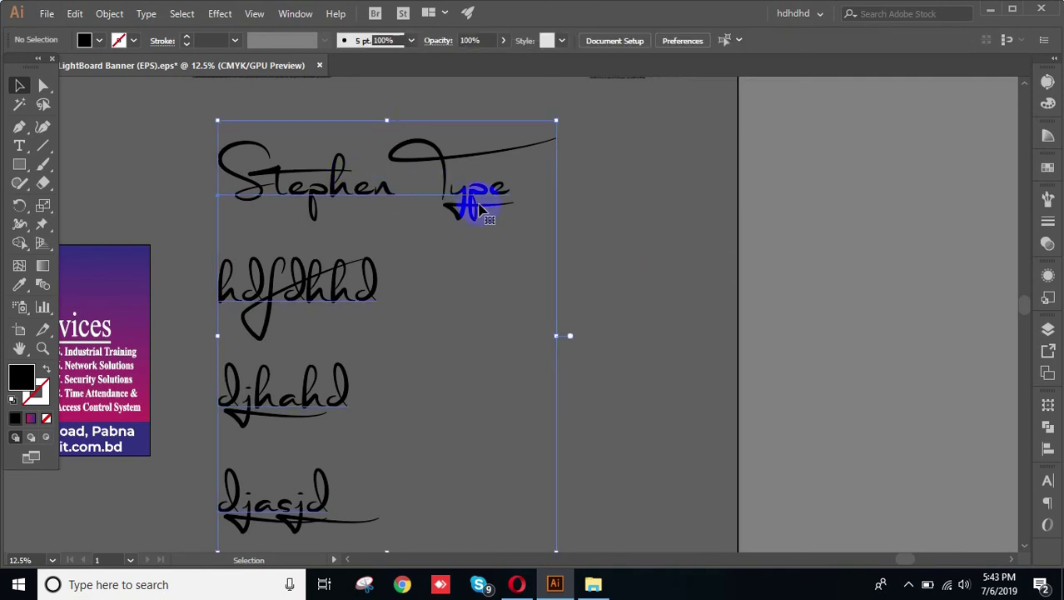
left_click(145, 13)
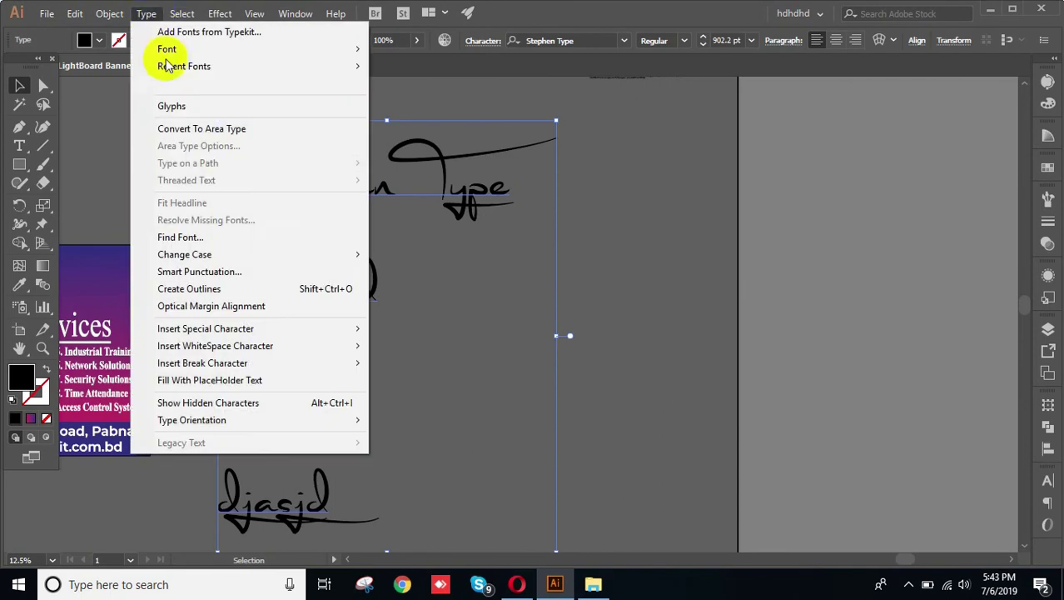
left_click(219, 132)
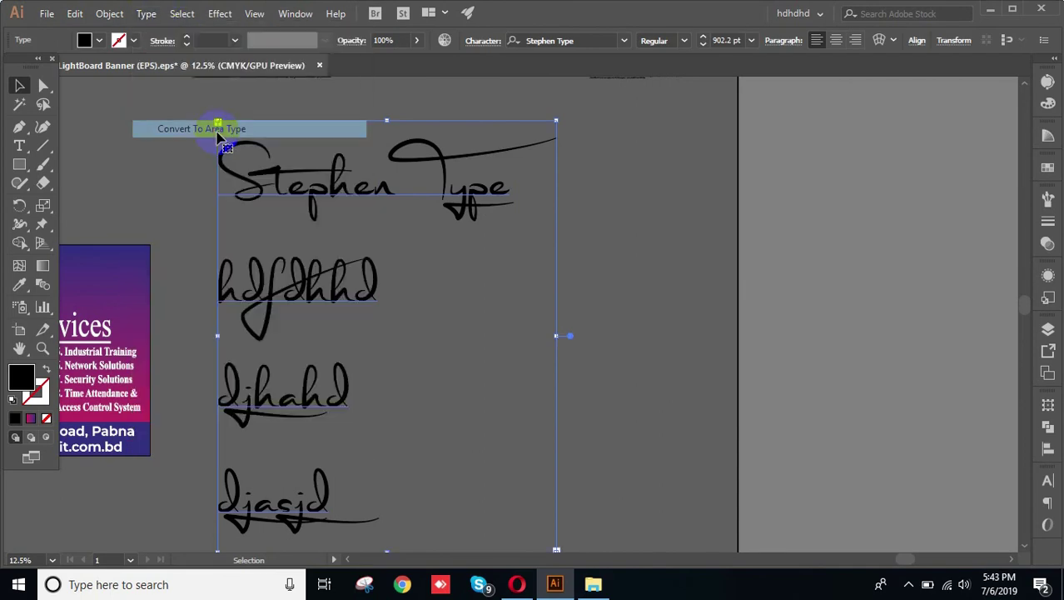
left_click(684, 335)
Append "gg" to the "Stephen Type" line and insert two lines of repeated "g" directly below it.
scroll(441, 218, "down", 2)
left_click(392, 190)
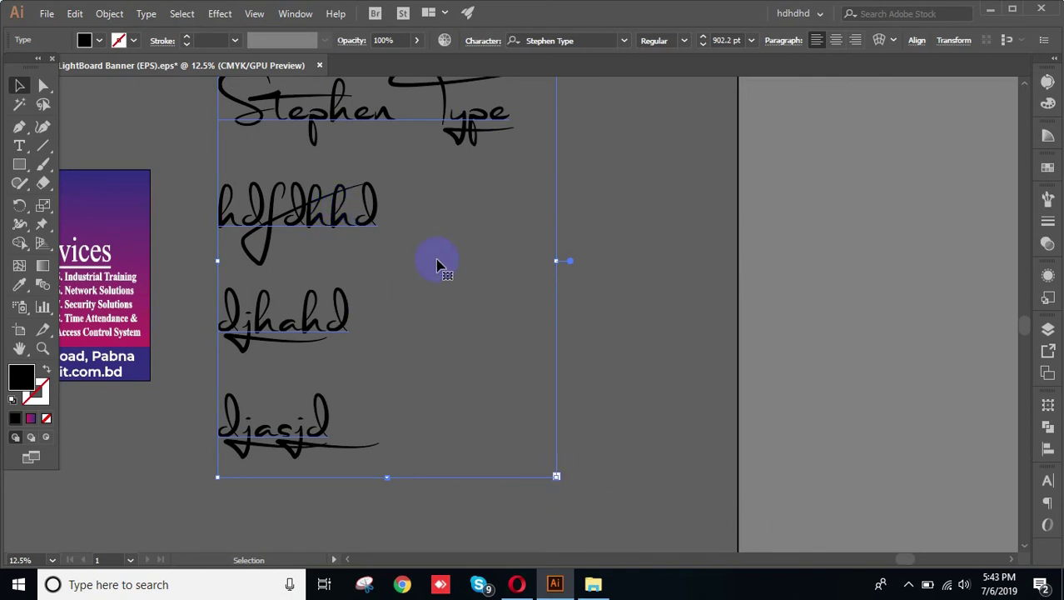
scroll(436, 264, "up", 3)
triple_click(500, 176)
left_click(513, 170)
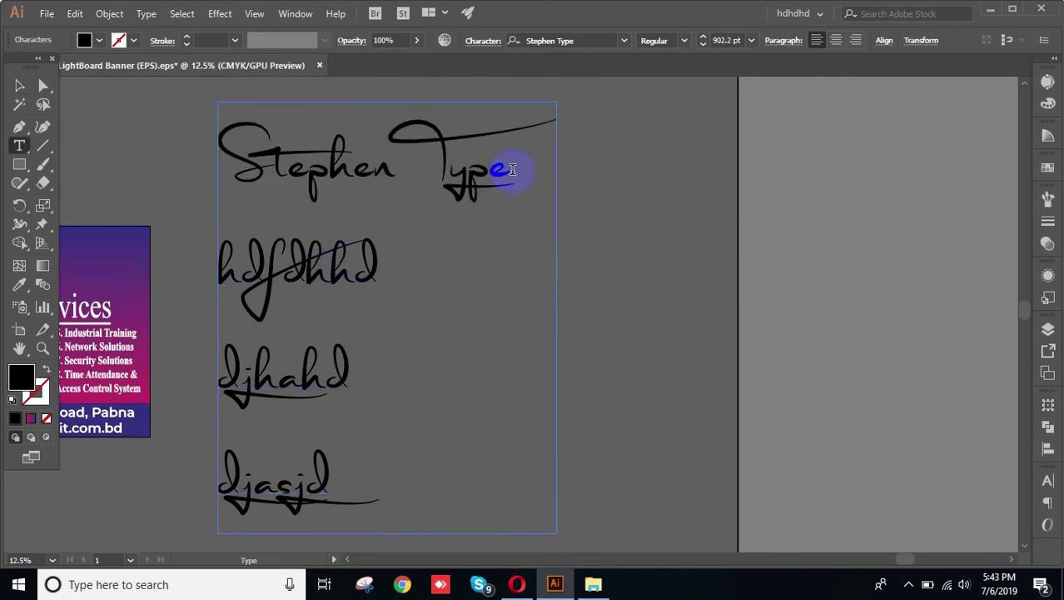
type("gg")
key("Return")
type("ggggggg")
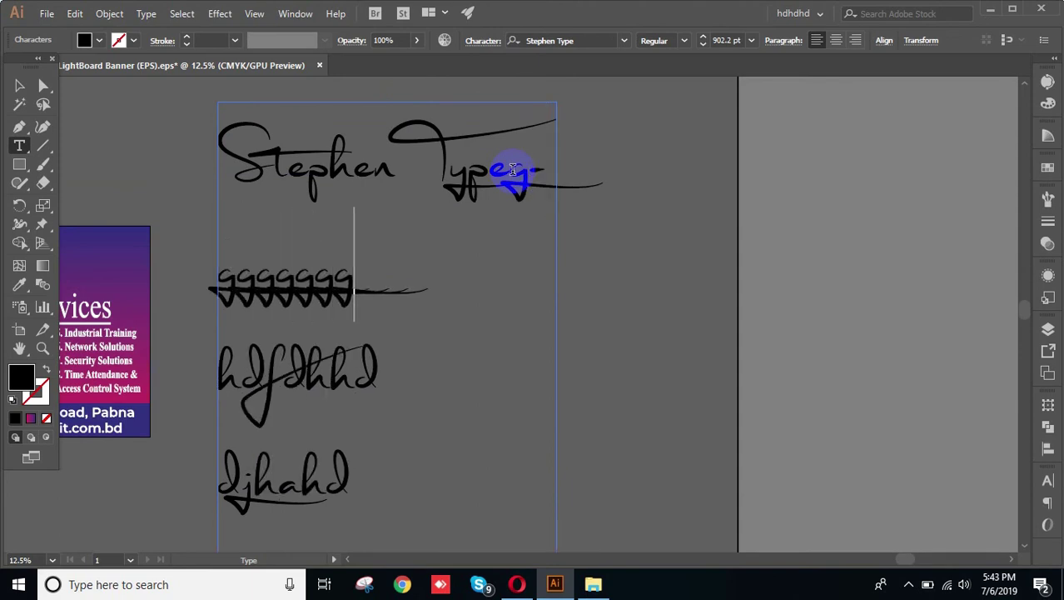
type("gggggggggg")
key("Return")
type("ggggggg")
left_click(19, 85)
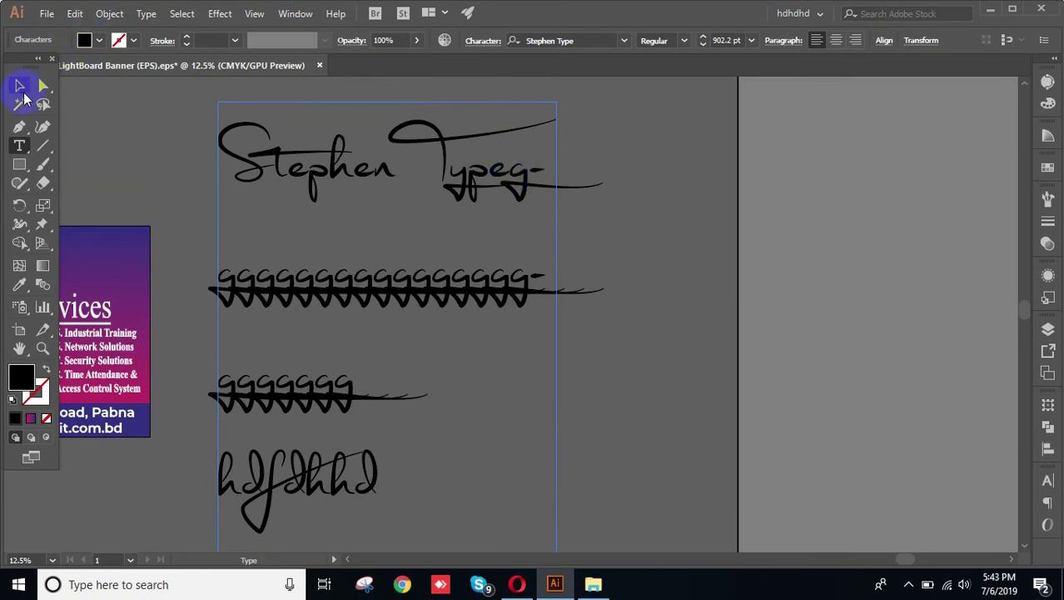
Examine the Area Type Options of the "Stephen Type" text object and close them without changing anything.
left_click(605, 335)
left_click(441, 260)
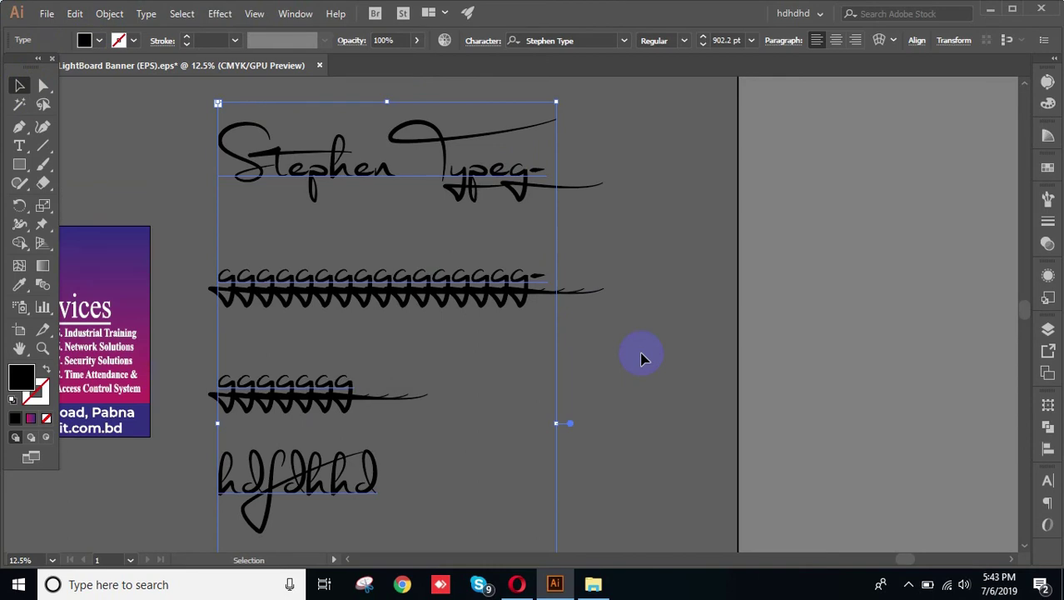
left_click(677, 380)
left_click(457, 287)
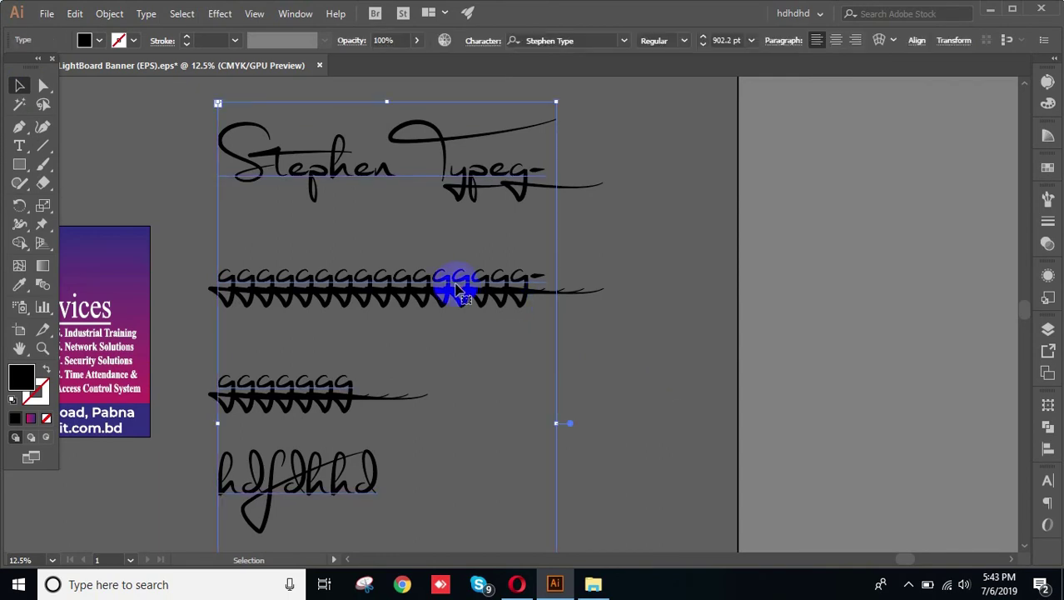
left_click(649, 378)
left_click(534, 292)
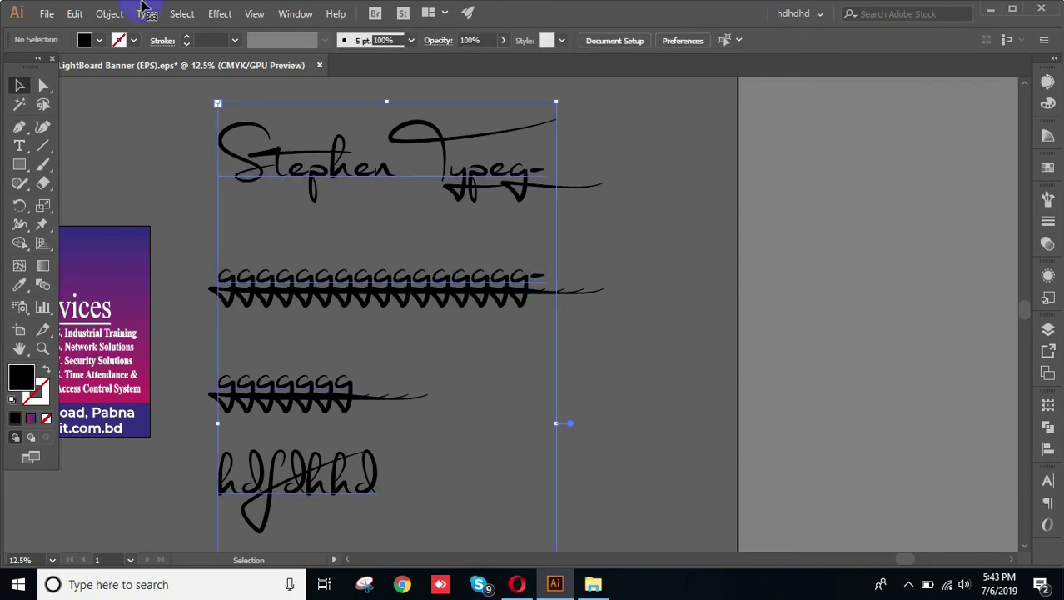
left_click(107, 14)
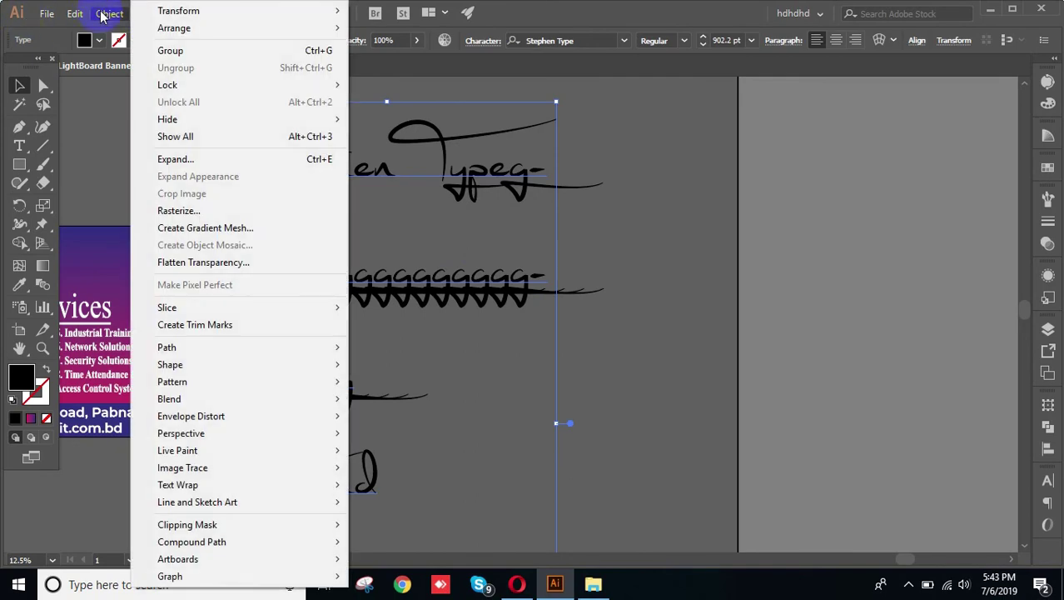
left_click(110, 13)
left_click(150, 14)
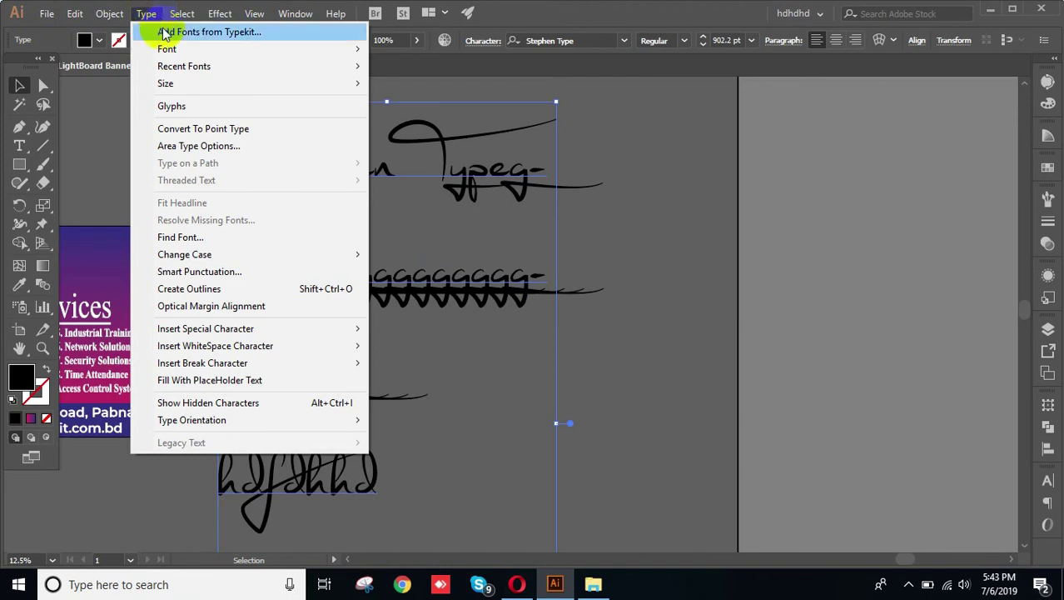
left_click(220, 158)
left_click_drag(797, 165, 609, 121)
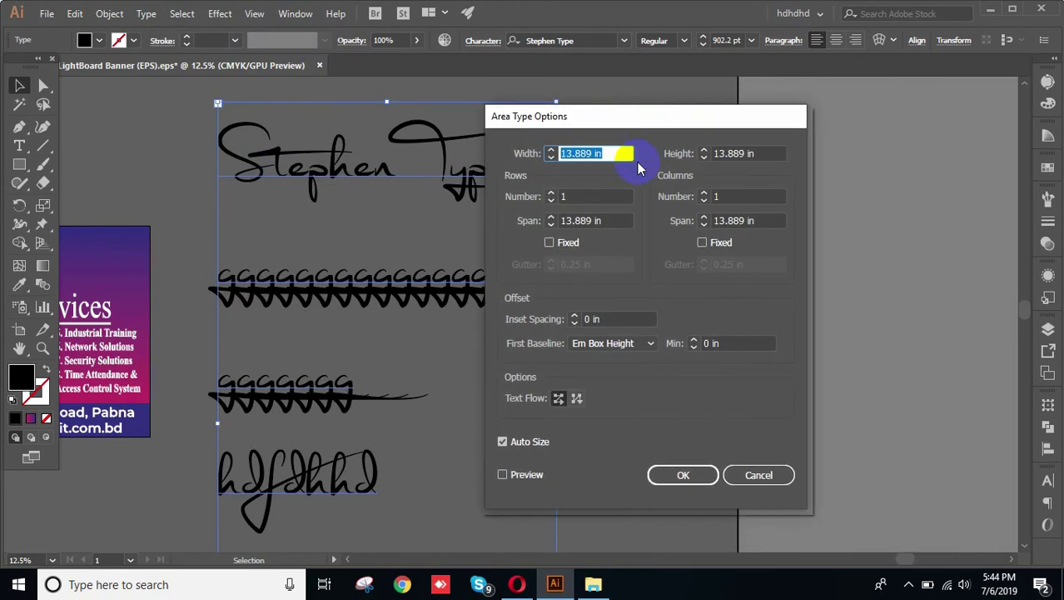
left_click(765, 476)
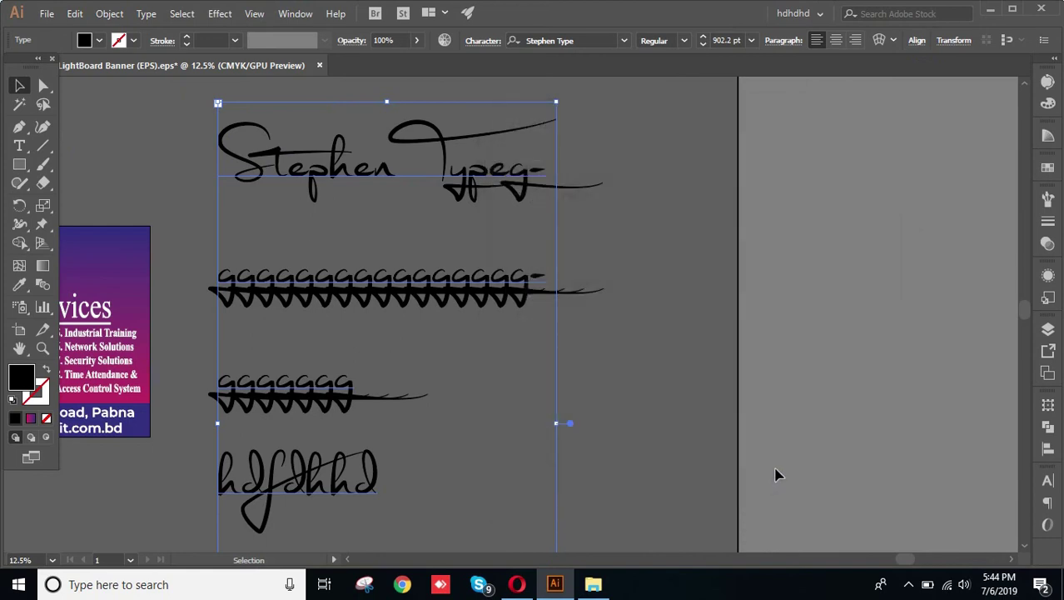
left_click(146, 13)
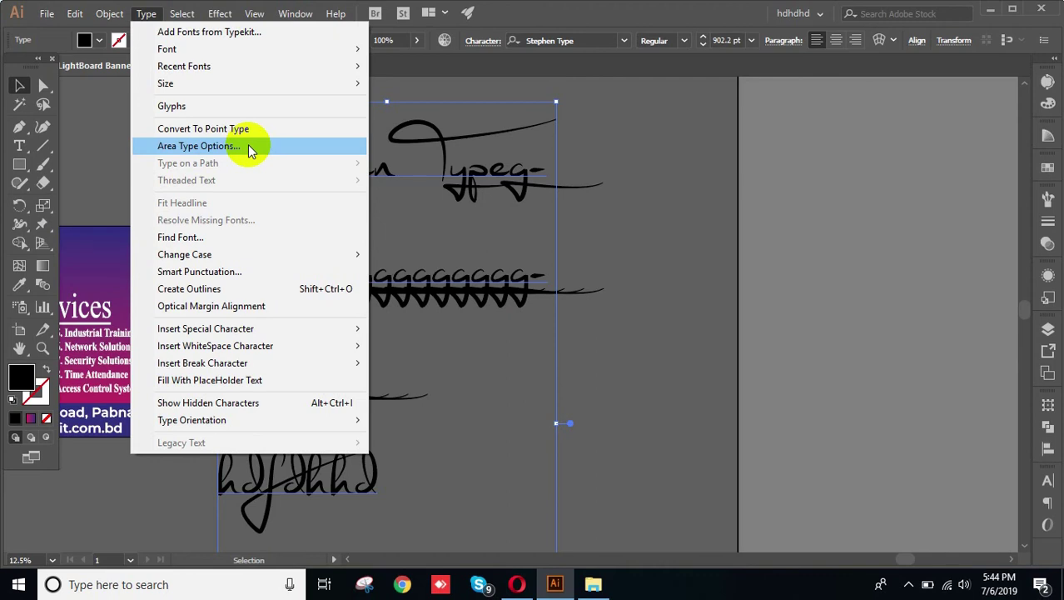
left_click(623, 233)
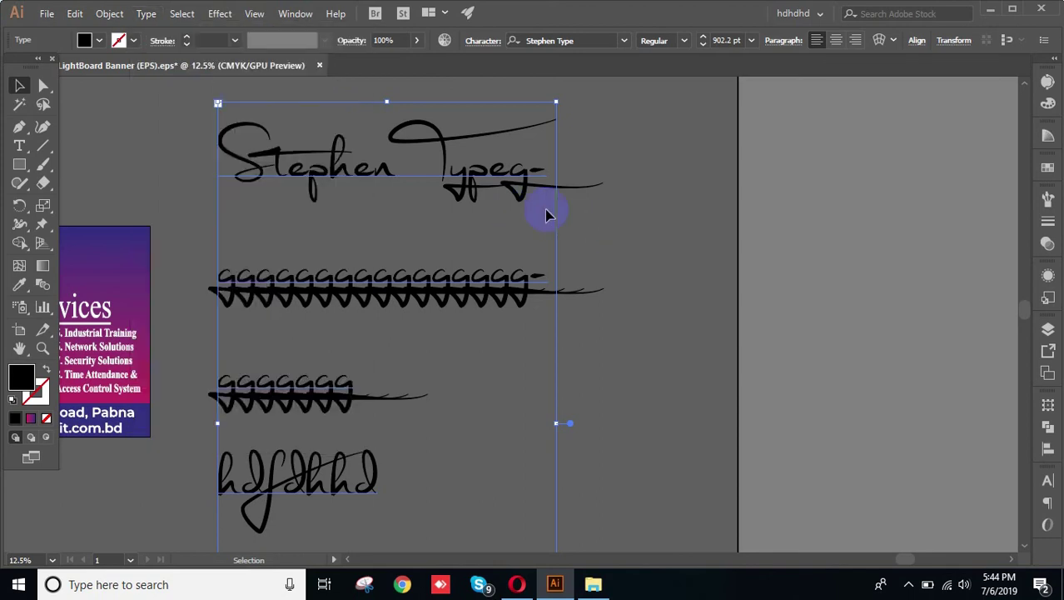
left_click(147, 14)
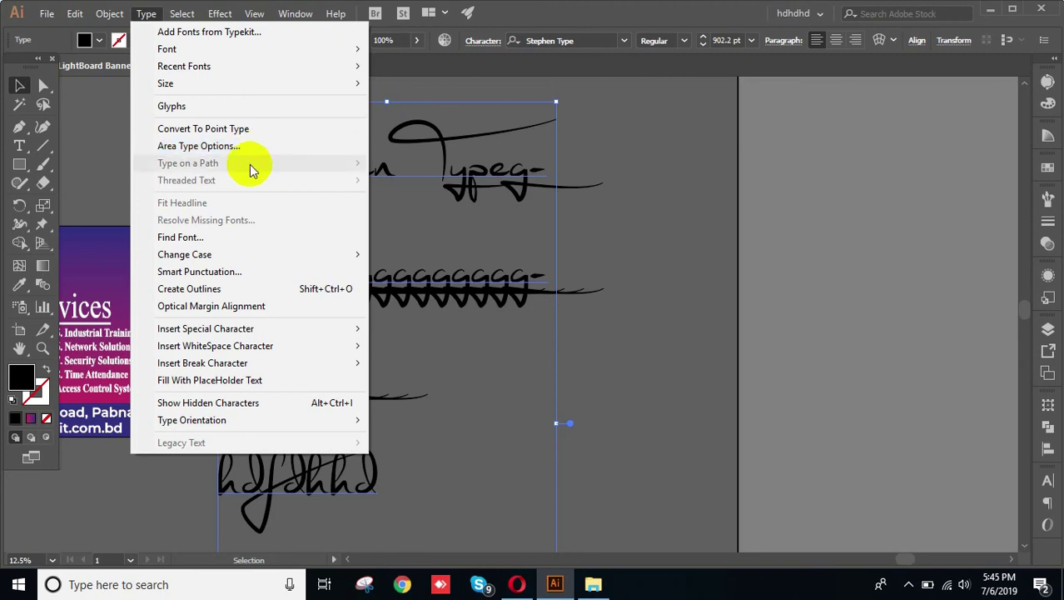
left_click(613, 225)
key("space")
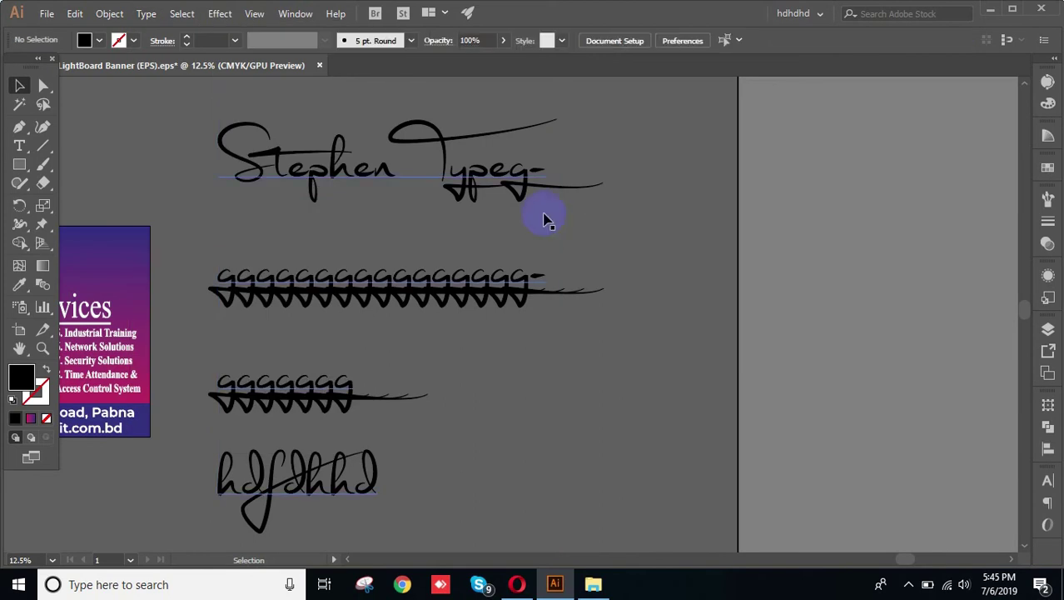
left_click_drag(306, 156, 677, 271)
left_click_drag(119, 267, 698, 243)
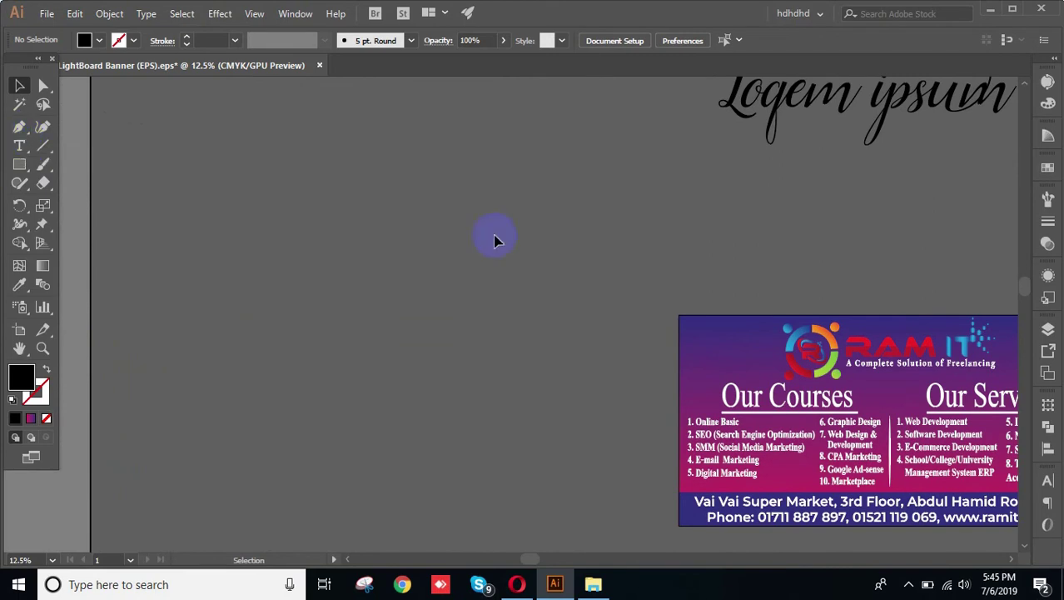
left_click(145, 13)
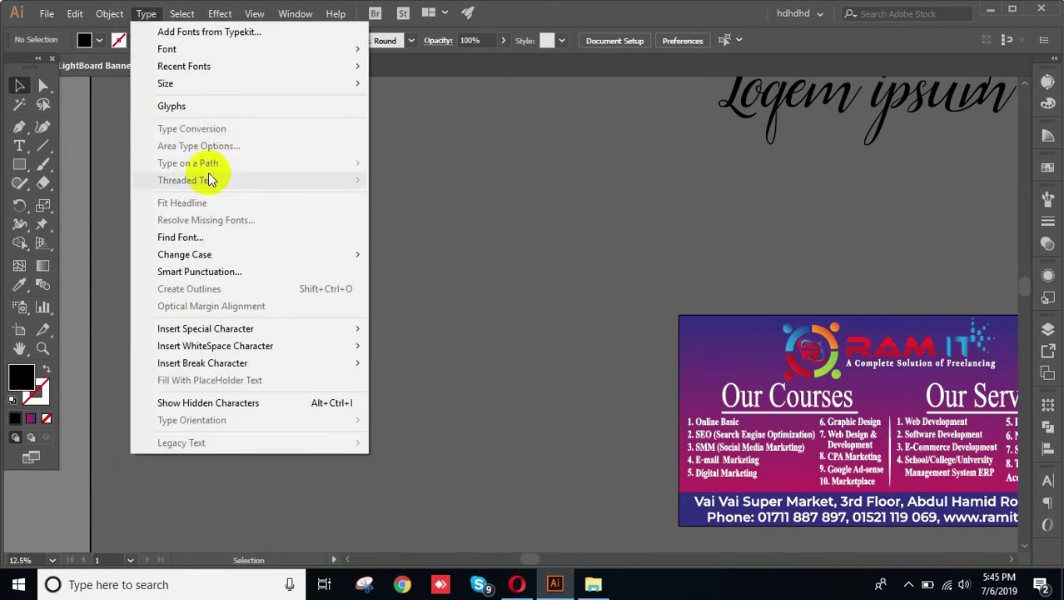
left_click(381, 186)
With "Loqem ipsum" selected, use Find Font to change one occurrence of the first listed document font to the recent font Felix Titling.
left_click_drag(881, 158, 699, 244)
left_click_drag(708, 185, 190, 216)
left_click(707, 281)
left_click_drag(259, 212, 455, 223)
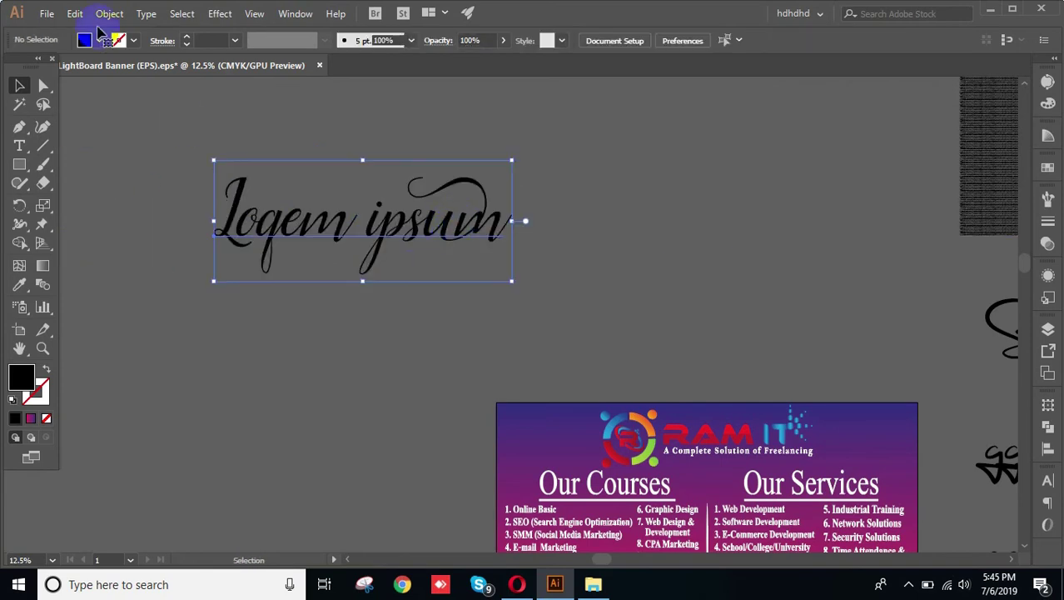
left_click(109, 13)
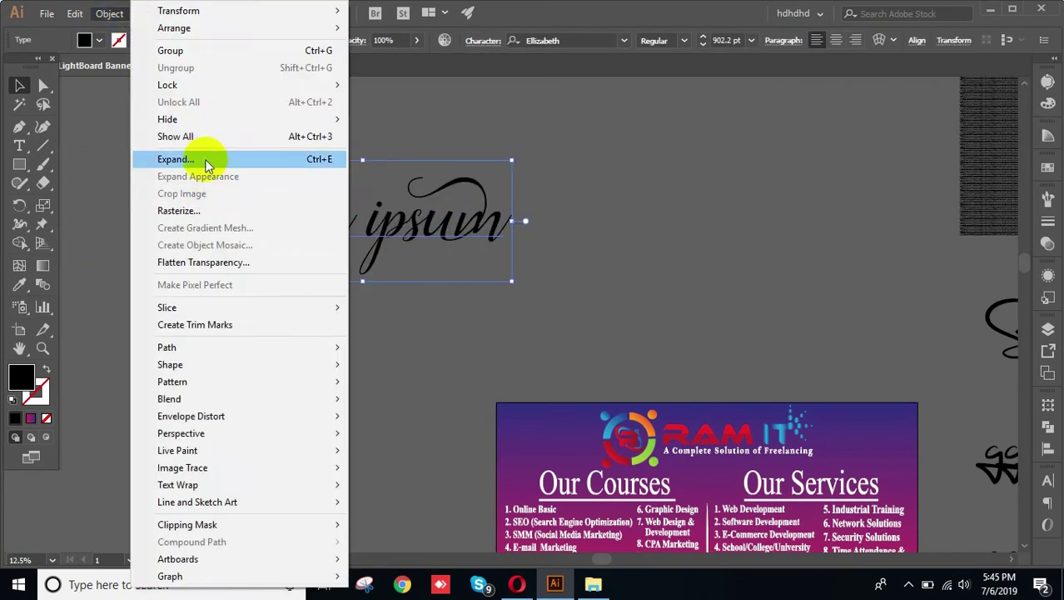
left_click(110, 14)
left_click(146, 13)
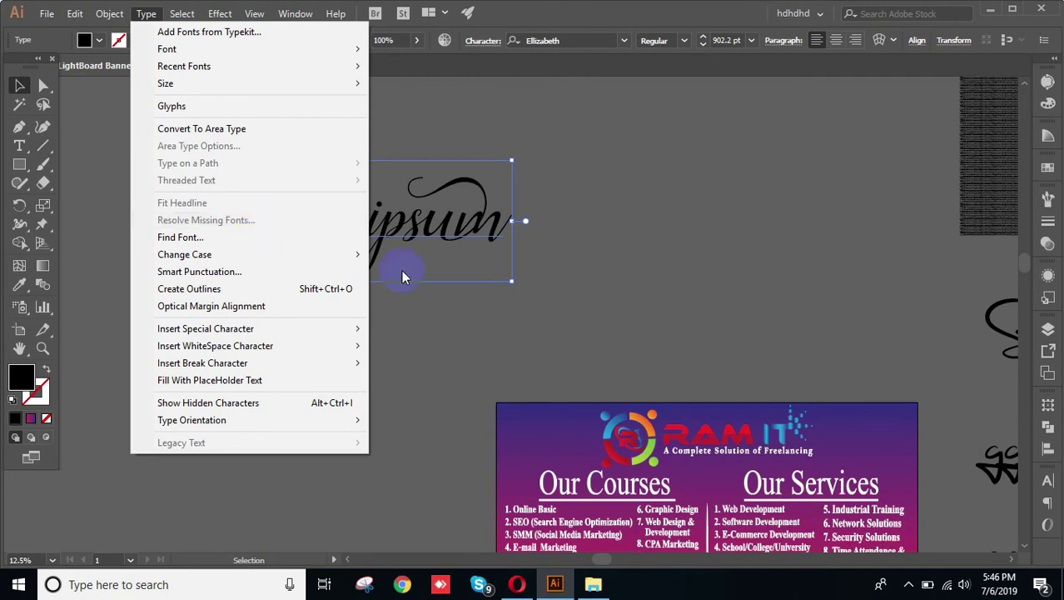
left_click(185, 238)
left_click_drag(107, 114, 514, 107)
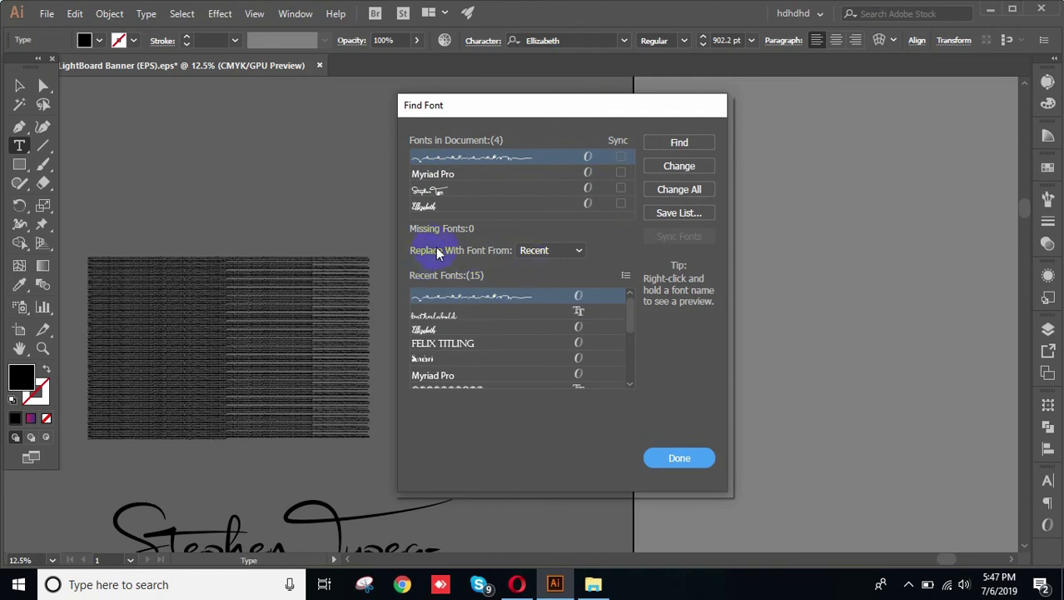
left_click(437, 346)
left_click(677, 169)
left_click(679, 458)
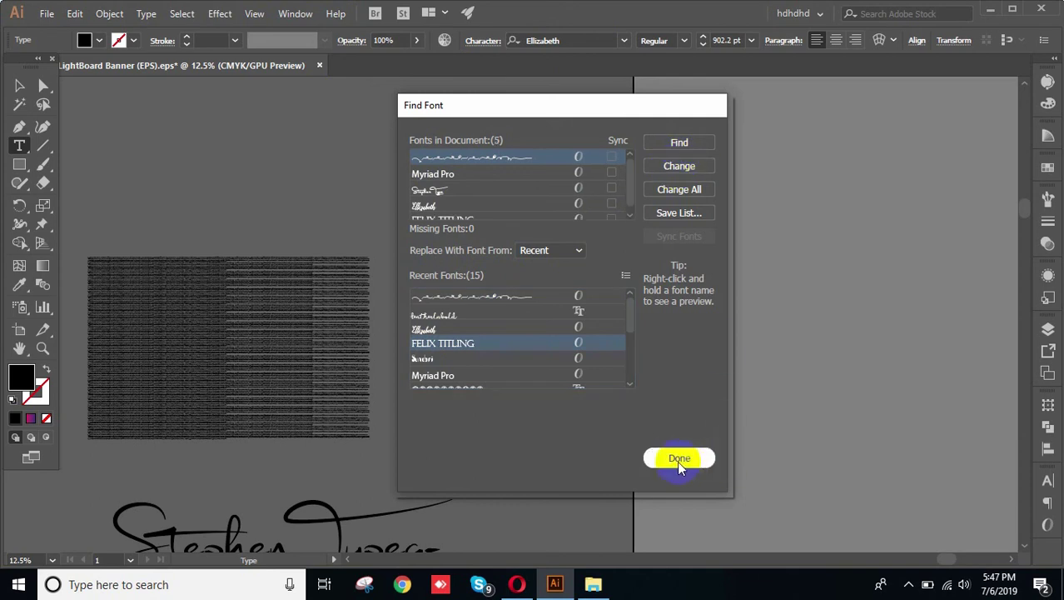
Select the "Loqem ipsum" text object again and reopen Find Font.
left_click(19, 85)
left_click_drag(195, 192, 832, 215)
left_click_drag(502, 238, 639, 235)
left_click_drag(396, 318, 534, 167)
left_click(470, 305)
left_click_drag(684, 403, 437, 268)
left_click_drag(652, 339, 803, 389)
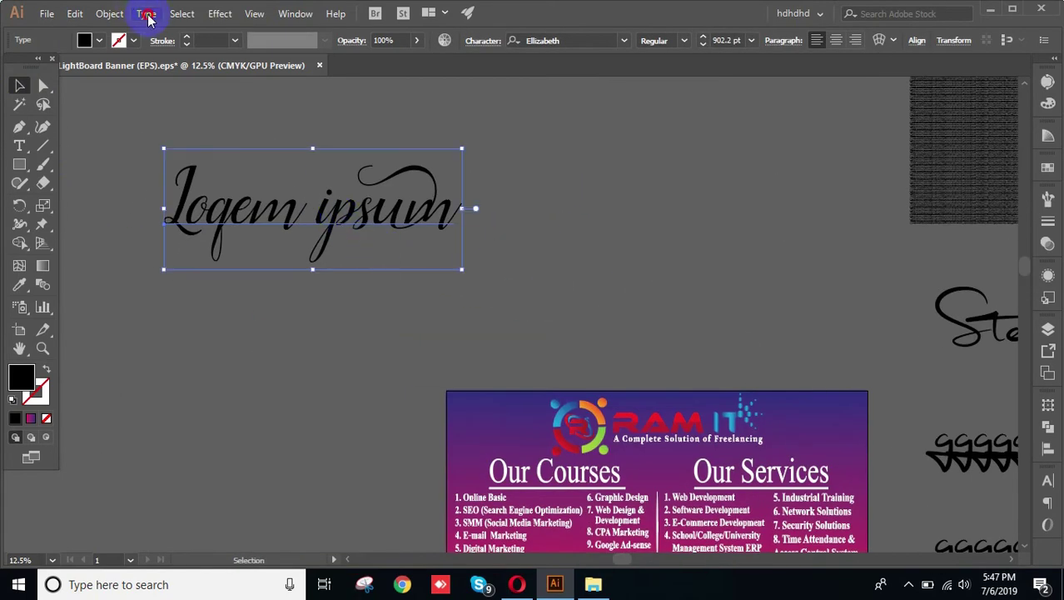
left_click(147, 14)
left_click(200, 238)
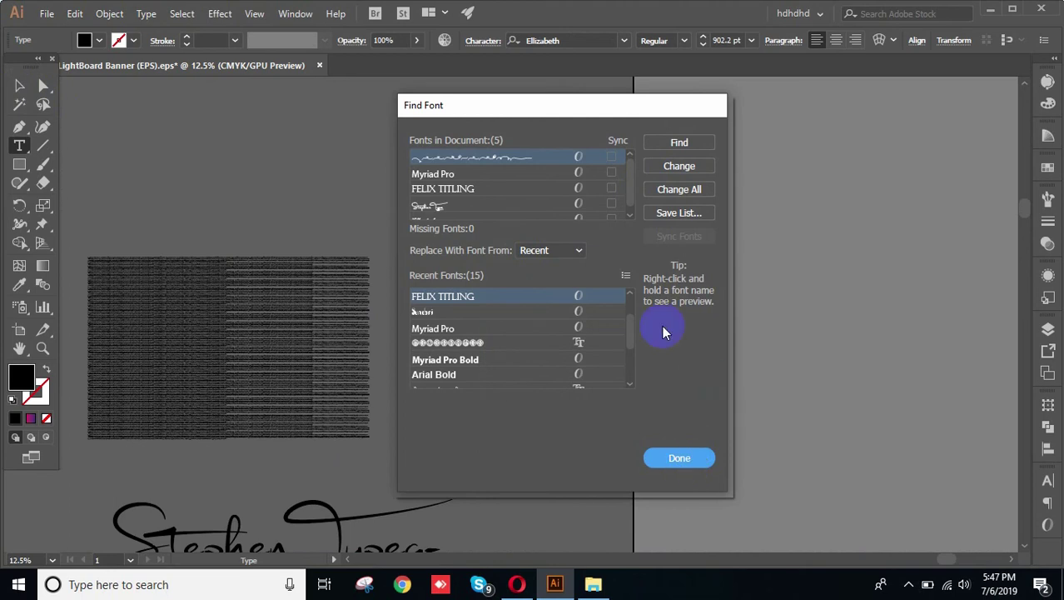
Find the Felix Titling text and change it to the recent font listed directly below Felix Titling, finishing Find Font.
left_click(496, 297)
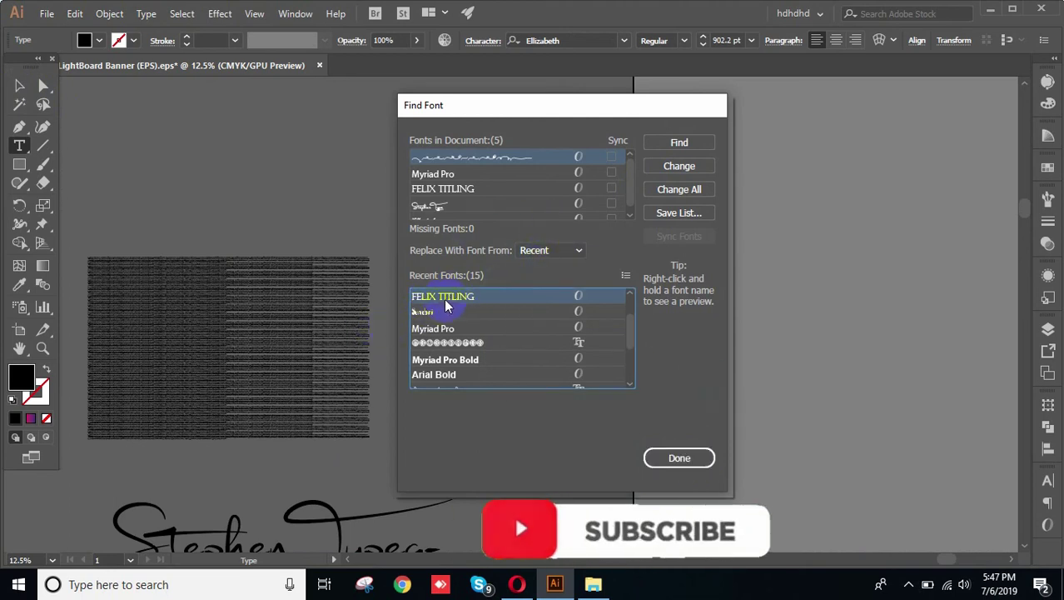
left_click(441, 189)
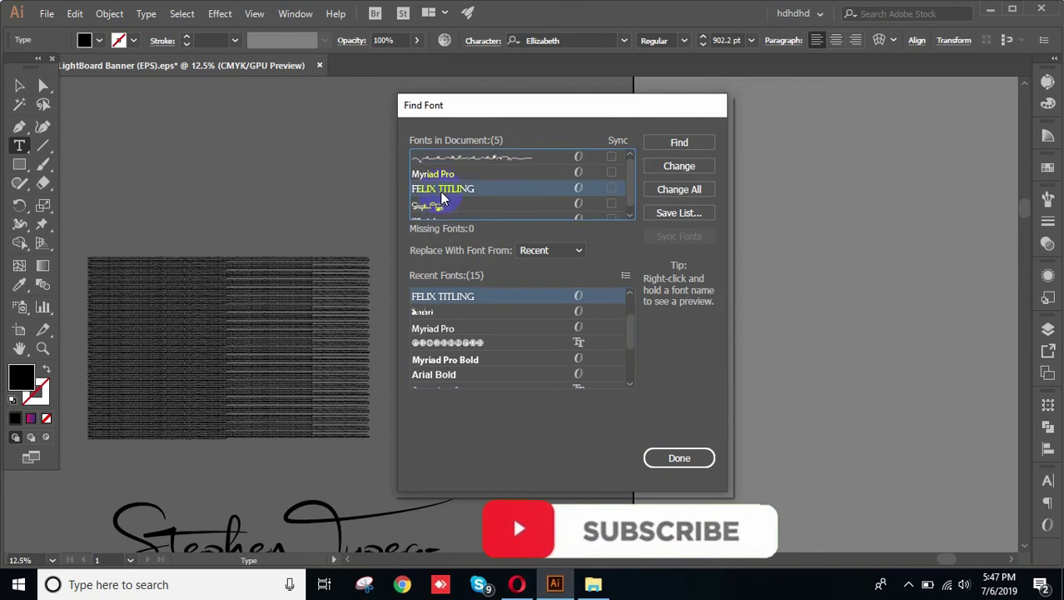
left_click(457, 311)
left_click(679, 143)
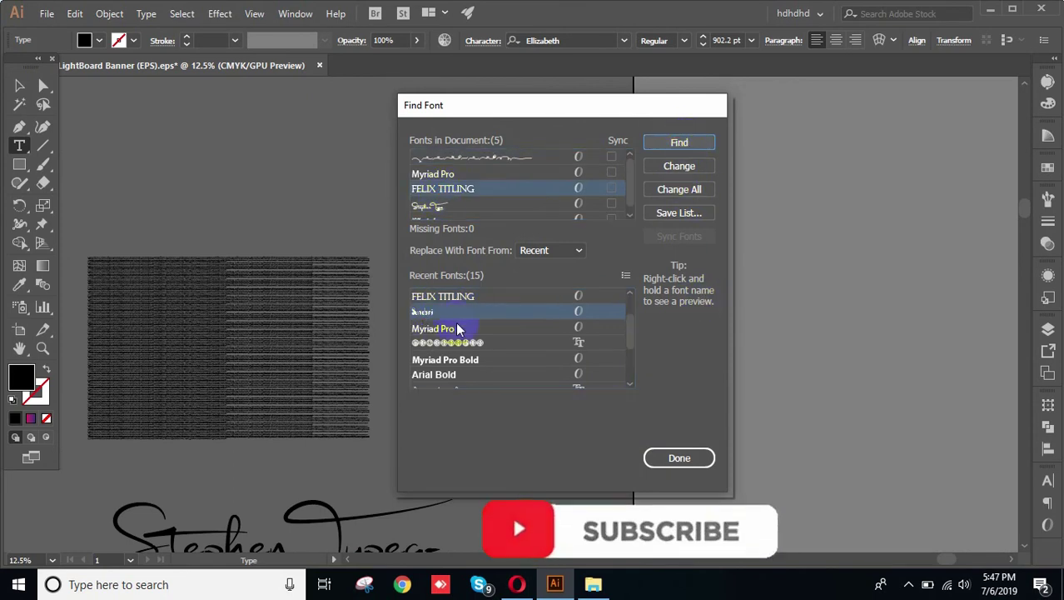
left_click(423, 312)
left_click(677, 165)
left_click(679, 146)
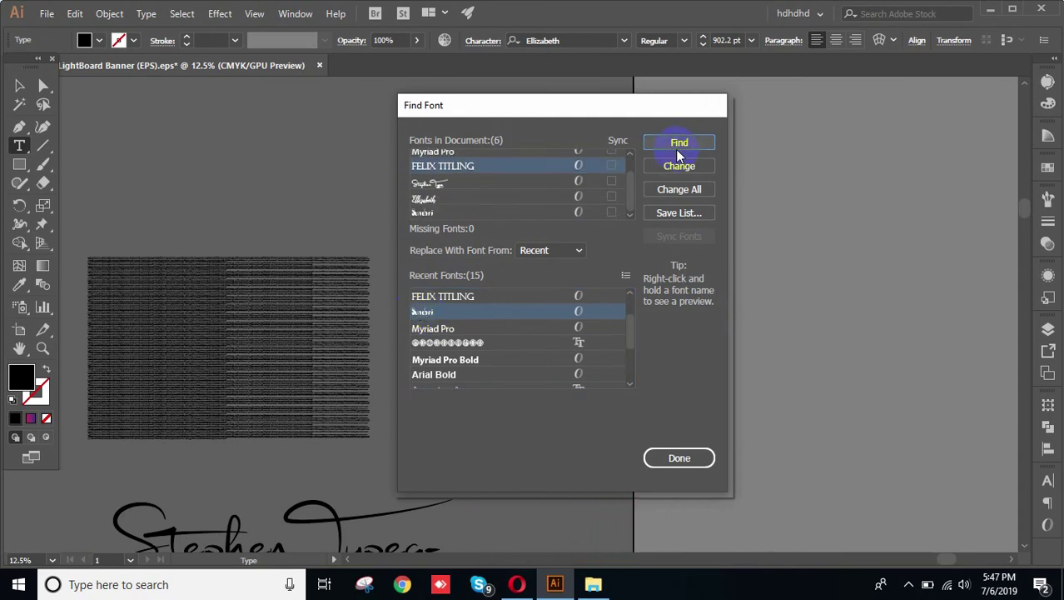
left_click(679, 459)
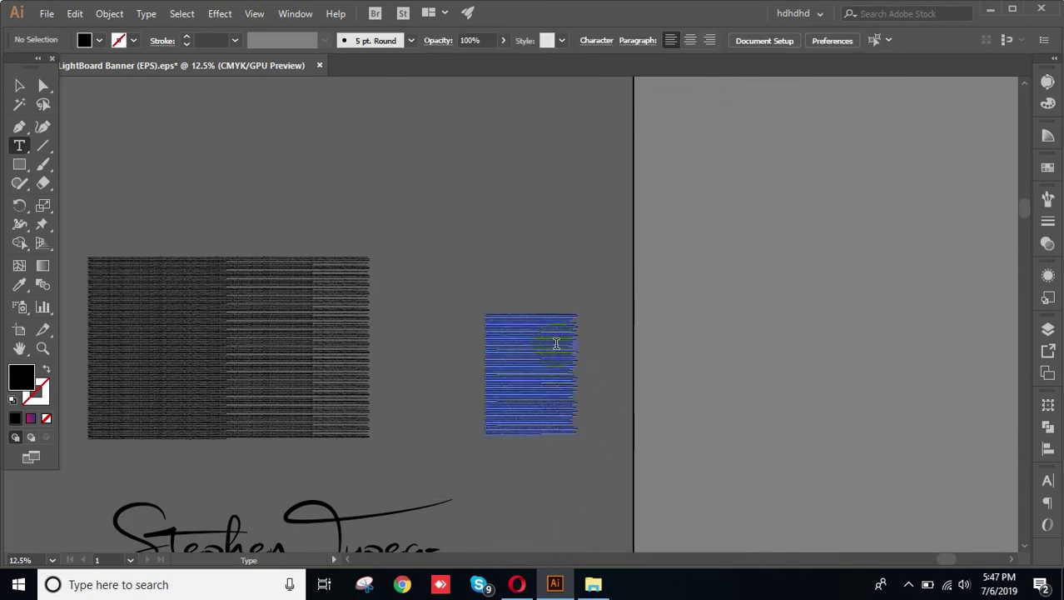
Select the "Loqem ipsum" characters, locate text in the document with Find Font, and close the dialog without replacing anything.
scroll(635, 250, "left", 10)
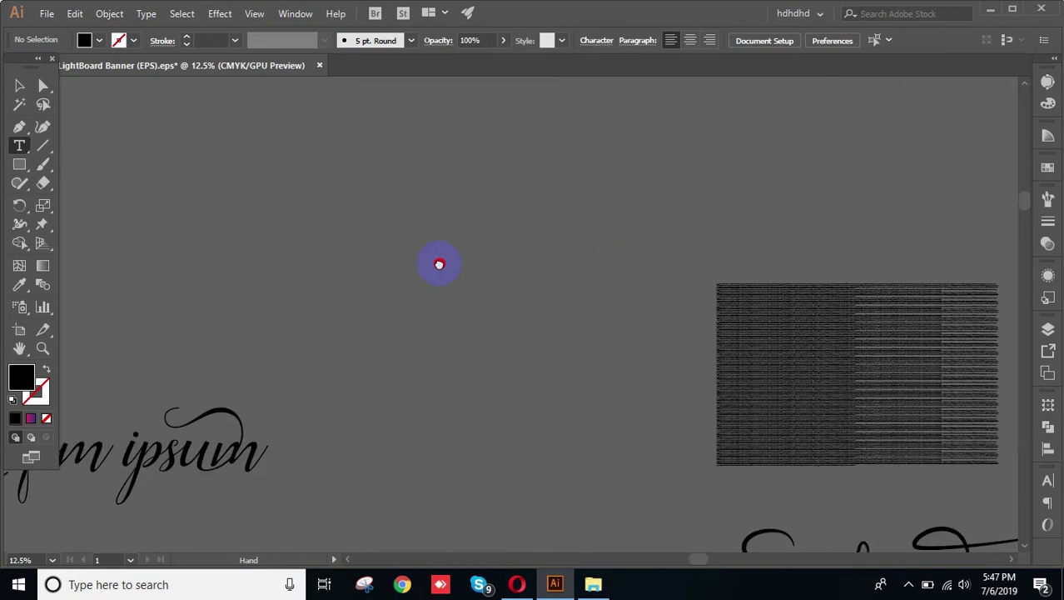
left_click(468, 375)
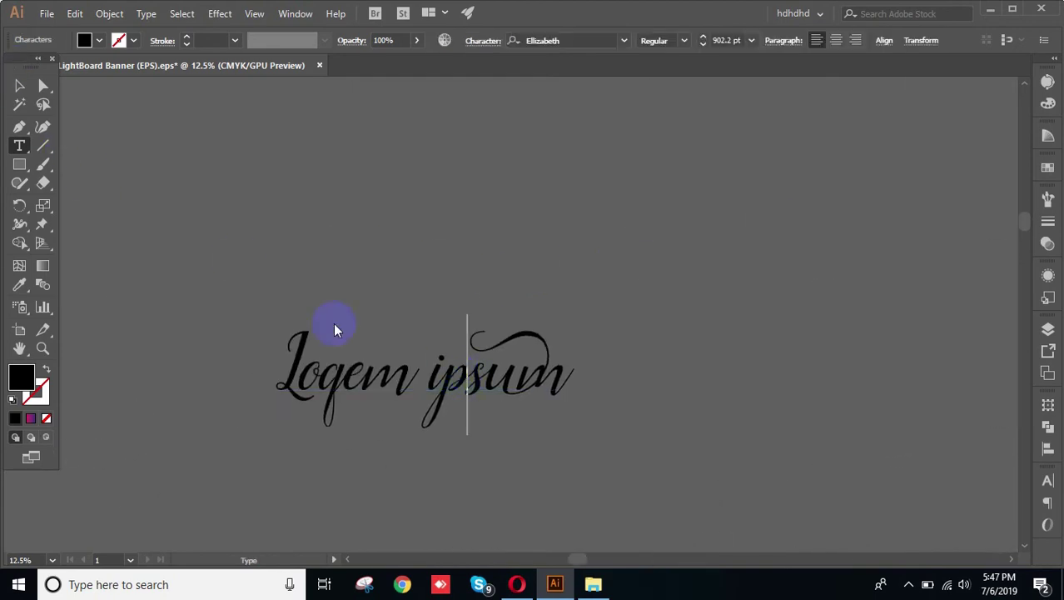
double_click(354, 375)
left_click(354, 375)
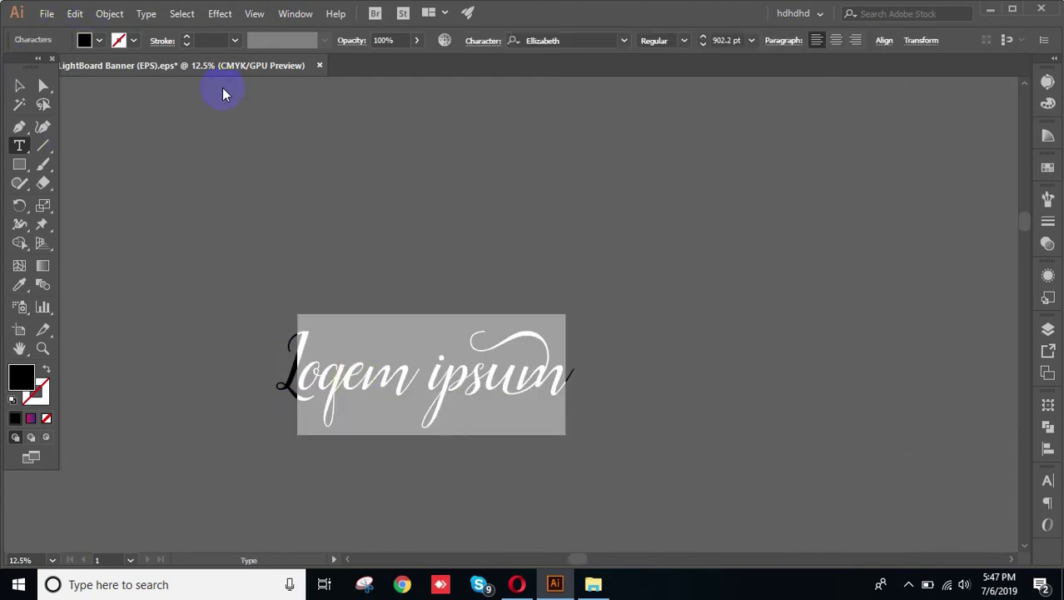
left_click(146, 13)
left_click(185, 235)
left_click_drag(518, 106, 606, 115)
left_click(768, 467)
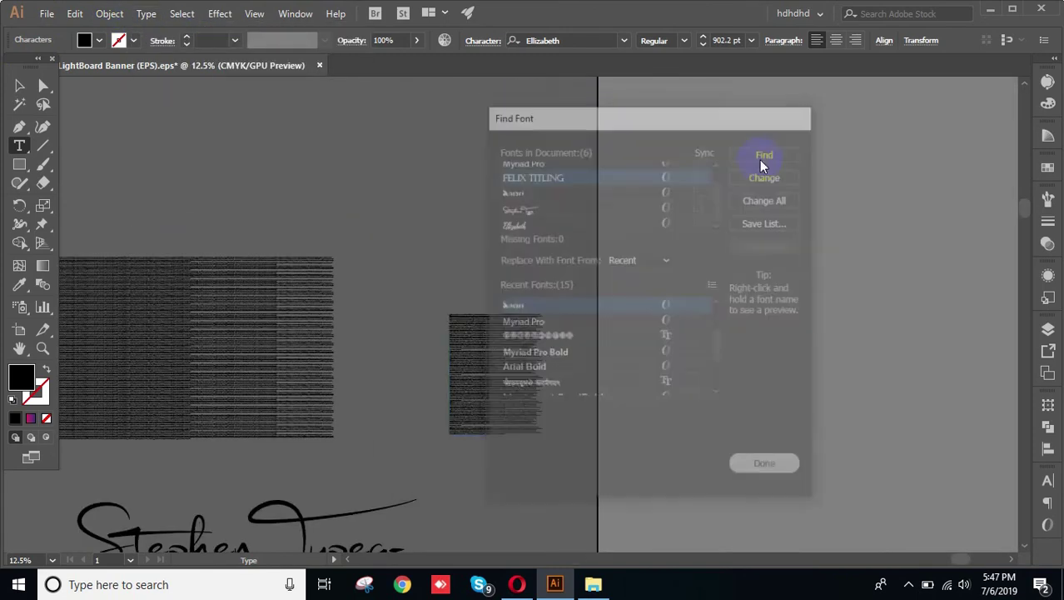
left_click(19, 85)
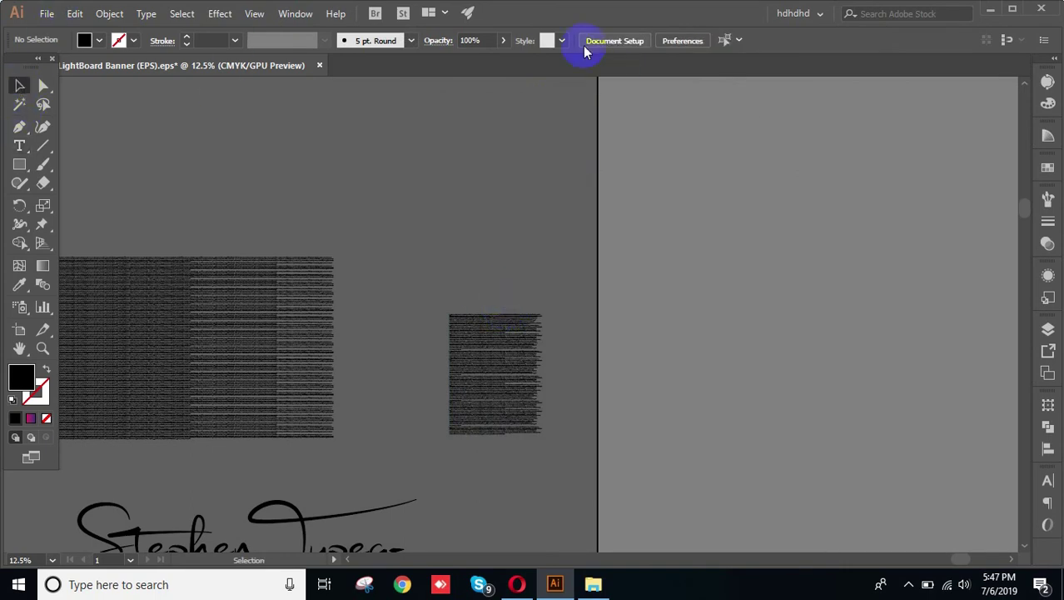
Select the "Loqem ipsum" text object and set its font to Nexa Bold.
left_click_drag(334, 364, 1031, 171)
left_click(399, 329)
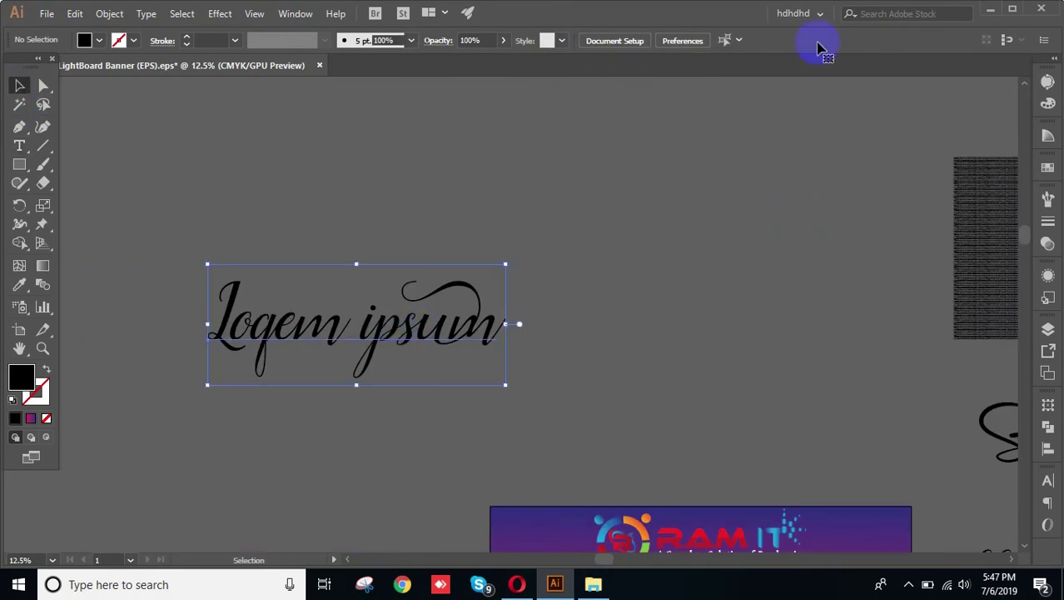
left_click(587, 40)
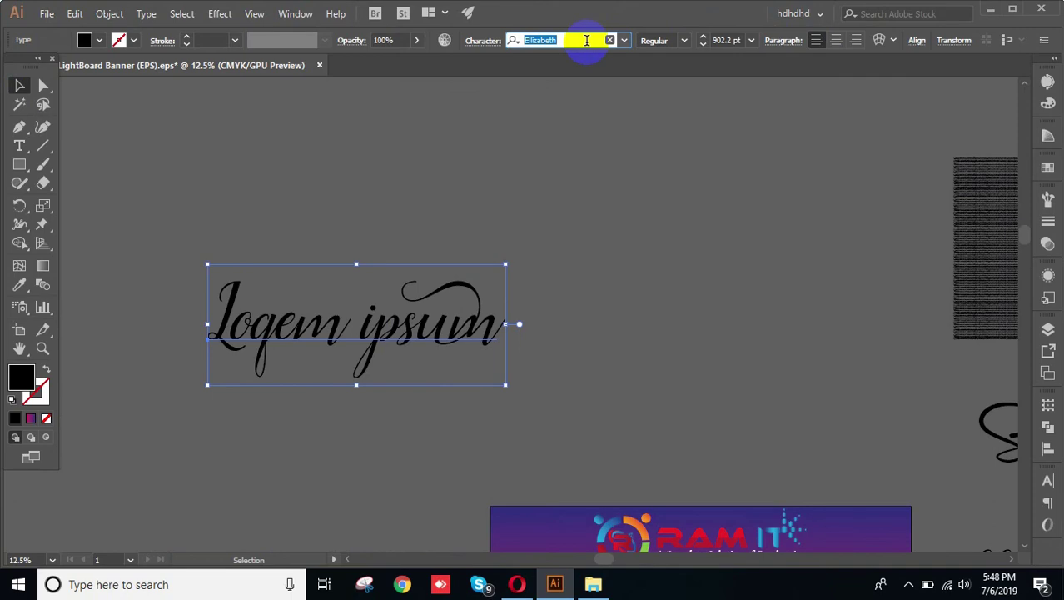
type("nex")
left_click(587, 88)
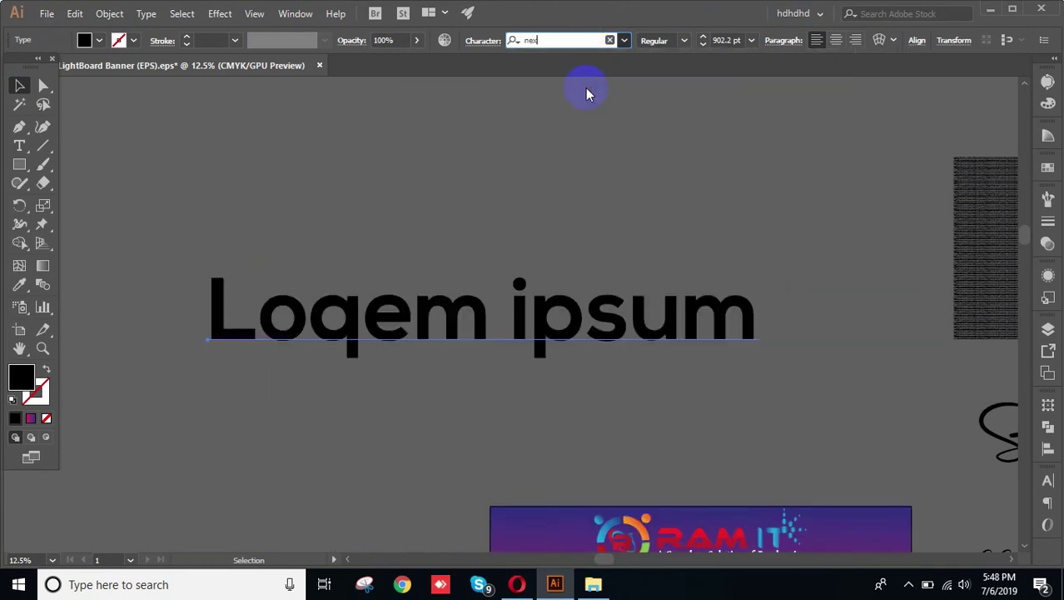
left_click(654, 226)
left_click(669, 301)
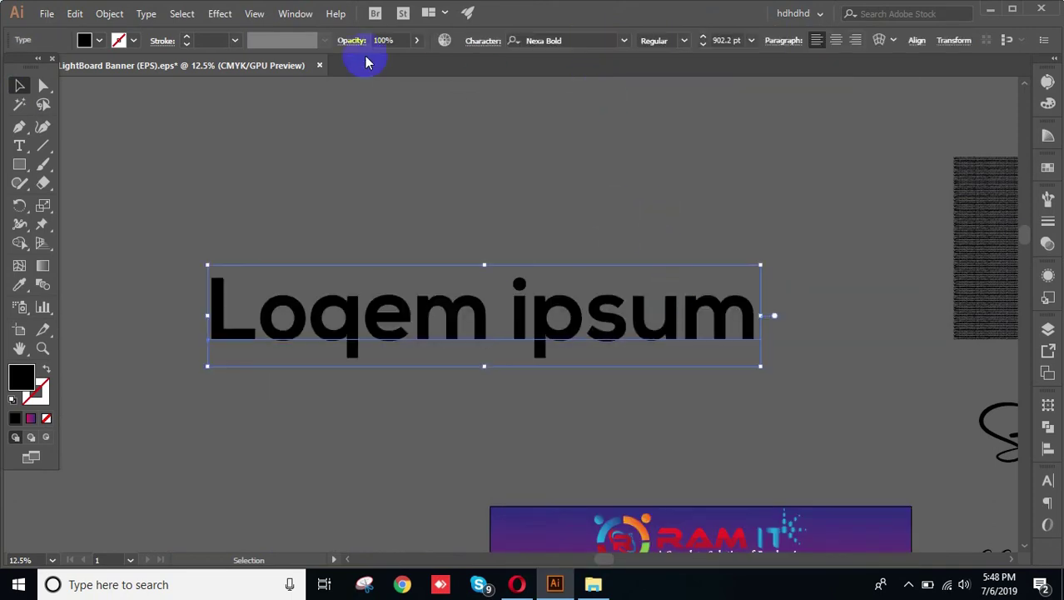
Apply All Caps to the "Loqem ipsum" text and deselect it.
left_click(483, 40)
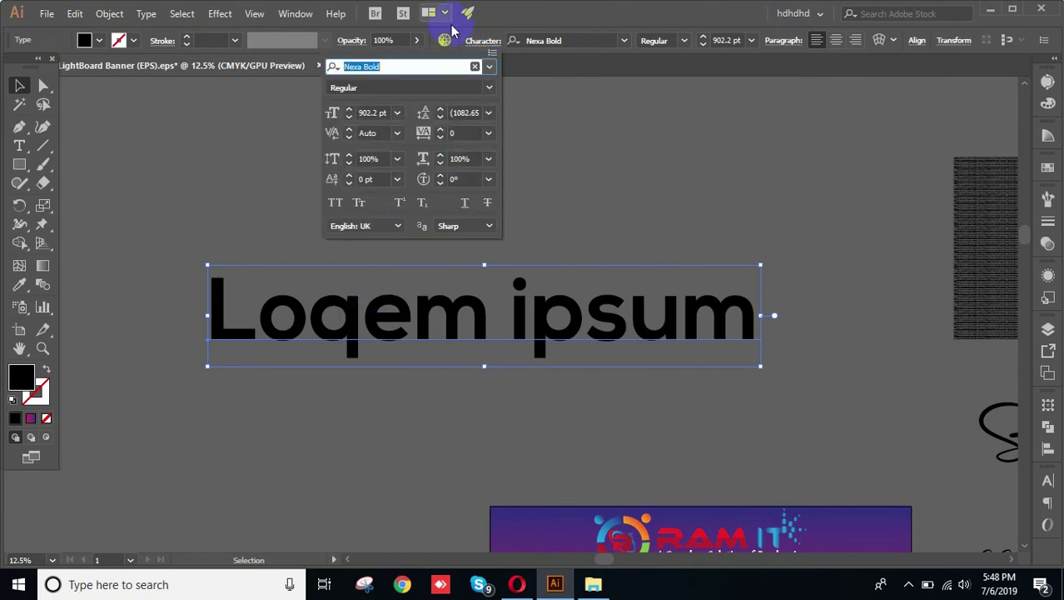
left_click(335, 203)
left_click(586, 244)
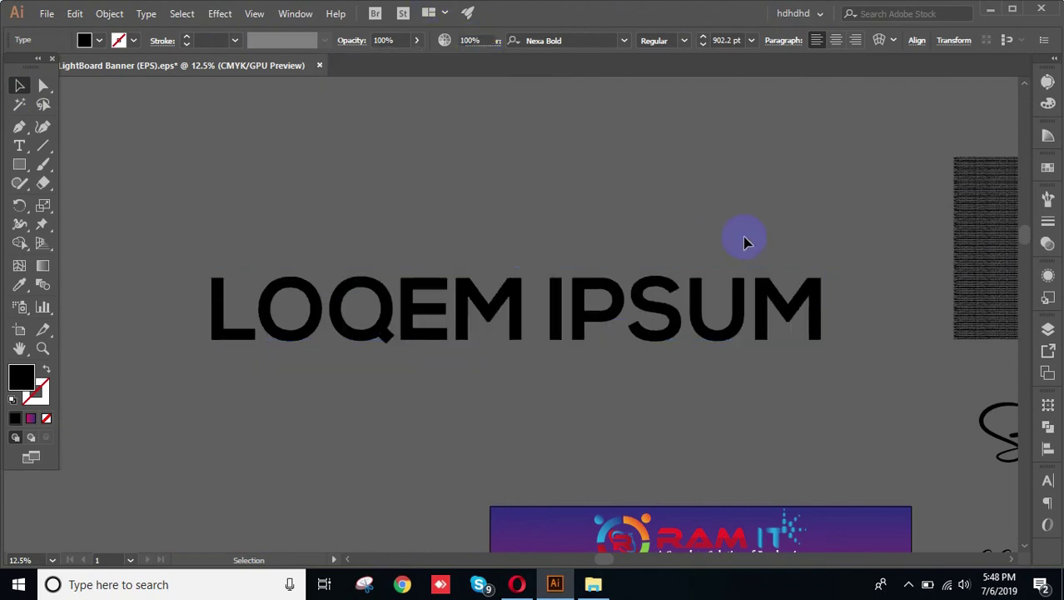
Duplicate the LOQEM IPSUM text above the original and replace the copy's wording with ETHNOCENTRIC.
left_click_drag(622, 313, 553, 188)
triple_click(512, 177)
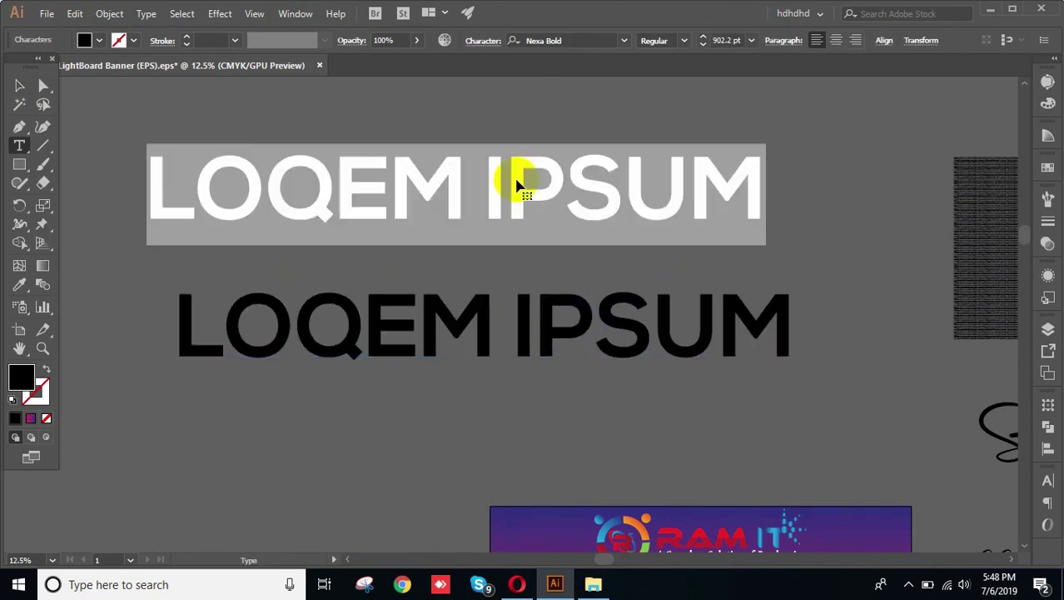
type("ETH")
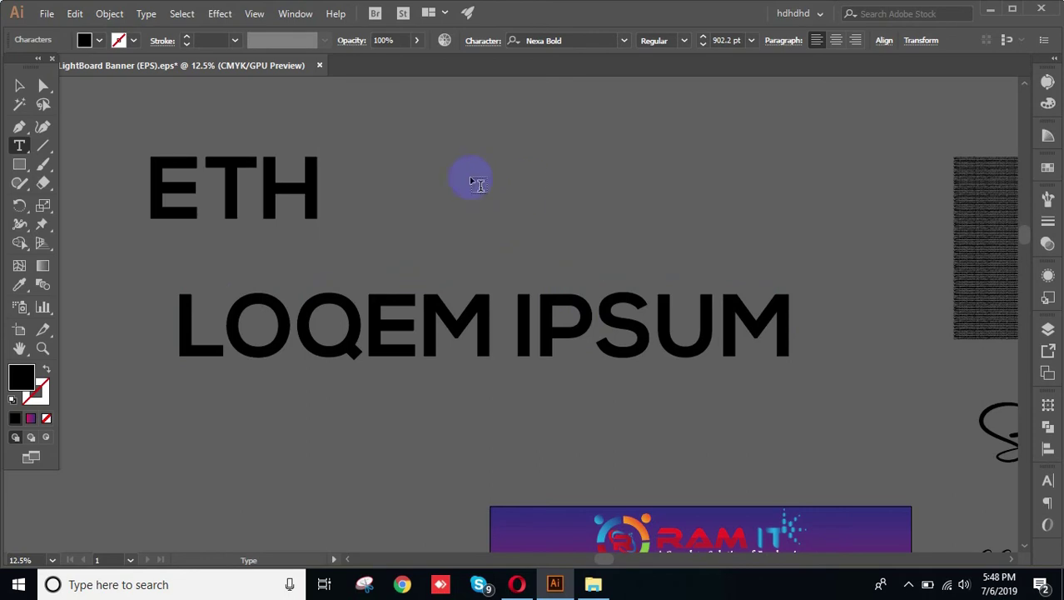
type("NOC")
key("BackSpace")
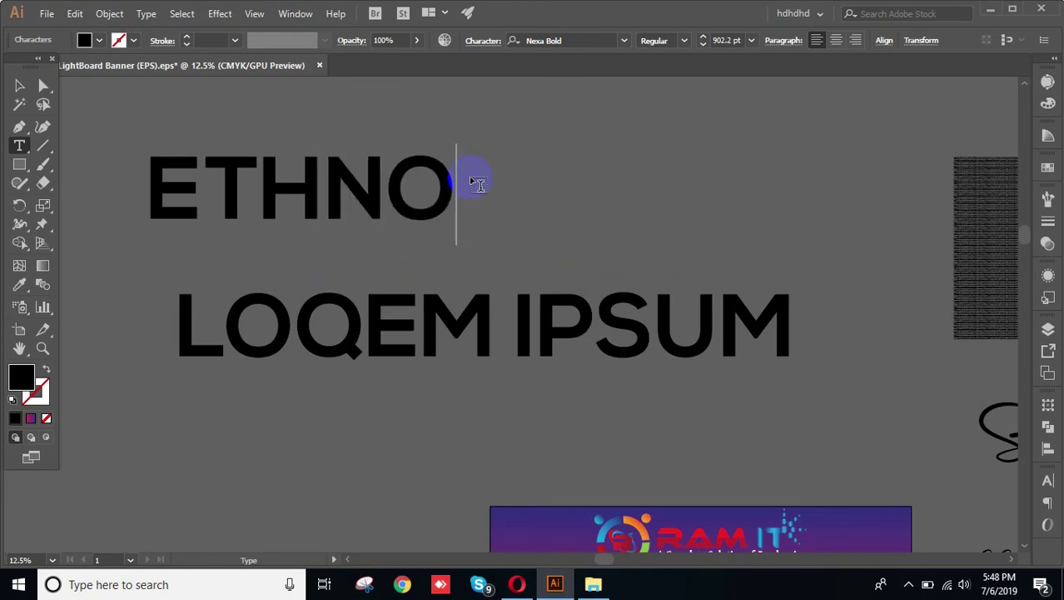
type("CENTRI")
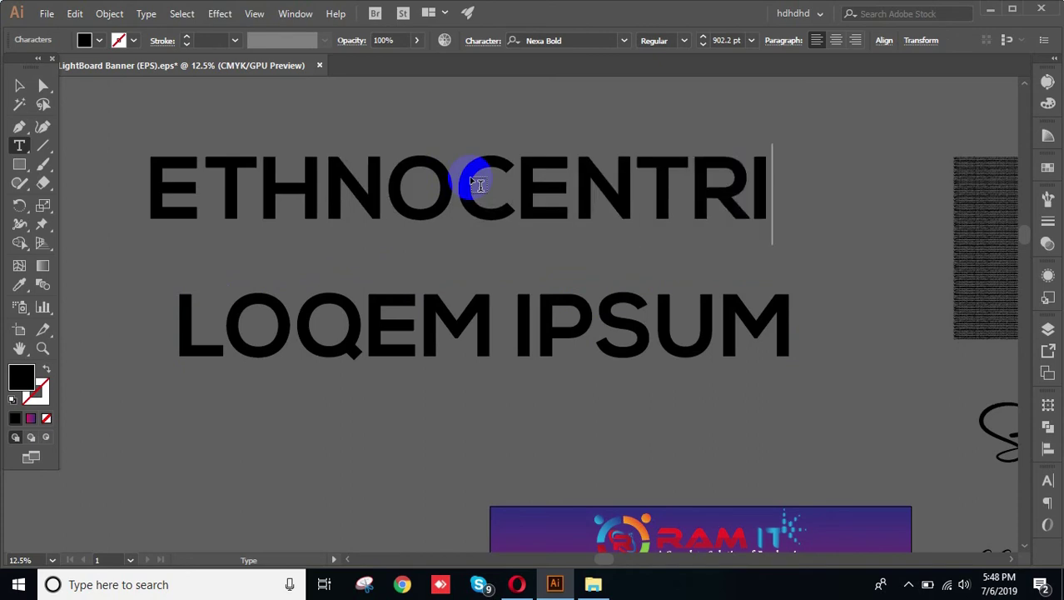
type("C")
Set the font of the ETHNOCENTRIC text object to Ethnocentric and deselect it.
left_click(20, 85)
left_click(489, 178)
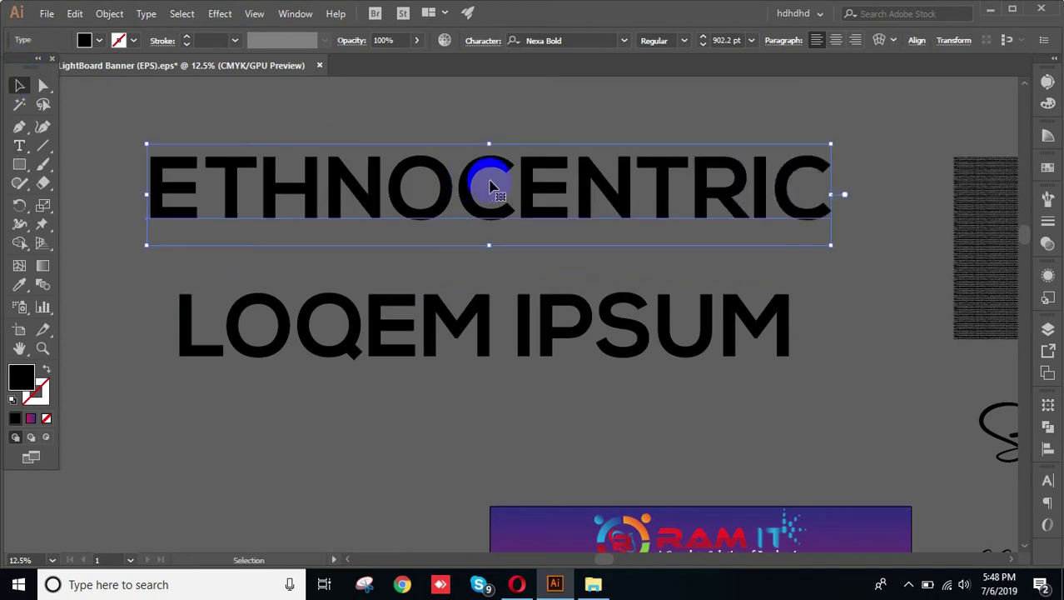
left_click(571, 39)
type("ethd")
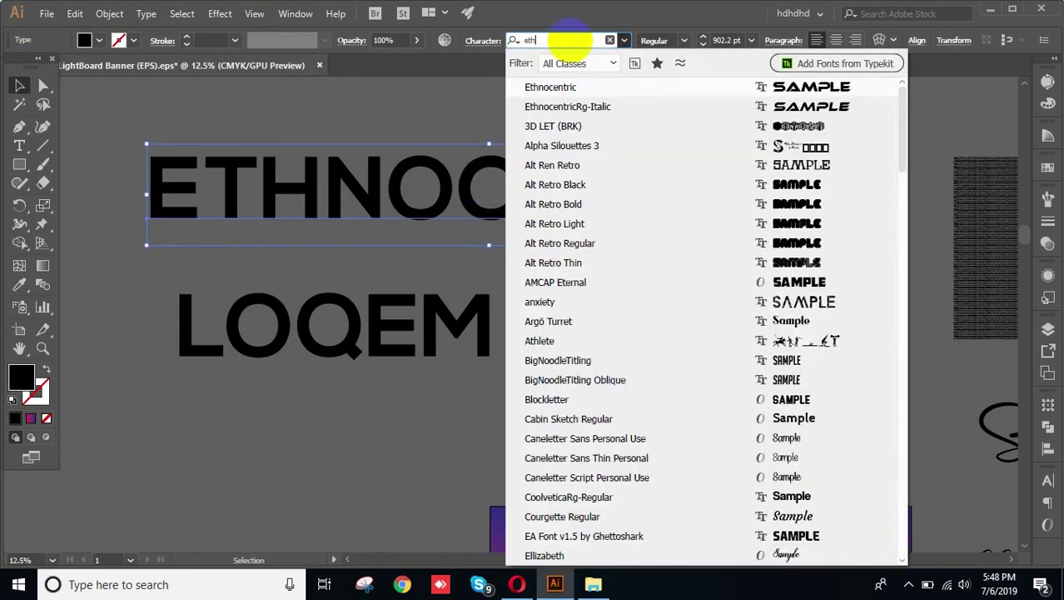
key("BackSpace")
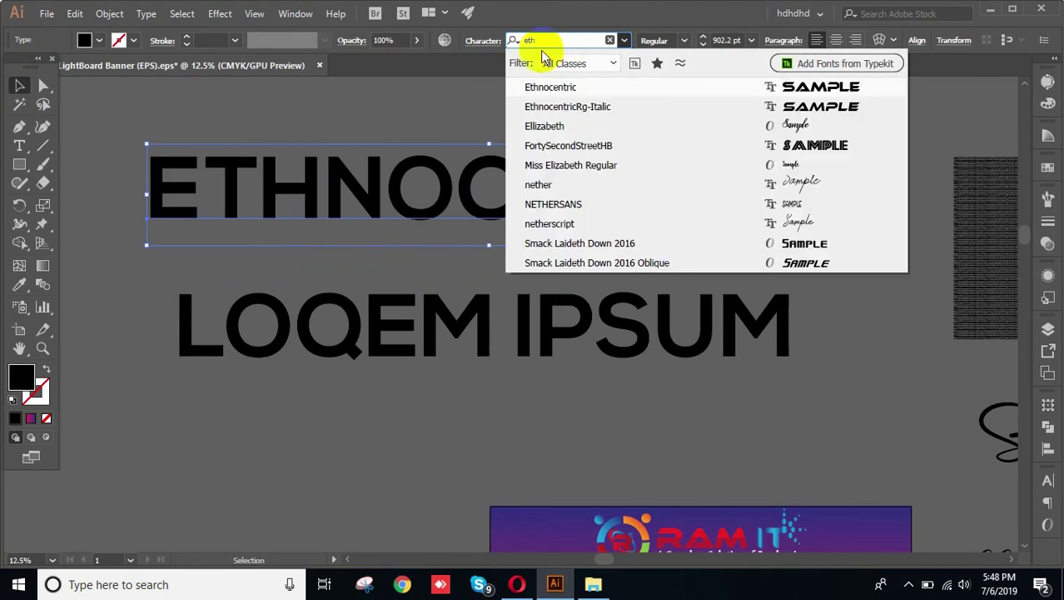
left_click(565, 87)
left_click(521, 124)
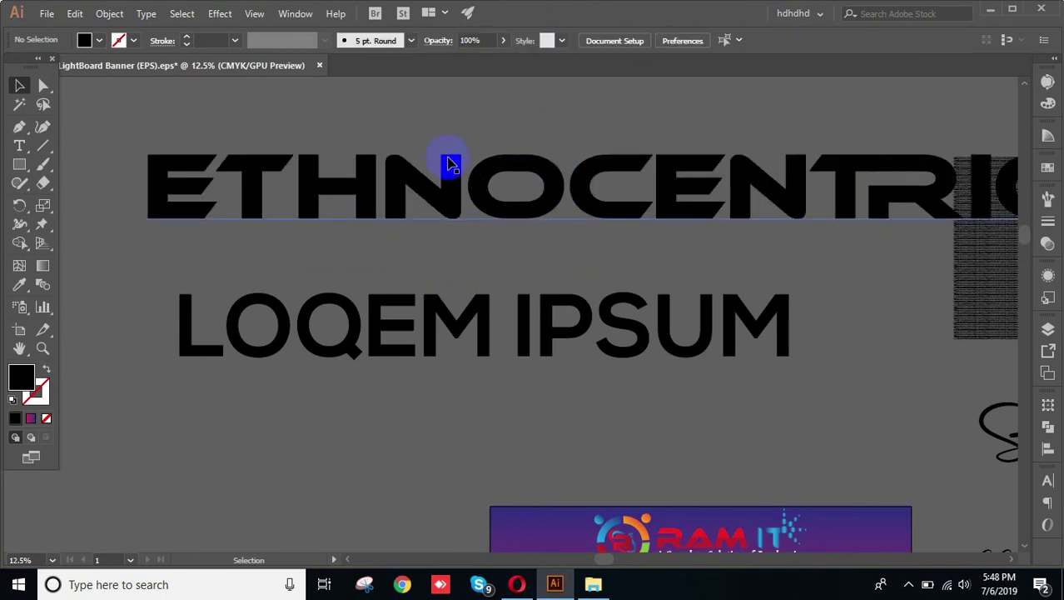
Move the ETHNOCENTRIC text farther above LOQEM IPSUM and examine its letter shapes up close.
scroll(482, 197, "down", 1)
left_click_drag(610, 180, 489, 184)
left_click_drag(418, 174, 621, 283)
left_click_drag(504, 304, 337, 168)
left_click_drag(377, 197, 565, 324)
left_click_drag(546, 301, 411, 212)
left_click(491, 307)
scroll(491, 212, "up", 2)
left_click_drag(637, 335, 506, 376)
left_click_drag(363, 318, 621, 324)
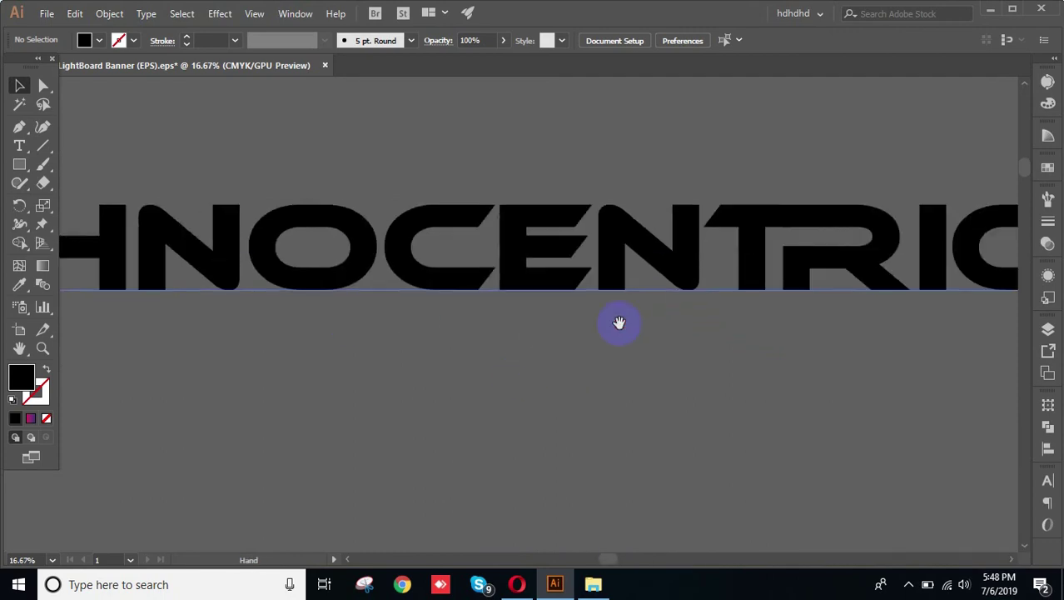
left_click_drag(310, 307, 575, 310)
left_click_drag(415, 335, 557, 356)
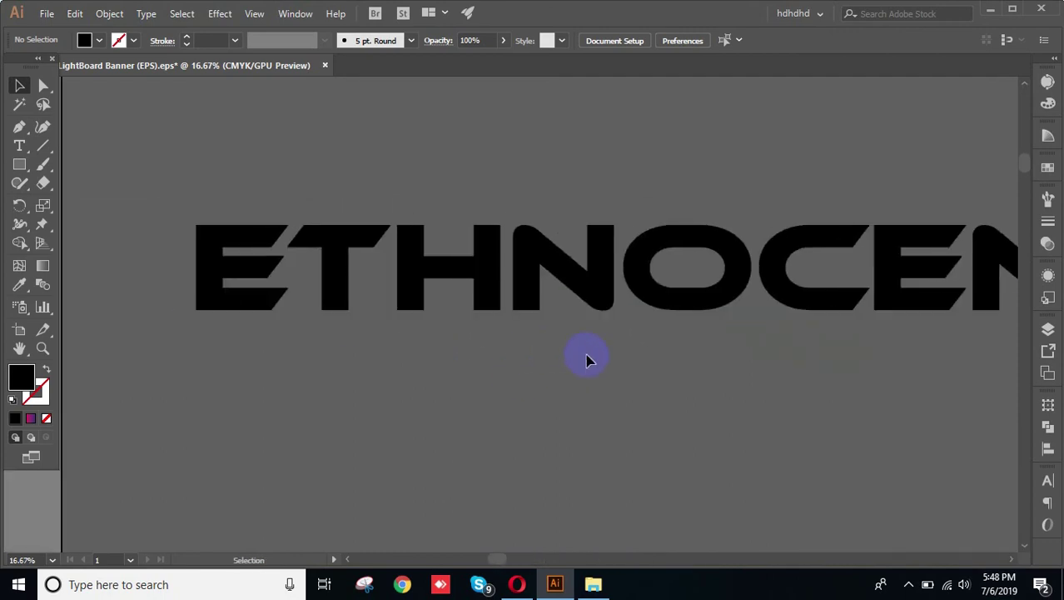
scroll(587, 360, "down", 3)
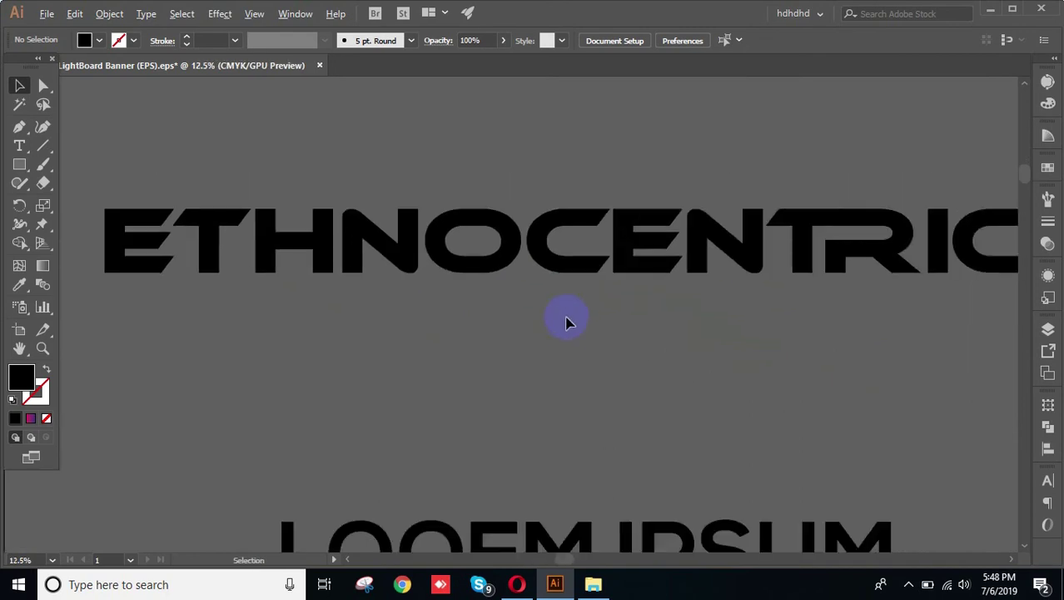
Duplicate the ETHNOCENTRIC text and convert the upper copy to outlines.
left_click(356, 249)
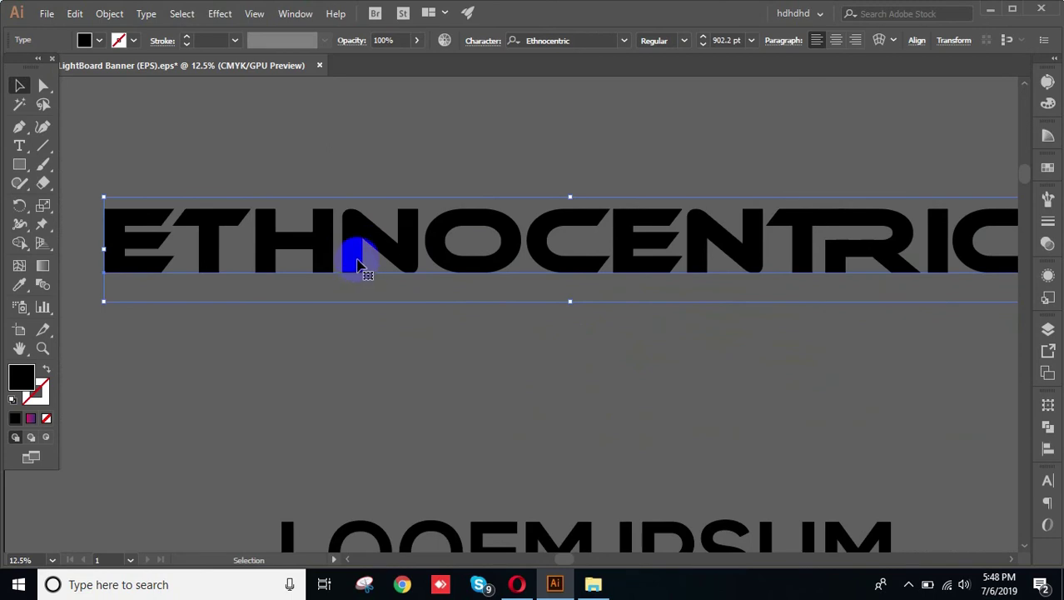
left_click_drag(433, 253, 441, 210)
right_click(421, 190)
left_click(462, 298)
left_click(416, 268)
Ungroup the outlined ETHNOCENTRIC copy into separate letters.
left_click(341, 192)
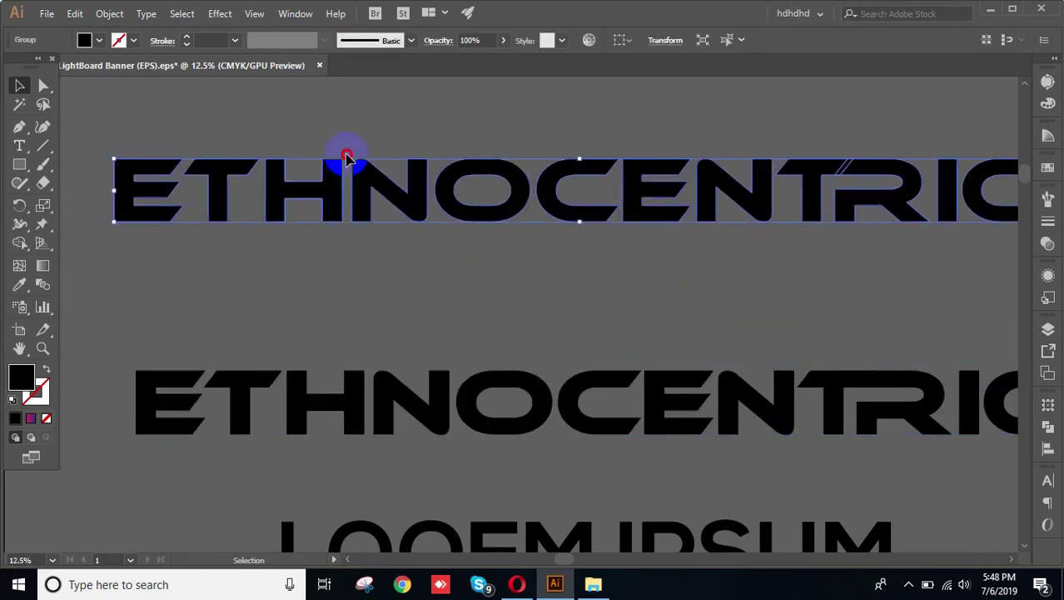
left_click(347, 158)
right_click(358, 181)
left_click(309, 252)
left_click(346, 195)
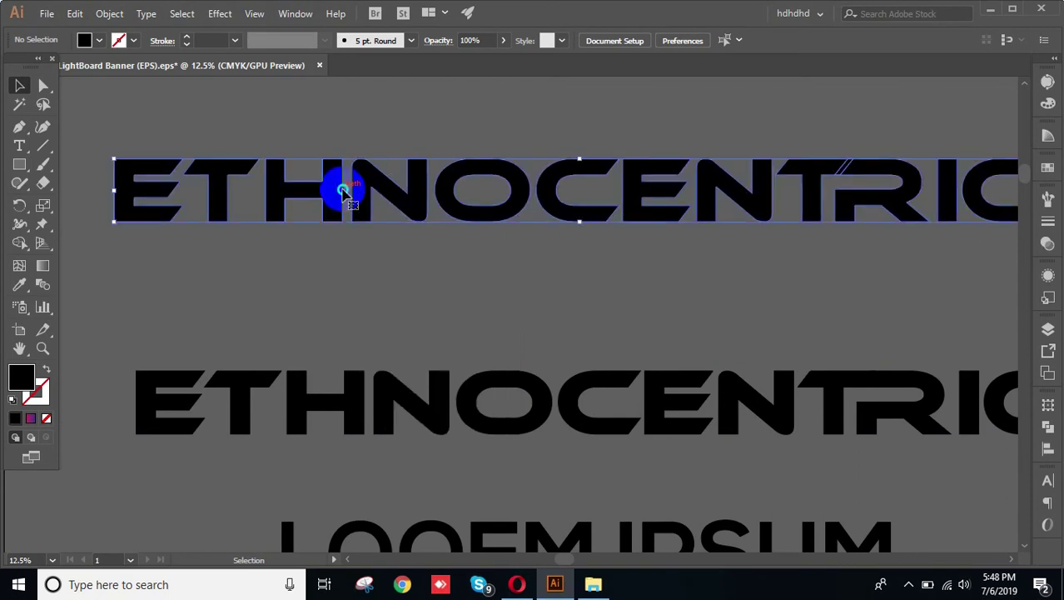
right_click(344, 192)
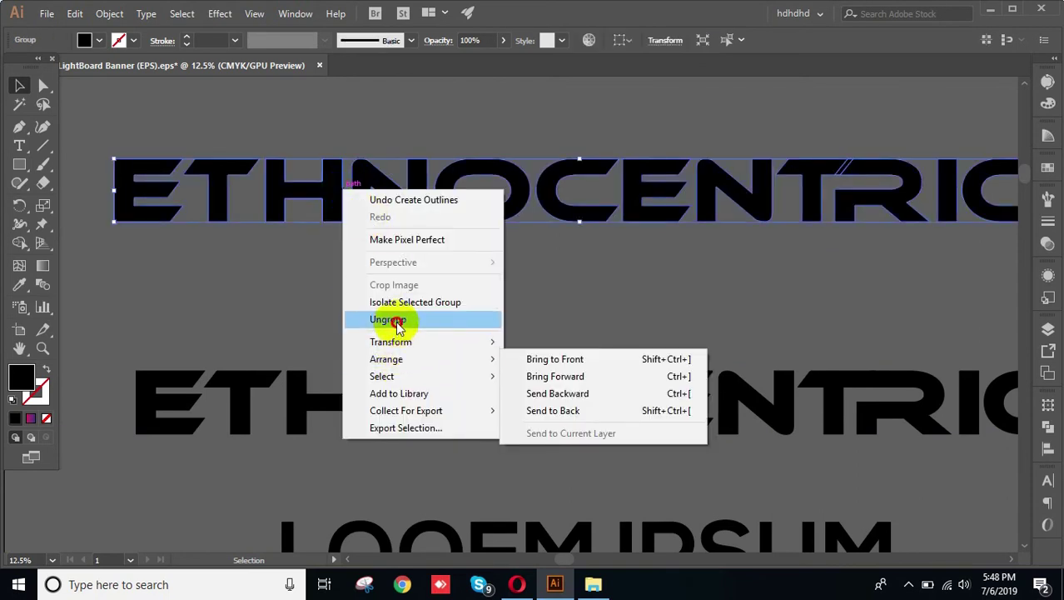
left_click(397, 319)
Move the outlined N toward the H so that its first stem overlaps the H's second stem.
scroll(326, 162, "up", 3)
left_click_drag(409, 198, 333, 192)
left_click(482, 399)
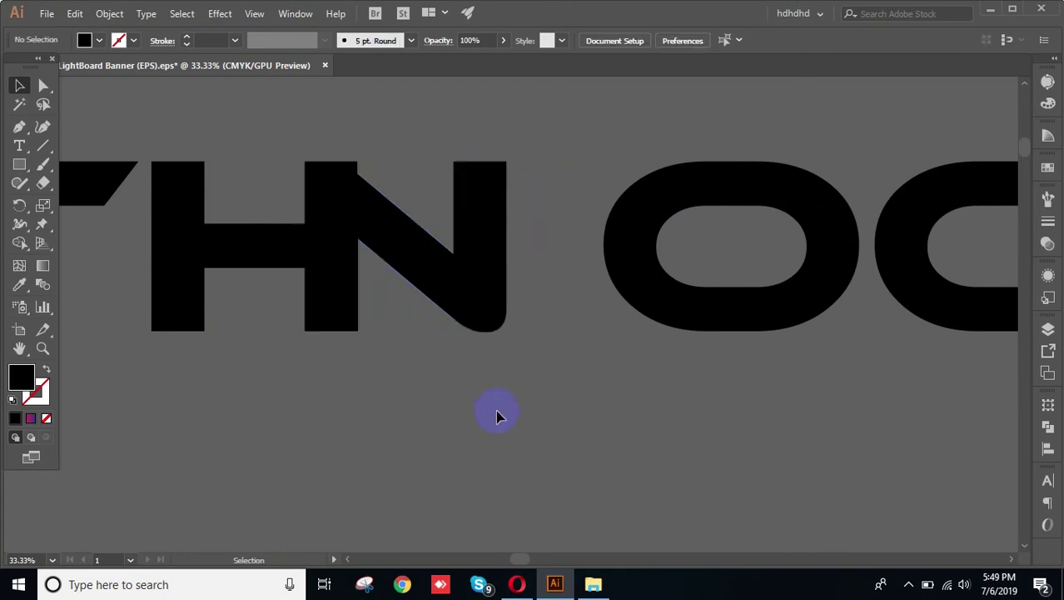
left_click_drag(482, 399, 659, 453)
scroll(580, 310, "up", 2)
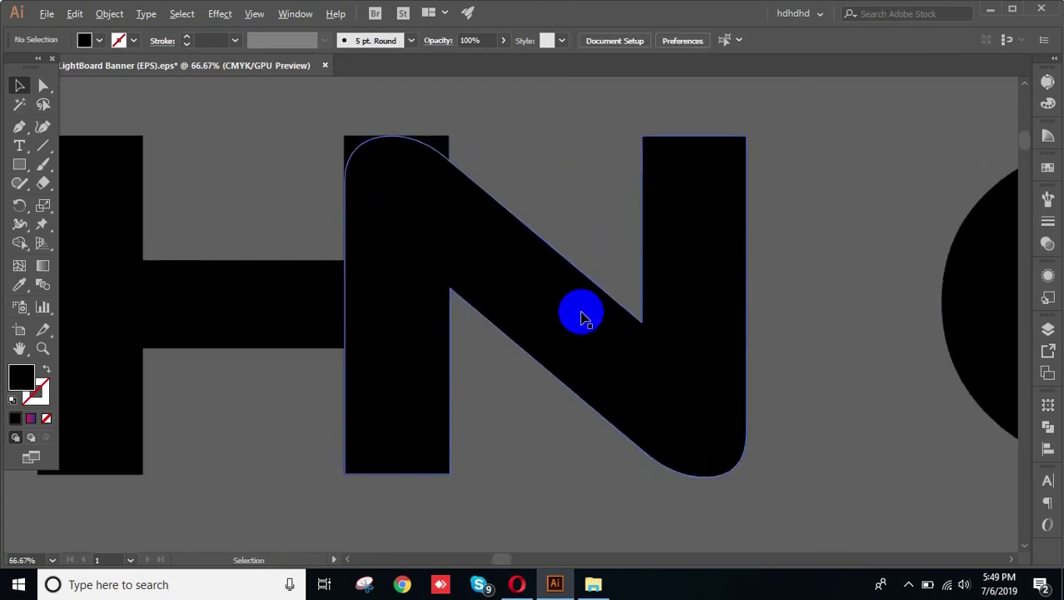
left_click_drag(350, 91, 498, 423)
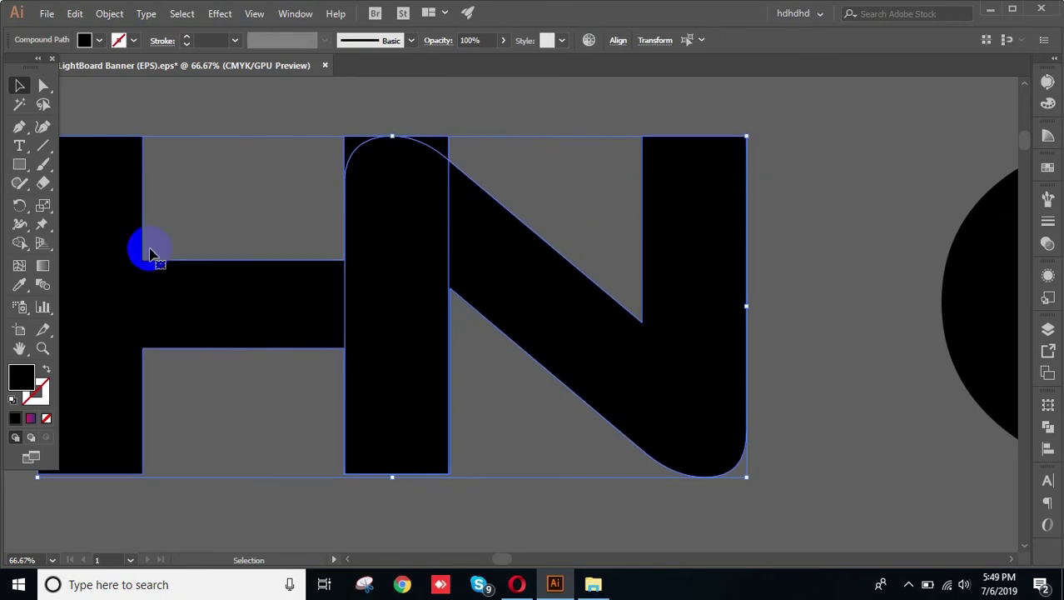
left_click(22, 249)
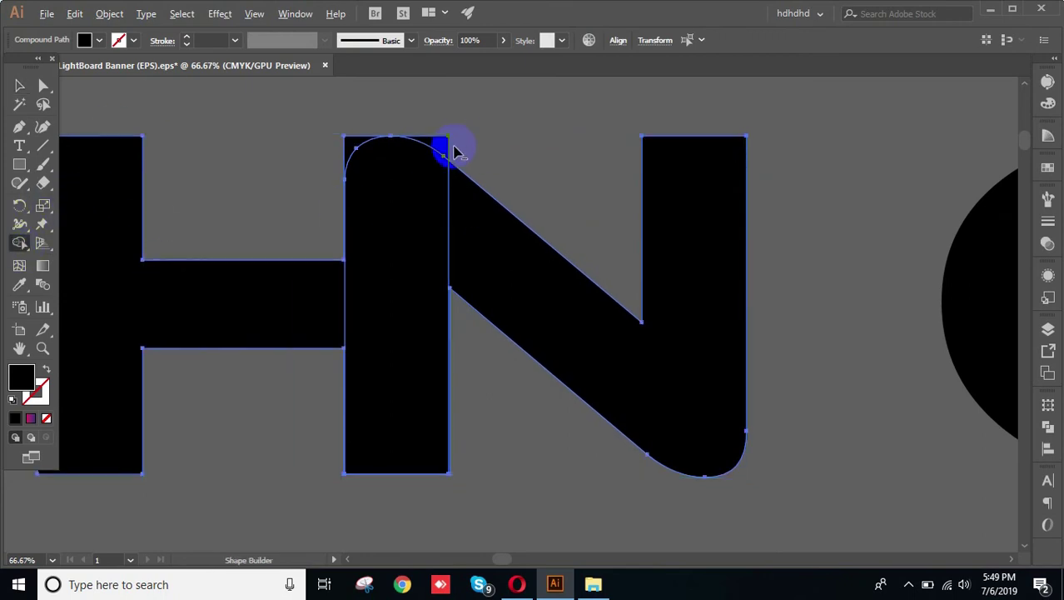
left_click(20, 91)
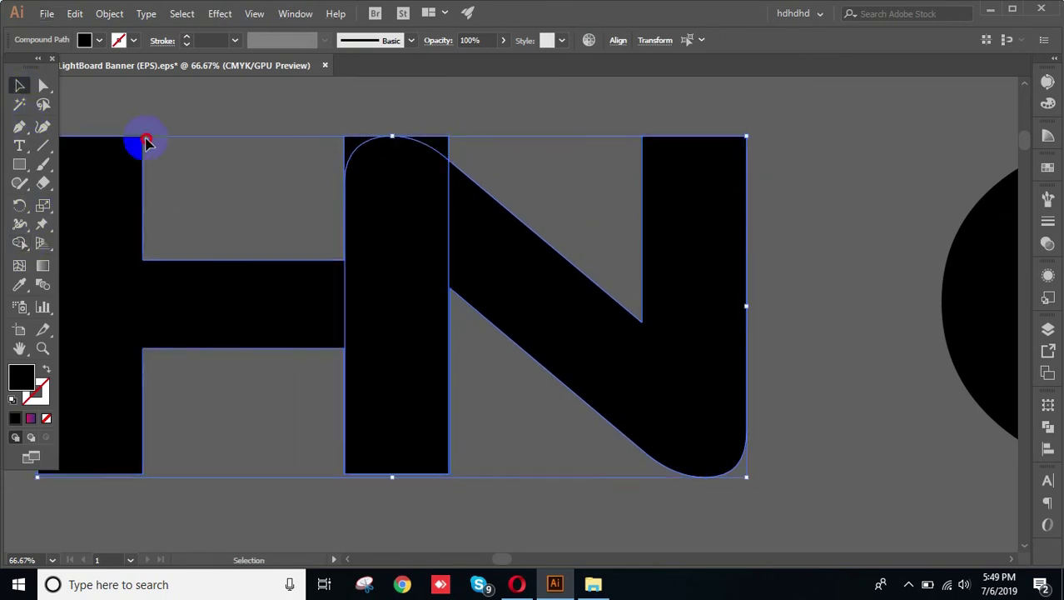
left_click(306, 241)
Examine closely how the N's first stem lines up with the H's second stem.
left_click(322, 317)
scroll(428, 171, "up", 1)
left_click_drag(423, 172, 646, 280)
scroll(651, 261, "up", 1)
left_click(475, 174)
left_click_drag(747, 373, 649, 308)
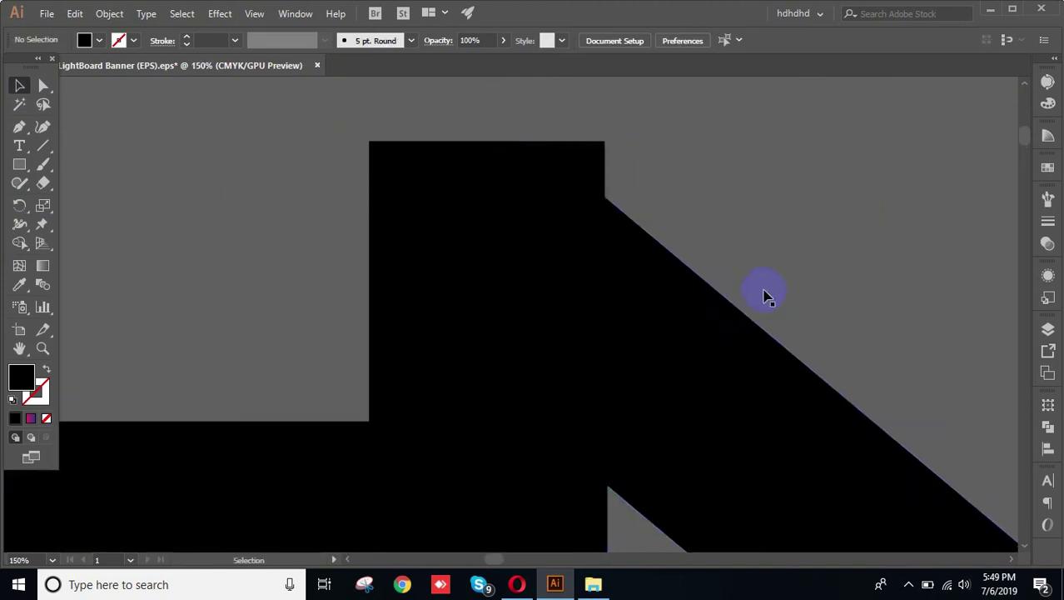
left_click(690, 365)
left_click_drag(690, 366, 690, 366)
left_click(783, 299)
Nudge the N about 0.02 in left and 0.01 in down to align its stem with the H, and check the joined letters.
scroll(456, 353, "up", 3)
left_click_drag(190, 363, 347, 274)
left_click_drag(612, 305, 610, 308)
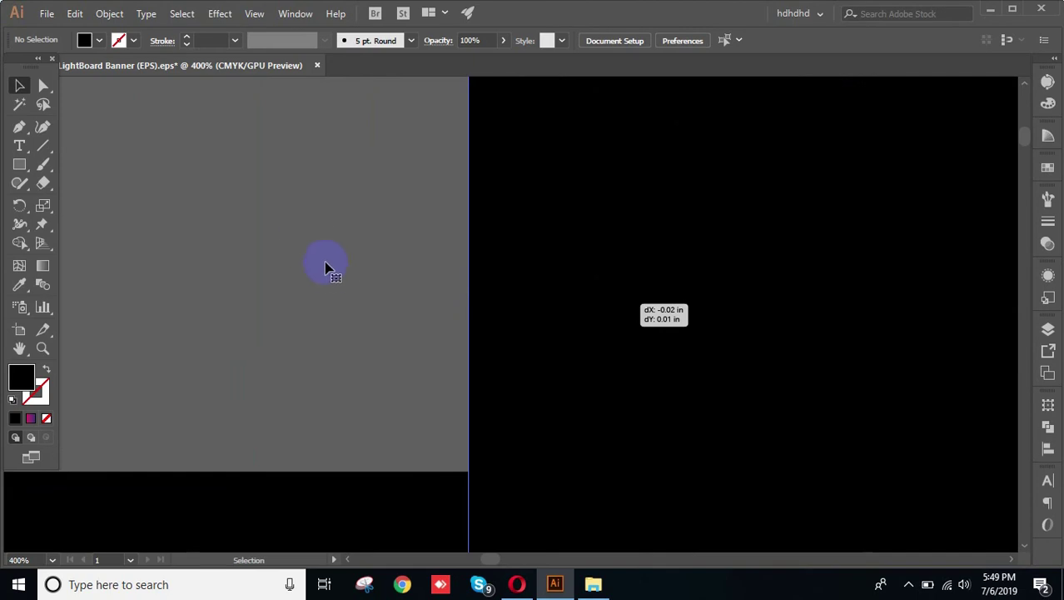
scroll(348, 287, "down", 8)
left_click(333, 281)
scroll(368, 267, "up", 6)
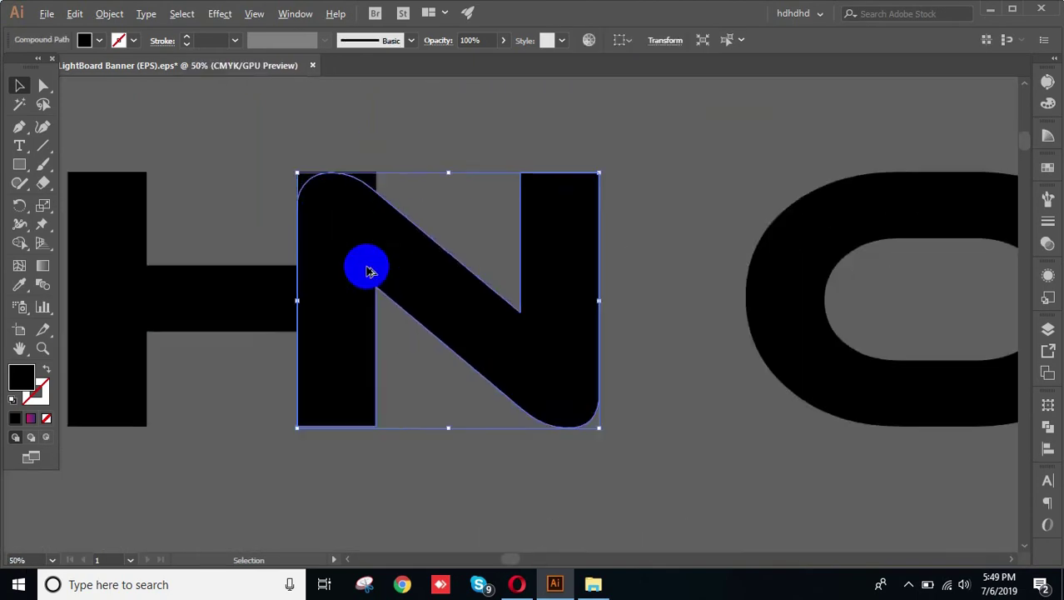
left_click(649, 237)
left_click_drag(595, 295, 616, 290)
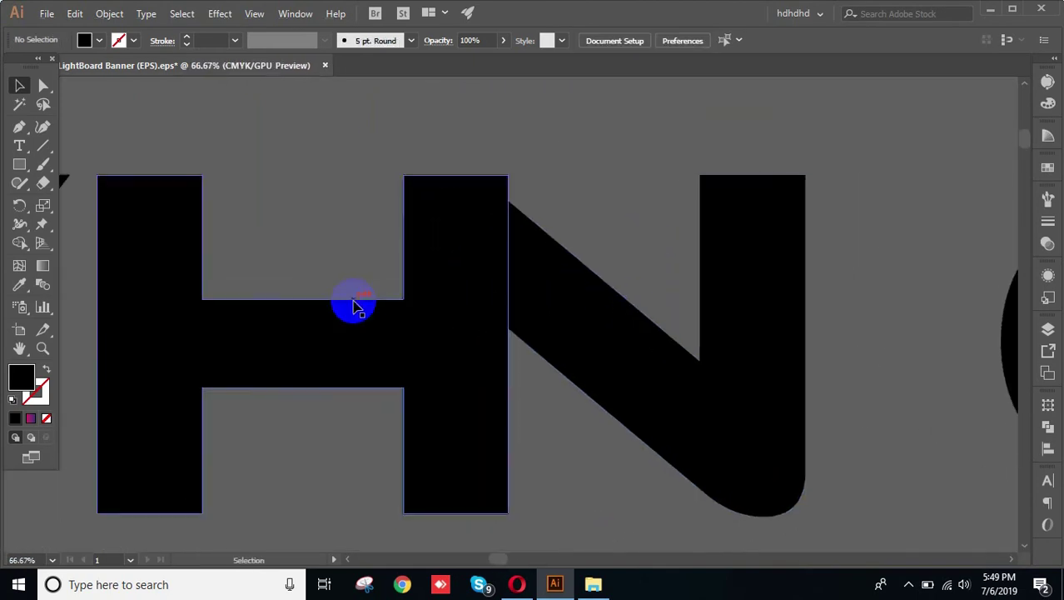
Erase the H's second stem with a rectangular Eraser area, leaving the first stem and crossbar beside the N.
left_click_drag(350, 296, 337, 257)
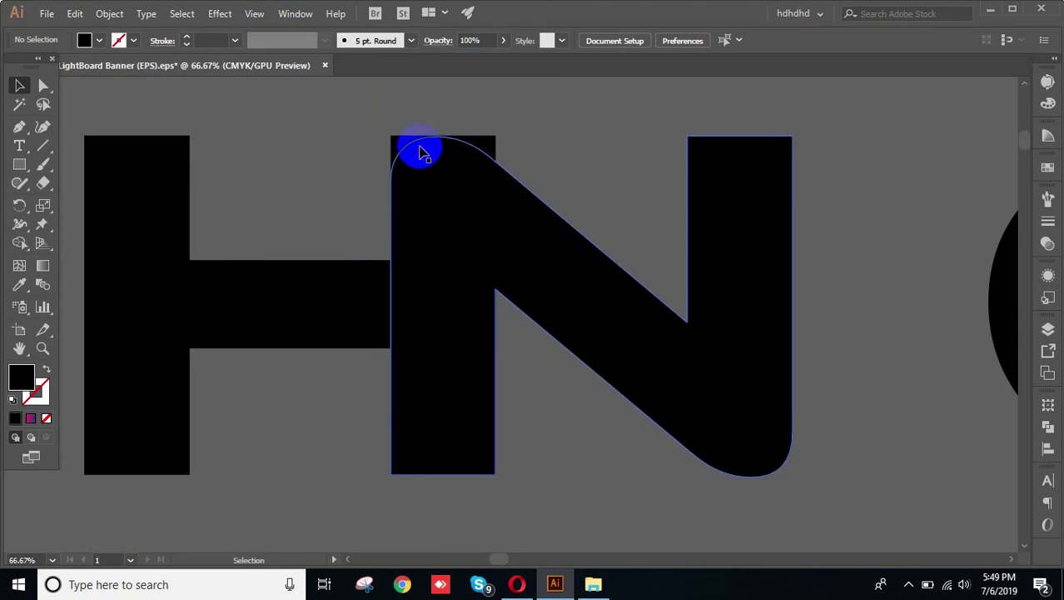
left_click(316, 306)
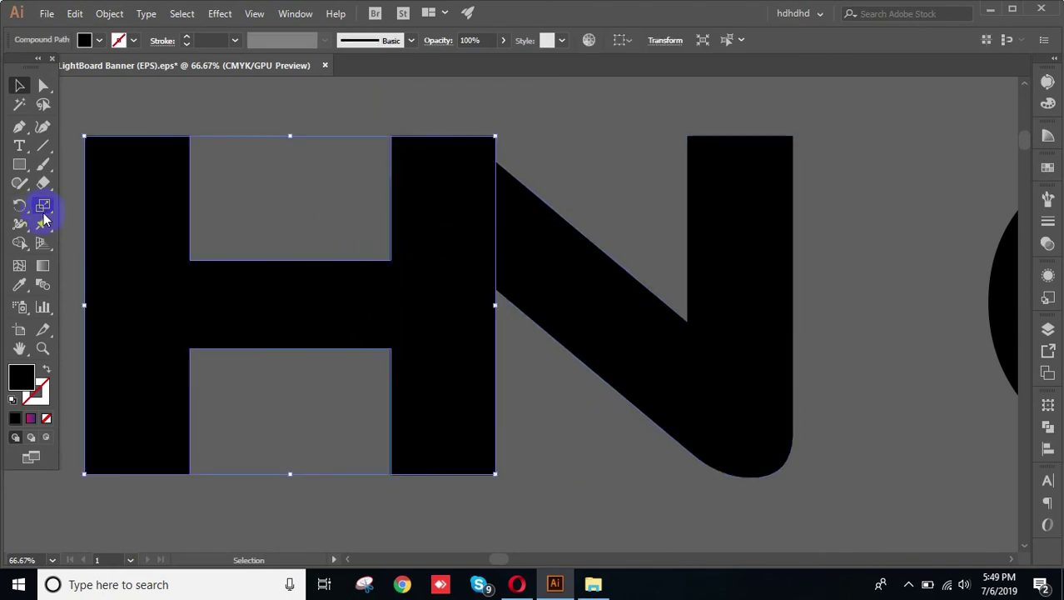
mouse_move(46, 202)
left_mouse_down()
mouse_move(67, 173)
mouse_move(95, 214)
mouse_move(100, 181)
left_mouse_up()
mouse_move(870, 257)
left_mouse_down()
mouse_move(874, 207)
mouse_move(911, 368)
mouse_move(907, 389)
mouse_move(833, 395)
mouse_move(766, 258)
mouse_move(632, 276)
mouse_move(592, 203)
left_mouse_up()
scroll(748, 273, "down", 2)
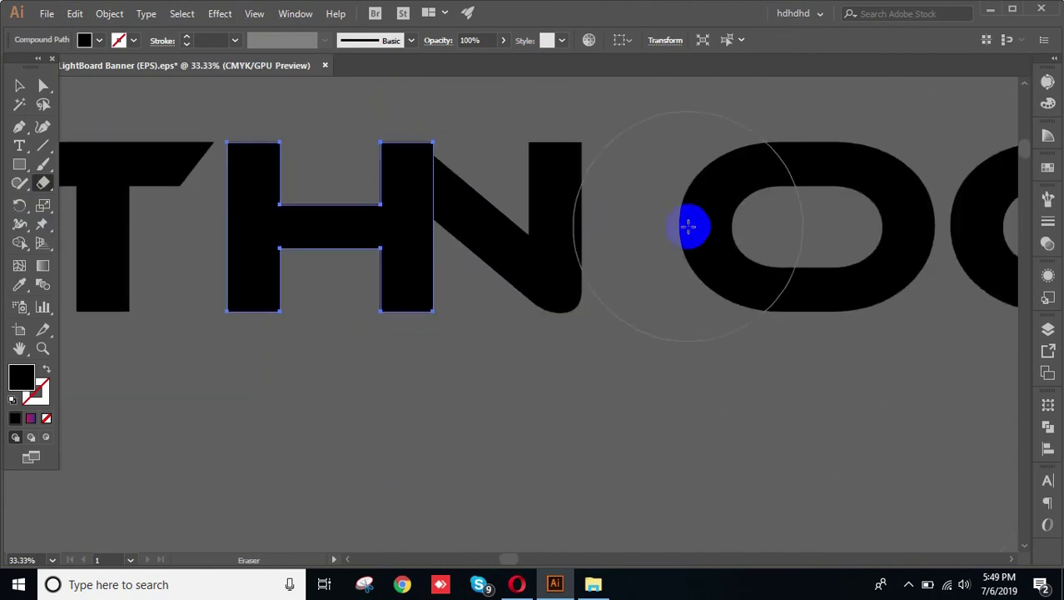
mouse_move(657, 90)
left_mouse_down()
mouse_move(444, 440)
mouse_move(383, 438)
mouse_move(391, 448)
mouse_move(380, 448)
left_mouse_up()
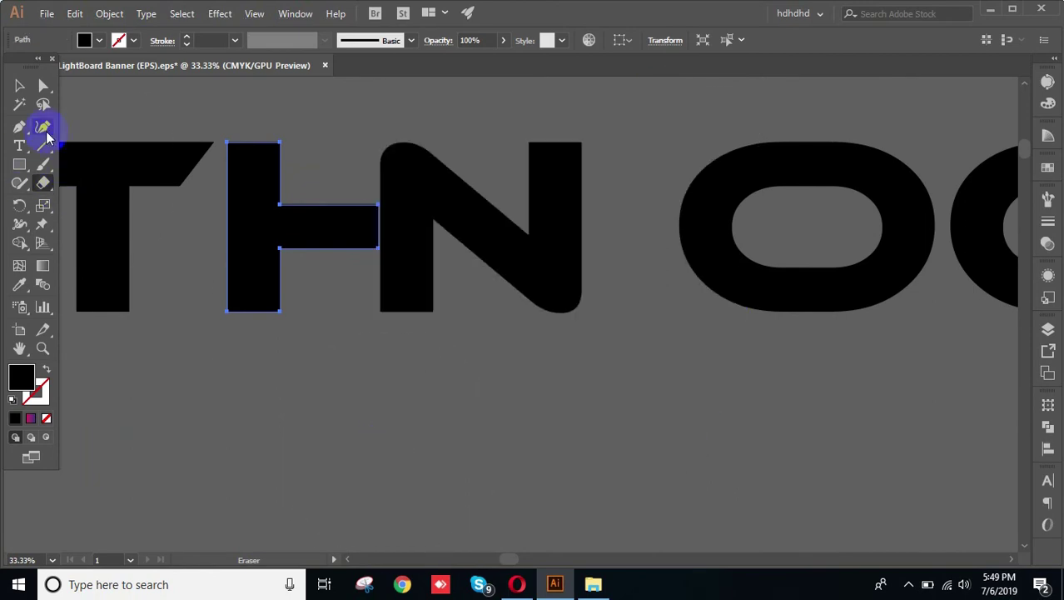
Move the N slightly away from the H's crossbar to leave a narrow gap between the two letters.
left_click(20, 86)
left_click(442, 226)
left_click(539, 408)
left_click_drag(425, 201, 430, 201)
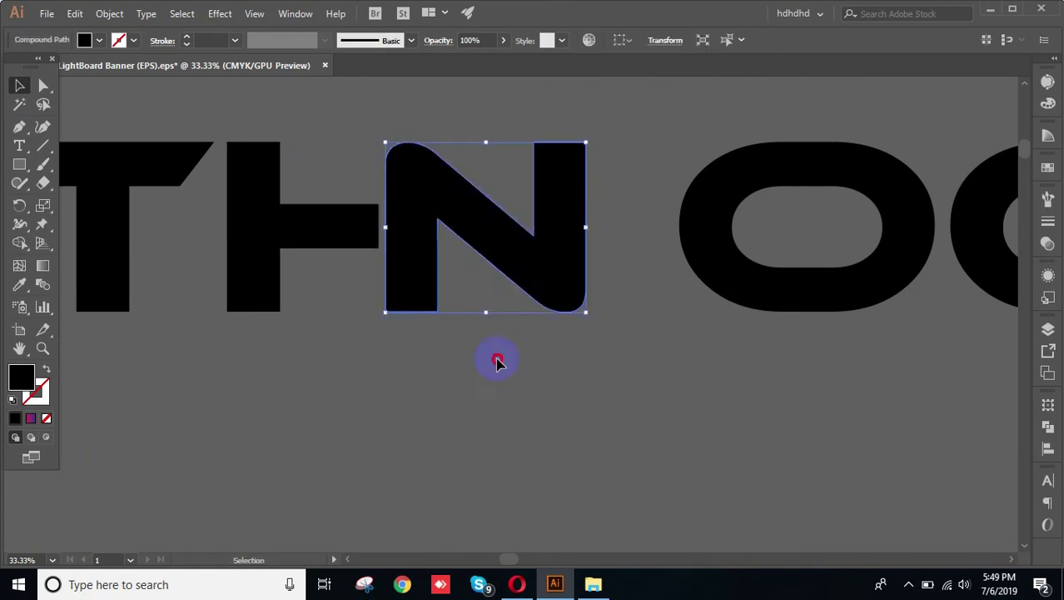
left_click(497, 361)
scroll(617, 371, "down", 1)
left_click_drag(595, 396, 582, 373)
scroll(466, 251, "up", 2)
left_click_drag(423, 338, 723, 373)
left_click(657, 280)
left_click(647, 477)
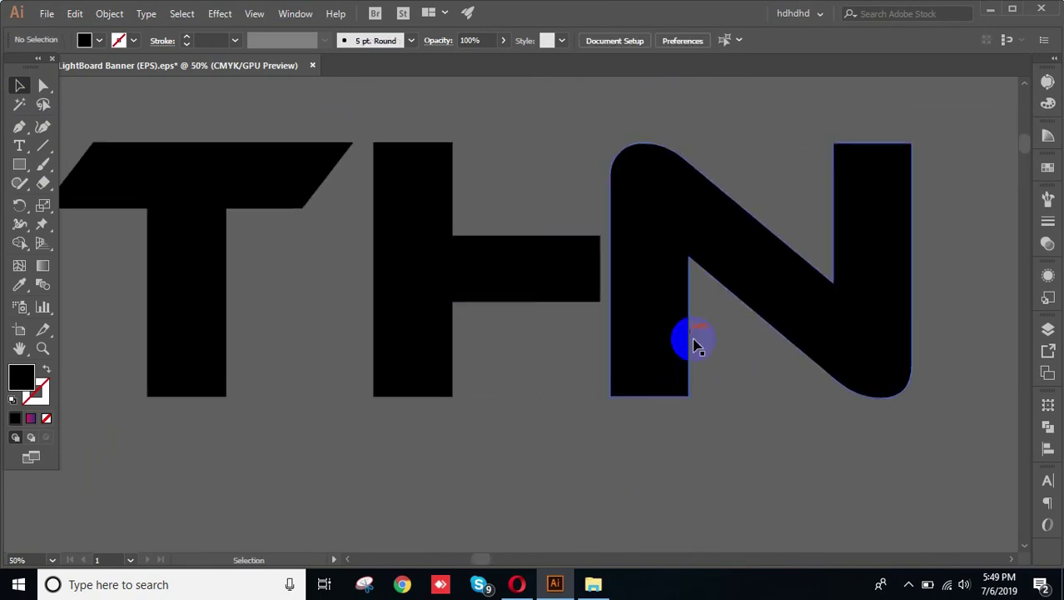
left_click(660, 266)
left_click(691, 500)
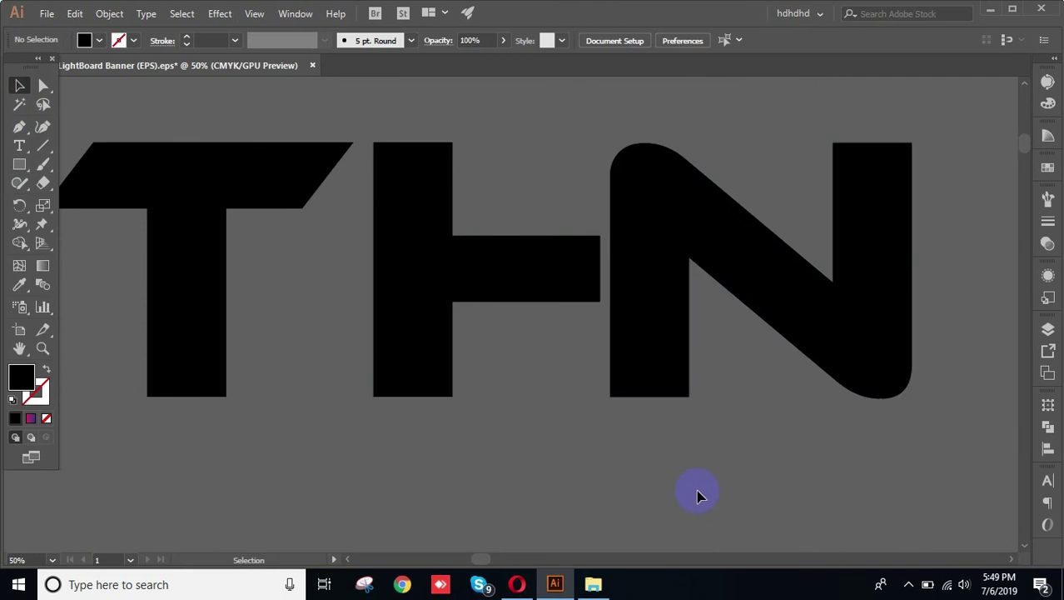
Move the N back against the end of the H's crossbar so the two letters join.
scroll(638, 459, "down", 3)
left_click_drag(758, 418, 791, 362)
scroll(543, 185, "up", 3)
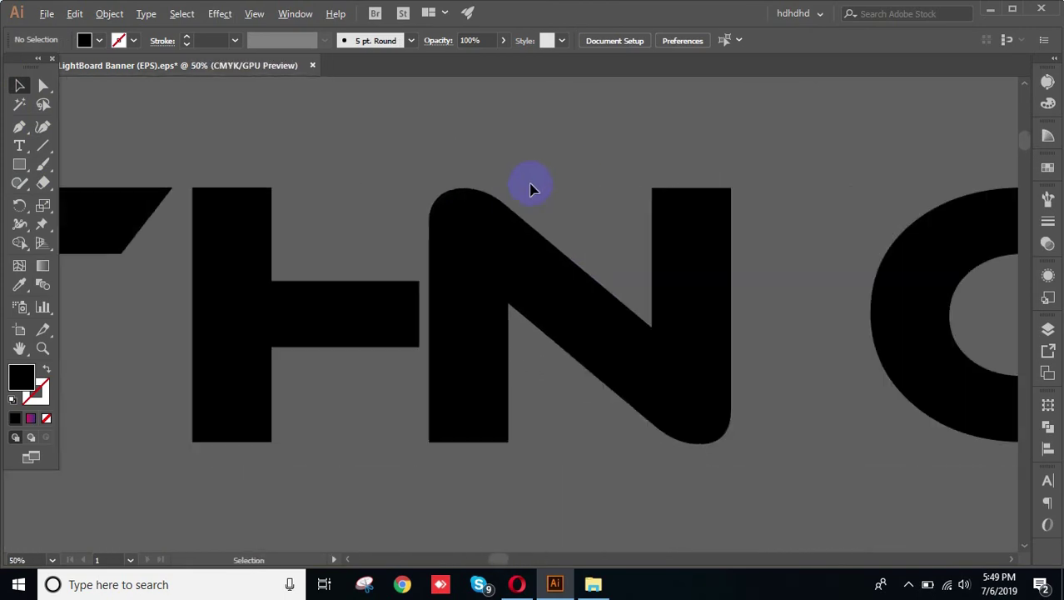
left_click_drag(485, 285, 475, 283)
left_click(586, 458)
scroll(586, 458, "down", 2)
left_click_drag(623, 495, 578, 394)
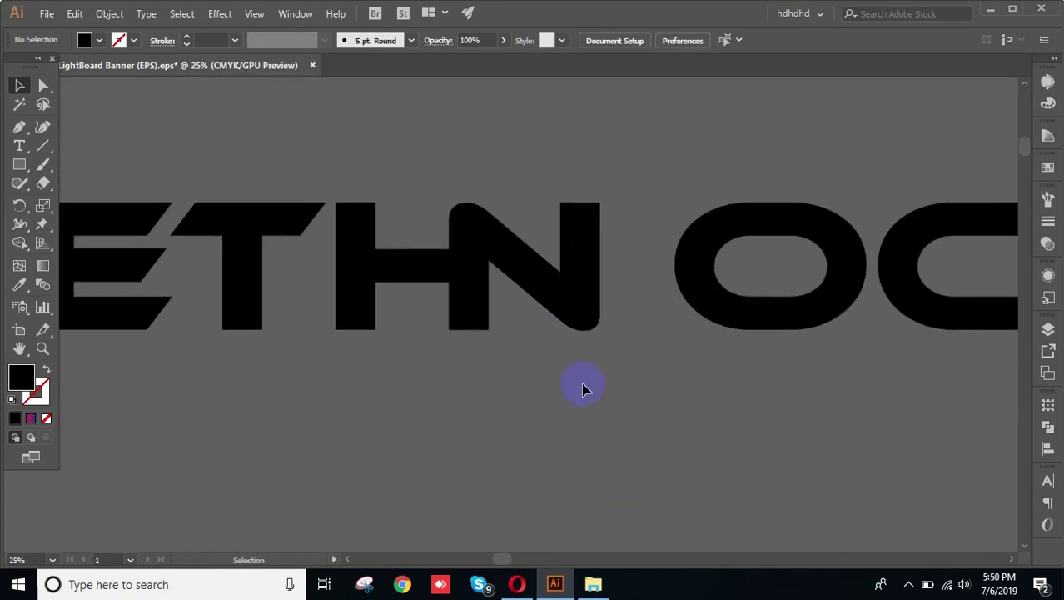
Erase a rectangular strip through the first E's stem at its upper notch, separating the upper arm from the rest.
scroll(708, 337, "left", 5)
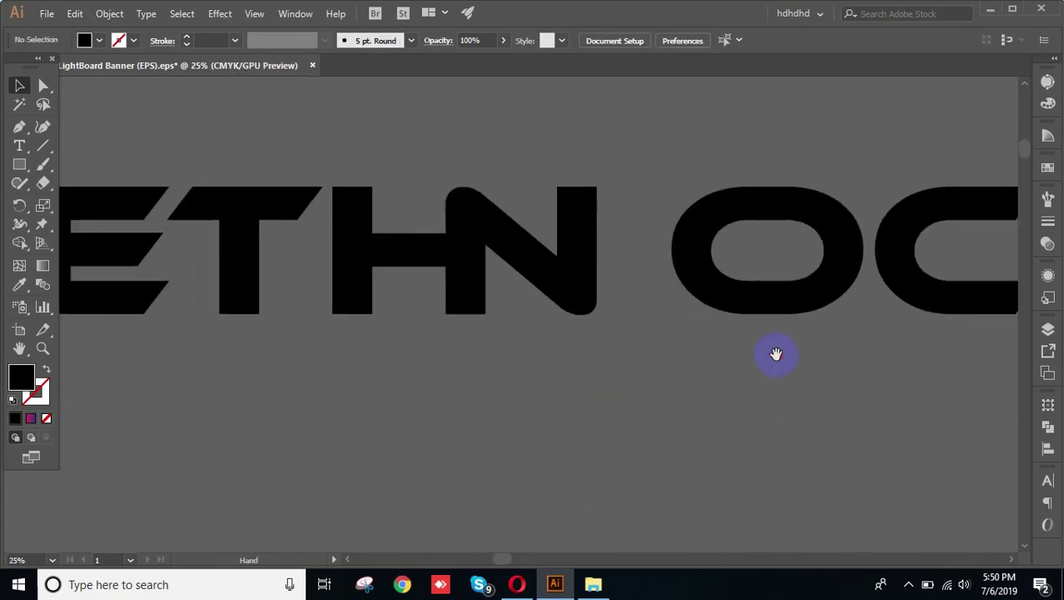
left_click(491, 221)
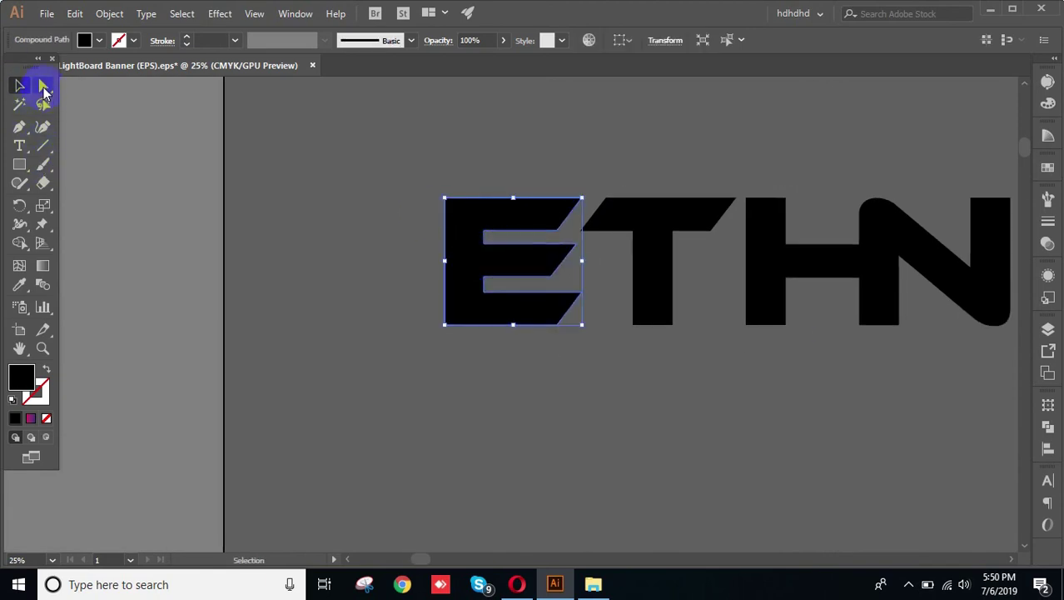
left_click(44, 183)
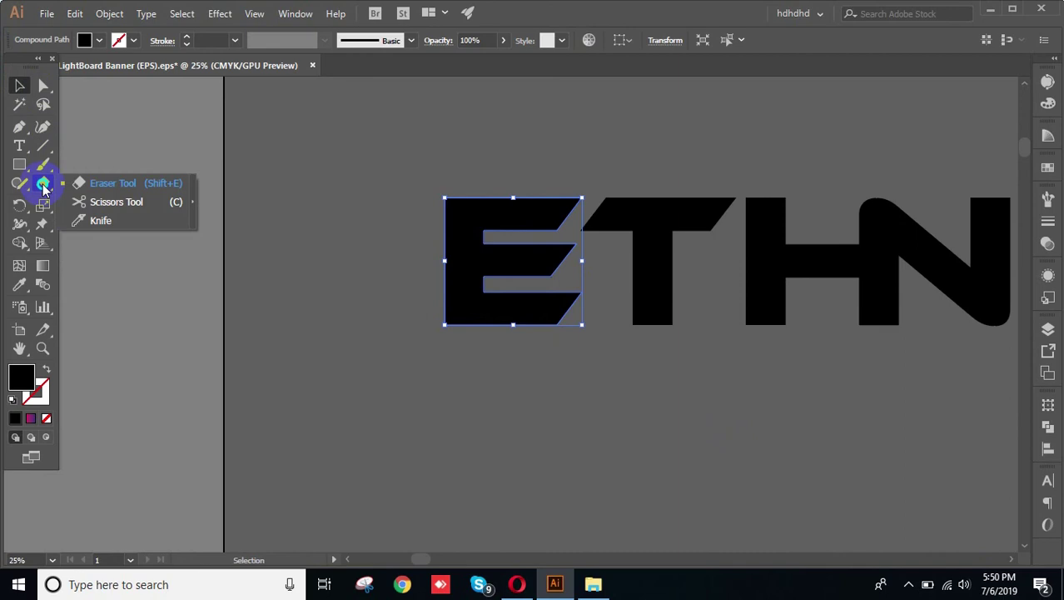
left_click(86, 191)
scroll(333, 237, "up", 3, "alt")
scroll(689, 254, "left", 4, "ctrl")
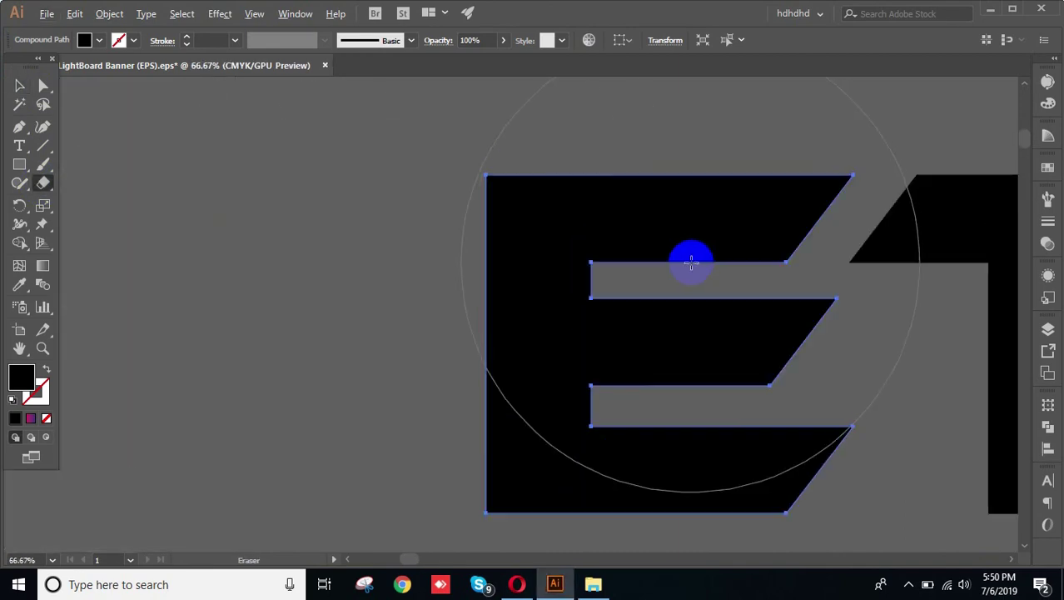
mouse_move(701, 263)
left_mouse_down()
mouse_move(685, 307)
mouse_move(565, 293)
mouse_move(378, 297)
left_mouse_up()
left_click(19, 86)
left_click(440, 372)
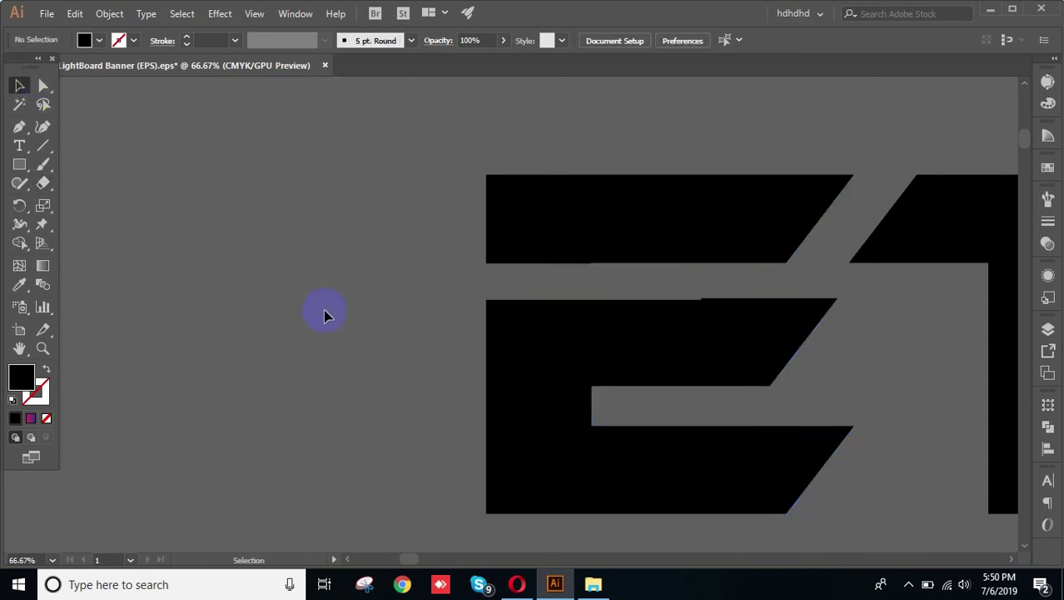
Pull the two inner anchor points of the first E's lower notch outward past the stem's outer edge.
scroll(444, 384, "down", 2)
left_click_drag(569, 376, 613, 340)
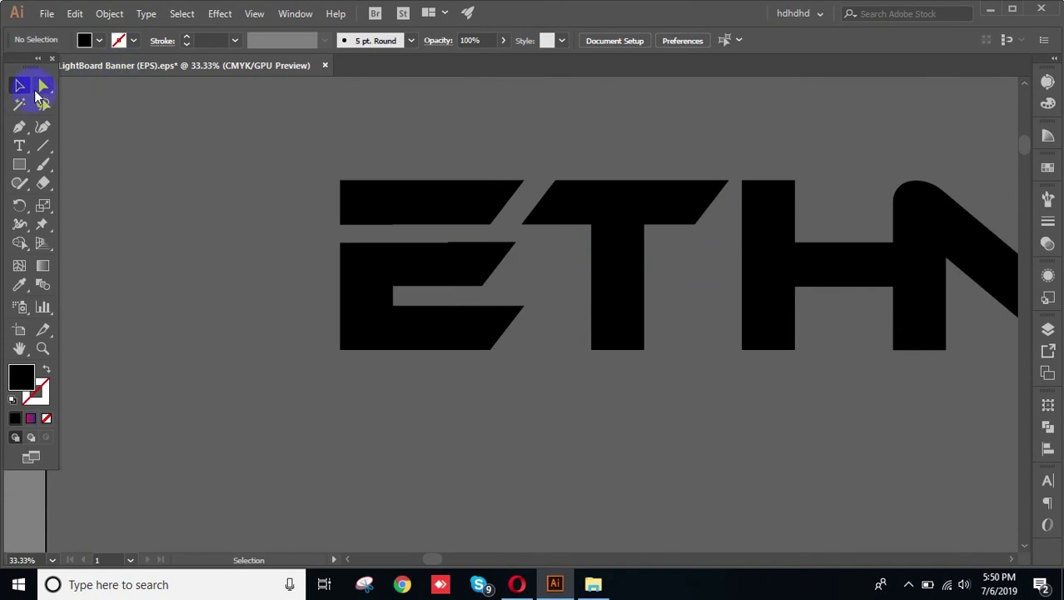
scroll(422, 271, "up", 3)
left_click_drag(415, 314, 494, 300)
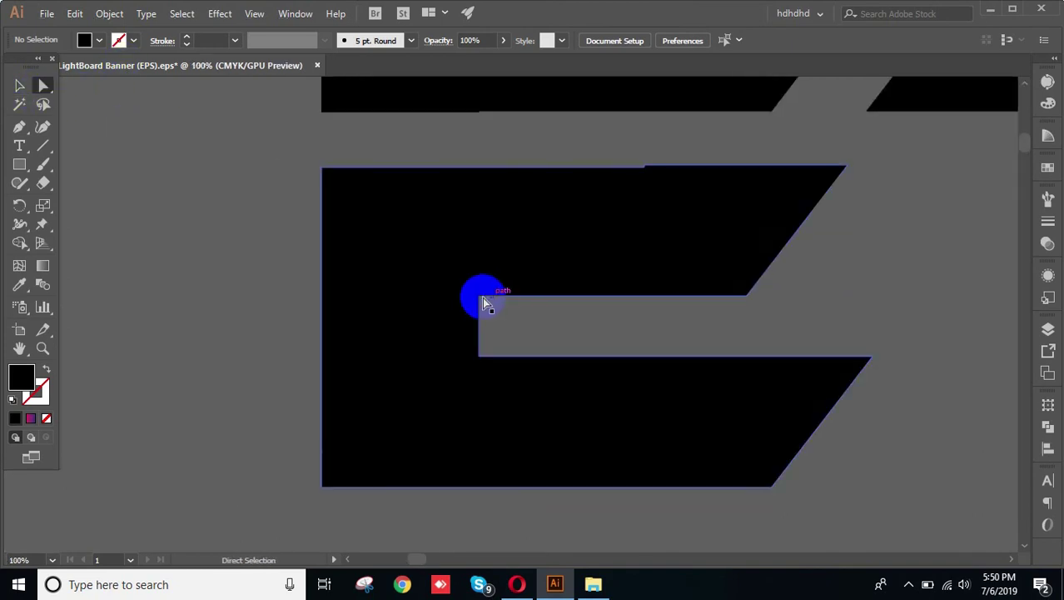
left_click(480, 297)
left_click(479, 357, "shift")
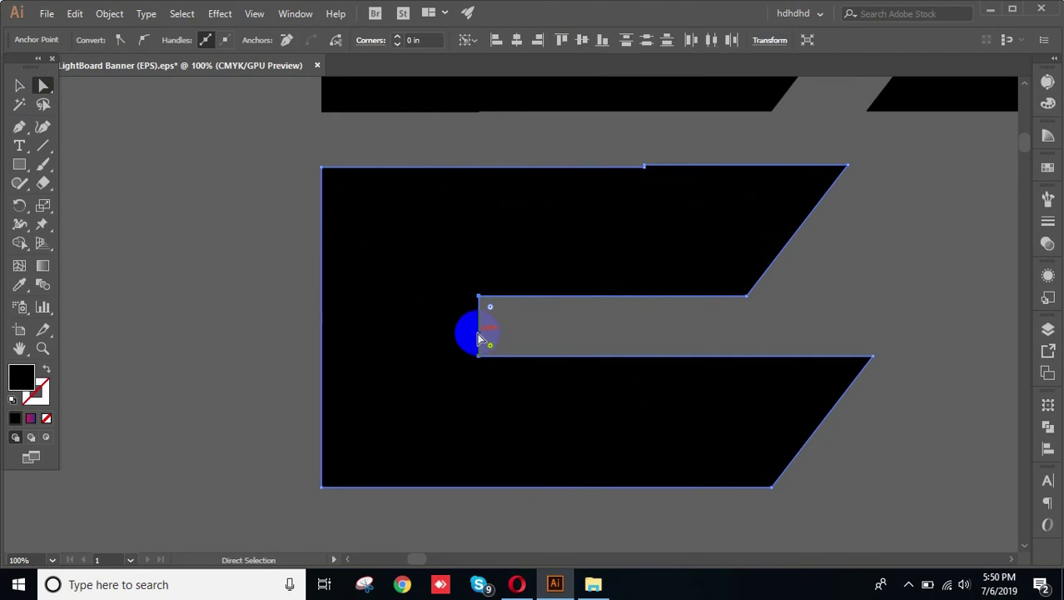
left_click_drag(481, 334, 252, 331)
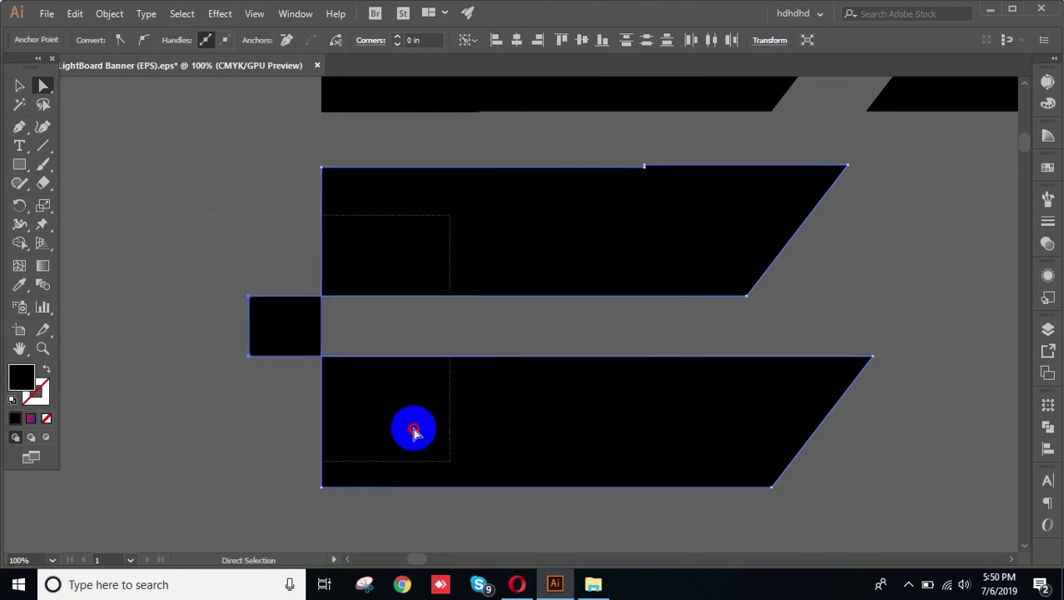
Remove the square piece protruding beyond the first E's stem with Shape Builder, leaving three separate bars.
left_click(20, 242)
left_click(304, 333, "alt")
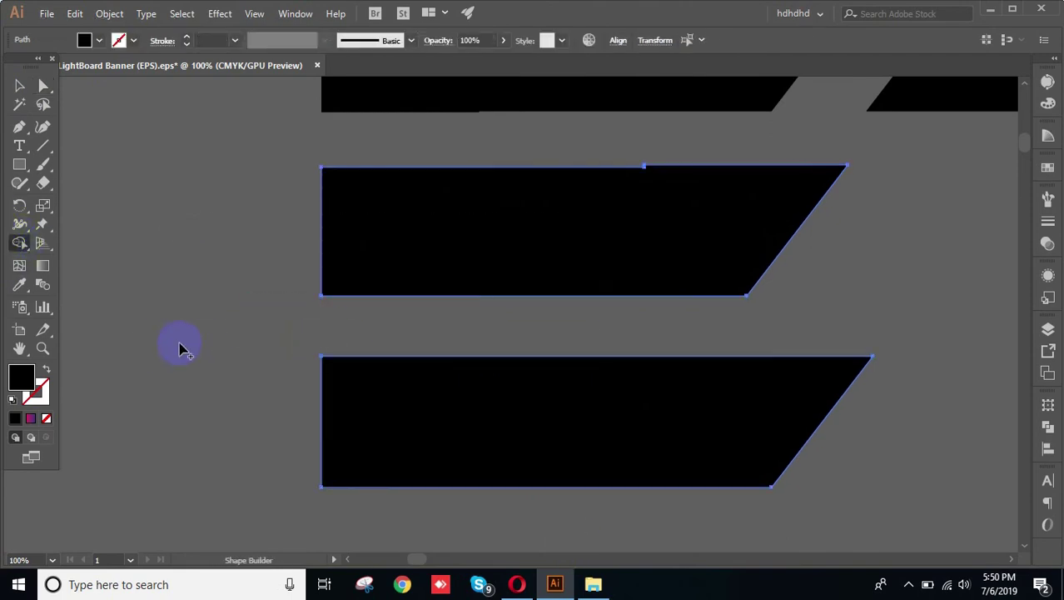
left_click(23, 81)
left_click(169, 147)
Examine the cut edges of the first E's separated bars up close and in the whole word.
left_click_drag(361, 122, 677, 316)
scroll(507, 273, "up", 5)
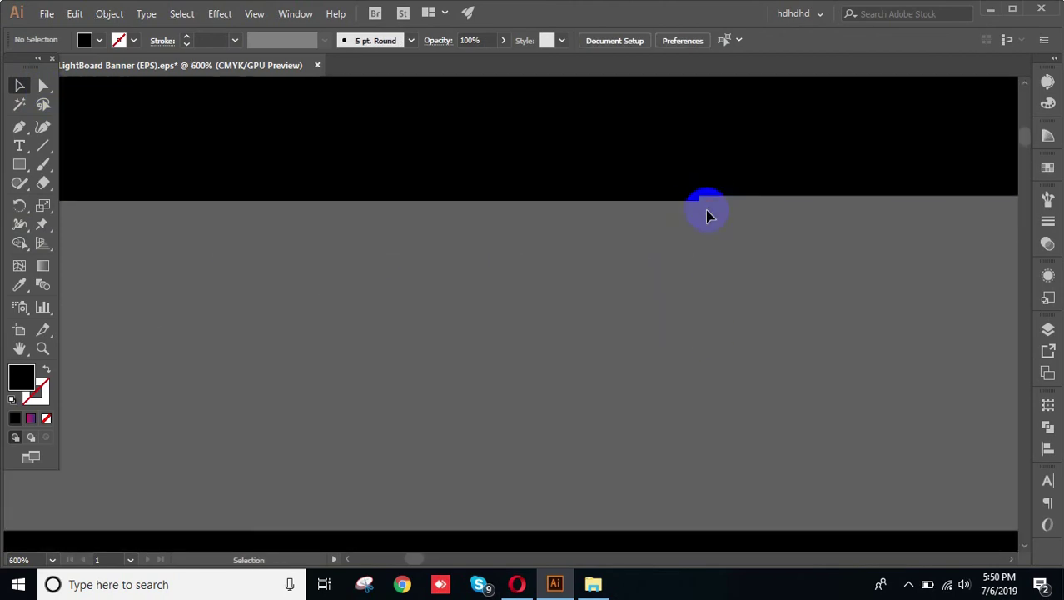
scroll(729, 261, "down", 3)
left_click_drag(627, 290, 457, 234)
left_click(691, 351)
left_click(489, 241)
scroll(489, 240, "down", 4)
left_click_drag(561, 314, 565, 274)
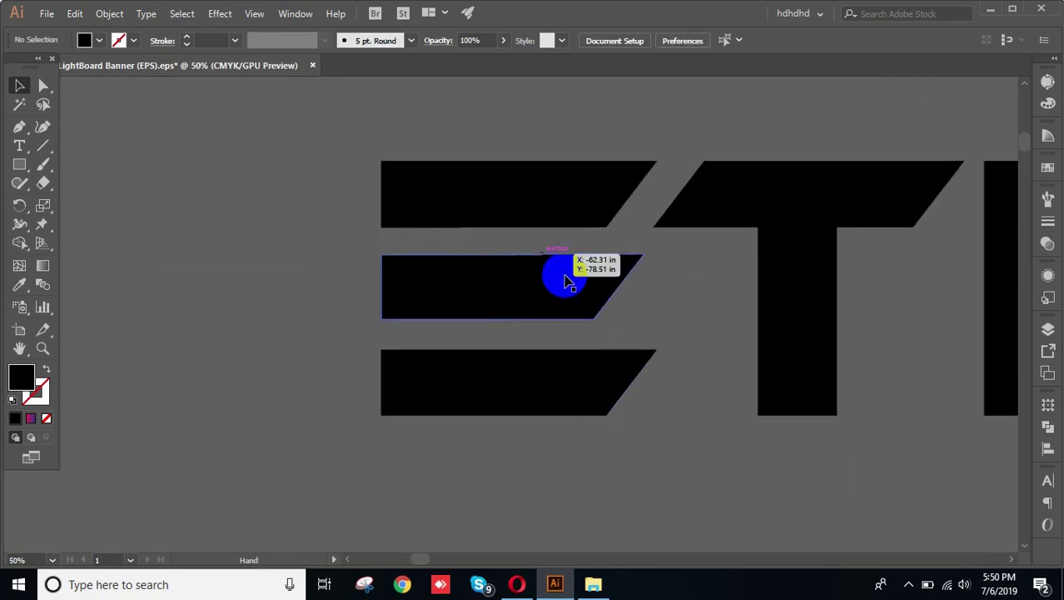
scroll(604, 347, "down", 2)
left_click_drag(603, 347, 526, 364)
Move the first C onto the O so that it overlaps by one stroke width at the O's inner opening.
left_click_drag(820, 428, 362, 371)
left_click_drag(592, 377, 509, 376)
left_click(372, 193)
left_click(359, 131)
left_click_drag(451, 257, 399, 251)
left_click_drag(351, 122, 654, 390)
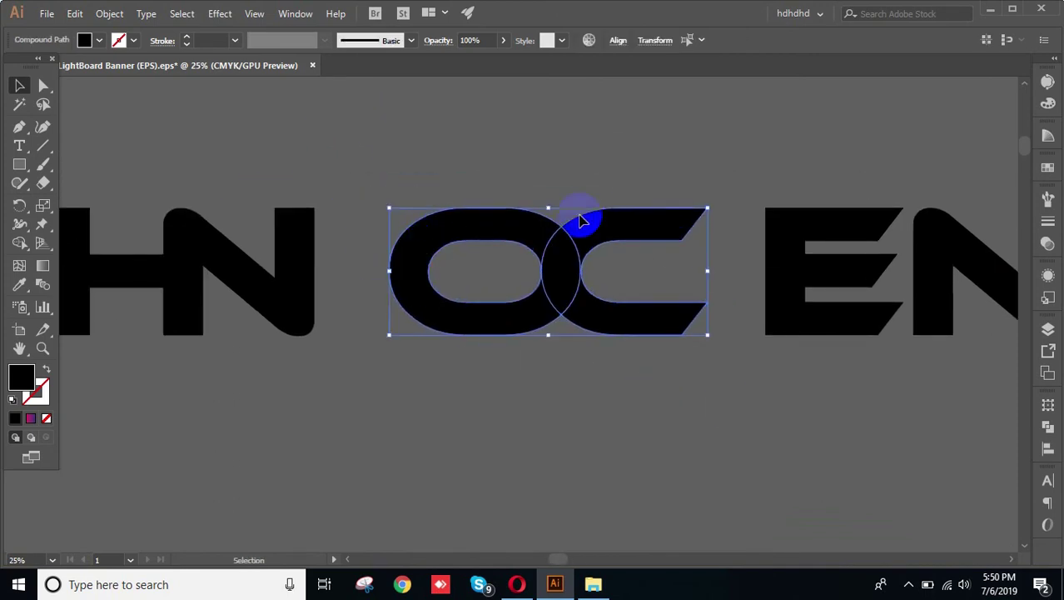
left_click(597, 174)
left_click_drag(599, 172, 565, 172)
left_click_drag(457, 167, 619, 412)
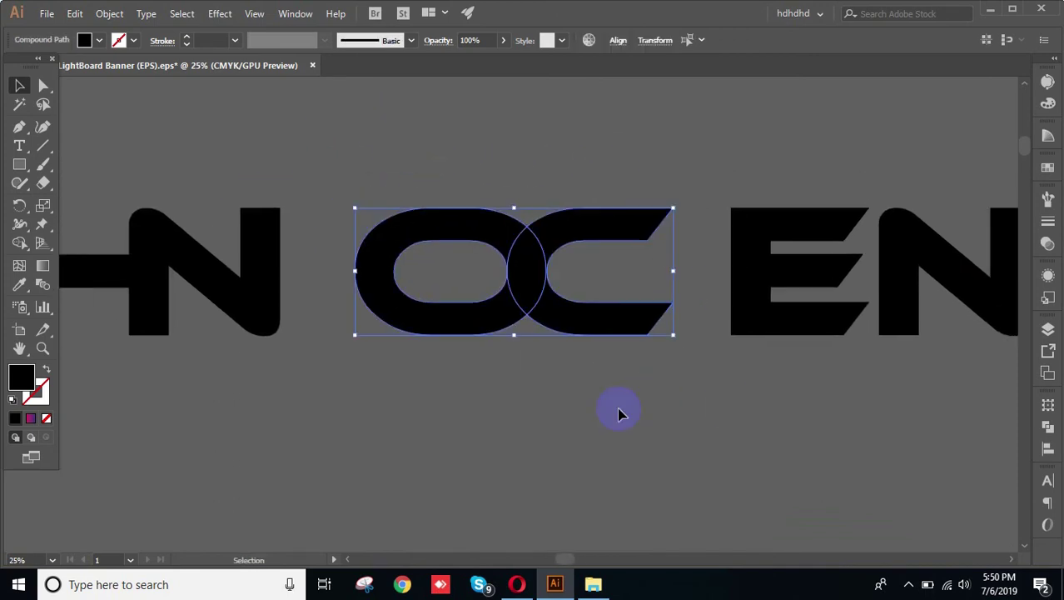
left_click(619, 414)
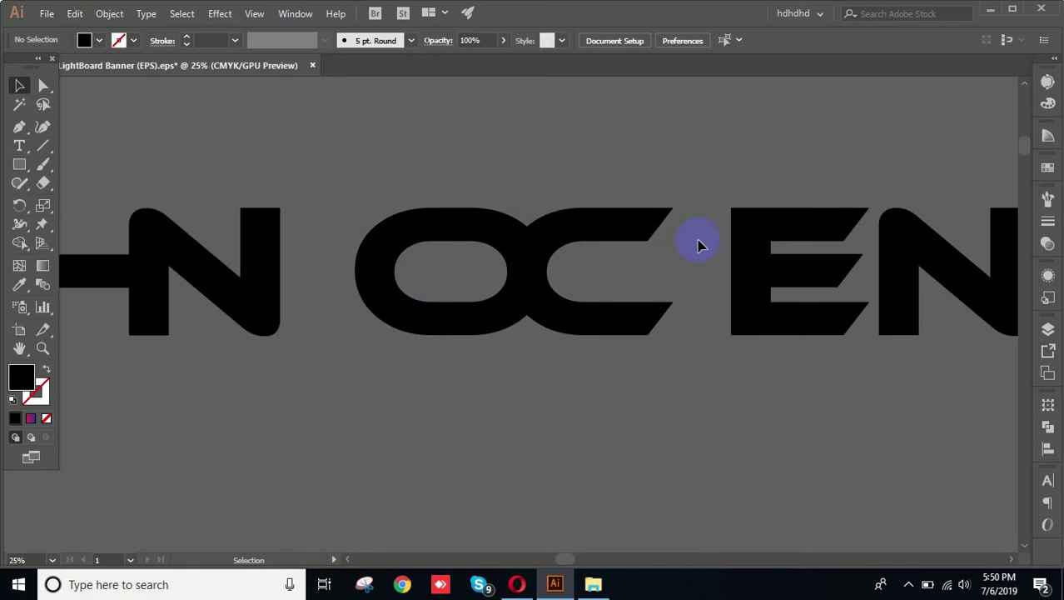
Examine the overlapped O and C in relation to the neighbouring letters.
left_click_drag(900, 423, 466, 338)
left_click(606, 254)
left_click(666, 394)
left_click_drag(487, 401, 841, 345)
left_click_drag(404, 373, 774, 427)
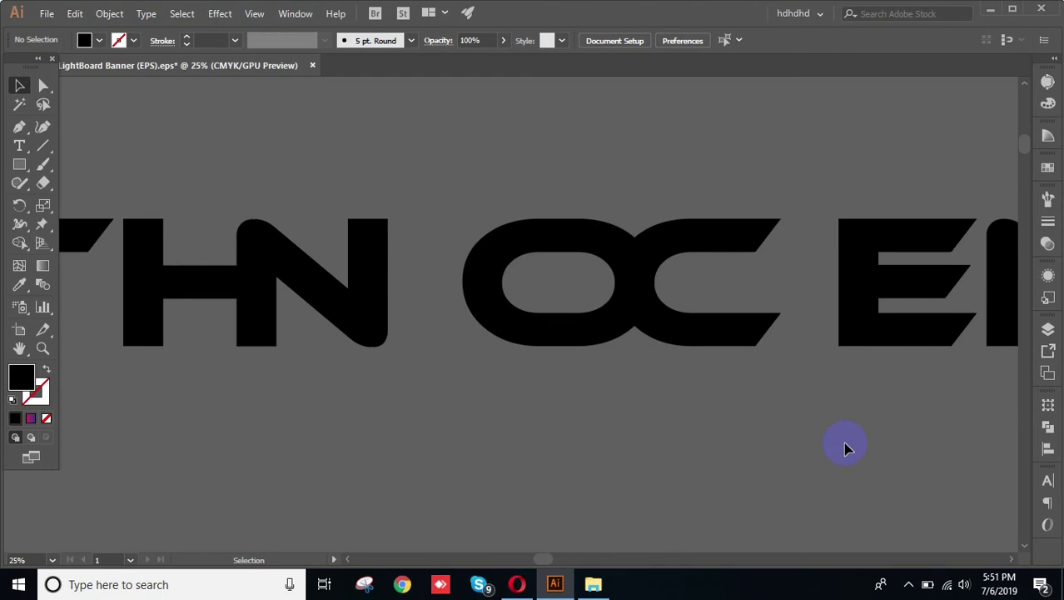
scroll(840, 359, "up", 1)
left_click_drag(721, 240, 791, 290)
left_click_drag(526, 141, 678, 430)
left_click(601, 150)
left_click(662, 278)
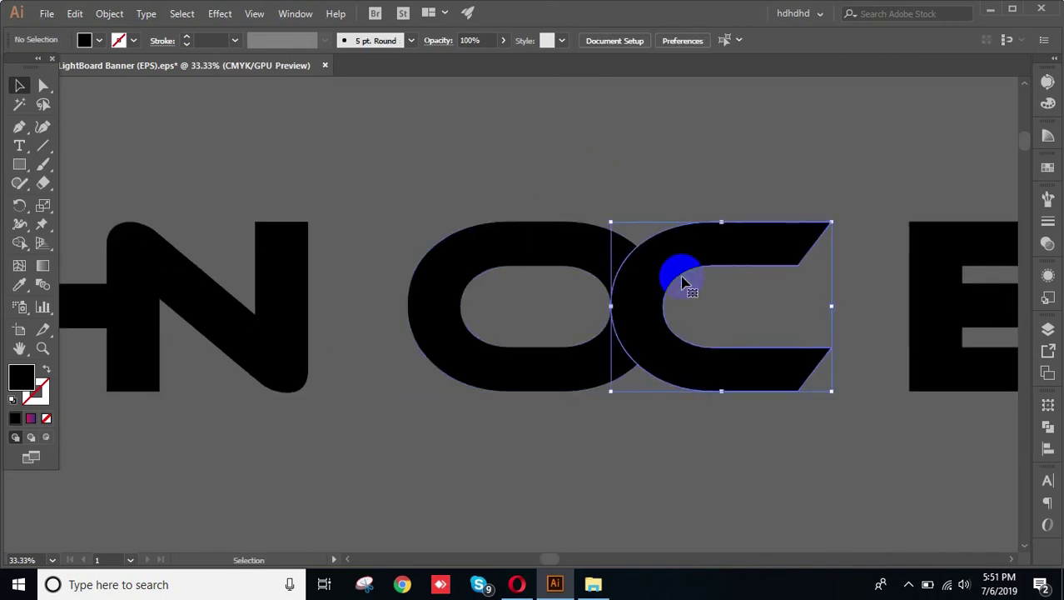
left_click(584, 205)
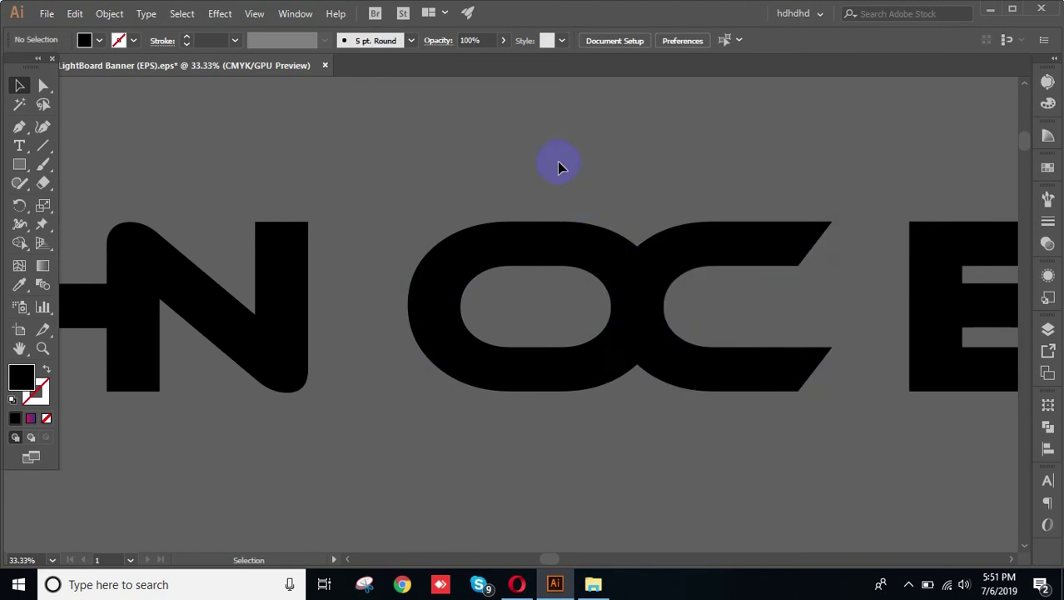
left_click_drag(675, 403, 676, 405)
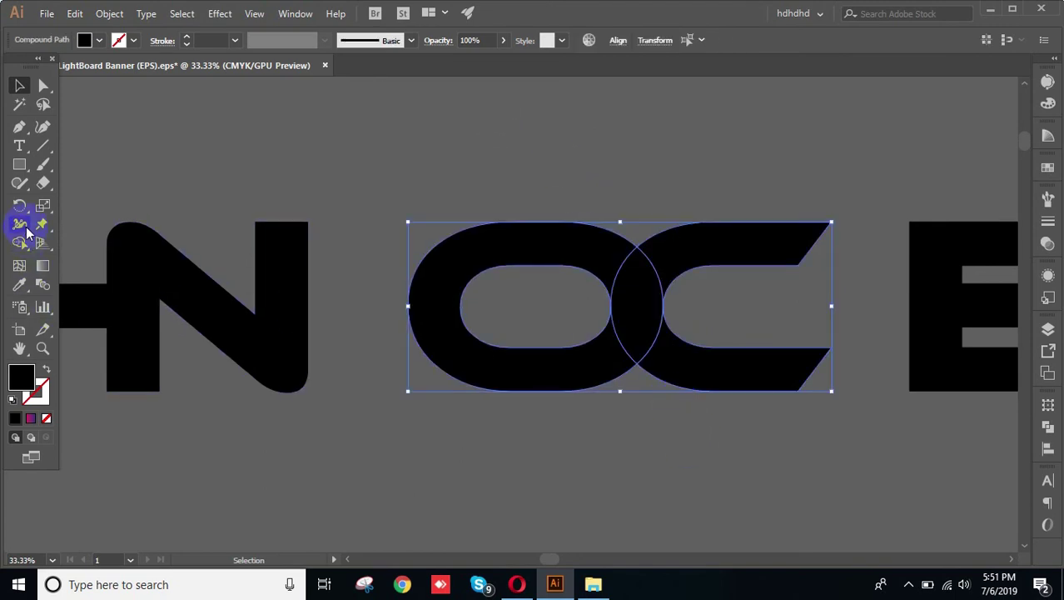
left_click_drag(748, 293, 651, 325)
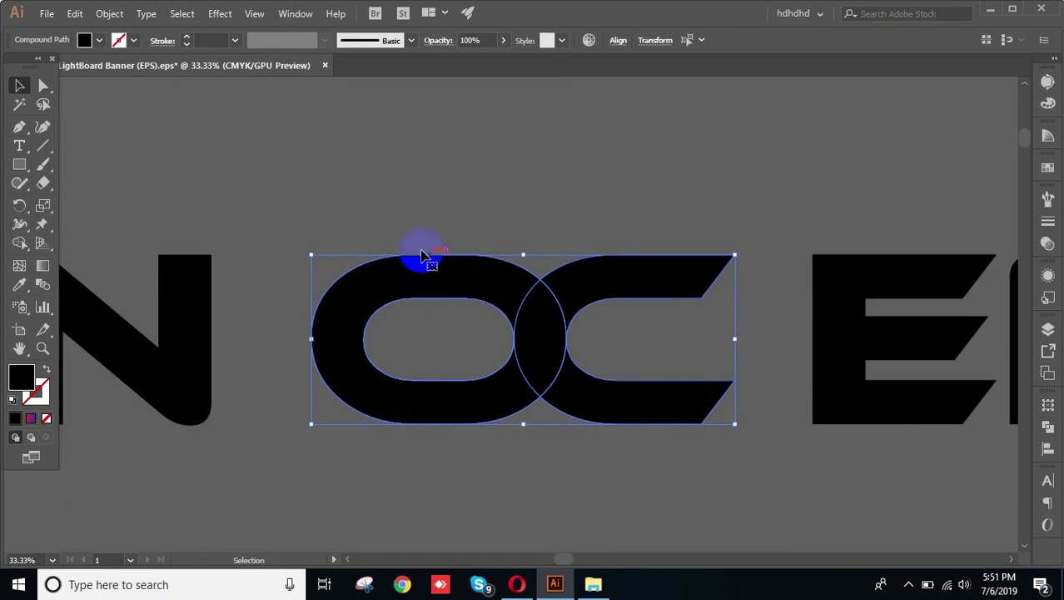
Check in Outline view at 600% how the O's inner edge meets the C's outer edge, and return to Preview.
scroll(523, 342, "up", 4)
left_click(460, 334)
left_click(826, 335)
left_click(601, 361)
scroll(447, 335, "up", 4)
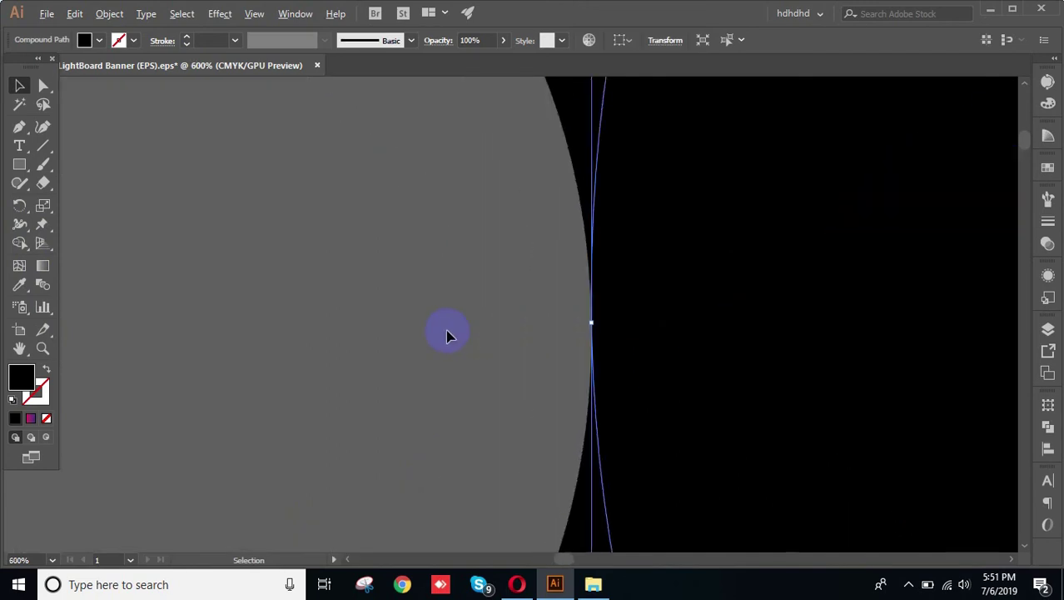
key("ctrl+y")
left_click(490, 345)
left_click_drag(515, 297, 617, 375)
left_click(636, 297)
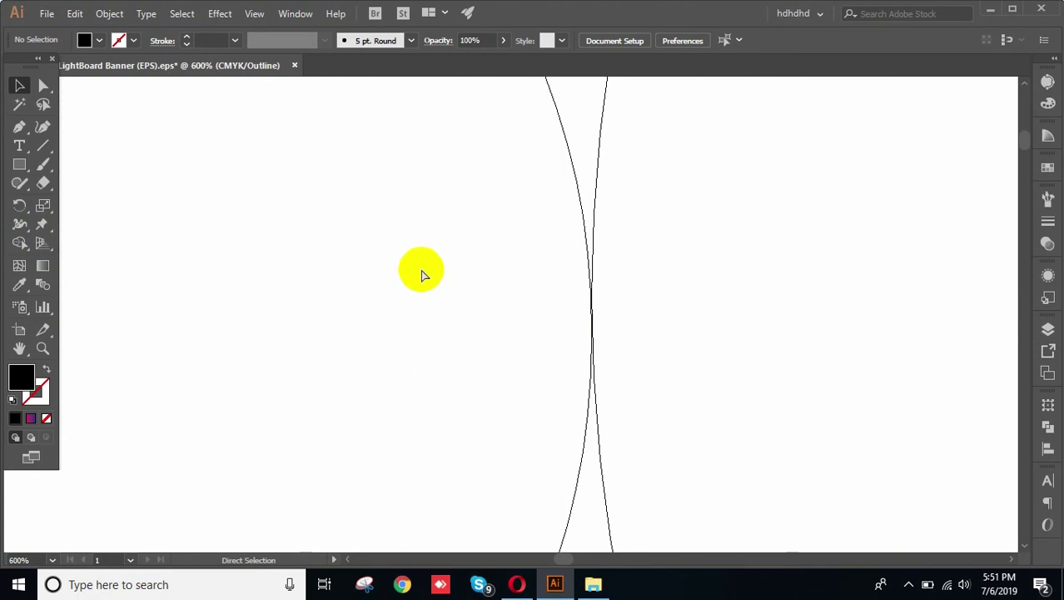
key("ctrl+t")
key("ctrl+y")
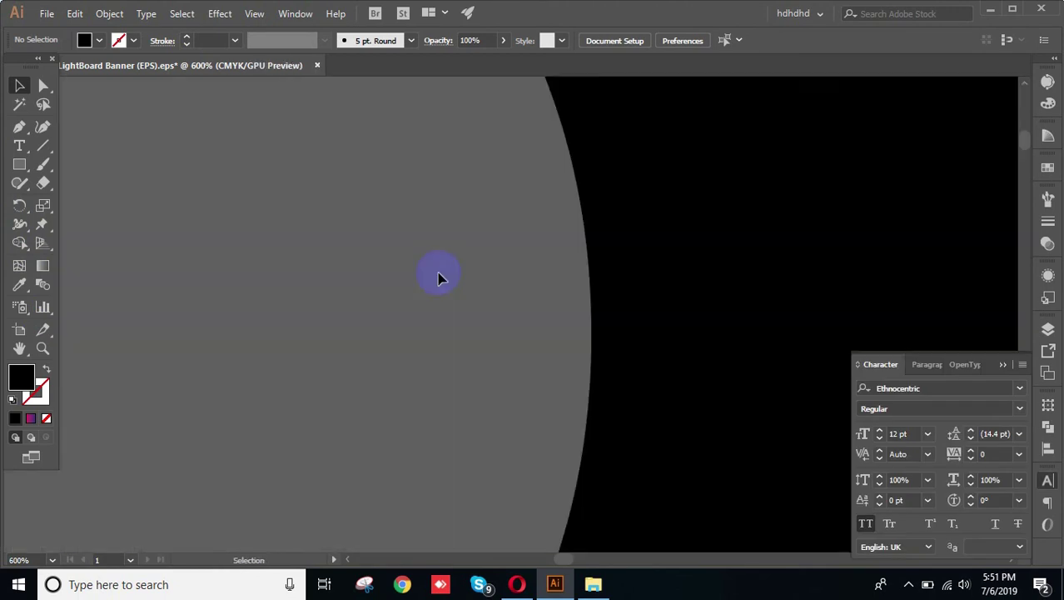
Merge the overlapping O and C into one shape with Shape Builder.
scroll(473, 256, "down", 6)
left_click_drag(681, 241, 645, 260)
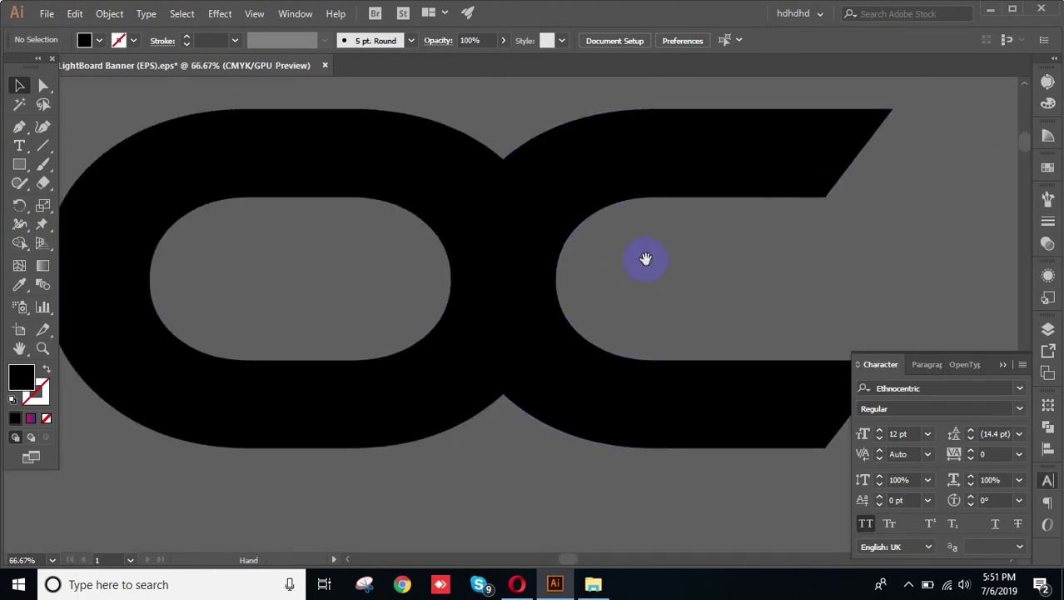
left_click_drag(415, 98, 171, 137)
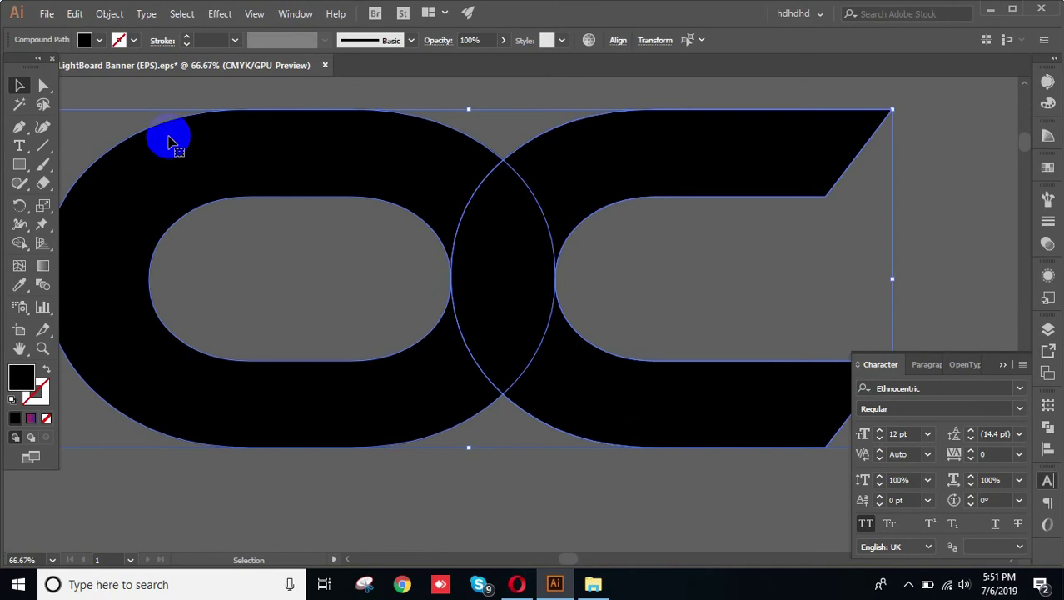
left_click(20, 244)
mouse_move(368, 411)
left_mouse_down()
mouse_move(488, 342)
mouse_move(554, 185)
left_mouse_up()
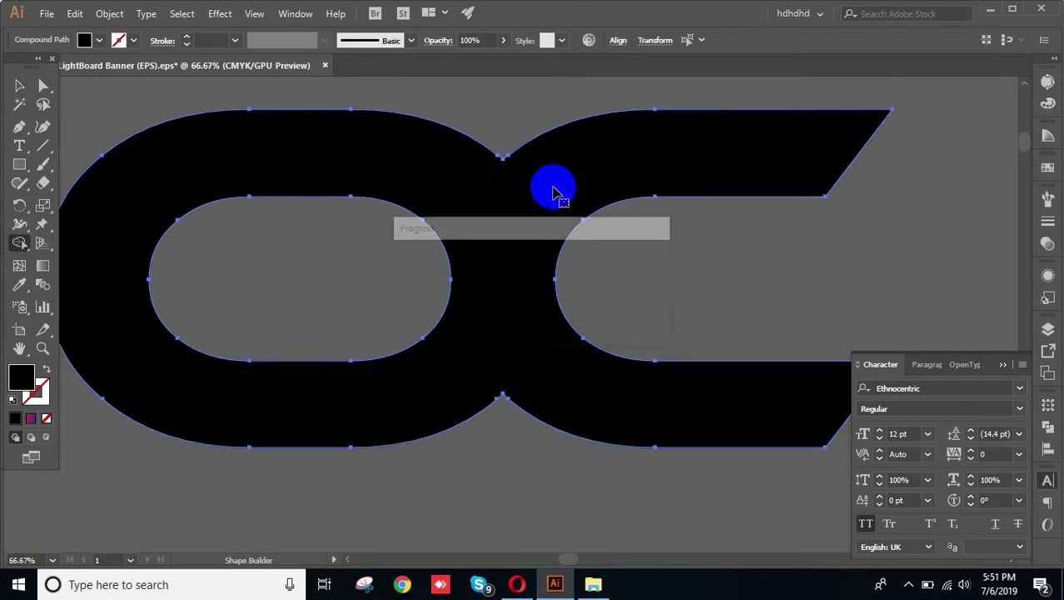
Undo the merge of the O and C.
left_click(19, 86)
left_click(354, 301)
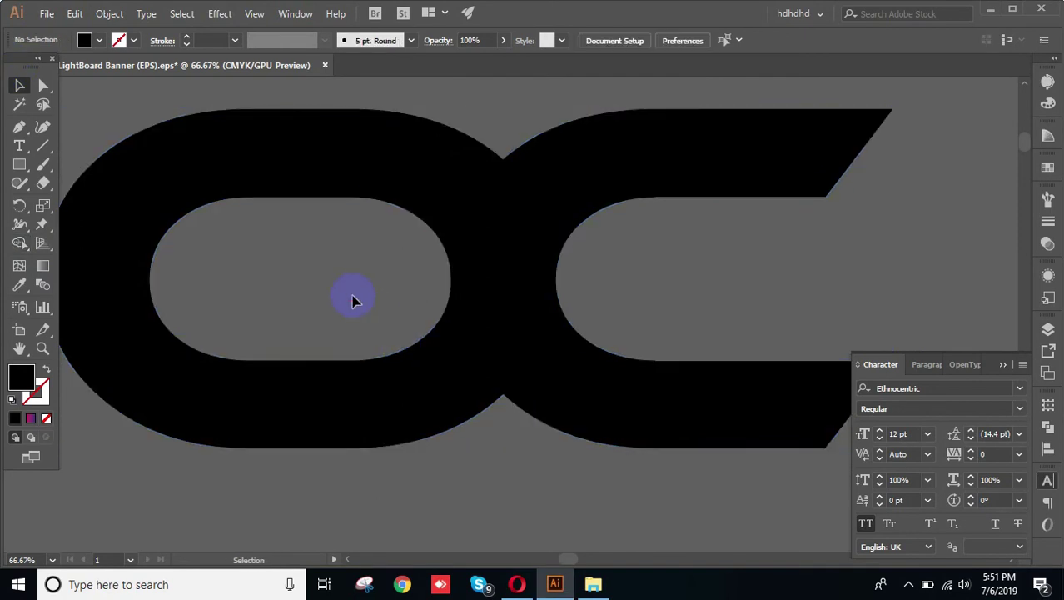
left_click(53, 15)
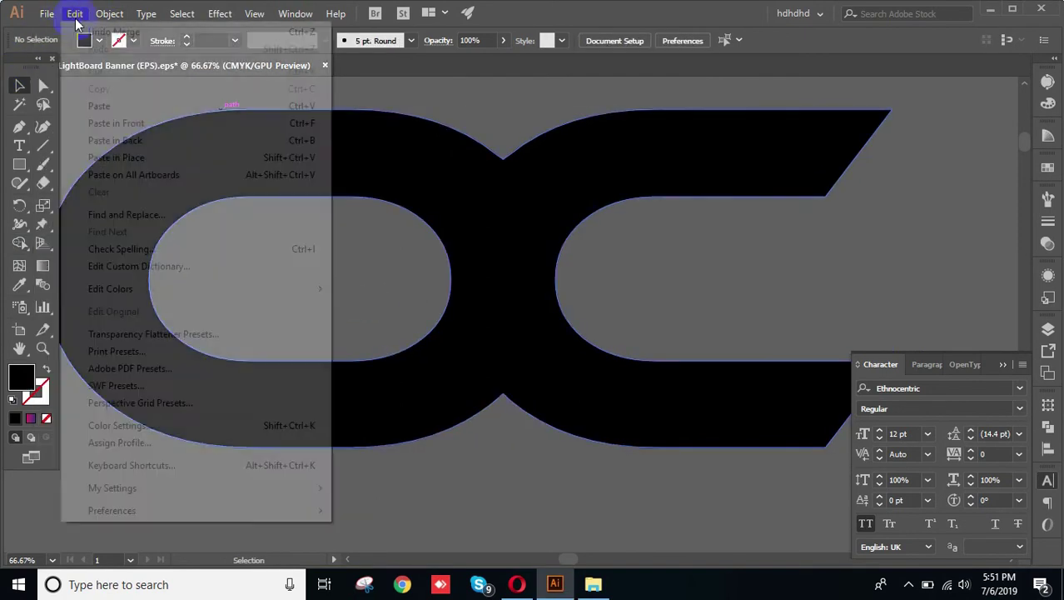
left_click(76, 17)
left_click(95, 30)
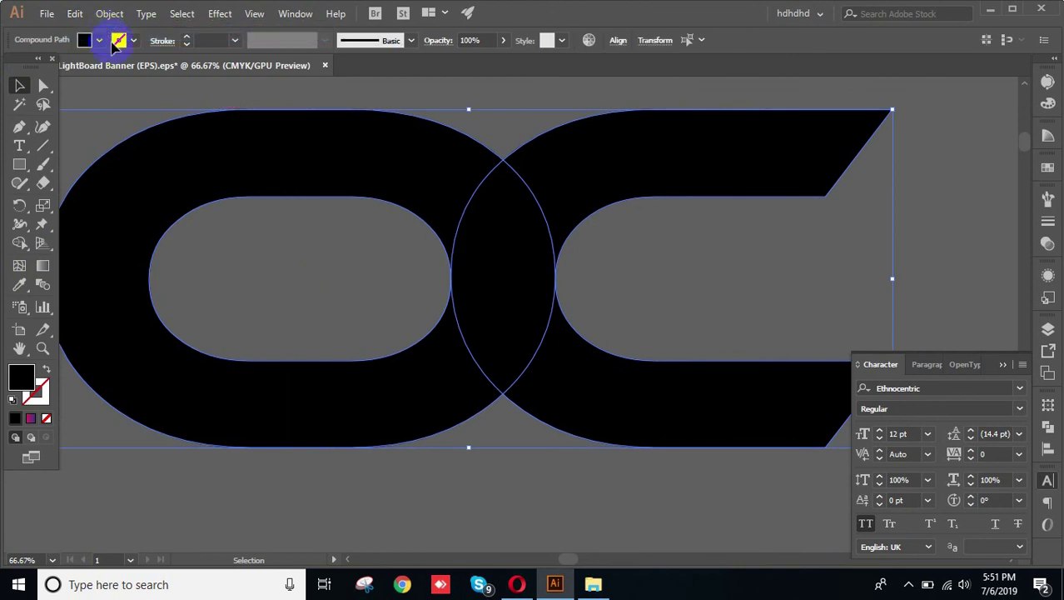
Give the C that overlaps the O a white stroke of 31 pt.
left_click(269, 269)
left_click(506, 266)
left_click(378, 258)
left_click(516, 262)
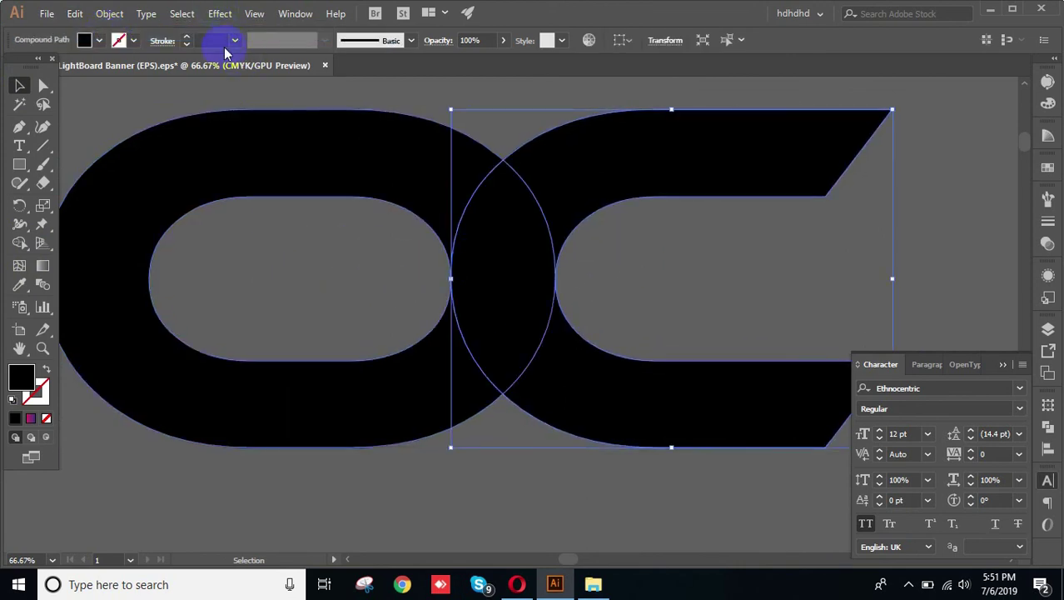
left_click(99, 41)
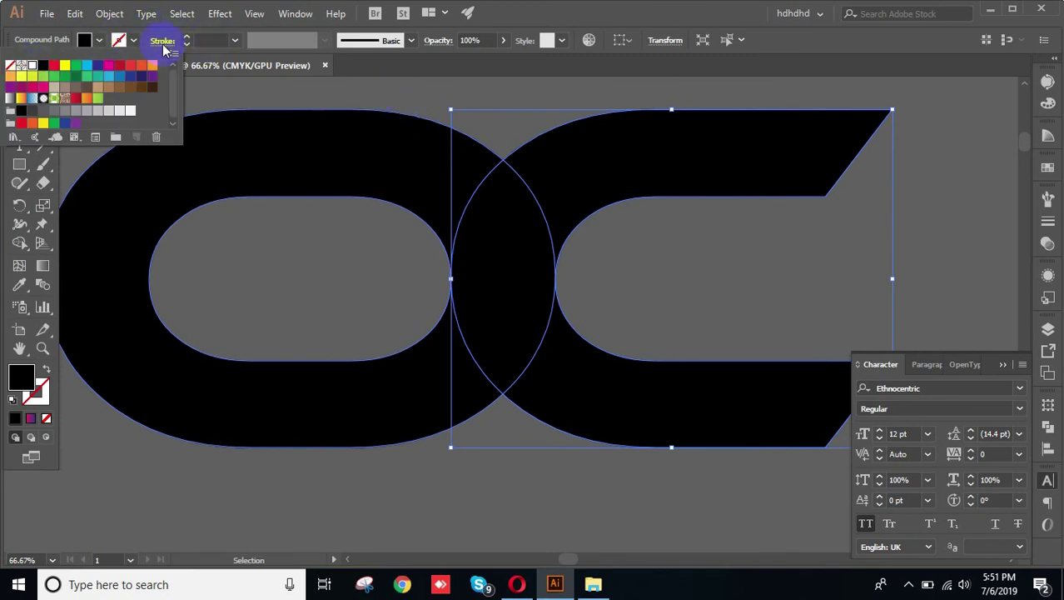
left_click(32, 66)
left_click(218, 40)
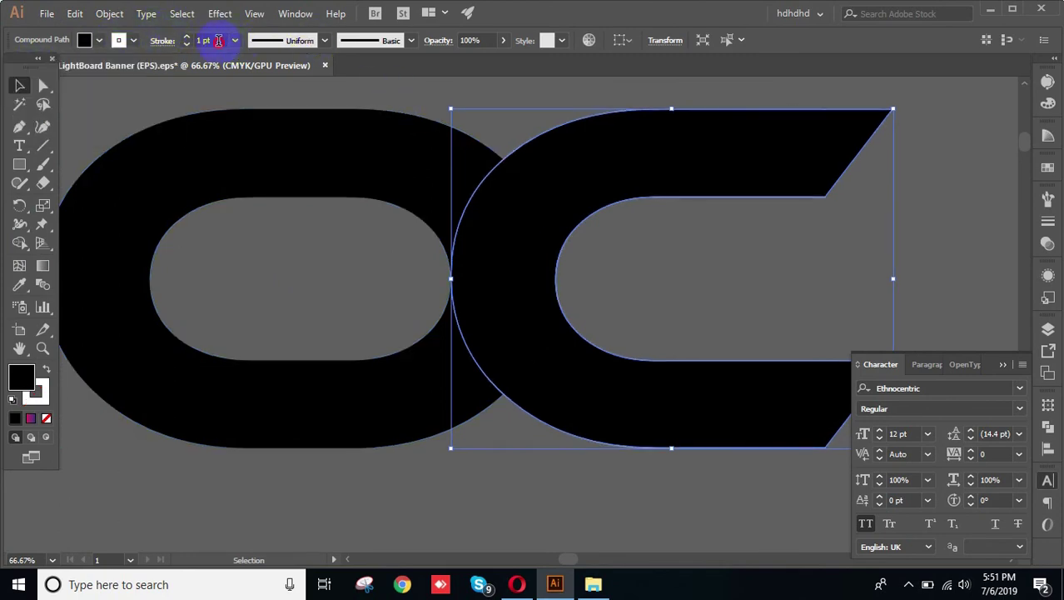
scroll(218, 40, "up", 20)
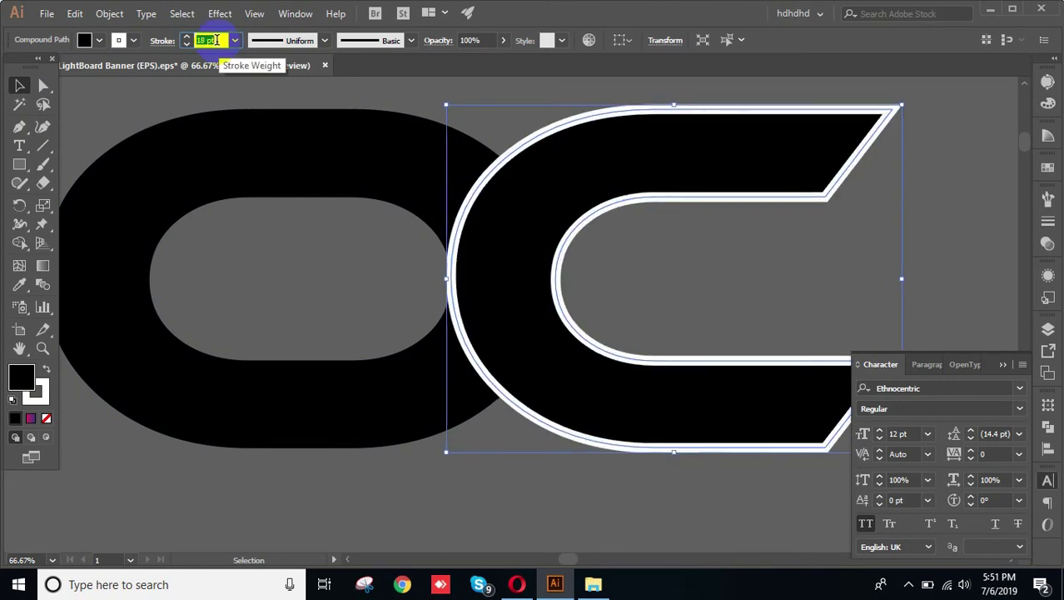
scroll(215, 40, "up", 7)
scroll(216, 40, "up", 1)
Expand the fill and stroke of the white-outlined C into separate shapes.
left_click(301, 287)
left_click_drag(356, 265, 615, 321)
left_click(656, 270)
left_click(606, 188)
left_click(109, 14)
left_click(169, 158)
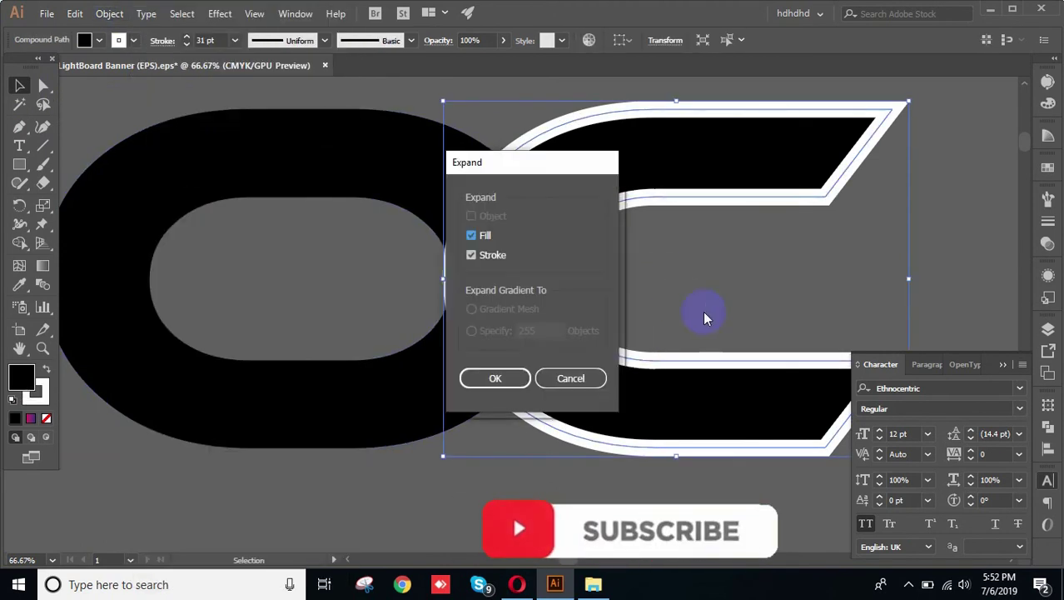
left_click(513, 379)
With Shape Builder, merge the pieces of the C's white outline into one band and remove it from the O and C.
left_click(444, 235)
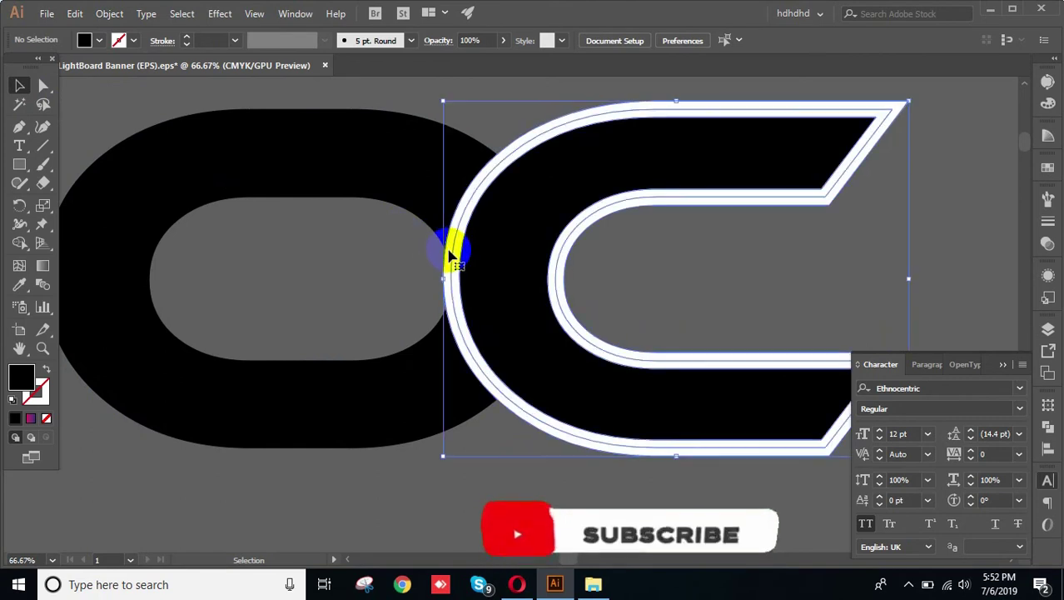
left_click(450, 253)
left_click_drag(381, 223, 631, 321)
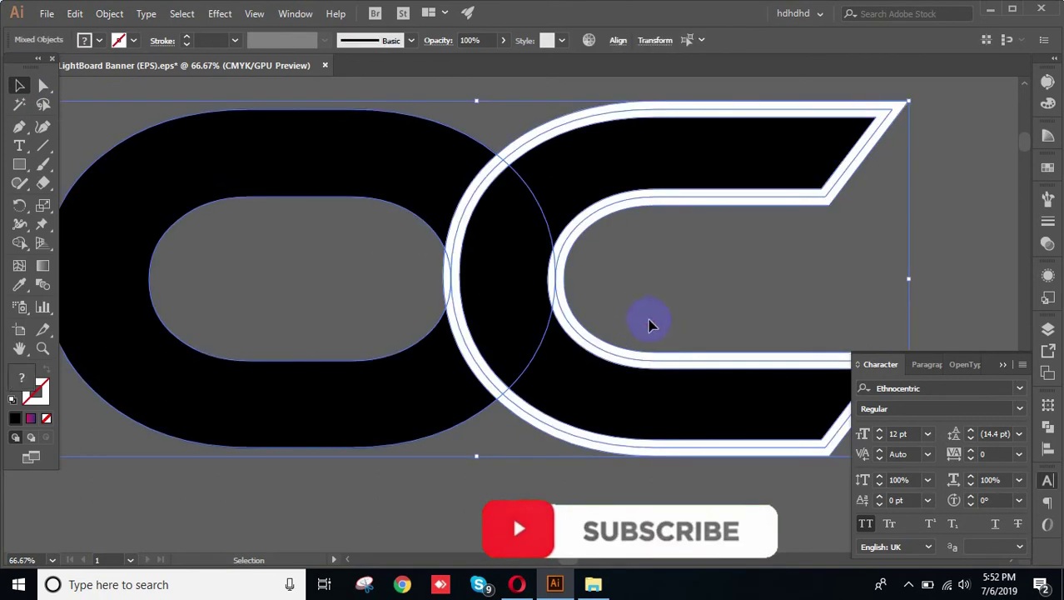
left_click(19, 242)
scroll(512, 185, "up", 2)
scroll(442, 190, "up", 1)
scroll(437, 195, "down", 3)
scroll(435, 191, "up", 3)
left_click_drag(423, 191, 421, 190)
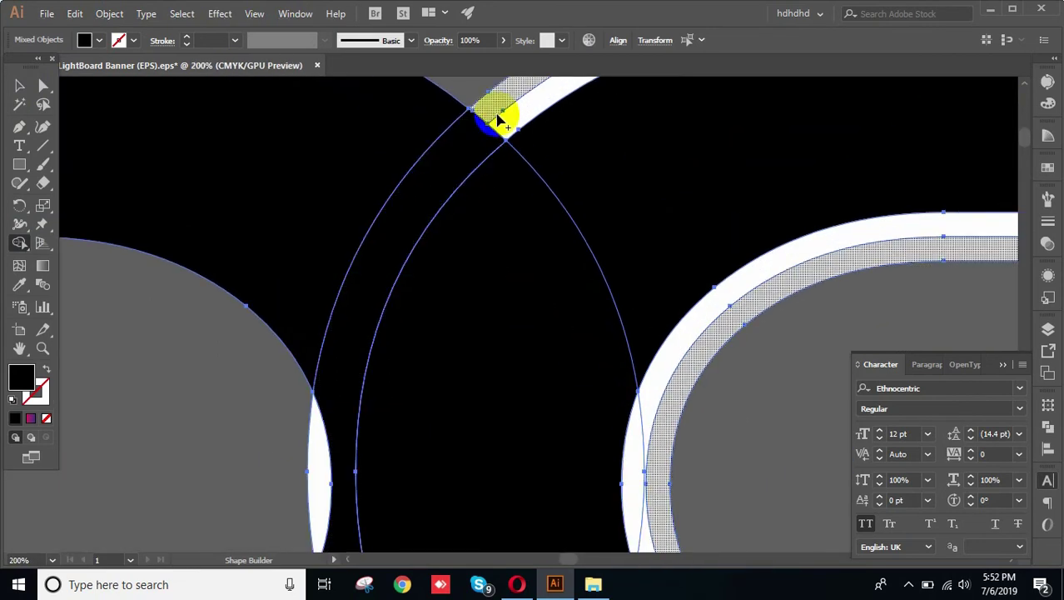
left_click_drag(495, 116, 492, 130)
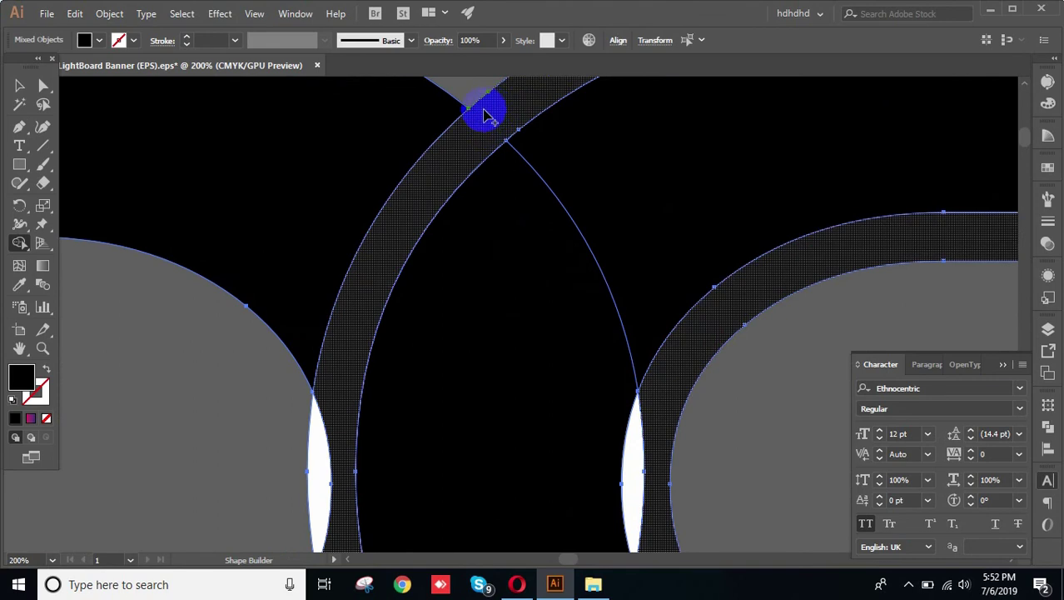
left_click(484, 113, "alt")
Remove the two leftover white slivers at the inner edges of the O and the C with Shape Builder.
left_click_drag(473, 288, 511, 197)
left_click_drag(458, 475, 459, 247)
scroll(432, 357, "down", 3)
mouse_move(471, 314)
left_mouse_down()
mouse_move(550, 325)
mouse_move(466, 291)
mouse_move(467, 313)
left_mouse_up()
scroll(403, 293, "up", 3)
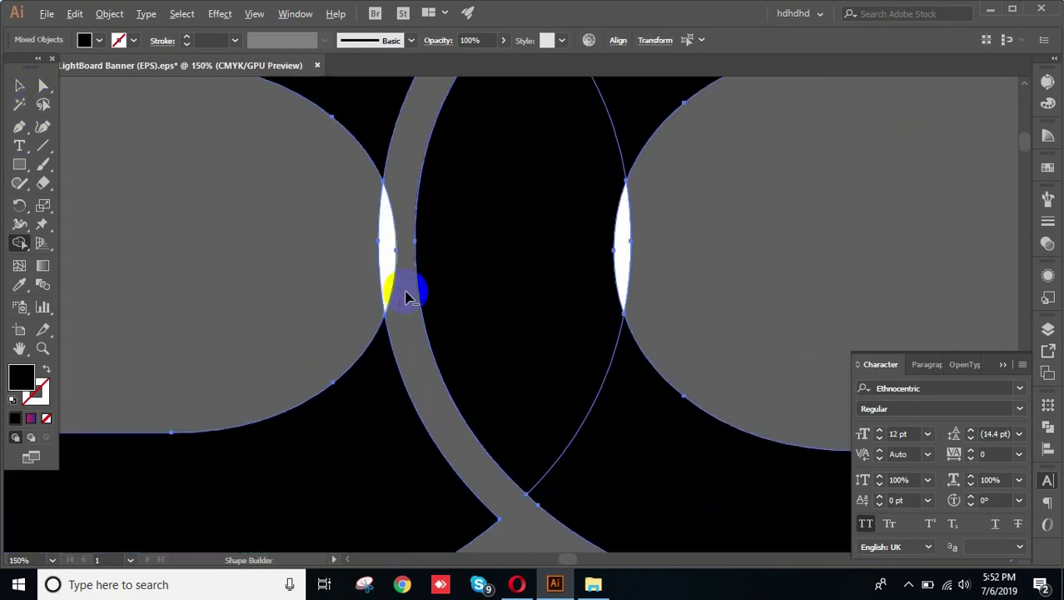
left_click(380, 250)
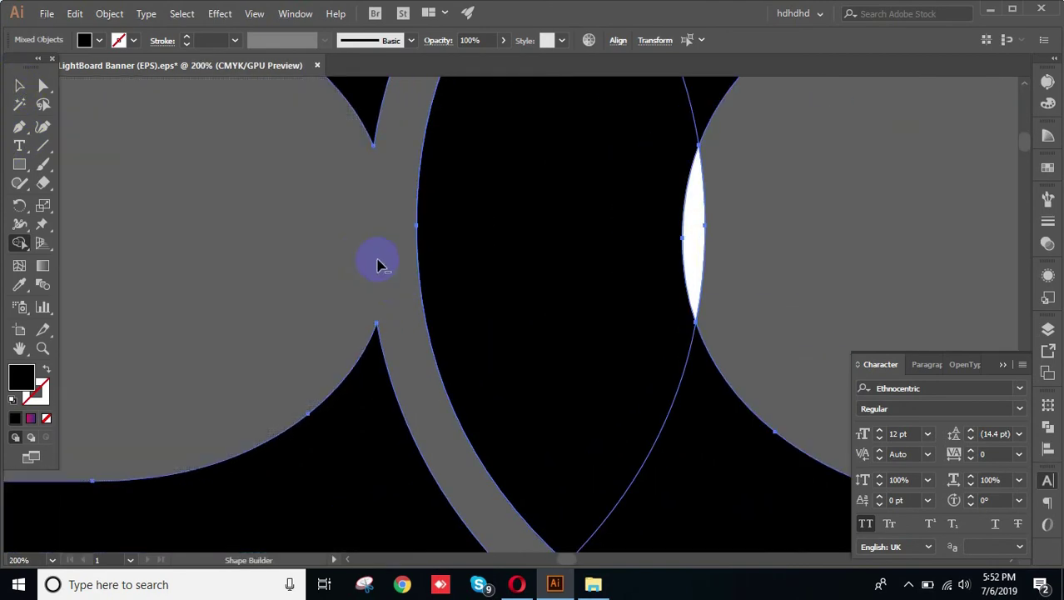
scroll(404, 316, "down", 3)
scroll(466, 300, "down", 1)
scroll(543, 290, "up", 4)
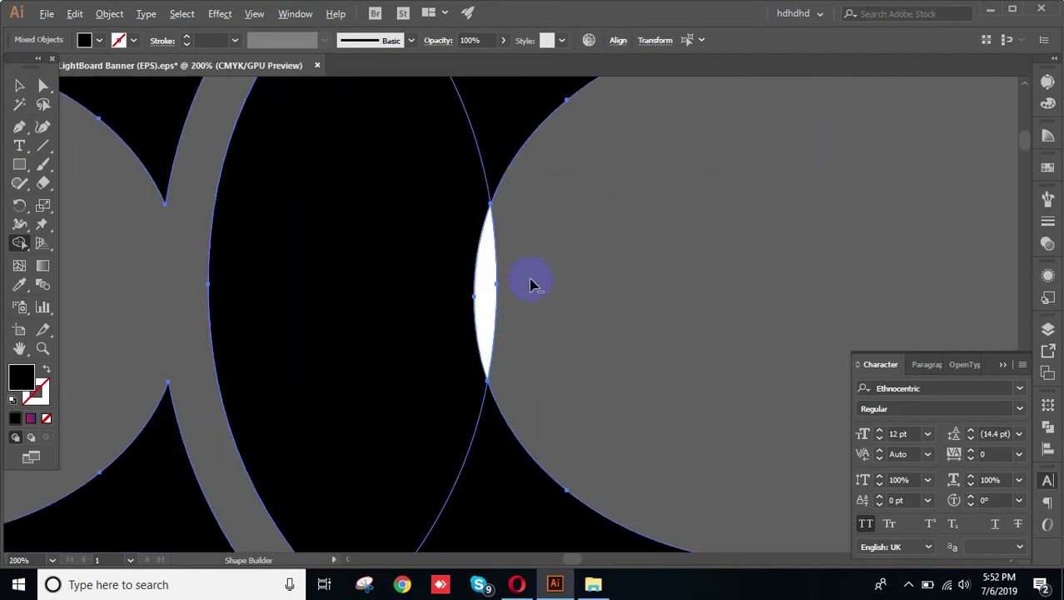
left_click(489, 295)
scroll(512, 297, "down", 3)
left_click_drag(594, 338, 545, 325)
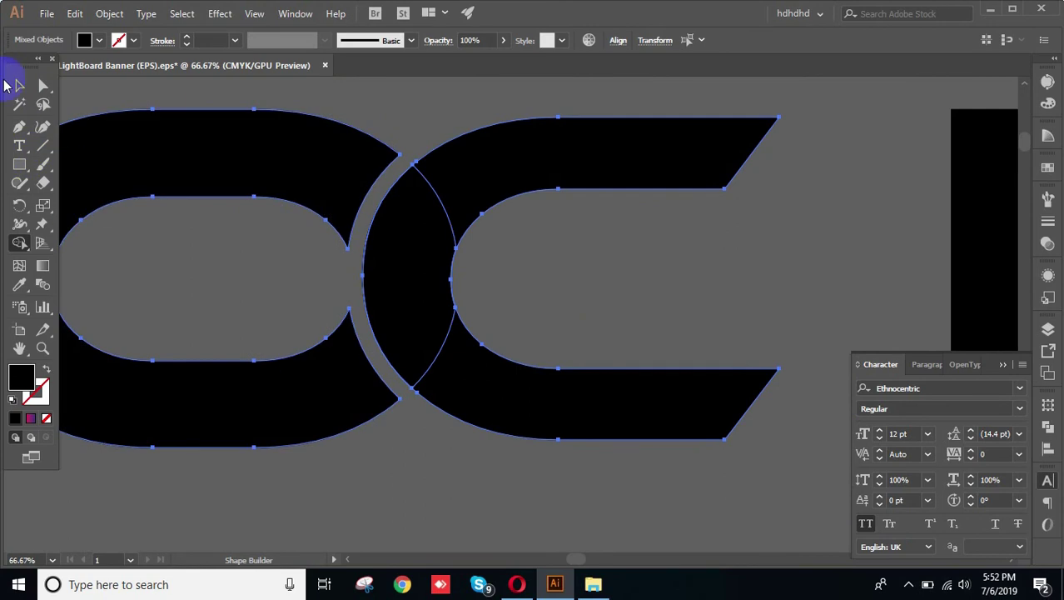
Deselect the letters and examine the gap cut between the O and the C up close.
left_click(20, 87)
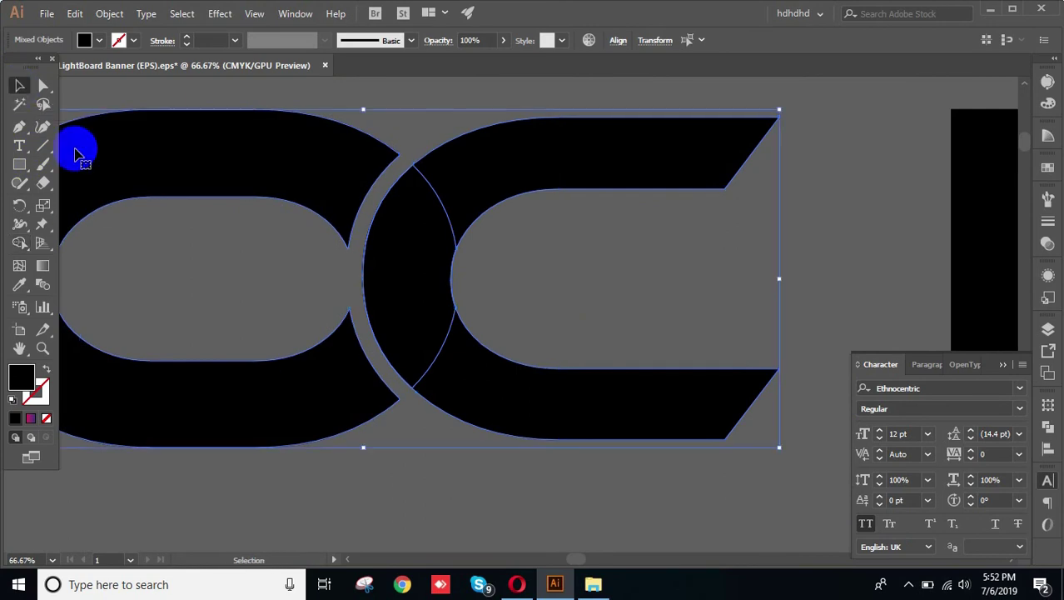
left_click(255, 294)
scroll(267, 305, "down", 2)
left_click_drag(262, 297, 339, 294)
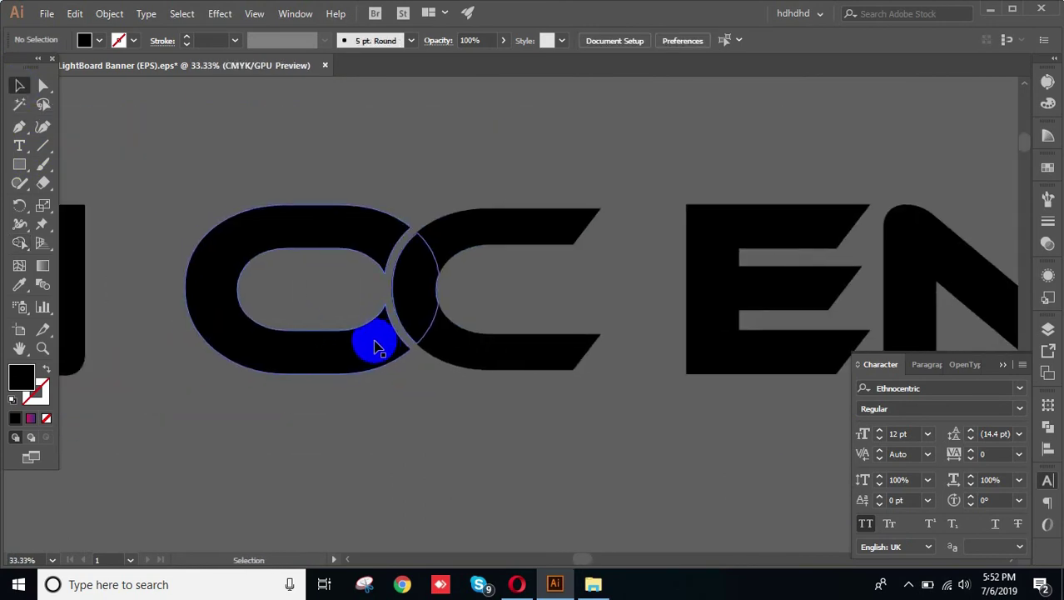
scroll(409, 362, "up", 4)
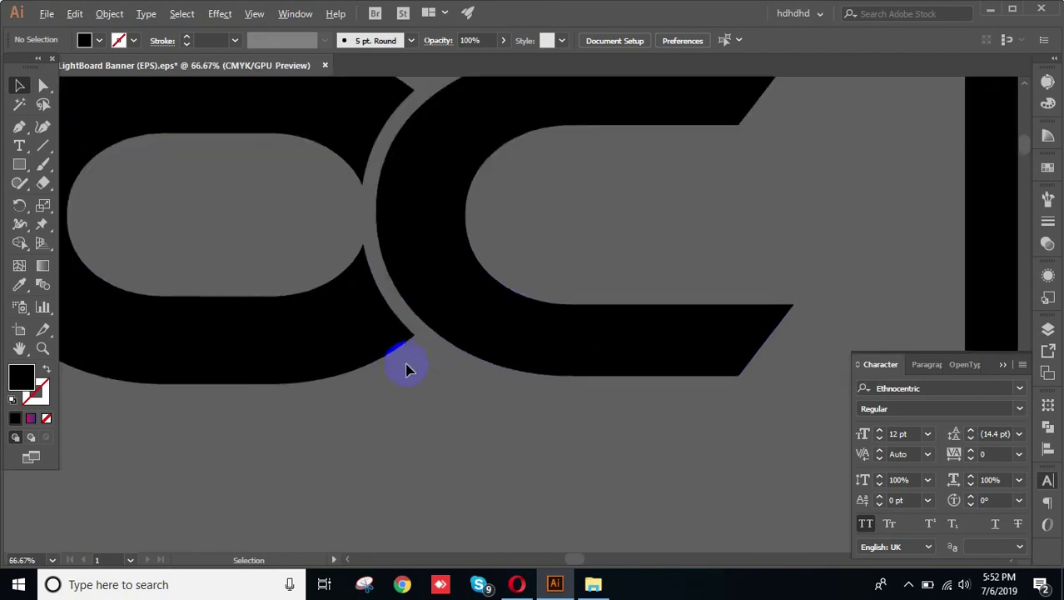
left_click_drag(408, 318, 506, 392)
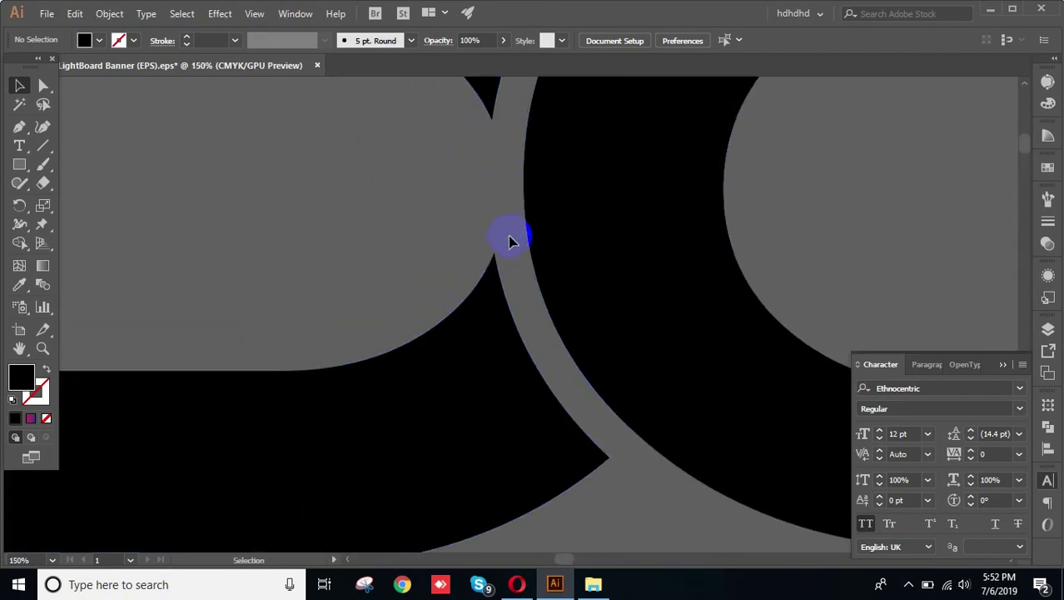
left_click_drag(552, 336, 442, 319)
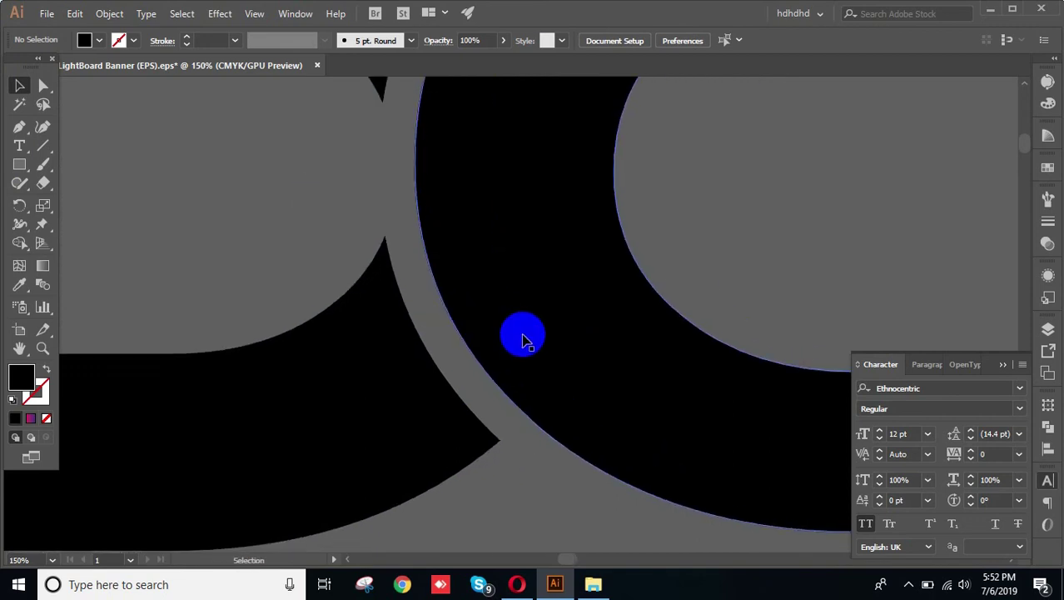
Release the O's compound path so that the piece overlapping the C is separate from the O.
left_click(361, 397)
scroll(367, 397, "down", 3)
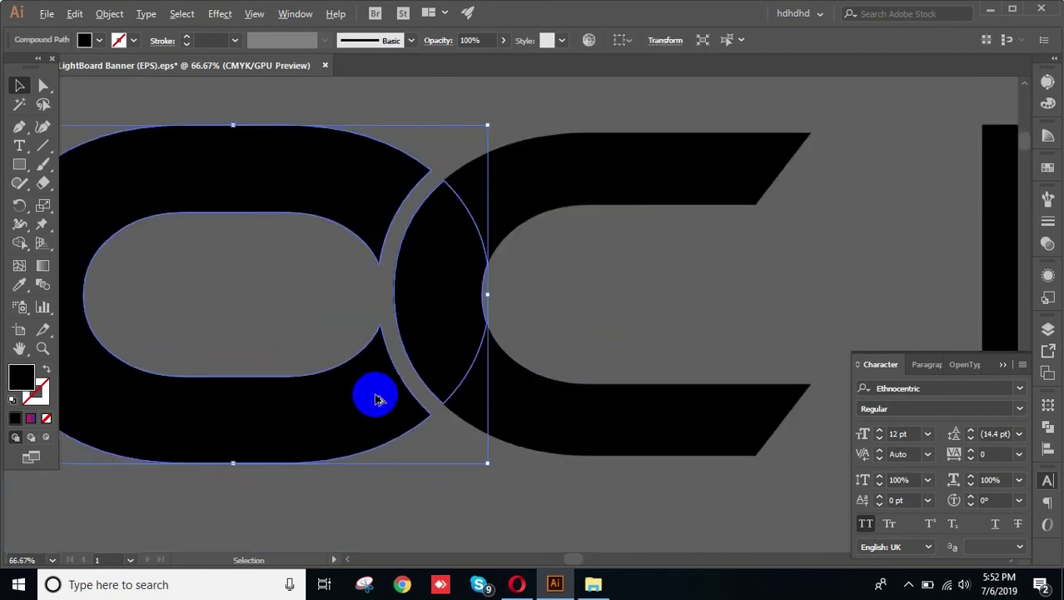
left_click(445, 461)
left_click(369, 380)
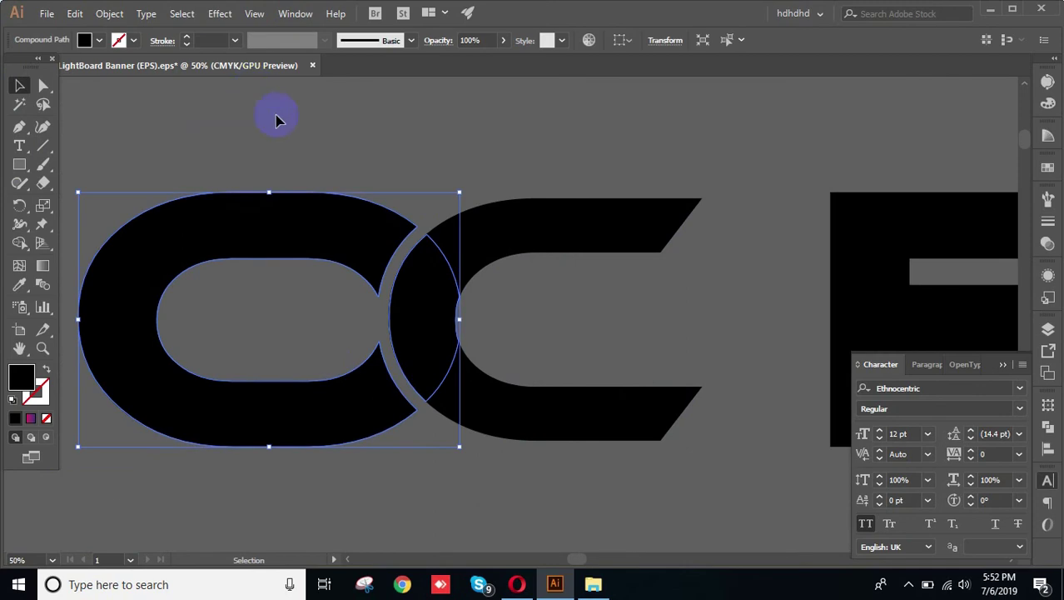
left_click(317, 323)
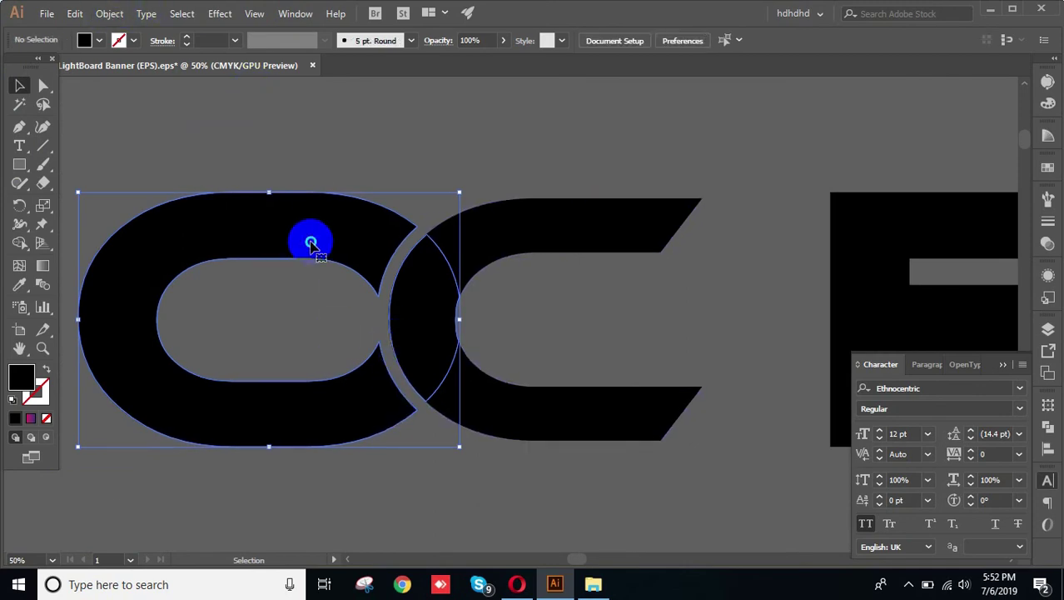
right_click(313, 240)
left_click(435, 356)
left_click(434, 356)
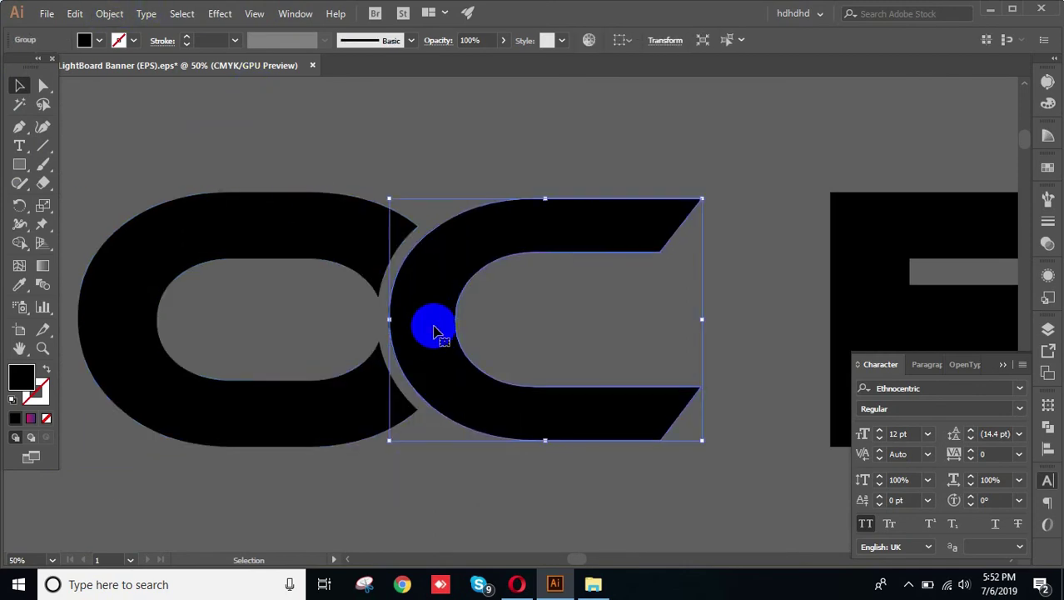
left_click(371, 306)
left_click(315, 245)
left_click(485, 494)
Try an Offset Path of up to 0.5 in on the O with the preview on.
left_click(368, 251)
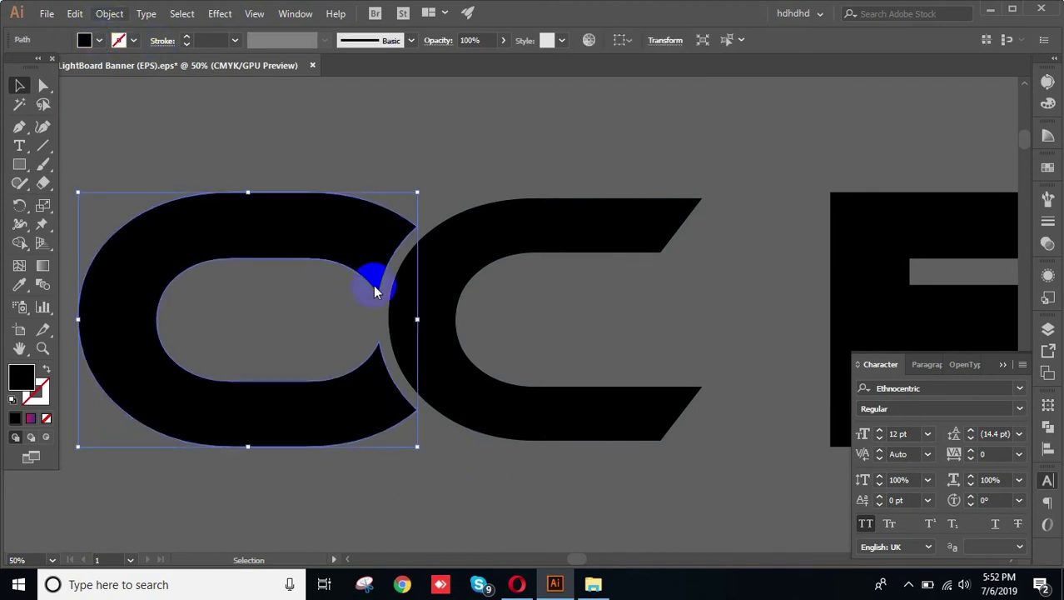
left_click(110, 13)
mouse_move(309, 343)
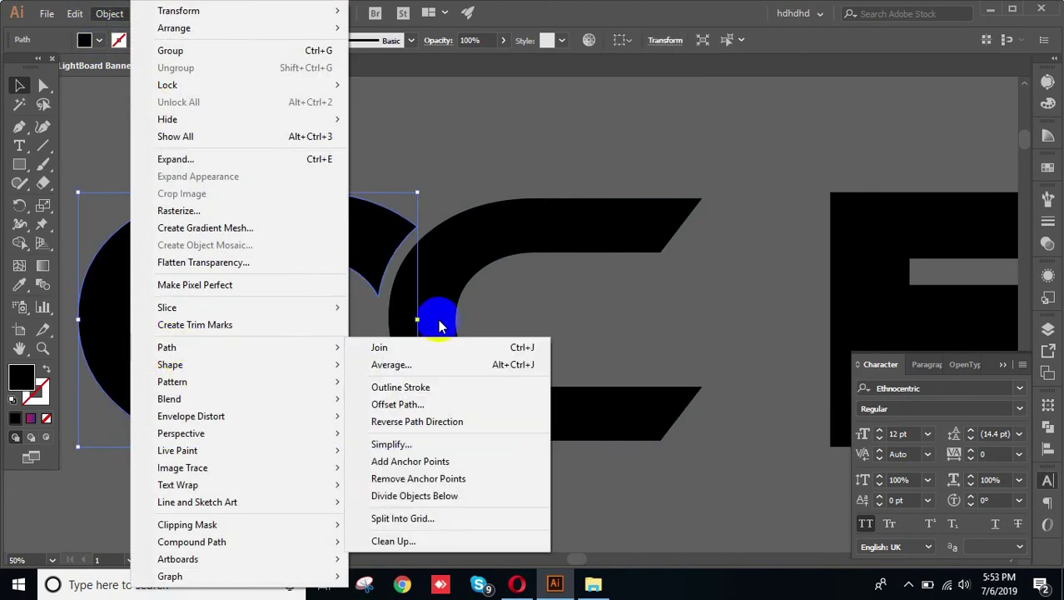
left_click(391, 405)
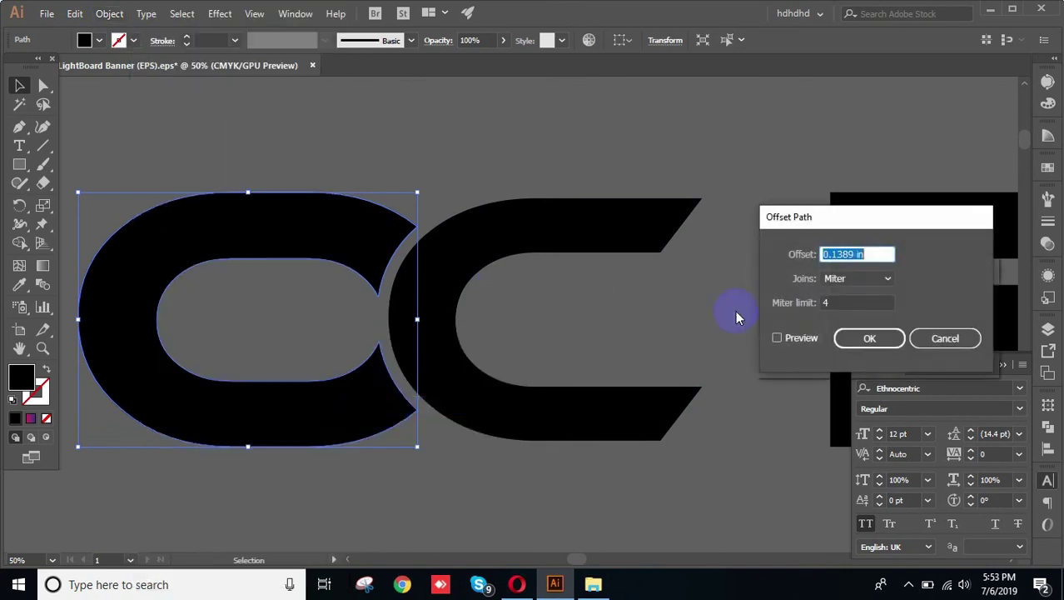
left_click(778, 338)
left_click(845, 249)
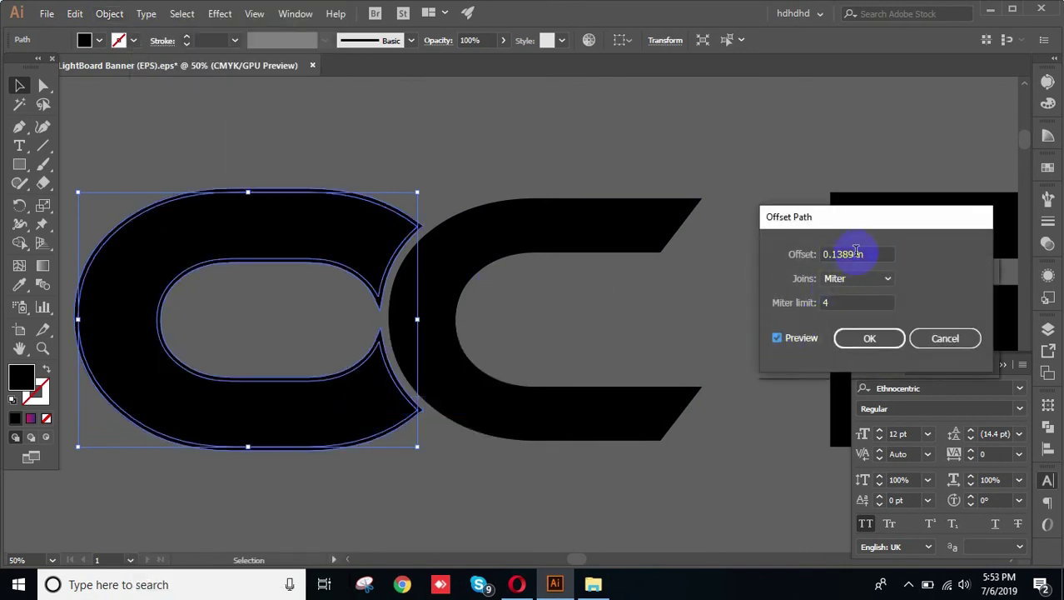
key("Up")
key("Up")
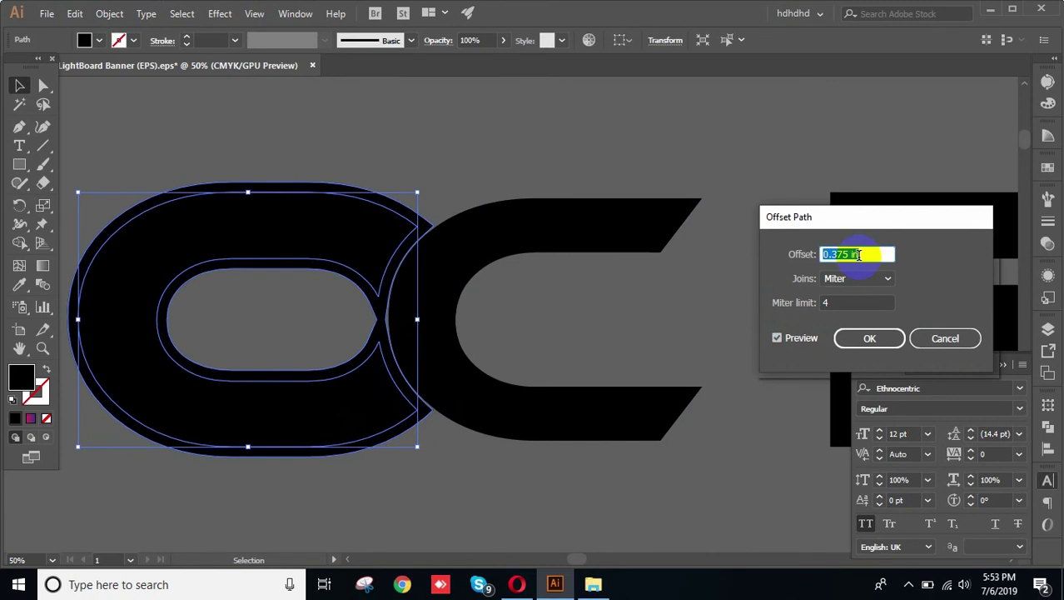
key("Up")
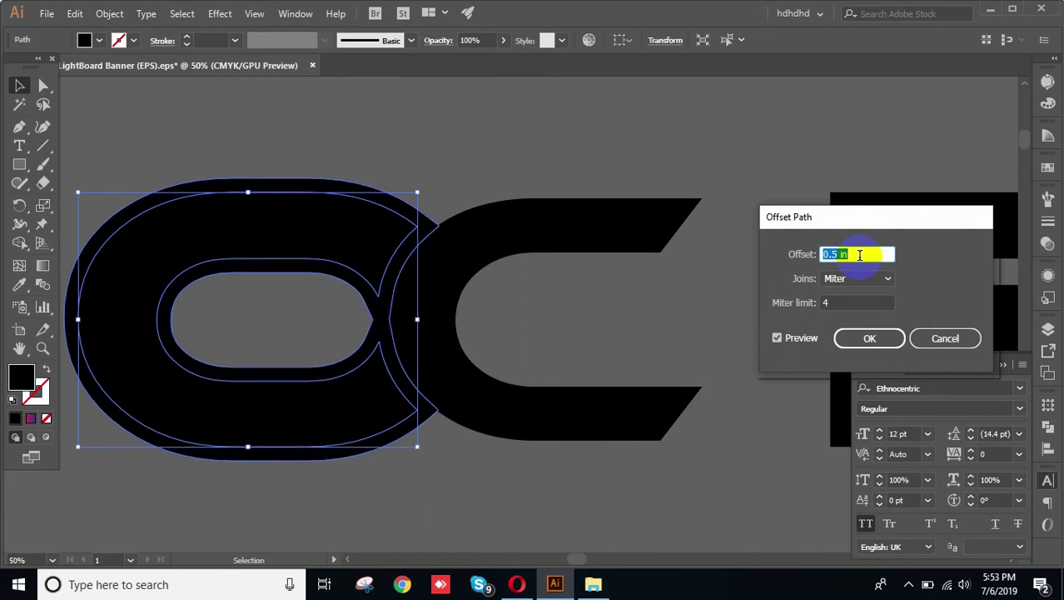
key("Down")
key("Down")
key("Down")
left_click(946, 339)
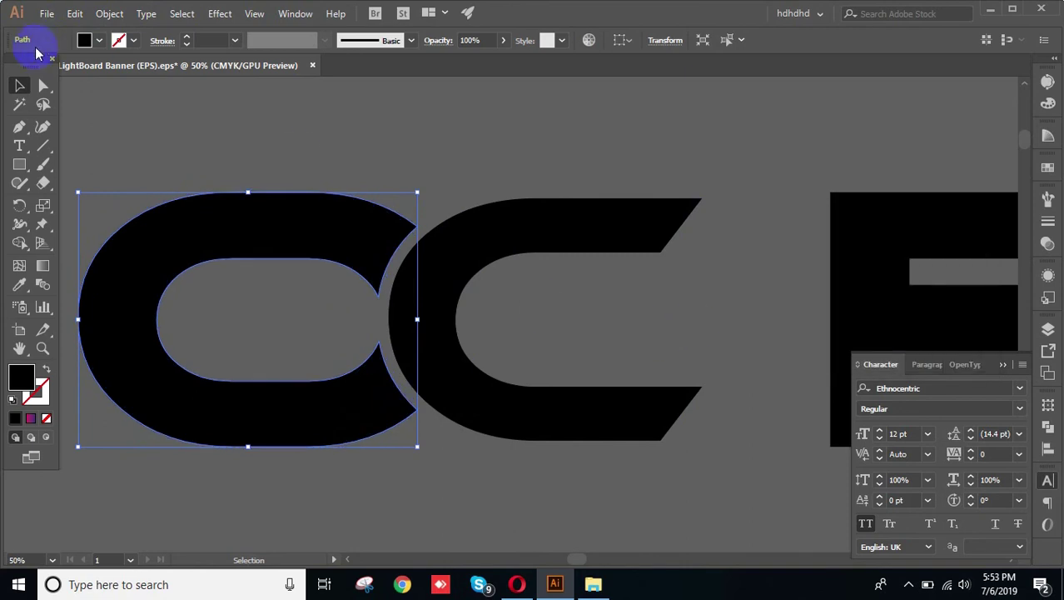
Draw a closed four-point black patch with the Pen tool across the lower gap between the O and the C.
left_click(277, 118)
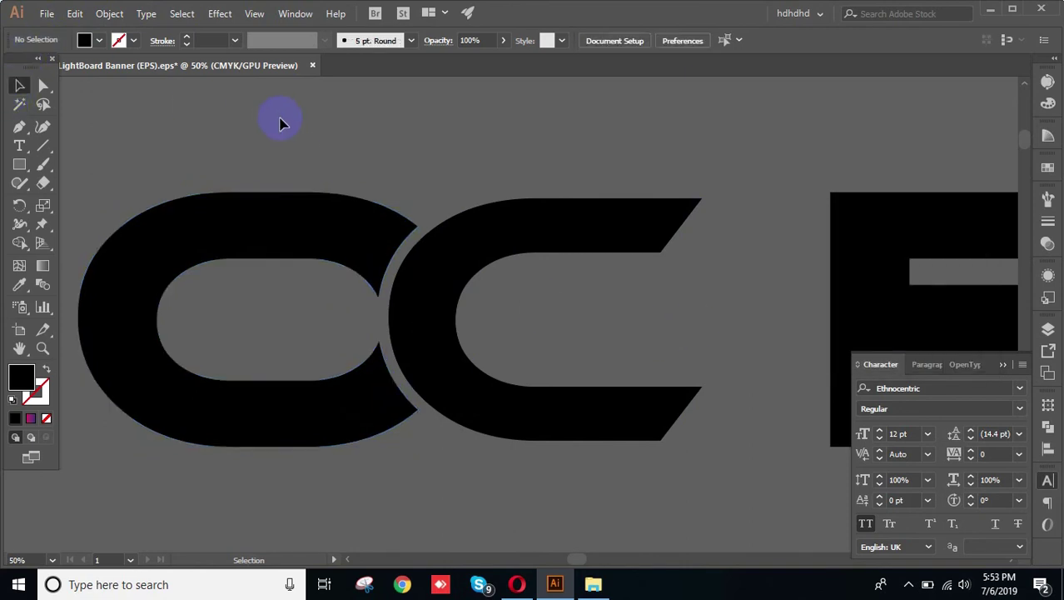
scroll(430, 392, "up", 2)
left_click_drag(383, 348, 478, 303)
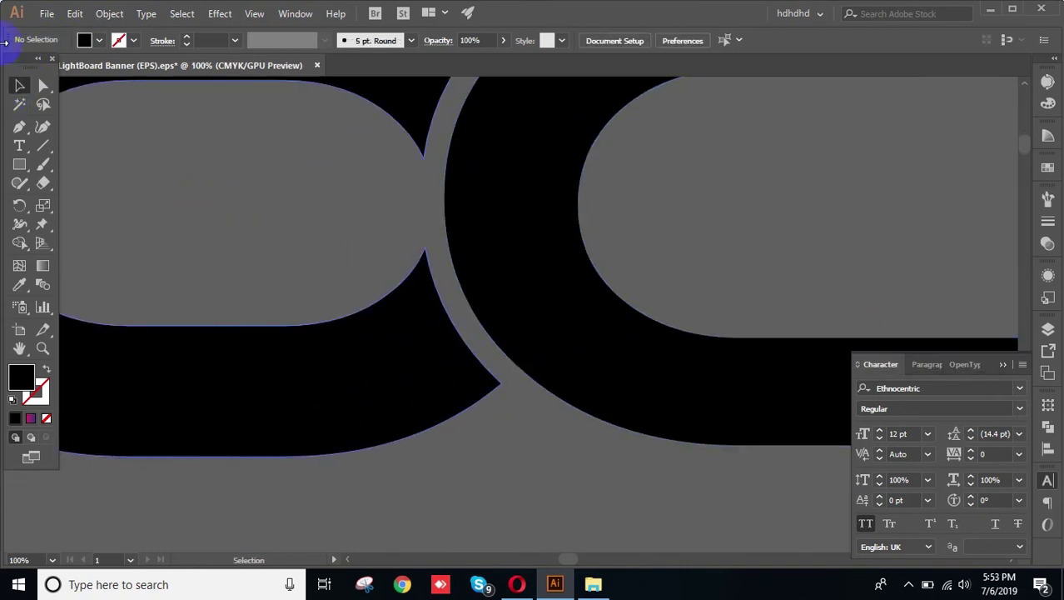
right_click(20, 129)
left_click(79, 131)
left_click_drag(420, 234, 392, 264)
left_click(421, 448)
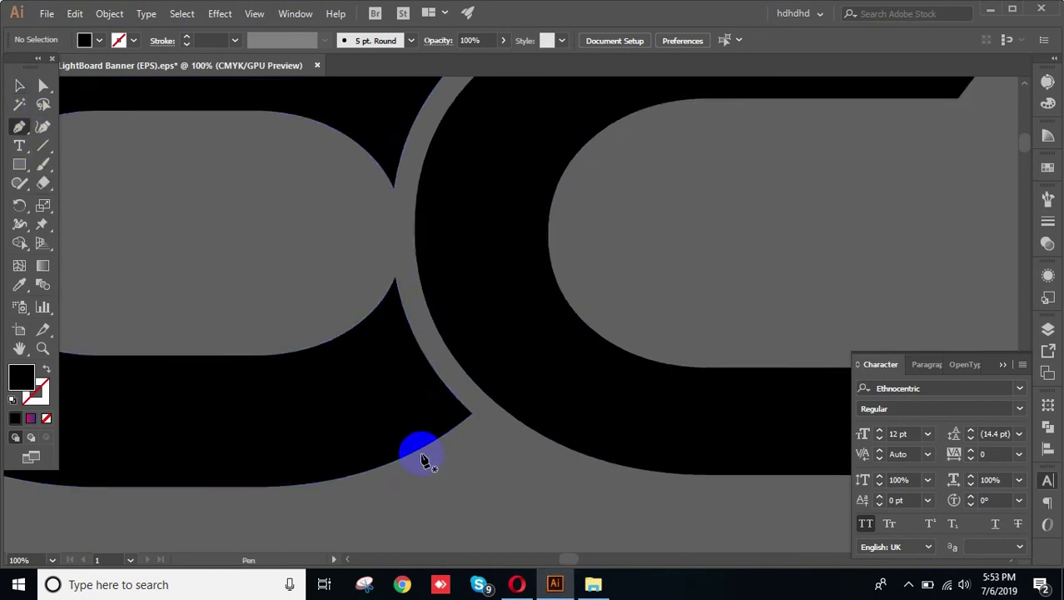
left_click(552, 344)
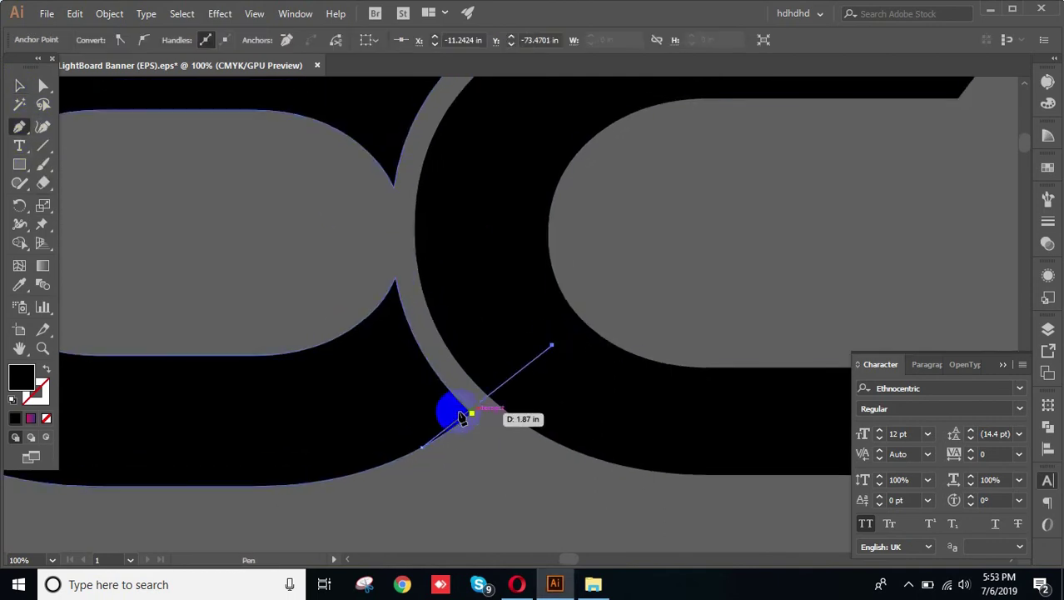
left_click(414, 240)
left_click(383, 298)
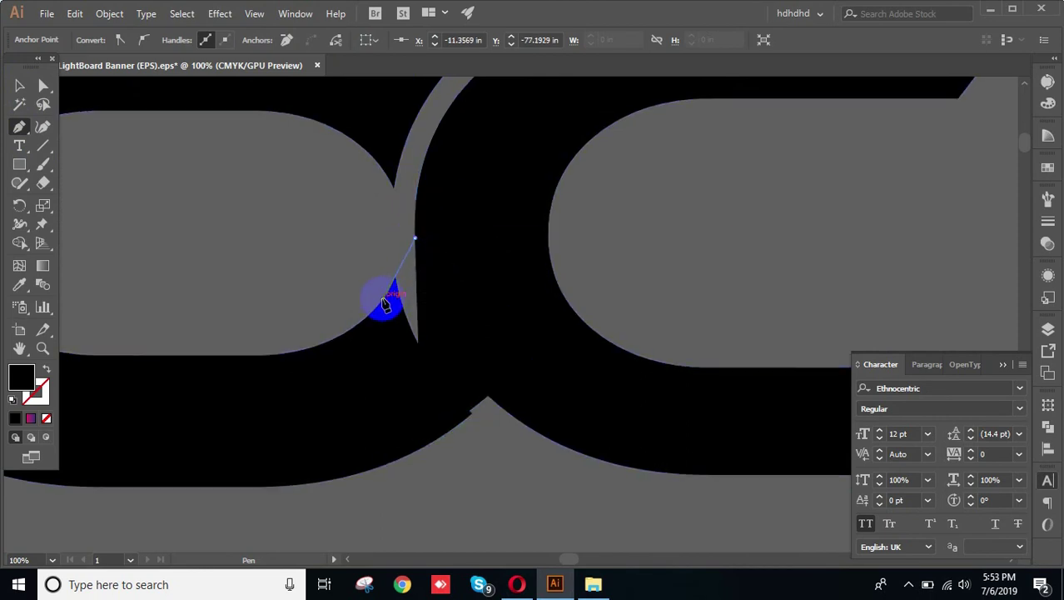
left_click(424, 450)
Bend the patch's outer and inner edges so that they follow the O's outer and inner curves.
scroll(467, 433, "up", 3)
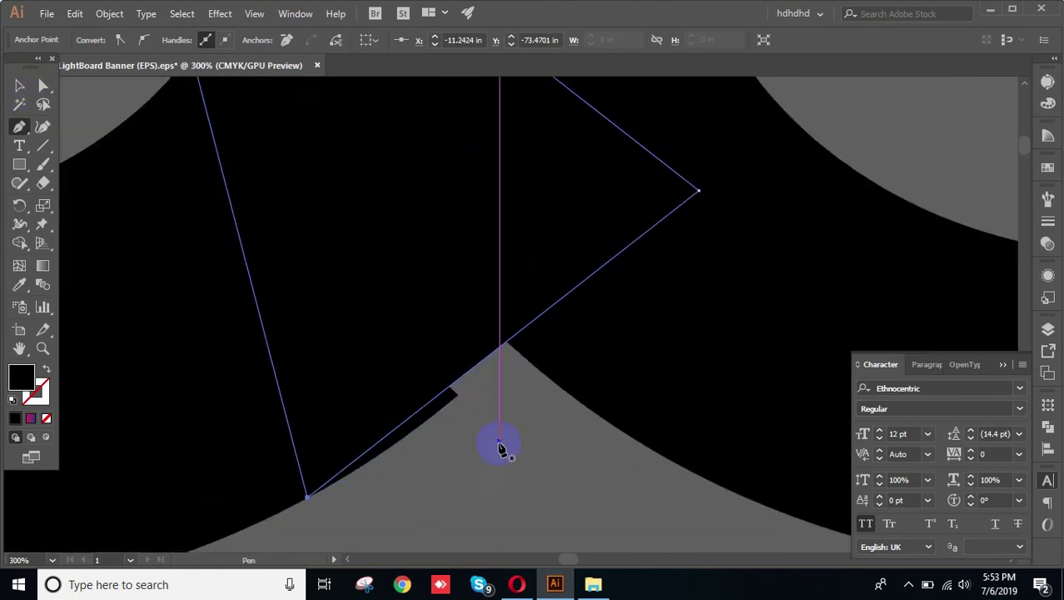
scroll(477, 422, "down", 2)
left_click_drag(444, 277, 424, 304)
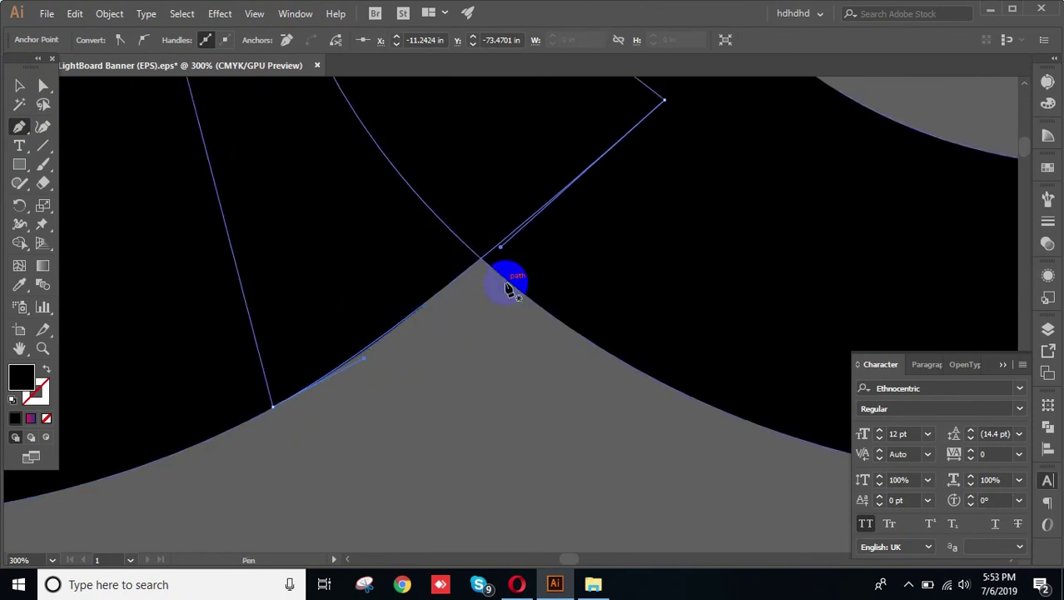
scroll(539, 305, "down", 4)
left_click_drag(525, 263, 523, 303)
scroll(473, 262, "up", 4)
left_click_drag(473, 262, 513, 285)
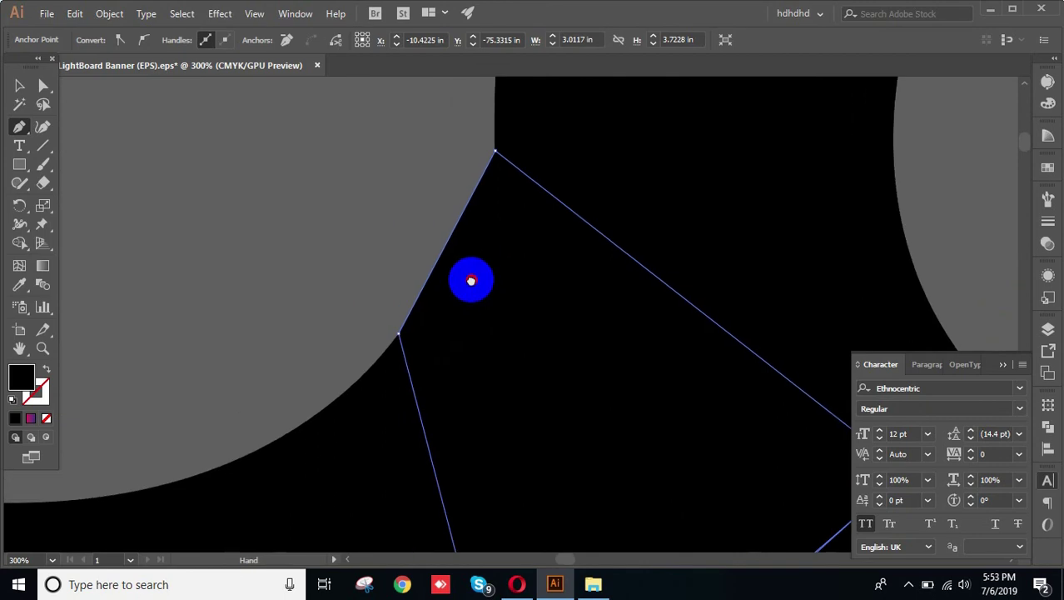
mouse_move(449, 250)
left_mouse_down()
mouse_move(459, 258)
mouse_move(448, 259)
left_mouse_up()
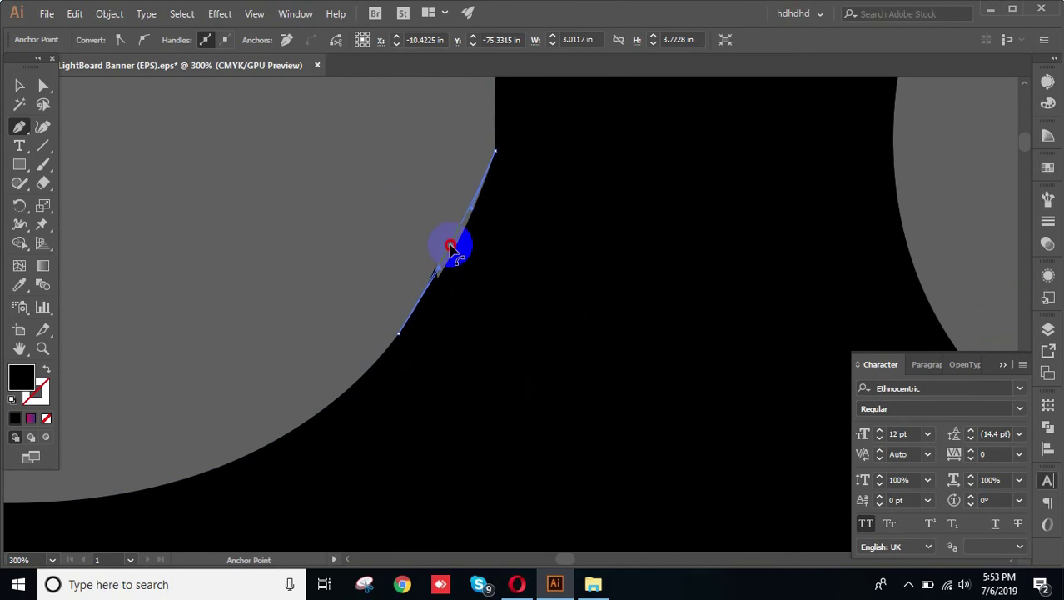
left_click_drag(450, 244, 451, 242)
Deselect the patch and examine how the O and the C connect at the lower crossing and around the upper gap.
scroll(491, 244, "down", 3)
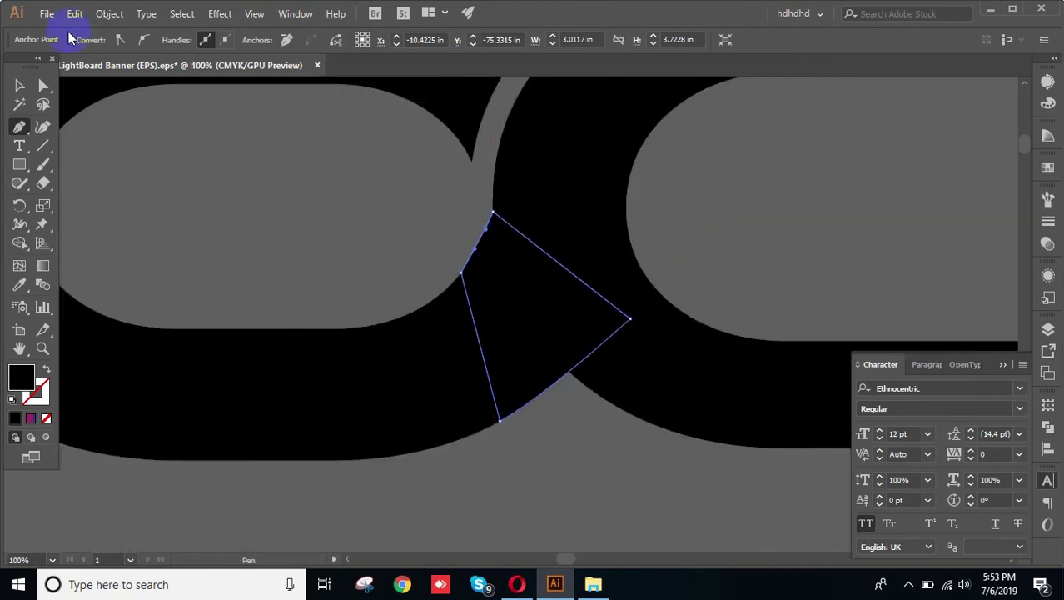
left_click(21, 81)
left_click(109, 154)
scroll(269, 250, "down", 2)
left_click(313, 236)
left_click(475, 382)
left_click_drag(418, 434, 428, 434)
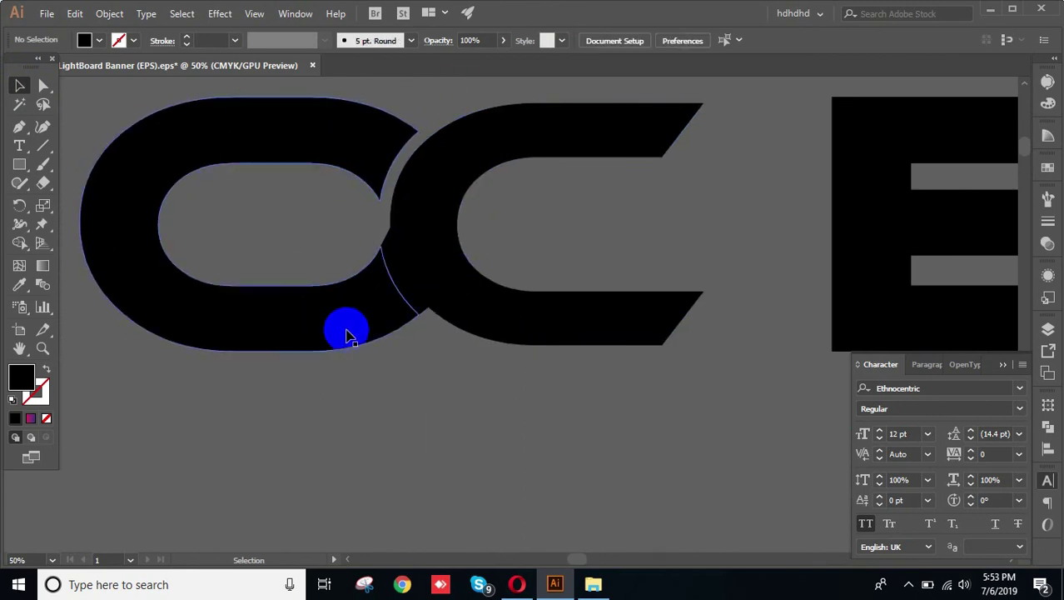
scroll(481, 315, "up", 3)
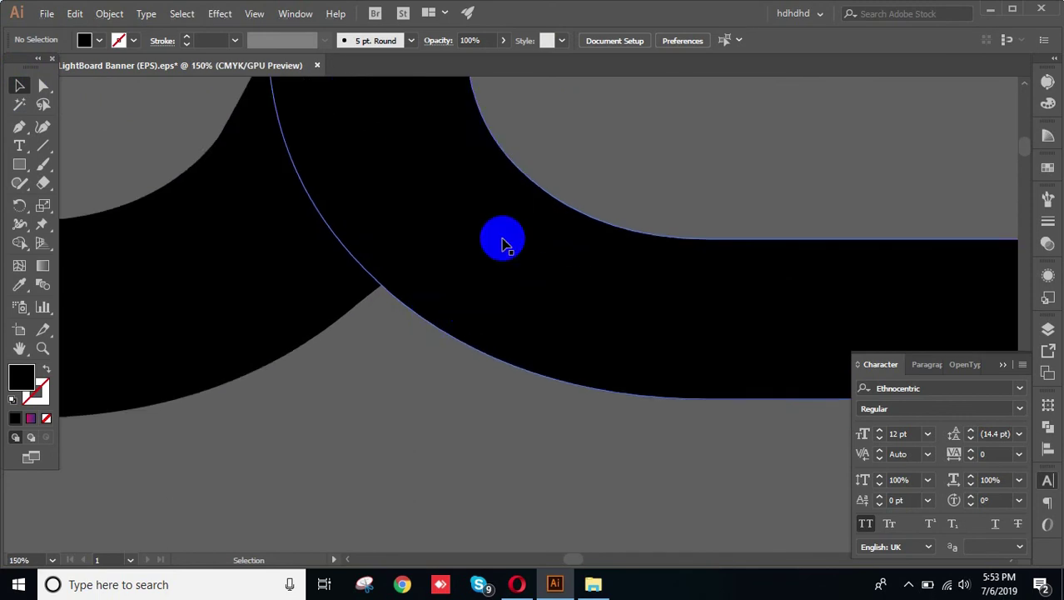
scroll(451, 285, "down", 2)
left_click_drag(426, 313, 424, 314)
left_click_drag(504, 187, 336, 320)
left_click(470, 382)
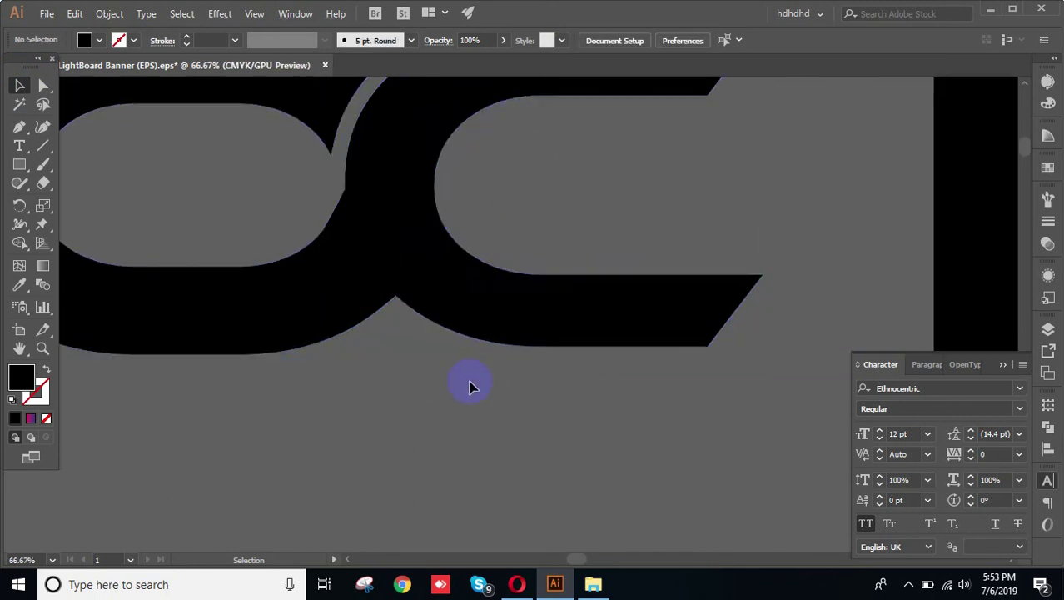
left_click_drag(441, 218, 446, 270)
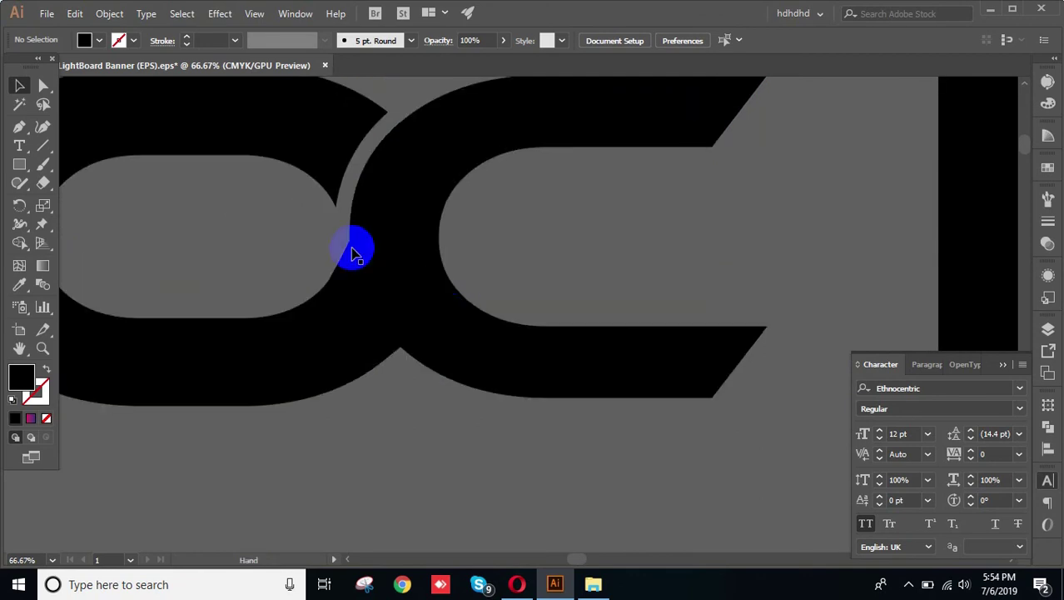
left_click_drag(305, 216, 406, 266)
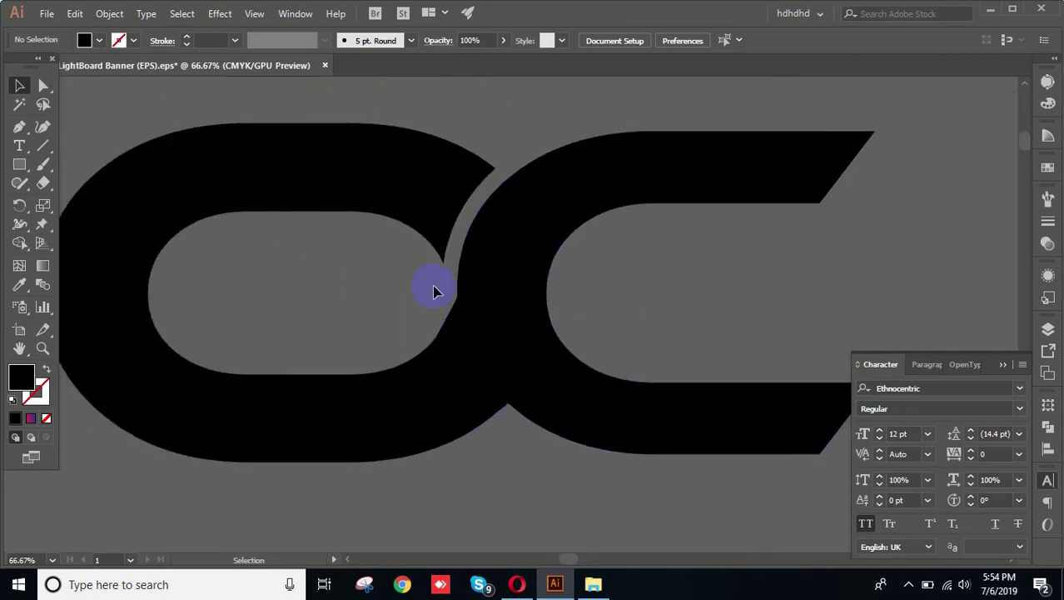
left_click(375, 178)
left_click(339, 279)
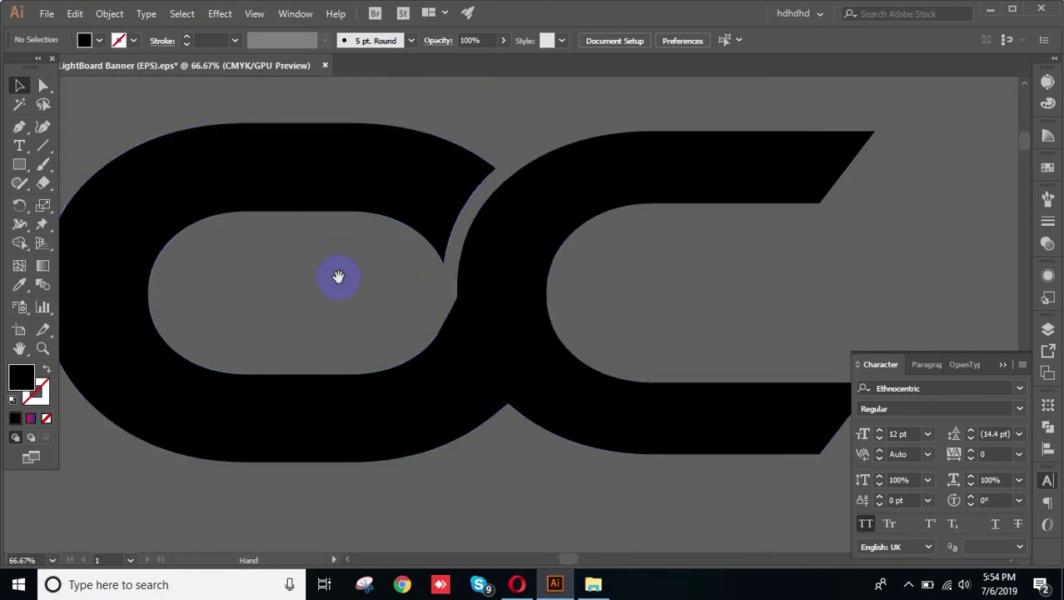
left_click_drag(670, 296, 579, 279)
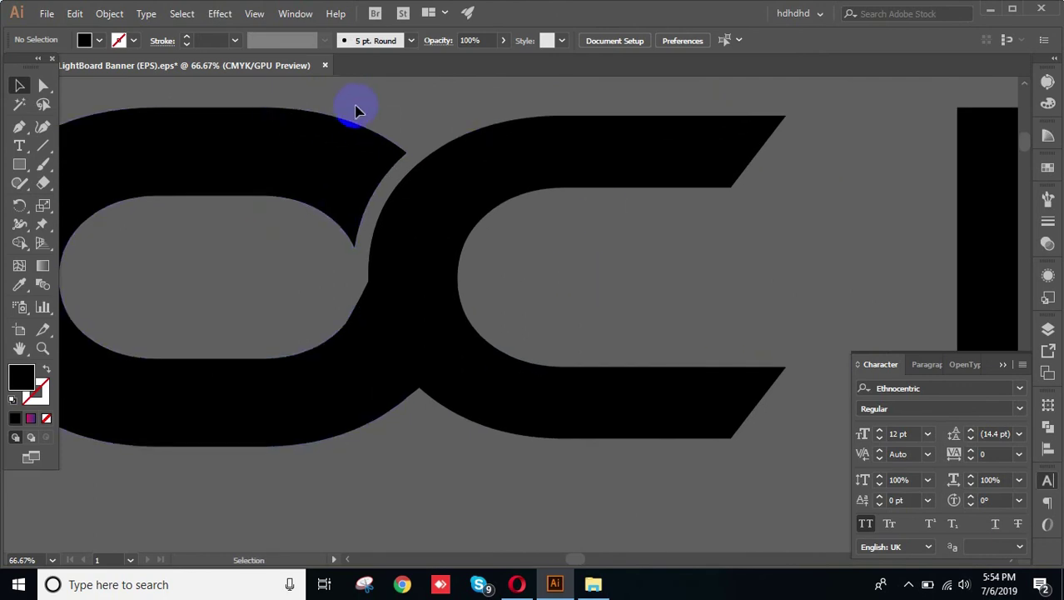
Undo the curve edits and every Pen point of the patch between the O and the C.
left_click(76, 14)
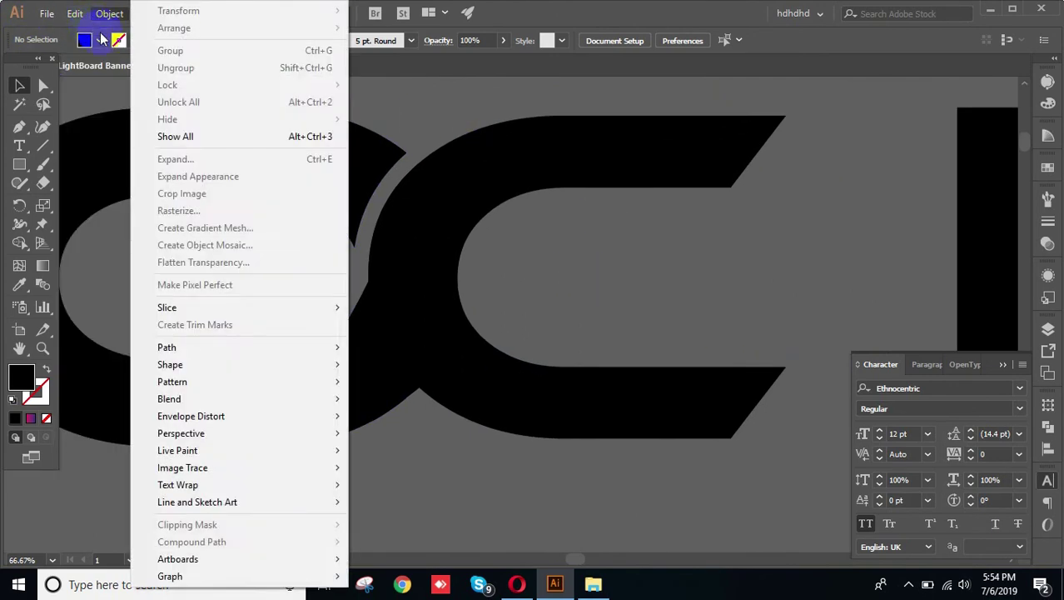
left_click(114, 33)
left_click(74, 14)
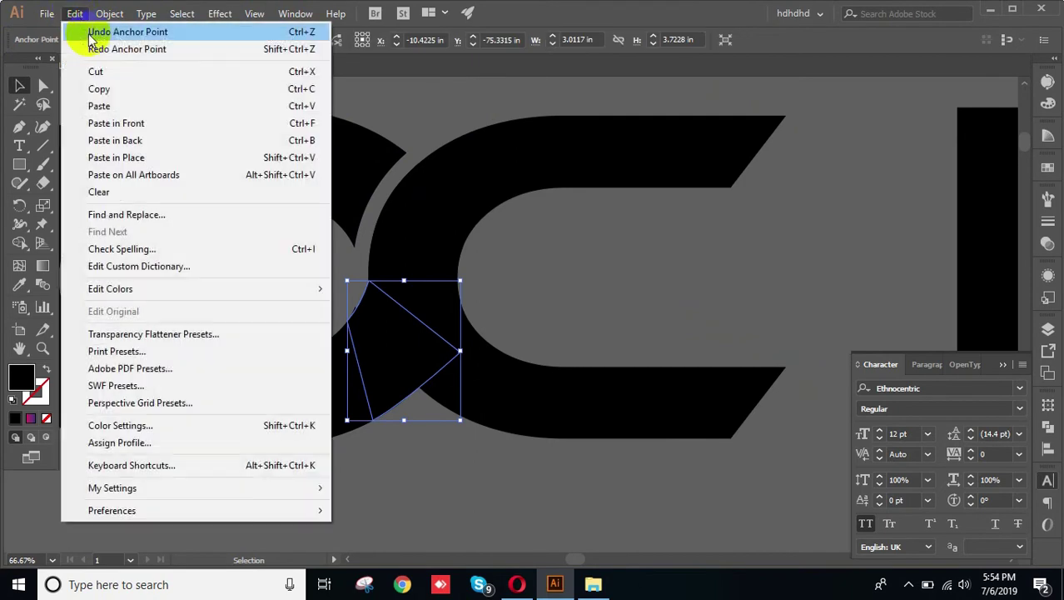
left_click(98, 33)
left_click(74, 14)
left_click(108, 33)
left_click(74, 14)
left_click(98, 33)
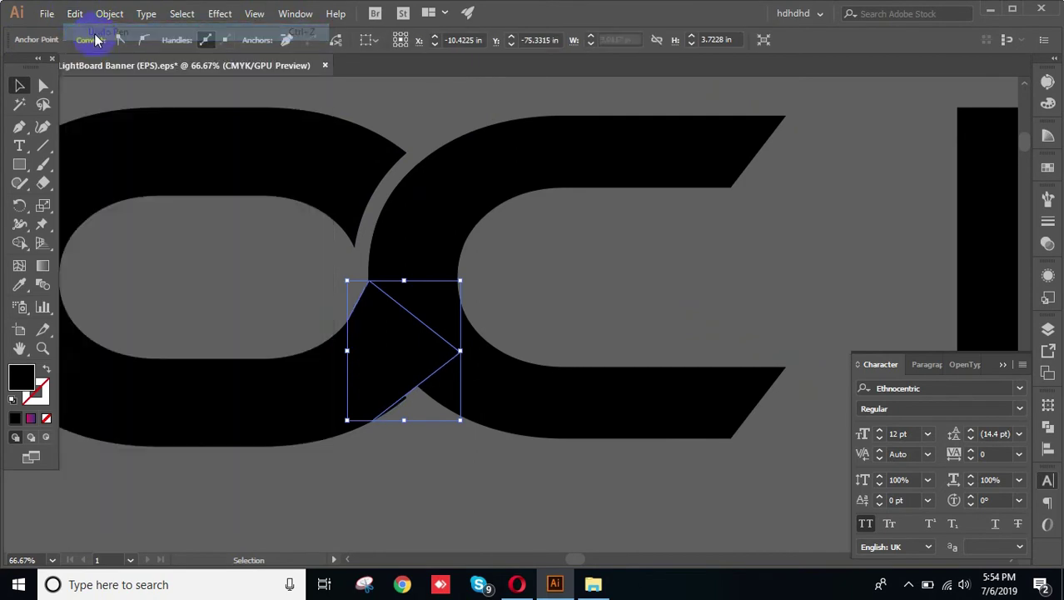
left_click(75, 14)
left_click(100, 31)
left_click(74, 14)
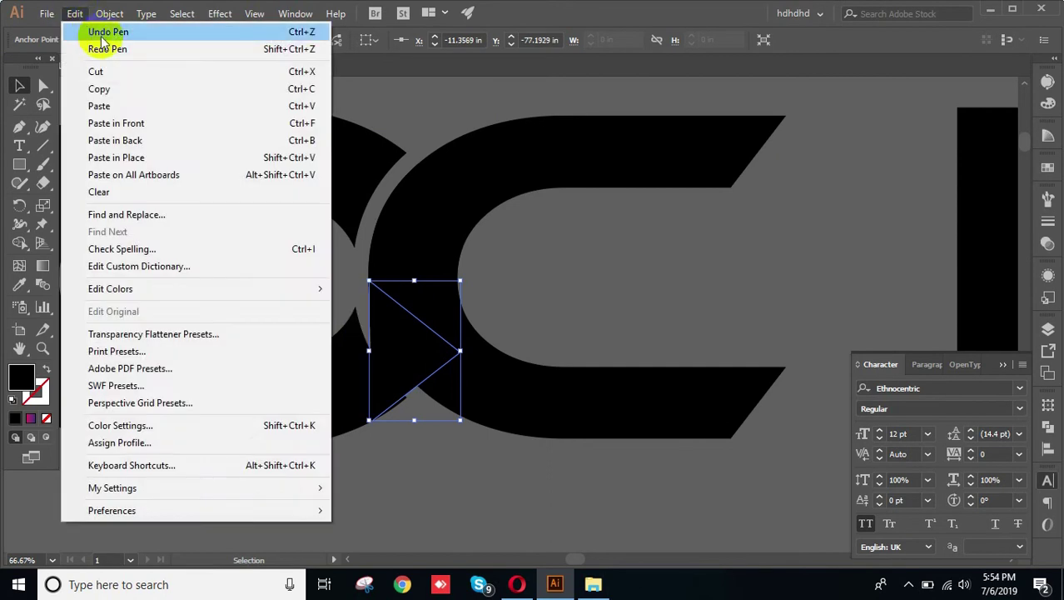
left_click(100, 31)
left_click(74, 14)
left_click(100, 32)
left_click(74, 14)
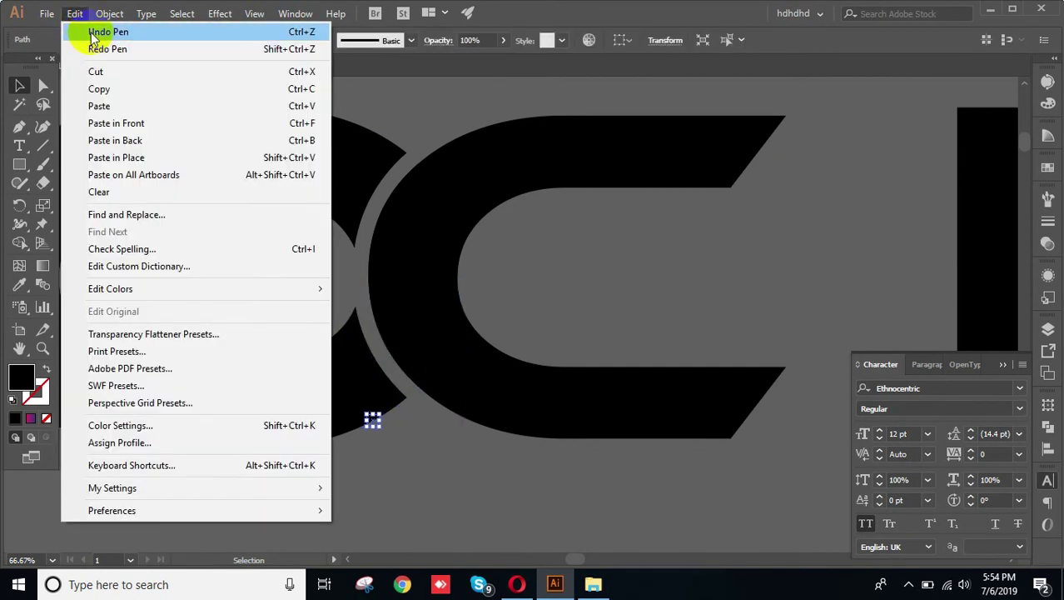
left_click(98, 32)
Undo the release of the O's compound path and the Shape Builder deletions and merges back to the white-outlined C.
left_click(74, 14)
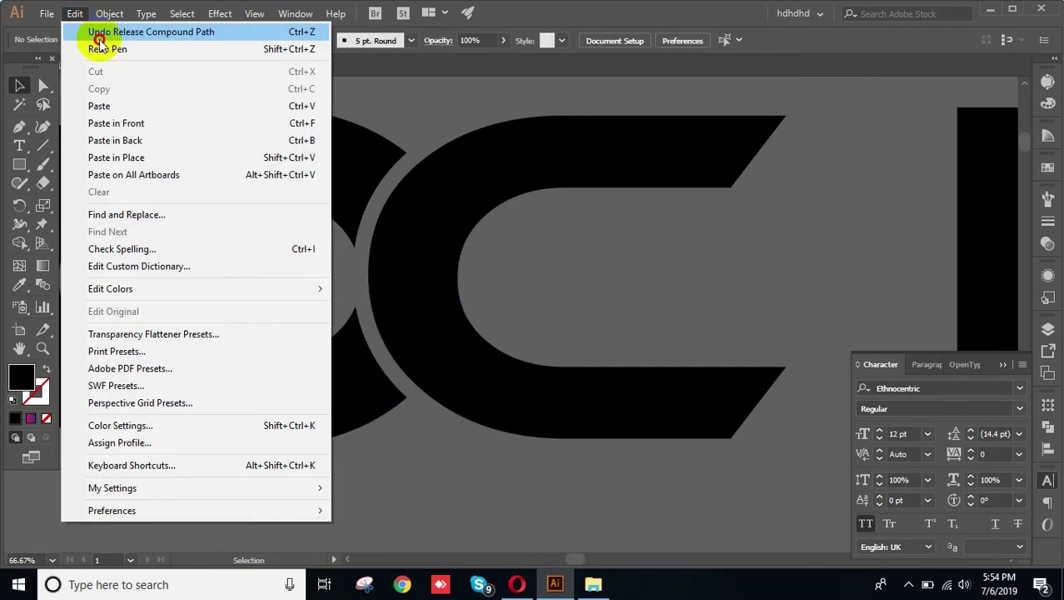
left_click(98, 31)
left_click(75, 14)
left_click(98, 31)
left_click(74, 14)
left_click(88, 32)
left_click(75, 14)
left_click(98, 31)
left_click(75, 14)
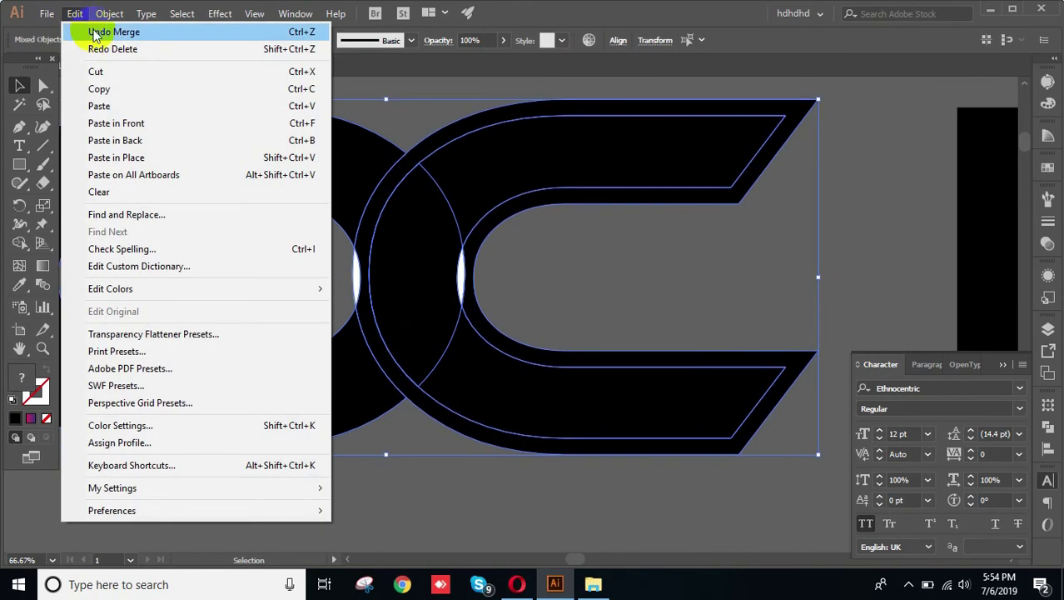
left_click(106, 36)
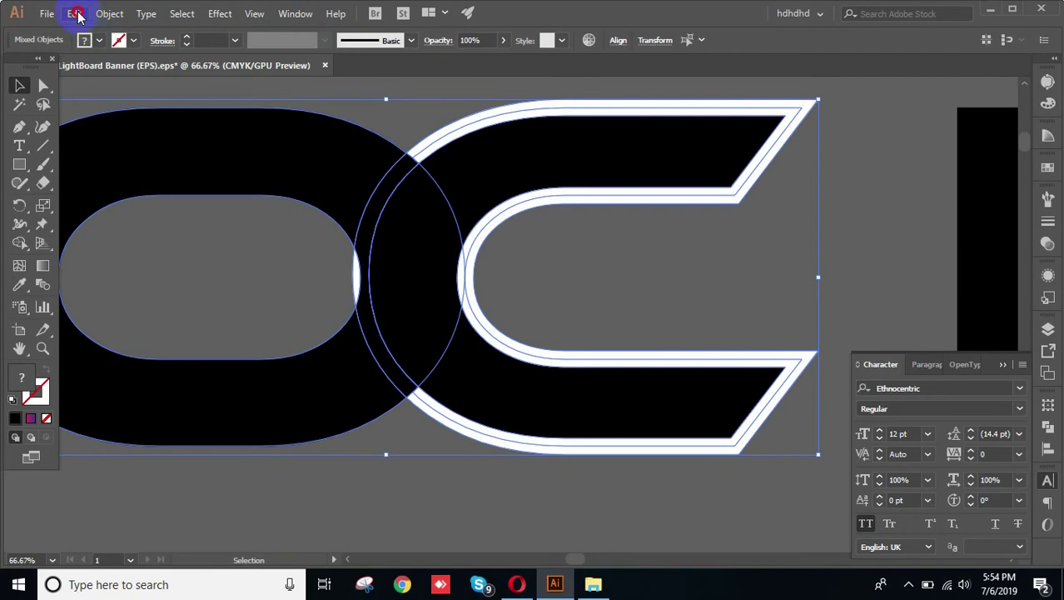
left_click(75, 14)
left_click(103, 33)
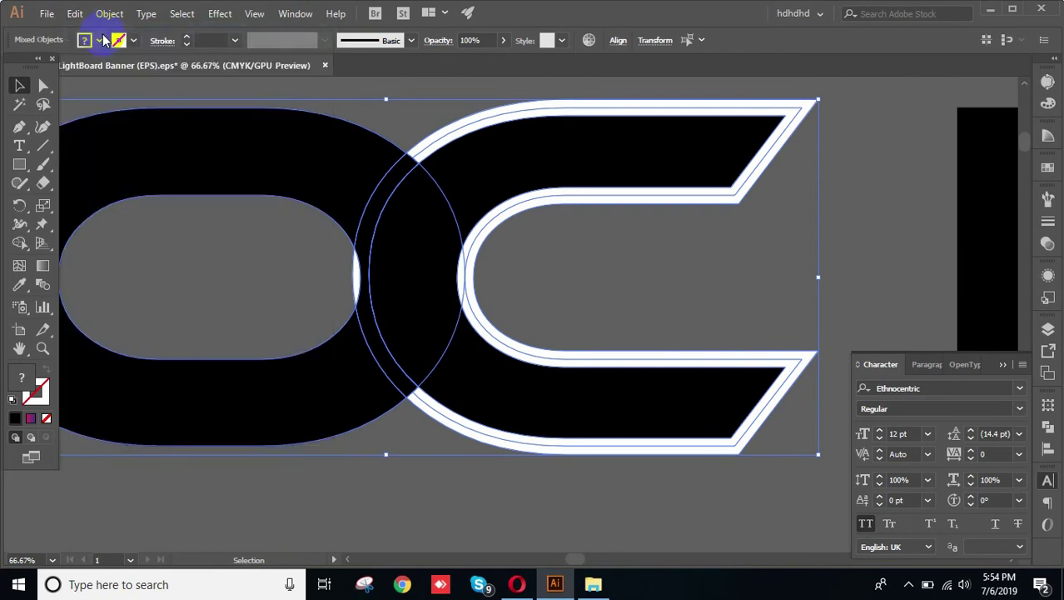
left_click(293, 266)
left_click(243, 175)
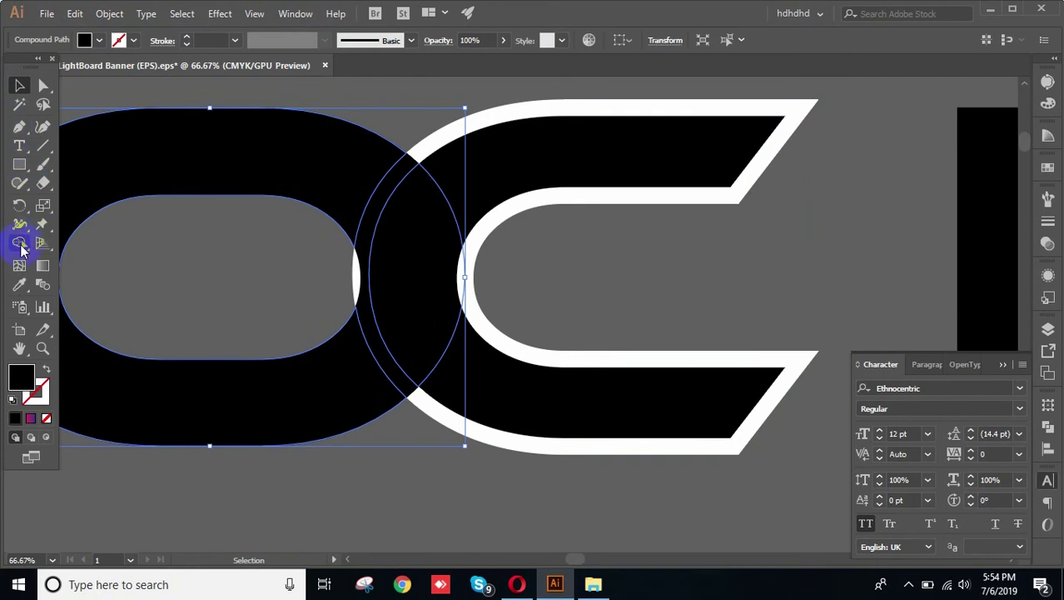
left_click(20, 284)
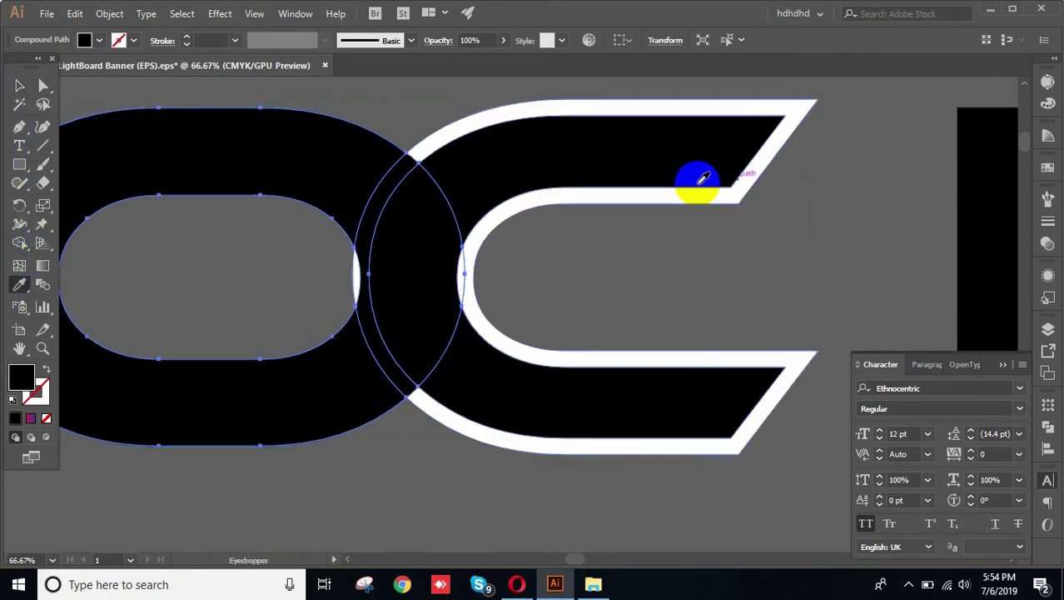
left_click(19, 84)
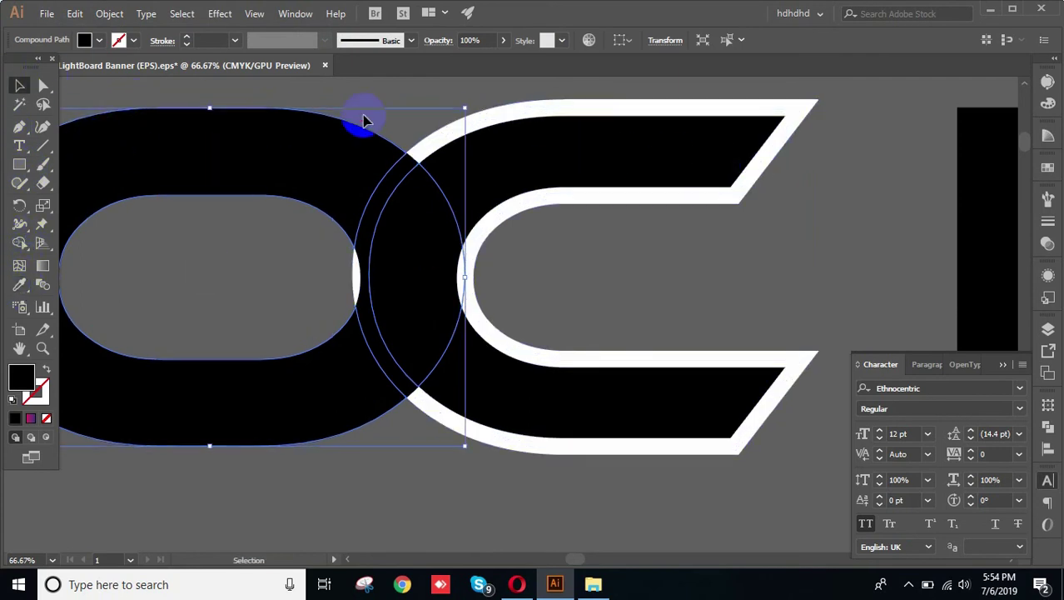
left_click(363, 119)
left_click(682, 171)
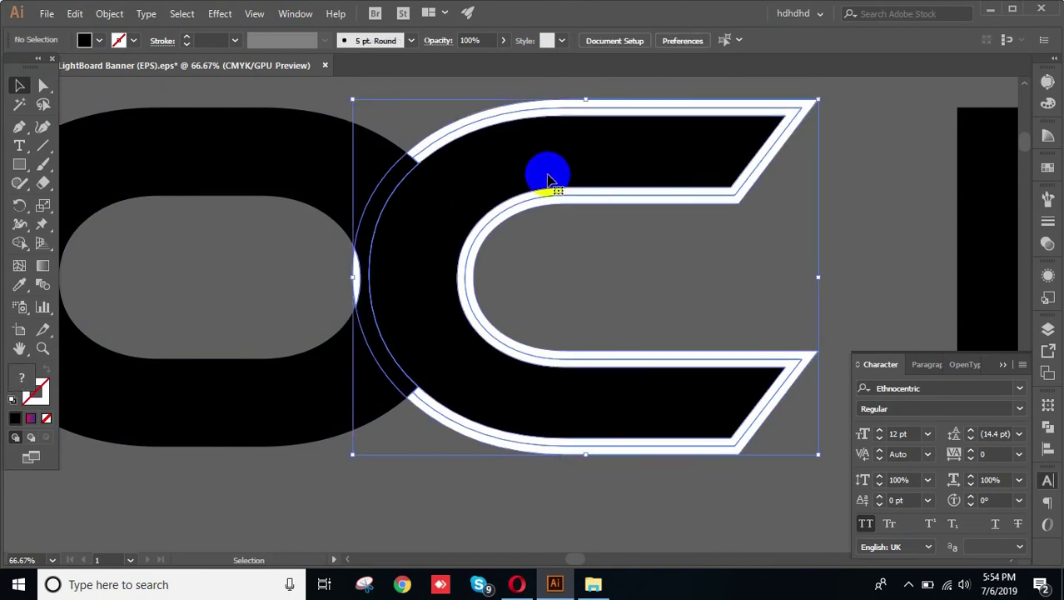
left_click(250, 161)
left_click(515, 173)
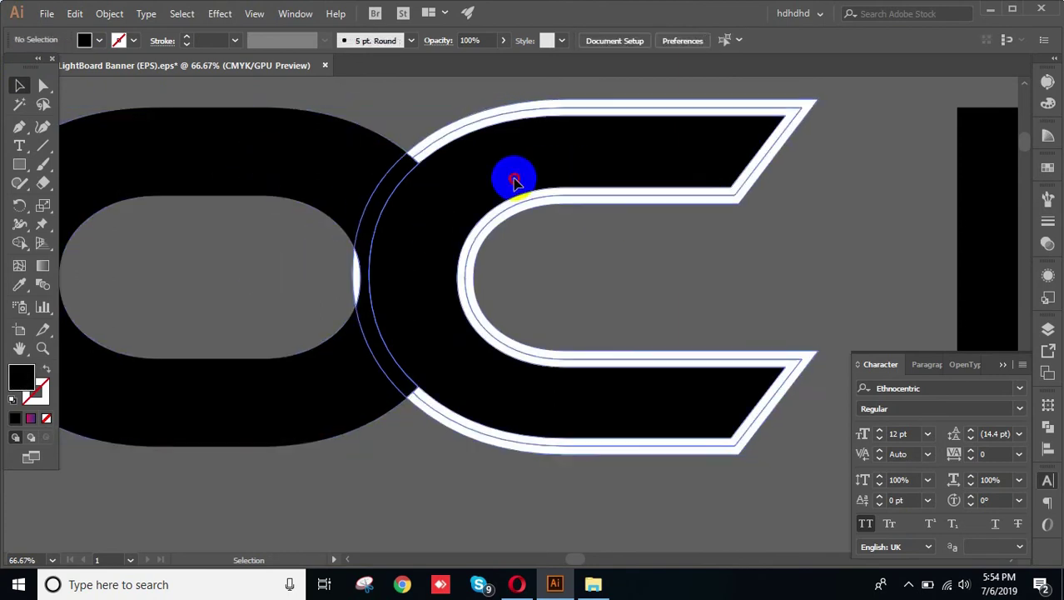
Undo the remaining Shape Builder merges and the Expand so that the C's white outline is a live stroke.
left_click(74, 14)
left_click(101, 32)
left_click(74, 14)
left_click(84, 32)
left_click(75, 13)
left_click(90, 32)
left_click(74, 13)
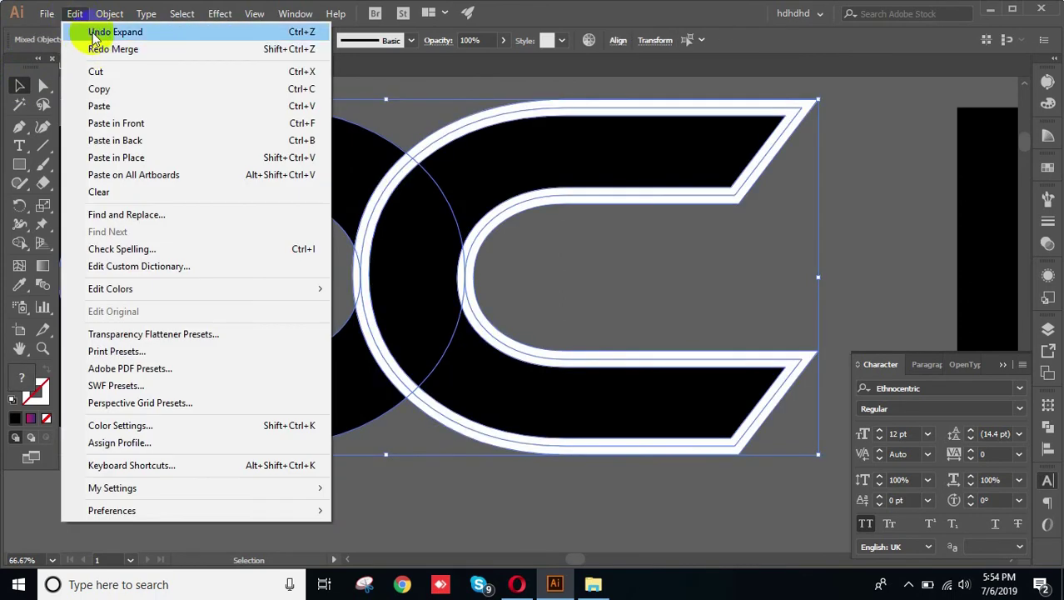
left_click(94, 33)
Select the O and the C and apply the C's white 31 pt stroke to both with the Eyedropper.
left_click(653, 290)
left_click(261, 171)
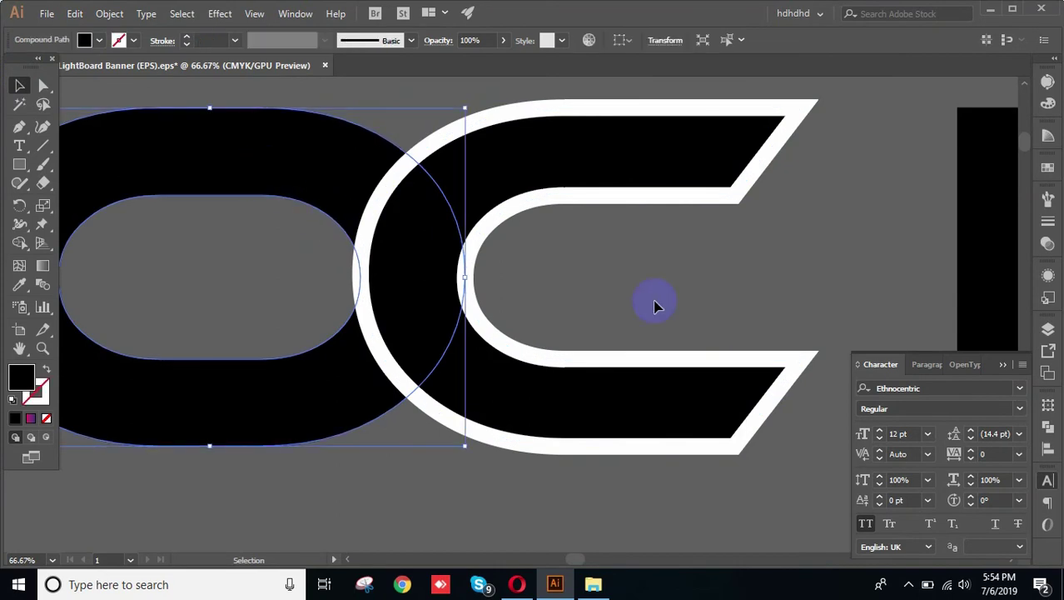
left_click(527, 190, "shift")
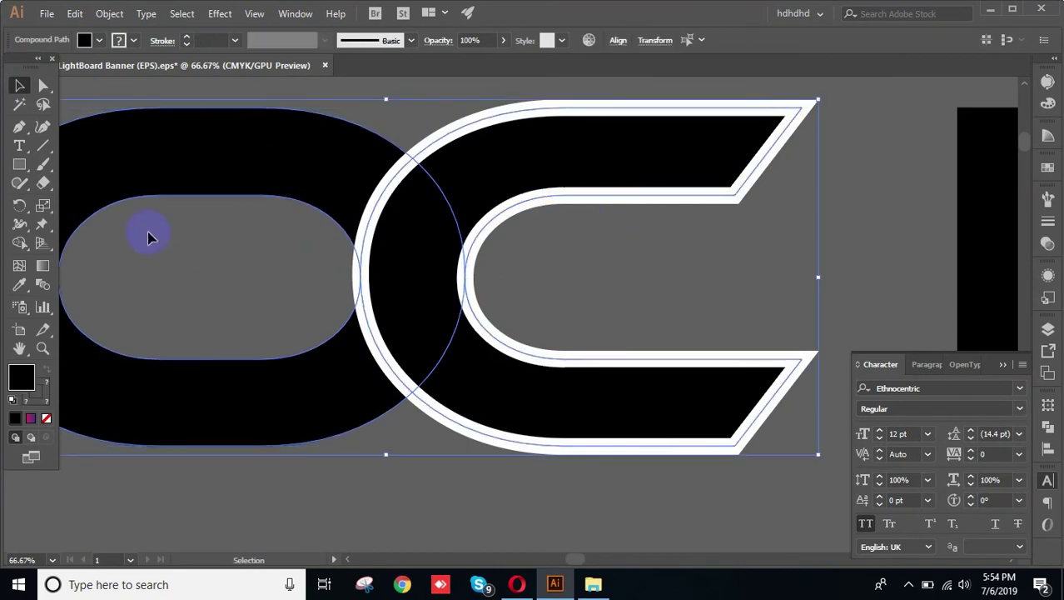
left_click(18, 284)
left_click(491, 131)
left_click(16, 84)
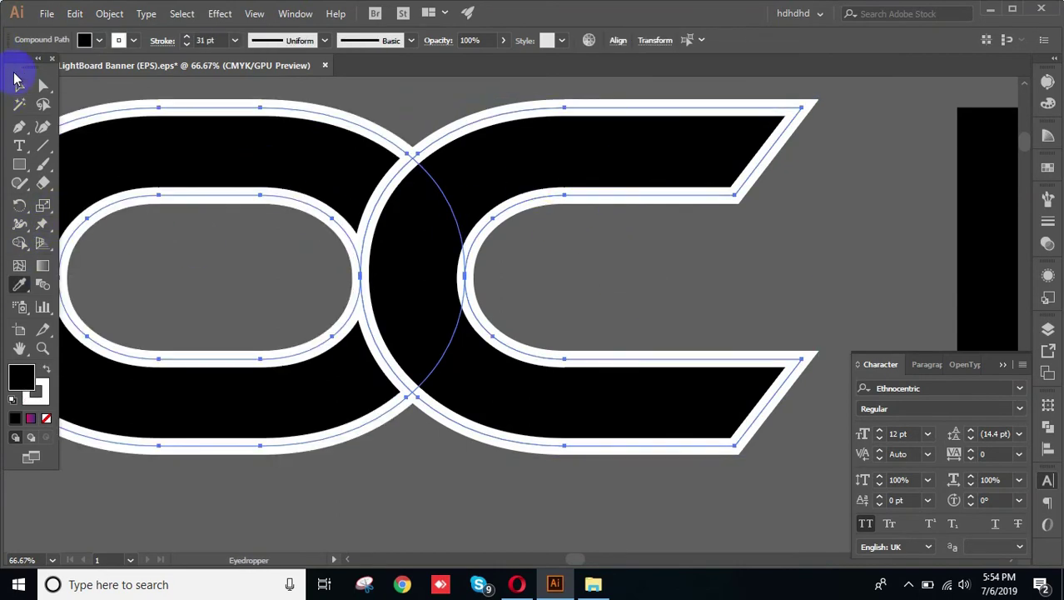
left_click(414, 98)
Switch to Outline view and examine up close where the paths of the O and the C touch.
left_click_drag(393, 199, 488, 212)
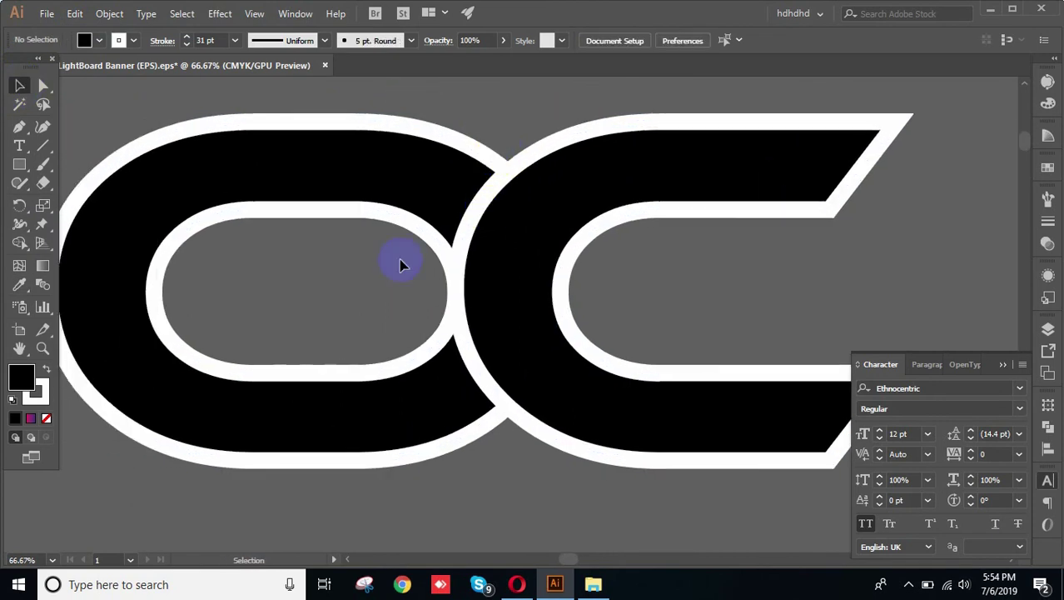
scroll(496, 300, "up", 1)
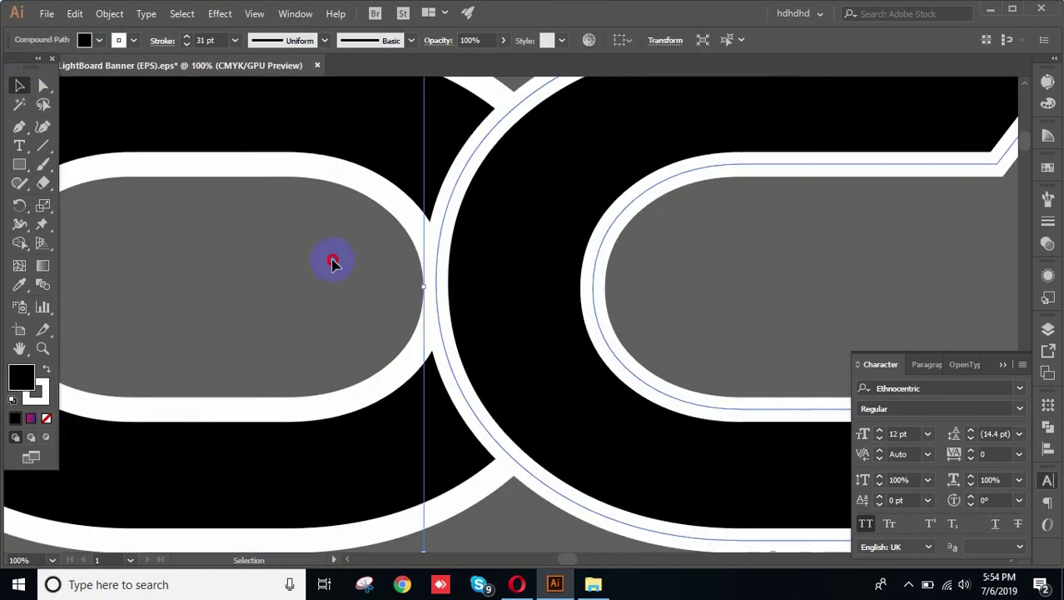
scroll(533, 311, "up", 1)
left_click(482, 247)
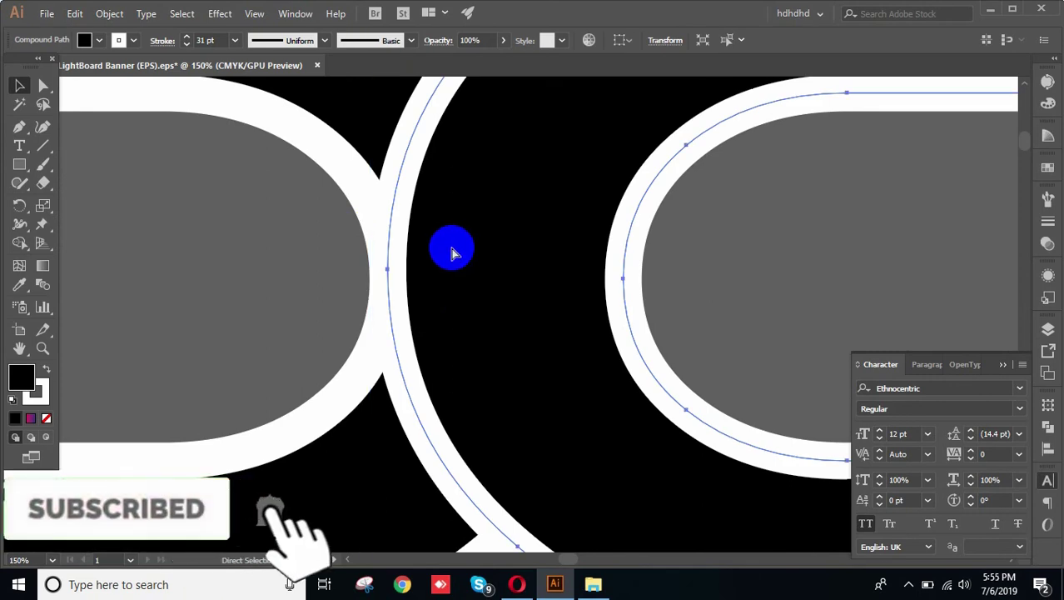
key("ctrl+y")
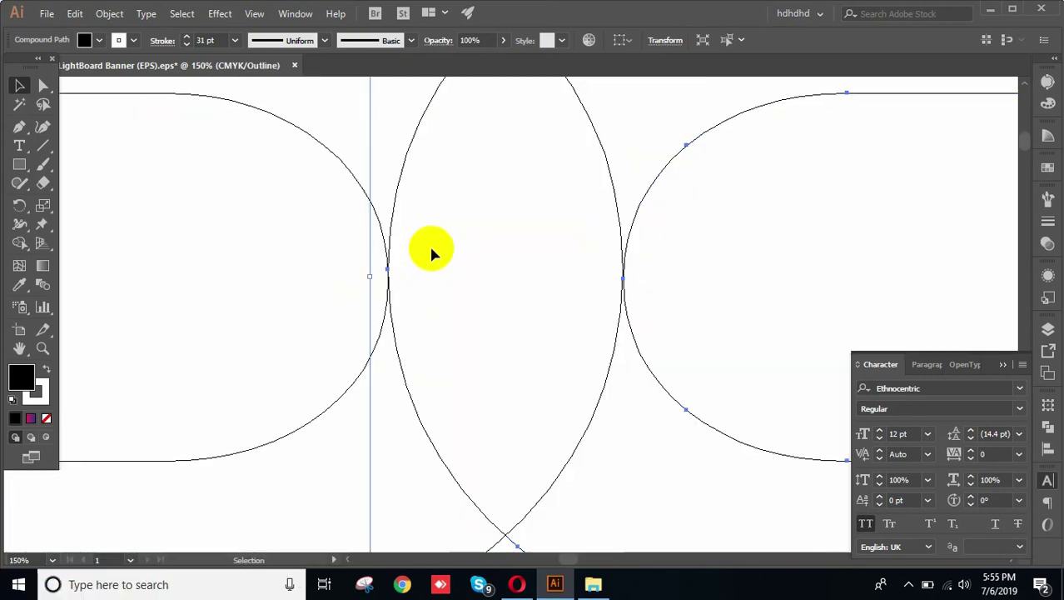
left_click(331, 252)
scroll(627, 286, "up", 3)
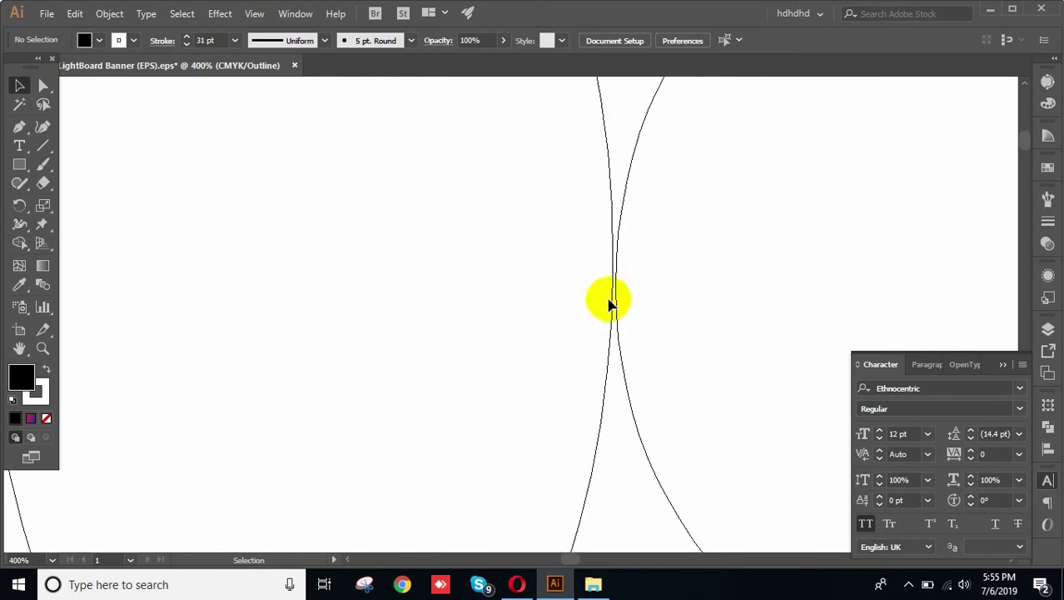
Shift the C outline slightly so its curve meets the O's inner edge, and compare the overlap in preview and outline views.
scroll(666, 308, "down", 3)
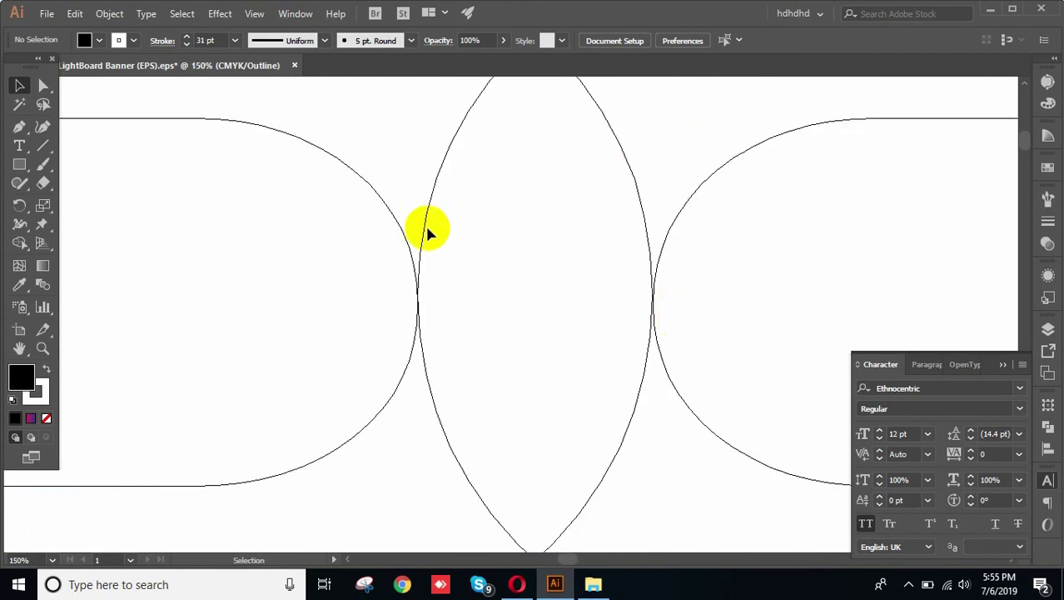
left_click(381, 200)
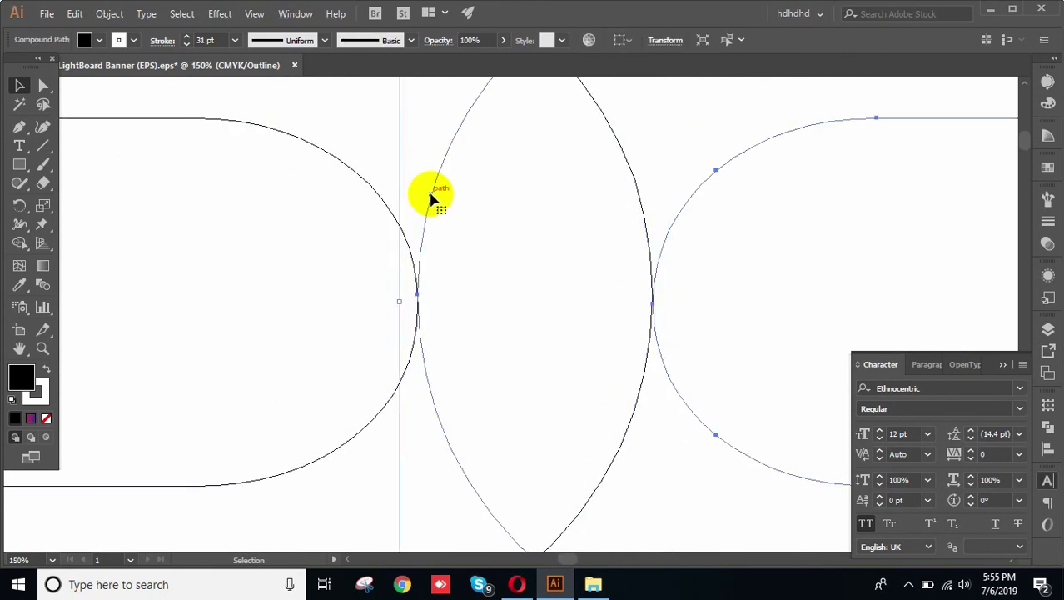
left_click_drag(427, 193, 427, 203)
scroll(470, 250, "up", 5)
scroll(474, 284, "down", 5)
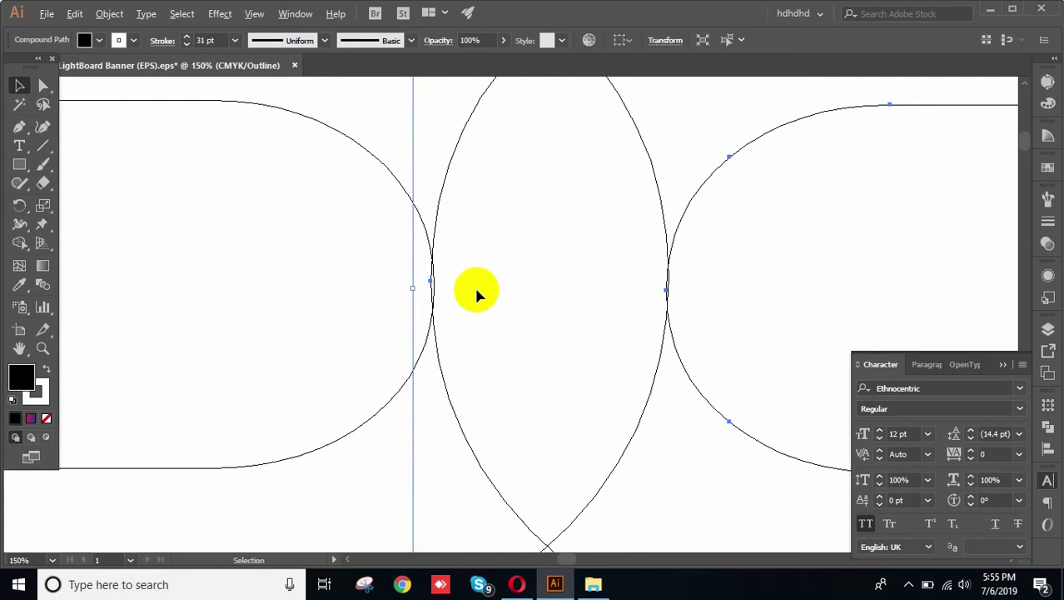
left_click(614, 302)
key("a")
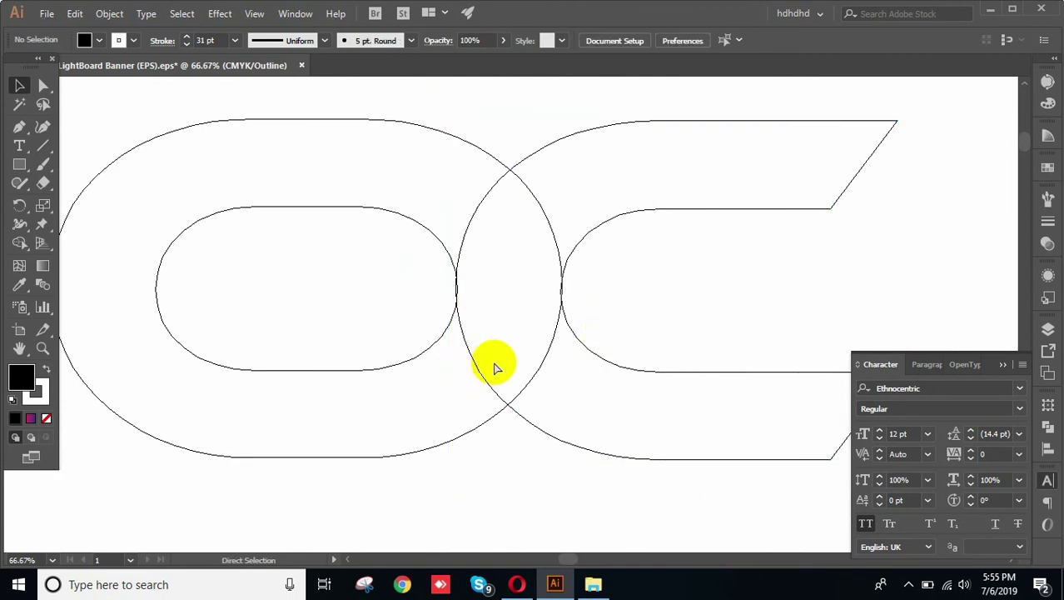
key("ctrl+y")
key("v")
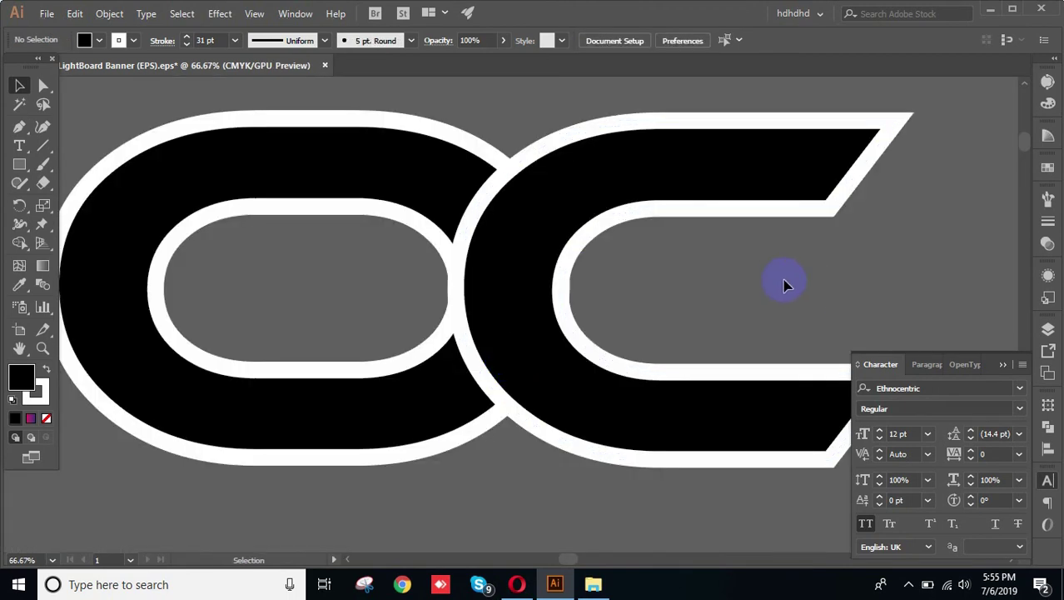
key("ctrl+y")
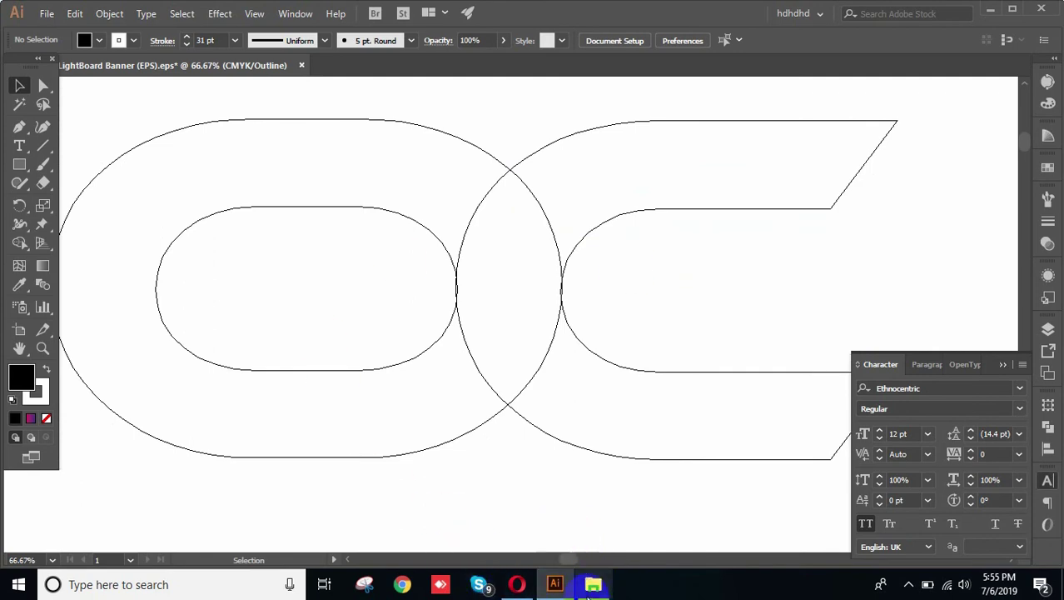
Switch to the Opera browser and search Google for "oc logo".
left_click(517, 584)
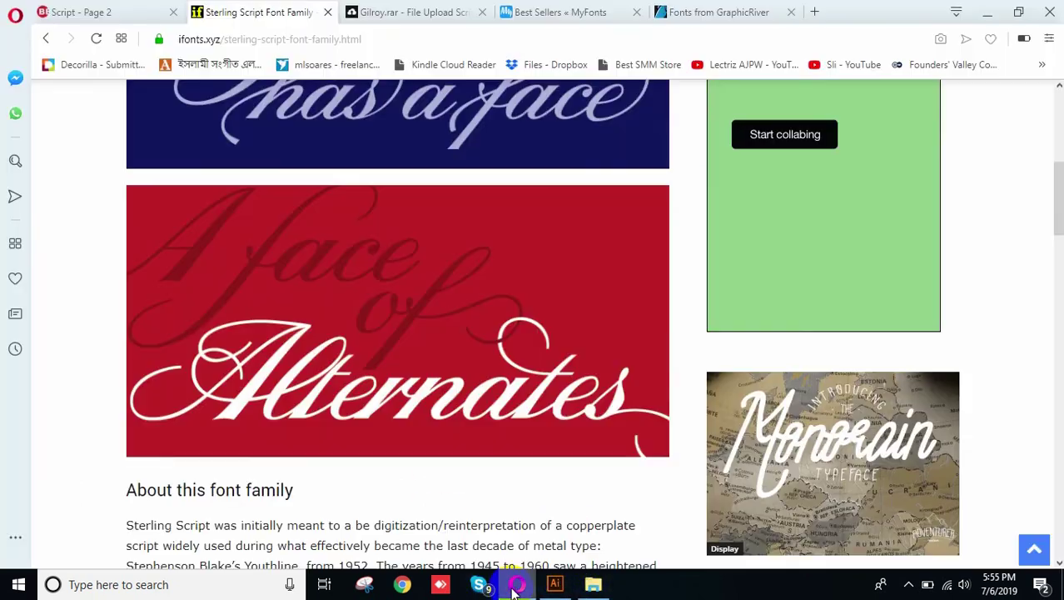
left_click(808, 13)
type("o")
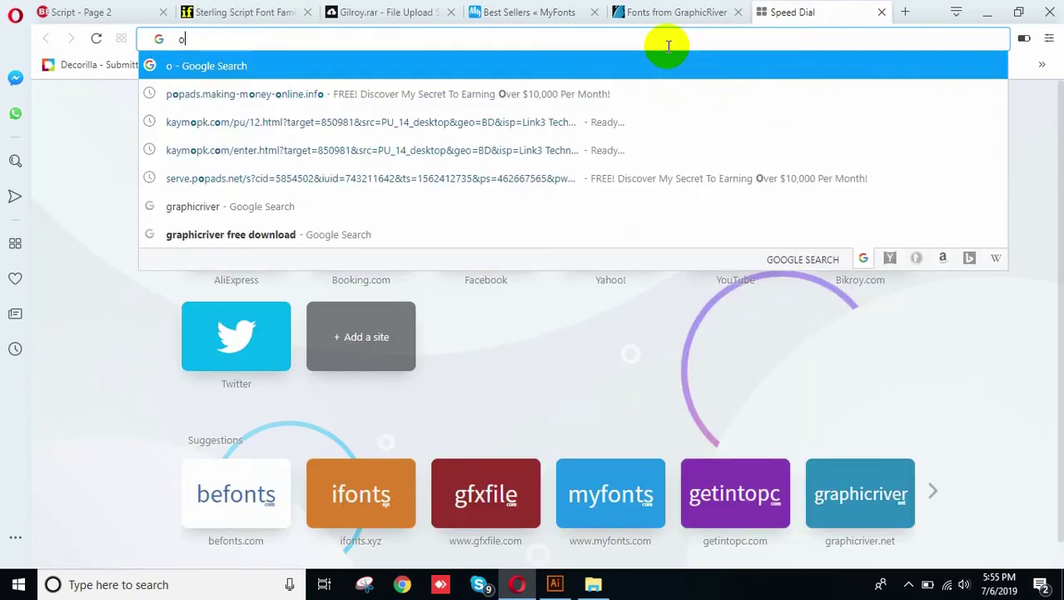
type("c logo")
key("Return")
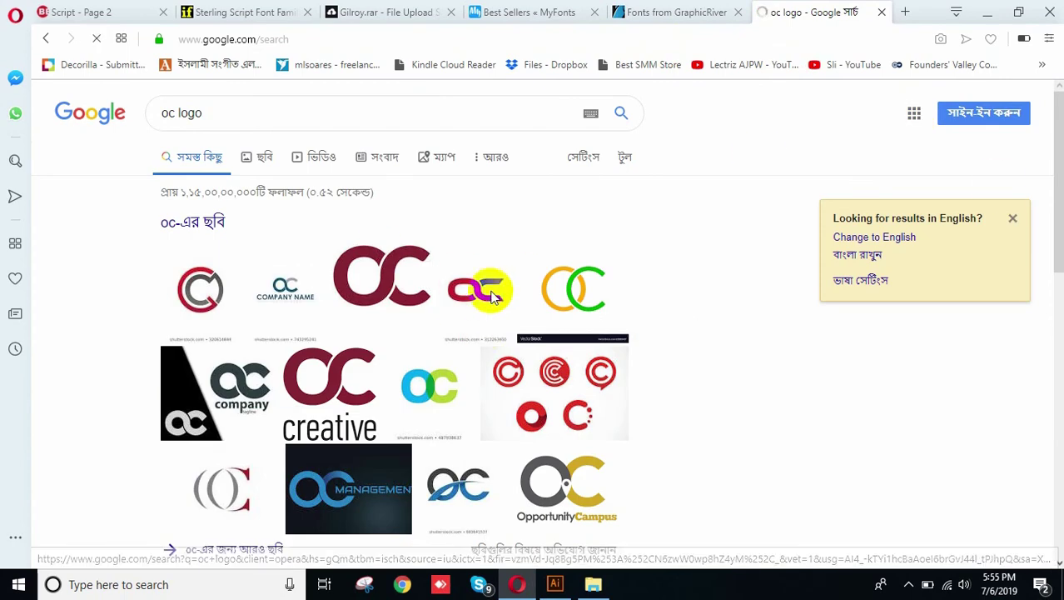
View the red and gray linked OC logo among the image results as reference, and return to Illustrator.
left_click(491, 293)
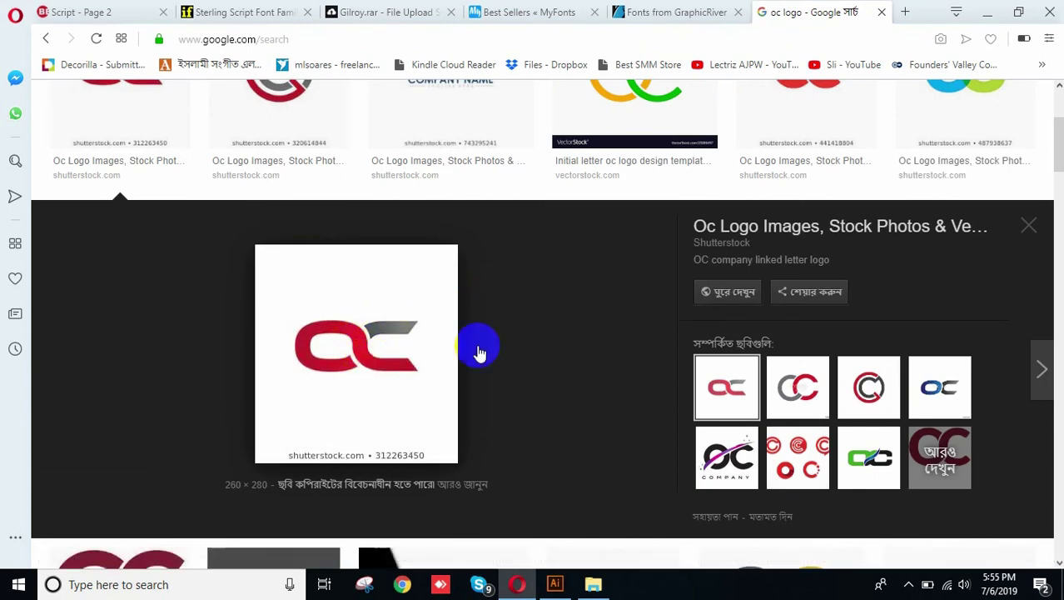
left_click(1033, 230)
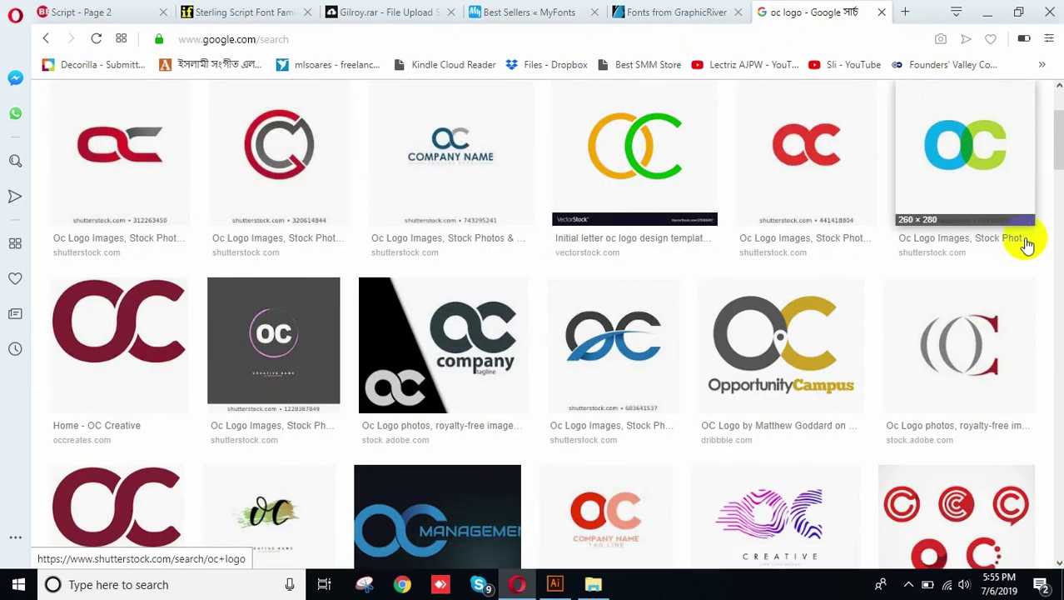
left_click(958, 11)
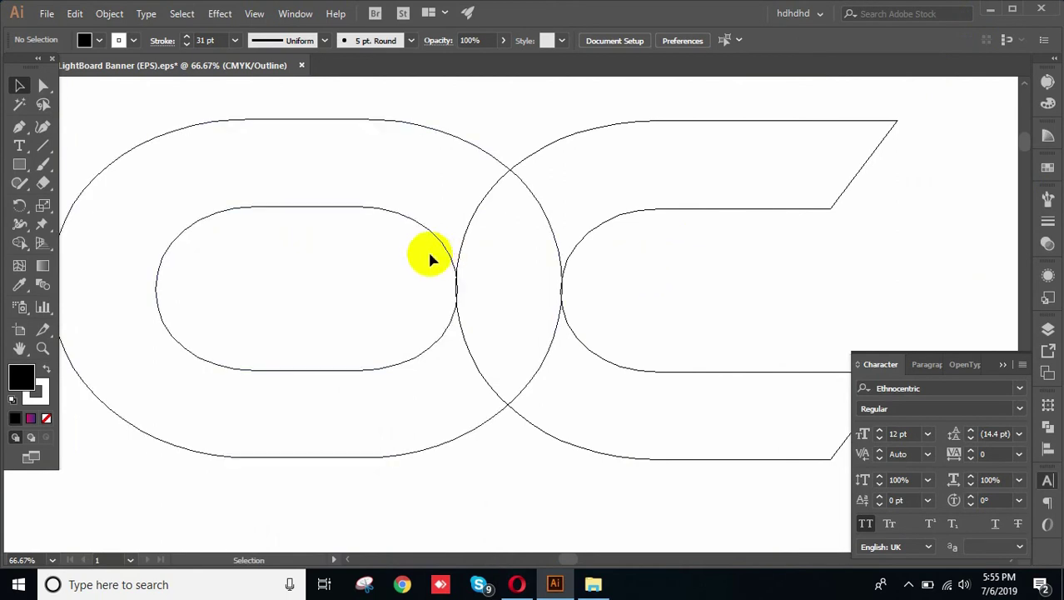
Show the artwork in preview and expand the fill and stroke of the overlapping O and C.
key("a")
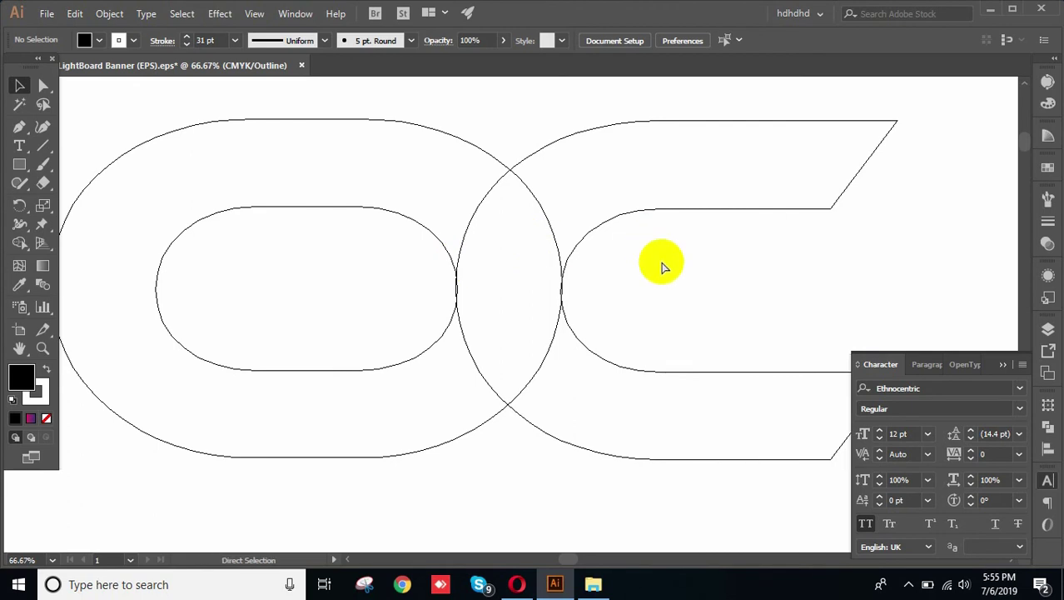
key("ctrl+y")
left_click(744, 369)
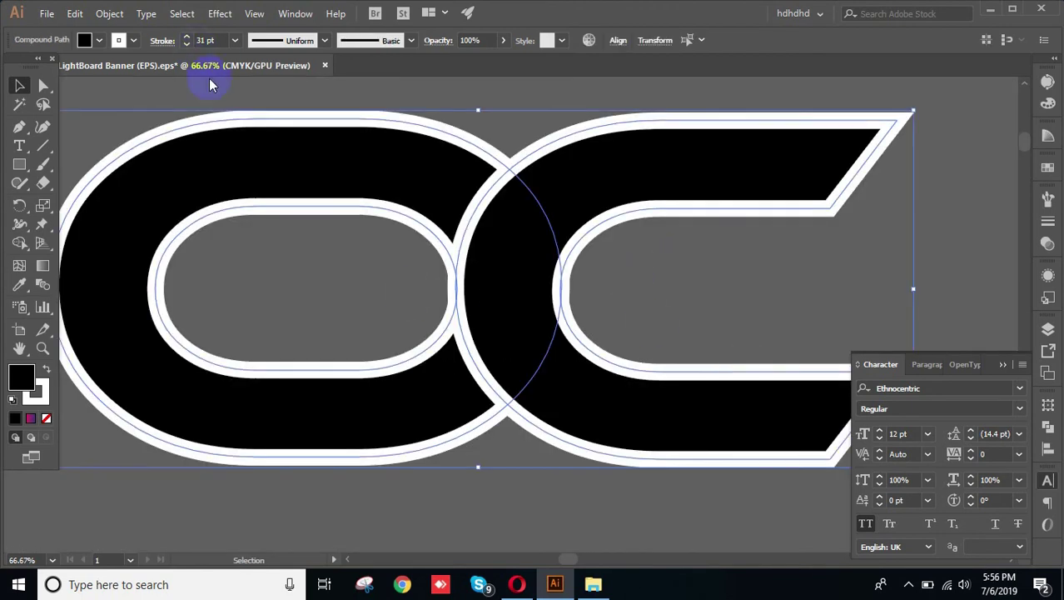
left_click(110, 14)
left_click(167, 160)
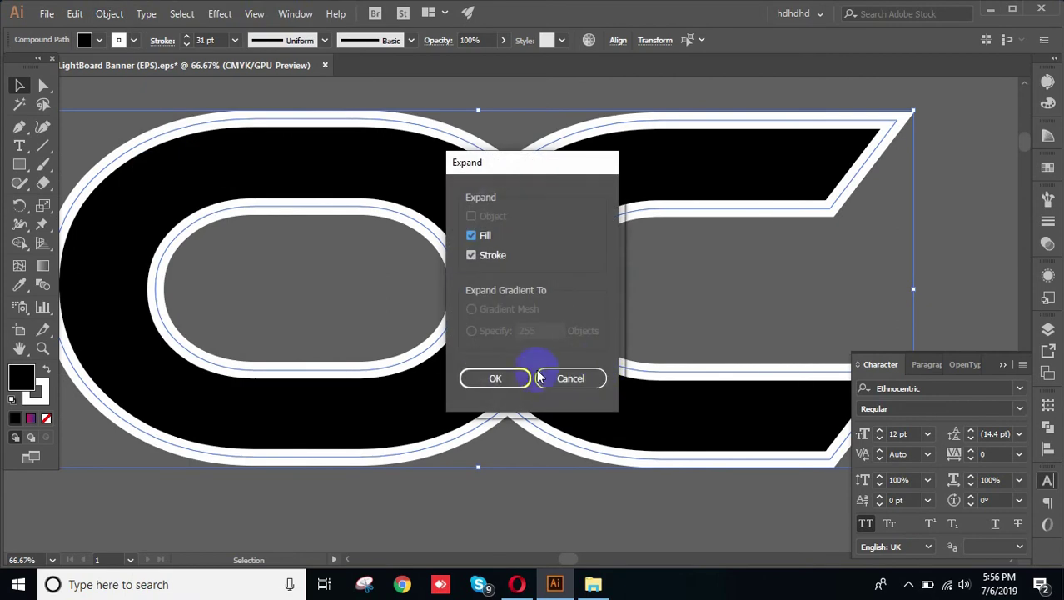
left_click(493, 376)
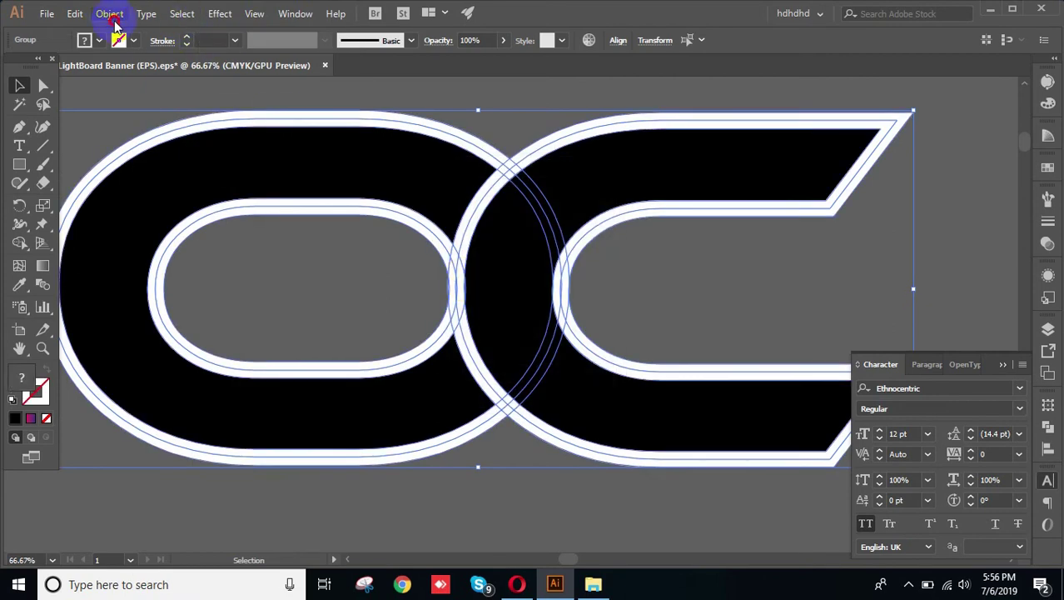
left_click(110, 14)
left_click(442, 223)
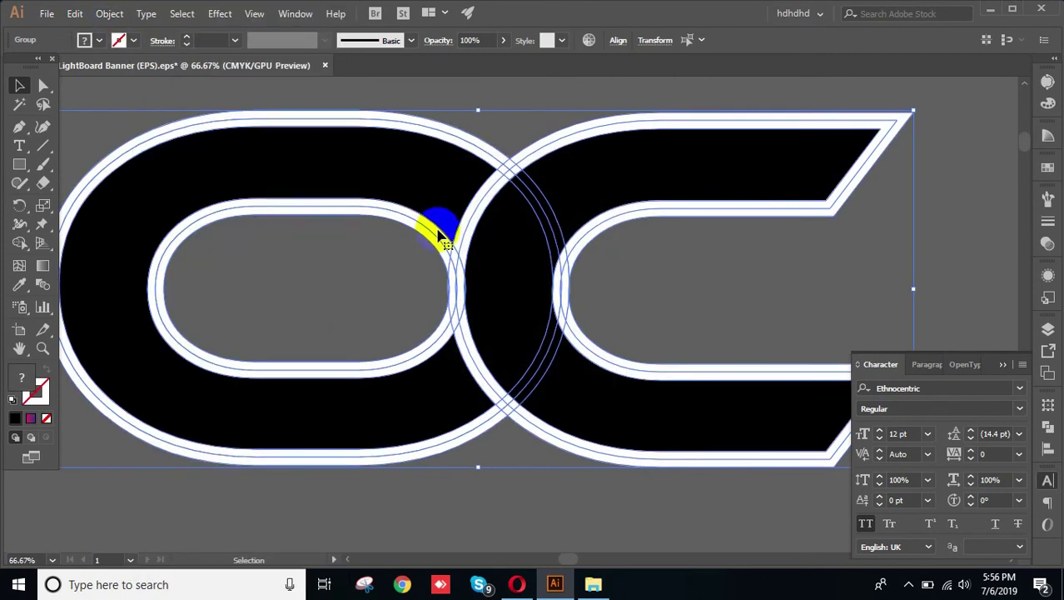
left_click(340, 298)
left_click(694, 330)
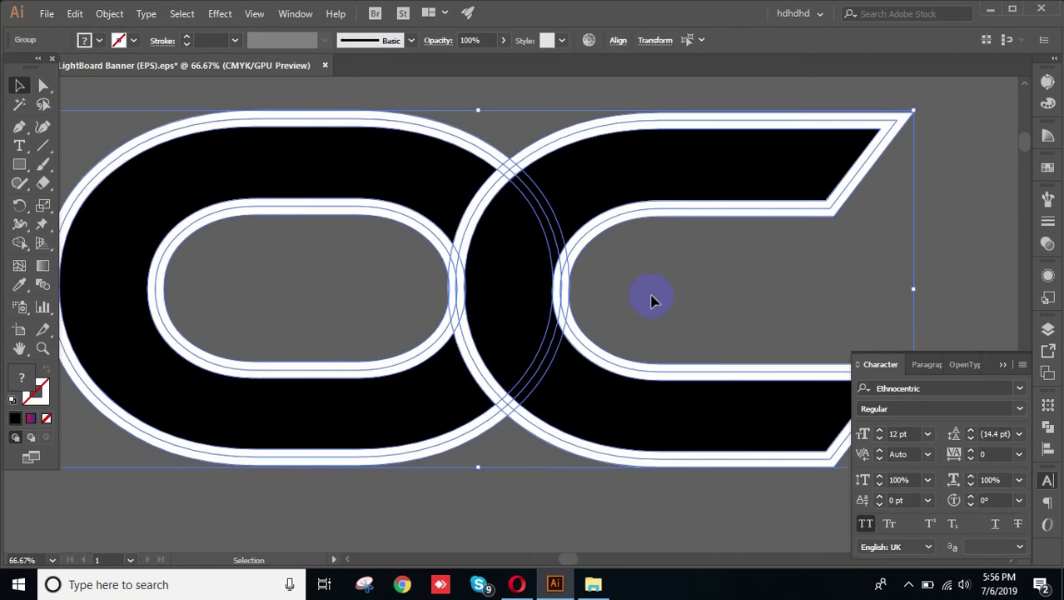
Merge the black areas of the O, the overlap and the C's upper arm into one shape with Shape Builder.
left_click(19, 242)
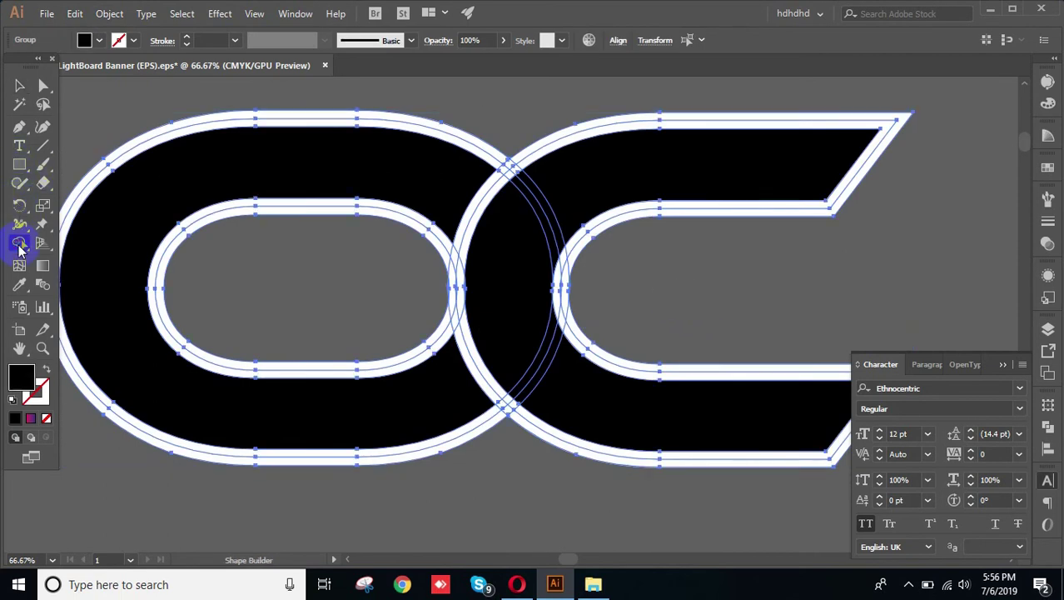
scroll(506, 171, "up", 1, "alt")
scroll(509, 191, "down", 1, "alt")
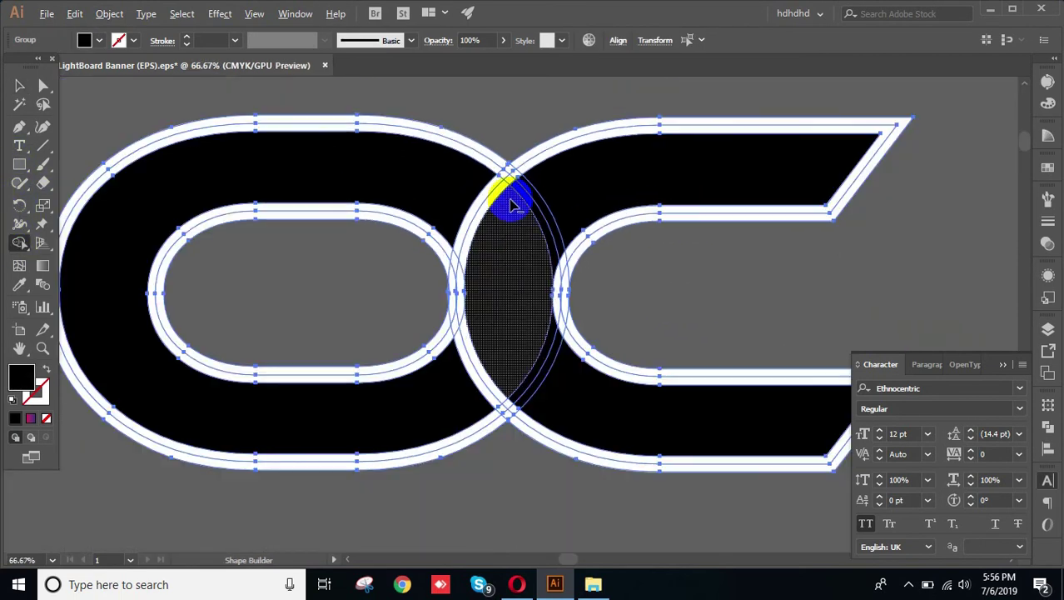
scroll(579, 363, "up", 1, "alt")
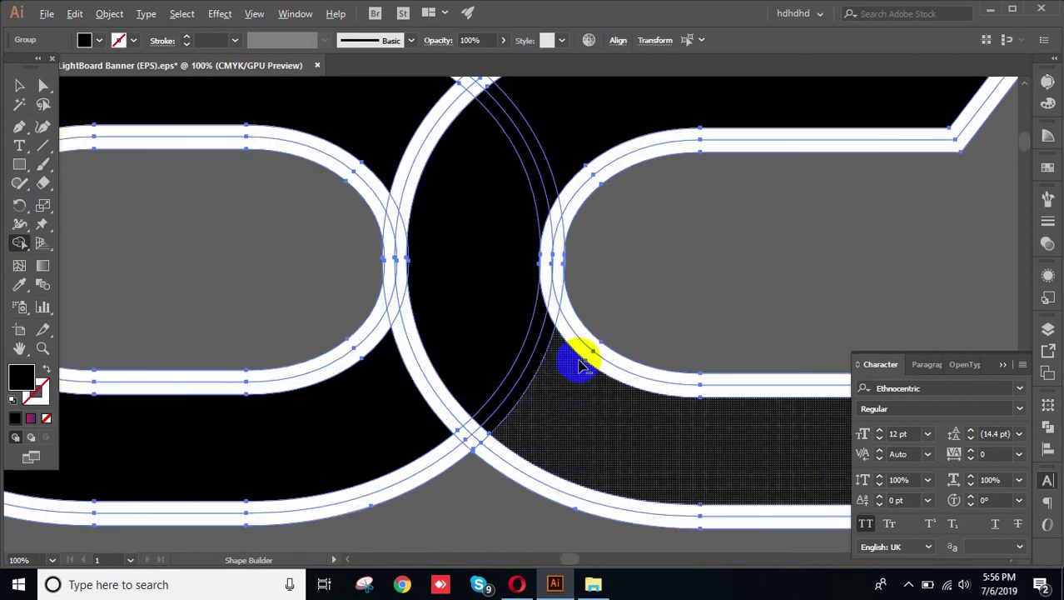
scroll(580, 364, "down", 1, "alt")
scroll(579, 377, "up", 1, "alt")
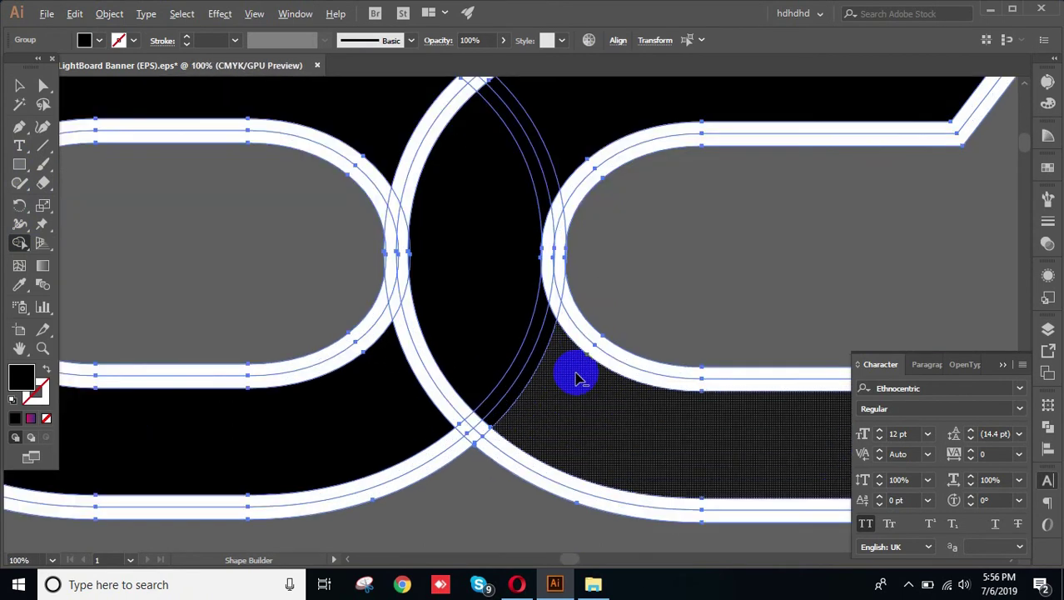
scroll(579, 378, "down", 1, "alt")
mouse_move(415, 419)
left_mouse_down()
mouse_move(487, 344)
mouse_move(537, 214)
mouse_move(569, 190)
left_mouse_up()
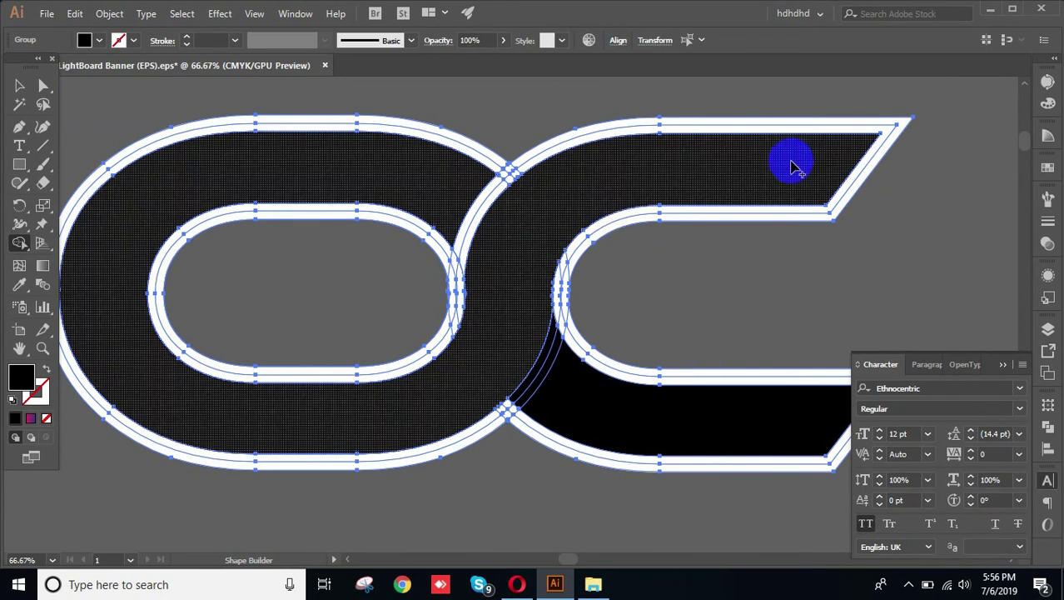
Cut the curved gap at the lower crossing of O and C by removing its strips, and merge the thin sliver into the black body.
scroll(554, 373, "up", 2)
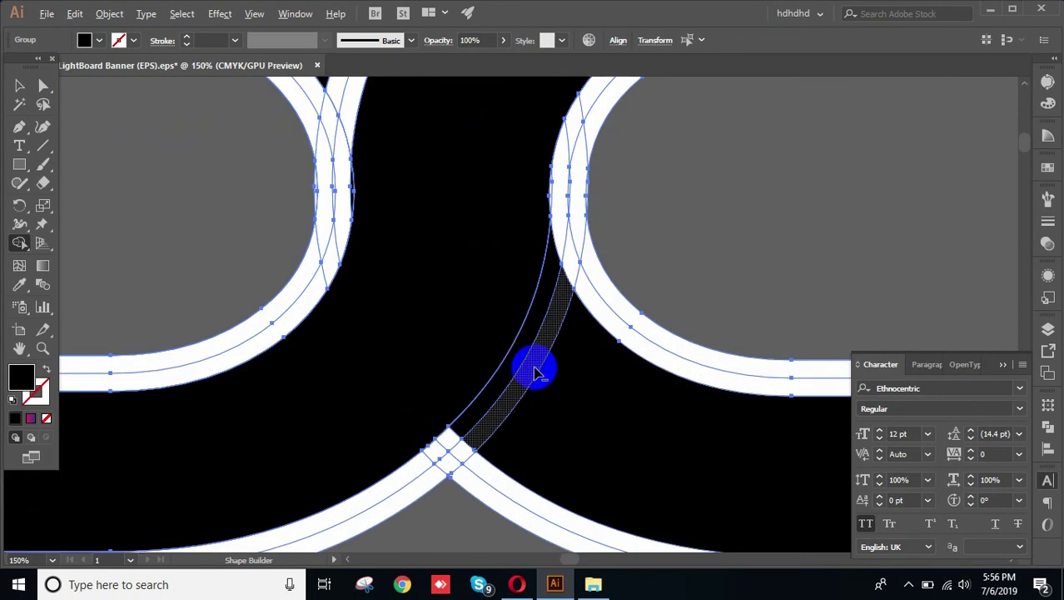
left_click_drag(558, 301, 580, 233)
left_click_drag(546, 276, 578, 220)
scroll(587, 196, "up", 4)
left_click_drag(509, 200, 568, 248)
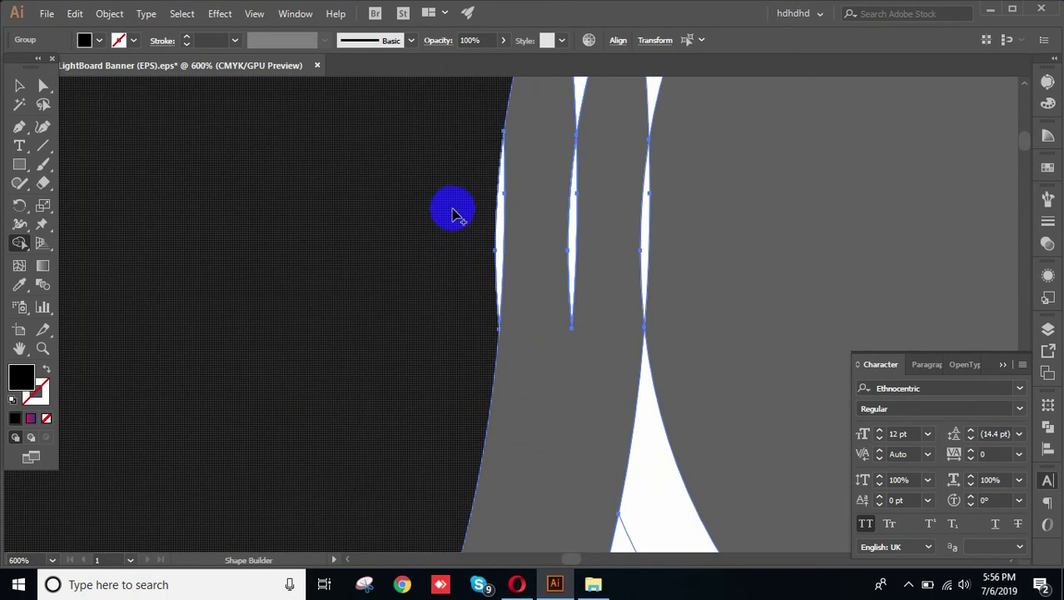
mouse_move(459, 210)
left_mouse_down()
mouse_move(494, 221)
mouse_move(500, 237)
left_mouse_up()
scroll(490, 319, "down", 3)
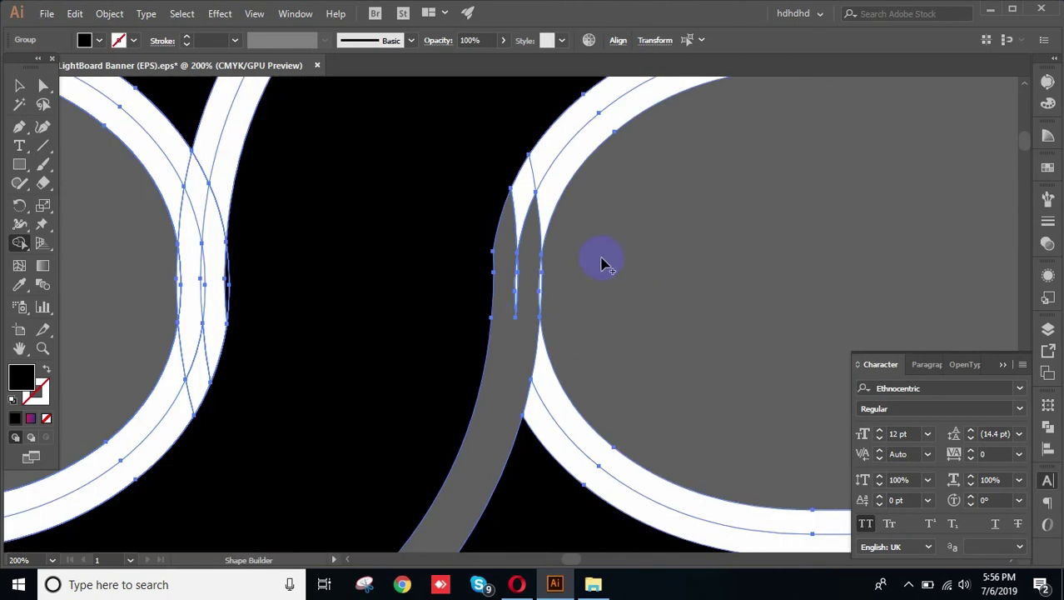
Remove the expanded outline strips around the upper crossing of the O and C with Shape Builder.
scroll(596, 250, "down", 2)
left_click_drag(594, 292, 576, 220)
mouse_move(475, 359)
left_mouse_down()
mouse_move(435, 387)
mouse_move(427, 380)
left_mouse_up()
left_click_drag(438, 245, 518, 401)
scroll(488, 263, "down", 1)
scroll(525, 258, "up", 2)
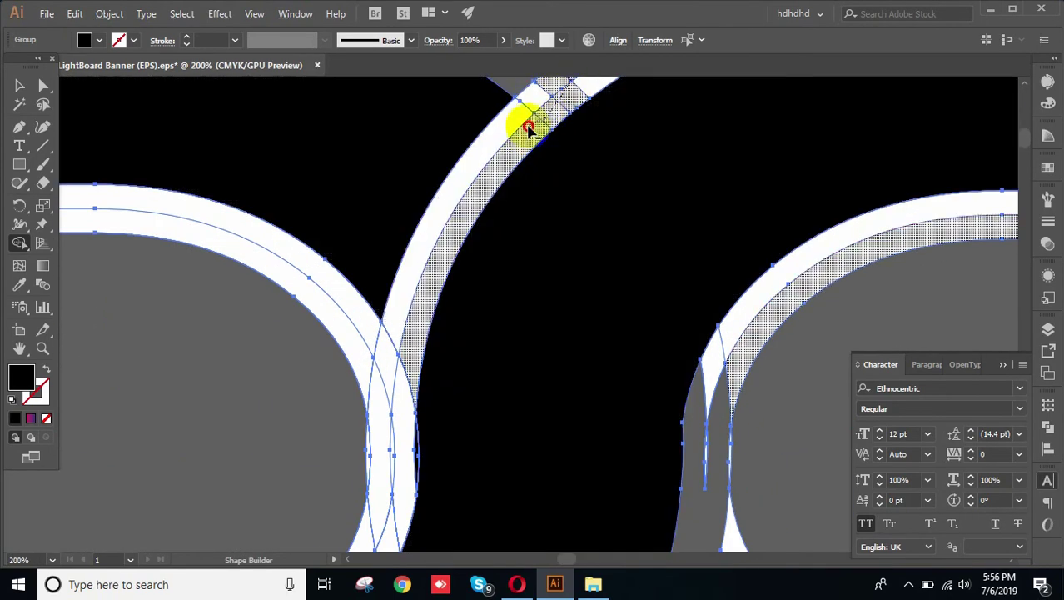
left_click_drag(521, 125, 519, 127)
left_click(540, 96, "alt")
Remove the outline pieces and thin slivers where the C's curve meets the O's inner edge, clearing the O's remaining white outlines.
left_click_drag(400, 325, 376, 435)
left_click_drag(408, 360, 392, 423)
scroll(451, 353, "up", 2)
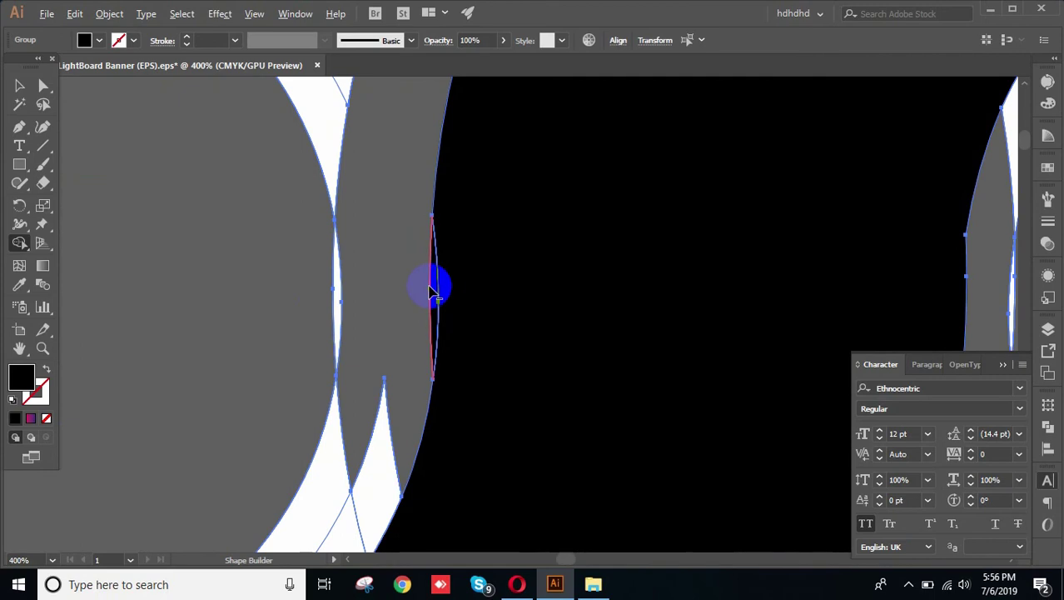
left_click(432, 287, "alt")
mouse_move(432, 285)
left_mouse_down()
mouse_move(437, 295)
mouse_move(410, 335)
left_mouse_up()
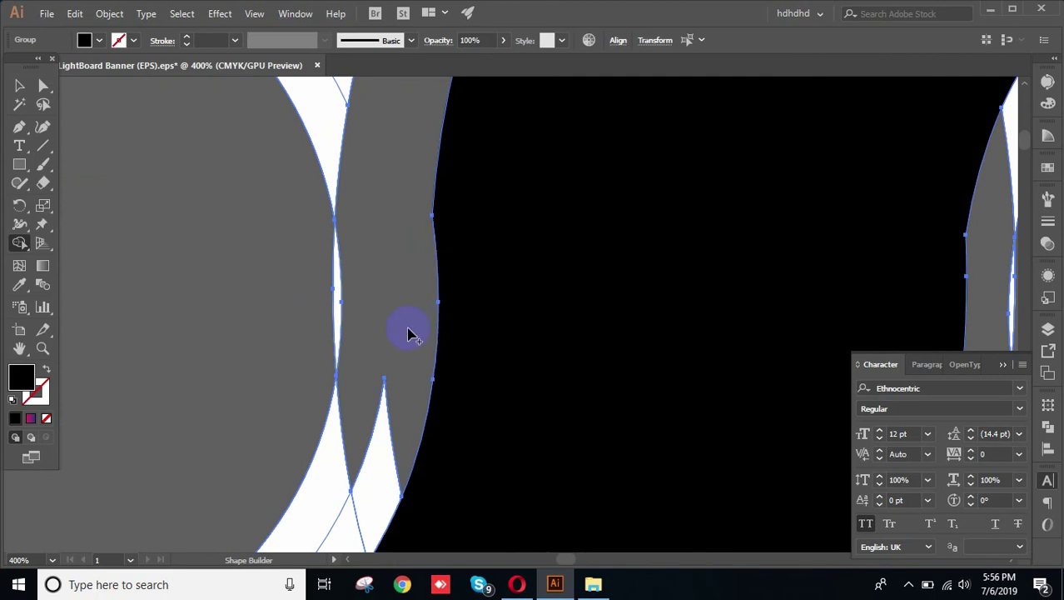
scroll(325, 301, "down", 2)
mouse_move(304, 317)
left_mouse_down()
mouse_move(344, 350)
mouse_move(348, 330)
left_mouse_up()
left_click_drag(609, 236, 496, 307)
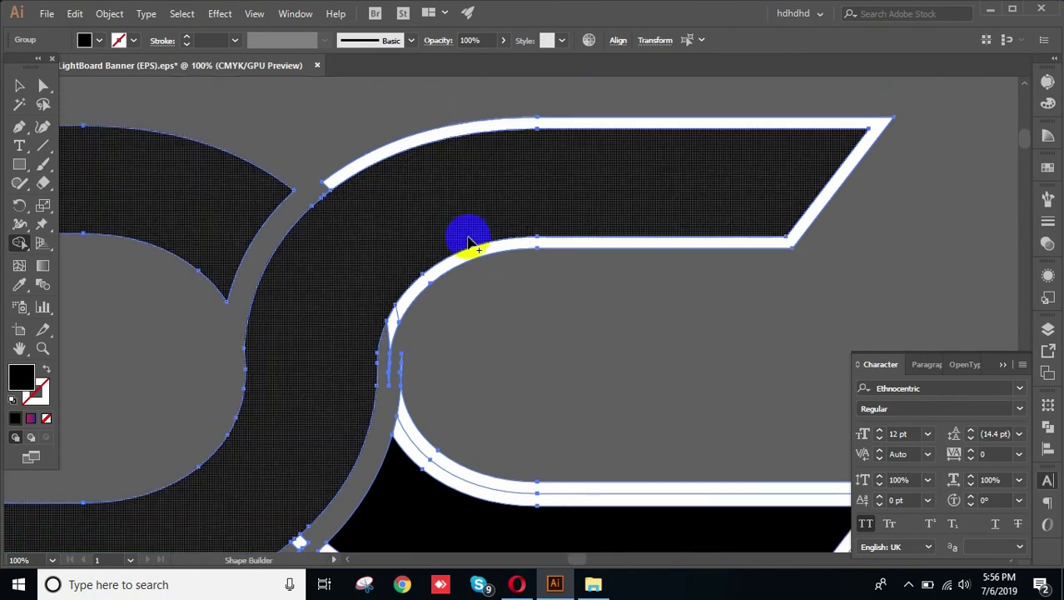
Remove the remaining white outline pieces around the C's upper and lower arms and at the crossings, and deselect the artwork.
left_click(399, 149, "alt")
left_click_drag(415, 322, 386, 331)
mouse_move(436, 390)
left_mouse_down()
mouse_move(472, 302)
mouse_move(462, 296)
mouse_move(447, 329)
left_mouse_up()
left_click_drag(477, 382, 333, 423)
left_click_drag(431, 244, 425, 246)
scroll(340, 295, "down", 3)
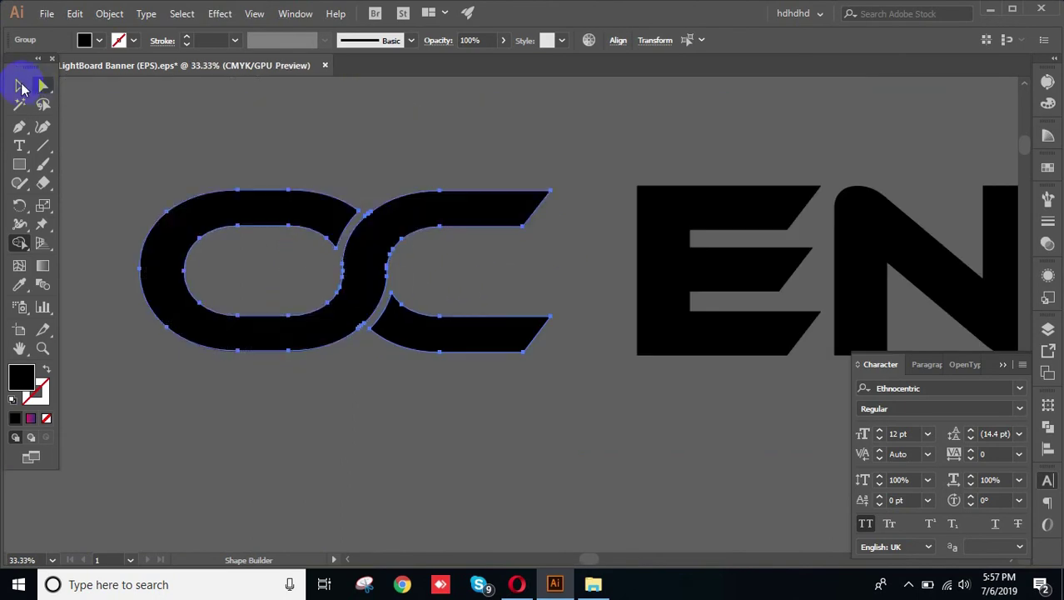
left_click(246, 151)
Examine the interlocked OC pieces and compare them with the neighbouring letters of the wordmark.
left_click_drag(363, 154, 437, 171)
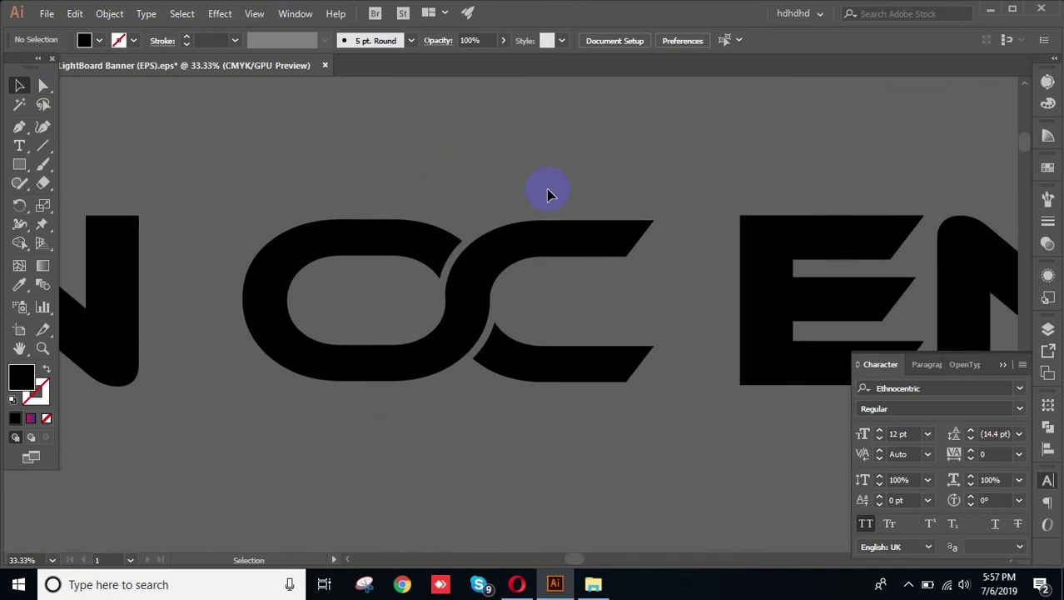
left_click(487, 266)
left_click(468, 186)
left_click(475, 257)
left_click(554, 317)
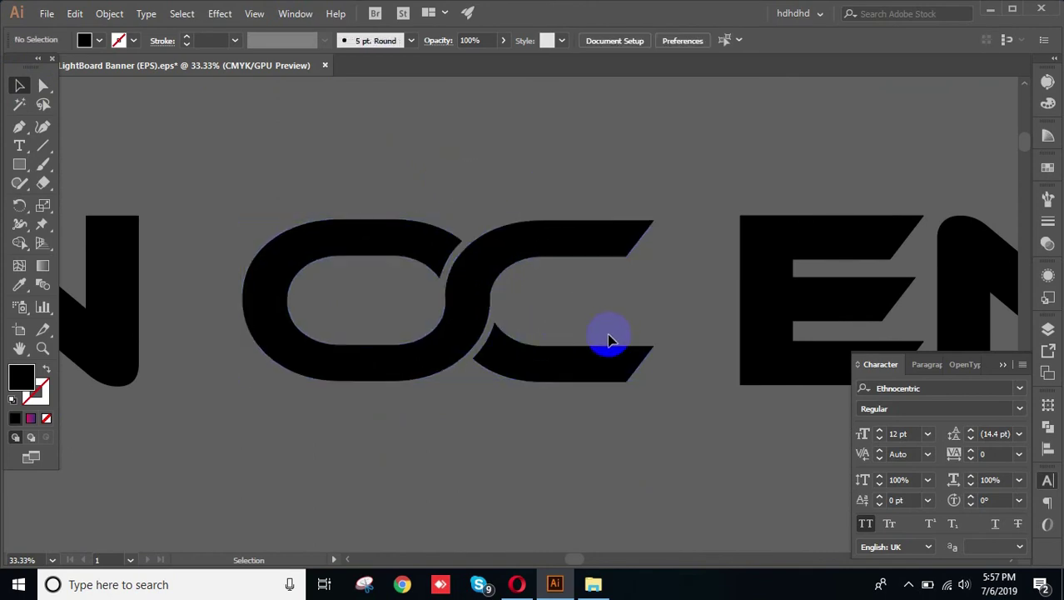
left_click_drag(618, 363, 434, 326)
left_click(594, 235)
left_click_drag(619, 377, 507, 381)
left_click_drag(524, 103, 1025, 295)
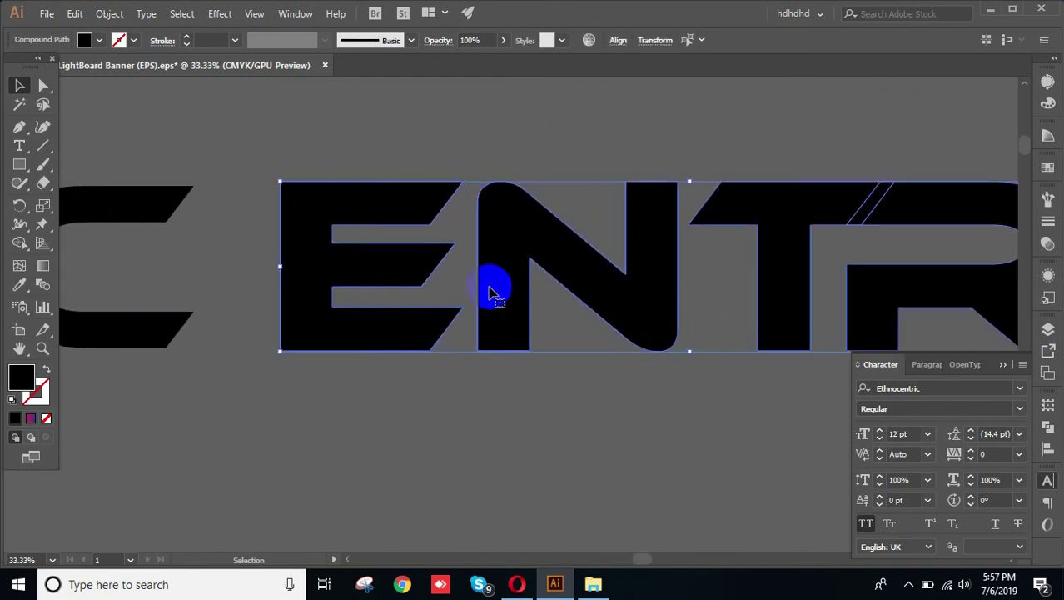
left_click(587, 442)
left_click_drag(395, 355, 891, 358)
left_click_drag(158, 349, 678, 346)
left_click_drag(800, 386, 326, 377)
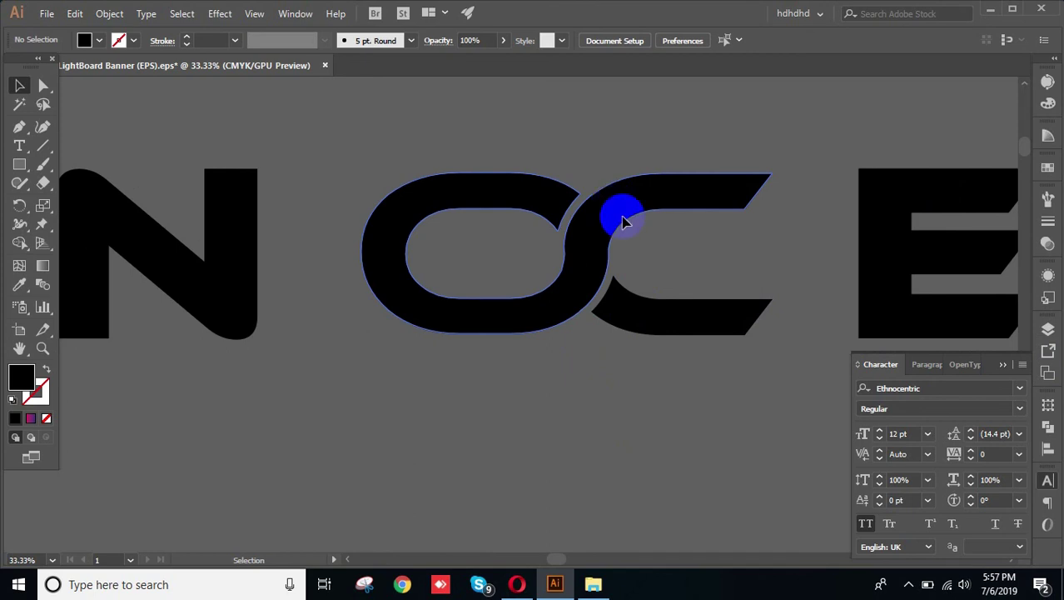
Select the interlocked OC shape and smooth the kinks where its O and C curves join with the Smooth tool.
scroll(655, 248, "up", 2)
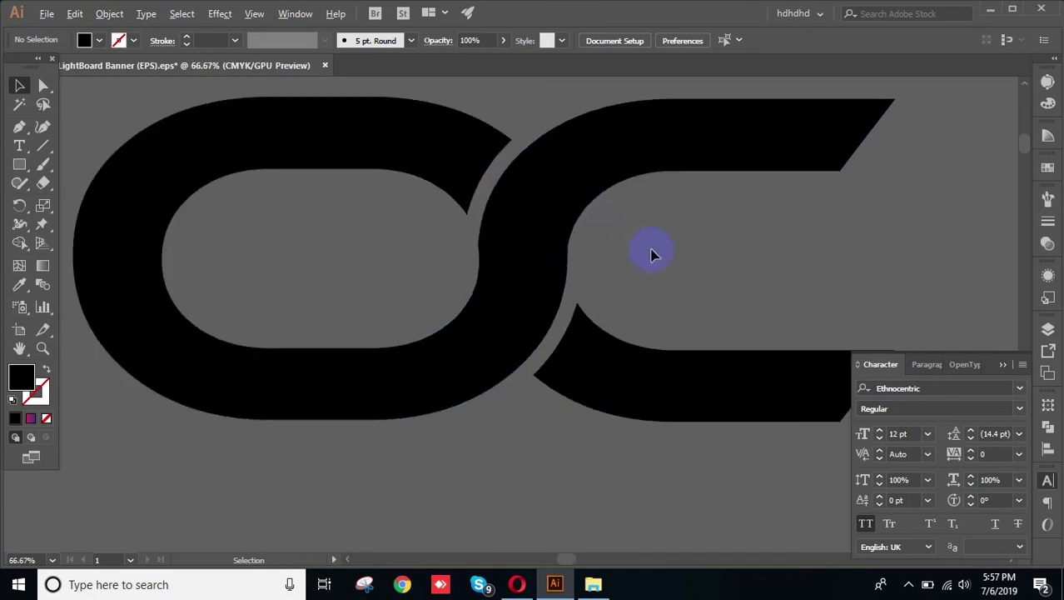
scroll(653, 254, "up", 1)
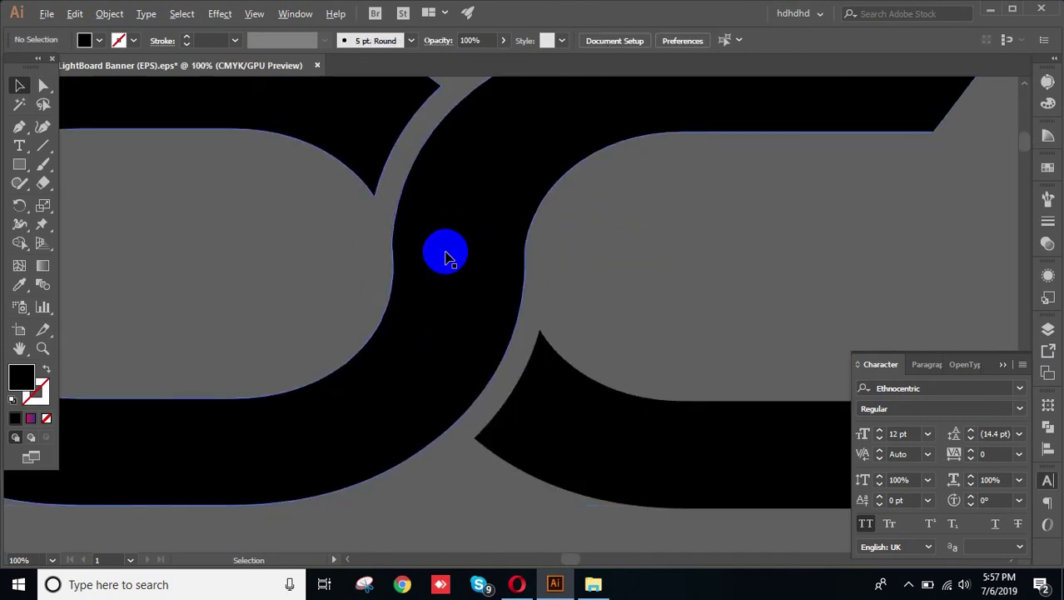
scroll(446, 253, "up", 4)
left_click_drag(260, 248, 455, 239)
left_click(543, 273)
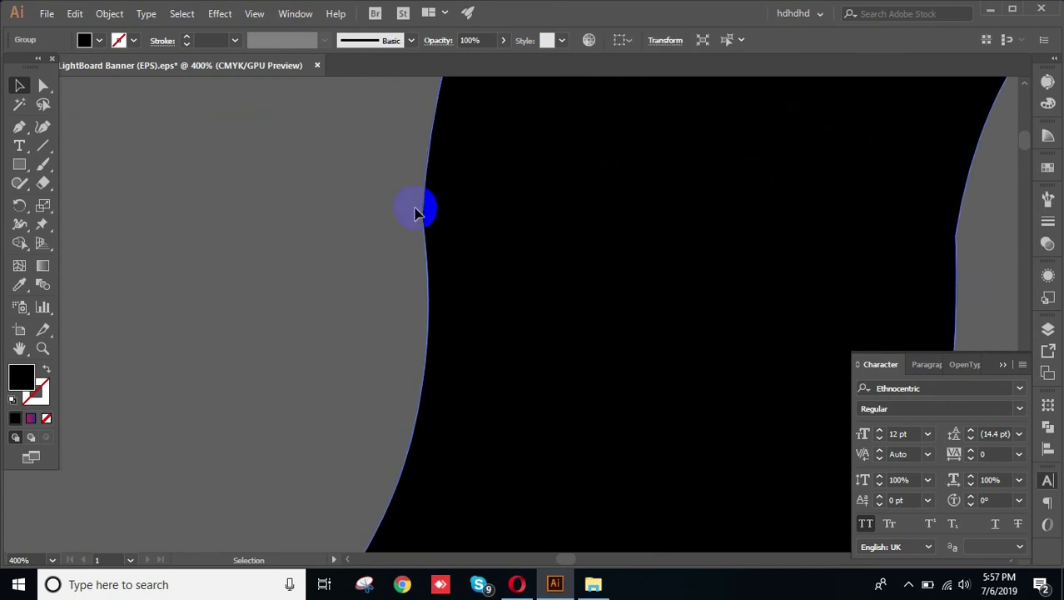
left_click_drag(19, 182, 104, 219)
mouse_move(496, 226)
left_mouse_down()
mouse_move(412, 202)
mouse_move(427, 228)
mouse_move(430, 202)
mouse_move(423, 243)
mouse_move(437, 285)
mouse_move(428, 198)
mouse_move(426, 247)
left_mouse_up()
left_click_drag(829, 235, 413, 200)
mouse_move(537, 173)
left_mouse_down()
mouse_move(551, 242)
mouse_move(548, 191)
left_mouse_up()
Smooth the edge on the O's inner side of the central crossing stroke and deselect the artwork.
scroll(541, 285, "down", 3)
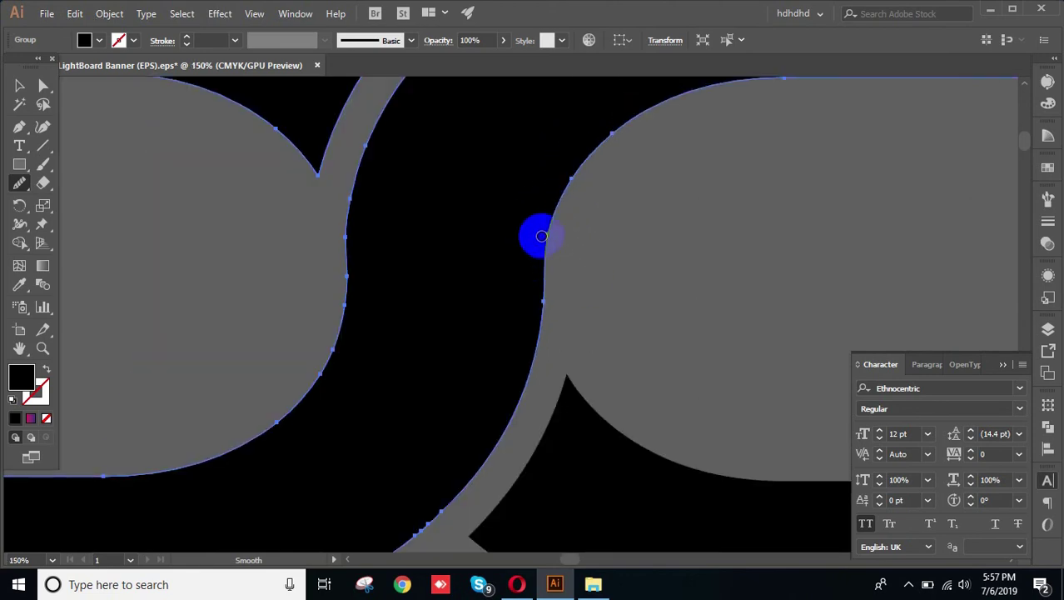
mouse_move(361, 190)
left_mouse_down()
mouse_move(343, 254)
mouse_move(344, 204)
mouse_move(360, 283)
mouse_move(348, 271)
mouse_move(344, 312)
mouse_move(361, 293)
left_mouse_up()
left_click(18, 86)
left_click(135, 187)
Examine the smoothed OC junction up close and alongside the neighbouring letters of the wordmark.
scroll(474, 296, "down", 3)
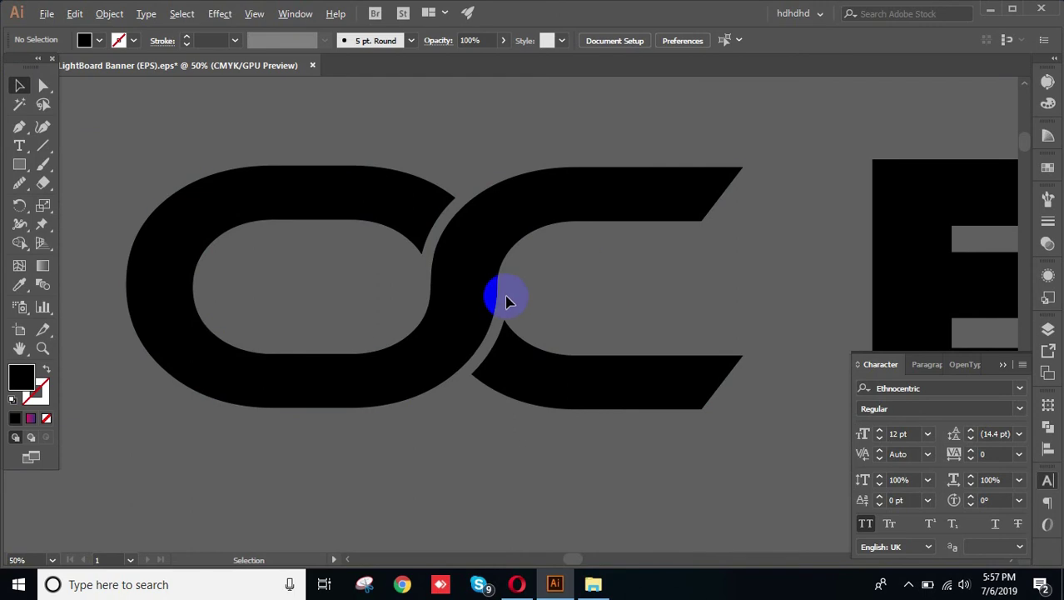
scroll(507, 300, "down", 3)
left_click_drag(530, 312, 629, 294)
left_click_drag(865, 270, 635, 294)
scroll(640, 297, "up", 4)
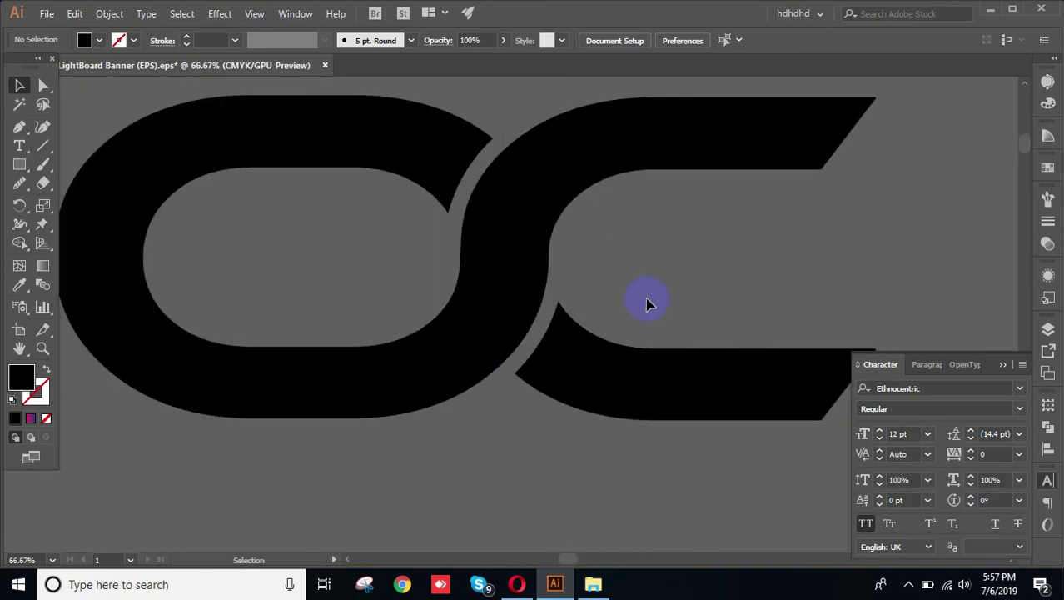
left_click(498, 251)
left_click(654, 242)
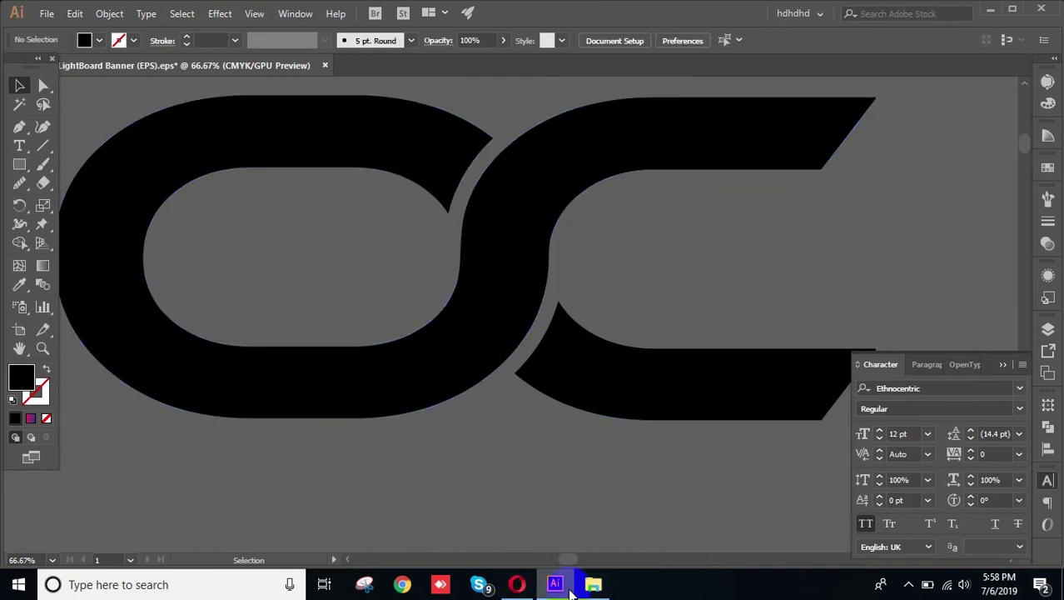
Review the type commands, including Create Outlines, and view the special-character symbols with the LOQEM IPSUM text selected.
left_click(145, 13)
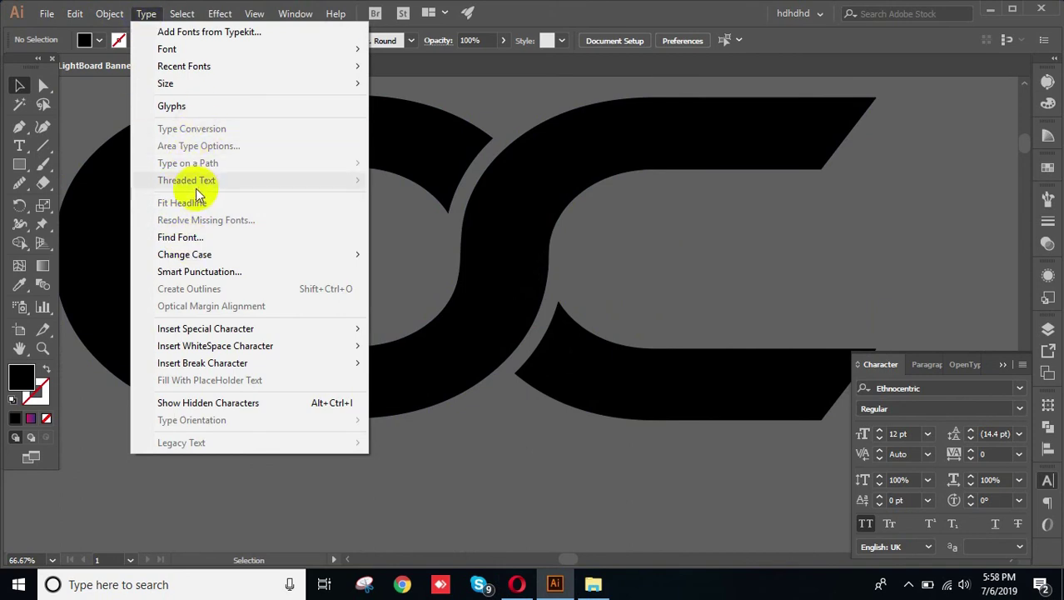
mouse_move(209, 260)
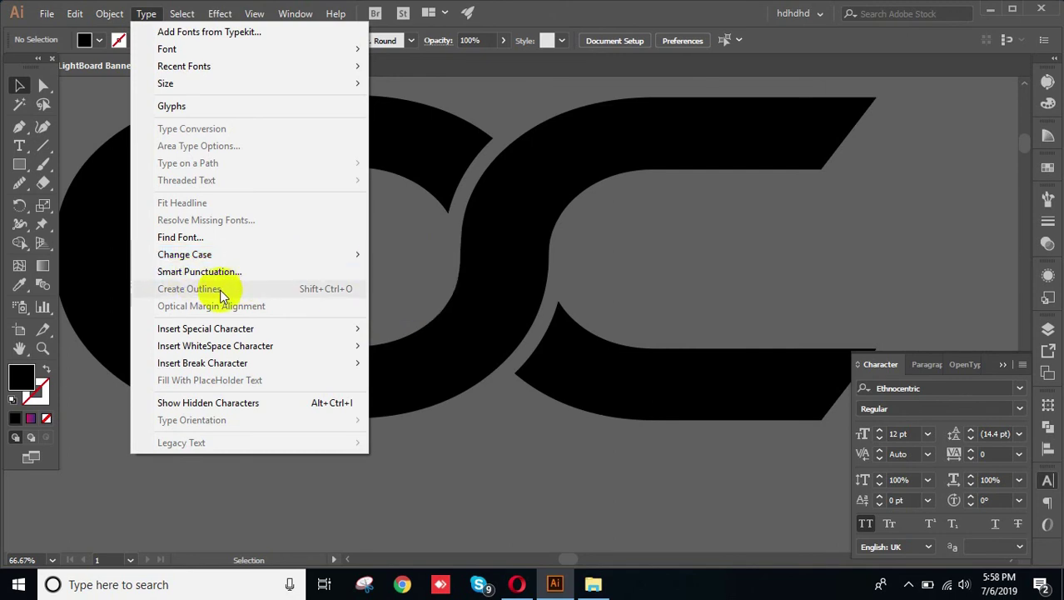
left_click(609, 231)
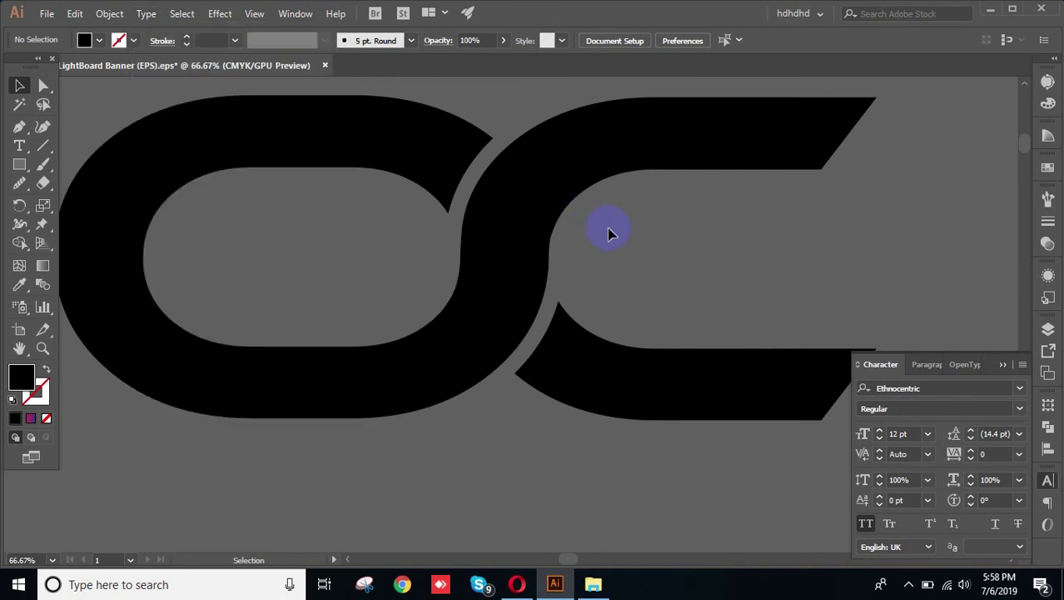
scroll(658, 246, "down", 5)
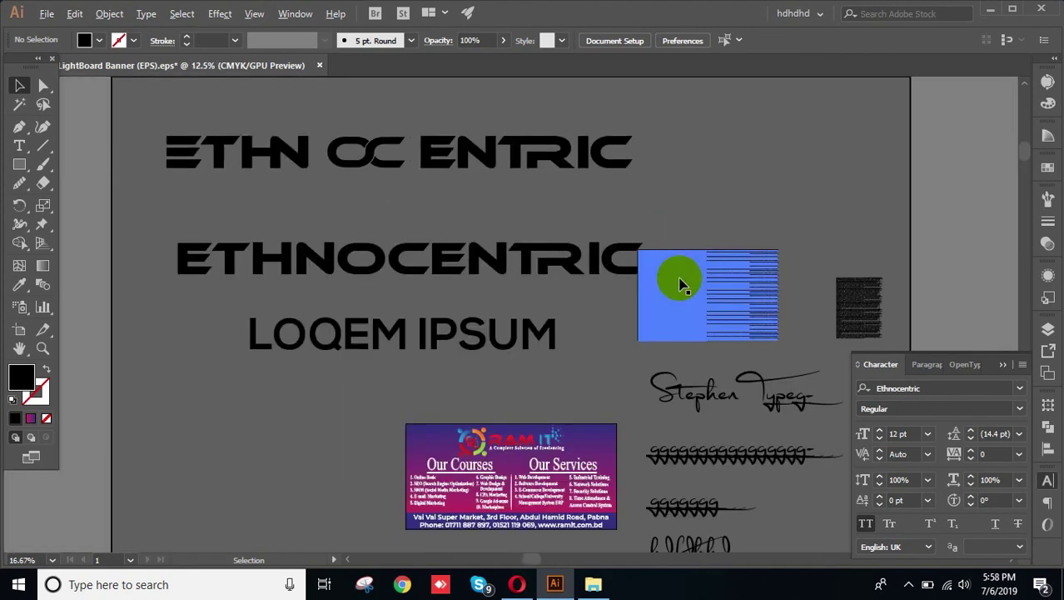
left_click(478, 337)
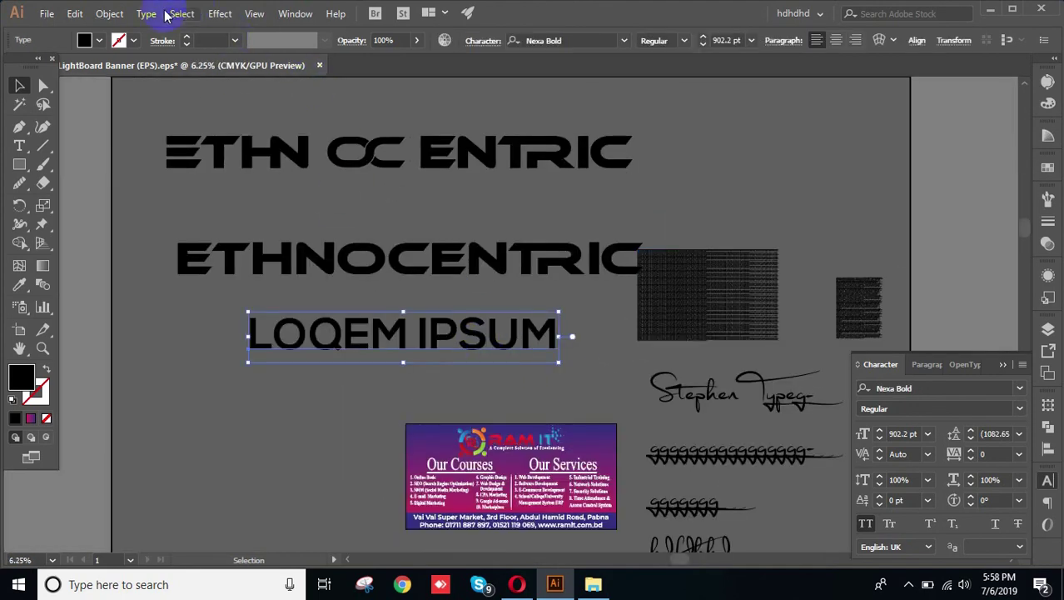
left_click(146, 13)
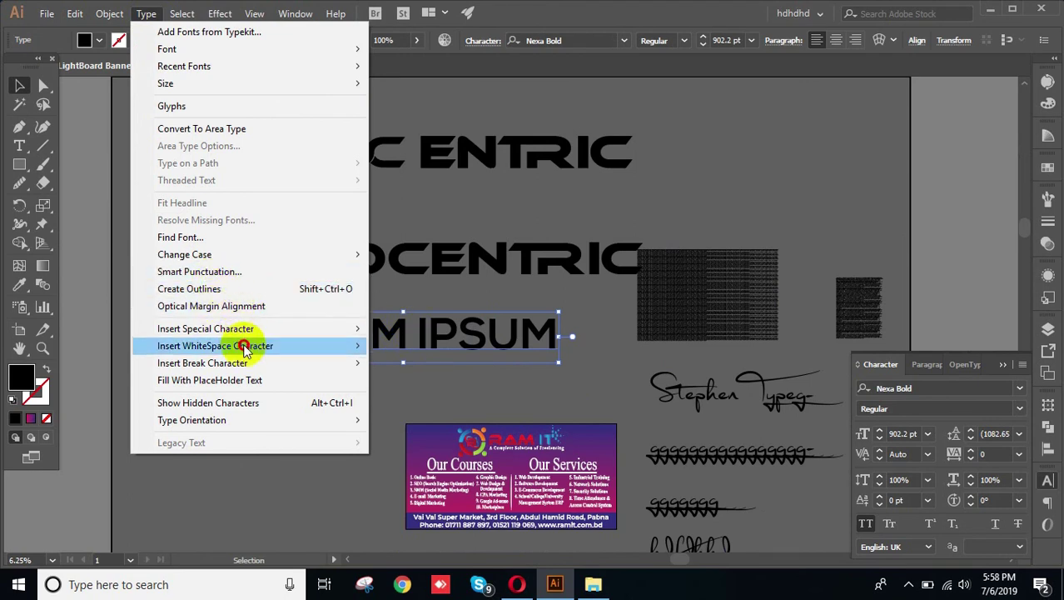
mouse_move(241, 332)
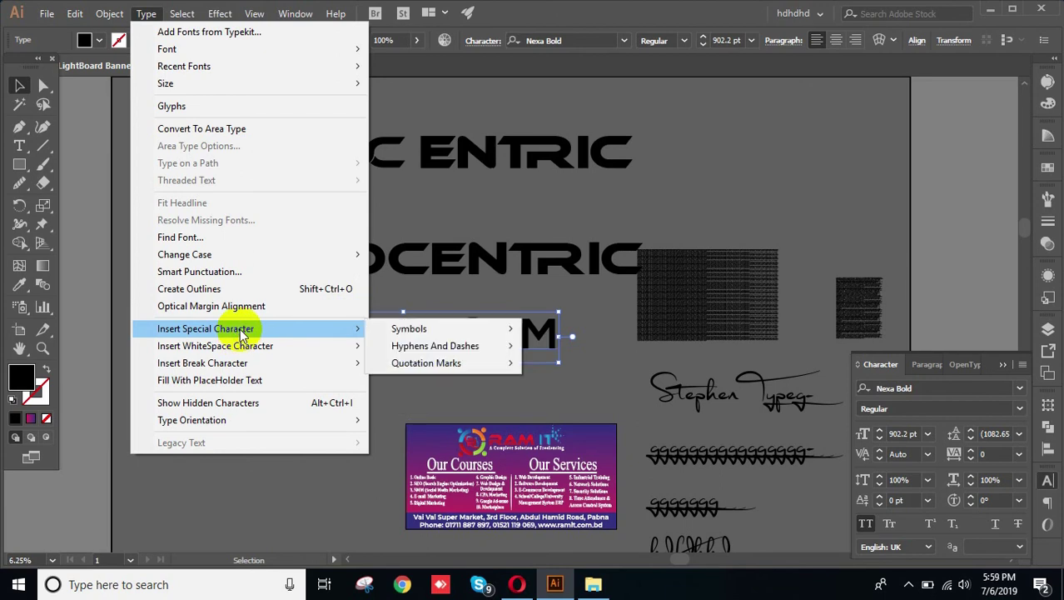
mouse_move(399, 330)
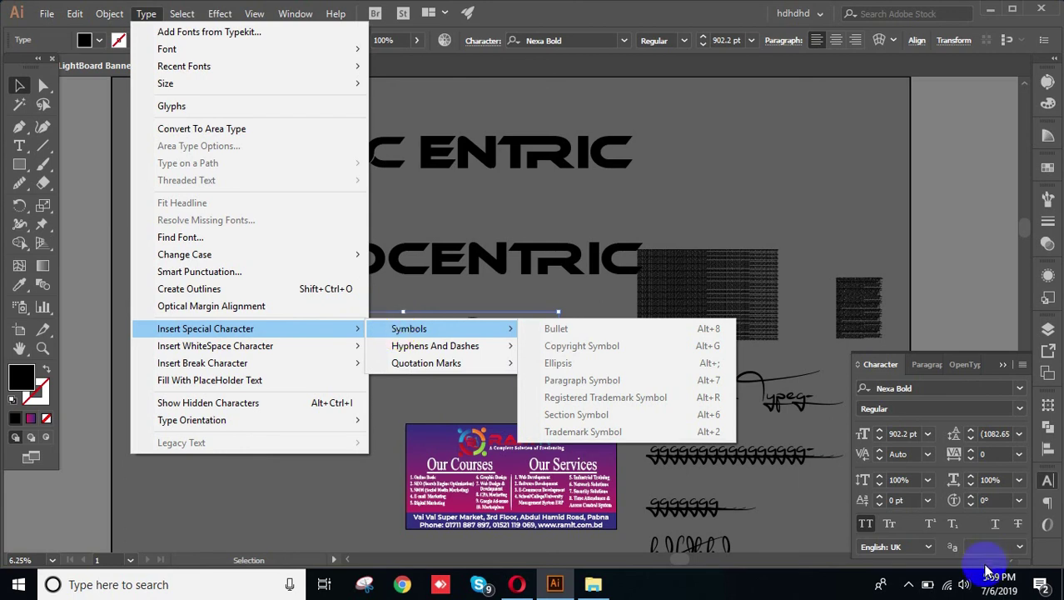
left_click(909, 584)
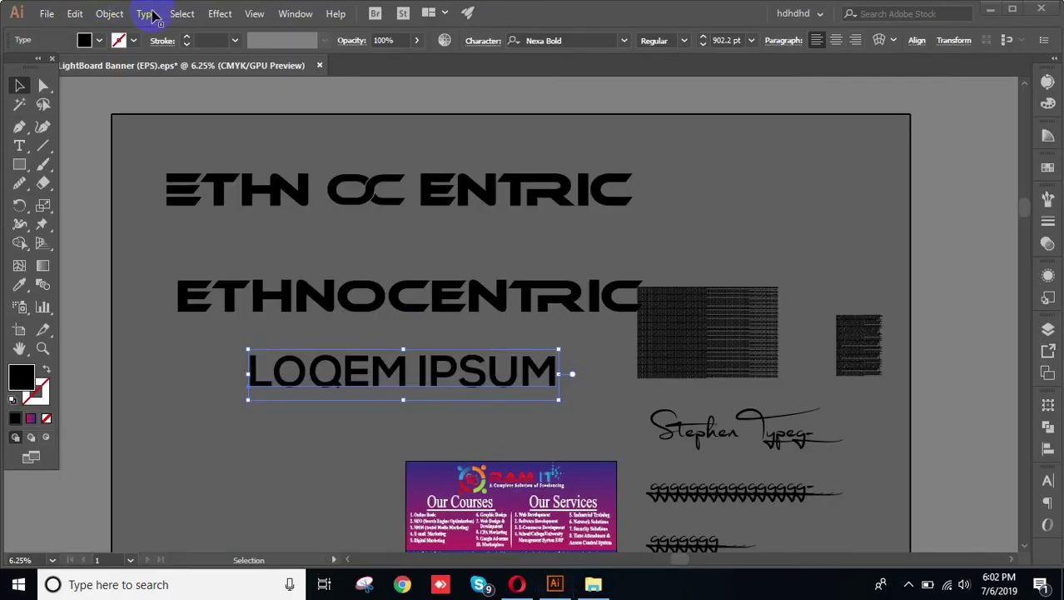
Examine the special character, white space, break character and placeholder text commands for the LOQEM IPSUM text.
left_click(148, 16)
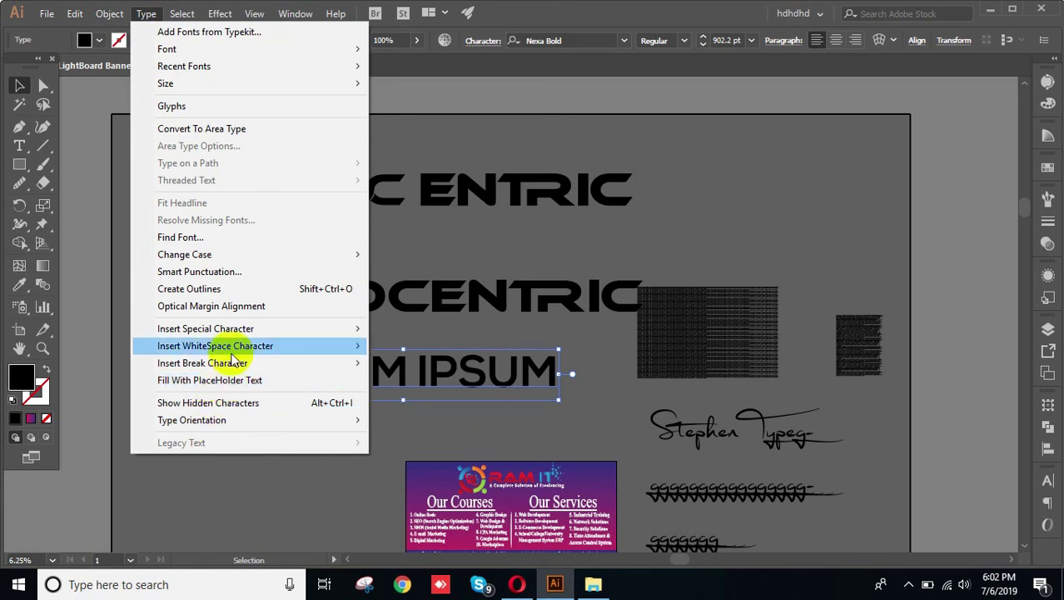
mouse_move(245, 337)
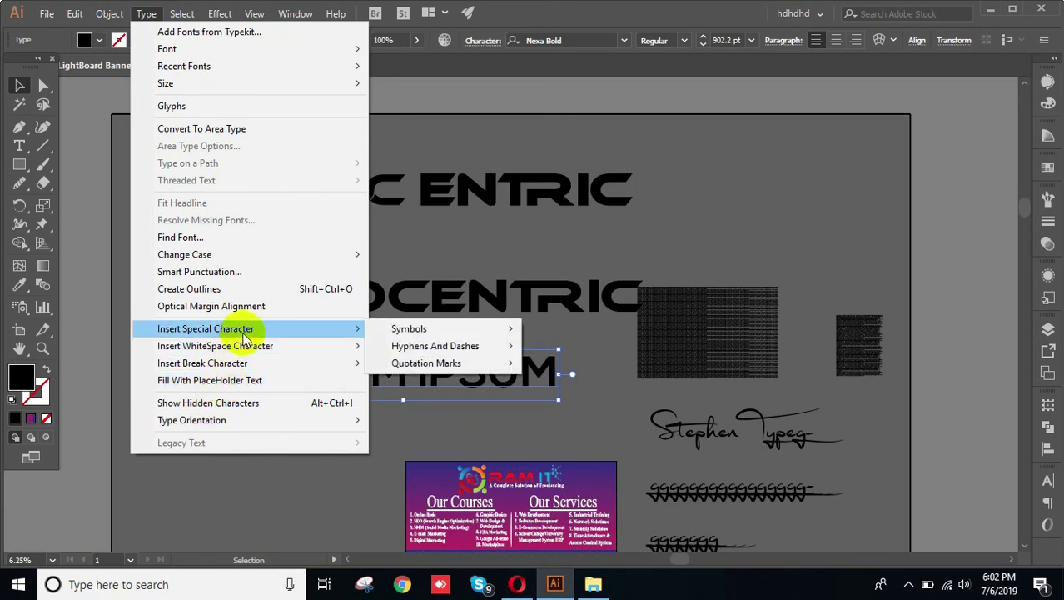
mouse_move(409, 333)
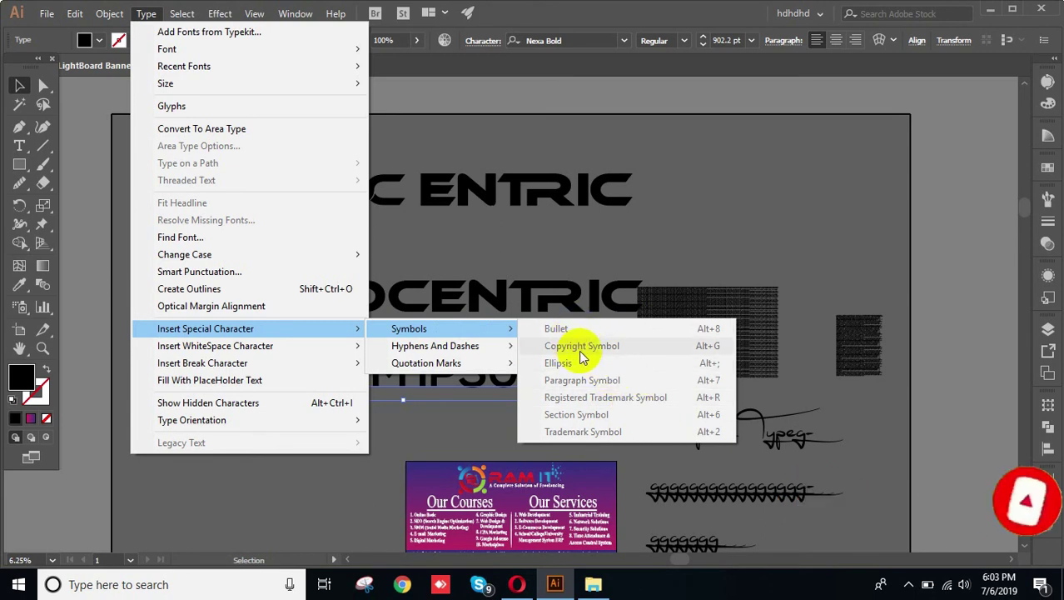
mouse_move(433, 354)
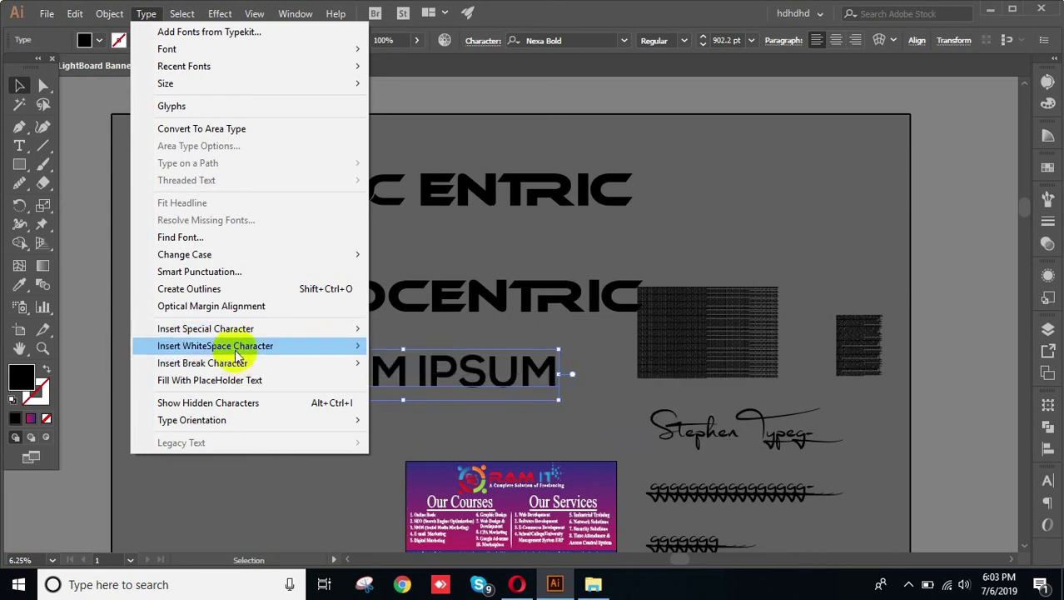
mouse_move(228, 371)
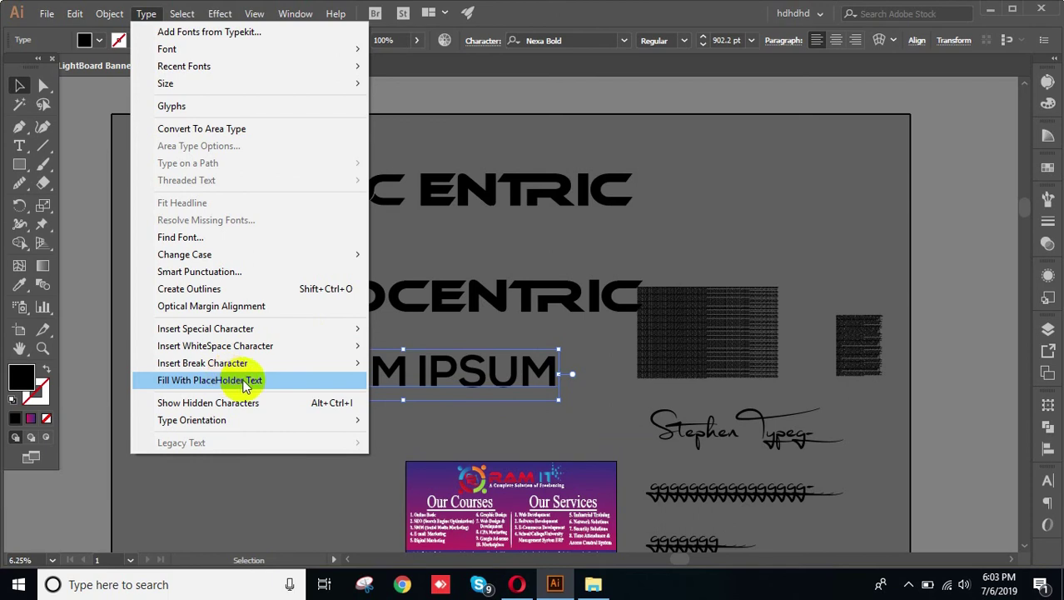
left_click(760, 214)
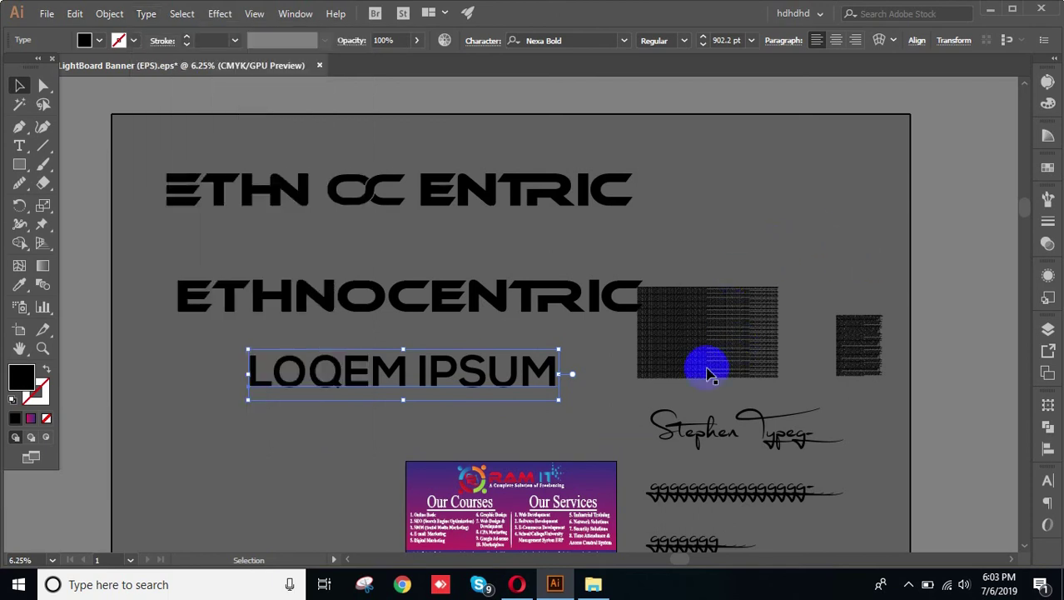
Draw a black square on the empty lower-left part of the artboard with the Rectangle tool and deselect it.
right_click(21, 170)
left_click(52, 172)
key("space")
left_click_drag(523, 390, 658, 87)
left_click_drag(559, 241, 606, 61)
left_click_drag(410, 168, 643, 401)
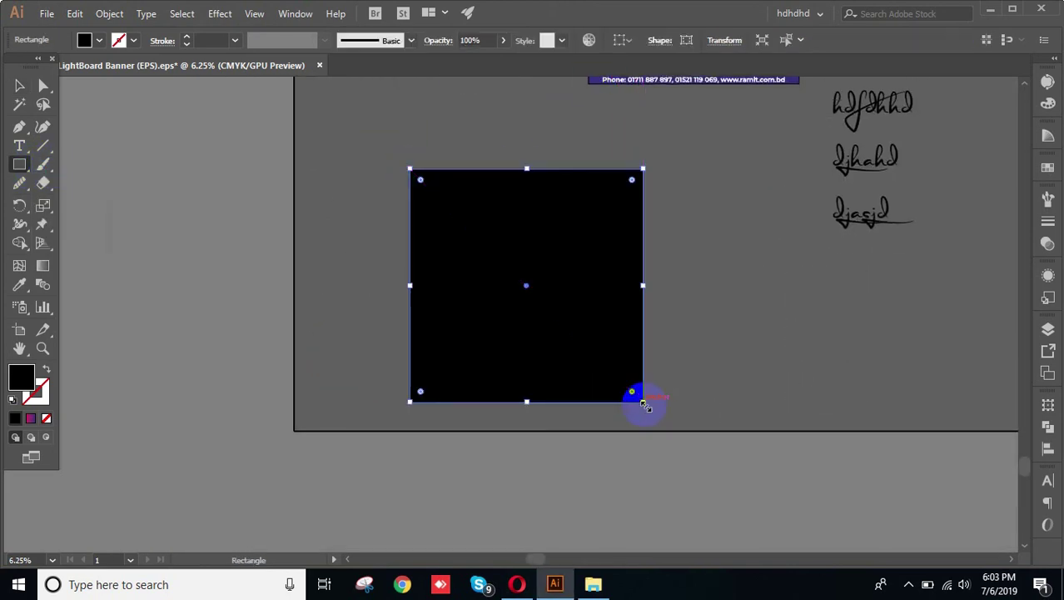
left_click(20, 86)
left_click(83, 120)
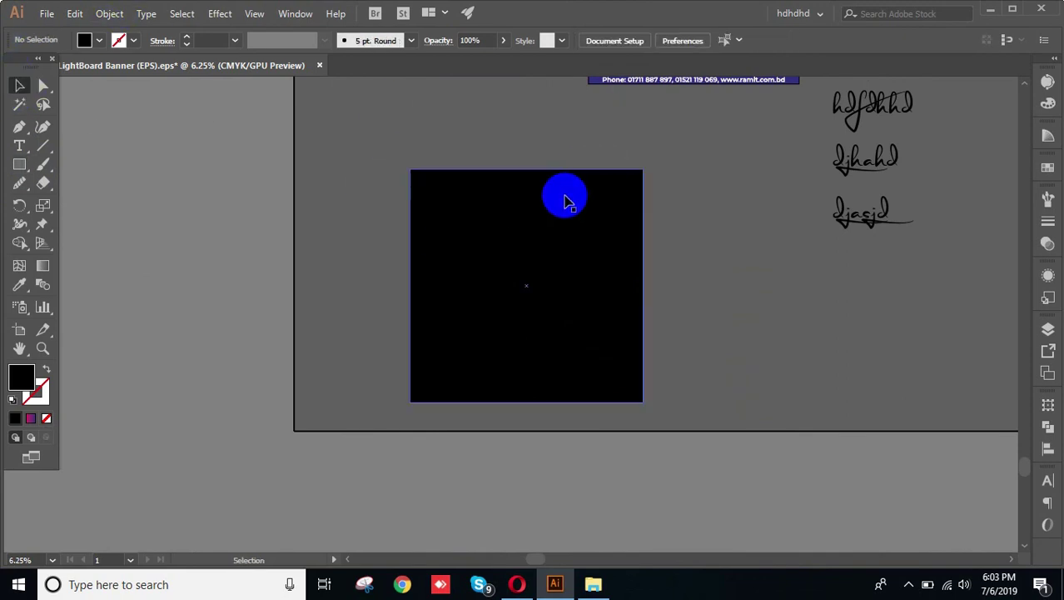
Select the black square and convert it into a text area with the Area Type tool.
scroll(583, 208, "right", 3)
left_click(325, 212)
left_click(511, 240)
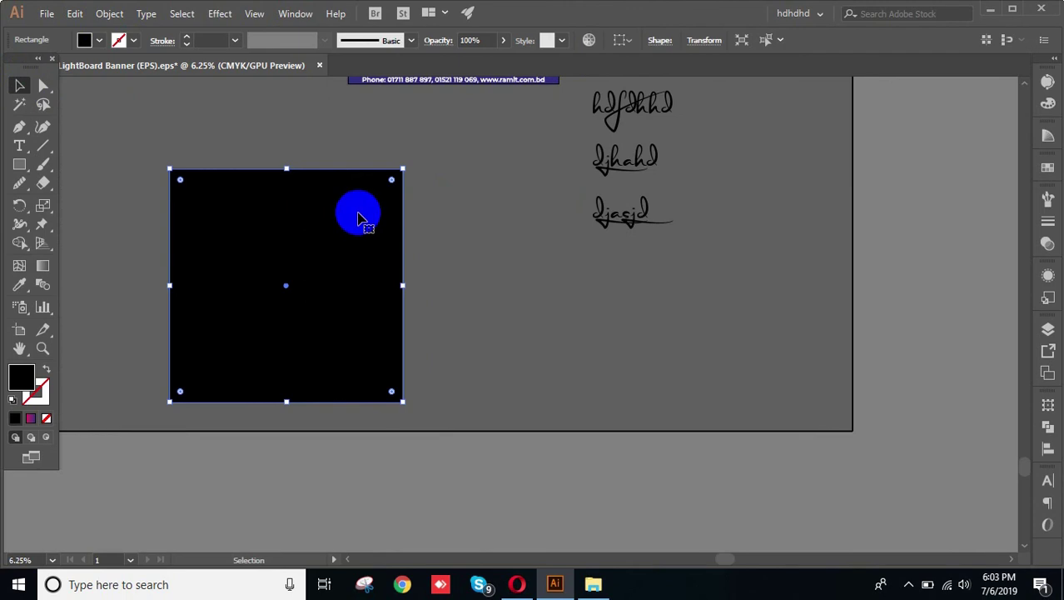
left_click(276, 239)
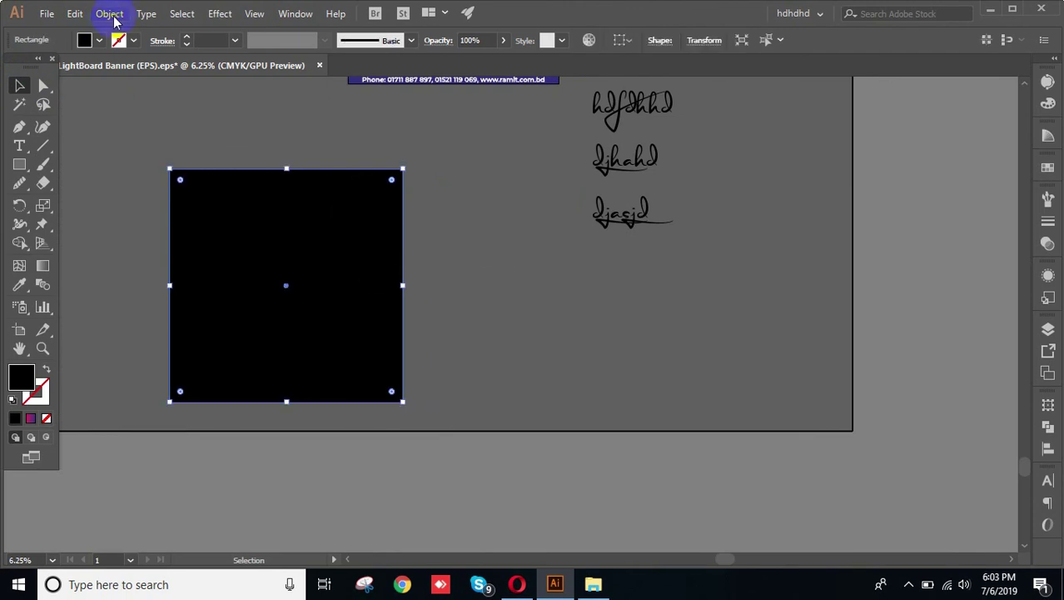
left_click_drag(19, 146, 89, 170)
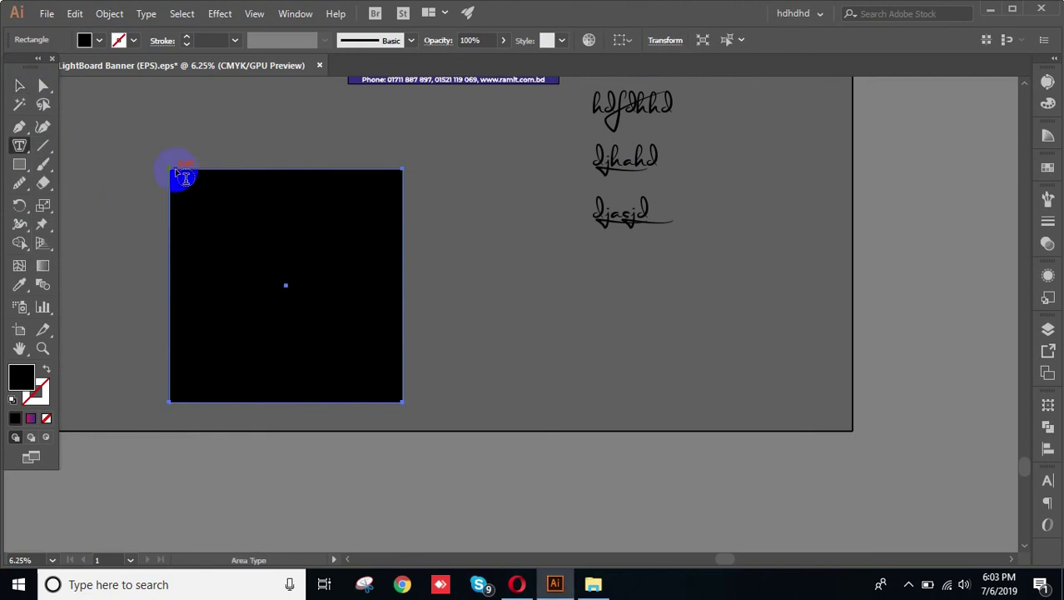
left_click(184, 175)
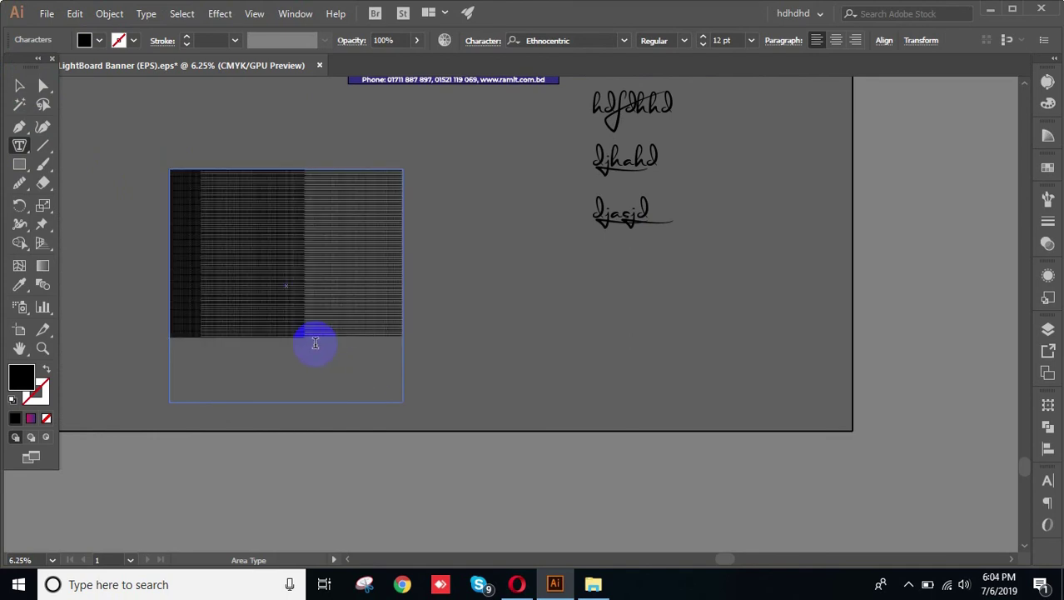
Clear the automatic sample text from the square text area and set its font size to 72 pt.
key("BackSpace")
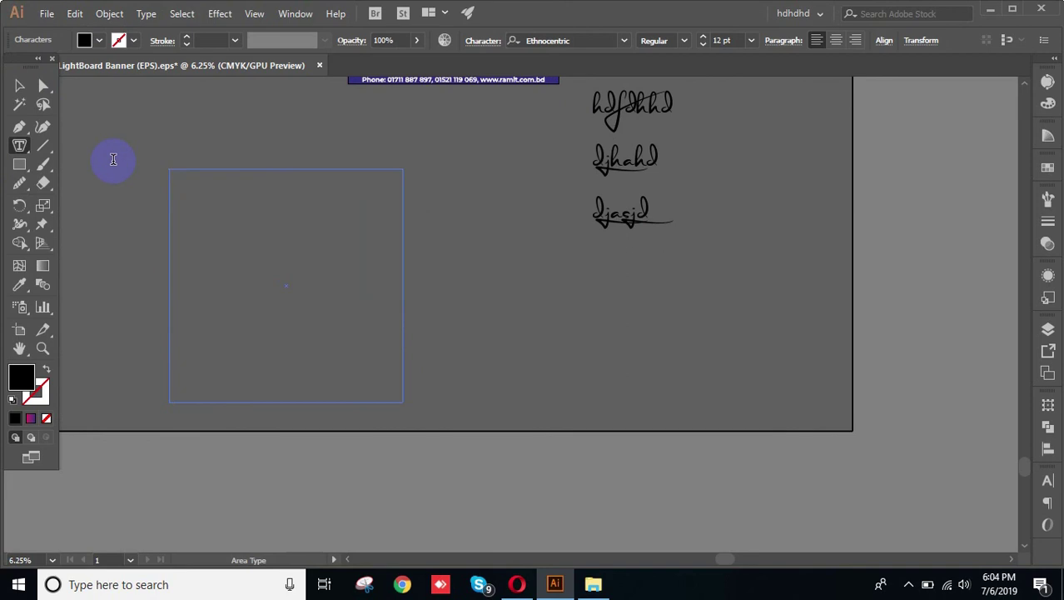
key("space")
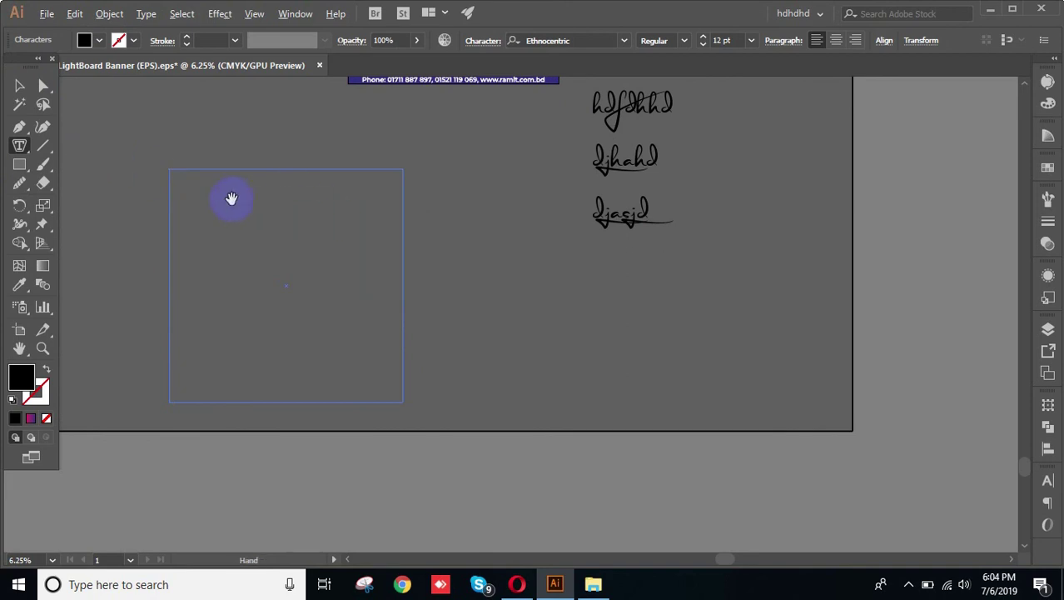
scroll(232, 199, "up", 2)
scroll(151, 242, "up", 7)
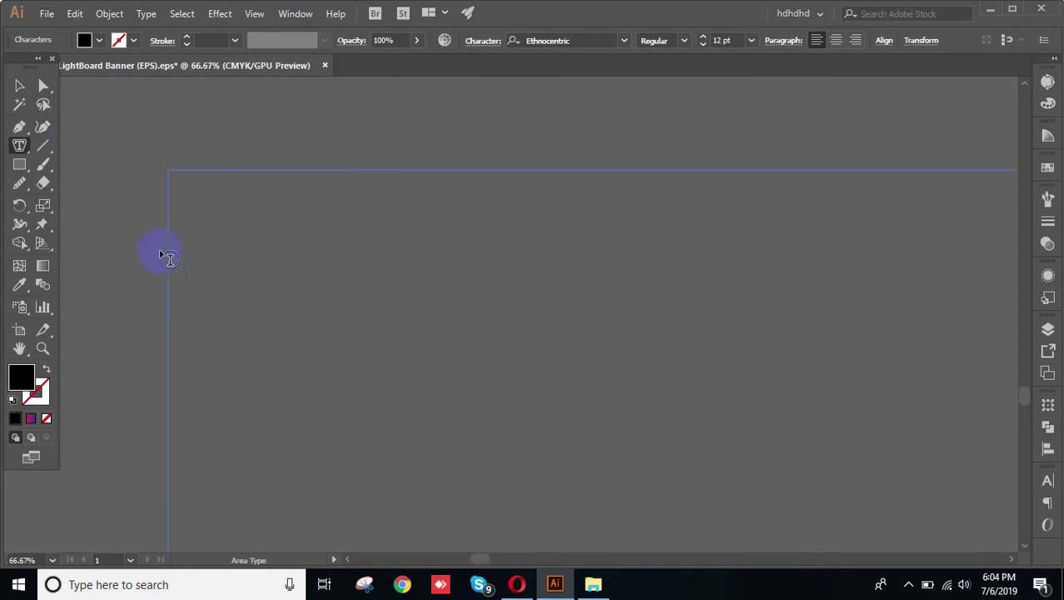
left_click(750, 41)
left_click(781, 319)
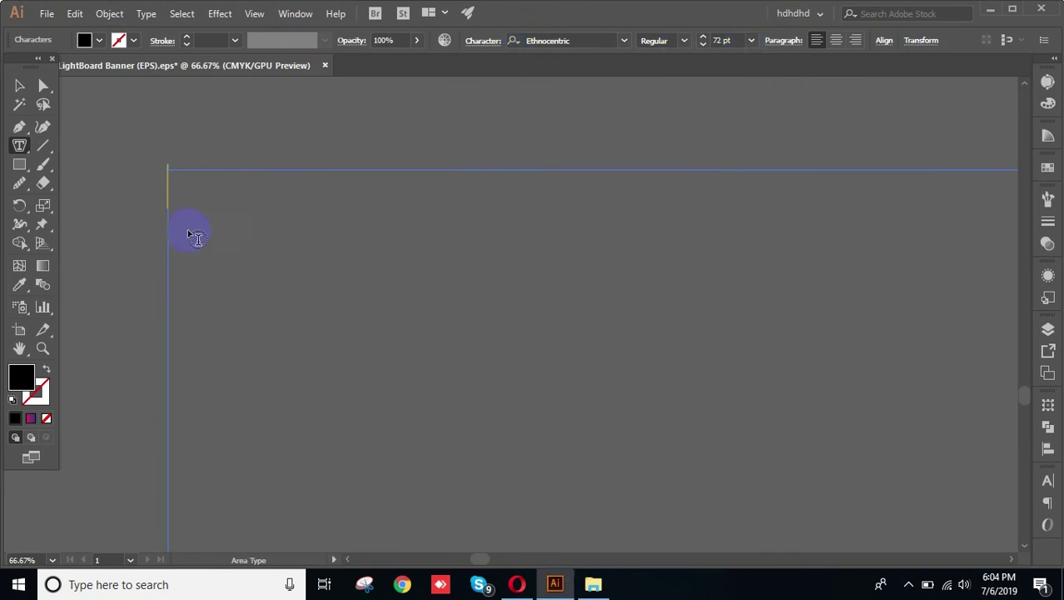
Fill the square text area with placeholder text and review how the lines fit the frame.
left_click(148, 15)
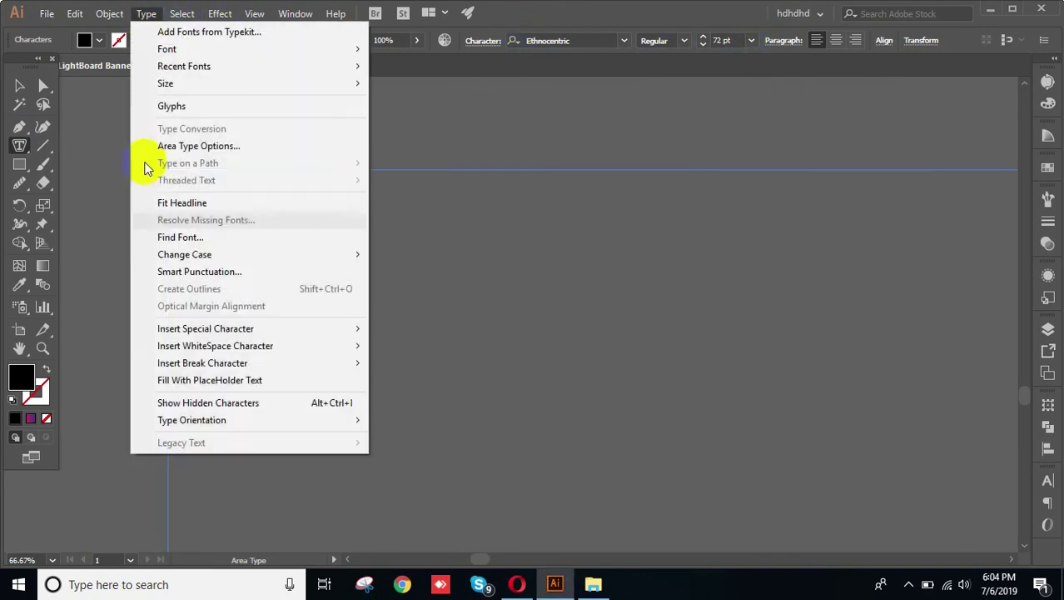
left_click(231, 390)
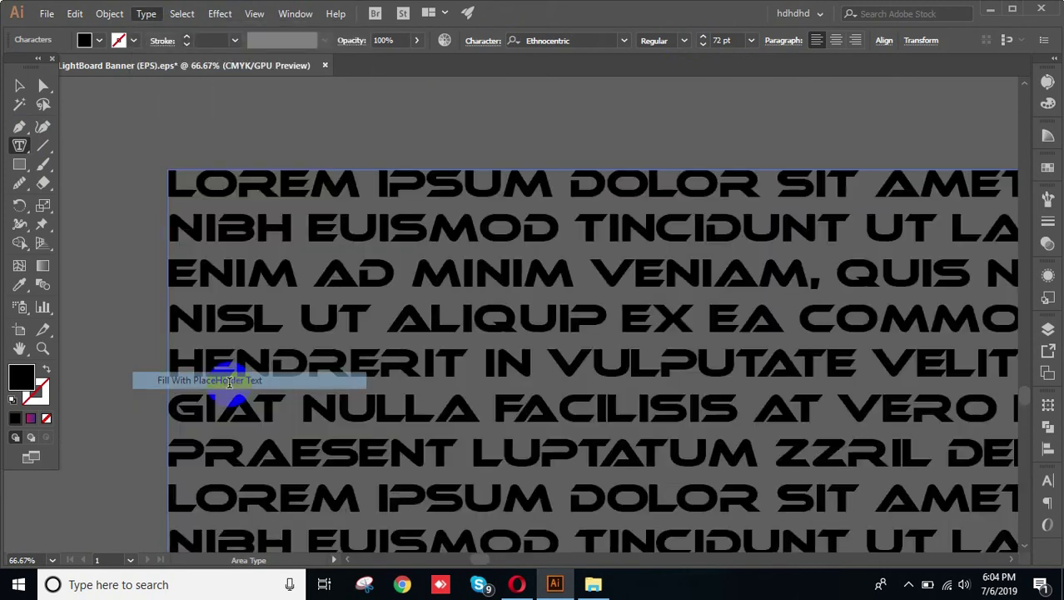
scroll(290, 283, "down", 4)
scroll(290, 282, "down", 1)
scroll(744, 392, "down", 7)
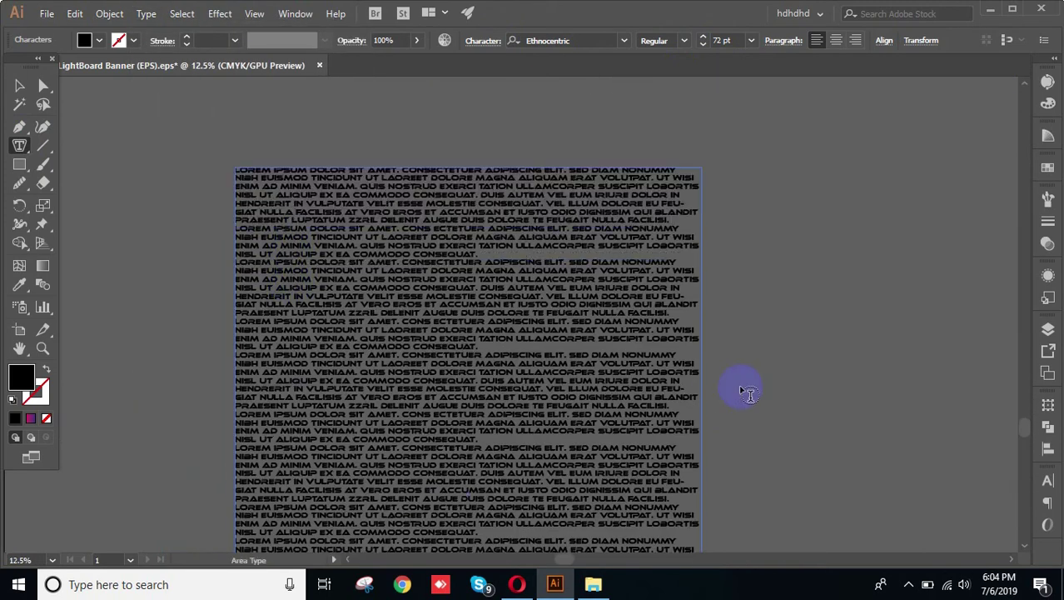
Dock the floating Tools panel beside the canvas.
scroll(530, 344, "up", 2)
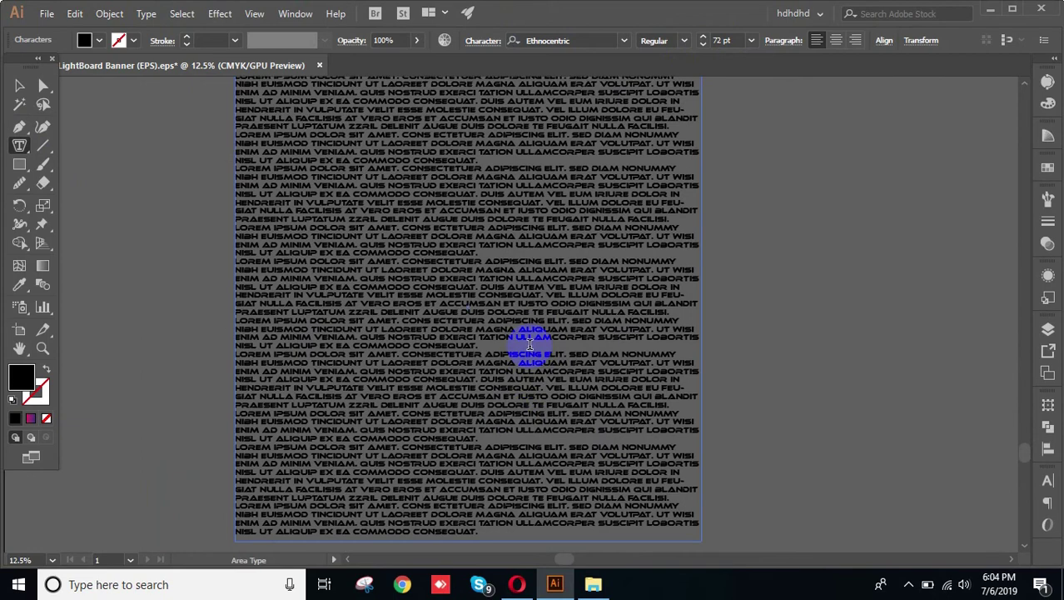
scroll(530, 344, "up", 3)
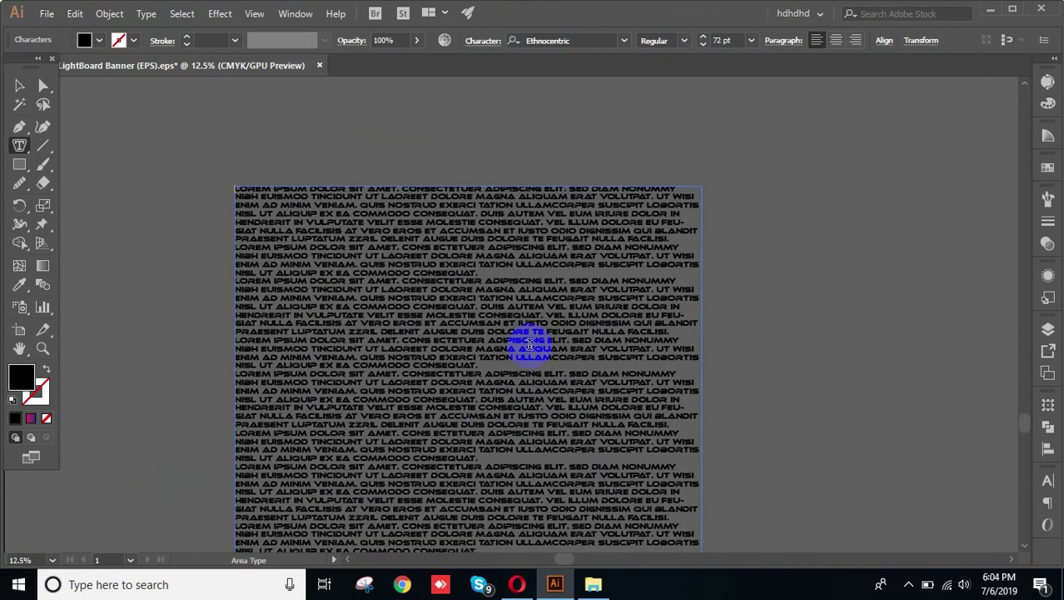
left_click_drag(18, 57, 11, 89)
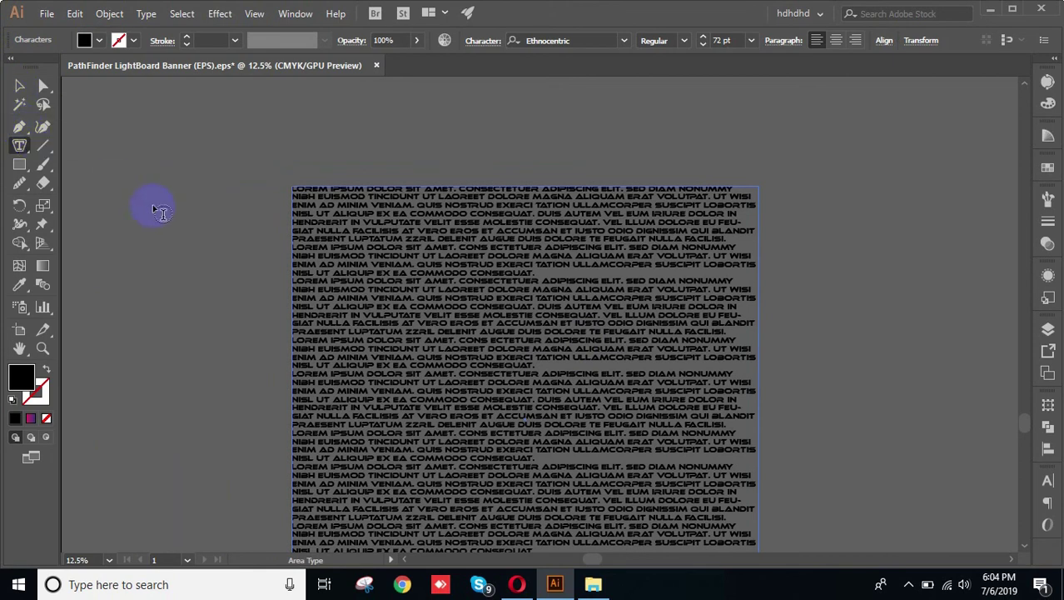
Select the square area of placeholder text with the Selection tool and delete it.
left_click(20, 87)
left_click(428, 273)
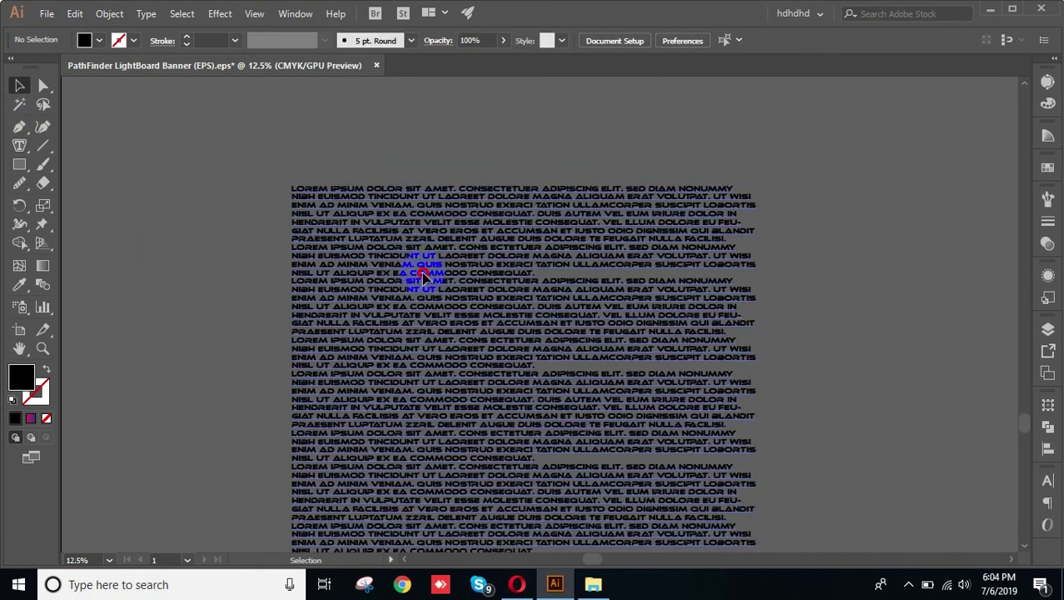
key("Delete")
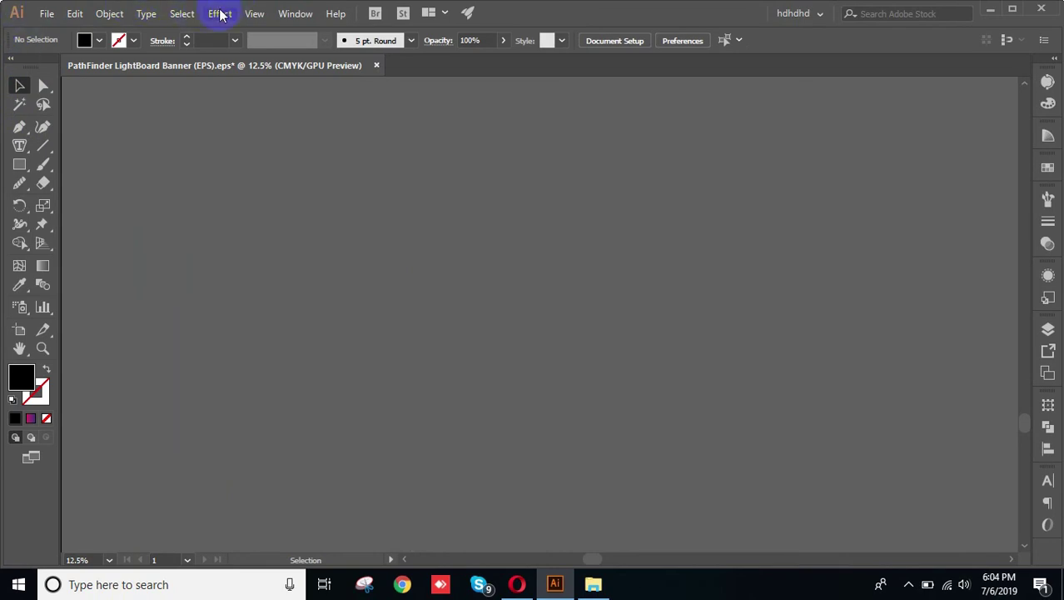
Undo the deletion of the placeholder text area.
left_click(146, 14)
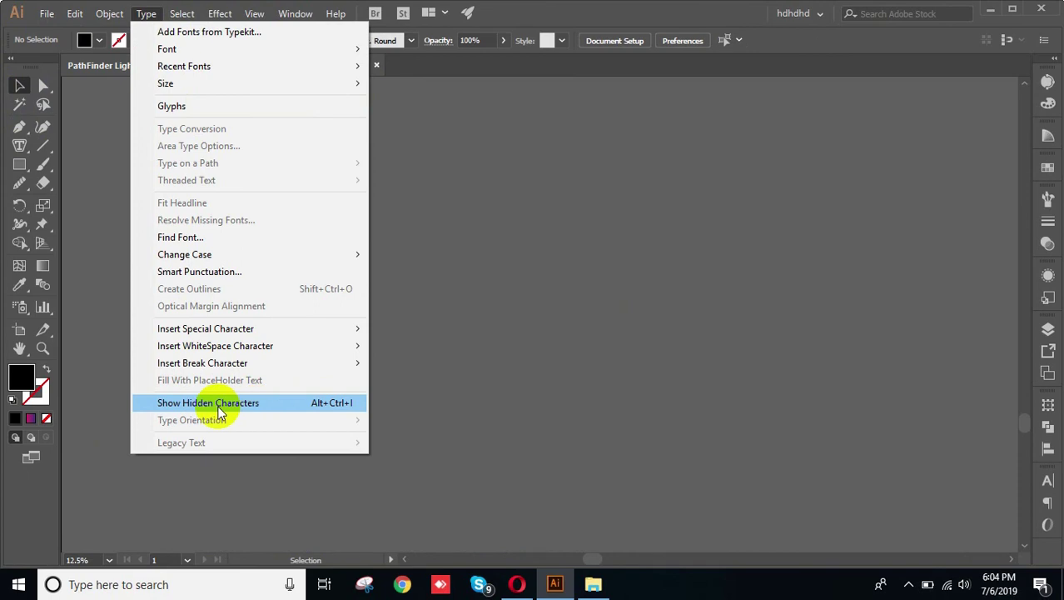
left_click(583, 373)
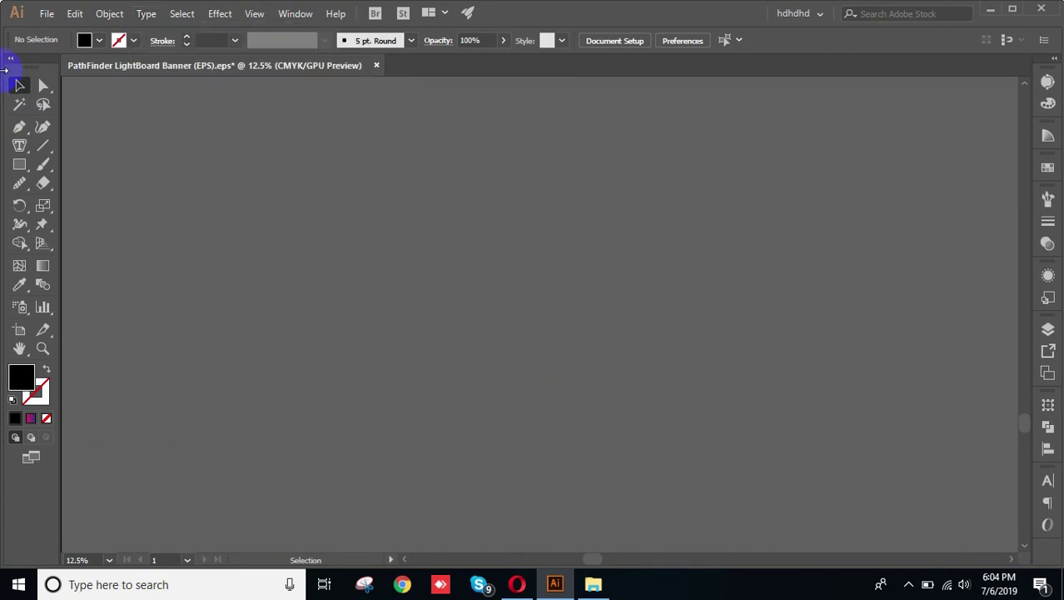
left_click(74, 13)
left_click(83, 31)
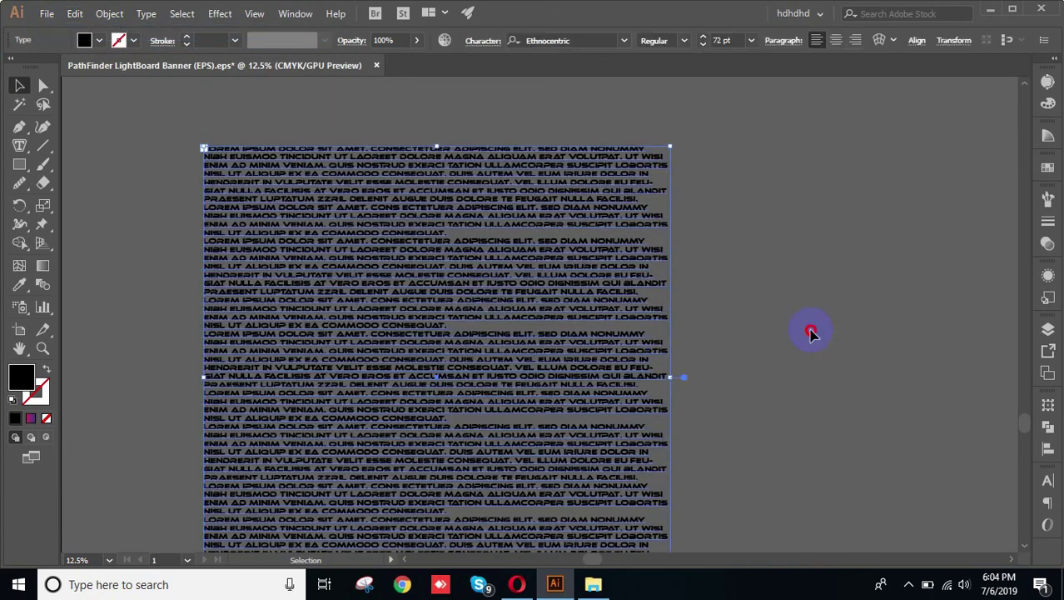
Turn on hidden characters for the placeholder text, examine the paragraph and space marks up close, and turn them off again.
double_click(508, 269)
scroll(508, 268, "up", 3)
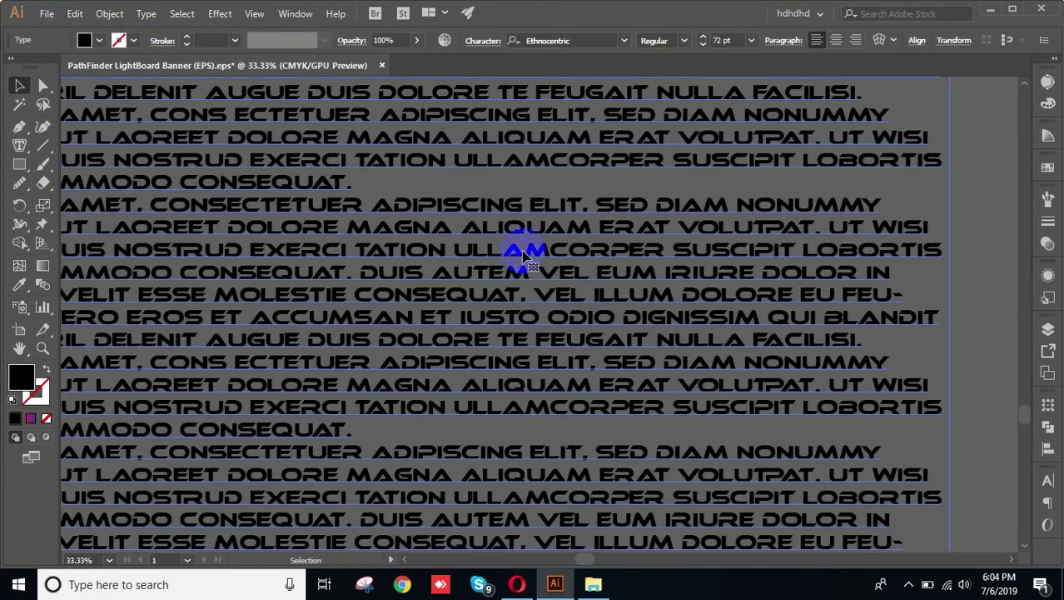
left_click(181, 13)
left_click(137, 10)
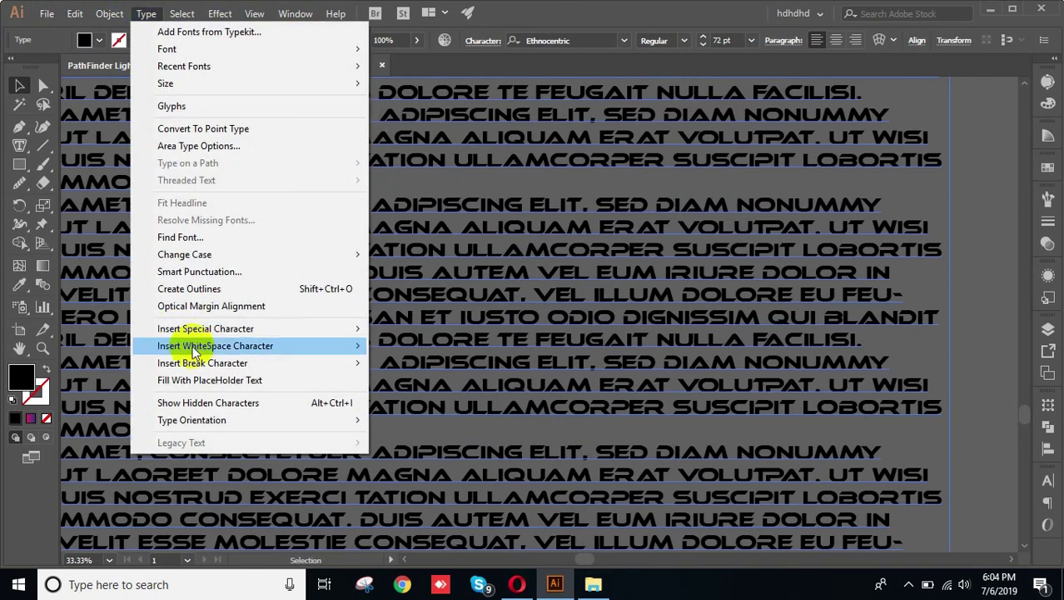
left_click(214, 402)
left_click(326, 116)
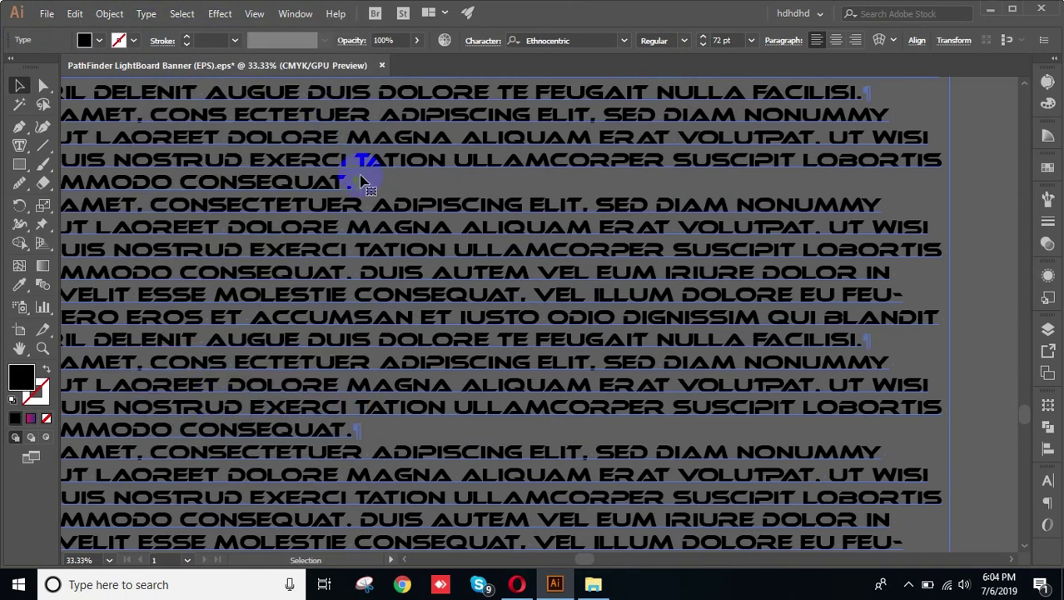
scroll(360, 184, "up", 5)
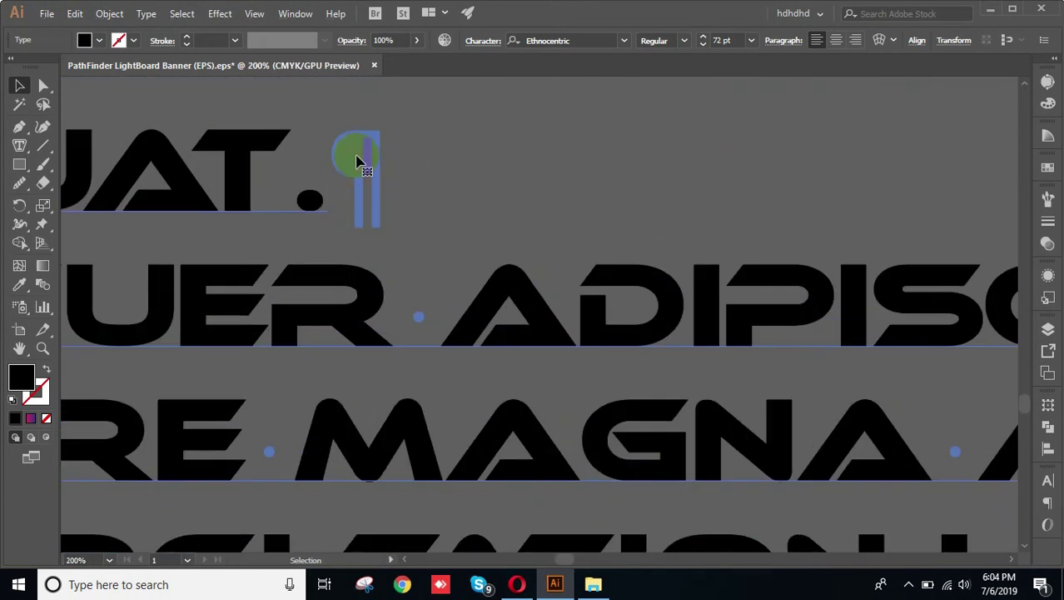
scroll(358, 175, "down", 6)
scroll(359, 380, "up", 4)
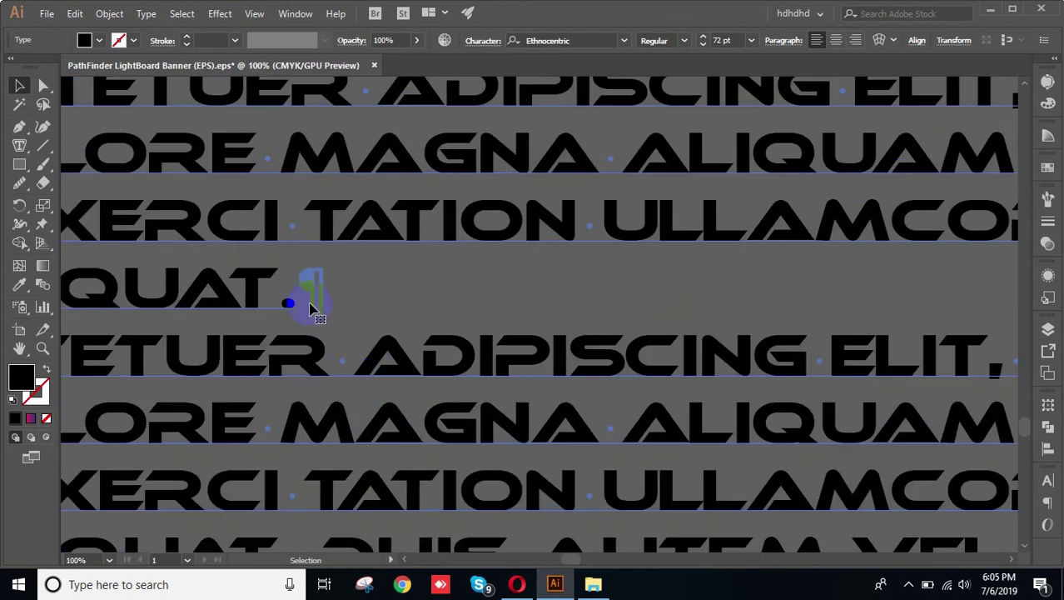
left_click(145, 14)
left_click(215, 405)
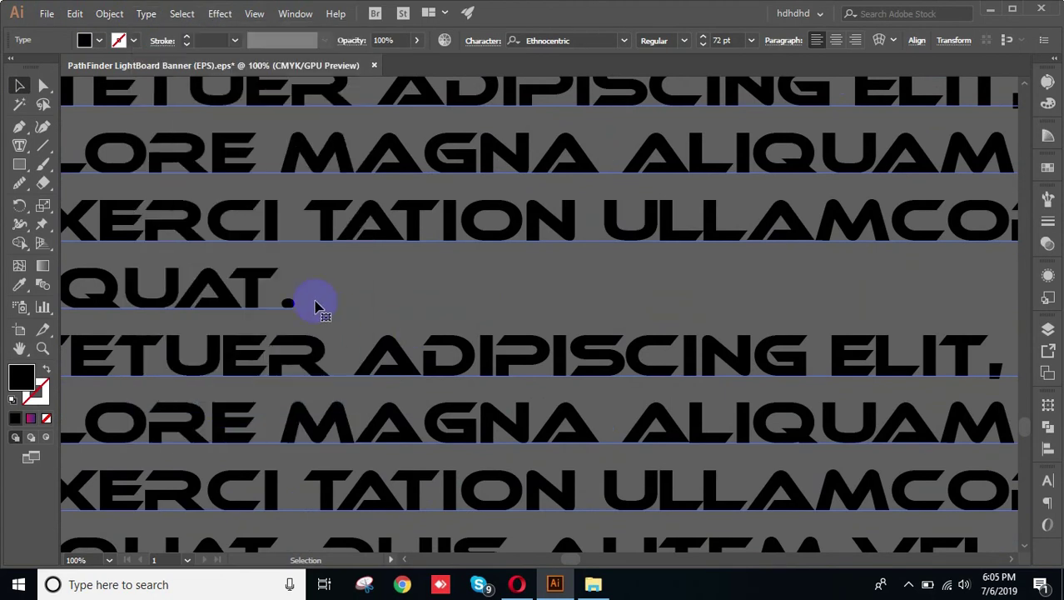
Set the placeholder text area's type orientation to Vertical and move the area to the right on the artboard.
scroll(320, 321, "down", 3)
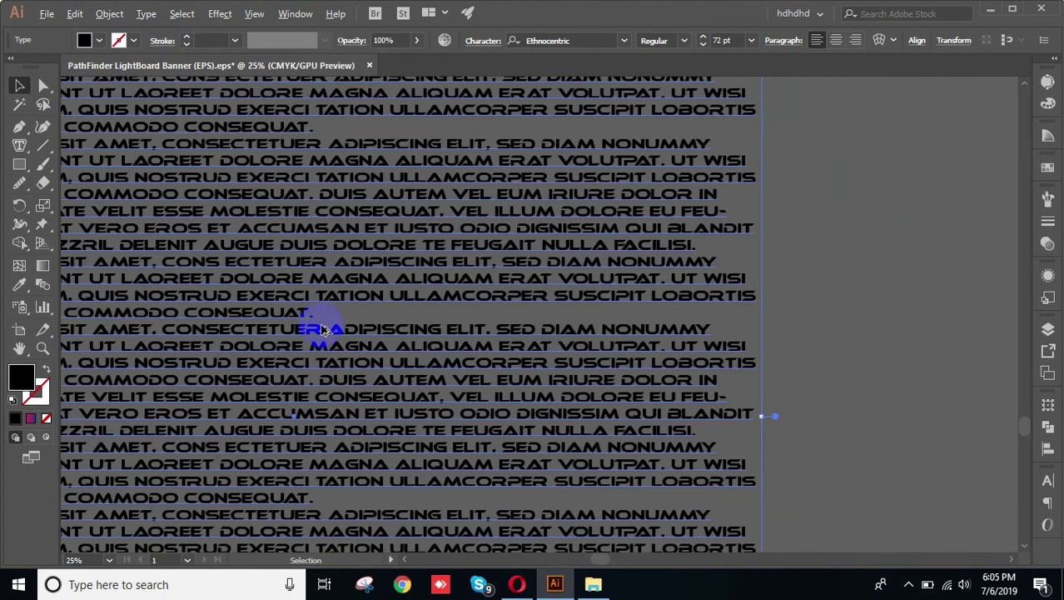
scroll(320, 329, "down", 3)
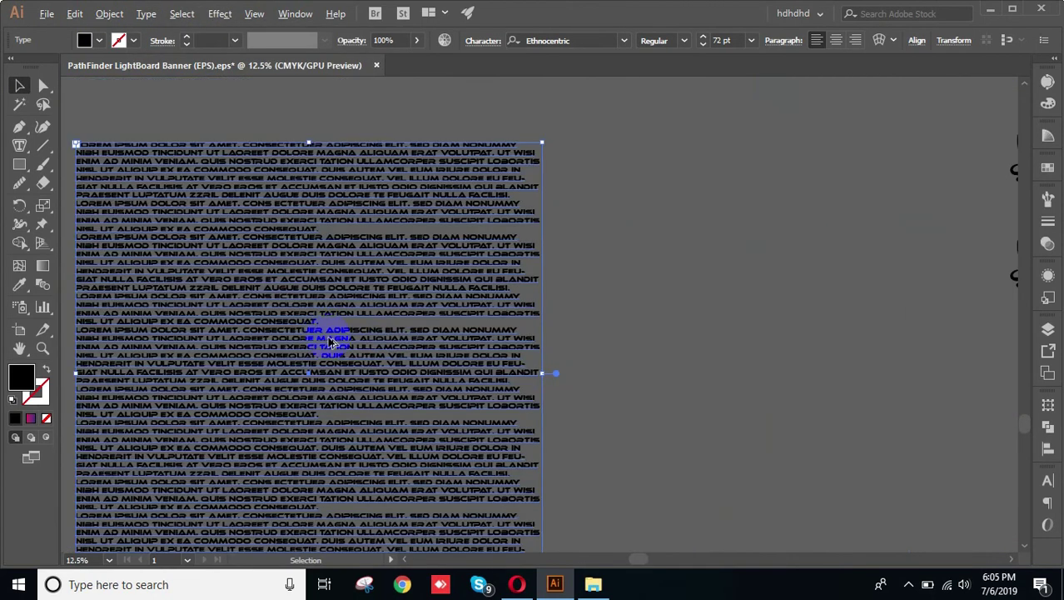
left_click(185, 14)
mouse_move(146, 13)
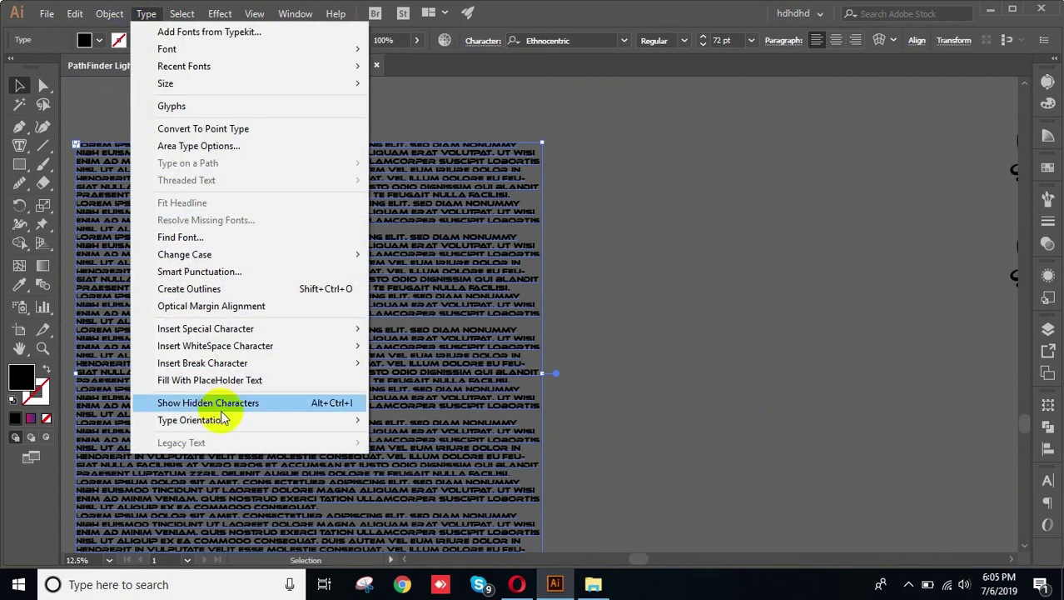
mouse_move(215, 427)
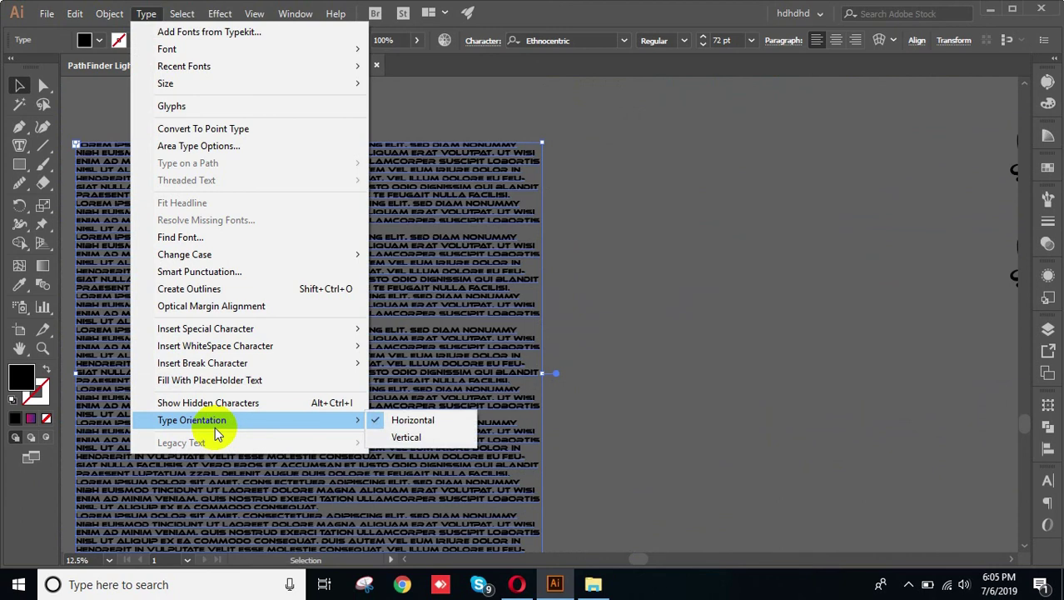
left_click(402, 443)
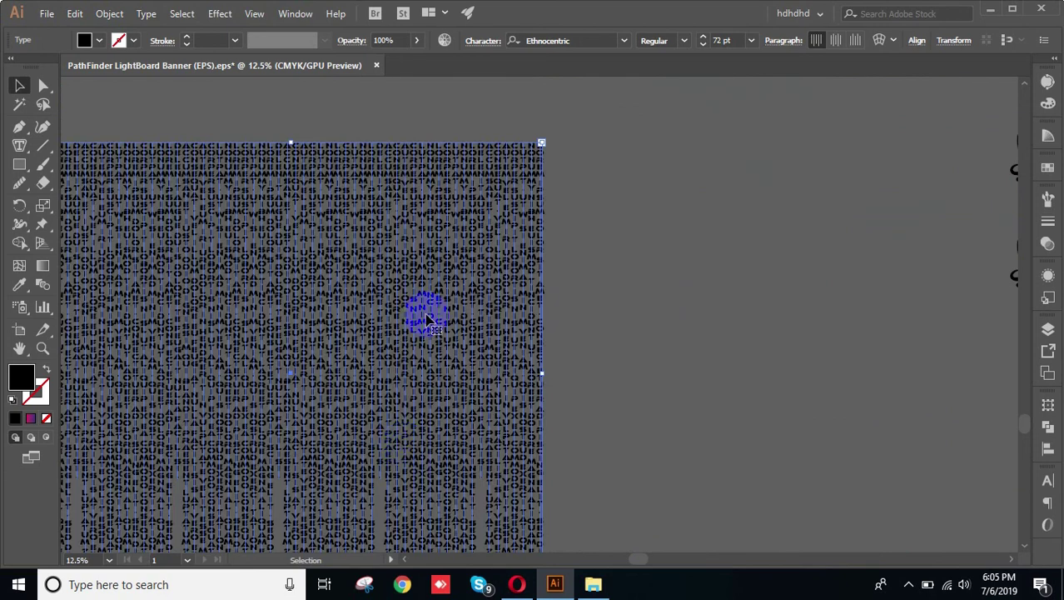
left_click_drag(413, 229, 729, 276)
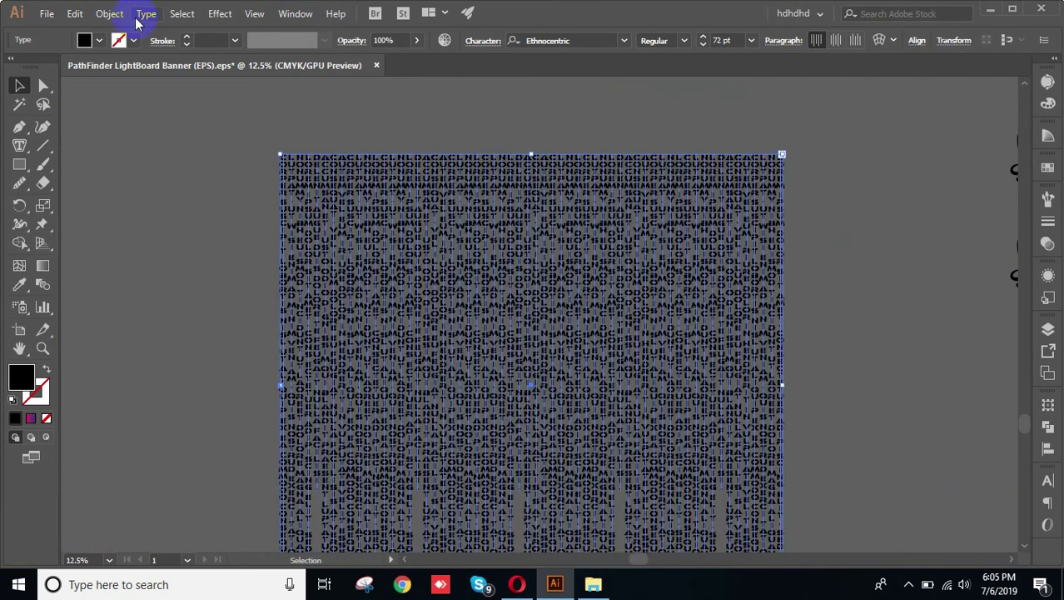
Review the Change Case options and the available selection commands, and deselect the vertical text area.
left_click(146, 17)
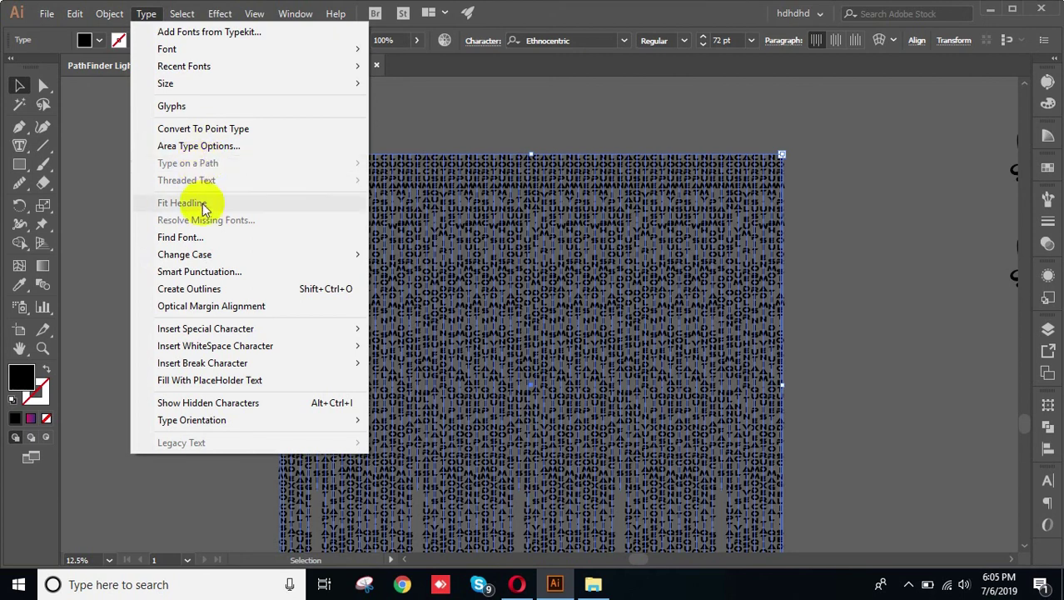
mouse_move(201, 259)
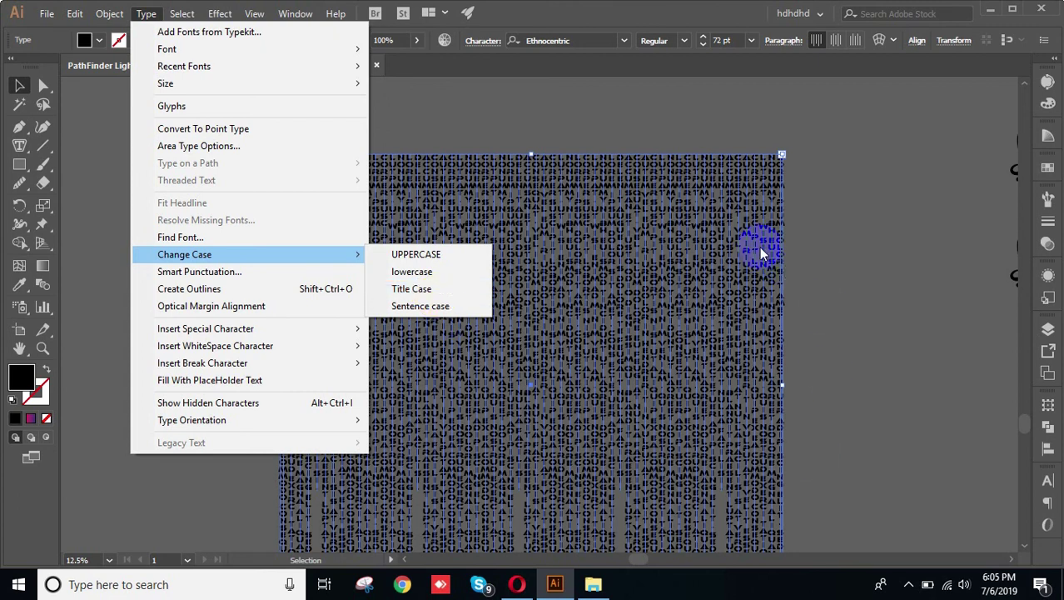
left_click(105, 16)
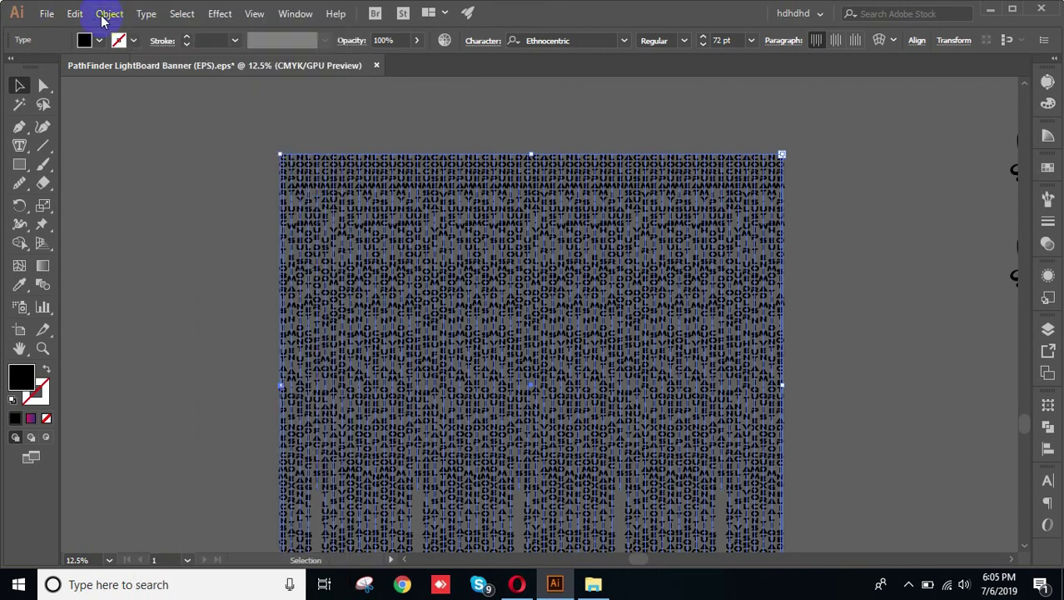
left_click(187, 18)
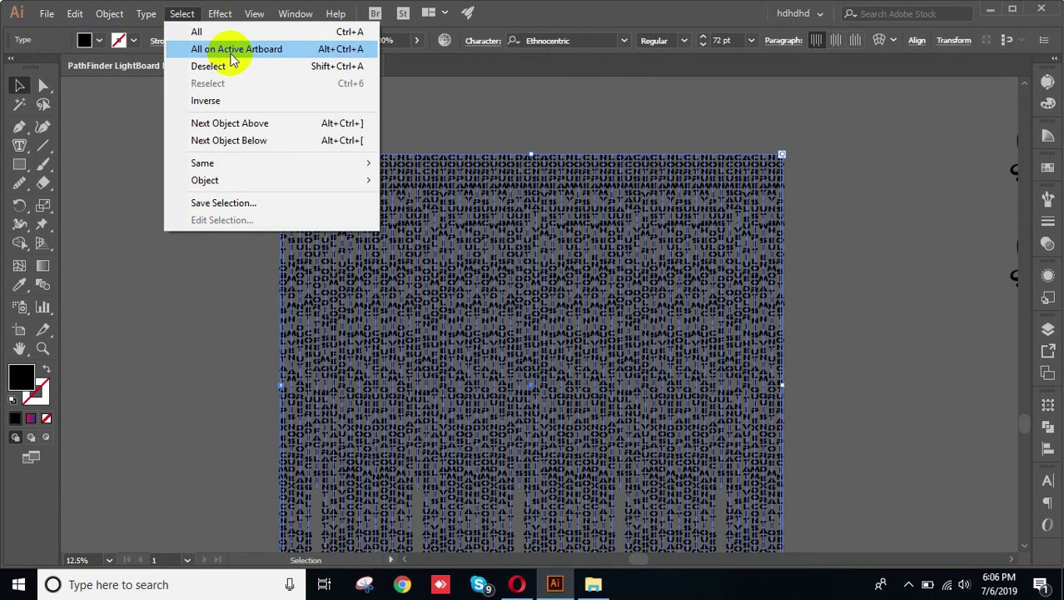
left_click(498, 104)
Select all objects on the active RAM IT banner artboard and examine which objects the selection covers.
scroll(480, 269, "down", 2)
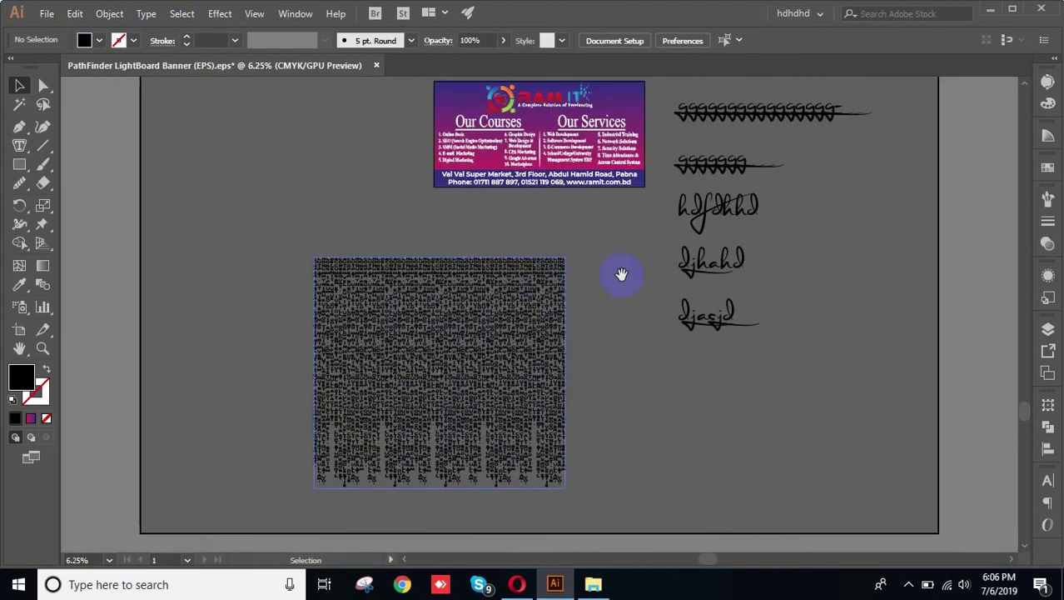
left_click_drag(582, 247, 613, 335)
left_click_drag(349, 191, 512, 201)
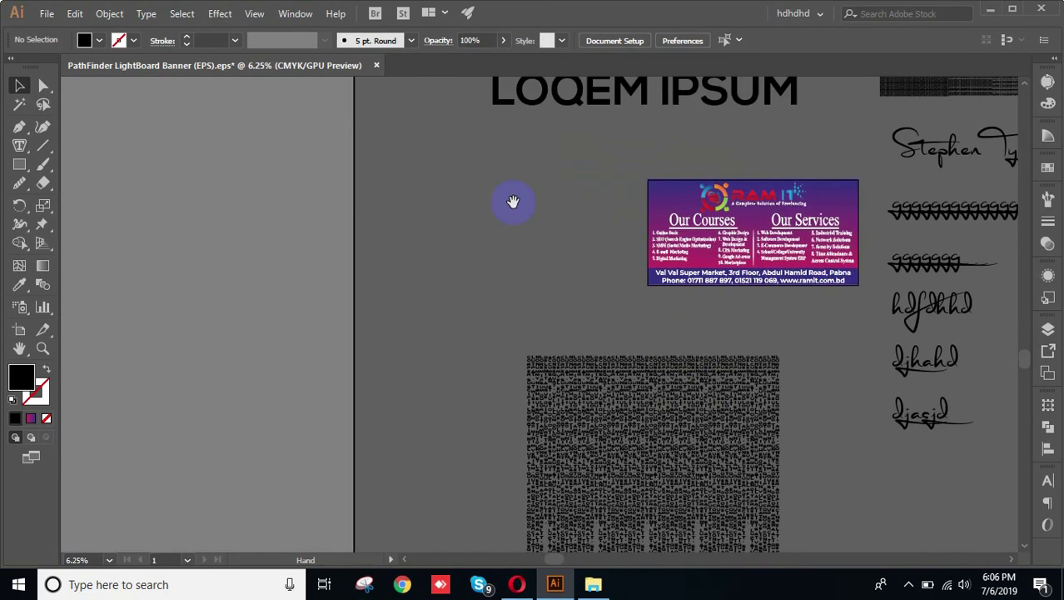
left_click_drag(568, 244, 448, 235)
scroll(466, 247, "up", 3)
left_click_drag(288, 245, 580, 236)
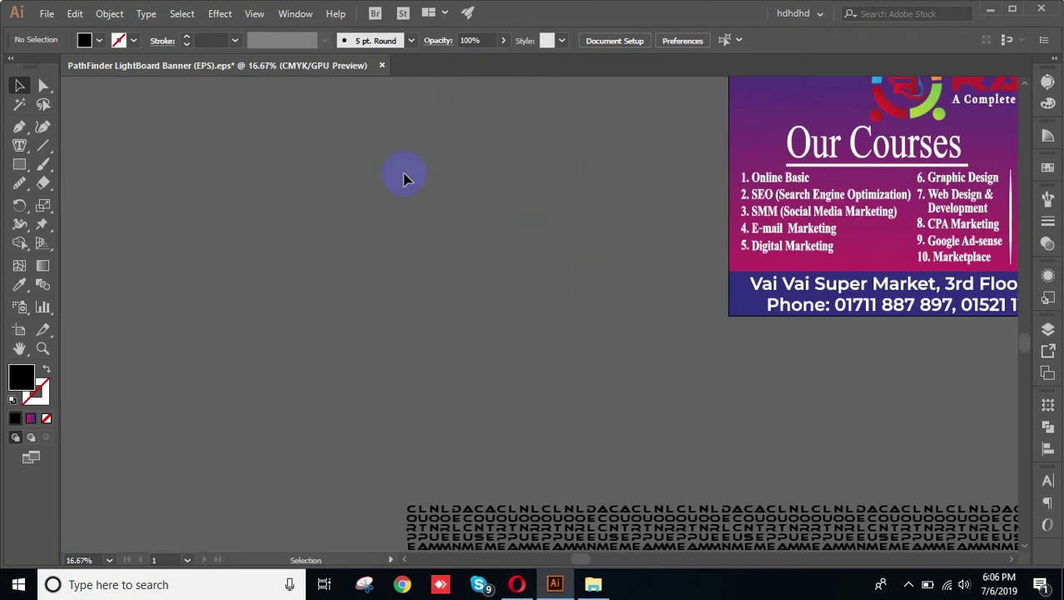
left_click_drag(667, 207, 249, 306)
left_click(145, 13)
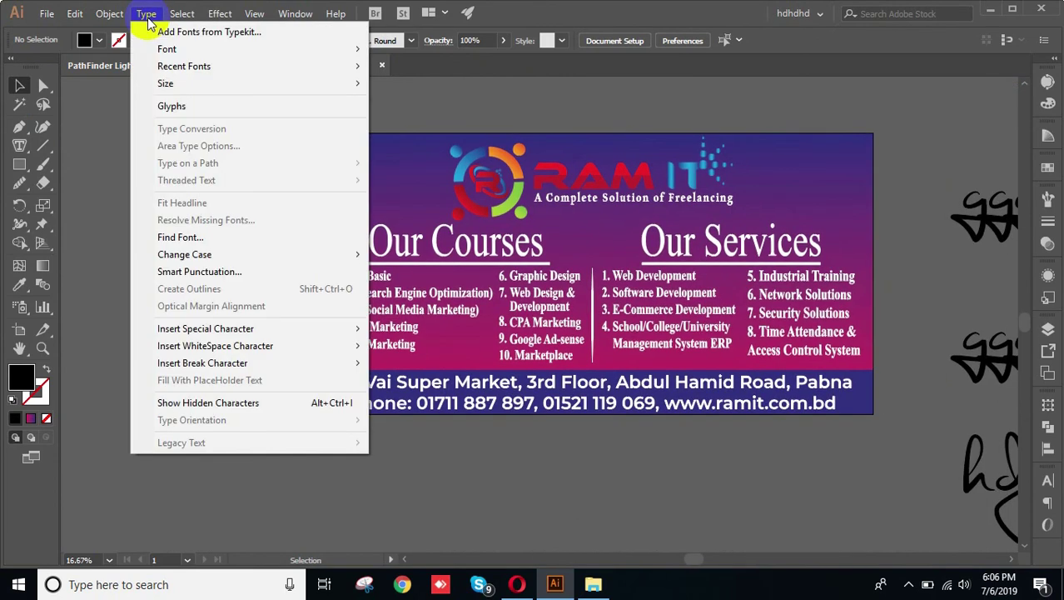
left_click(177, 15)
left_click(237, 48)
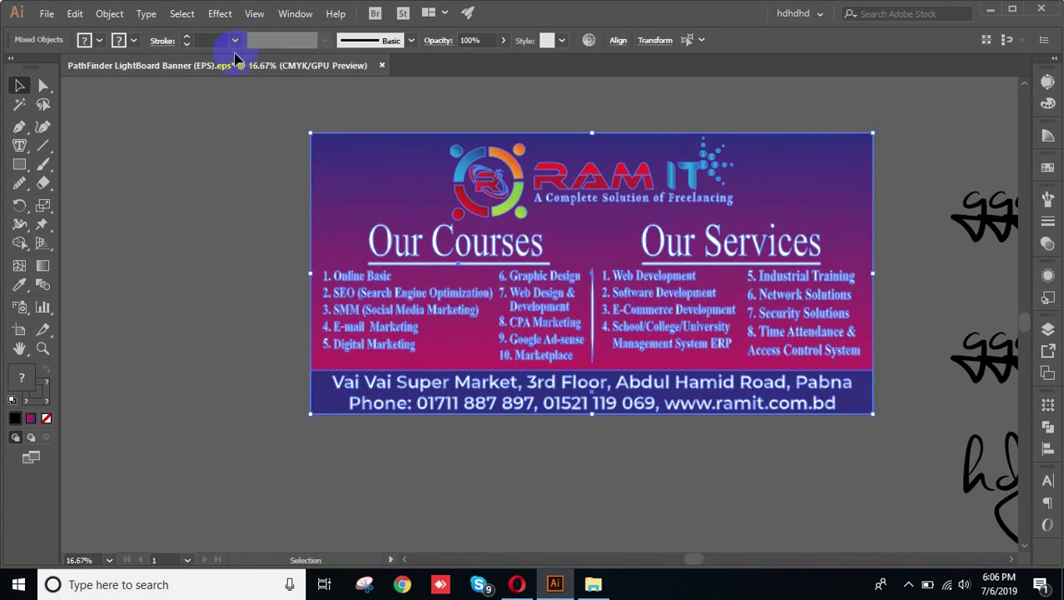
scroll(486, 337, "down", 1)
scroll(484, 348, "down", 2)
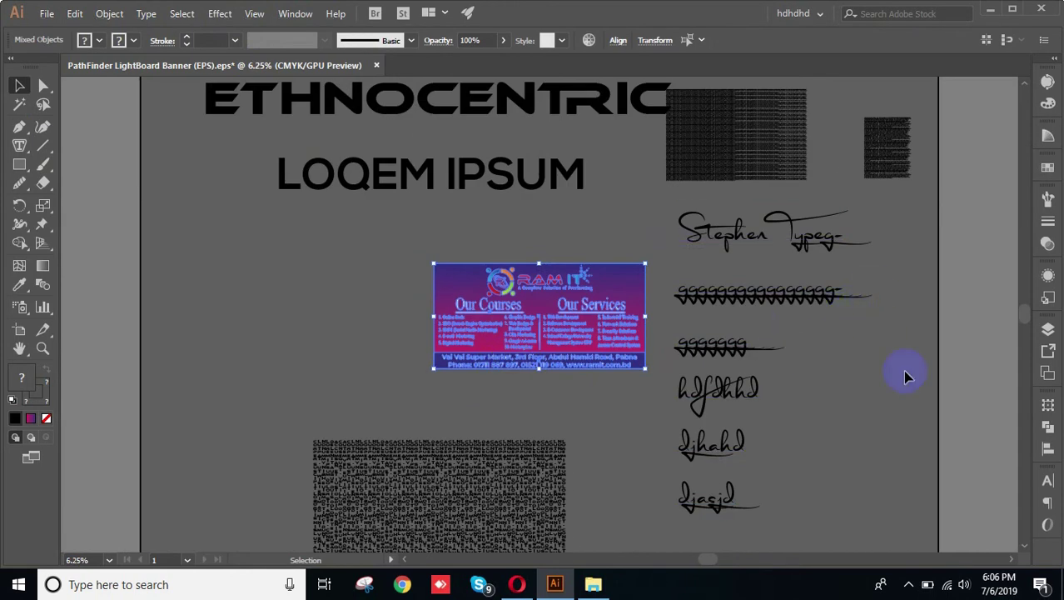
scroll(533, 333, "up", 3)
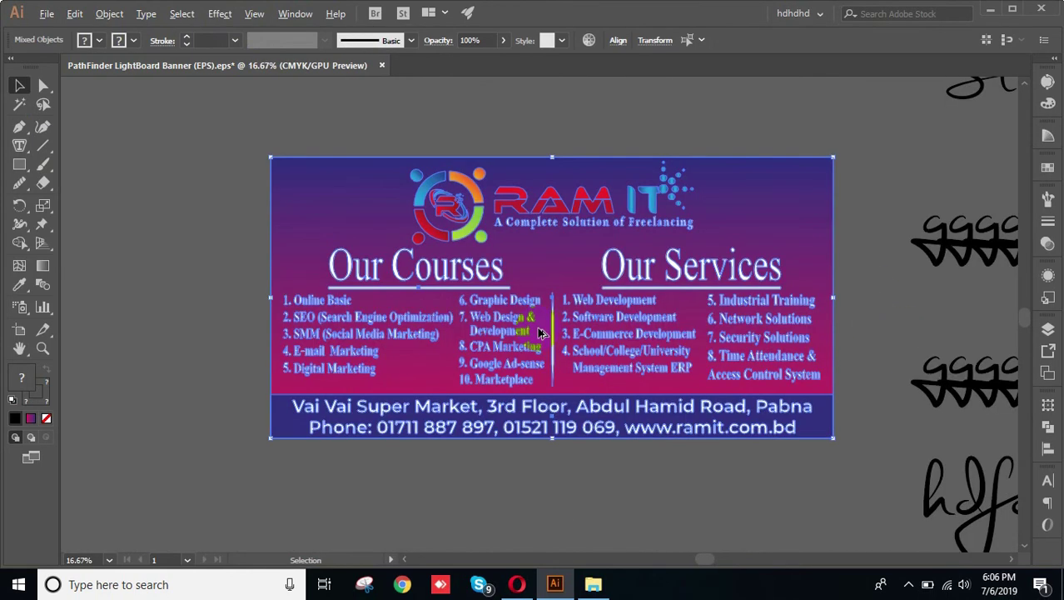
Clear the banner selection, select every object in the document for comparison, and deselect everything.
left_click(147, 218)
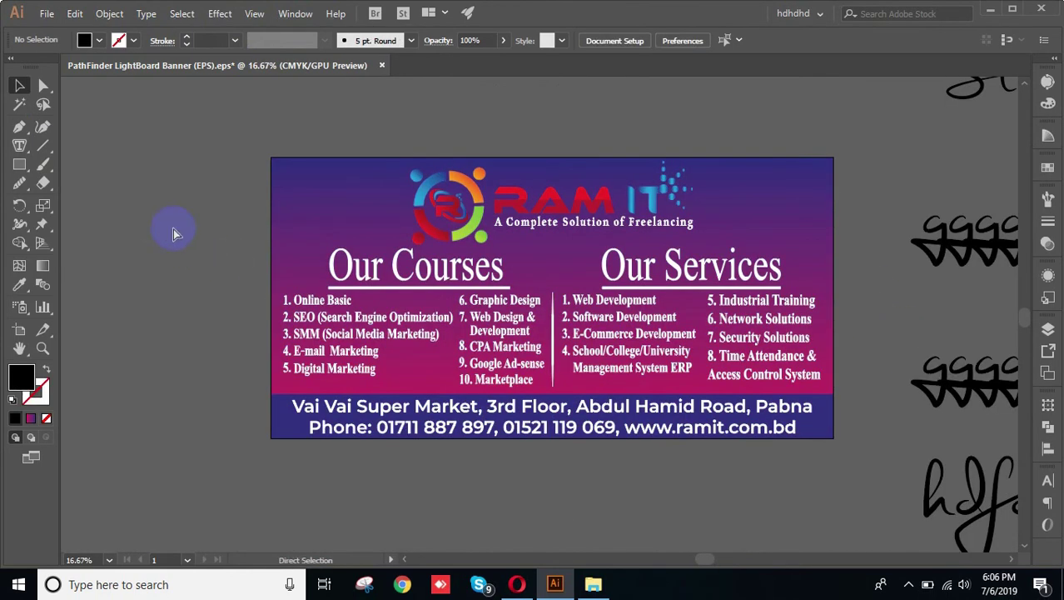
key("ctrl+a")
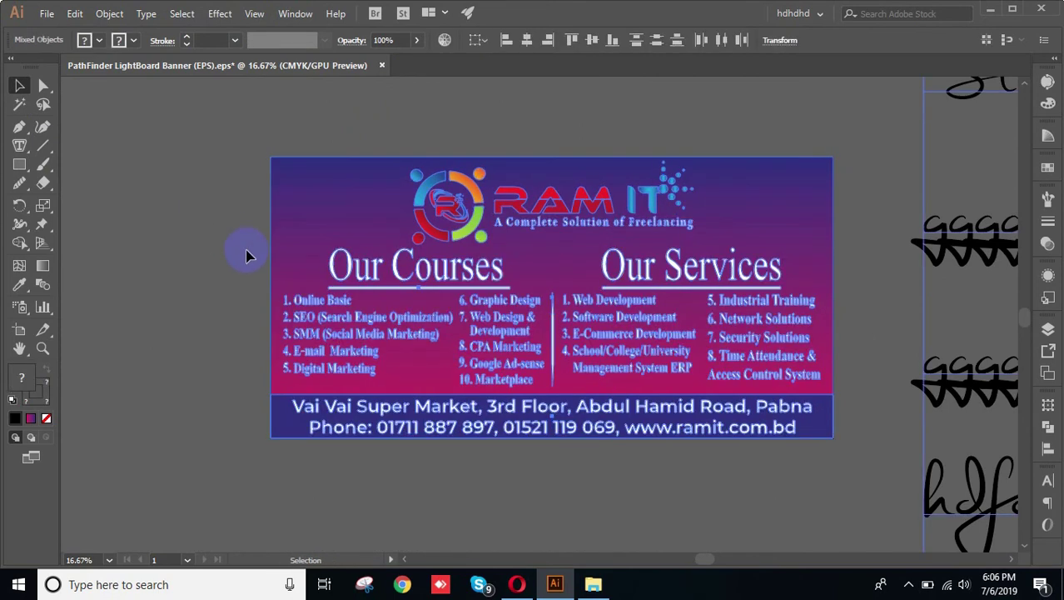
scroll(333, 258, "down", 2)
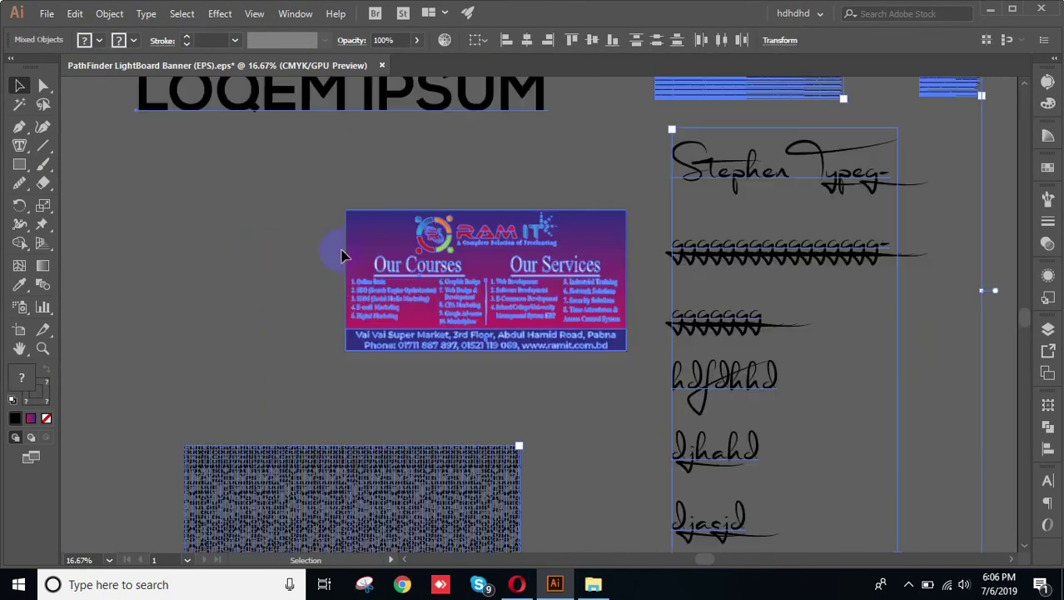
left_click(230, 221)
scroll(337, 356, "up", 1)
scroll(337, 357, "up", 1)
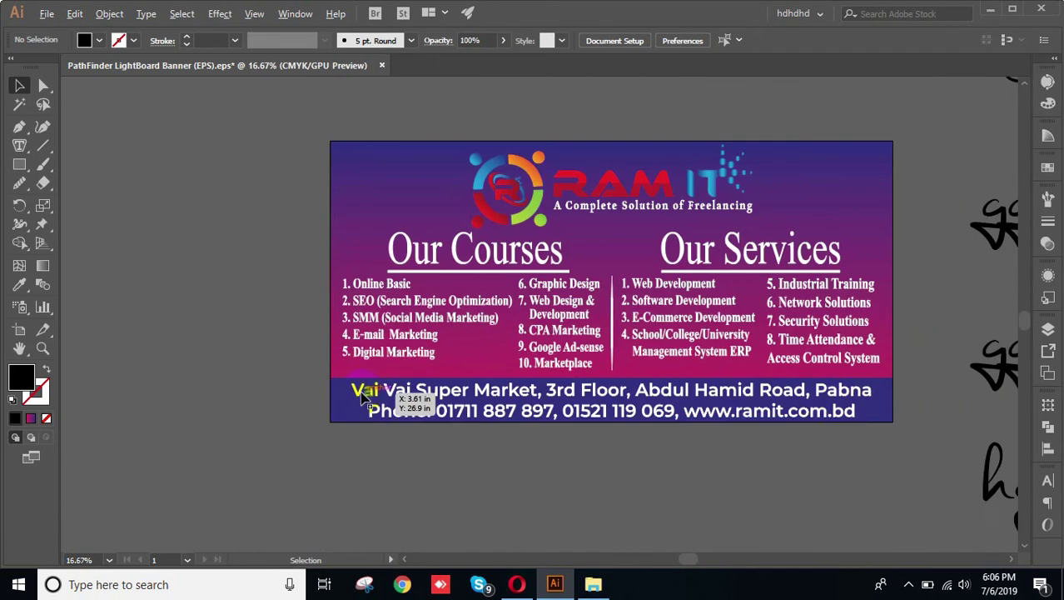
Select the RAM IT banner's objects by area, clear the selection, and review the selection commands.
left_click_drag(926, 297, 812, 285)
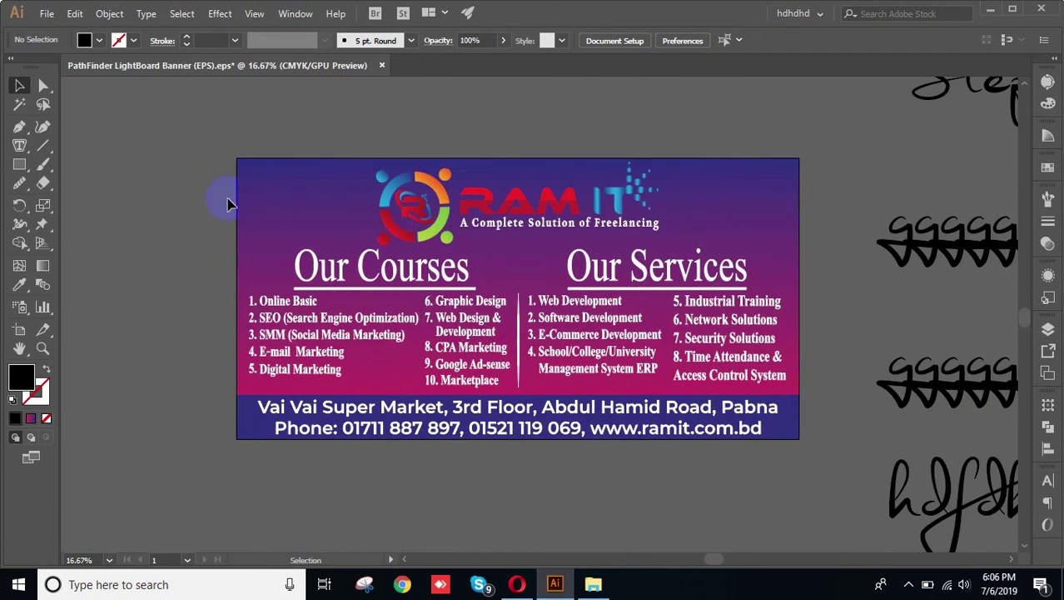
left_click_drag(209, 167, 781, 464)
left_click(856, 301)
left_click(180, 14)
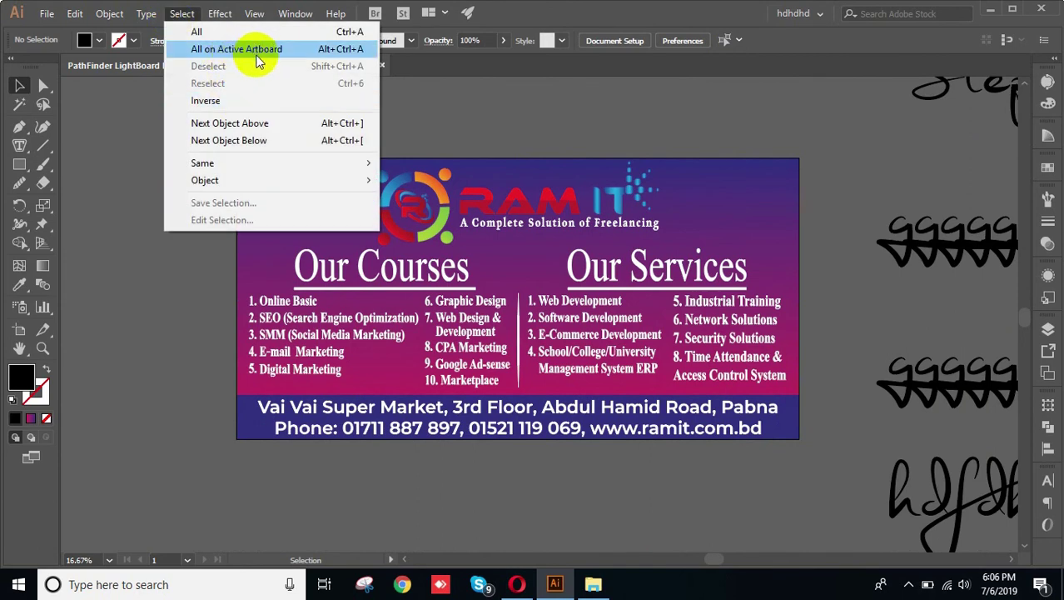
left_click(156, 255)
Add a second artboard about 9.33 by 10.52 in on the empty canvas beside the banner.
left_click(19, 330)
left_click_drag(96, 254, 183, 352)
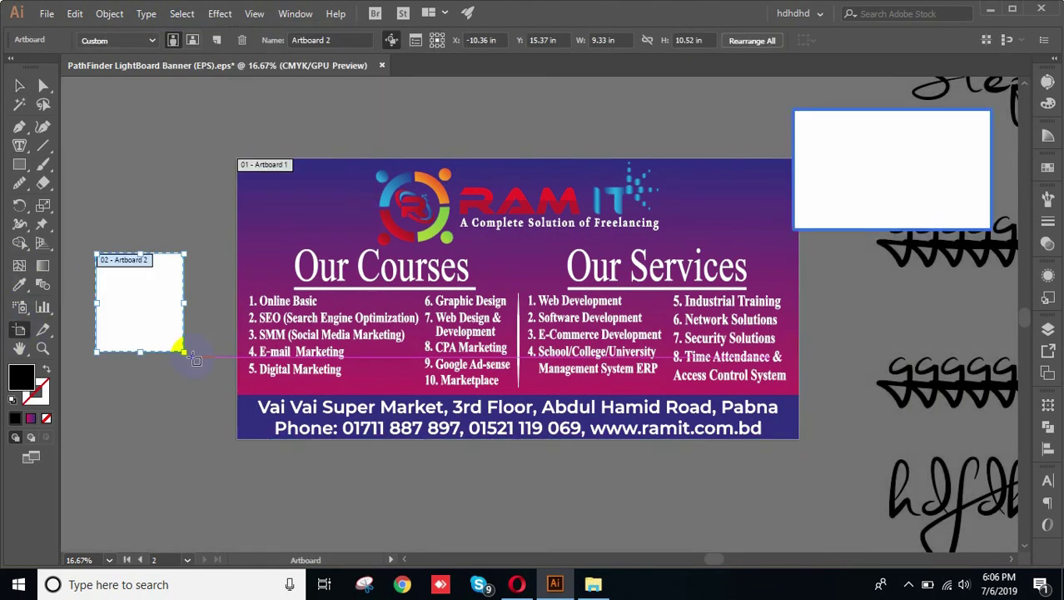
left_click(20, 85)
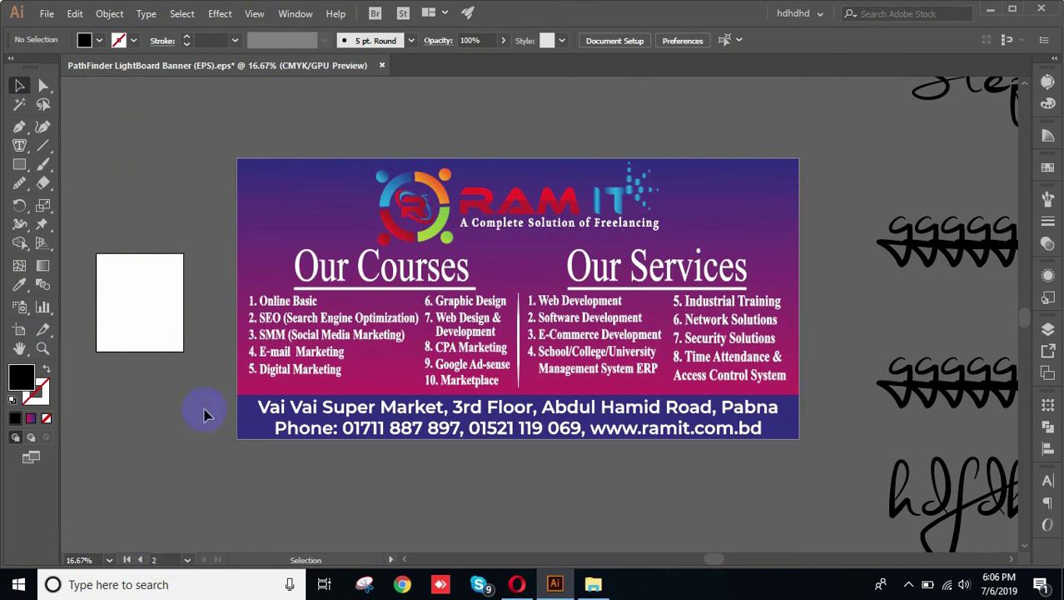
Select and deselect the banner's background rectangle to activate its artboard, and make the new small artboard active again.
left_click(343, 175)
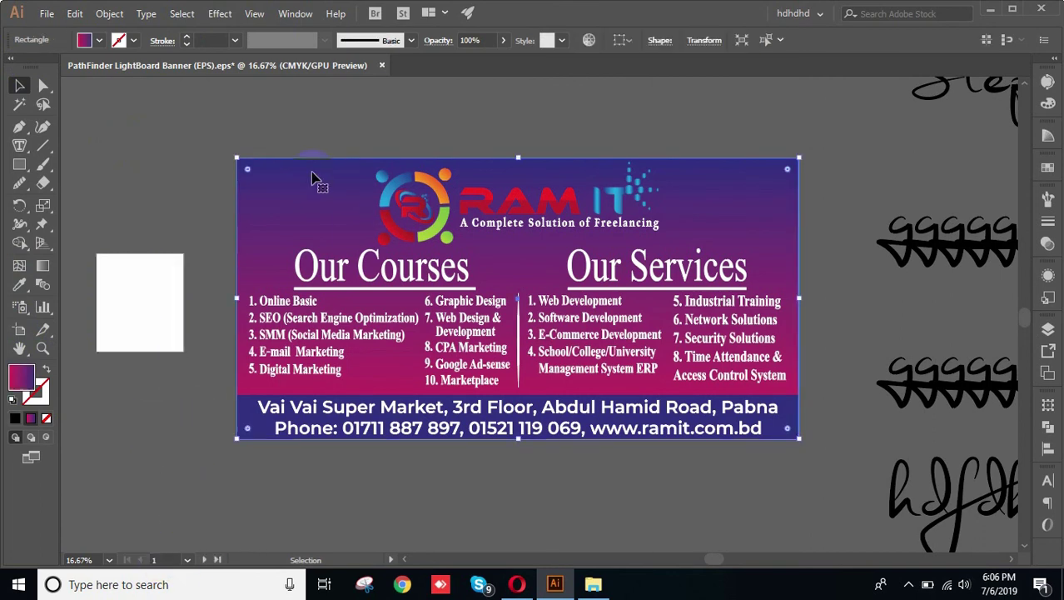
left_click(191, 155)
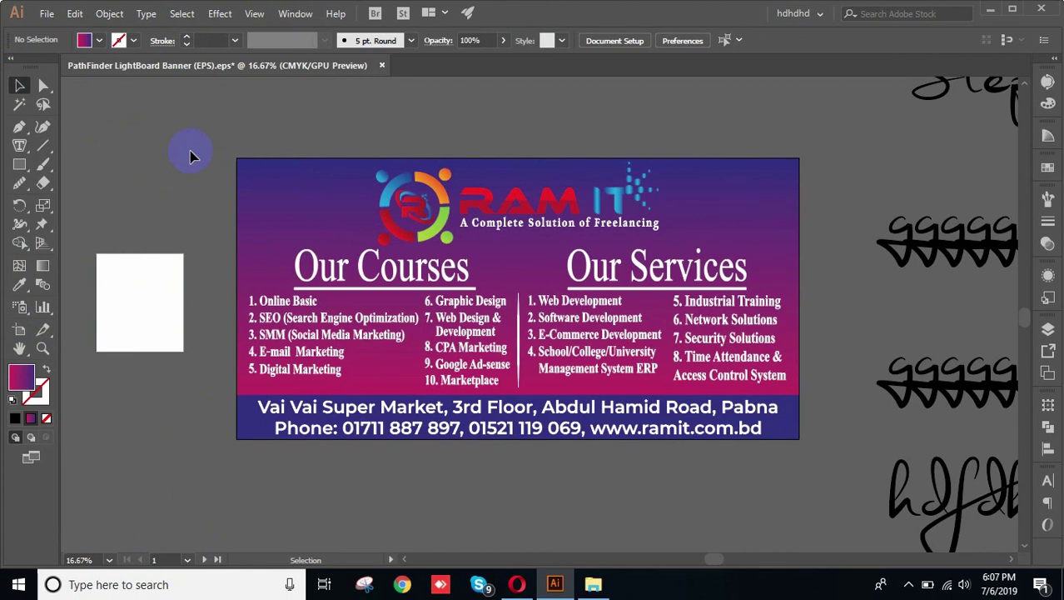
left_click(130, 303)
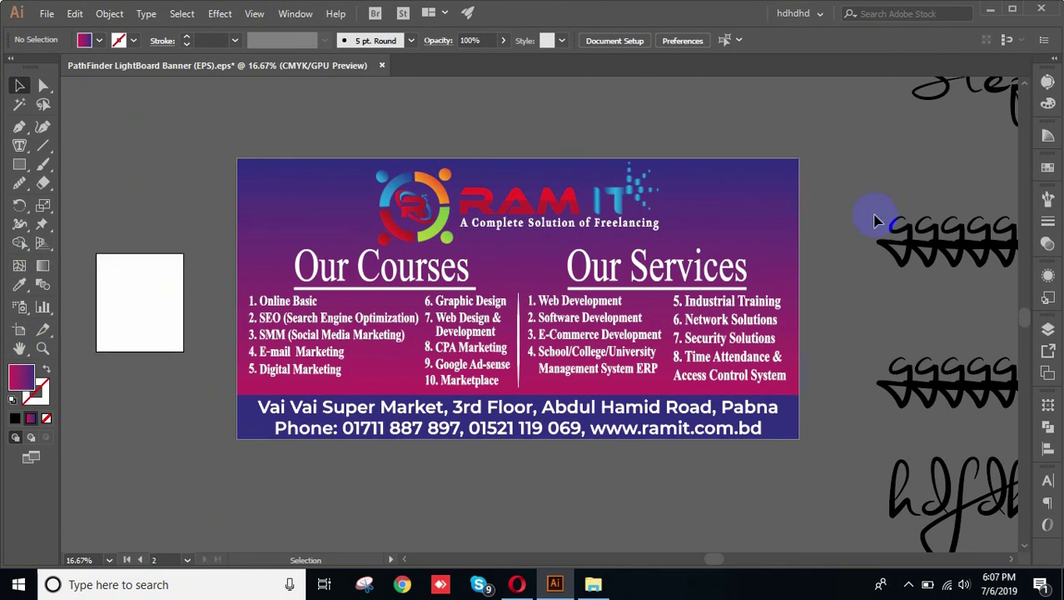
Draw a small gradient-filled rectangle in the upper part of the new artboard and deselect it.
left_click(20, 164)
left_click_drag(104, 267, 155, 310)
left_click(19, 85)
left_click(154, 297)
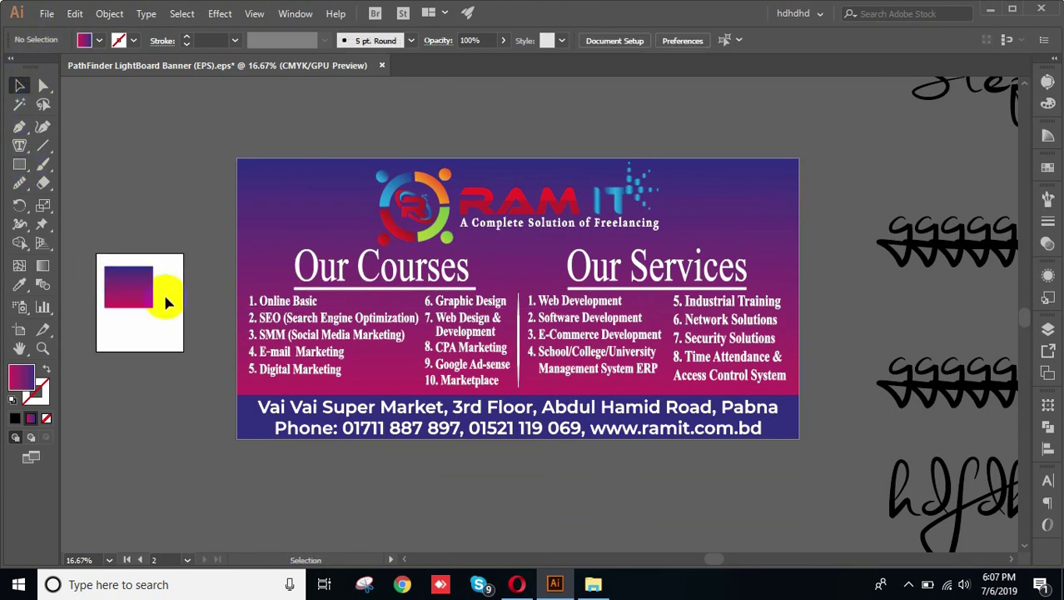
Select all objects on the active small artboard, examine what is covered, and clear the selection.
left_click(182, 13)
left_click(224, 48)
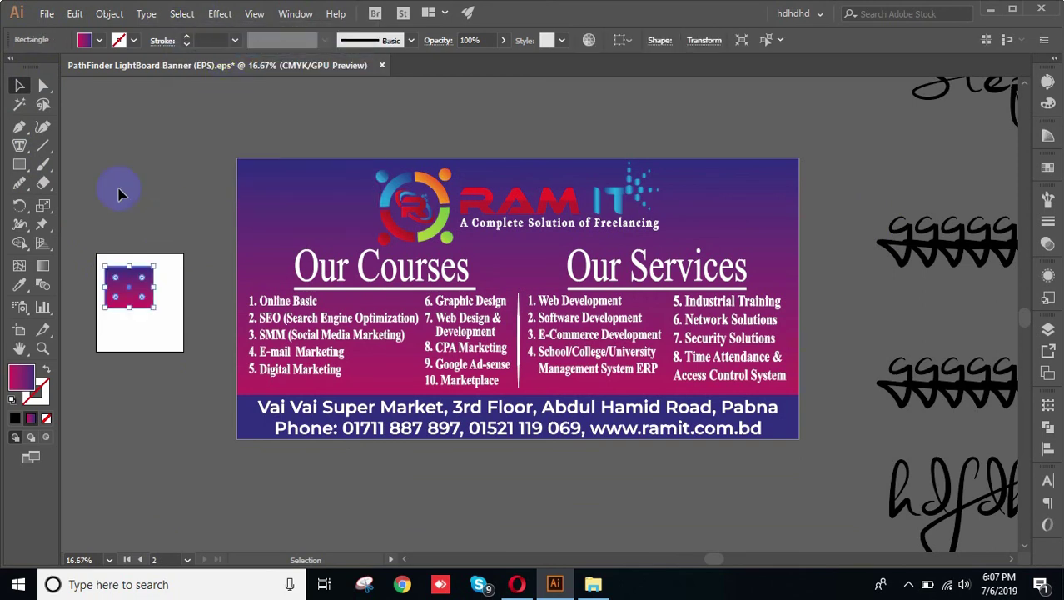
left_click(198, 170)
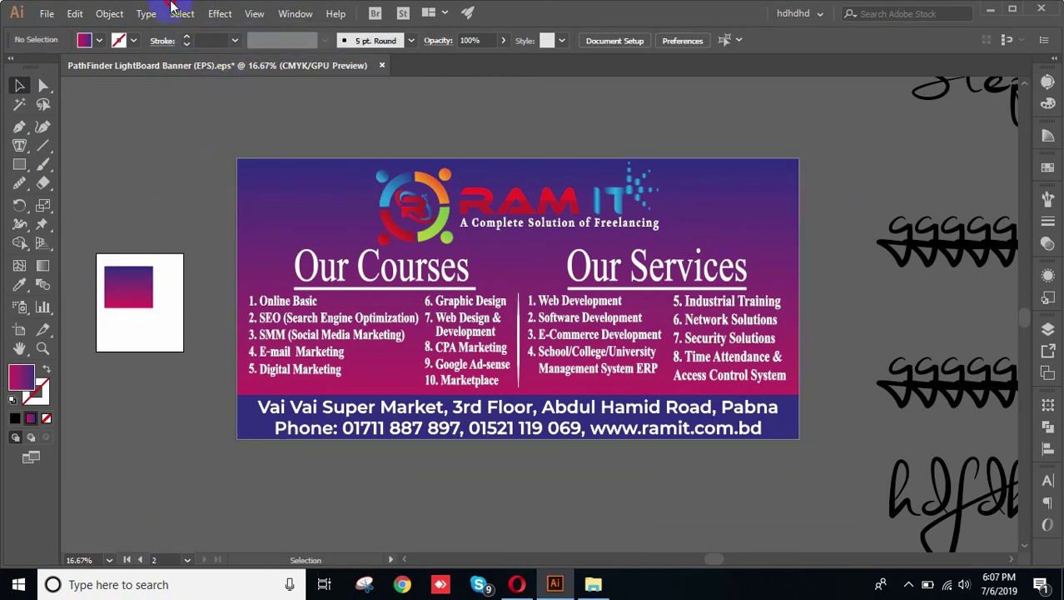
Select the small gradient rectangle and clear it with the Deselect command, repeating this while checking the Reselect command.
left_click(182, 13)
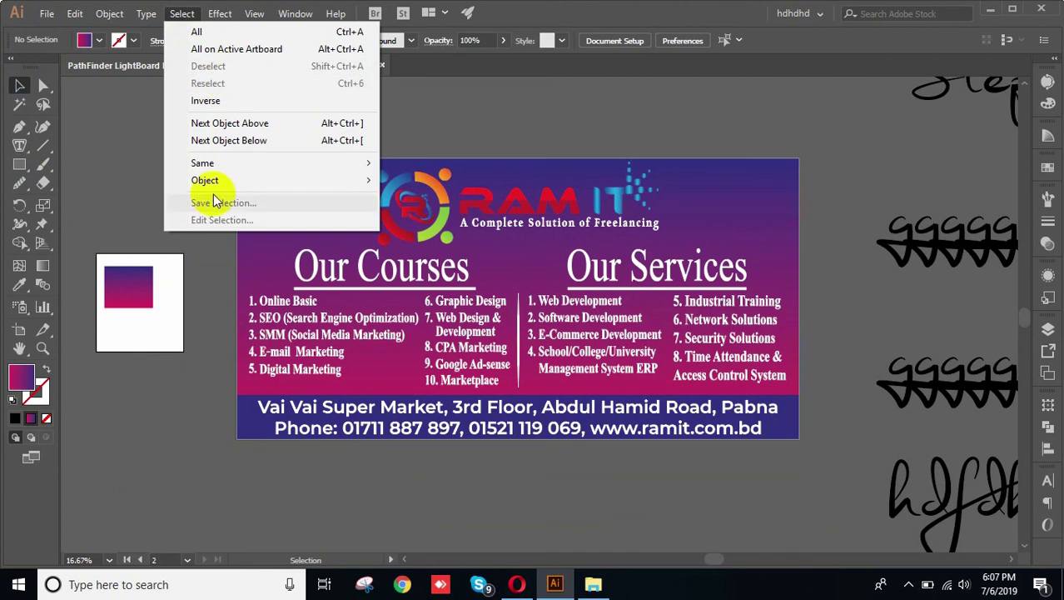
left_click(131, 279)
left_click(181, 13)
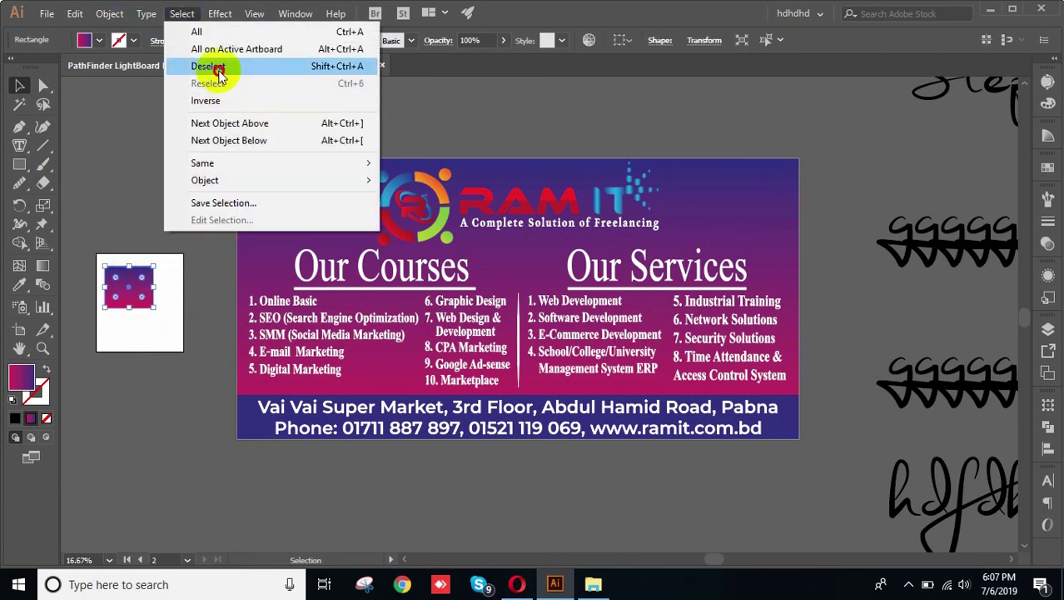
left_click(210, 67)
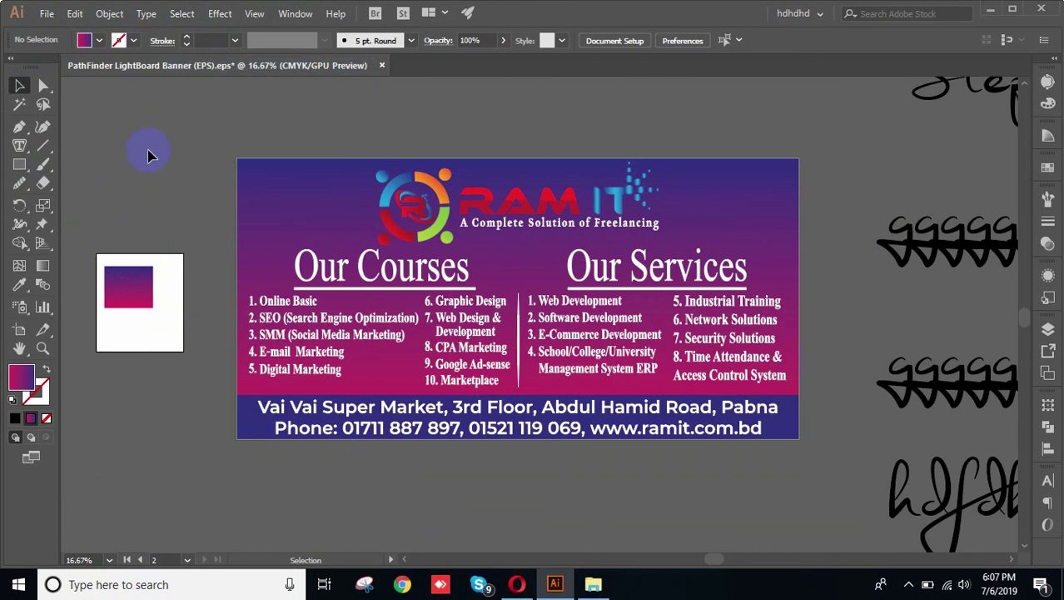
left_click(179, 14)
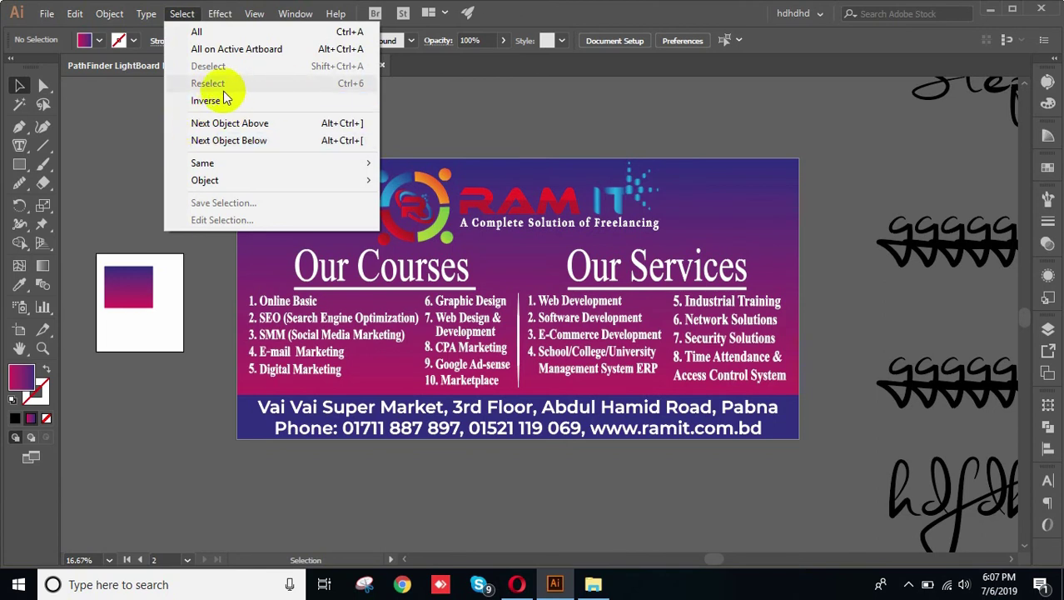
left_click(140, 163)
left_click(142, 265)
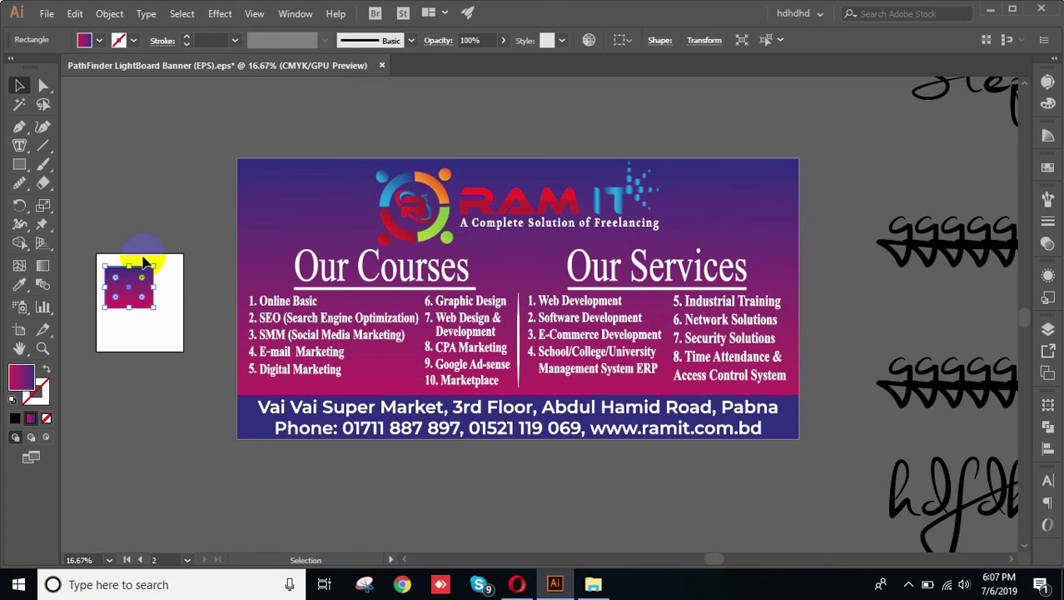
left_click(183, 15)
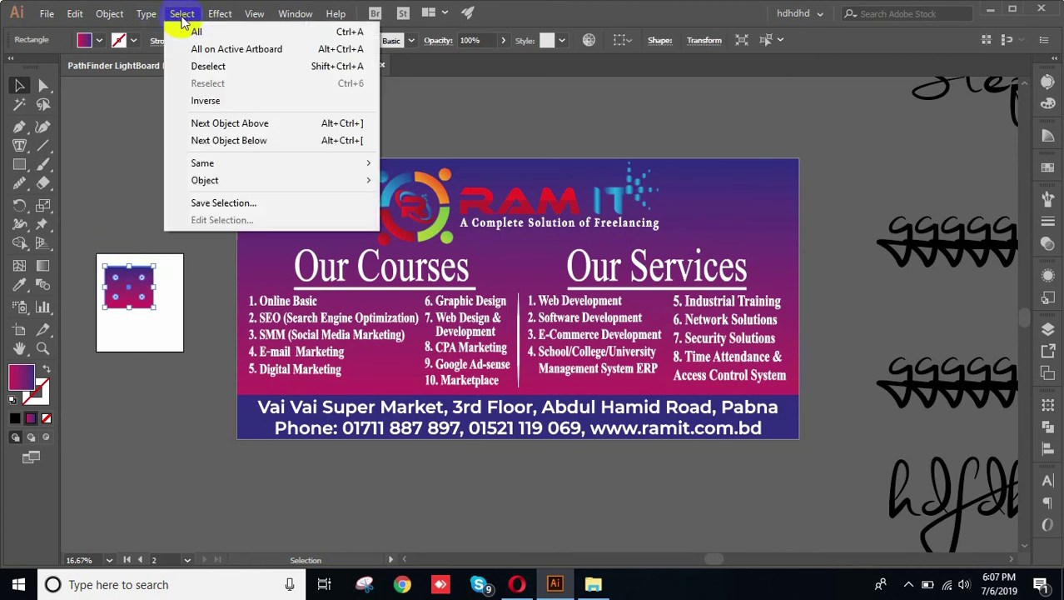
left_click(208, 67)
Try the Next Object Above command with nothing selected and dismiss the alert.
left_click(180, 14)
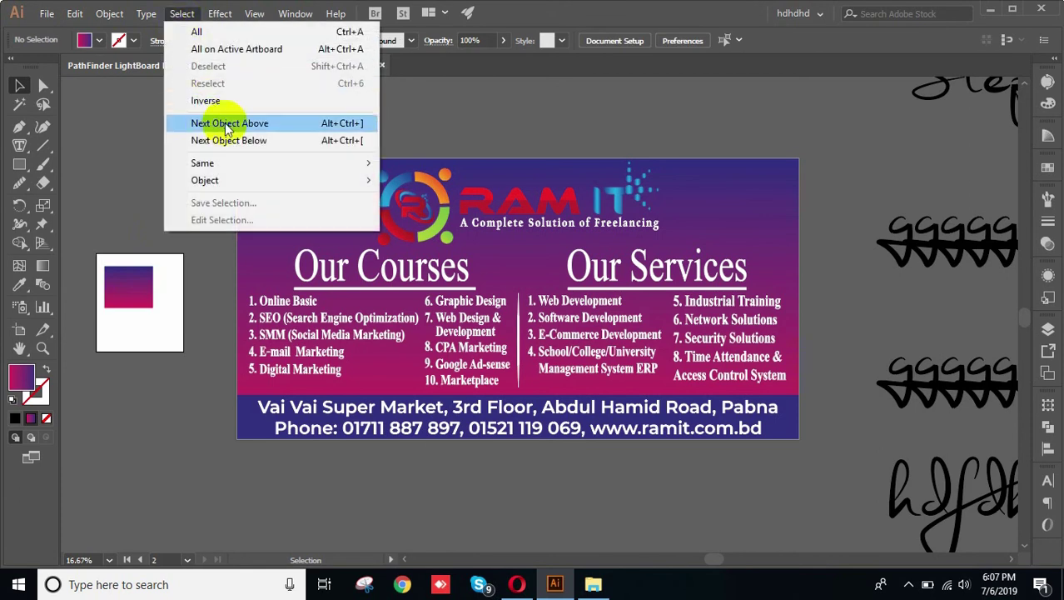
left_click(175, 122)
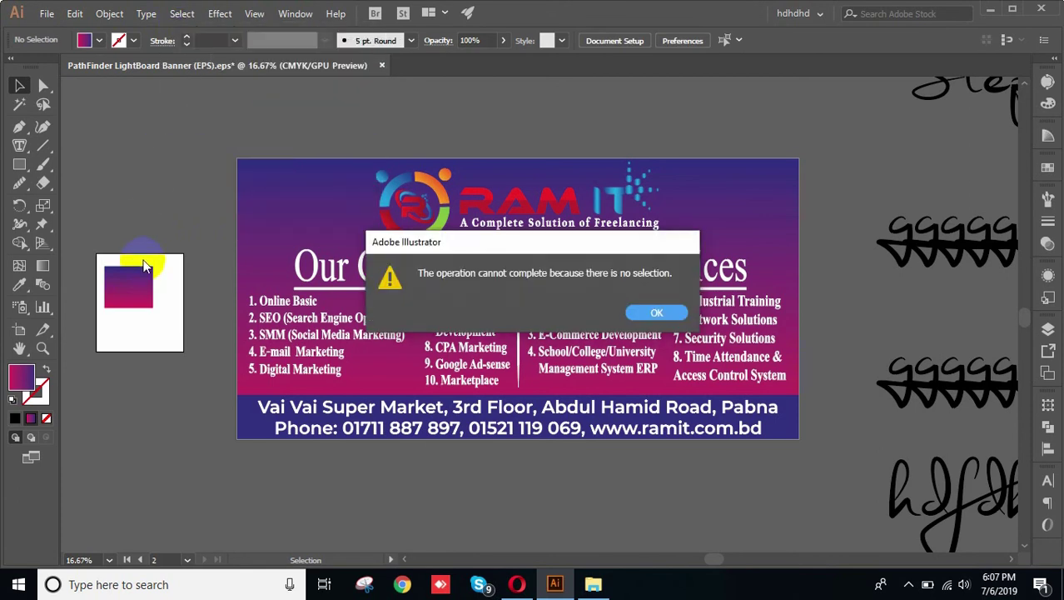
left_click(654, 315)
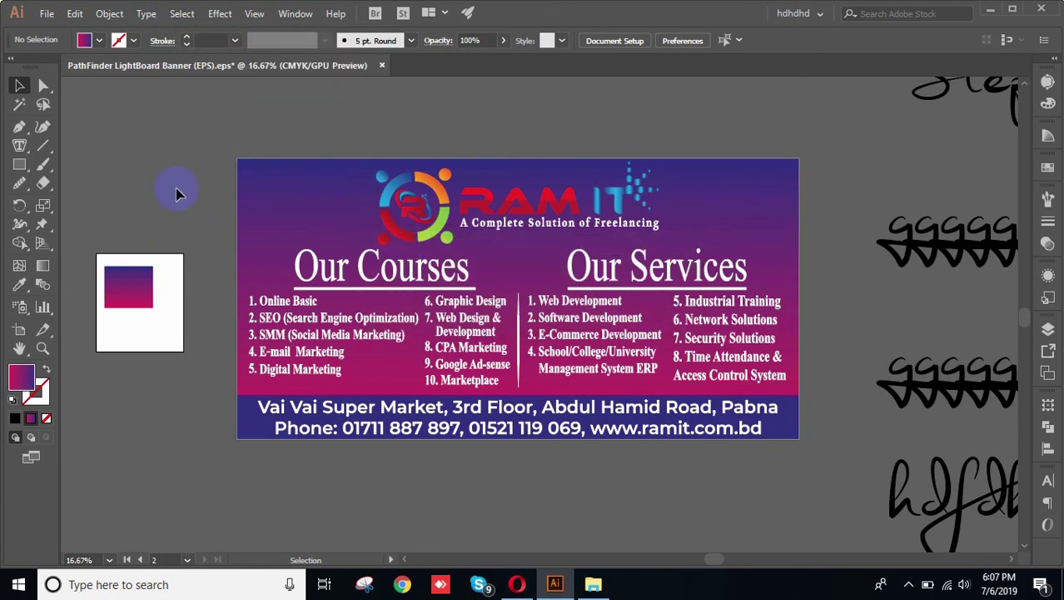
Select and deselect the small rectangle, apply Inverse with nothing selected to select every object, and clear the selection.
left_click(142, 281)
left_click(181, 14)
left_click(123, 143)
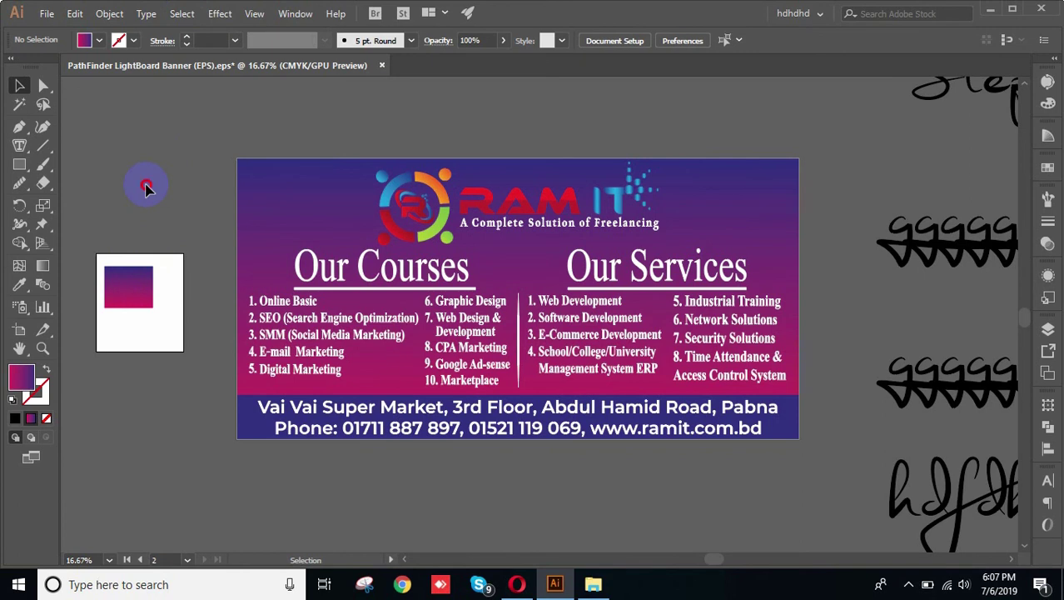
left_click(184, 14)
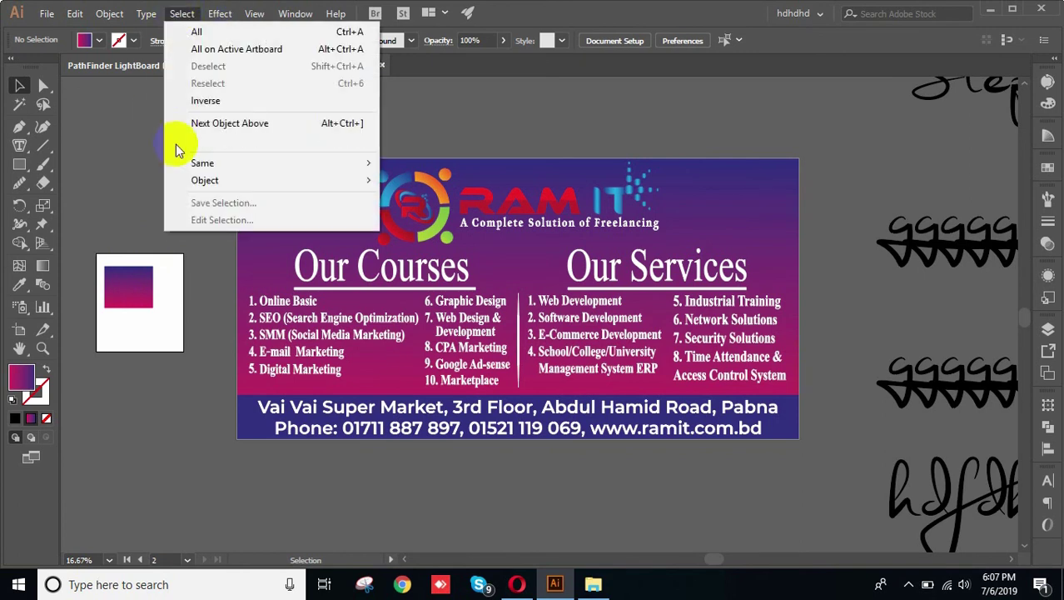
left_click(224, 106)
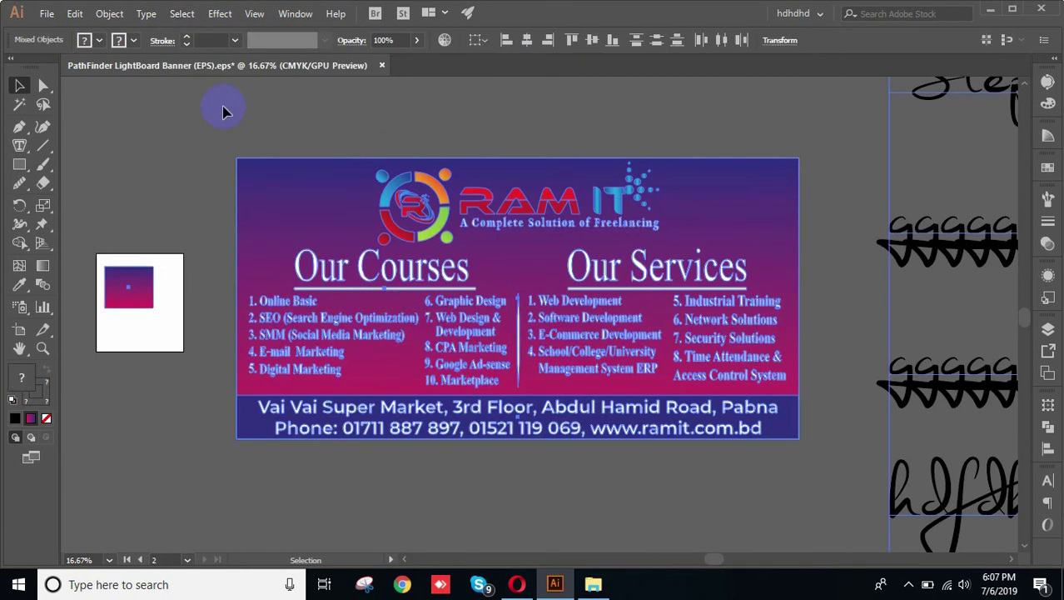
left_click(182, 187)
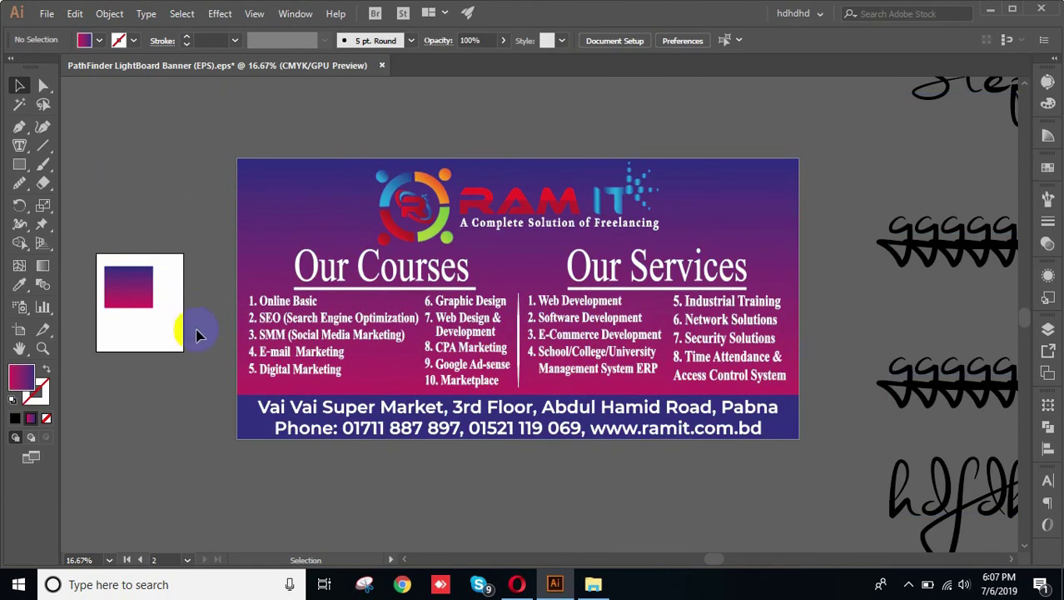
Select the LOQEM IPSUM heading above the banner and deselect it.
scroll(221, 288, "down", 1)
scroll(220, 288, "down", 2)
left_click_drag(820, 262, 704, 226)
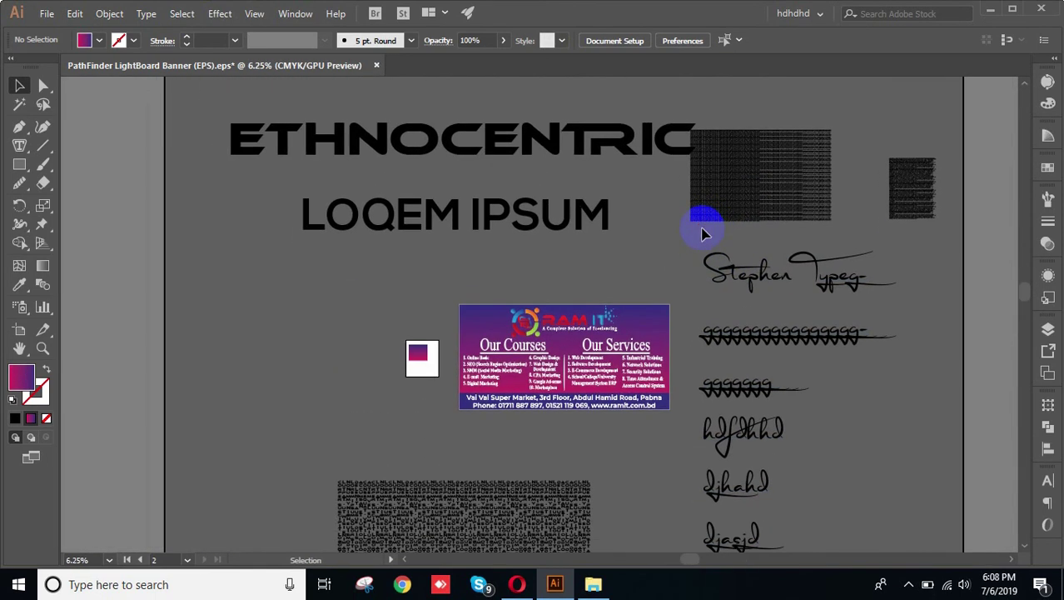
left_click(569, 216)
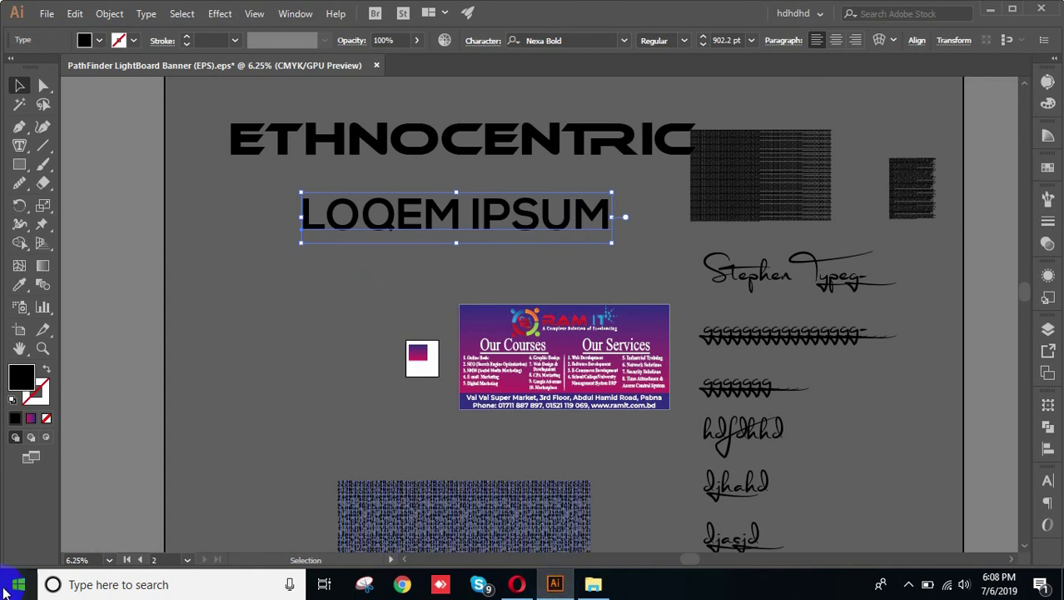
left_click(393, 297)
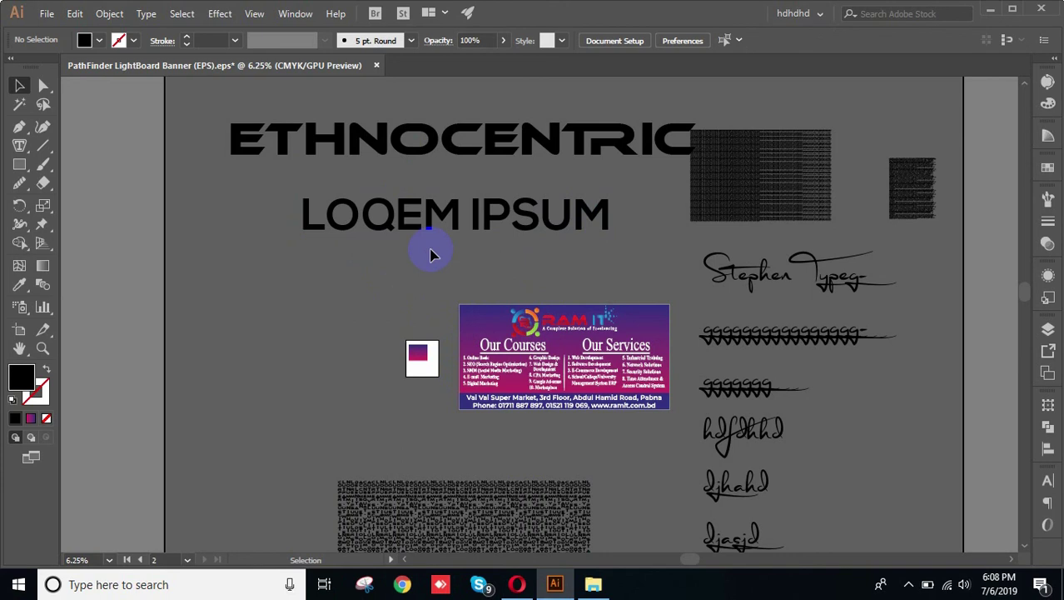
Select the LOQEM IPSUM heading and the ETHNOCENTRIC heading directly above it, invert the selection, examine the coverage, and deselect everything.
left_click(461, 213)
left_click(472, 163, "shift")
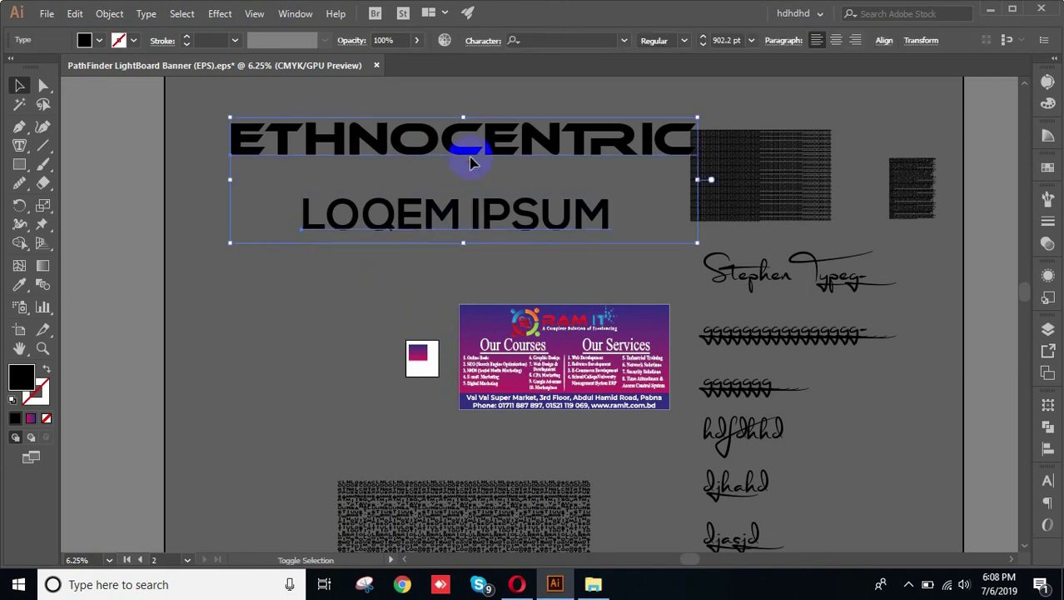
left_click(182, 14)
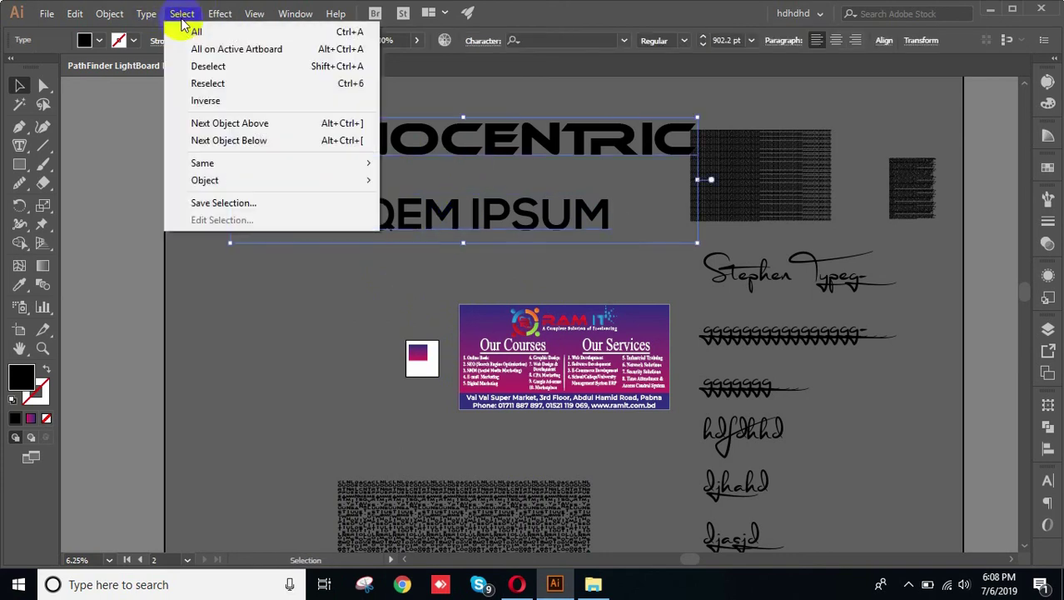
left_click(206, 101)
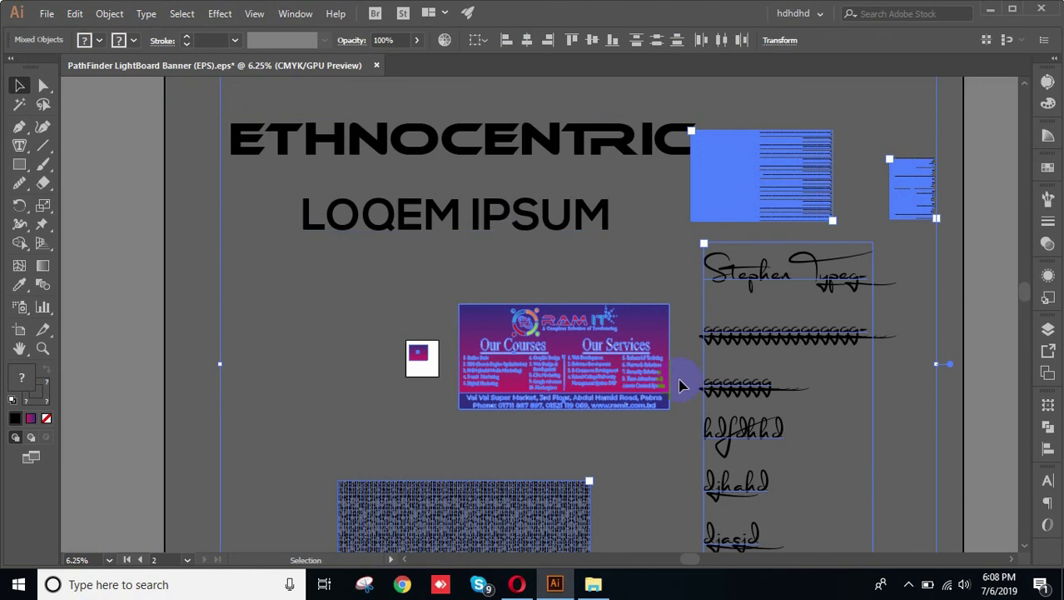
scroll(679, 386, "up", 1)
left_click(182, 13)
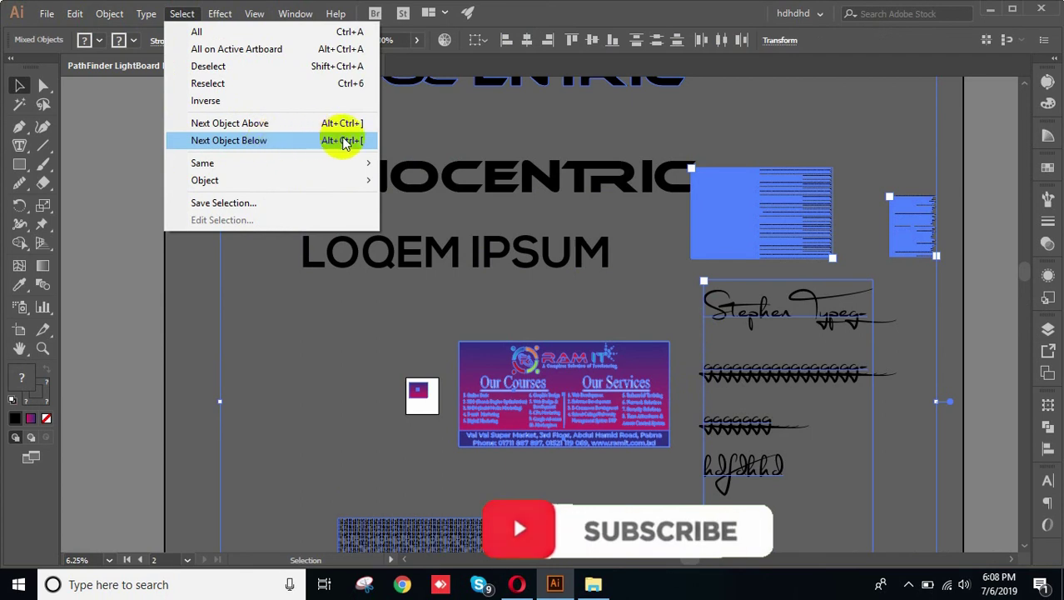
left_click(414, 132)
Select the ETHNOCENTRIC heading above LOQEM IPSUM and move the selection to the next object above it.
left_click(331, 187)
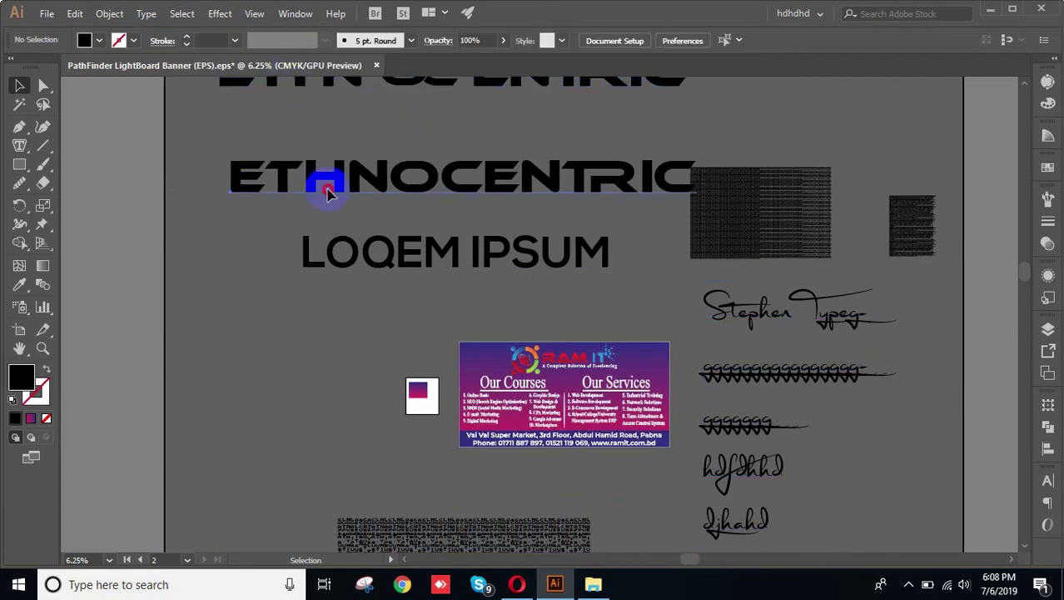
left_click(181, 13)
left_click(235, 125)
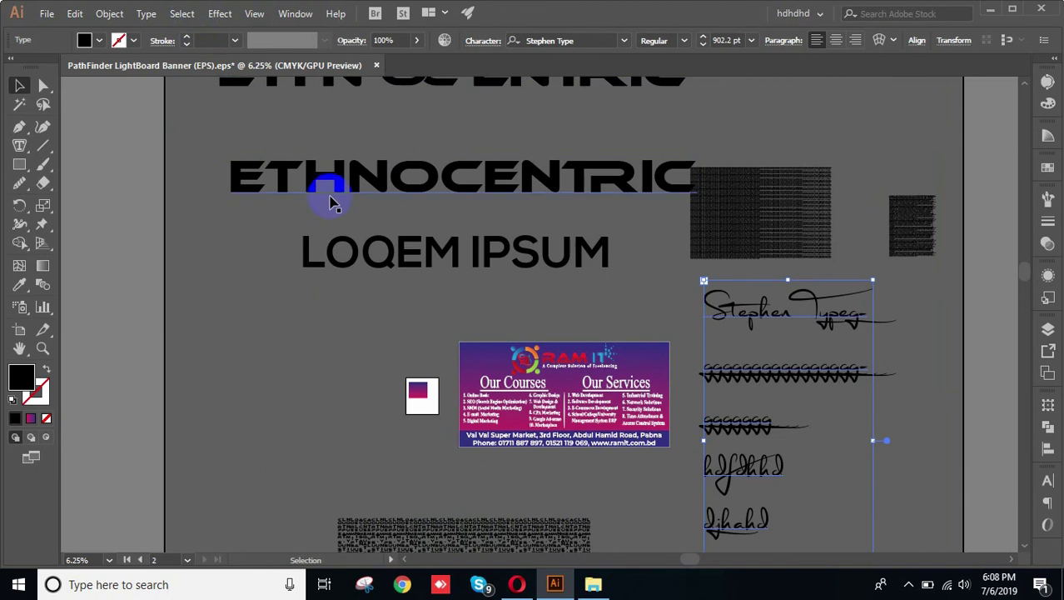
Reselect the ETHNOCENTRIC heading above LOQEM IPSUM and display the document's layers.
left_click(622, 254)
left_click(500, 185)
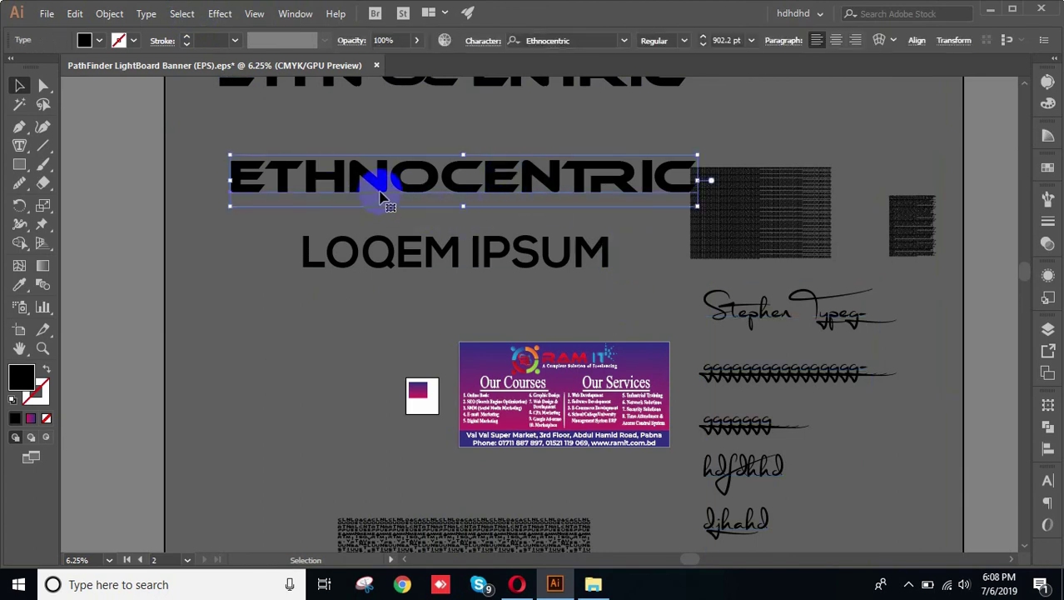
left_click(297, 152)
left_click(364, 183)
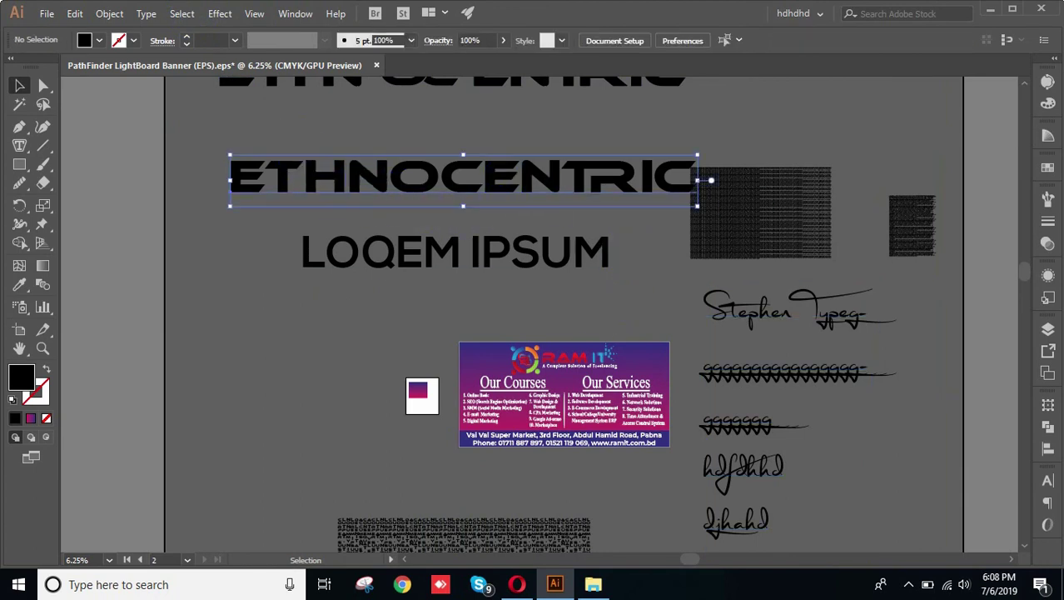
left_click(1047, 330)
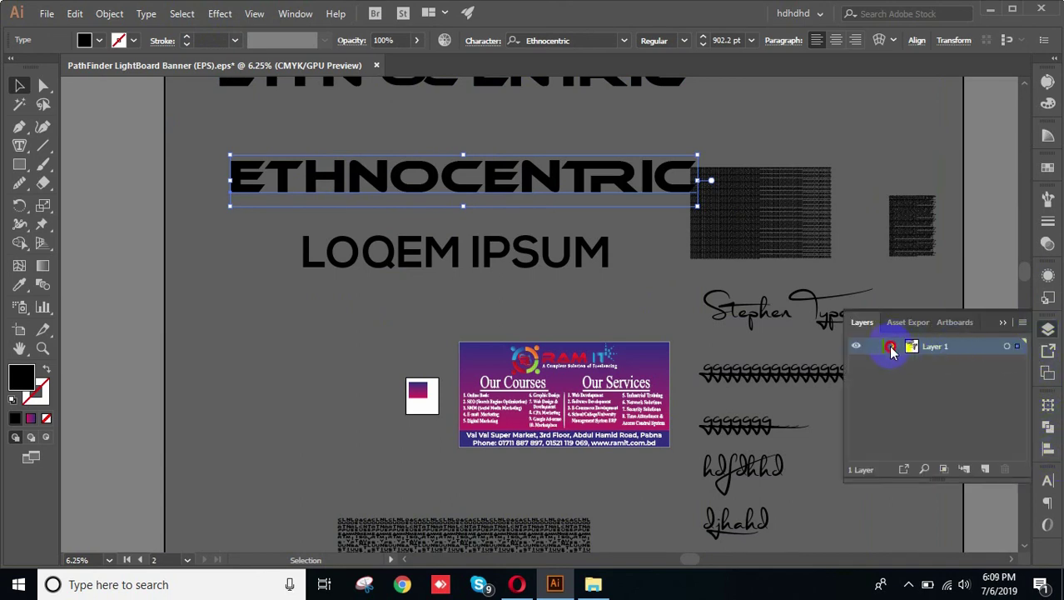
Expand Layer 1 to list its objects and move the selection from the ETHNOCENTRIC heading to the next object above.
left_click(892, 348)
left_click_drag(990, 488, 990, 546)
left_click(962, 453)
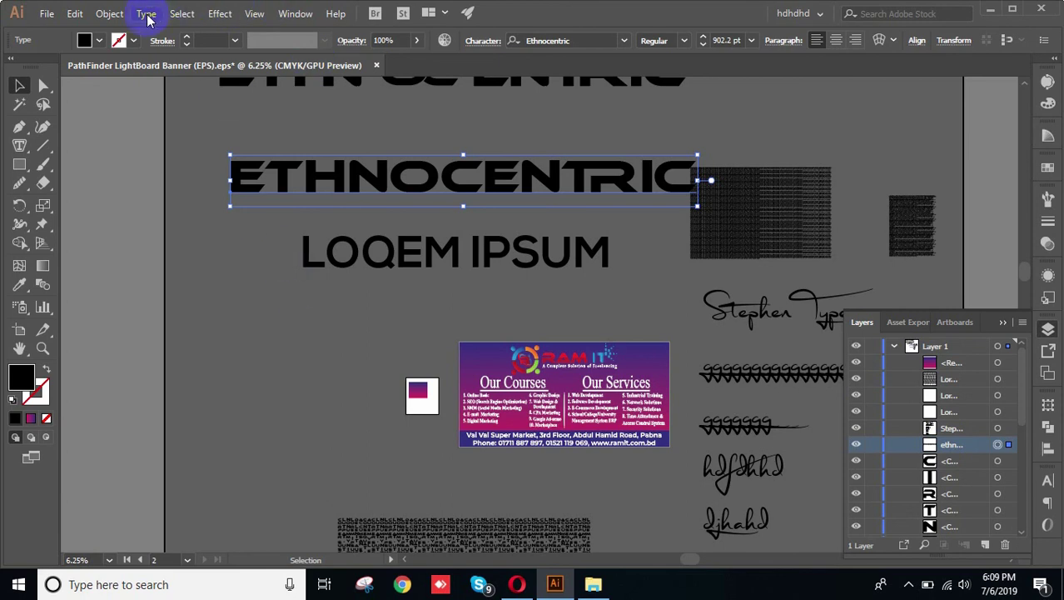
left_click(182, 15)
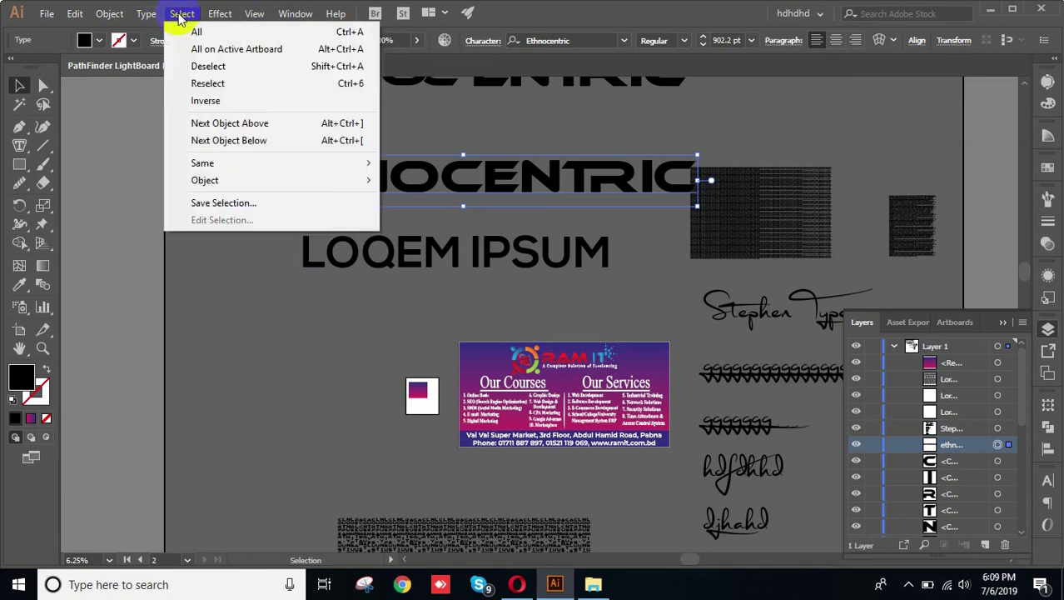
left_click(263, 126)
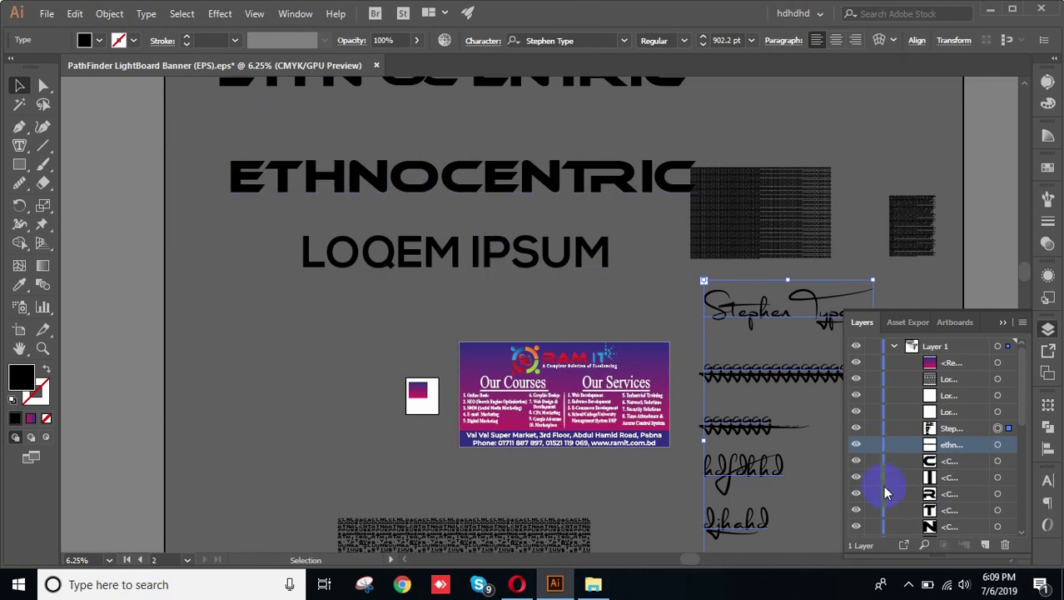
Move the selection to the next object below three times, ending on the letter I of the ETHN OC ENTRIC heading.
left_click(178, 15)
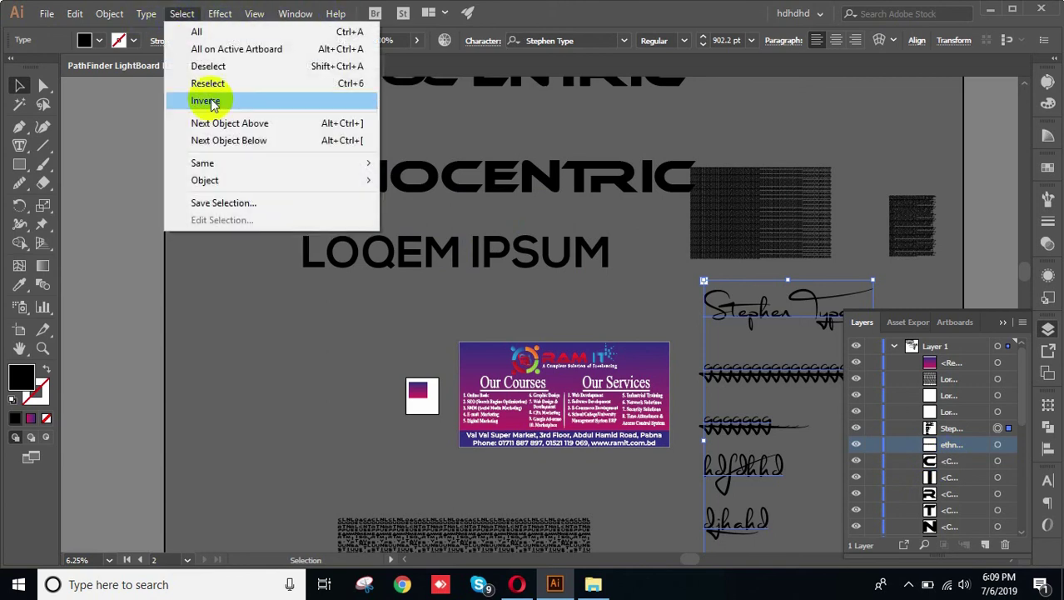
left_click(249, 139)
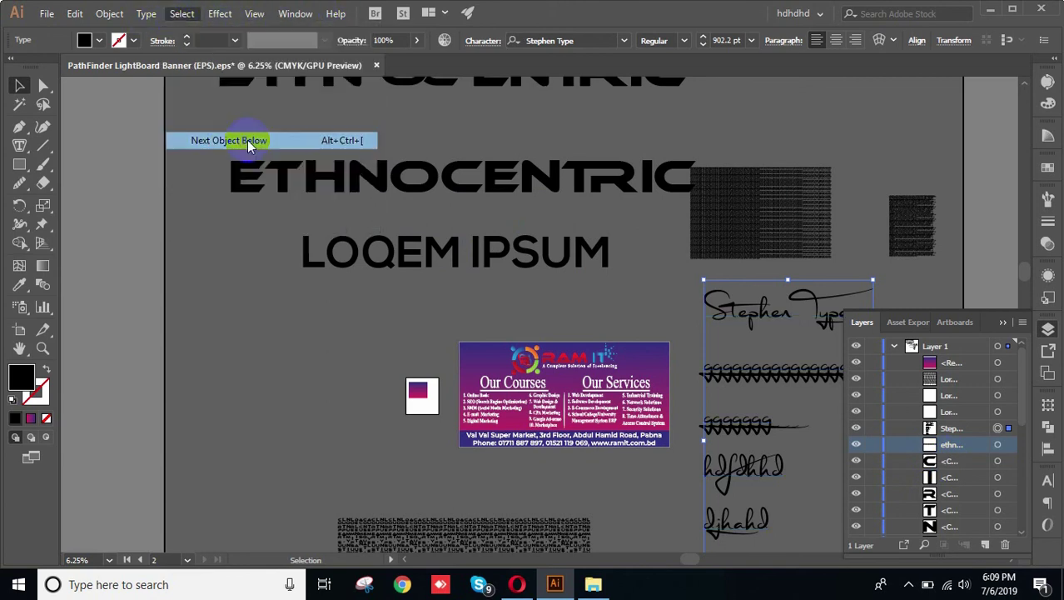
left_click(176, 15)
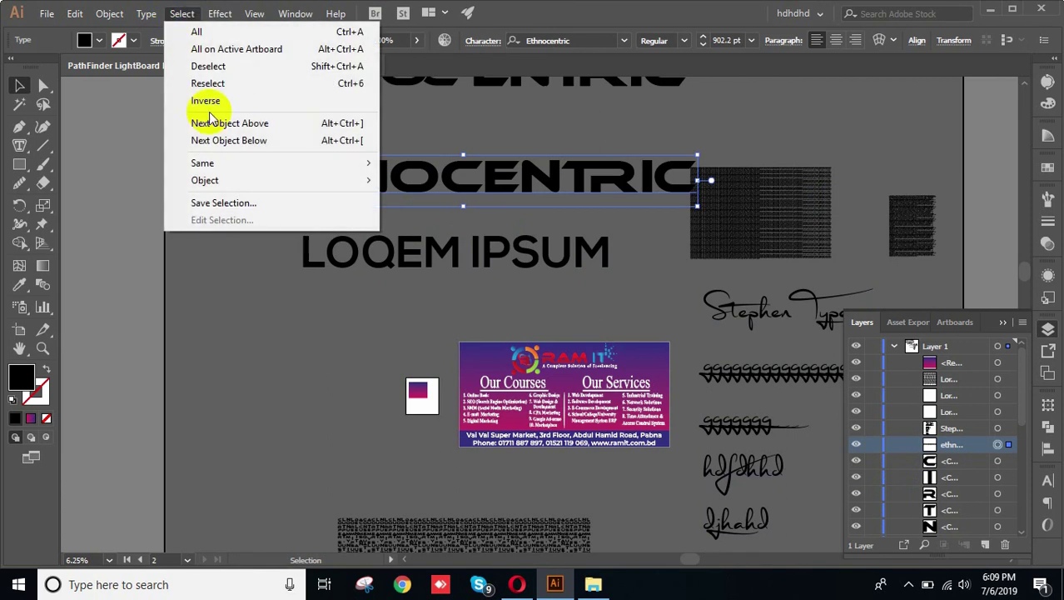
left_click(244, 142)
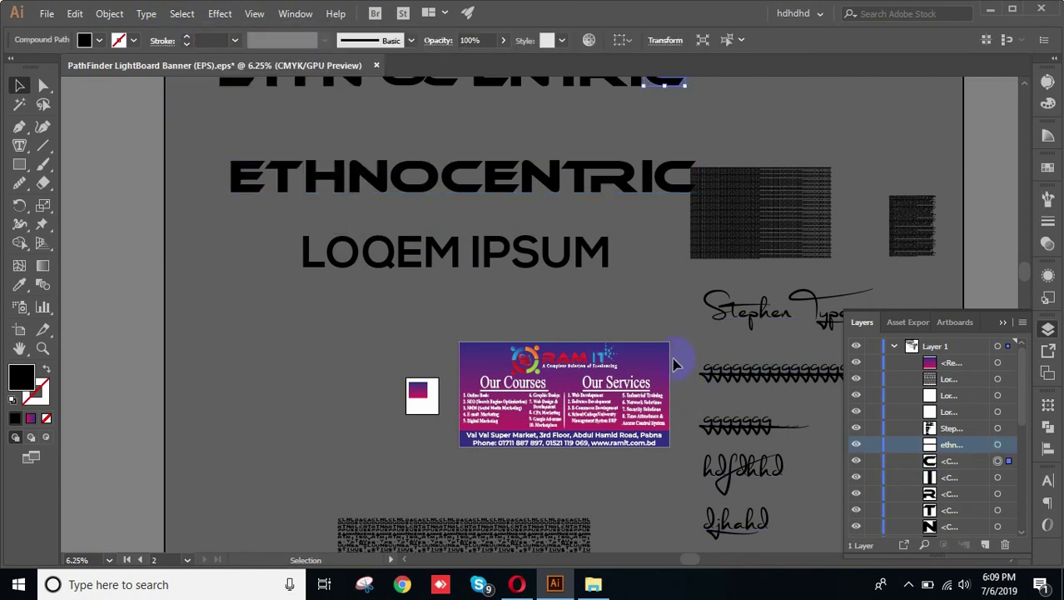
scroll(703, 114, "up", 5)
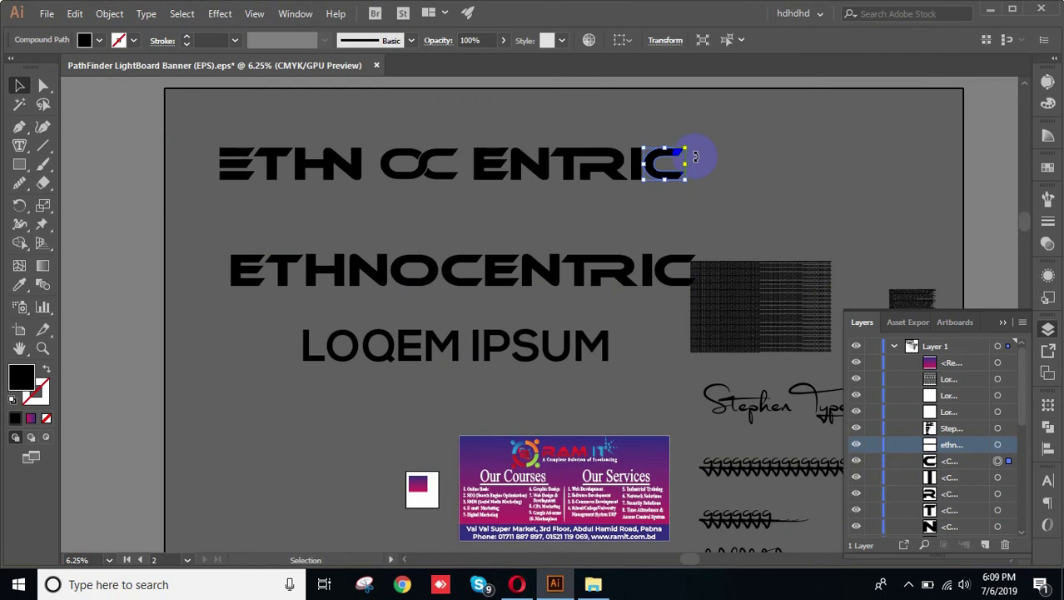
left_click(180, 14)
left_click(236, 141)
left_click(181, 14)
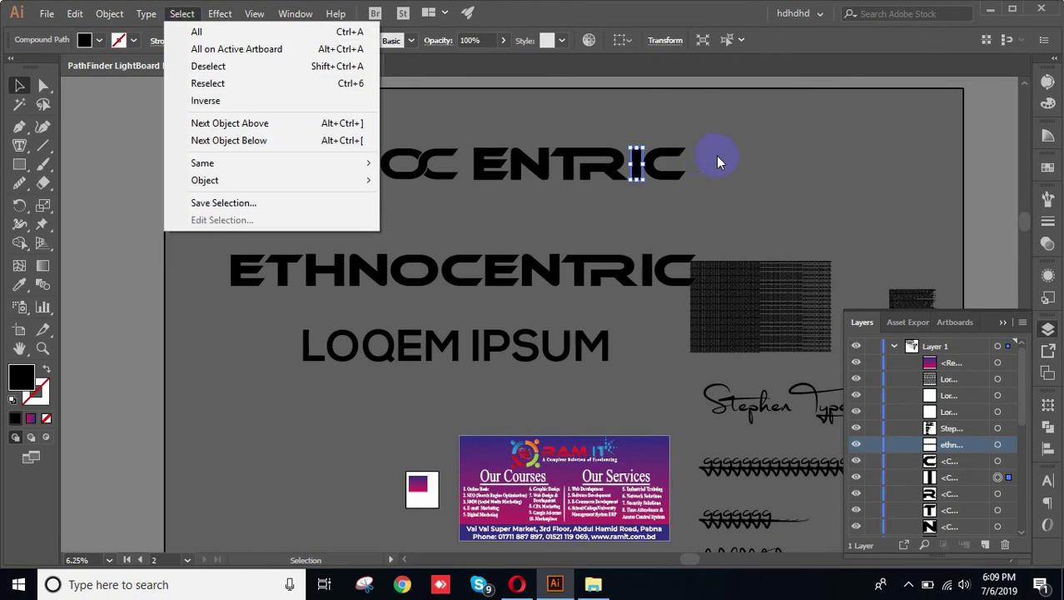
left_click(791, 155)
Select several letters of the ETHN OC ENTRIC heading one by one, from R back to the first N, and deselect everything.
left_click(614, 169)
left_click(544, 170)
left_click(498, 167)
left_click(426, 166)
left_click(348, 169)
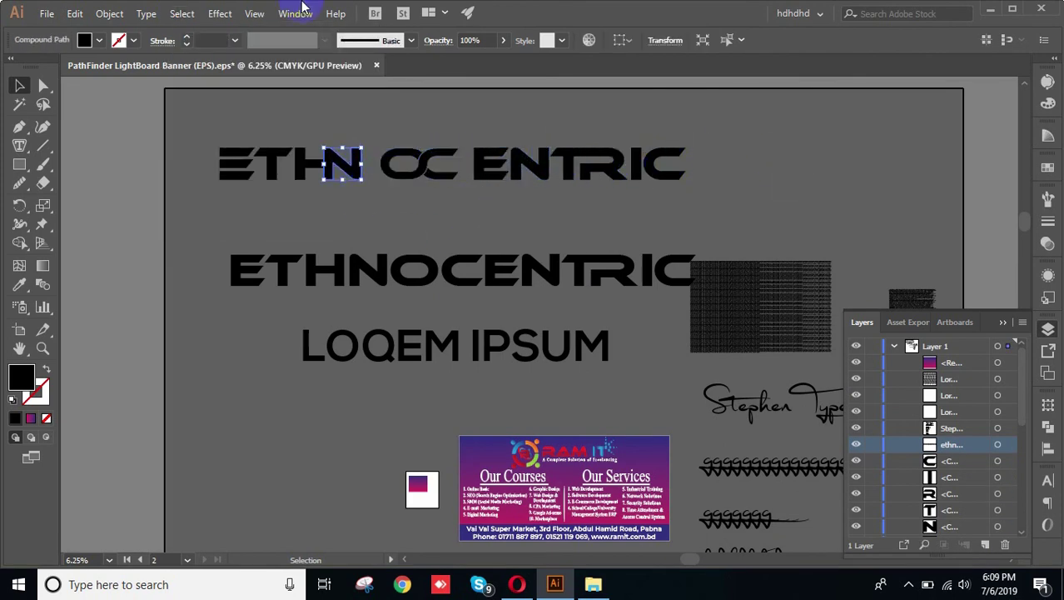
left_click(181, 14)
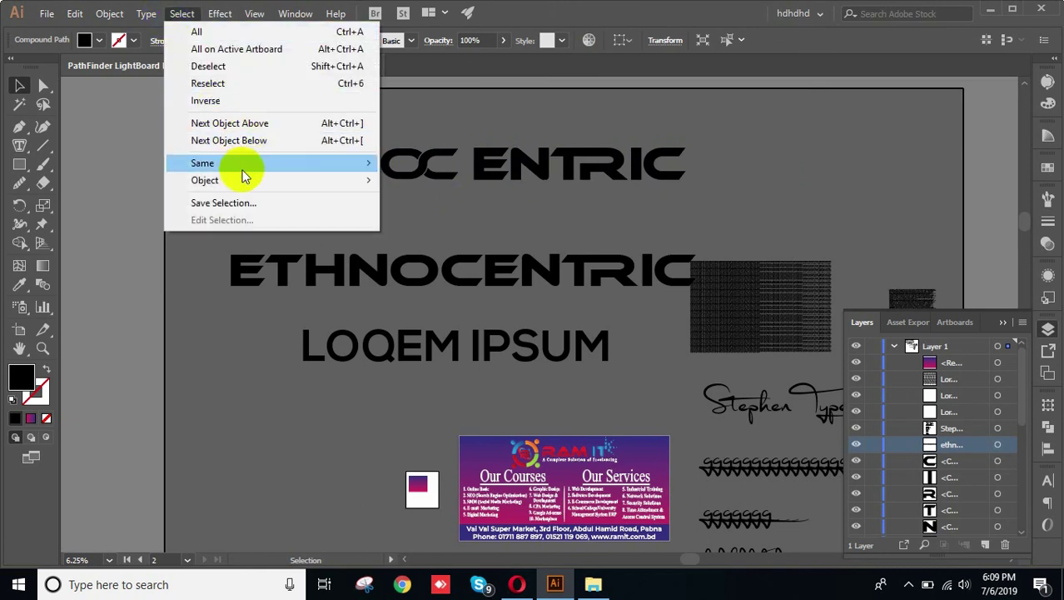
left_click(721, 182)
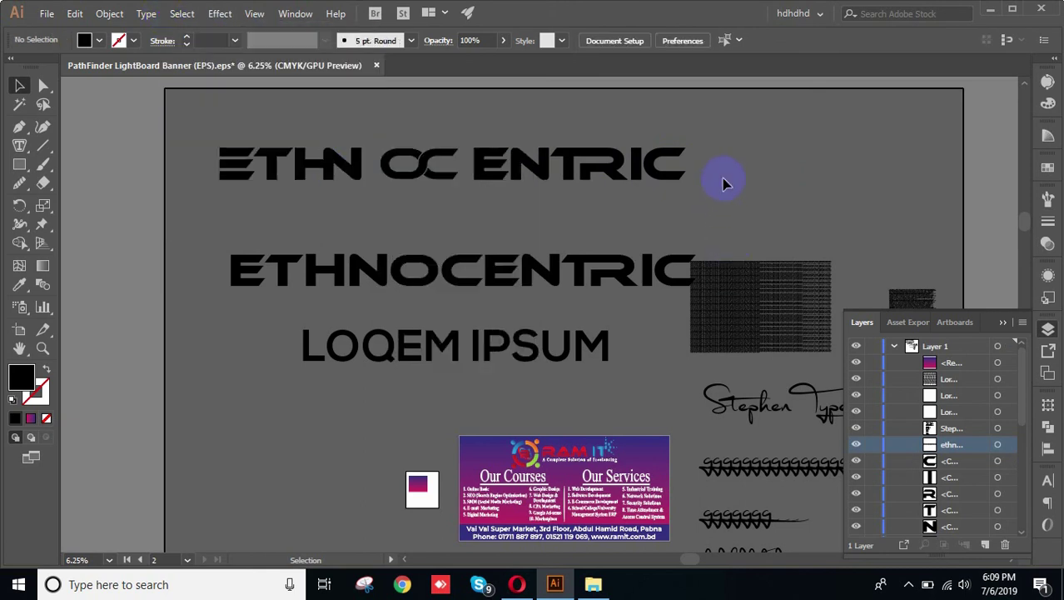
Move the ETHNOCENTRIC heading up so it sits directly beneath the ETHN OC ENTRIC heading.
left_click(584, 267)
left_click(715, 215)
left_click_drag(542, 275, 519, 240)
left_click(587, 276)
left_click(557, 247)
left_click(546, 282)
left_click(546, 243)
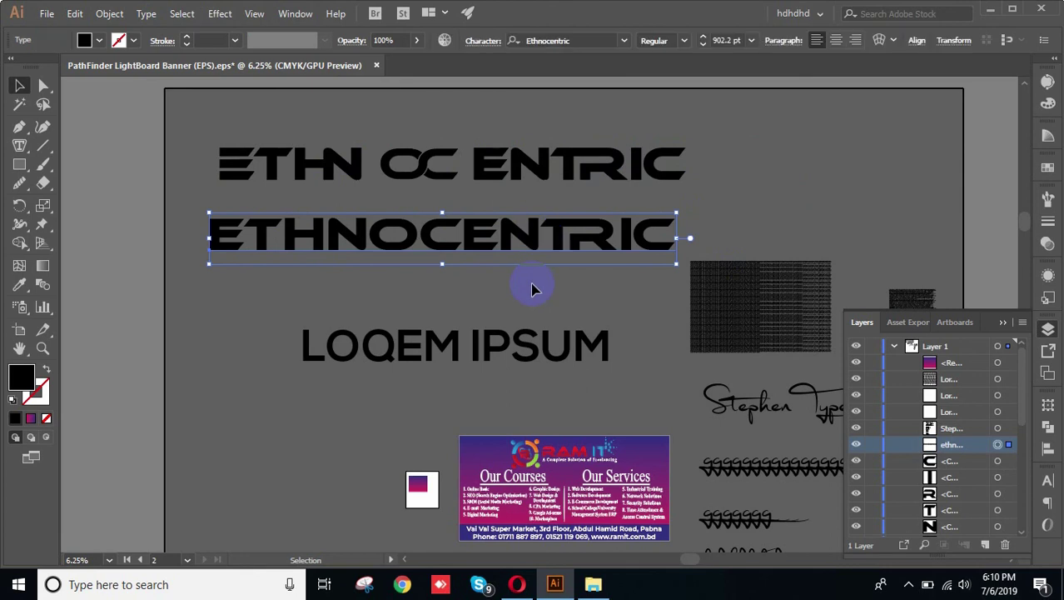
Examine the criteria for selecting the Same kind of objects, with the ETHNOCENTRIC heading selected and with nothing selected.
left_click(219, 13)
mouse_move(247, 162)
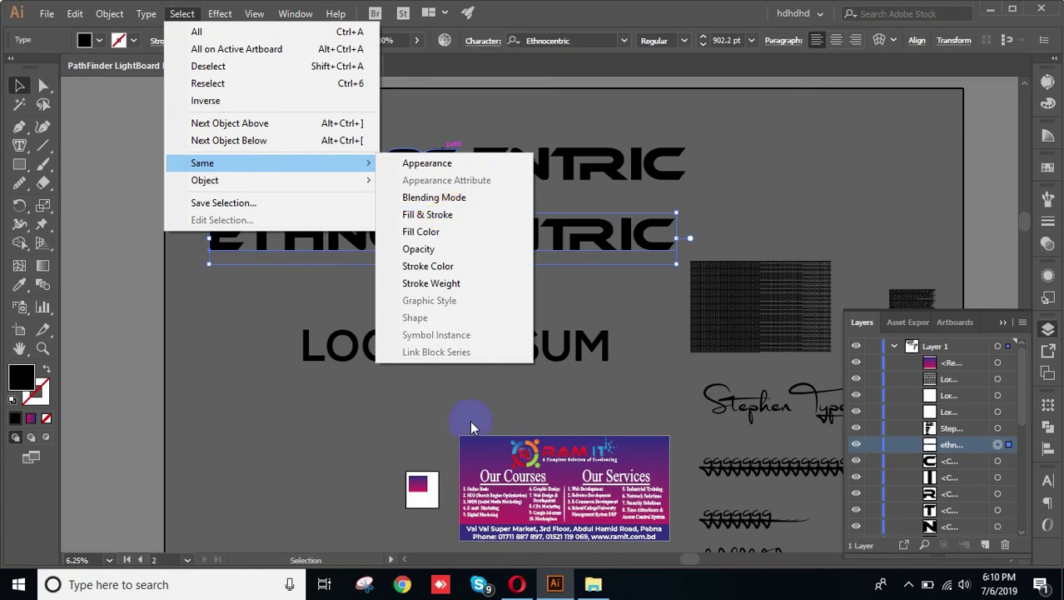
left_click(426, 429)
left_click(509, 225)
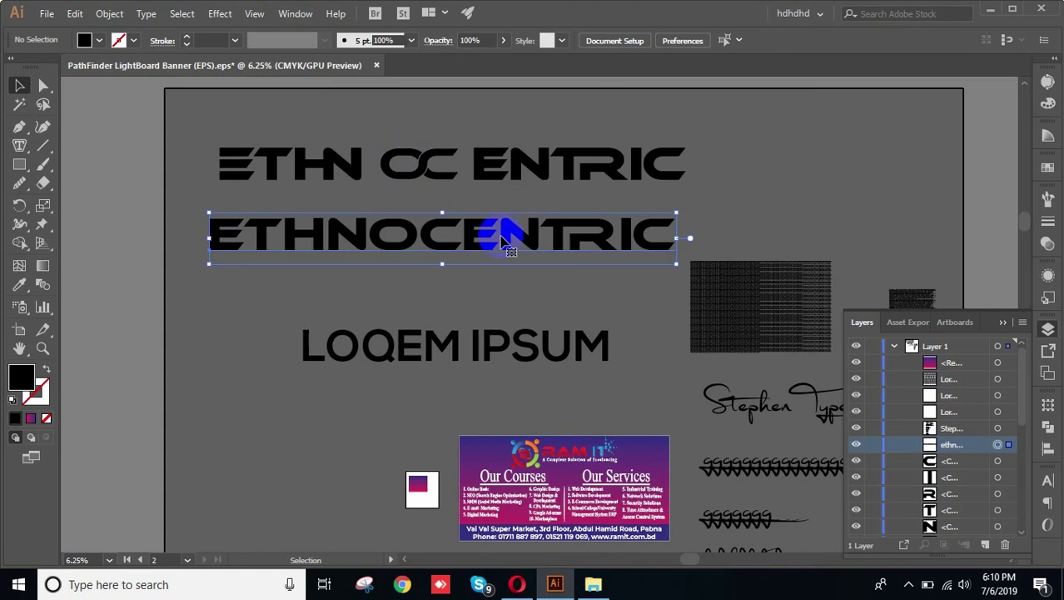
left_click(551, 348)
left_click(556, 304)
left_click(182, 13)
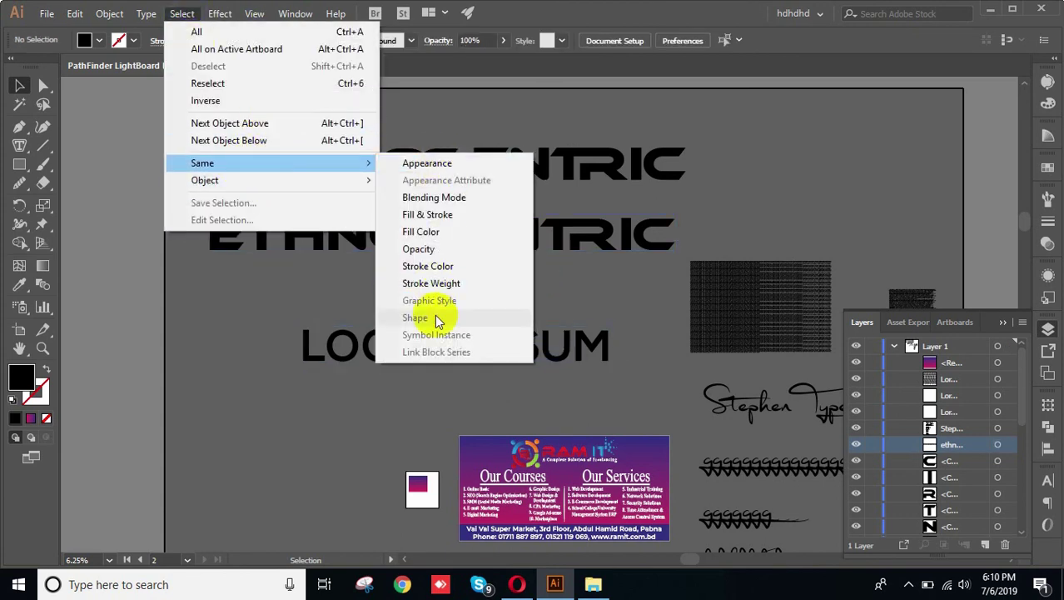
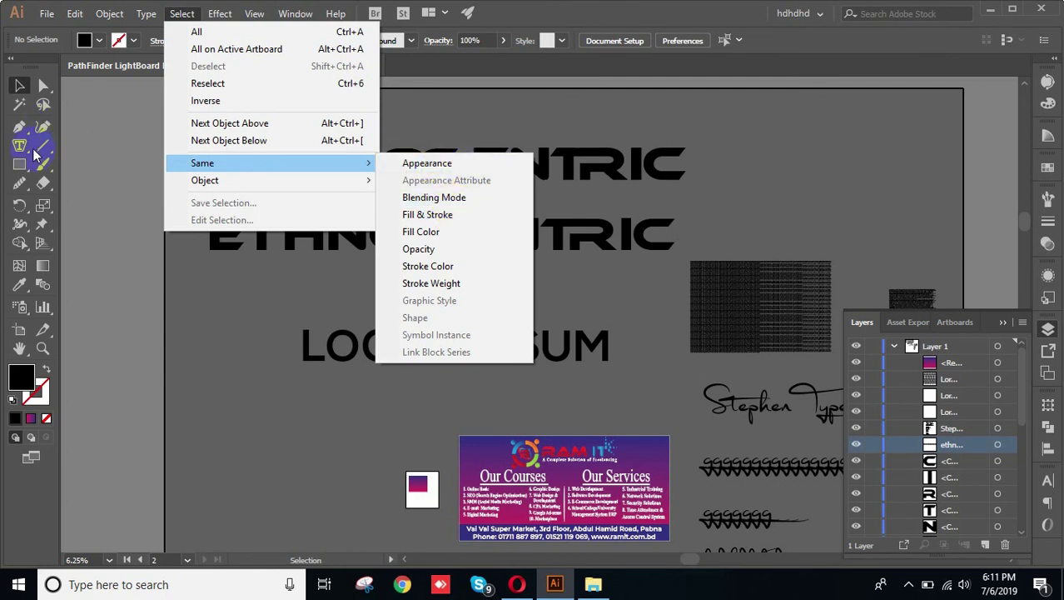
Display the Magic Wand options and select the ETHNOCENTRIC heading with the Magic Wand.
left_click(21, 109)
double_click(21, 106)
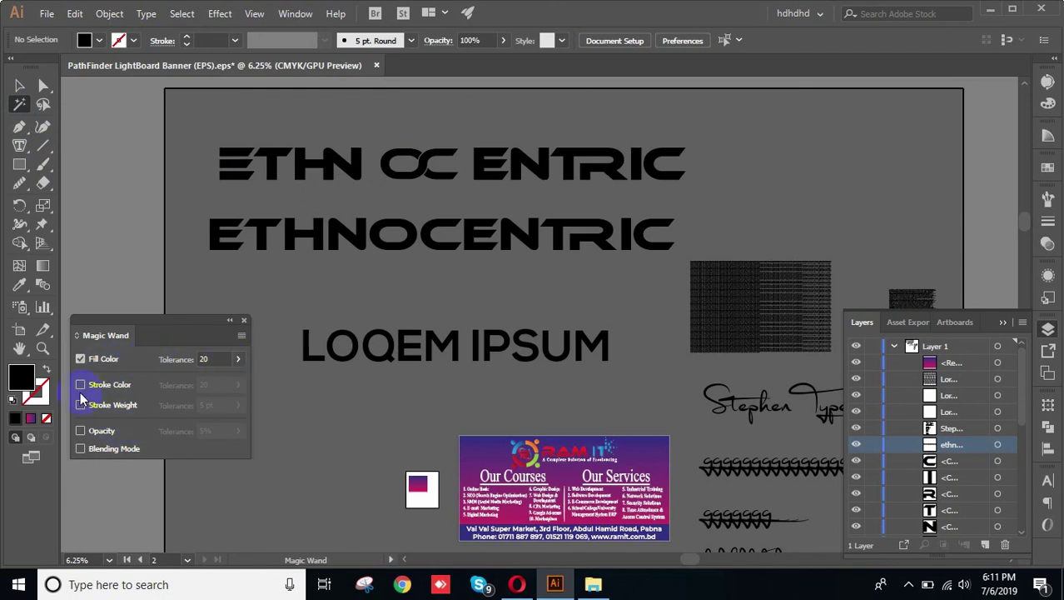
left_click(290, 238)
left_click(20, 85)
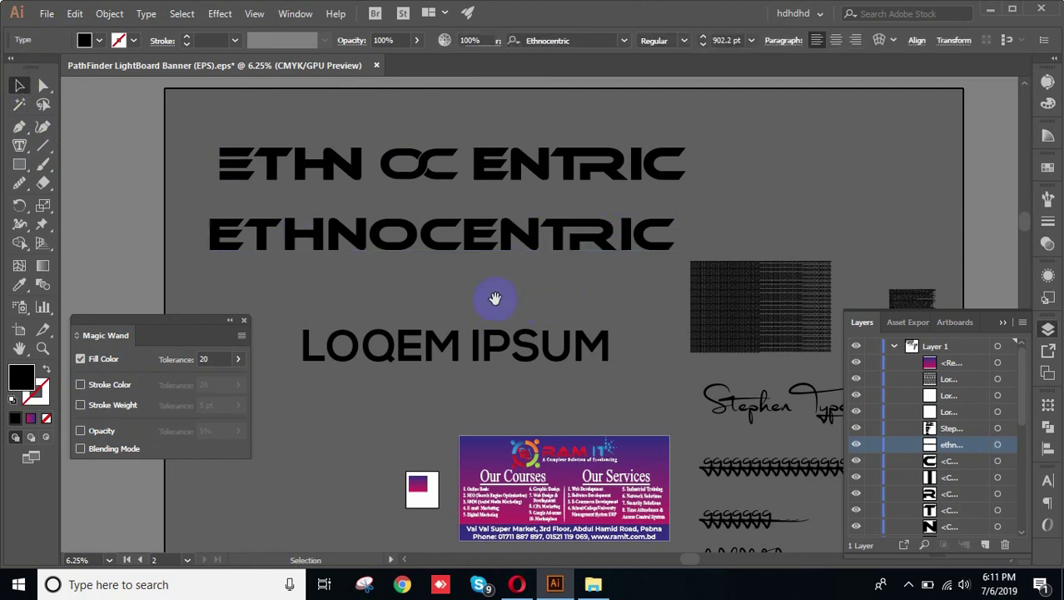
Fill the last two letters, I and C, of the ETHN OC ENTRIC heading with dark brown.
scroll(542, 305, "down", 3)
left_click_drag(621, 116, 595, 302)
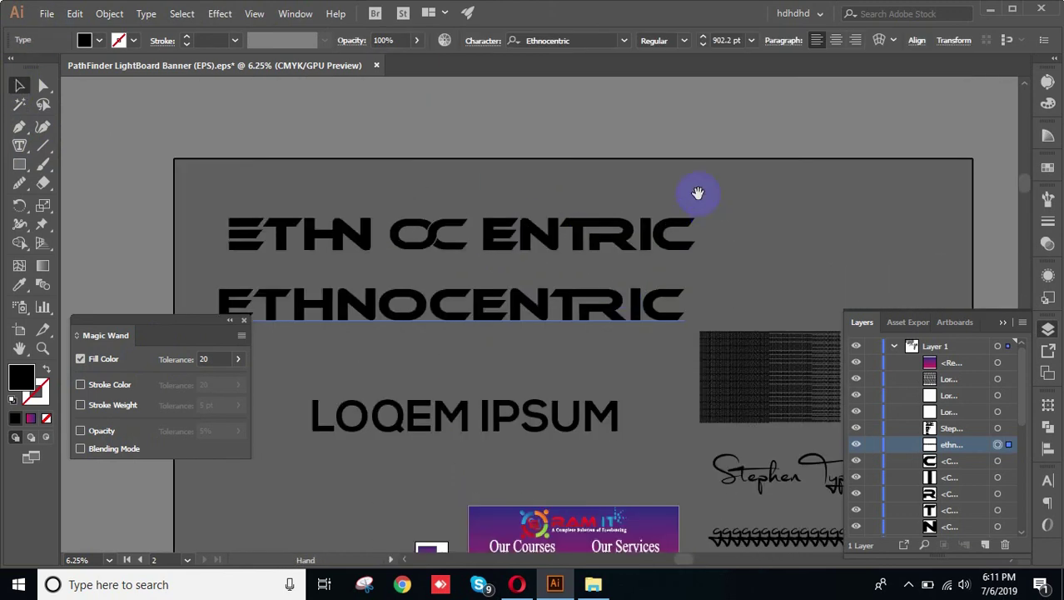
left_click_drag(710, 211, 627, 254)
left_click(571, 278)
scroll(617, 280, "up", 3)
scroll(614, 280, "up", 1)
left_click_drag(761, 190, 777, 436)
left_click(595, 186)
left_click(538, 195, "shift")
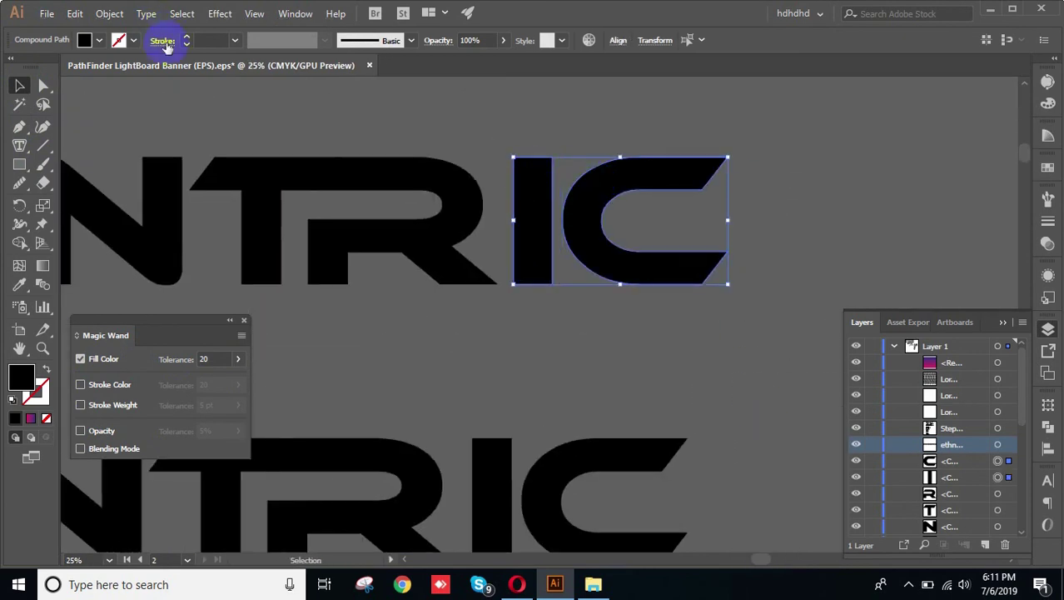
left_click(100, 40)
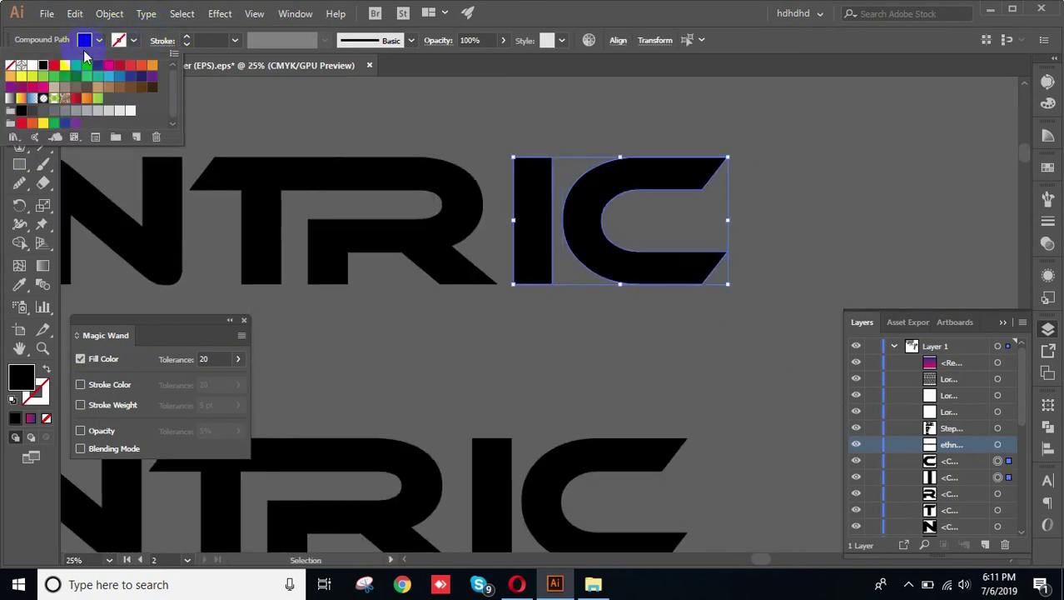
left_click(144, 90)
left_click(829, 184)
left_click(829, 184)
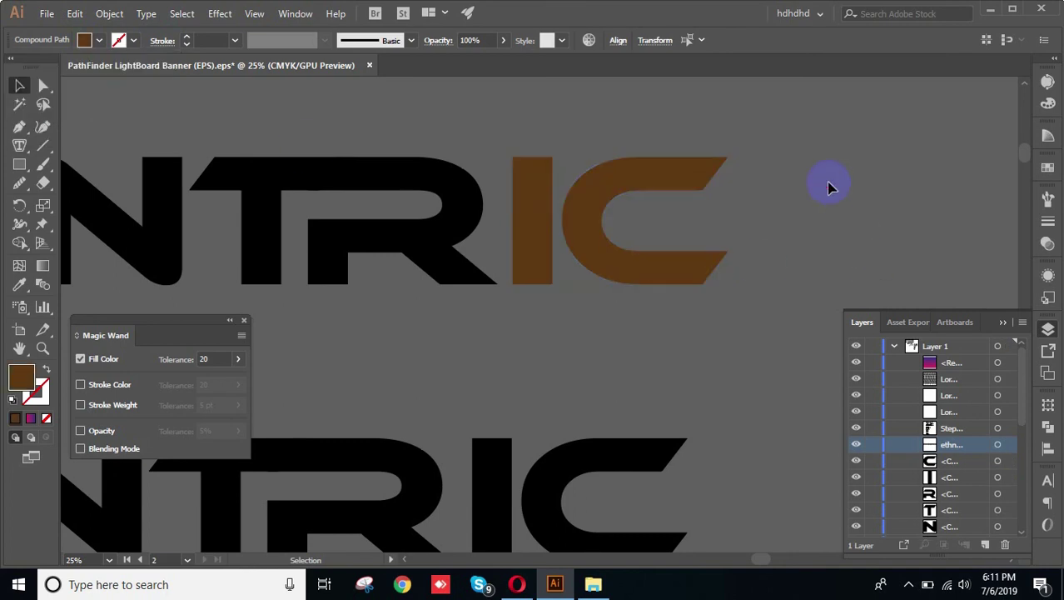
Fill the letter R of the ETHN OC ENTRIC heading with the red gradient swatch.
left_click(388, 234)
left_click(84, 40)
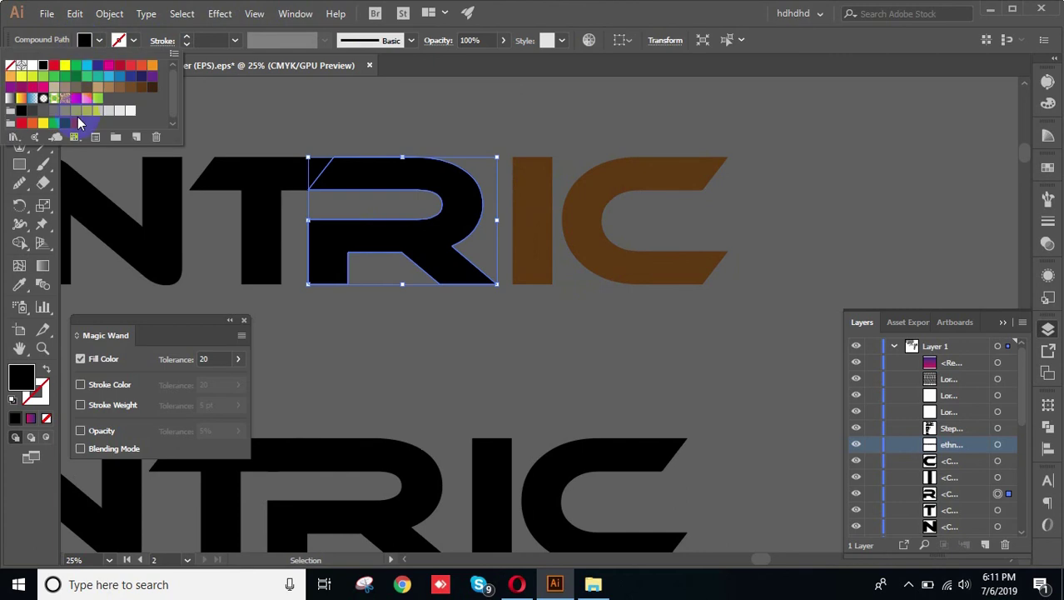
left_click(73, 100)
left_click_drag(295, 119, 630, 153)
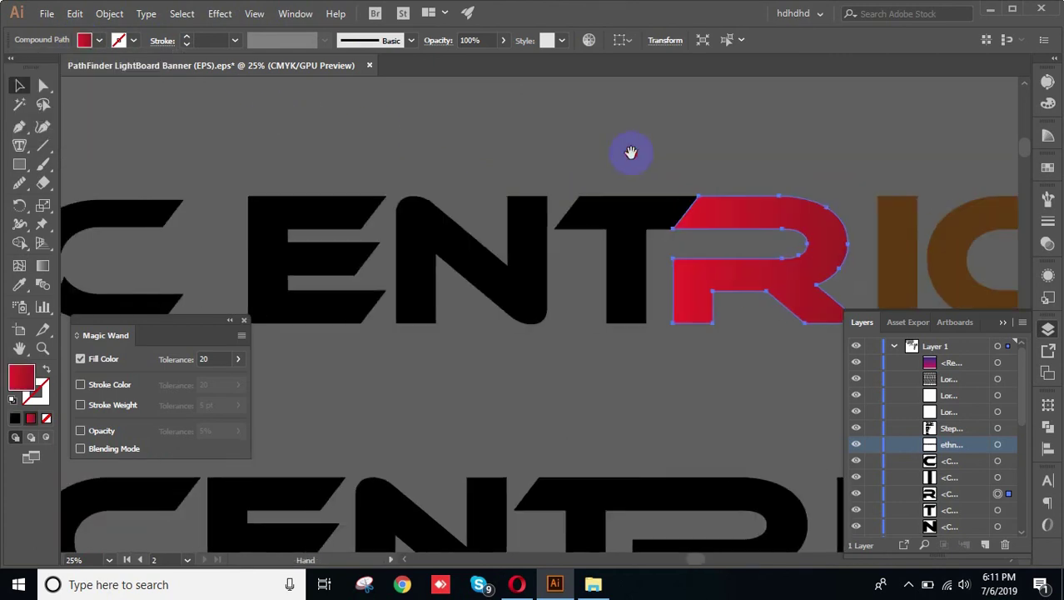
Fill the letter T before the R with the brown swirl pattern and deselect it.
left_click(622, 231)
left_click(85, 40)
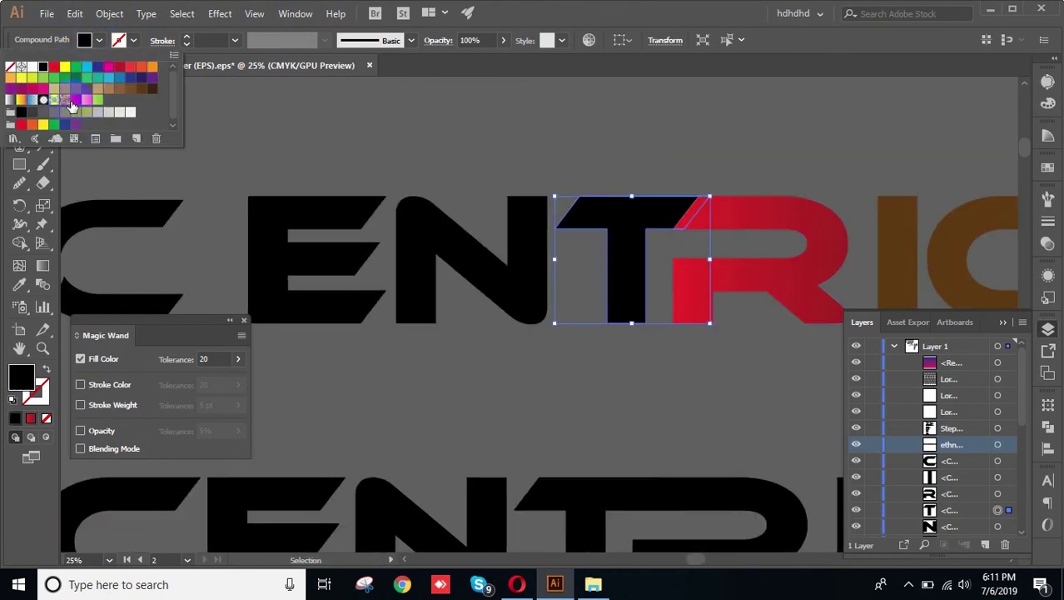
left_click(66, 102)
left_click(385, 98)
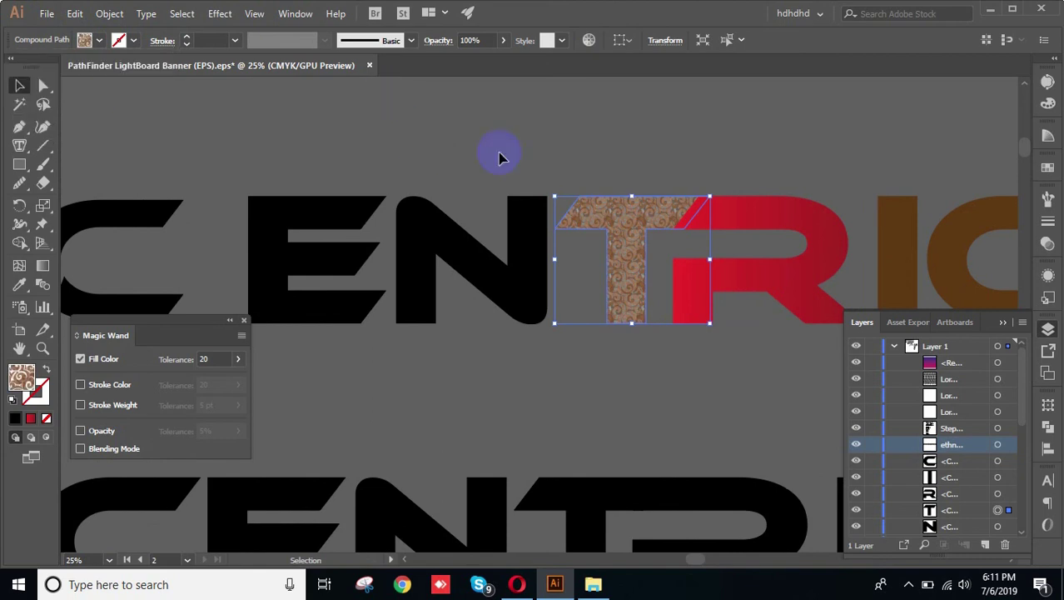
left_click_drag(613, 155, 472, 146)
left_click(629, 123)
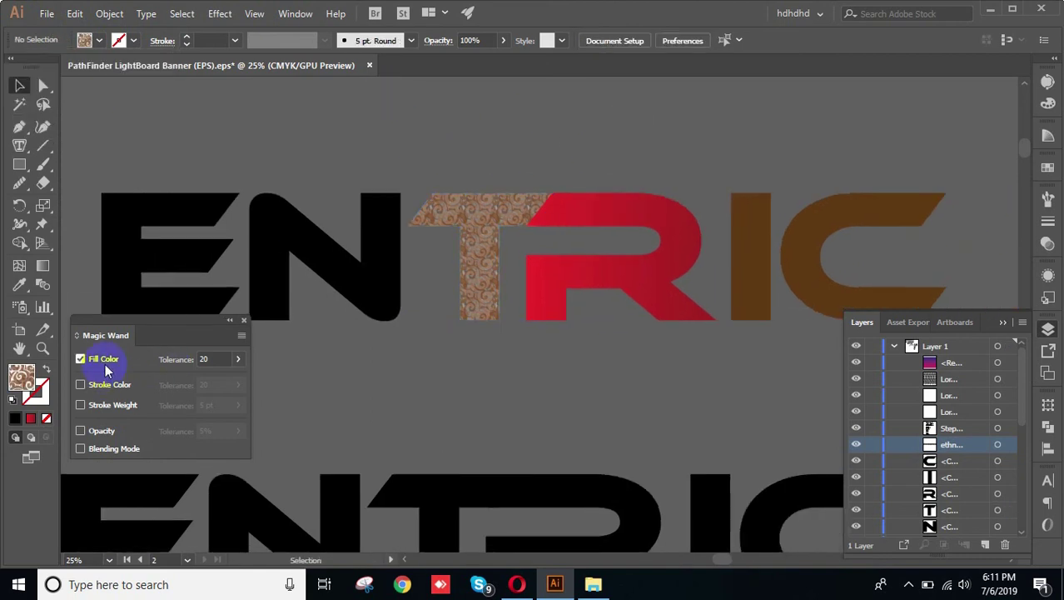
Select the brown letters I and C together by their fill colour with the Magic Wand and inspect the selection.
left_click(19, 104)
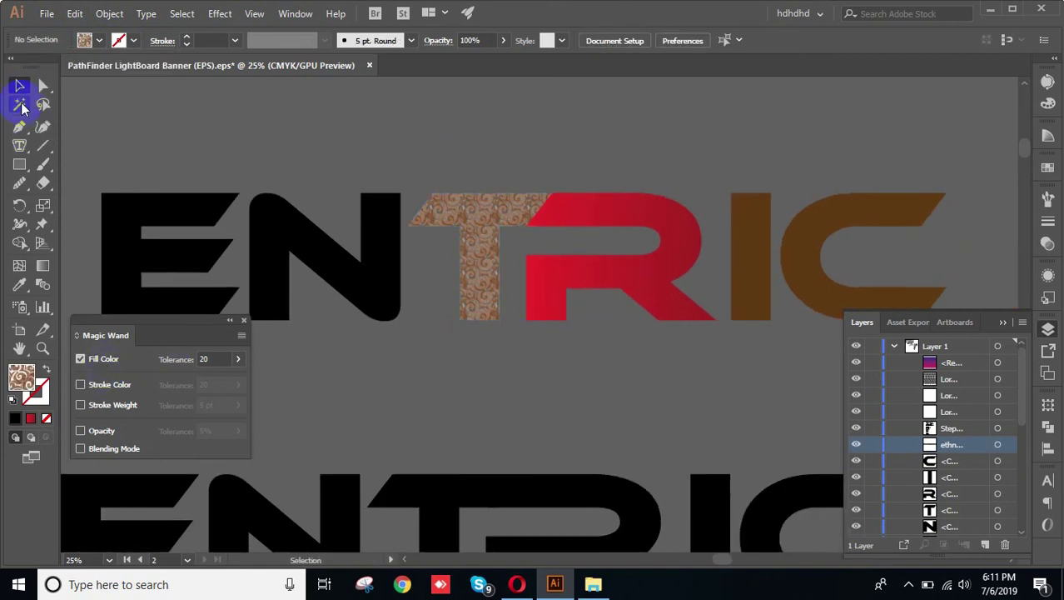
left_click(787, 243)
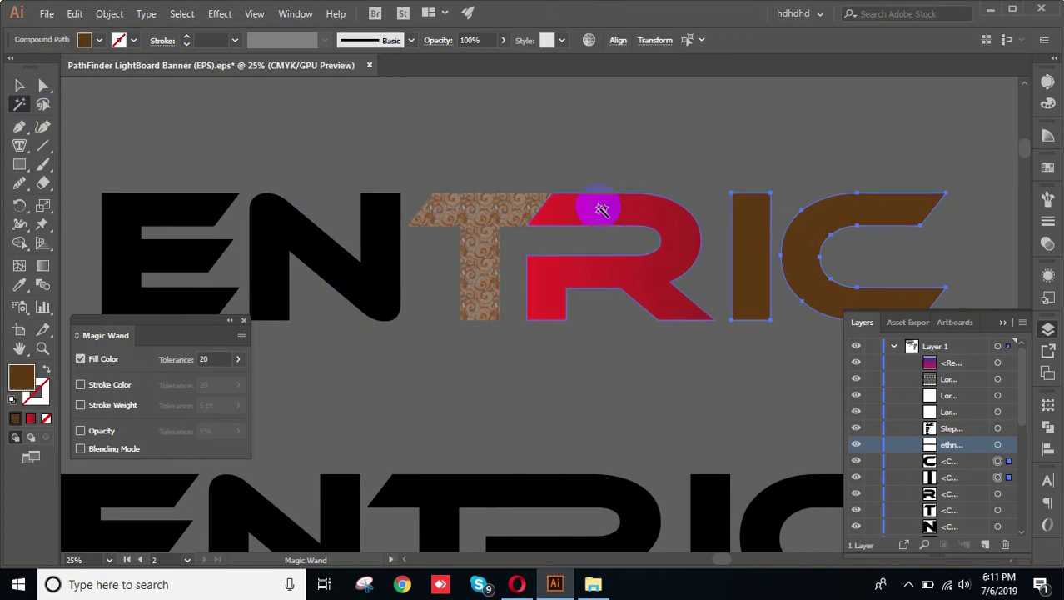
key("ctrl+minus")
key("ctrl+minus")
key("ctrl+minus")
key("ctrl+minus")
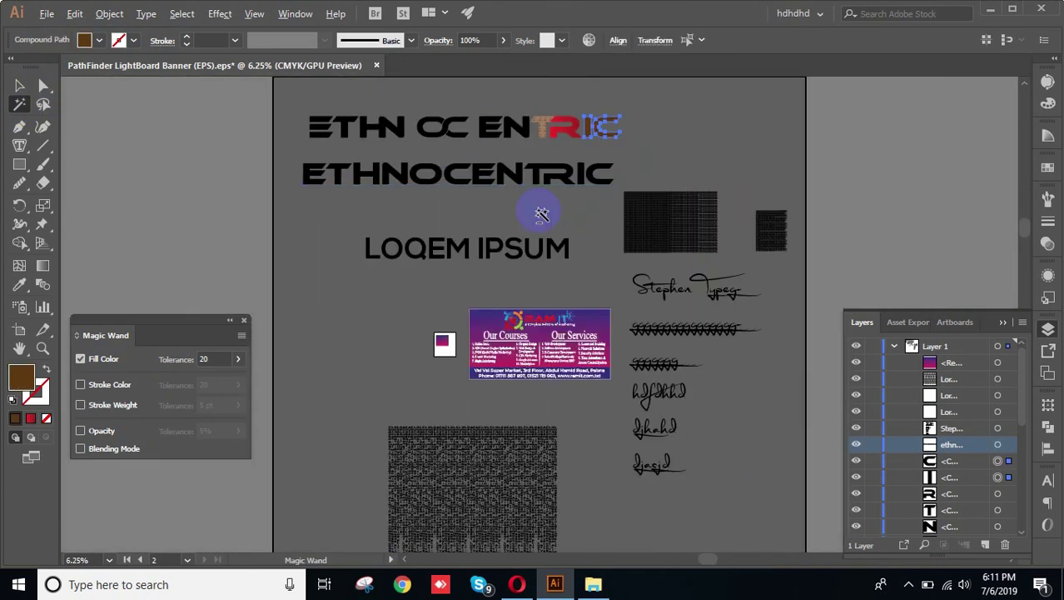
scroll(594, 142, "up", 8)
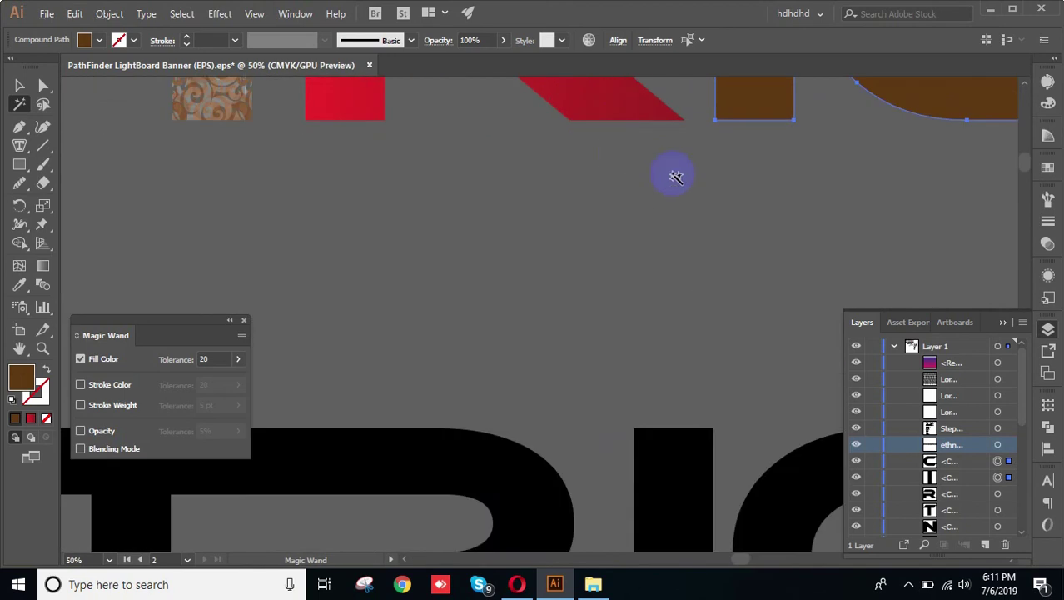
left_click_drag(623, 154, 535, 281)
left_click_drag(648, 188, 439, 249)
left_click(786, 254)
left_click(682, 206)
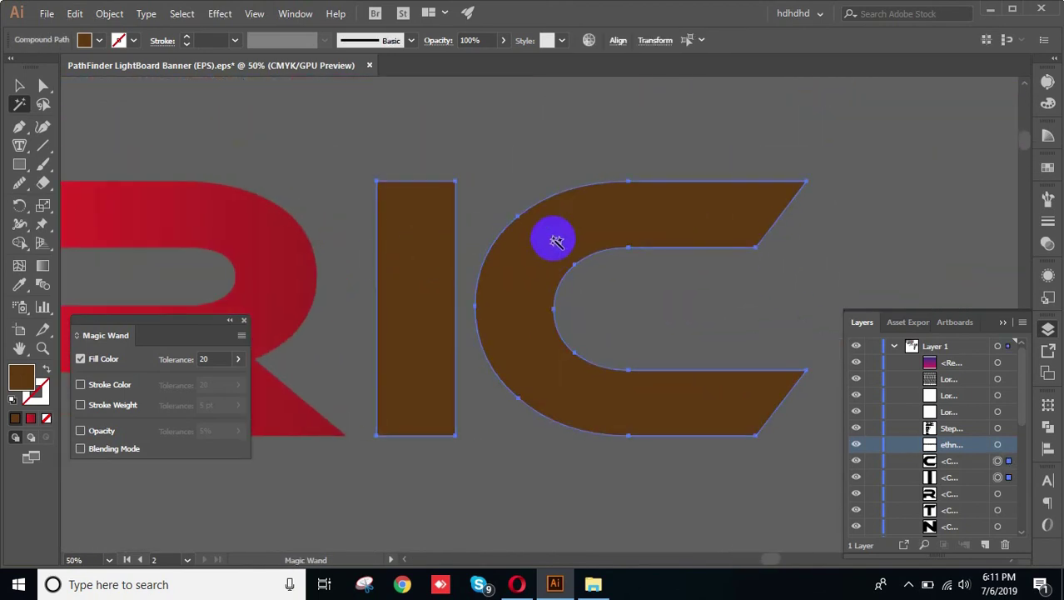
Select only the brown letter I and change its fill to solid red.
left_click(21, 87)
left_click(380, 135)
left_click(402, 245)
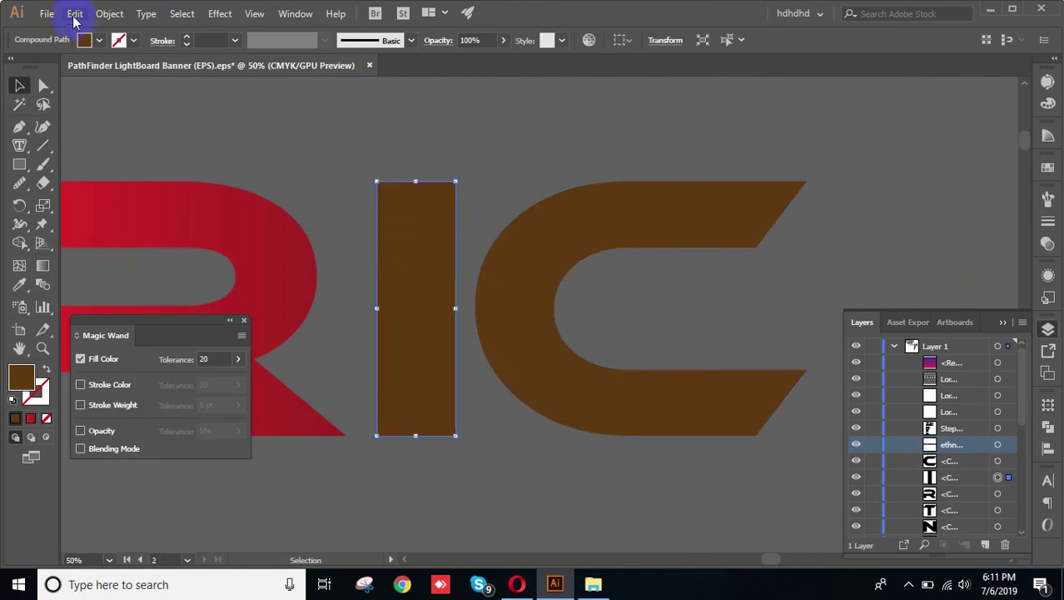
left_click(86, 40)
left_click(512, 186)
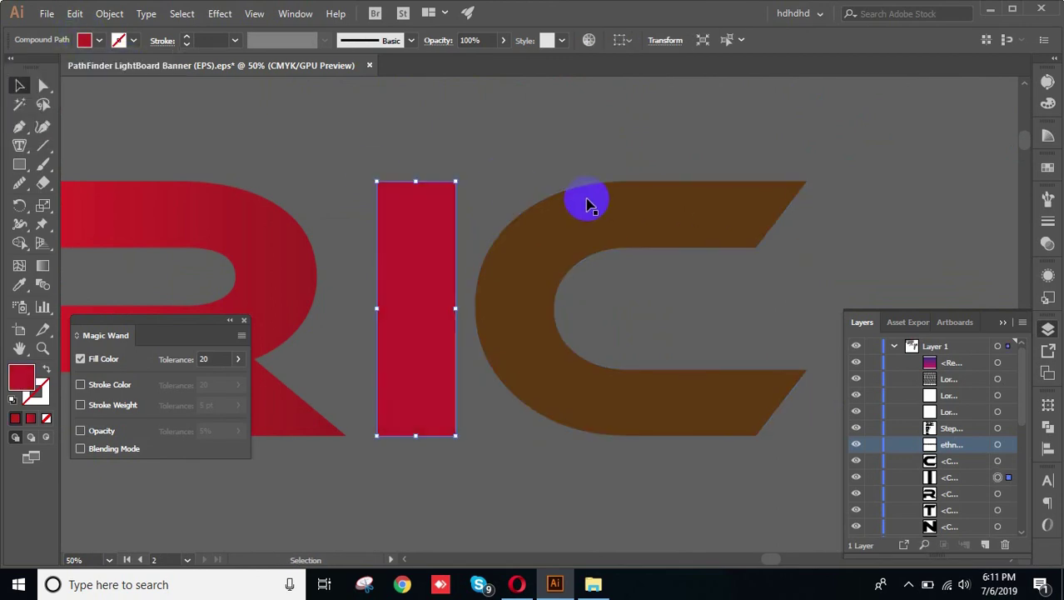
Select the brown C and the red I by fill colour with the Magic Wand, trying to add the C to the selected I.
left_click(284, 103)
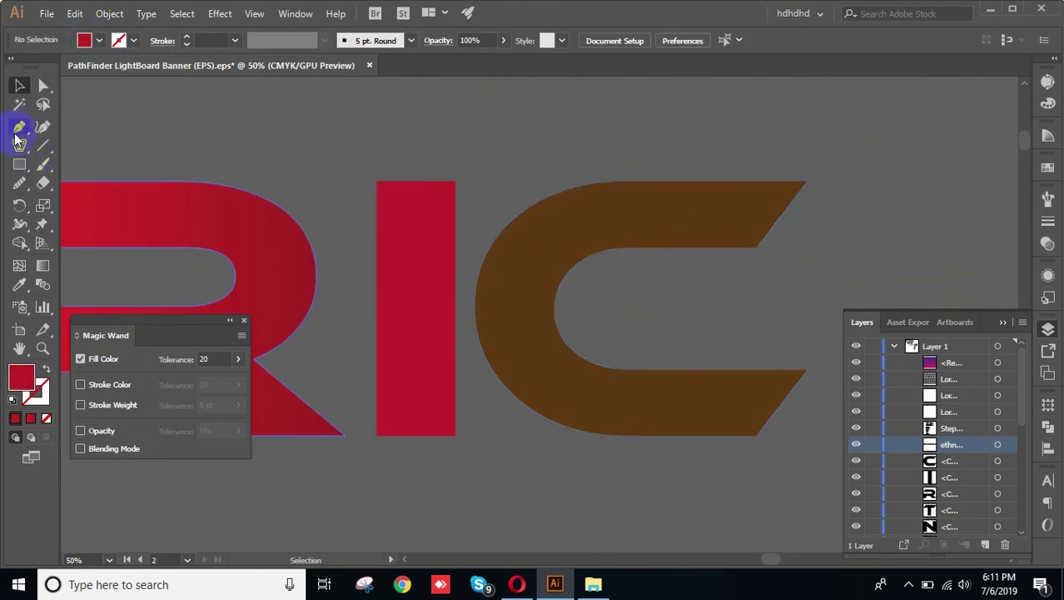
left_click(20, 105)
left_click(549, 249)
left_click(423, 247)
left_click(498, 312, "shift")
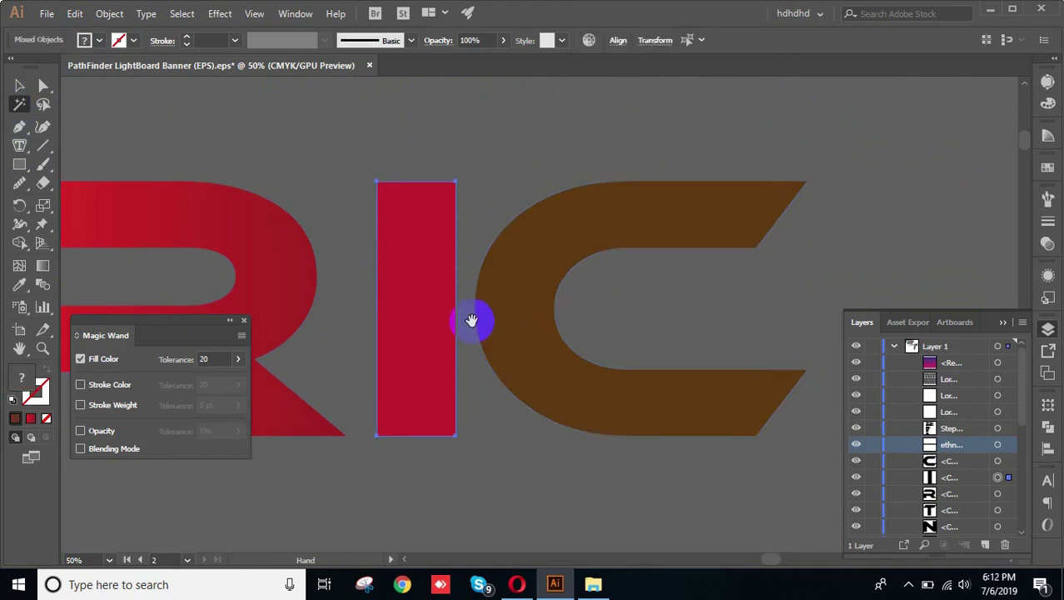
Select the heading's red gradient letter R by fill colour with the Magic Wand and inspect the matching red shapes in the RAM IT logo.
left_click_drag(362, 256, 715, 228)
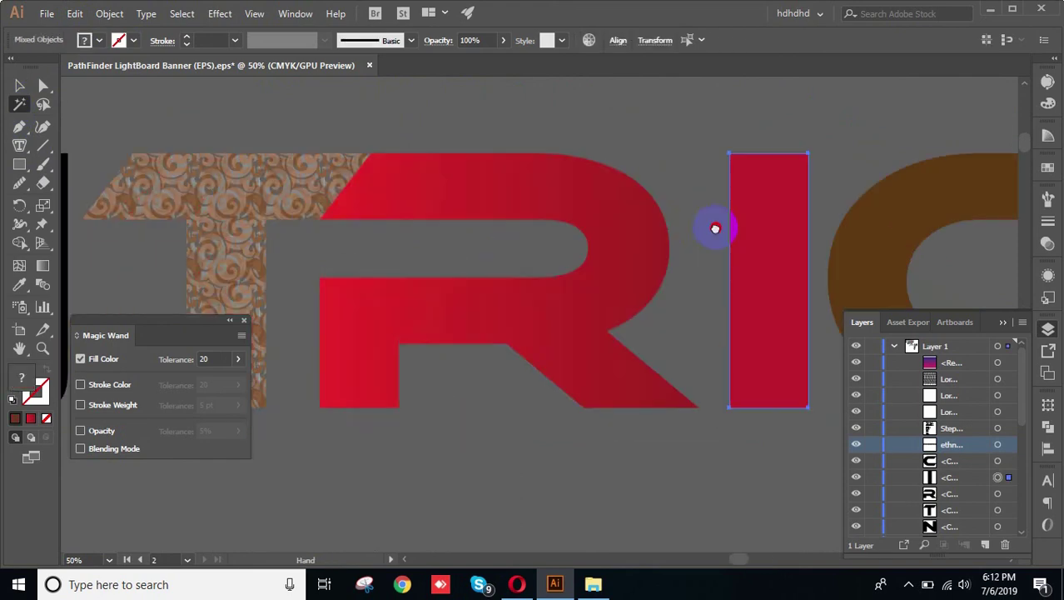
left_click(597, 199)
scroll(550, 237, "down", 5)
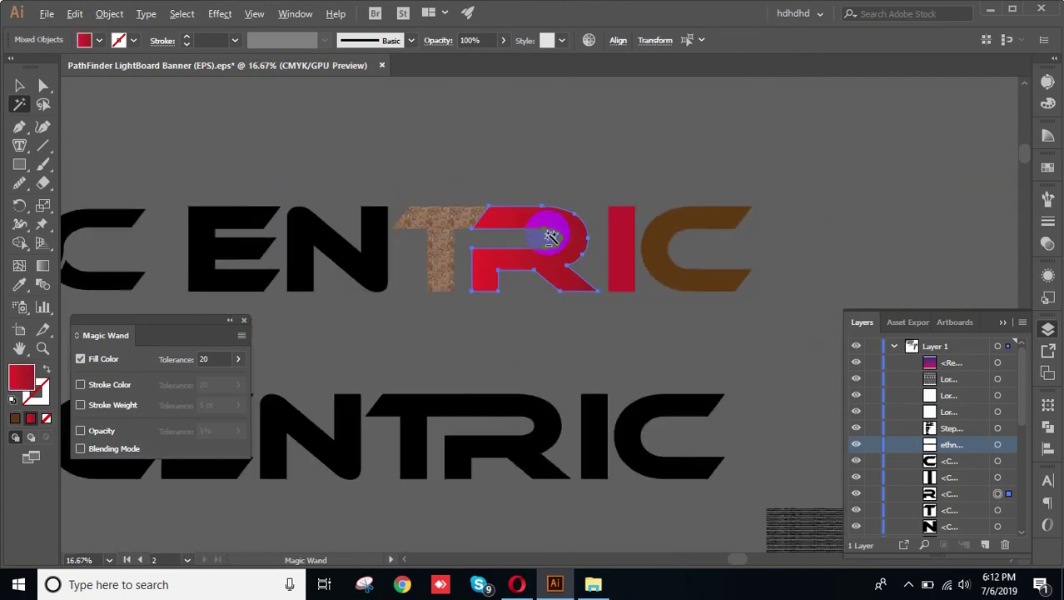
scroll(528, 469, "up", 3)
scroll(479, 403, "up", 8)
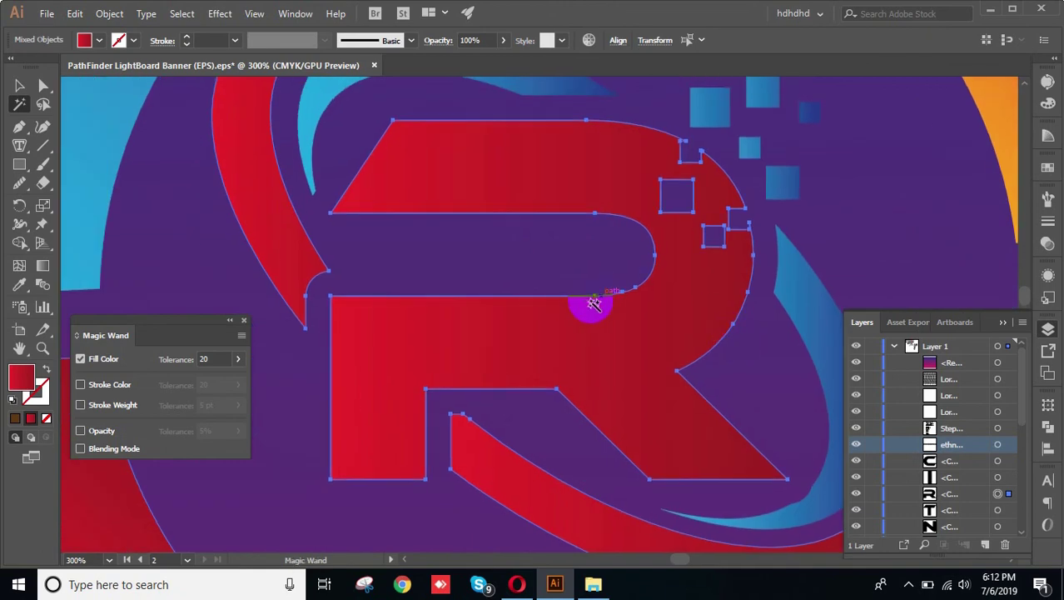
scroll(600, 300, "down", 5)
scroll(540, 333, "down", 2)
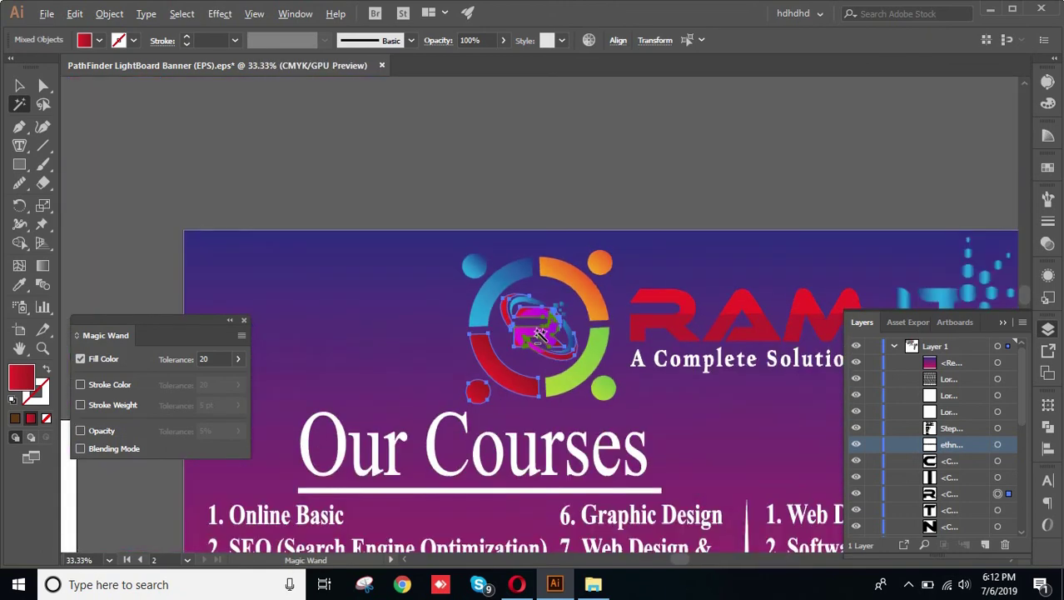
scroll(435, 261, "up", 2)
Hide and reopen the Magic Wand options, and review the available Same selection commands.
double_click(23, 103)
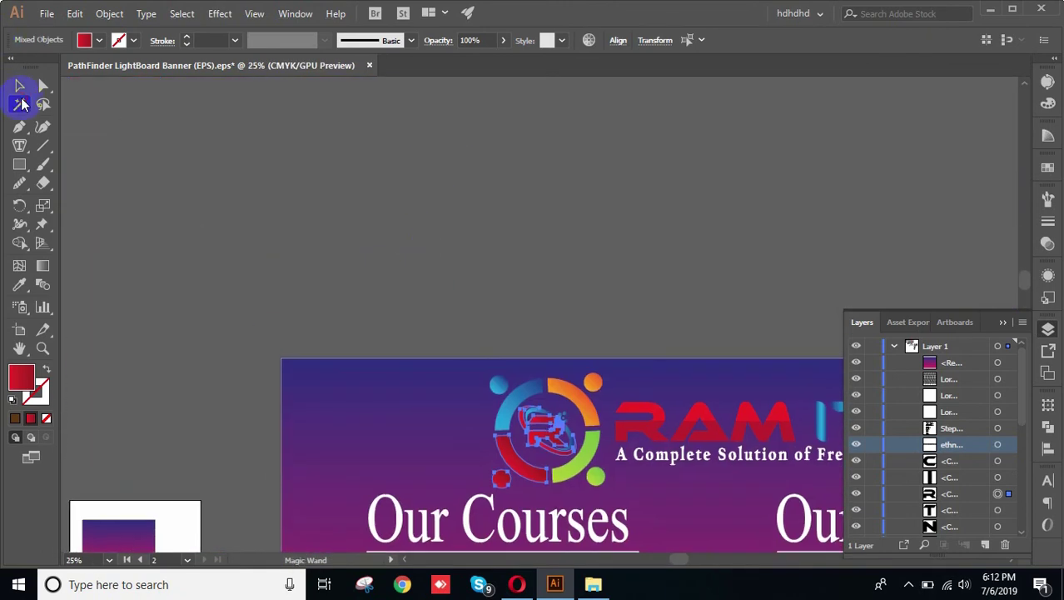
double_click(13, 105)
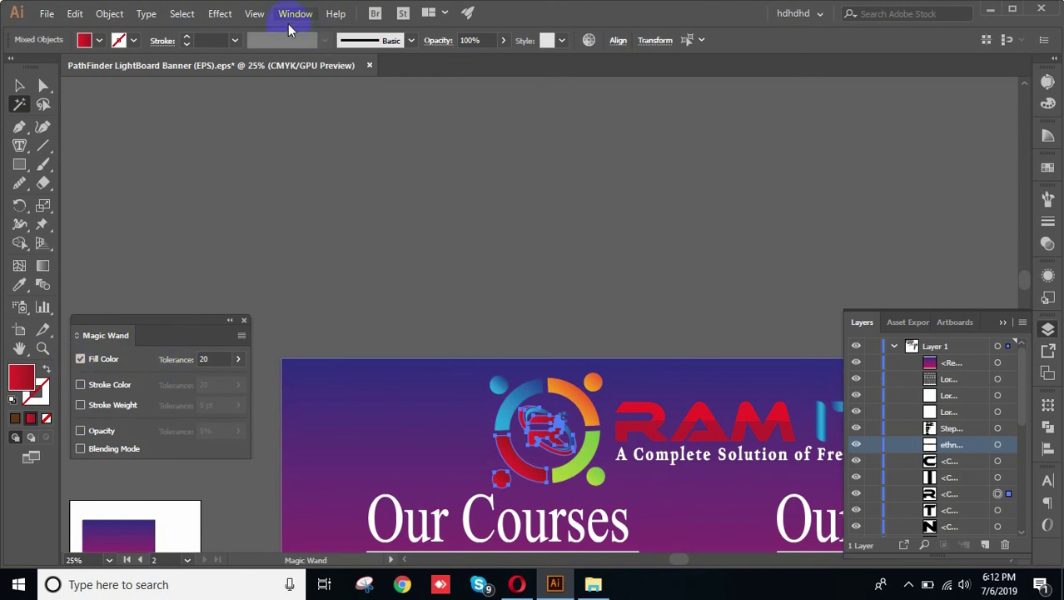
left_click(197, 17)
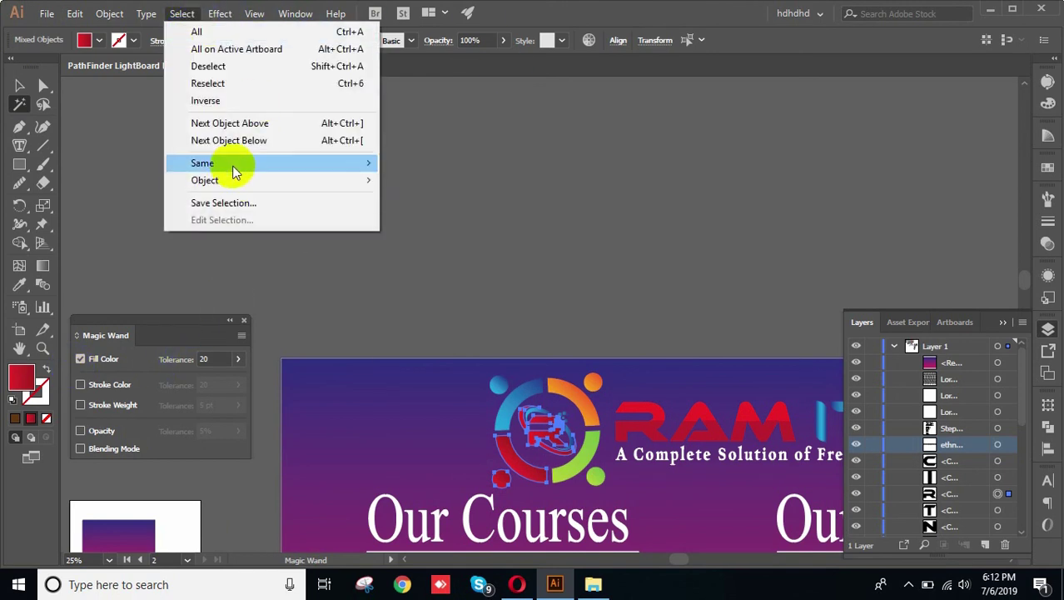
mouse_move(235, 171)
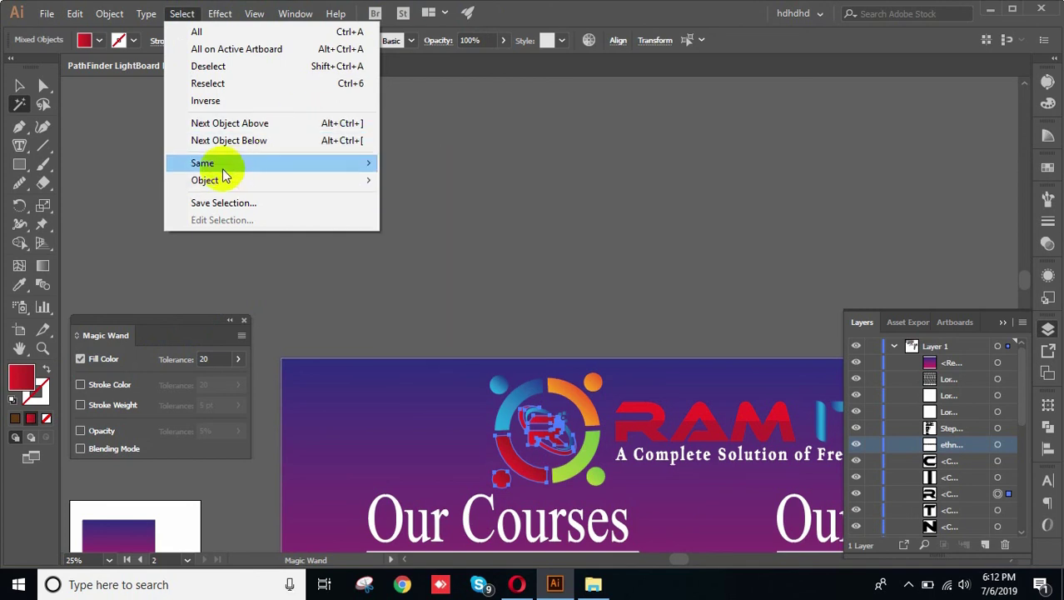
mouse_move(214, 182)
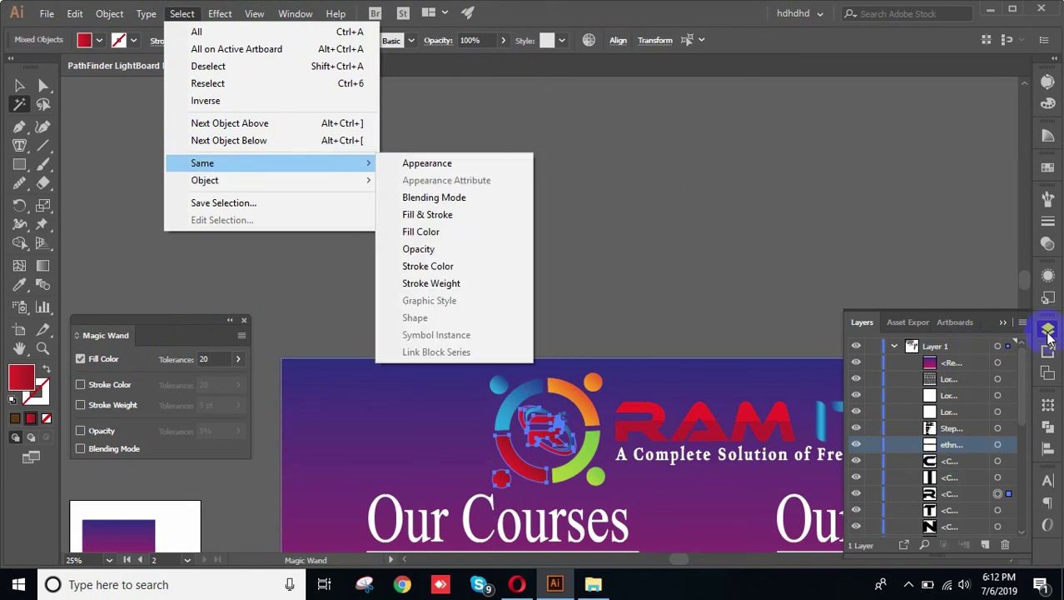
Collapse and highlight Layer 1 in the layer list, and deselect all artwork with the Selection tool.
left_click(893, 347)
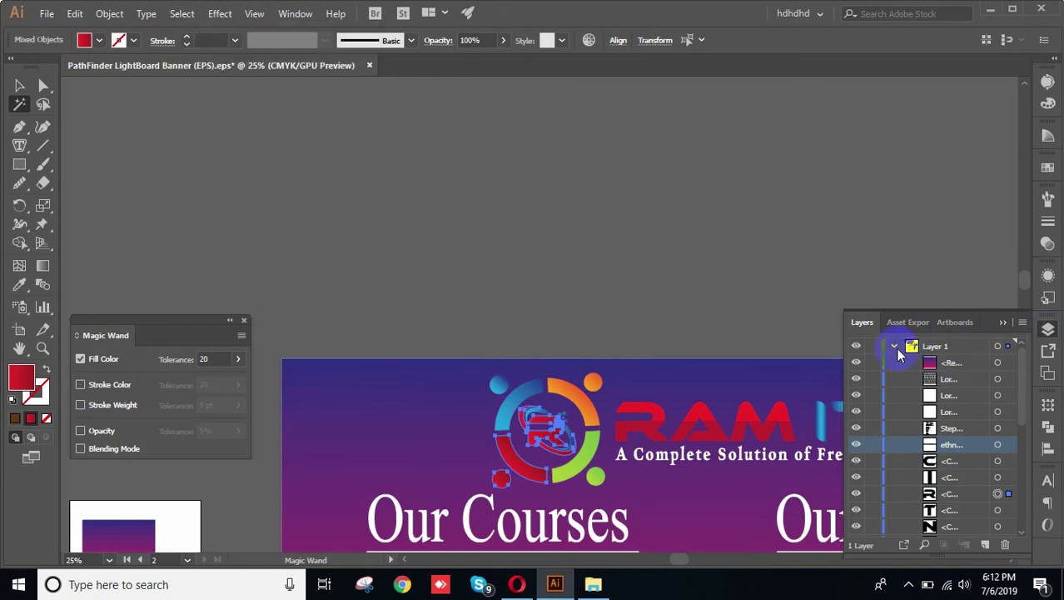
left_click(893, 347)
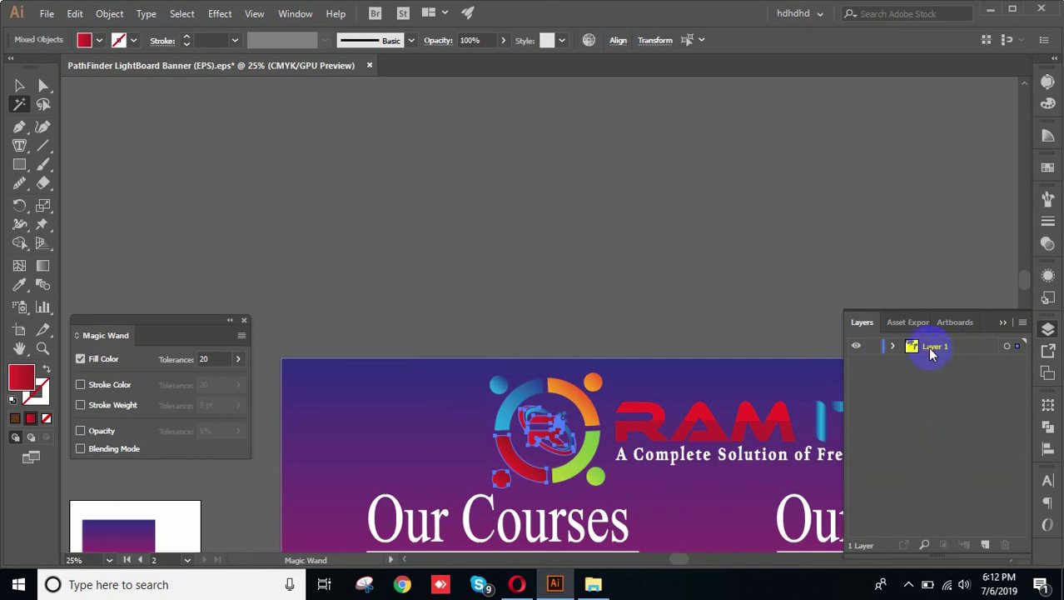
left_click(933, 346)
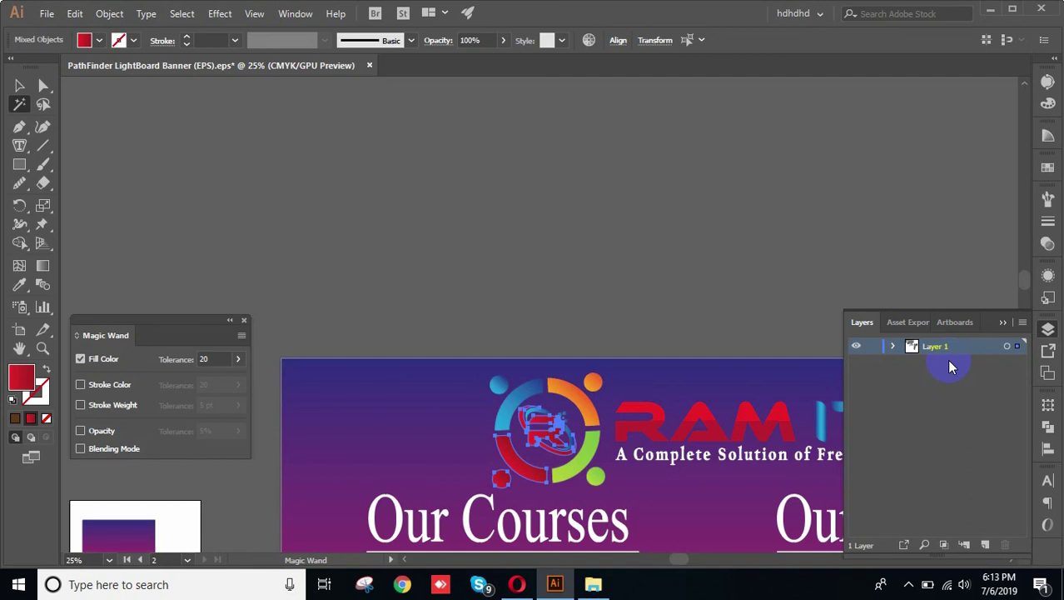
left_click(20, 85)
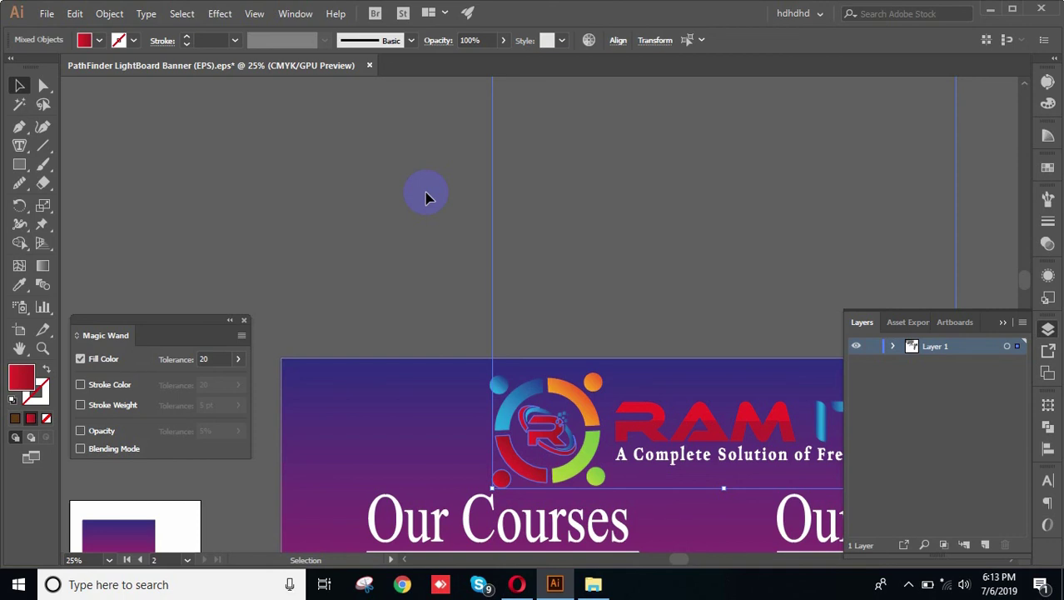
left_click(507, 230)
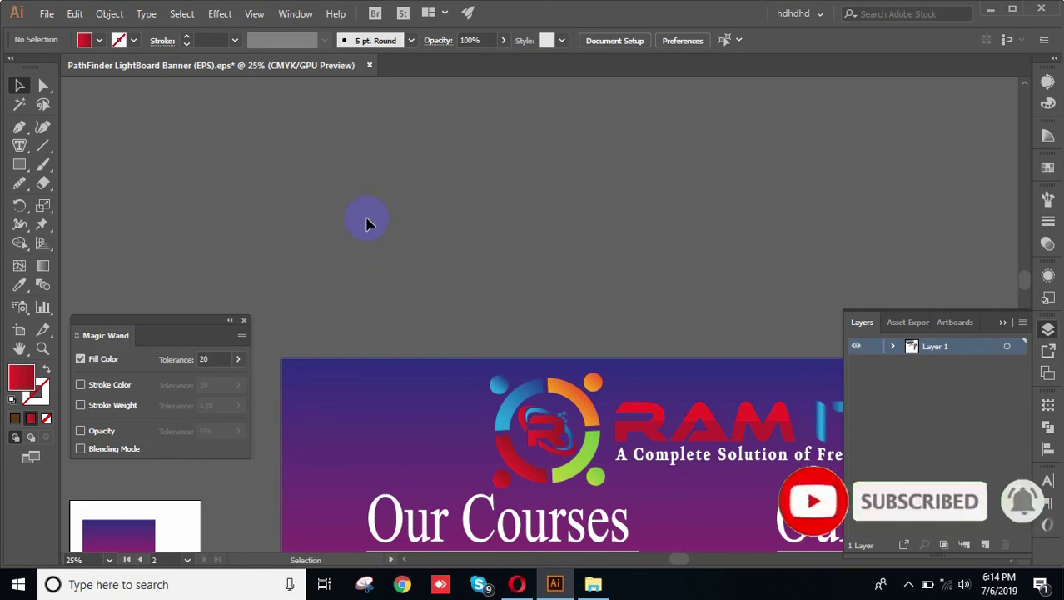
left_click(182, 13)
mouse_move(242, 182)
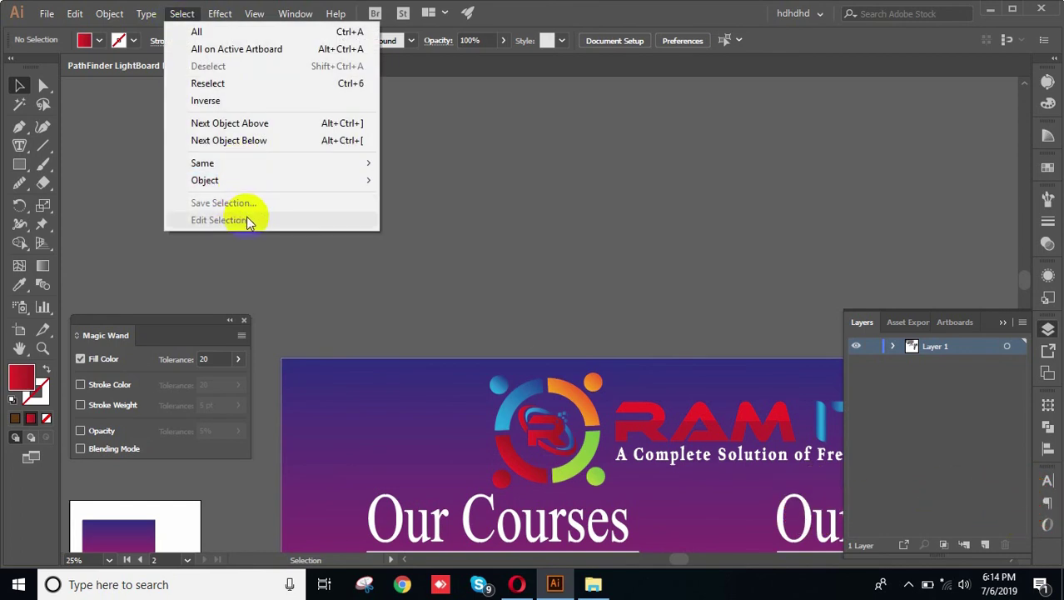
left_click(597, 210)
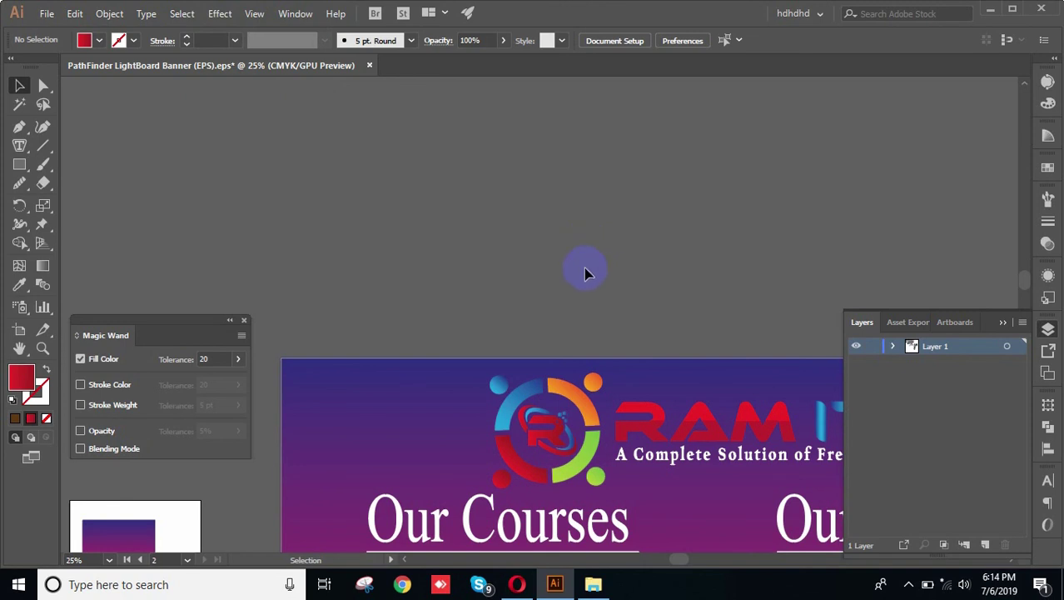
Close the Magic Wand options and hide the layer list so the whole RAM IT banner is unobstructed.
scroll(582, 278, "down", 4)
left_click_drag(577, 247, 624, 291)
left_click_drag(642, 245, 644, 237)
scroll(641, 289, "up", 1)
left_click_drag(160, 323, 858, 209)
left_click_drag(412, 380, 588, 250)
left_click_drag(556, 453, 321, 243)
mouse_move(731, 298)
left_mouse_down()
mouse_move(465, 339)
mouse_move(444, 361)
left_mouse_up()
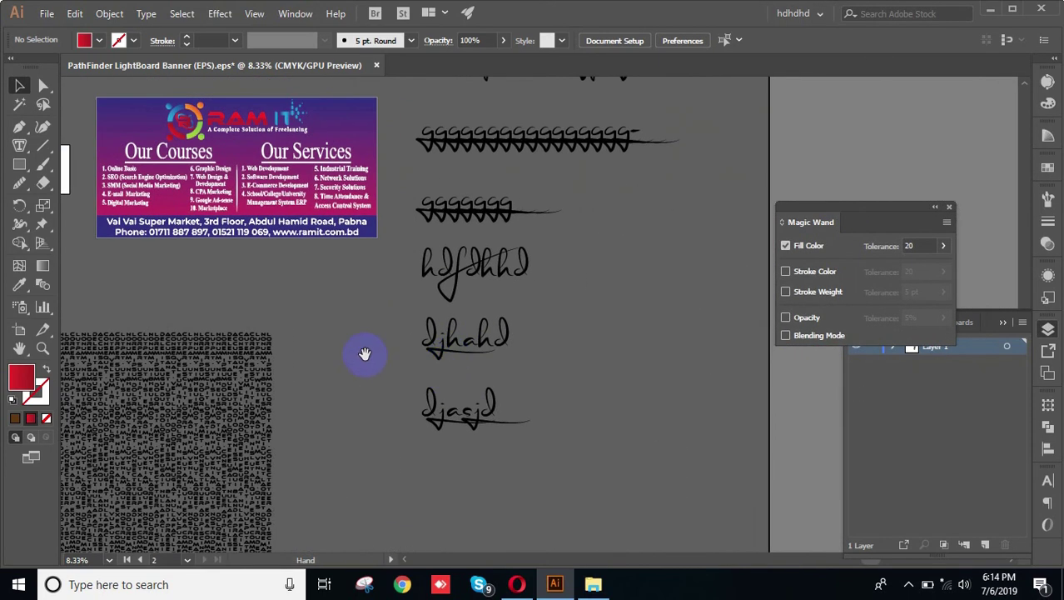
left_click_drag(335, 332, 529, 403)
scroll(514, 262, "up", 2)
left_click_drag(433, 250, 549, 339)
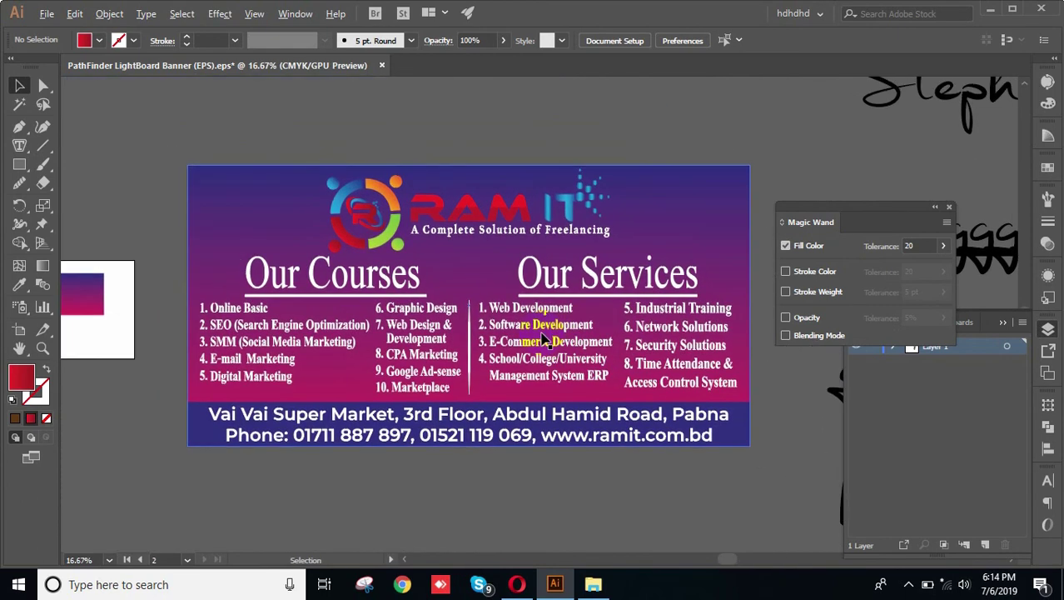
scroll(570, 333, "up", 1)
left_click_drag(885, 206, 422, 206)
left_click(487, 204)
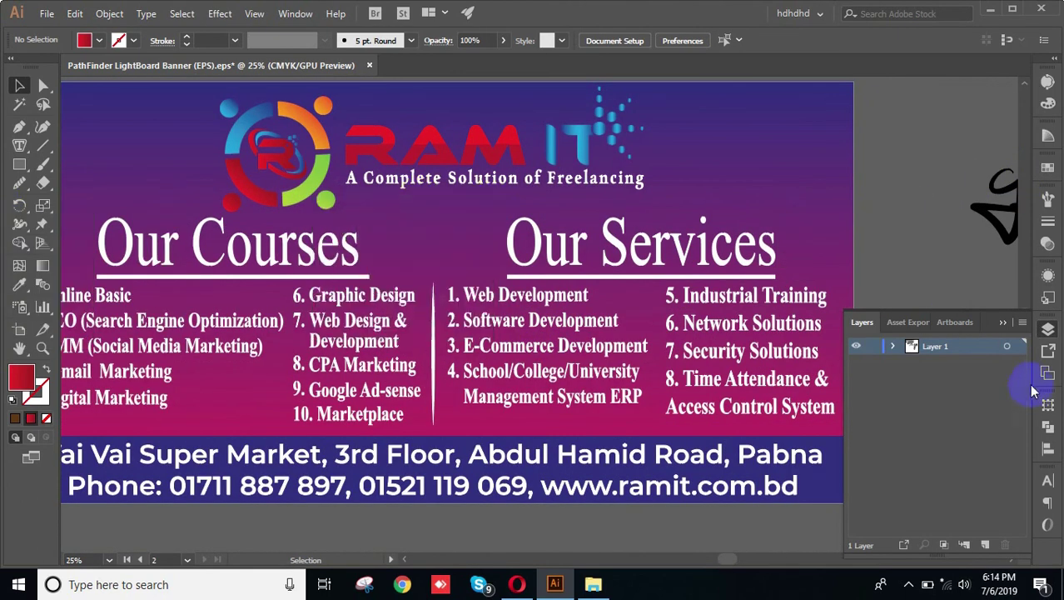
left_click(1047, 327)
left_click_drag(902, 259, 976, 274)
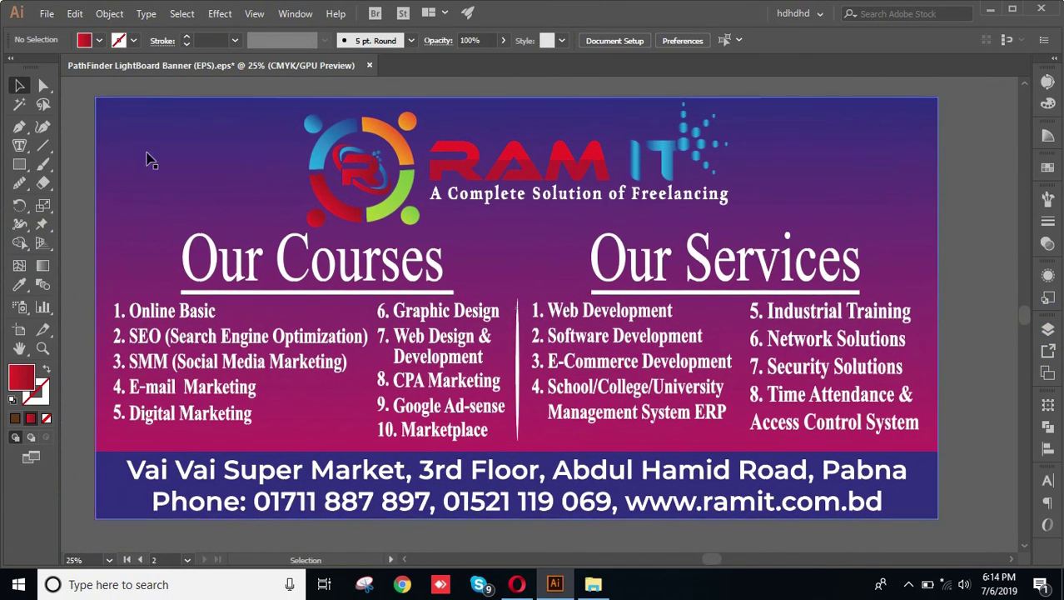
Select all the artwork of the RAM IT banner and save the selection as ffdsffdsf.
left_click(80, 90)
left_click(80, 90)
left_click_drag(80, 91, 972, 543)
left_click(952, 231)
left_click_drag(73, 91, 967, 442)
key("space")
left_click_drag(922, 288, 912, 413)
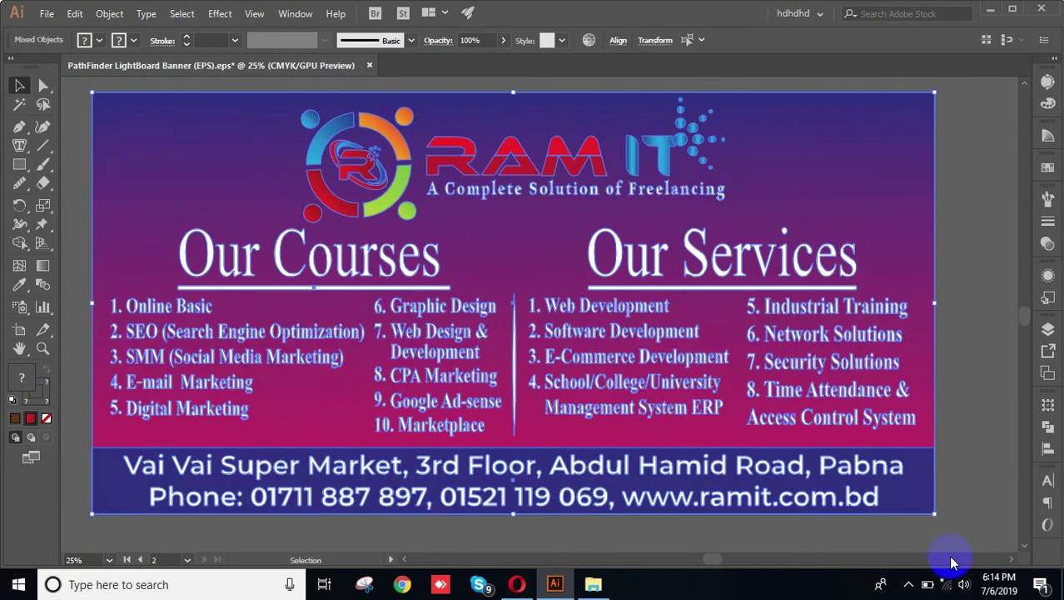
left_click(181, 14)
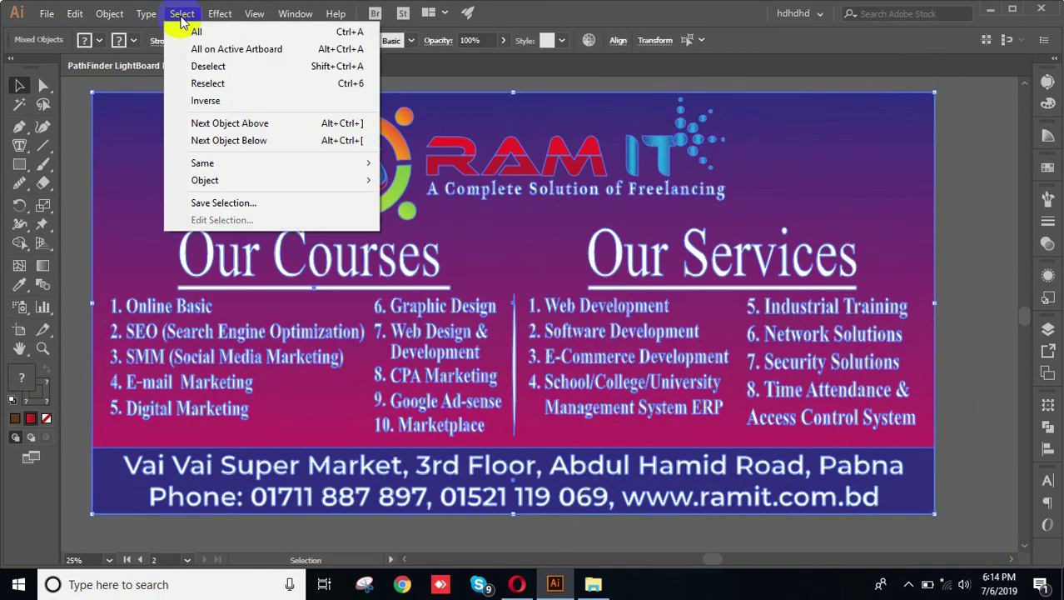
left_click(223, 203)
type("fdsfdsf")
left_click(529, 312)
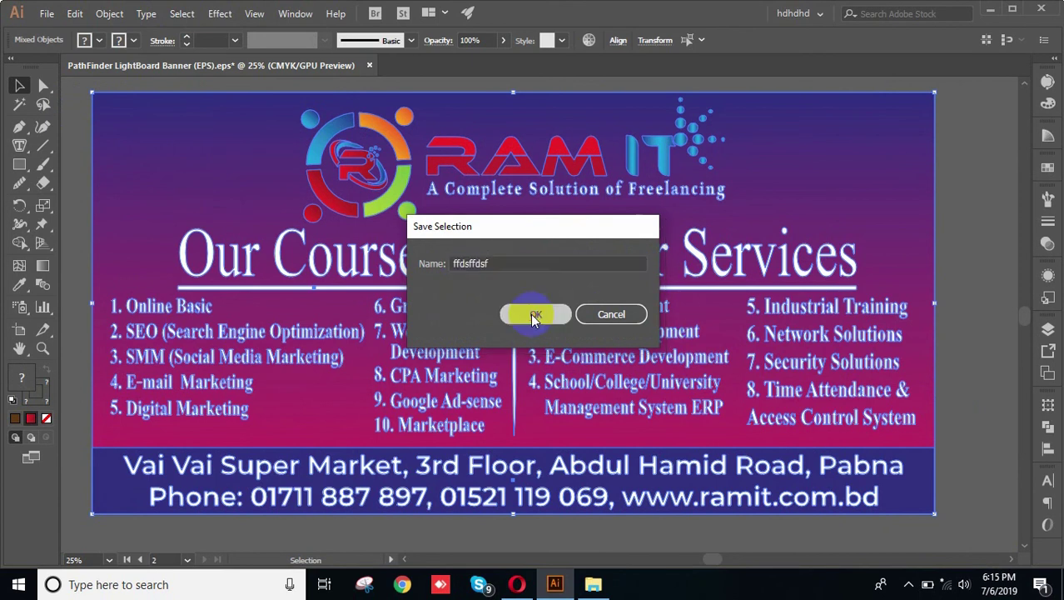
Select the coloured letters T, R, I and C in the heading and save the selection as asdas.
left_click(975, 236)
left_click_drag(542, 247, 650, 514)
left_click_drag(592, 152, 573, 352)
scroll(503, 334, "down", 3)
scroll(503, 334, "down", 1)
left_click_drag(671, 220, 700, 340)
scroll(630, 265, "up", 5)
left_click_drag(838, 198, 840, 592)
left_click_drag(256, 190, 958, 421)
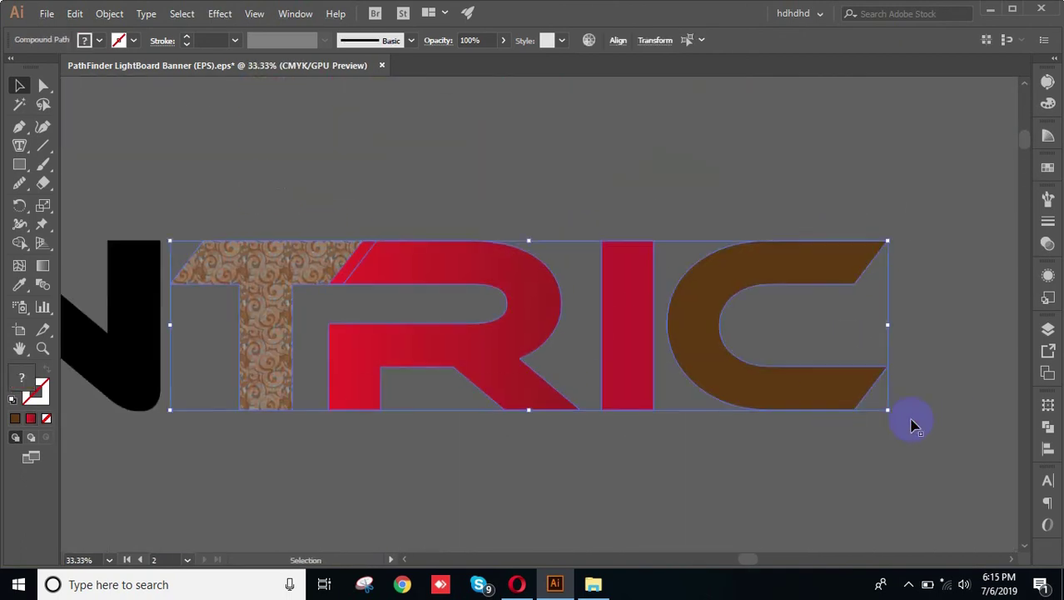
left_click(109, 13)
left_click(109, 13)
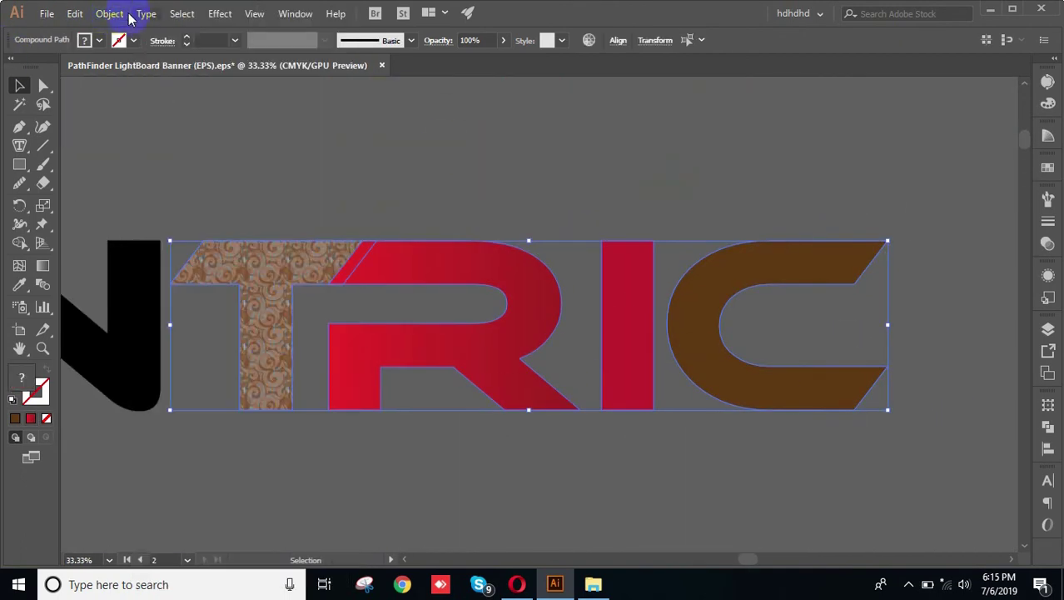
left_click(183, 15)
left_click(242, 203)
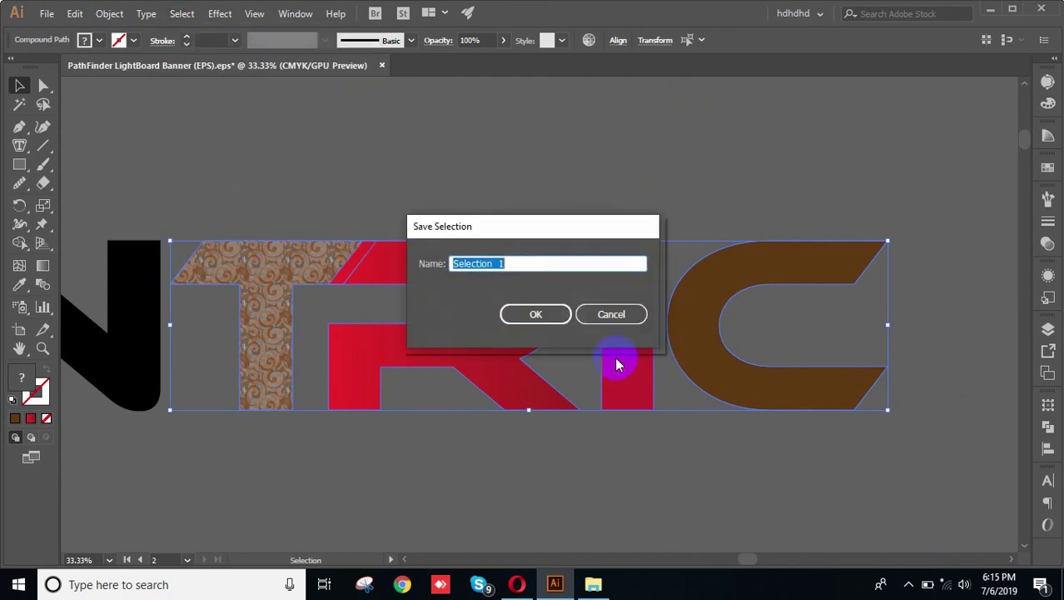
type("asdas")
left_click(542, 316)
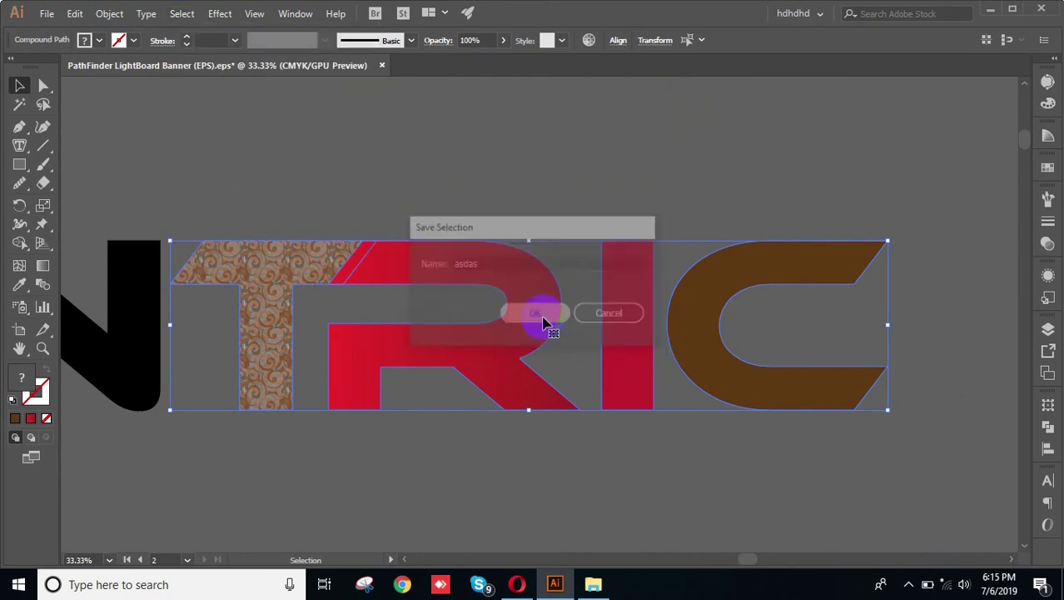
Deselect the letters, go back to the RAM IT banner, and recall the saved selections asdas and ffdsffdsf in turn.
left_click(511, 193)
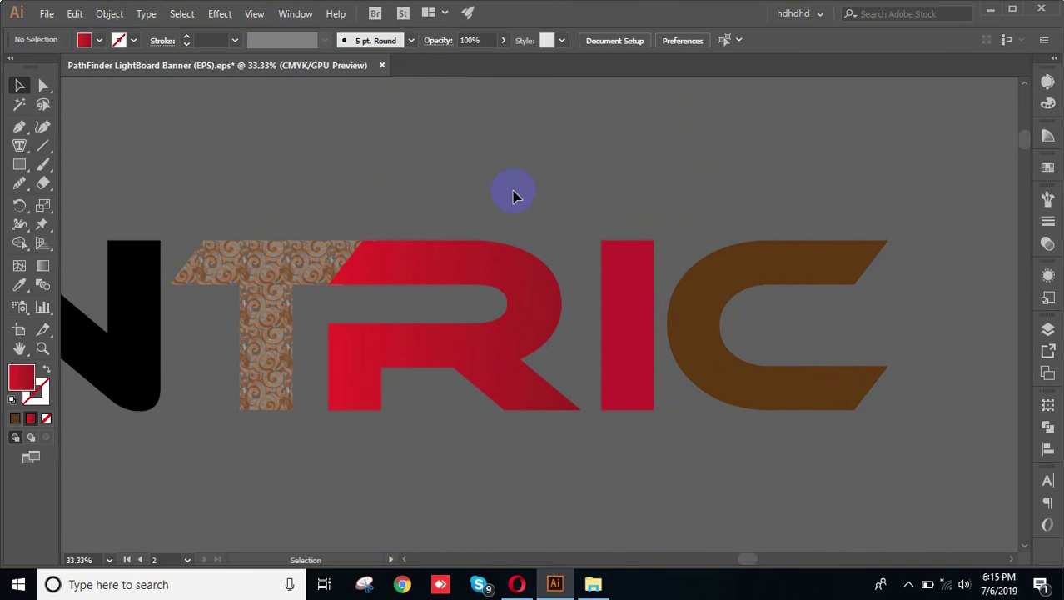
left_click_drag(665, 470, 629, 236)
scroll(611, 293, "down", 2)
scroll(608, 262, "down", 6)
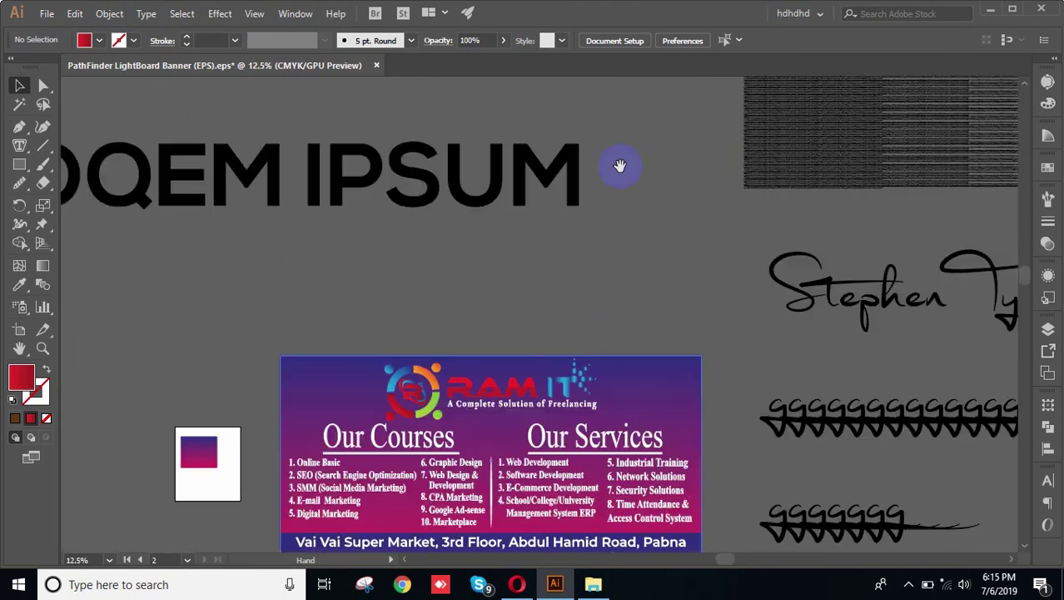
scroll(563, 425, "up", 2)
left_click_drag(531, 197, 648, 260)
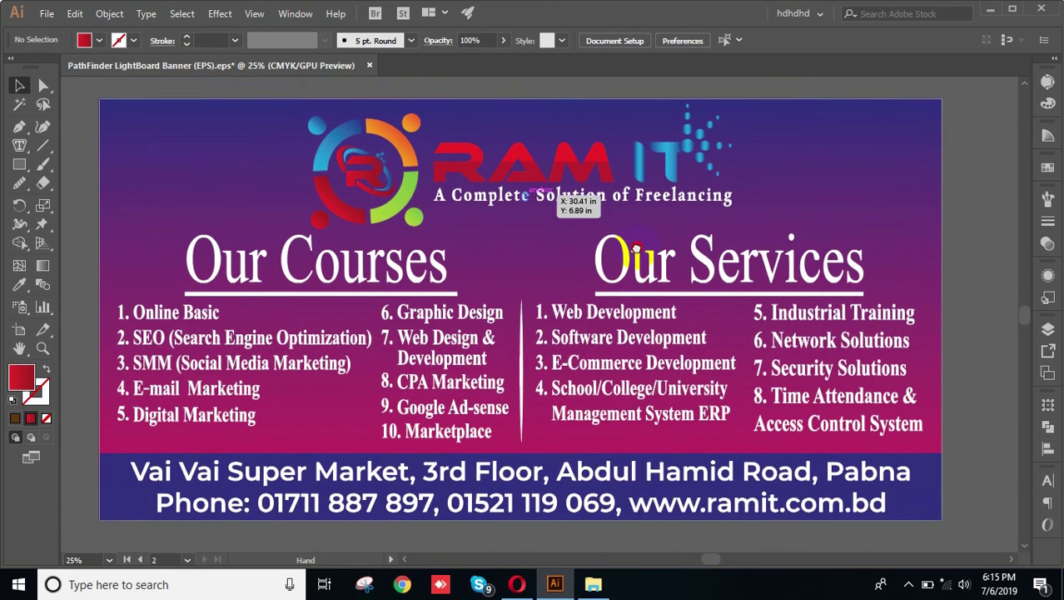
left_click(182, 15)
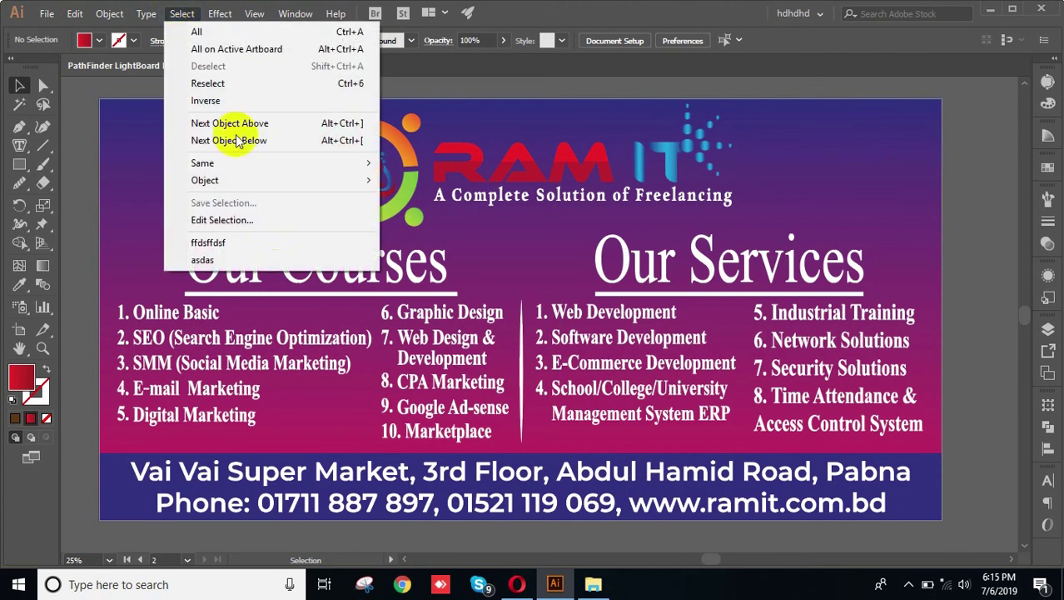
left_click(215, 259)
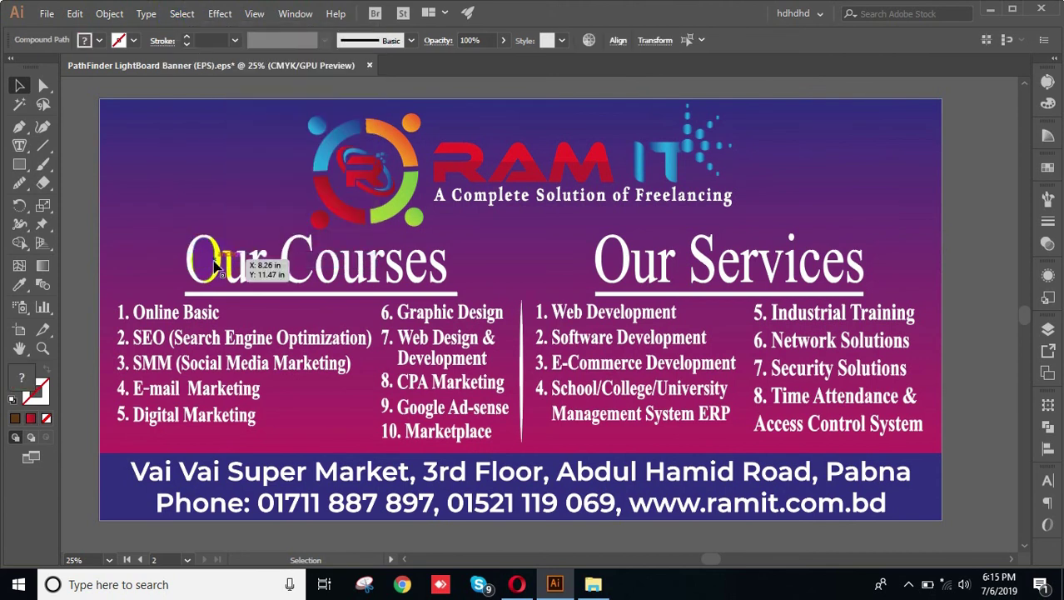
left_click(181, 14)
left_click(222, 243)
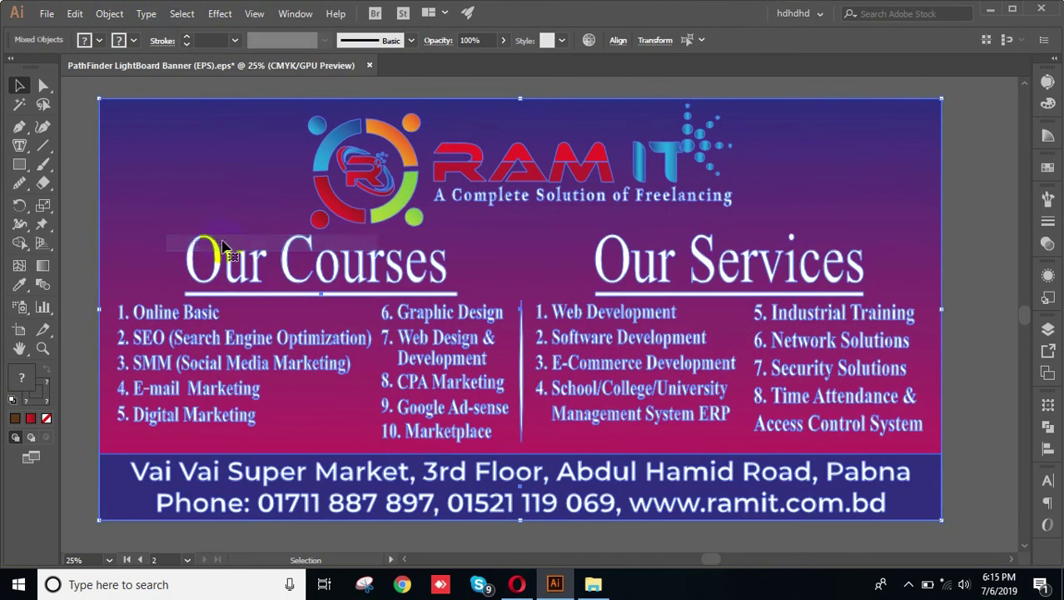
Clear the banner's selection and recall the saved selection ffdsffdsf, followed by asdas.
left_click(149, 14)
left_click(557, 94)
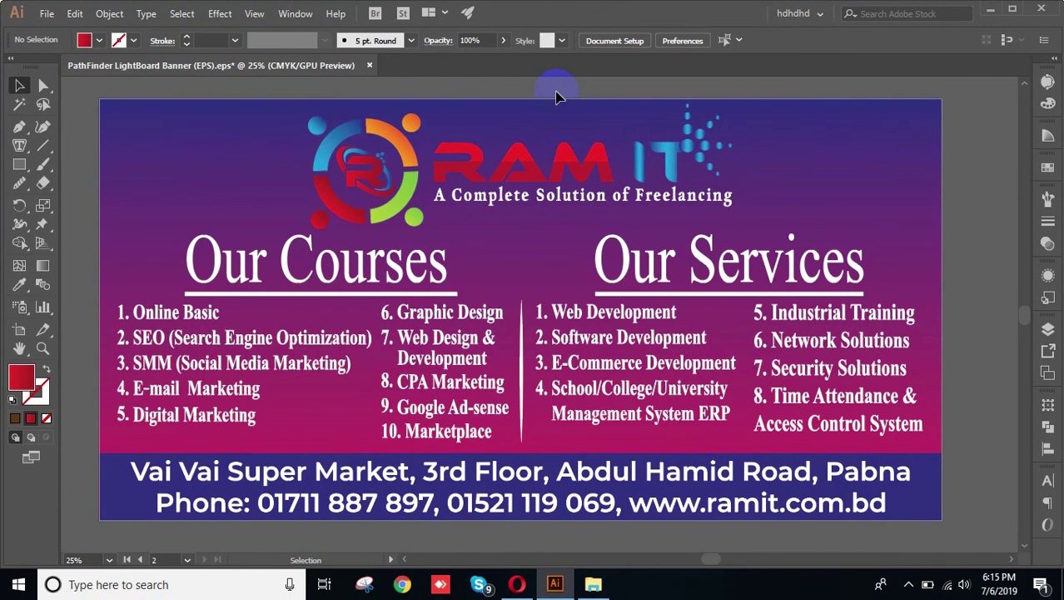
left_click(150, 15)
left_click(155, 20)
left_click(182, 13)
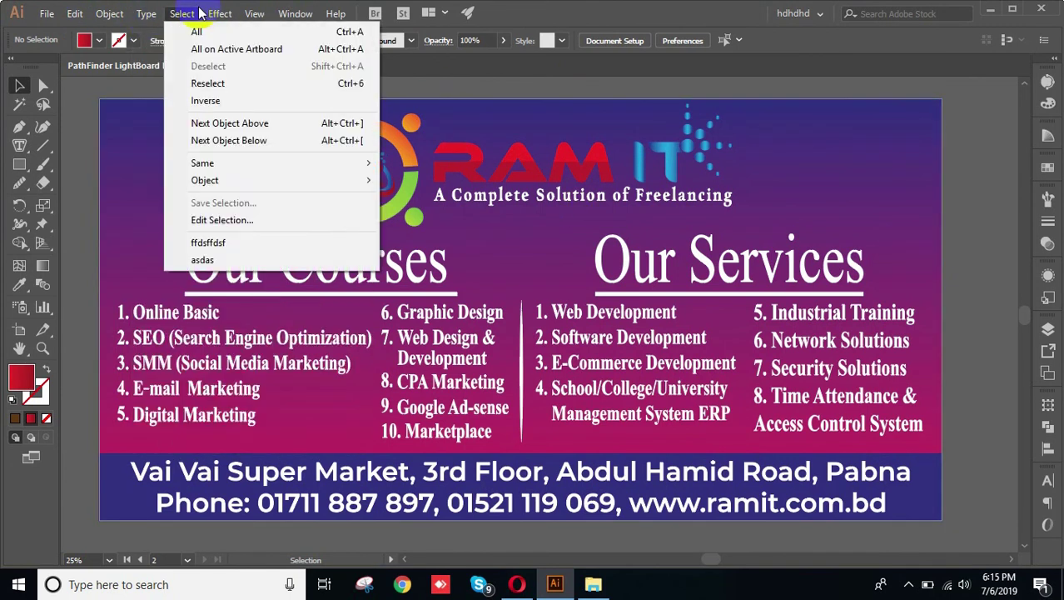
left_click(208, 243)
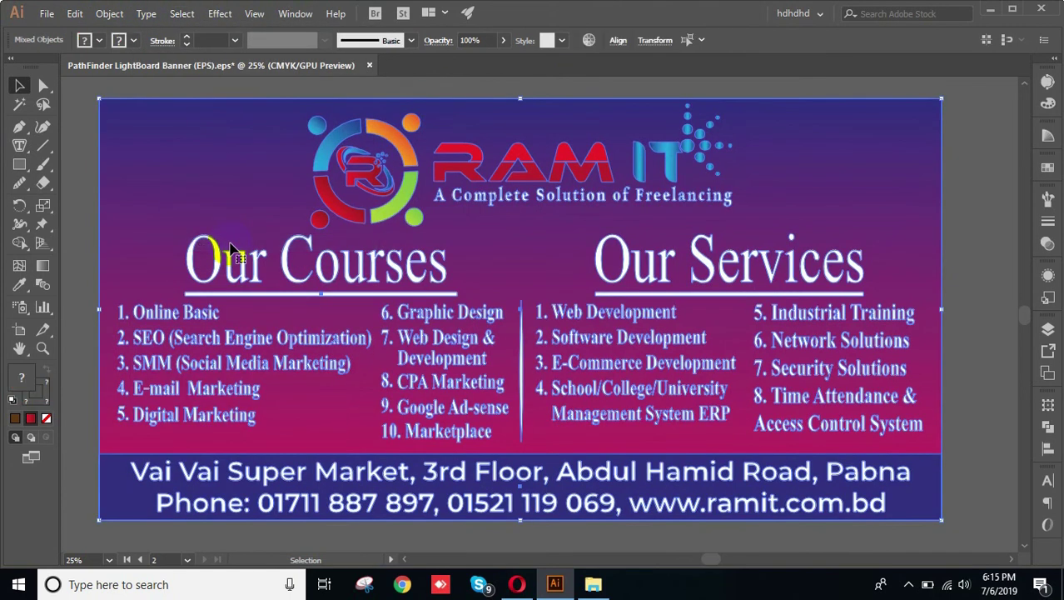
left_click(180, 13)
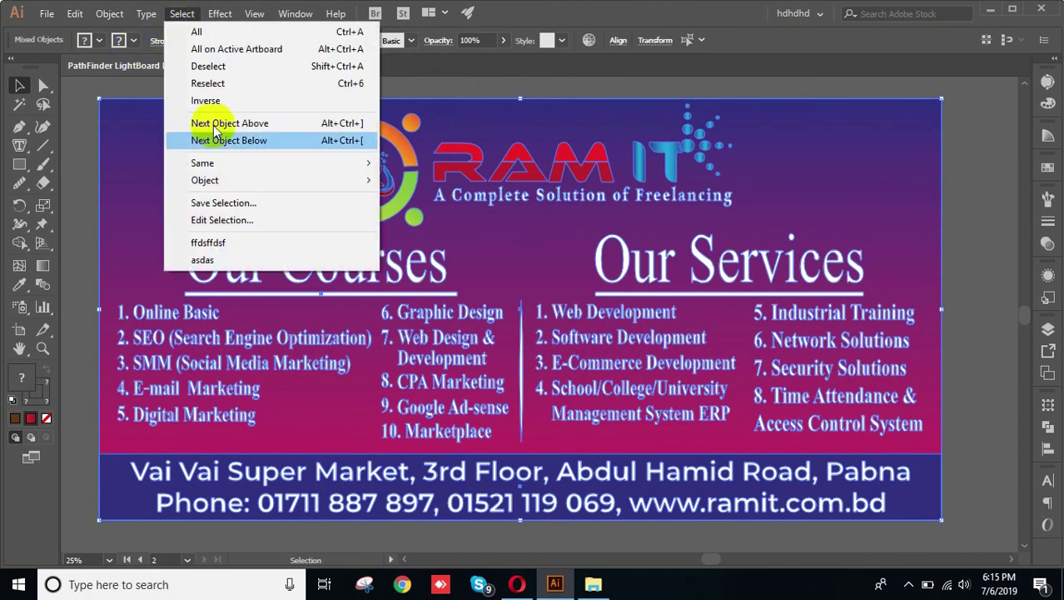
left_click(216, 260)
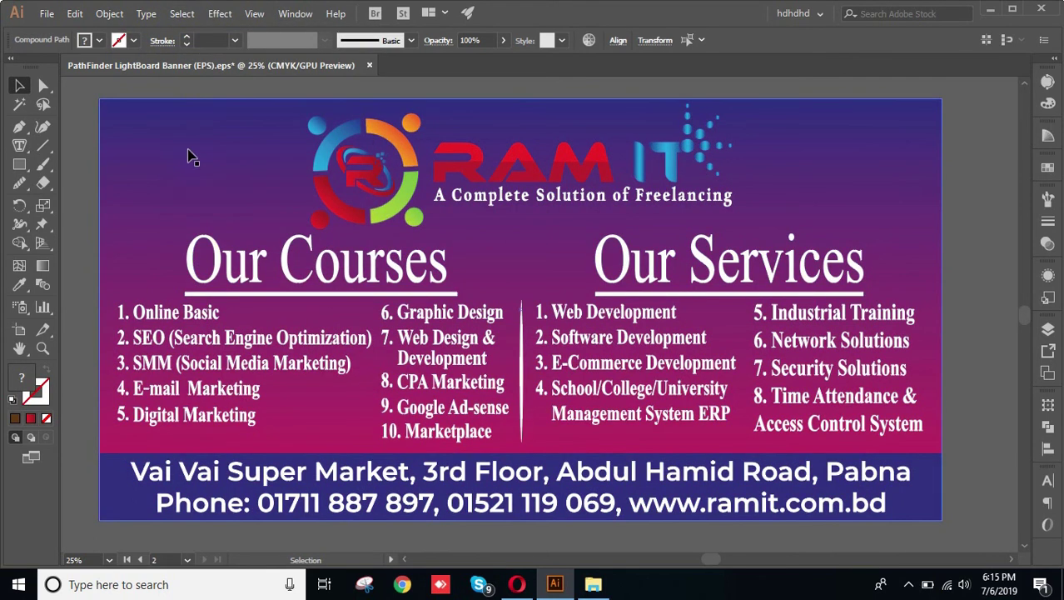
Go to the coloured letters T, R, I and C in the upper heading and deselect them.
scroll(357, 260, "down", 6)
left_click_drag(462, 239, 449, 307)
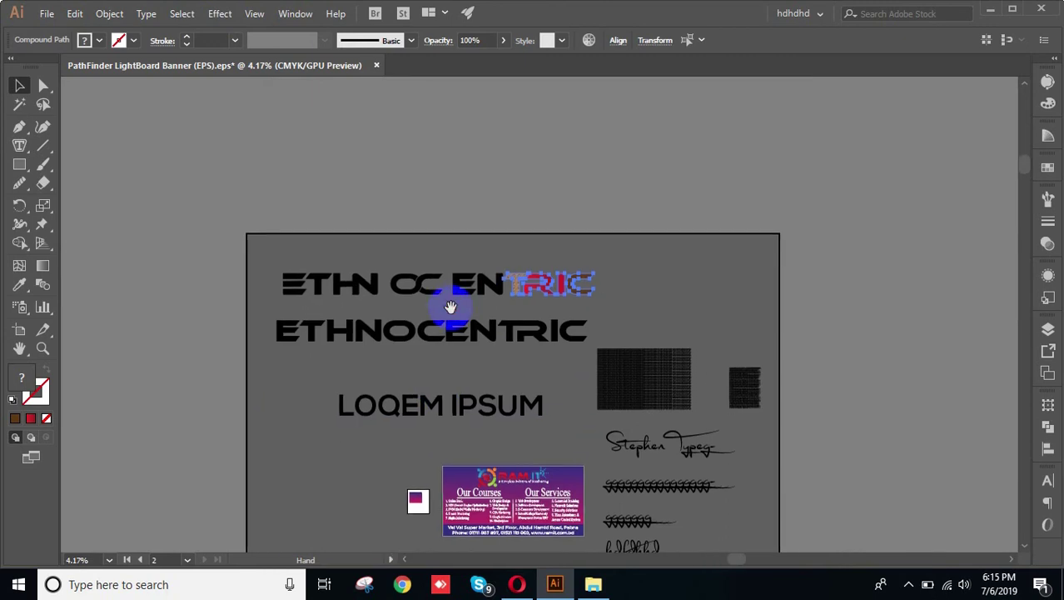
scroll(575, 366, "up", 4)
left_click_drag(638, 152, 609, 491)
scroll(744, 131, "up", 2)
left_click_drag(497, 179, 663, 197)
left_click_drag(579, 151, 605, 208)
left_click(488, 181)
left_click_drag(214, 207, 929, 436)
left_click_drag(895, 313, 775, 288)
left_click_drag(817, 297, 900, 278)
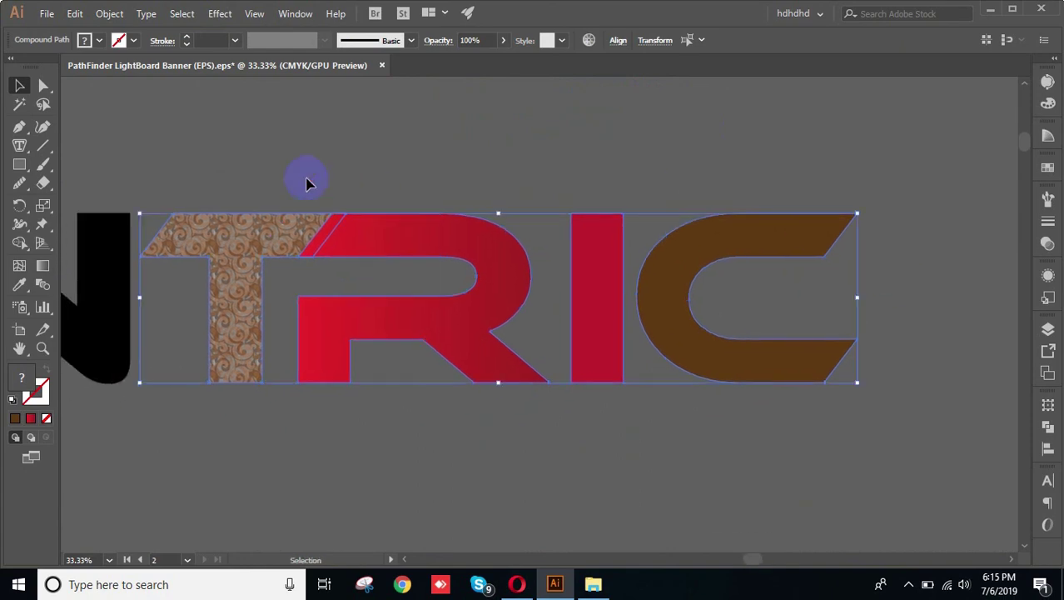
left_click(843, 445)
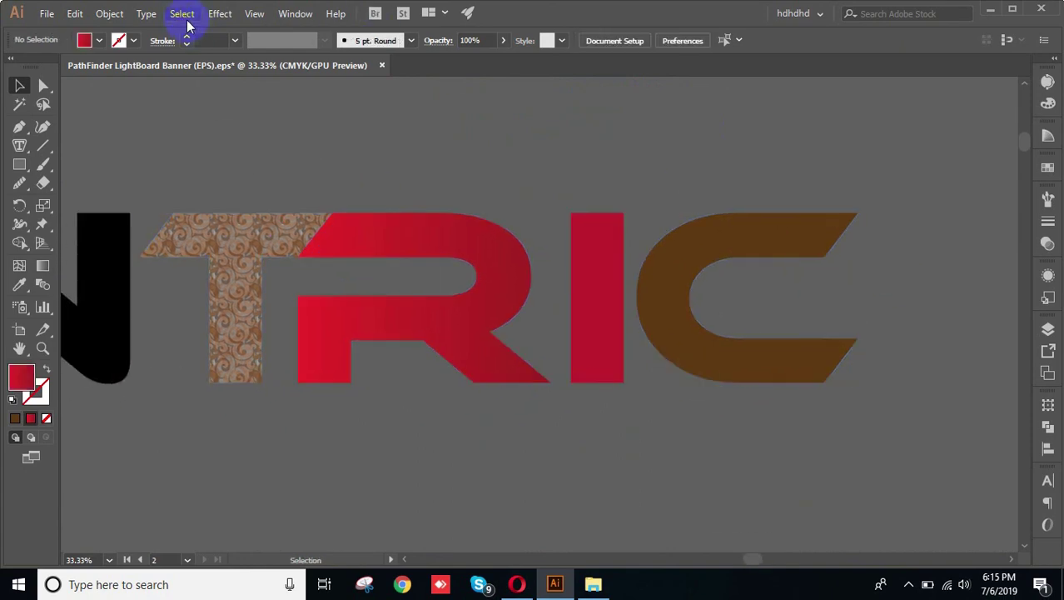
Open the saved selections for editing, choose asdas, and accept the dialog.
left_click(183, 15)
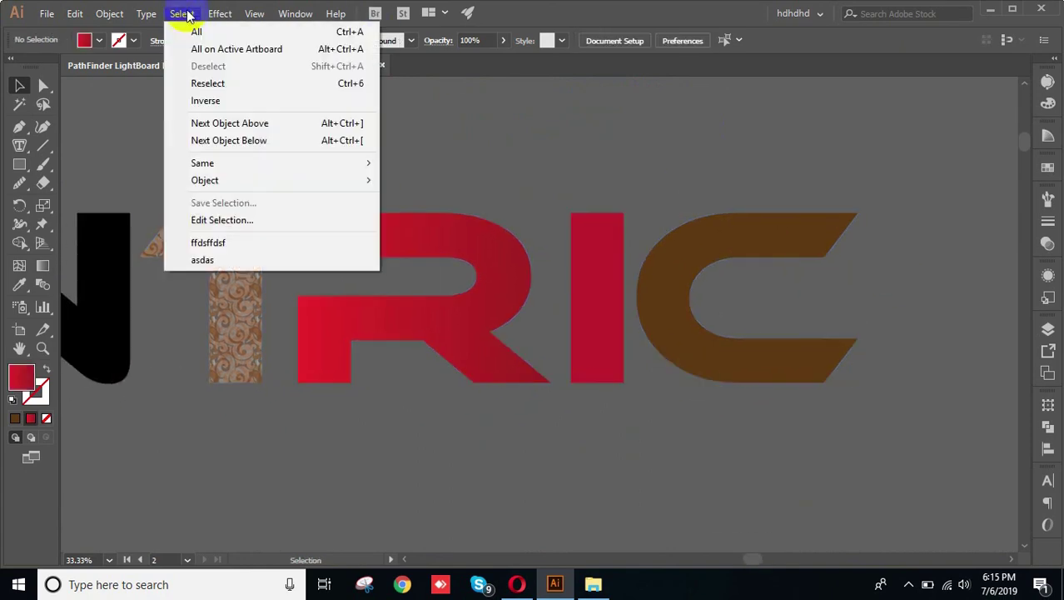
left_click(220, 222)
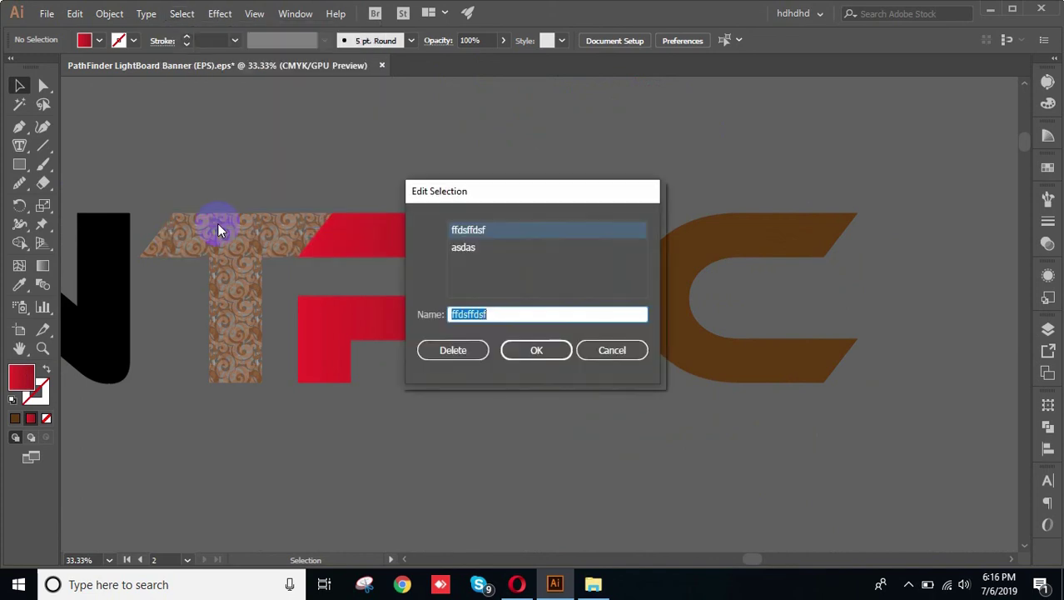
left_click(464, 247)
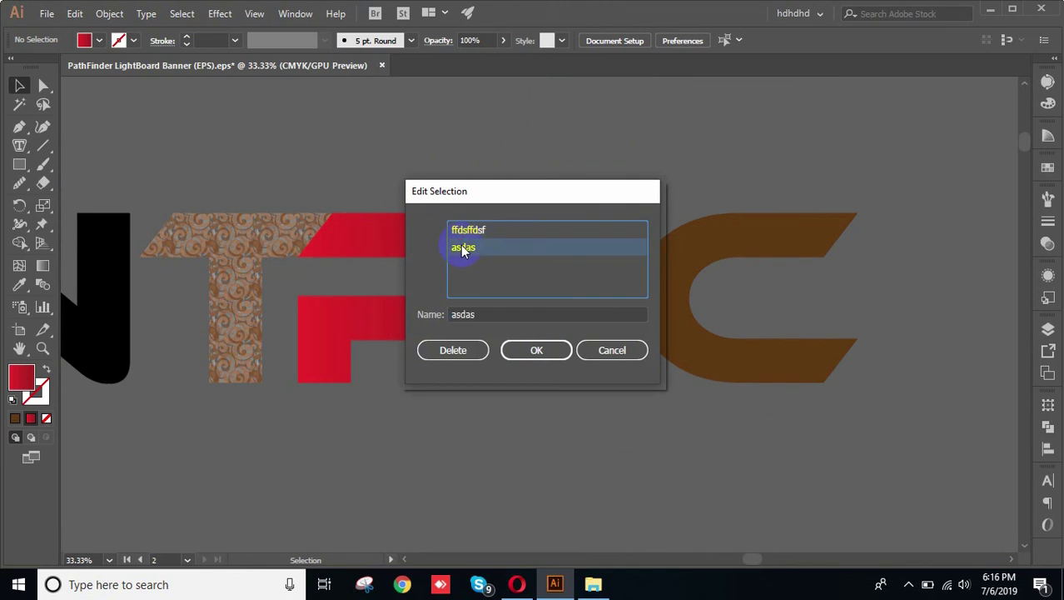
left_click(533, 351)
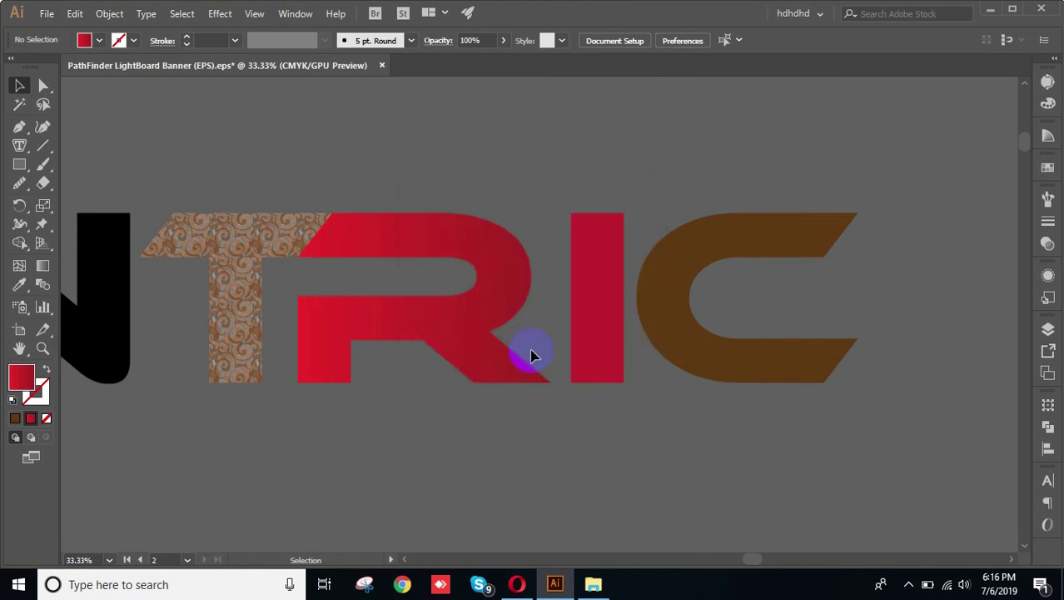
With the upper heading in view and nothing selected, recall the saved selection ffdsffdsf and replace it with asdas.
left_click(444, 319)
left_click(456, 422)
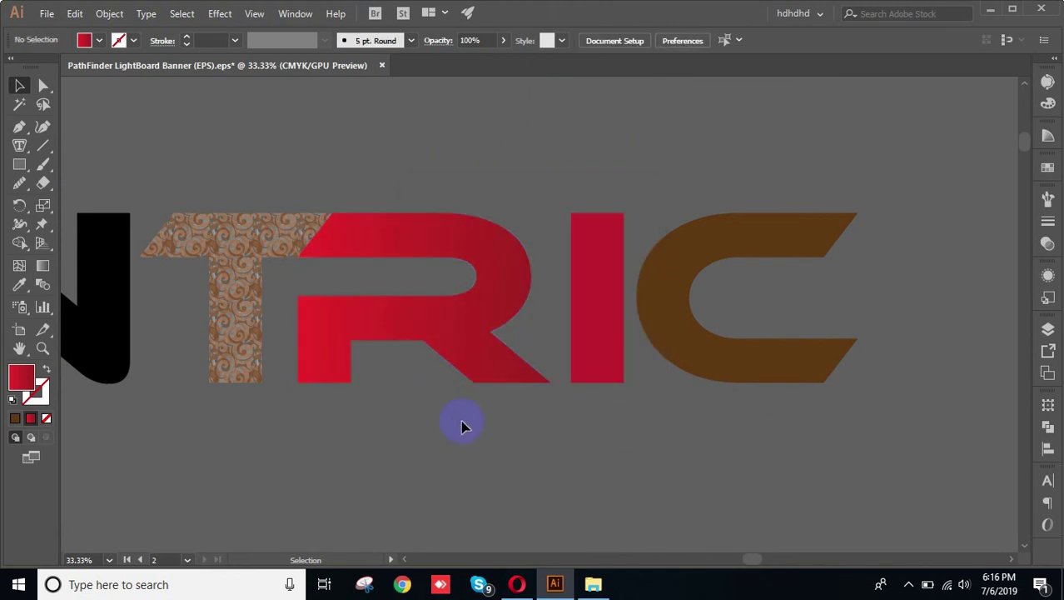
left_click_drag(487, 437, 541, 340)
scroll(501, 309, "down", 2)
left_click_drag(456, 200, 791, 333)
left_click(816, 319)
left_click(182, 14)
left_click(233, 241)
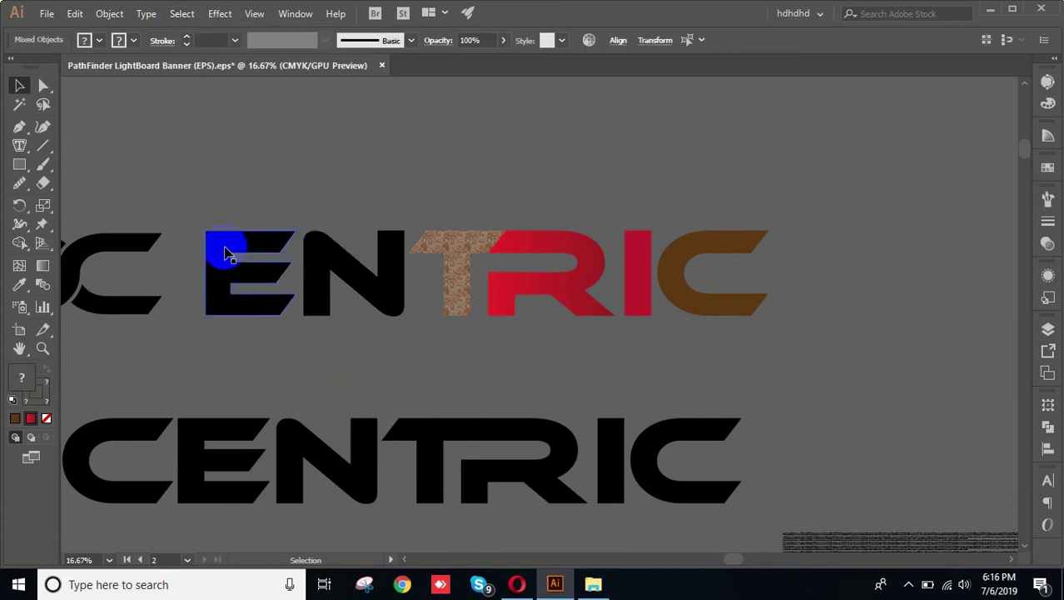
left_click(181, 14)
left_click(214, 241)
left_click(182, 15)
left_click(207, 260)
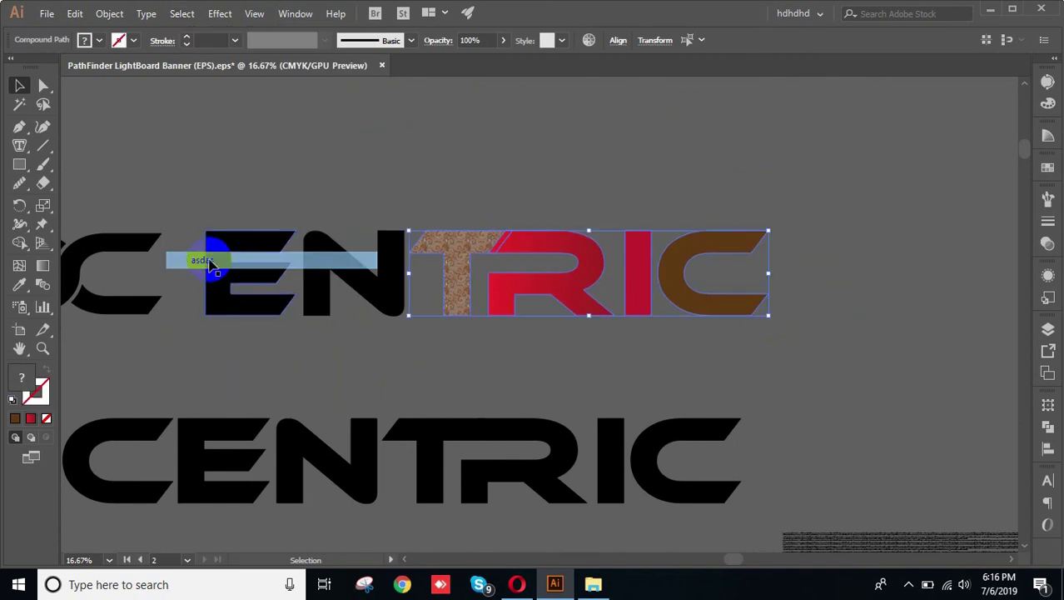
Clear the recalled selection, select the coloured letters T, R, I and C by hand, and deselect them.
left_click(610, 175)
left_click_drag(477, 206, 847, 298)
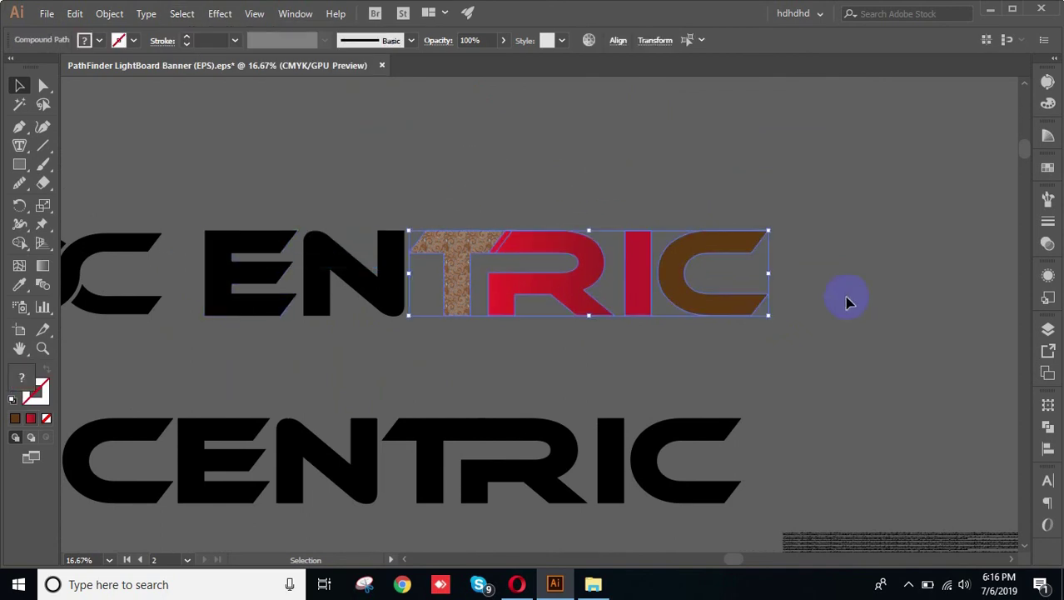
left_click(421, 171)
left_click(181, 14)
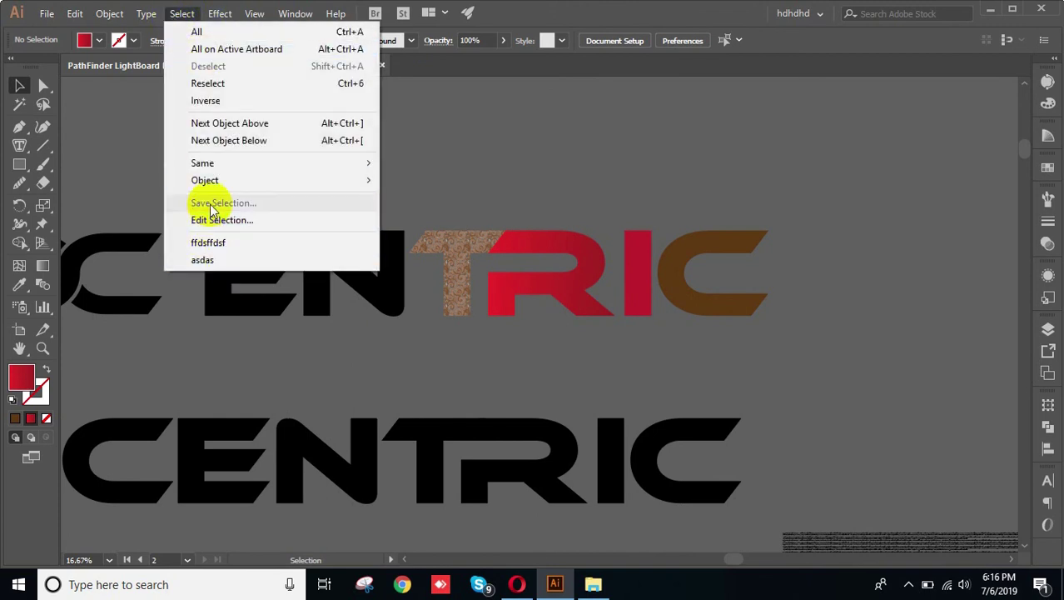
Select the three bars of the first letter E in the upper heading and save the selection as 1.
left_click(399, 250)
left_click_drag(423, 278, 803, 215)
left_click_drag(358, 136, 438, 333)
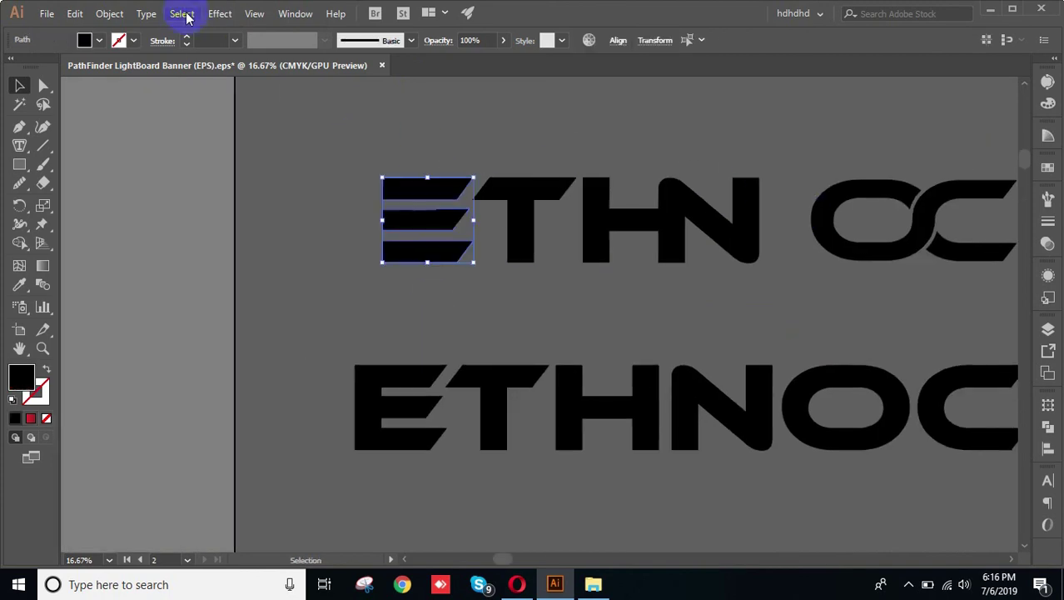
left_click(219, 14)
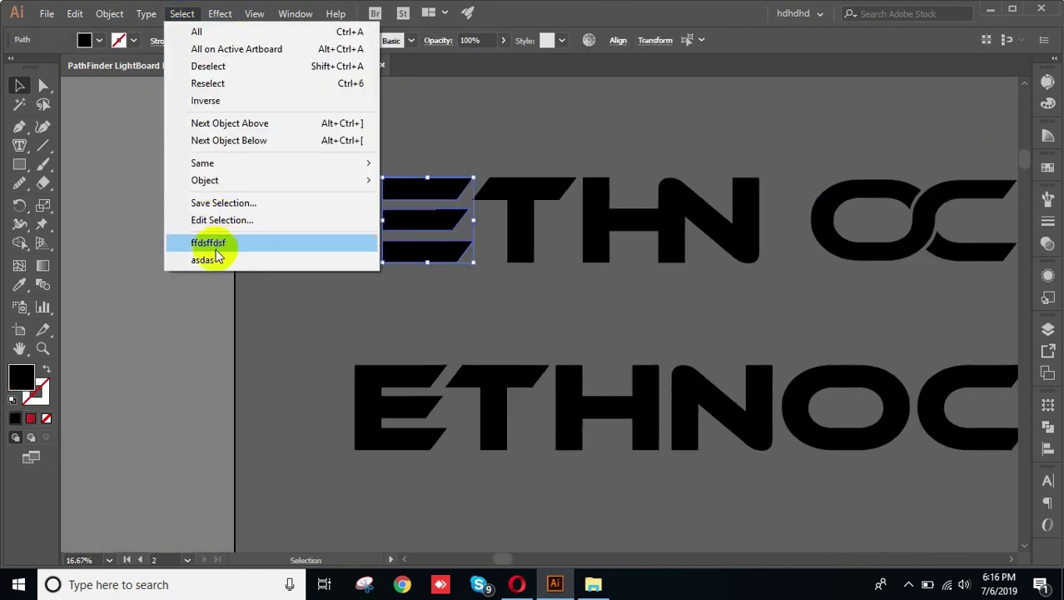
left_click(222, 203)
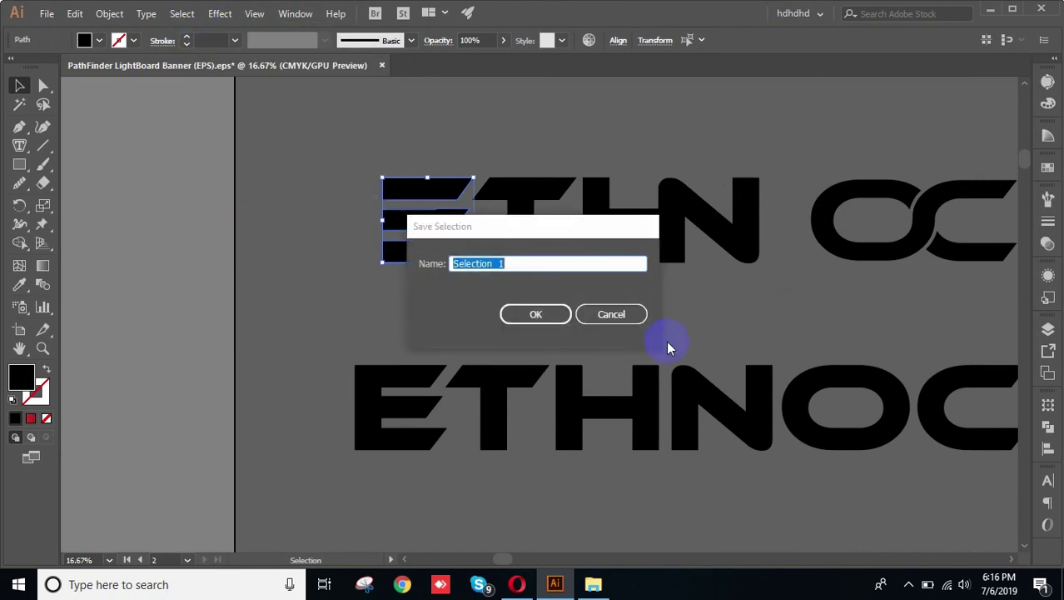
type("1")
left_click(538, 316)
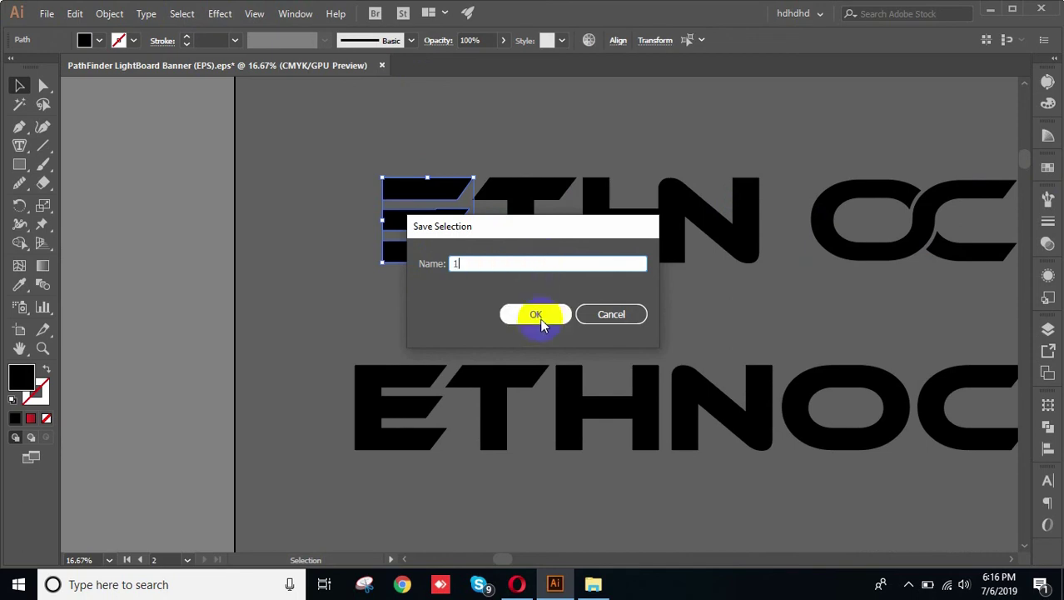
Open the saved selections for editing, choose 1, accept the dialog, and deselect the letter E.
left_click(185, 15)
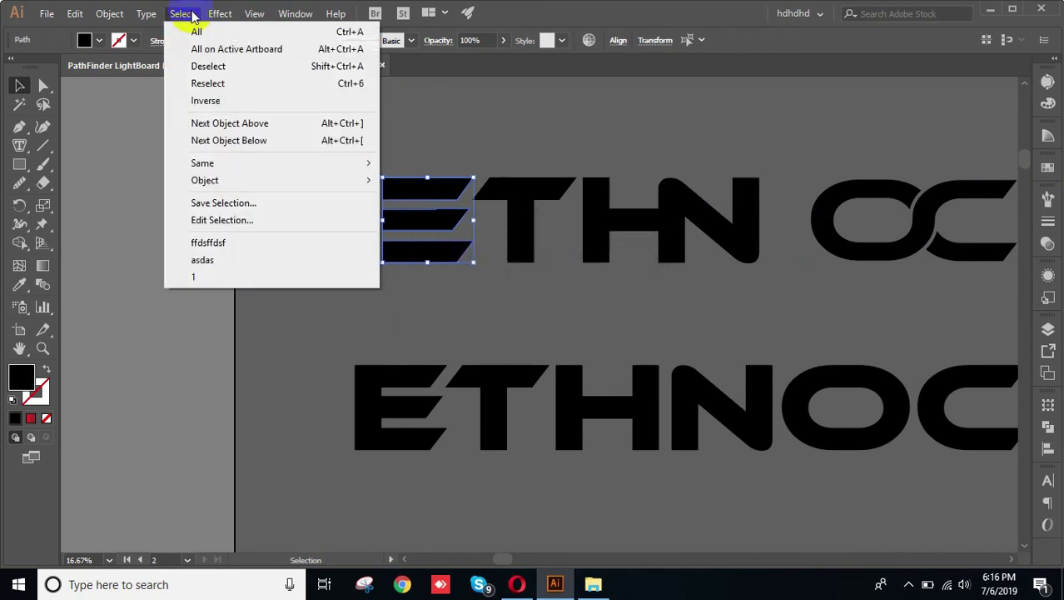
left_click(229, 221)
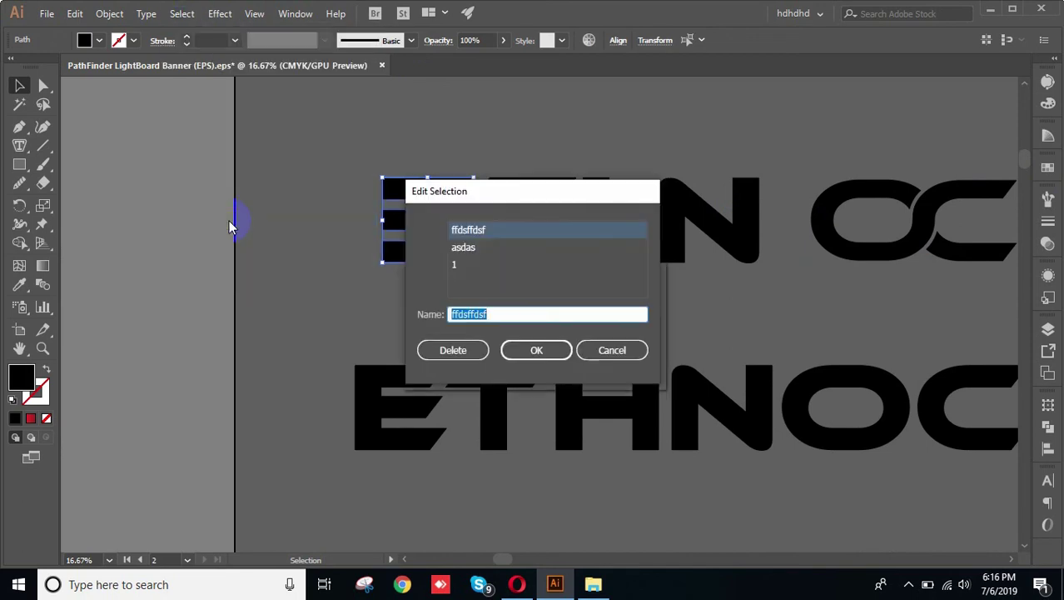
left_click(472, 266)
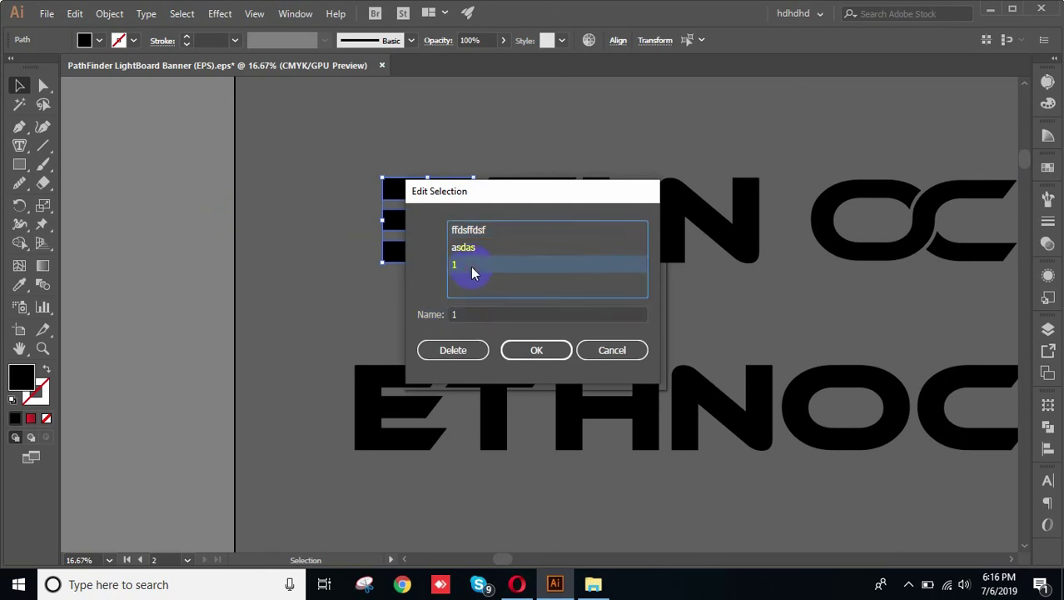
left_click_drag(626, 353, 520, 298)
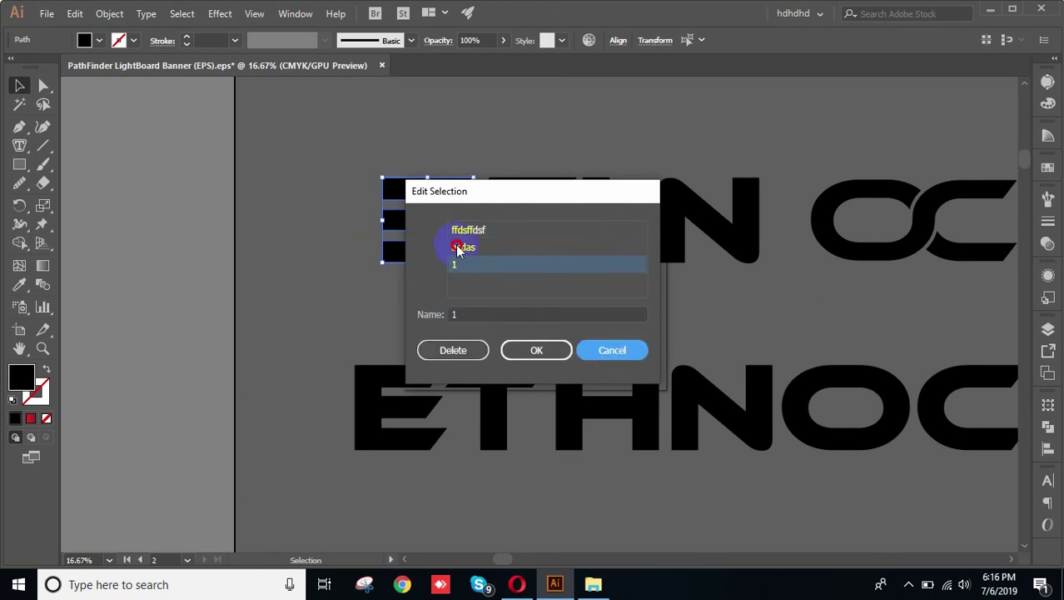
left_click(538, 350)
left_click(468, 286)
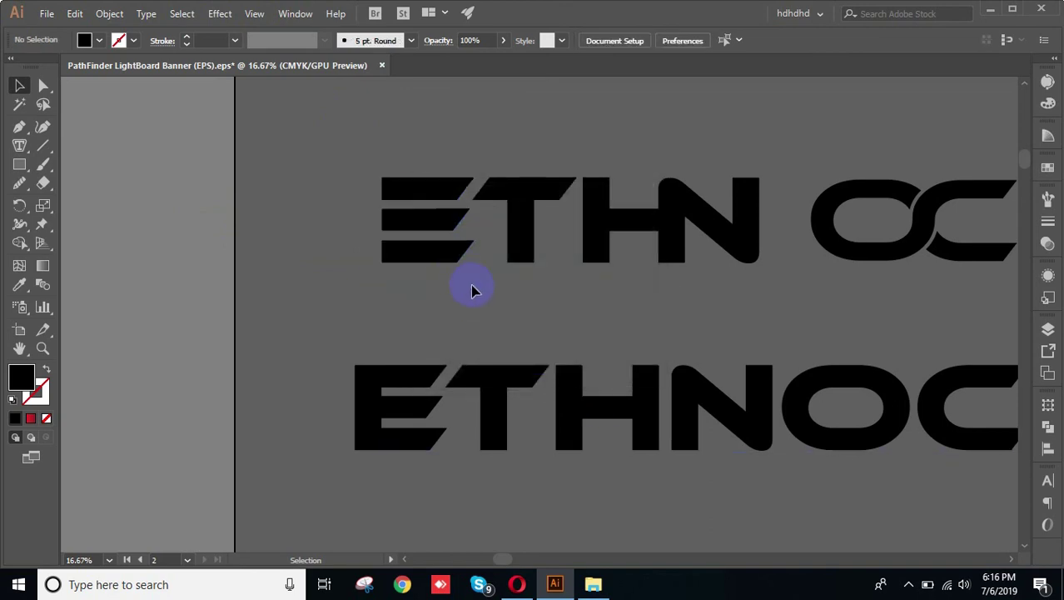
Examine the Same and Object selection commands available with nothing selected.
left_click(181, 13)
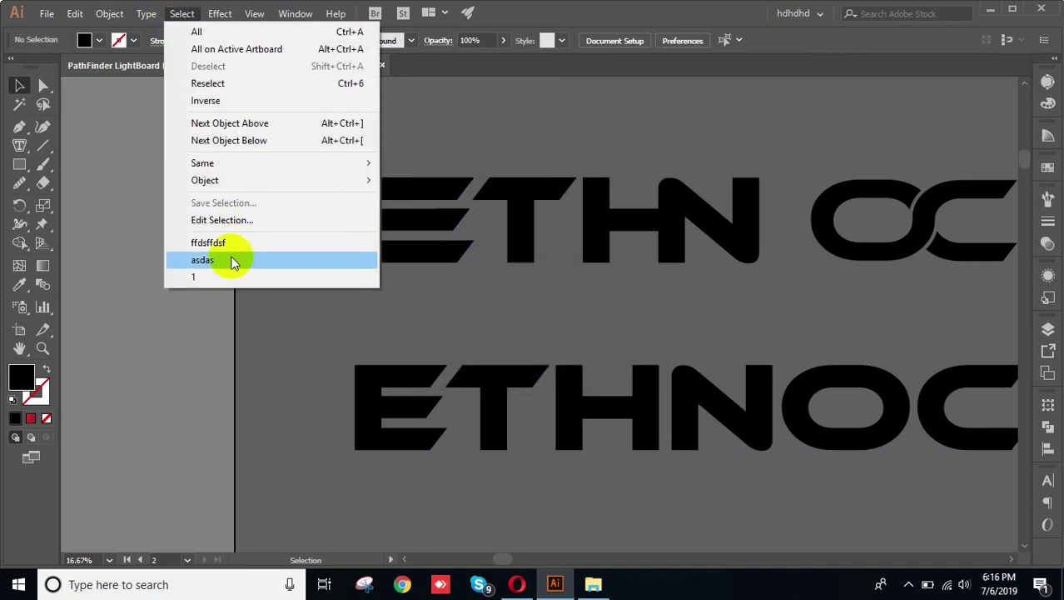
mouse_move(221, 181)
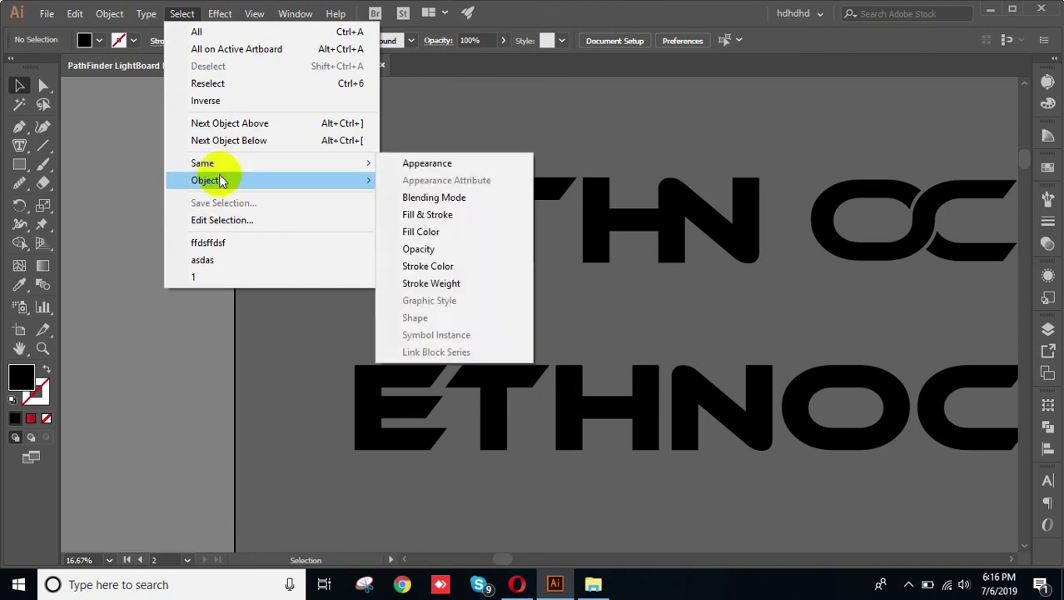
left_click(221, 180)
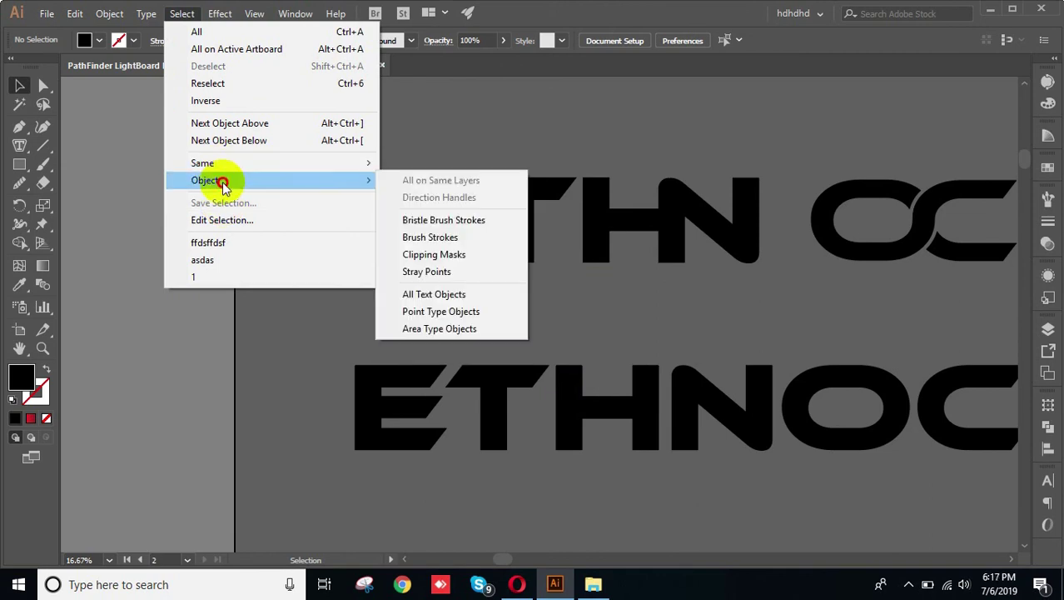
left_click(305, 352)
Go to the end of the upper heading, select its coloured letters together, and deselect them.
key("space")
left_click_drag(914, 313, 617, 319)
key("ctrl+minus")
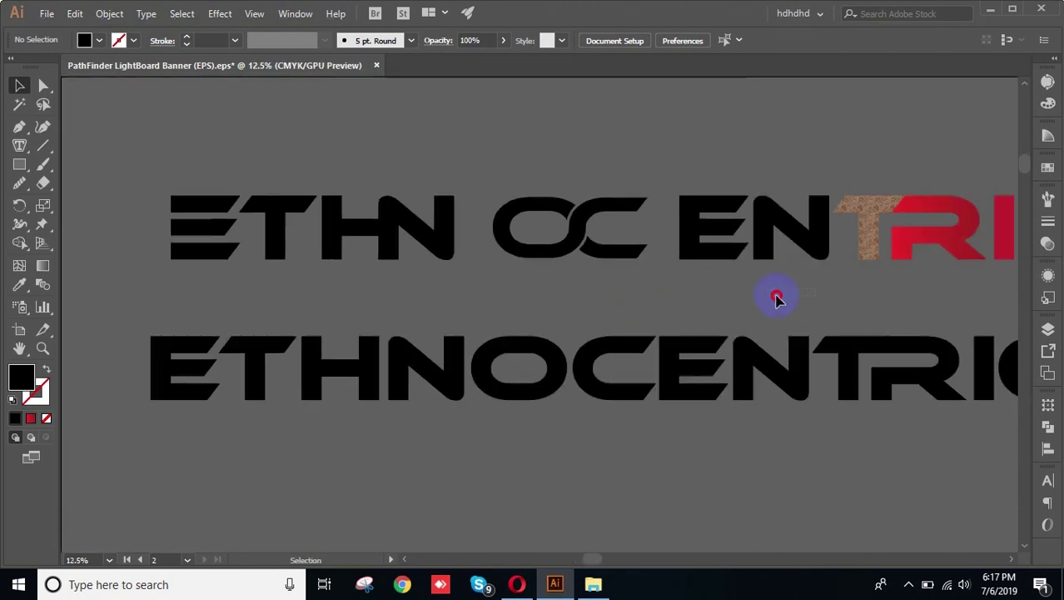
left_click_drag(851, 285, 553, 309)
left_click_drag(730, 315, 677, 325)
left_click(659, 359)
left_click_drag(707, 369, 524, 273)
left_click(704, 283)
left_click_drag(321, 197, 696, 319)
left_click(696, 314)
left_click_drag(351, 190, 637, 310)
left_click(619, 242)
left_click(218, 14)
mouse_move(187, 22)
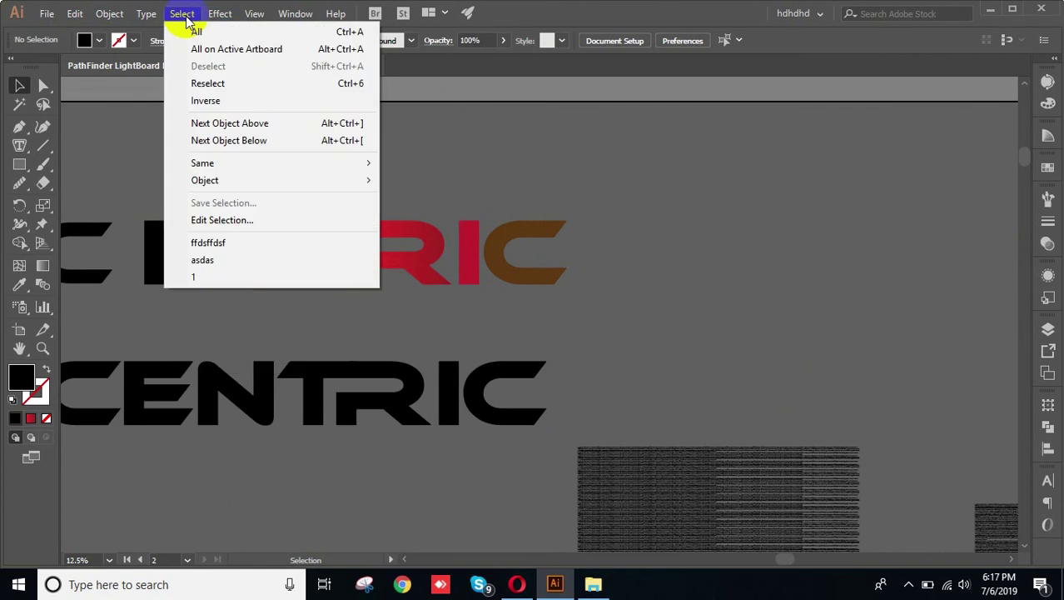
left_click(609, 208)
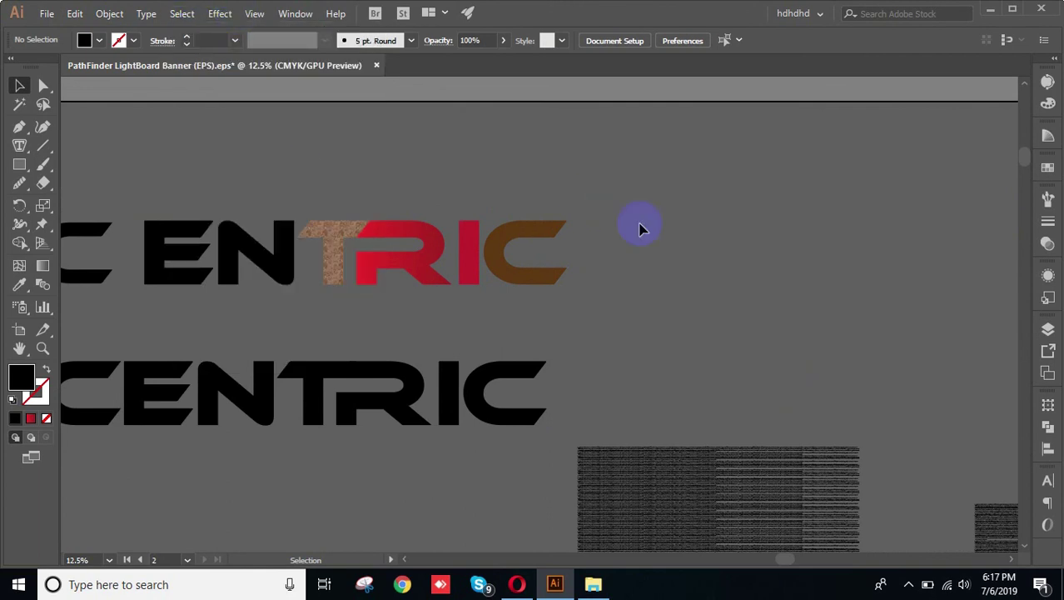
Examine the 3D and Convert to Shape effect options with nothing selected.
left_click(222, 15)
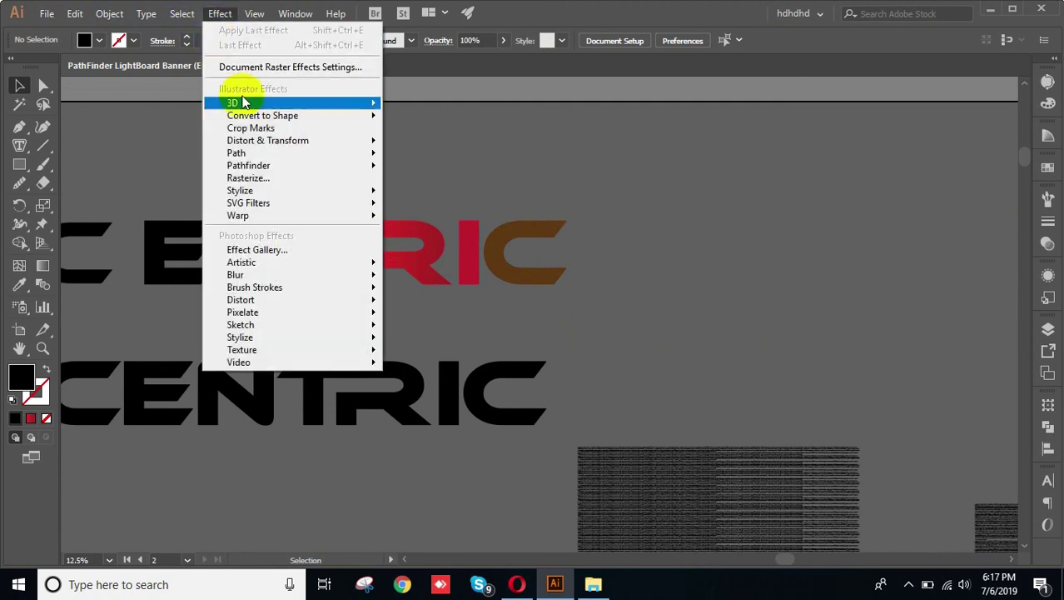
mouse_move(246, 104)
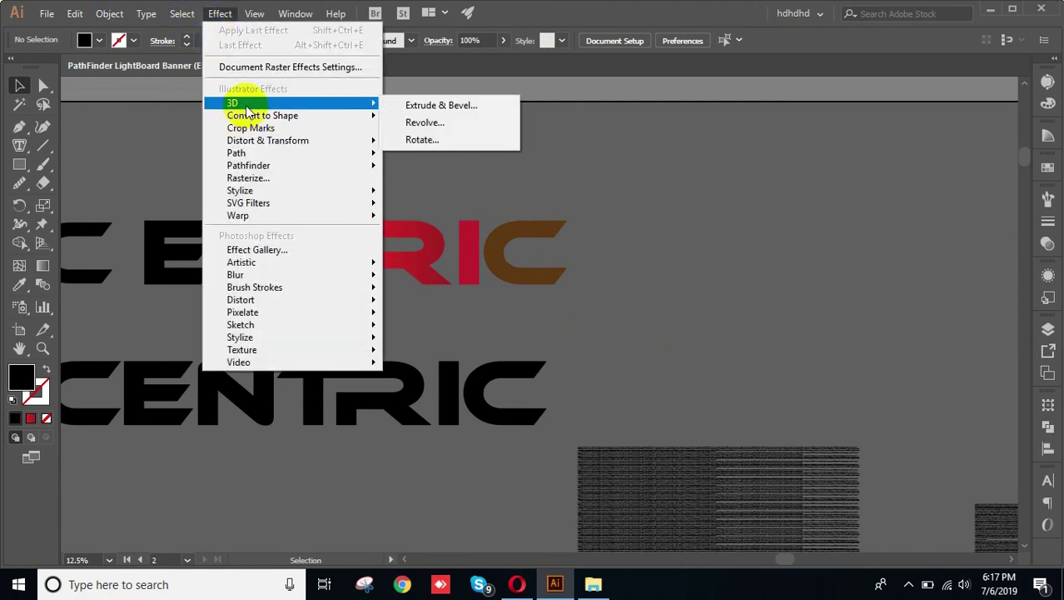
mouse_move(291, 116)
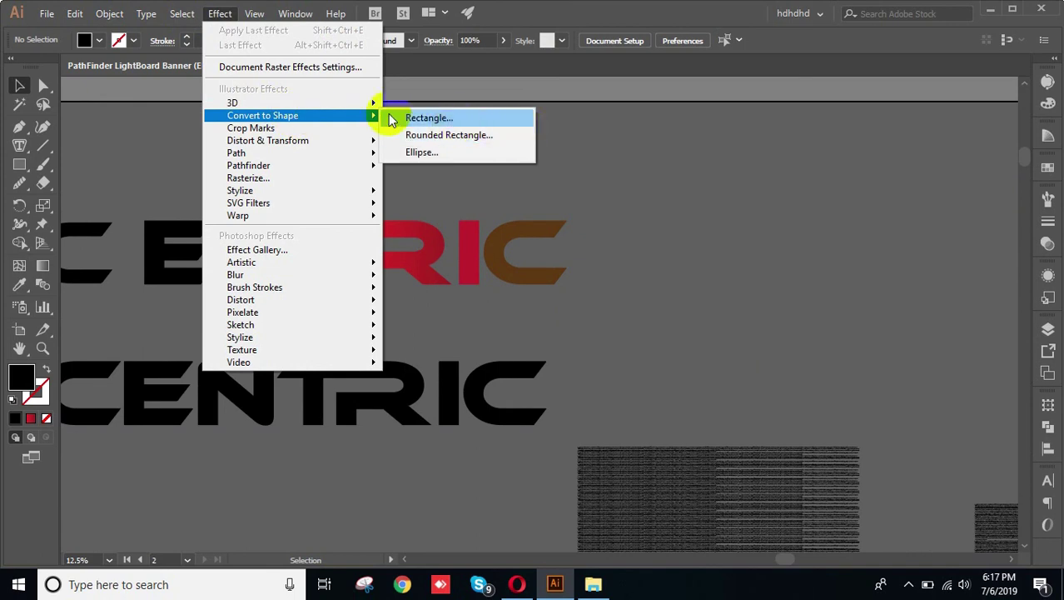
mouse_move(371, 104)
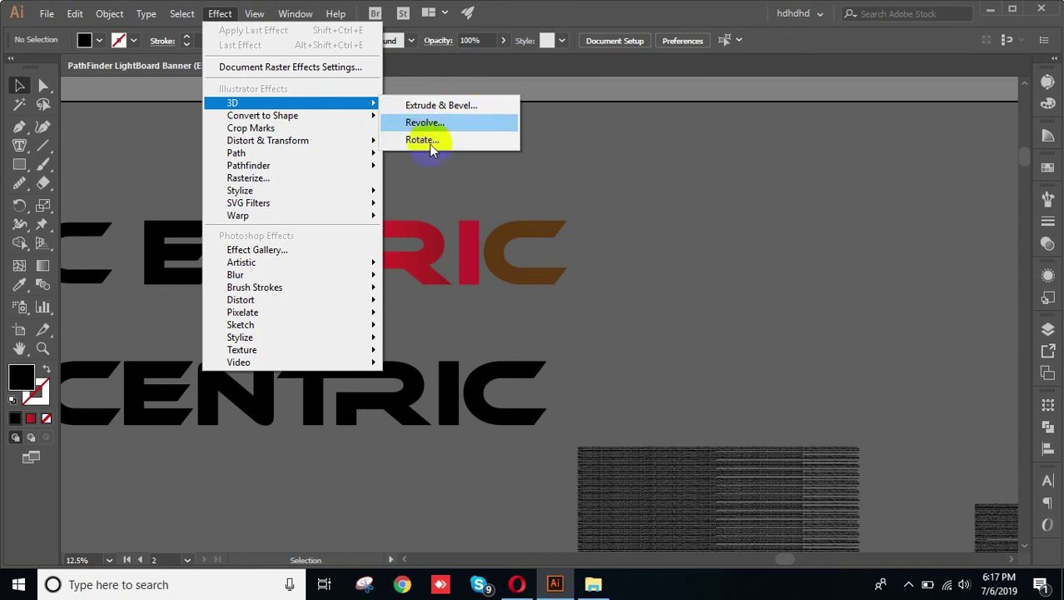
left_click(665, 201)
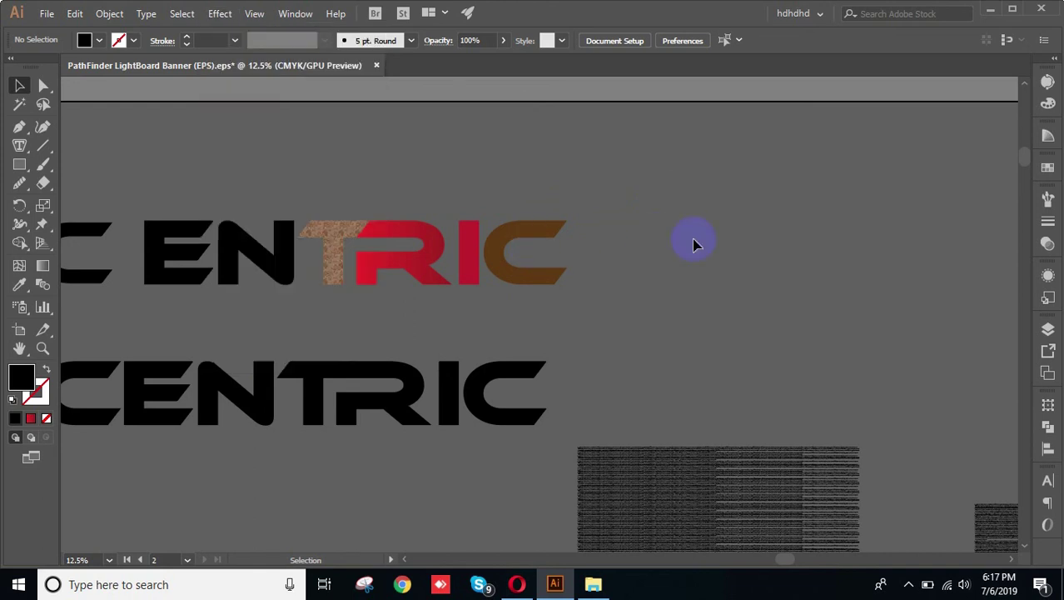
Select the LOQEM IPSUM text above the RAM IT banner, hide its bounding box, and deselect it.
left_click_drag(691, 241, 486, 161)
mouse_move(678, 331)
left_mouse_down()
mouse_move(695, 208)
mouse_move(723, 190)
left_mouse_up()
left_click_drag(500, 363, 673, 237)
left_click_drag(627, 362, 725, 228)
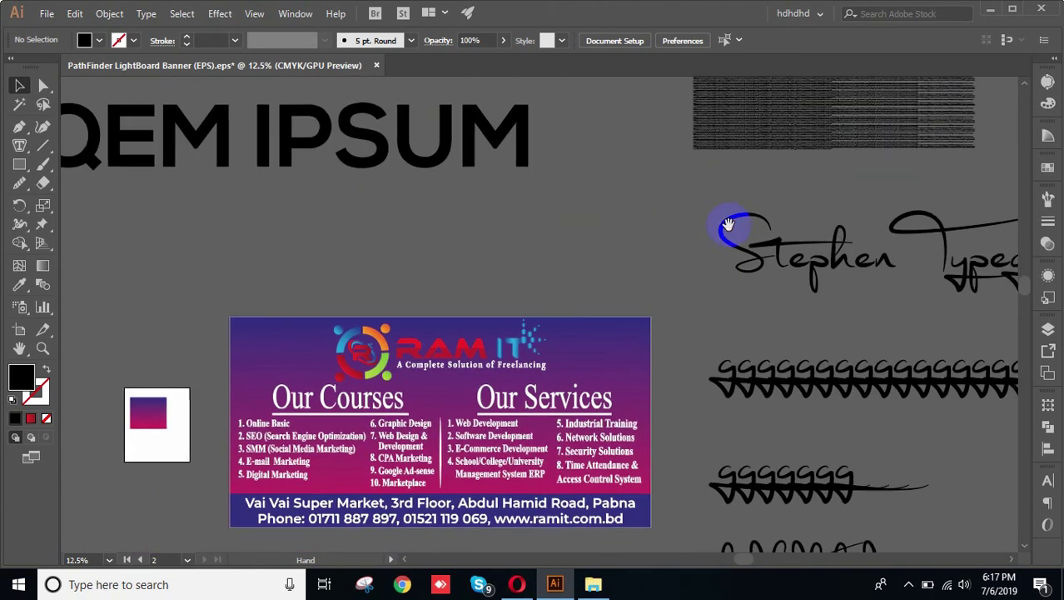
left_click_drag(342, 219, 654, 304)
left_click(392, 246)
left_click(293, 13)
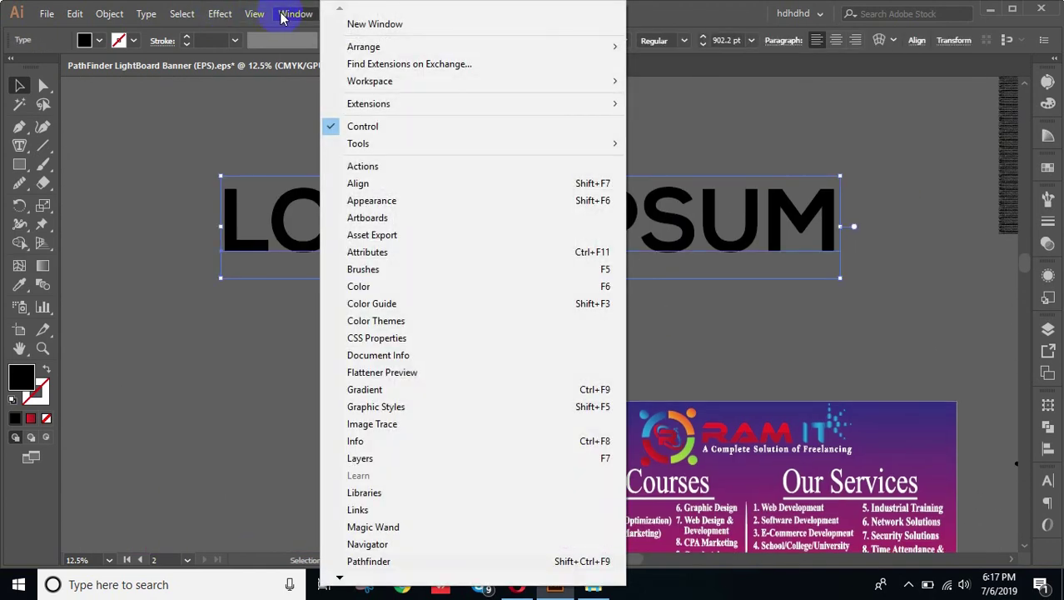
left_click(285, 15)
left_click(286, 16)
left_click(300, 15)
left_click(332, 15)
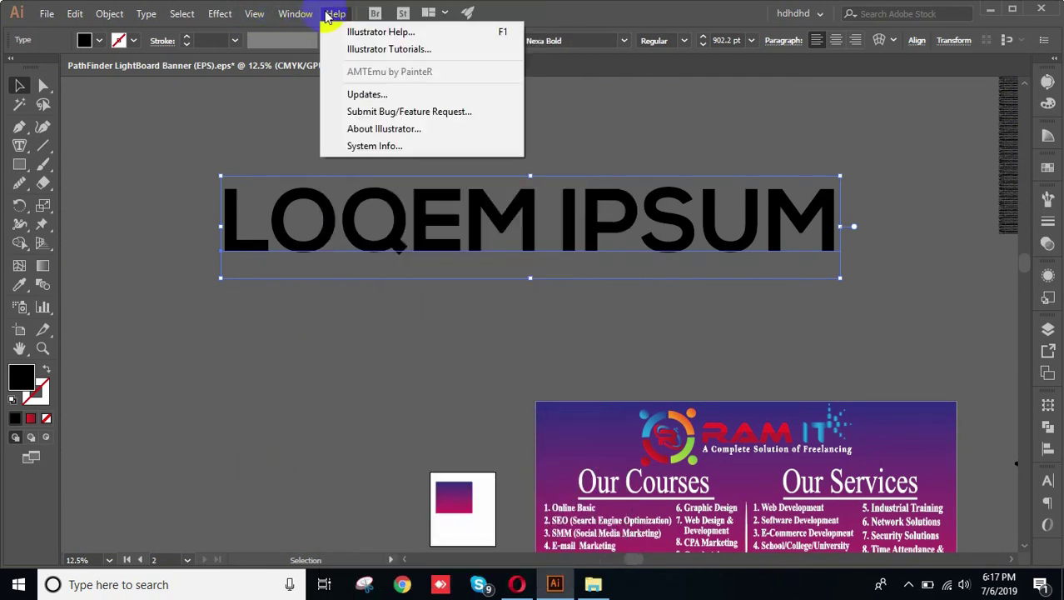
left_click(288, 15)
left_click(254, 15)
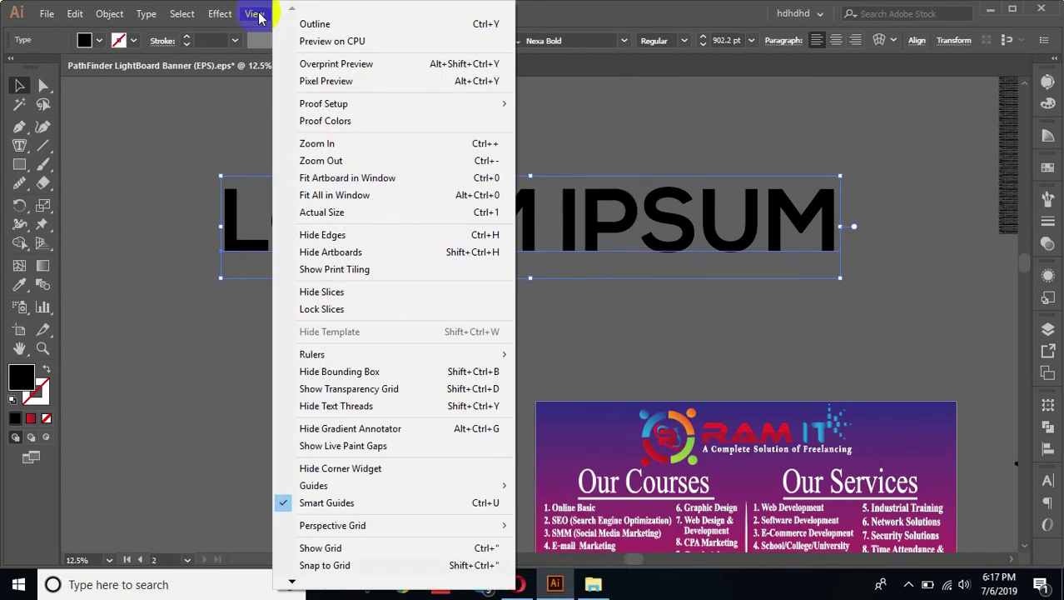
left_click(364, 372)
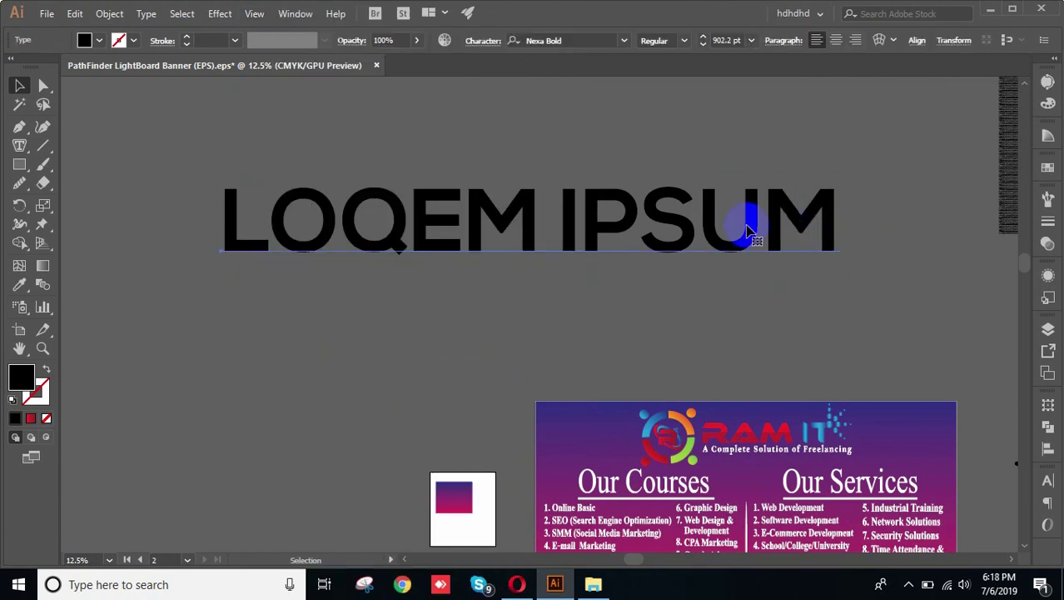
left_click(168, 258)
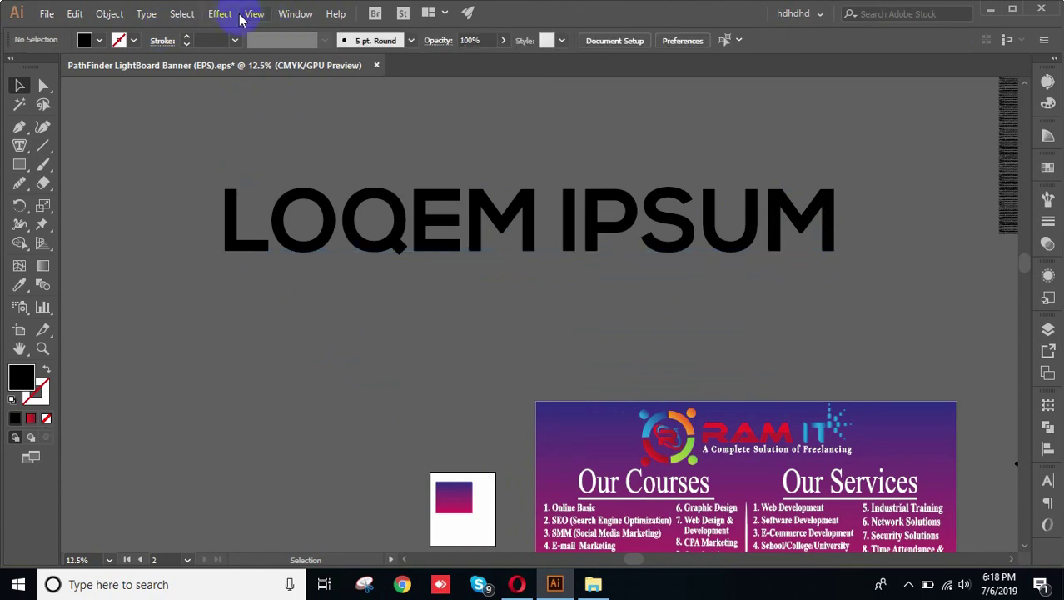
Show the transparency grid behind the artwork and inspect it across the artboard.
left_click(252, 15)
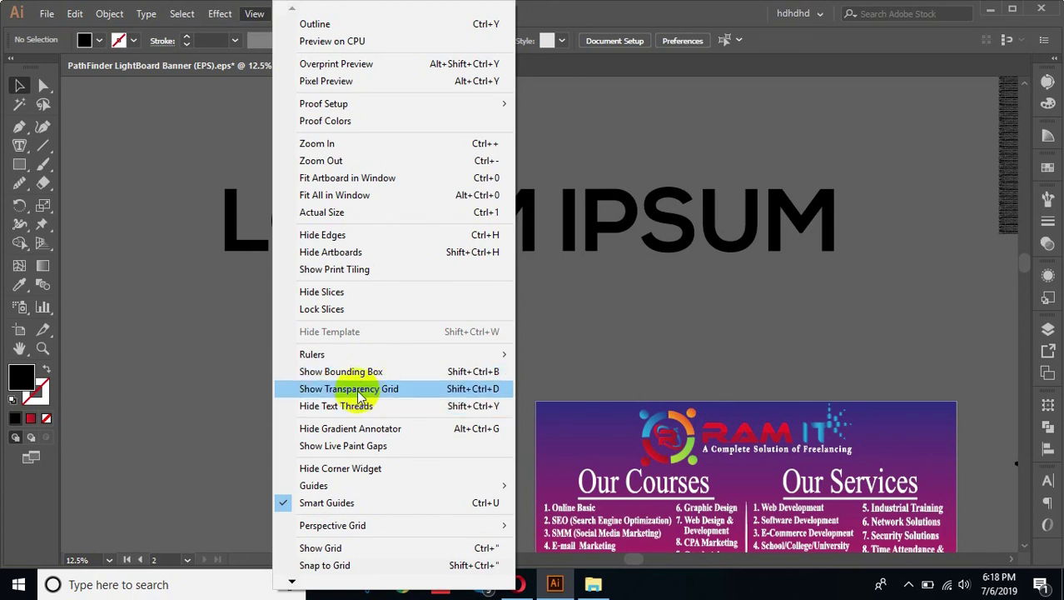
left_click(358, 389)
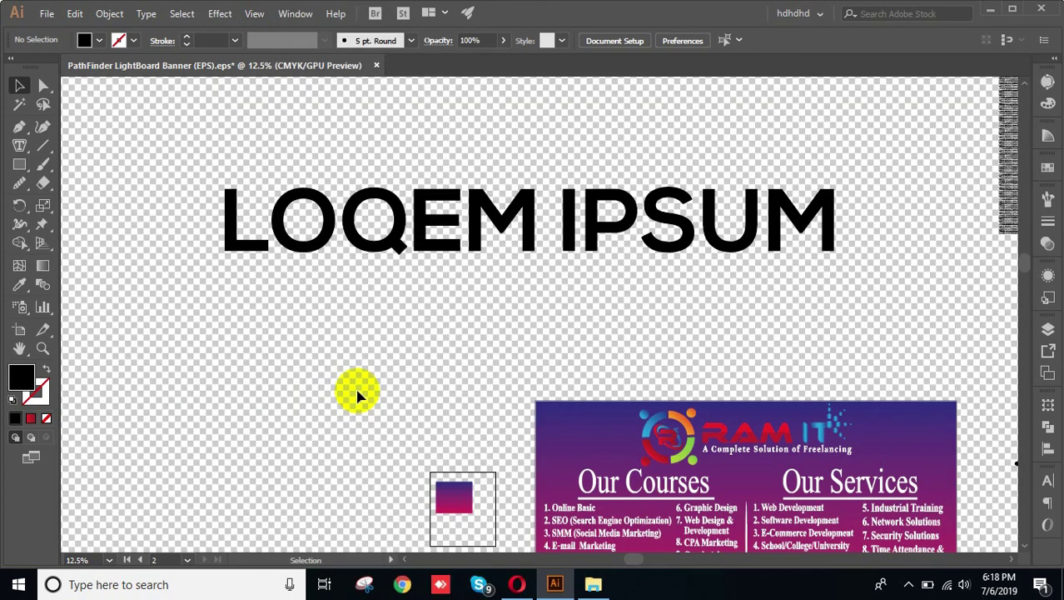
scroll(516, 350, "down", 4)
scroll(593, 233, "up", 7)
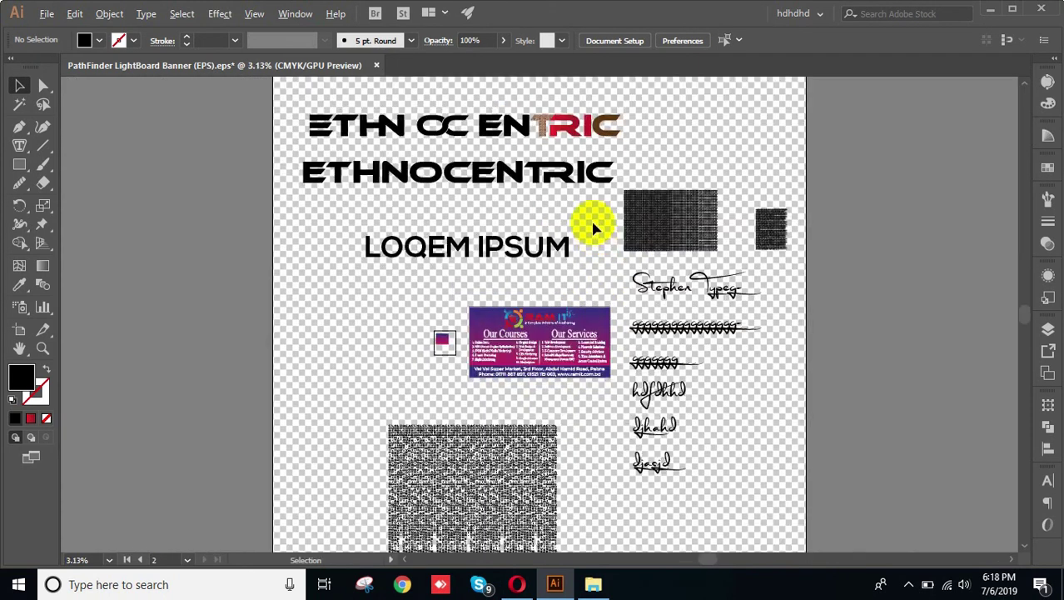
left_click_drag(166, 379, 843, 172)
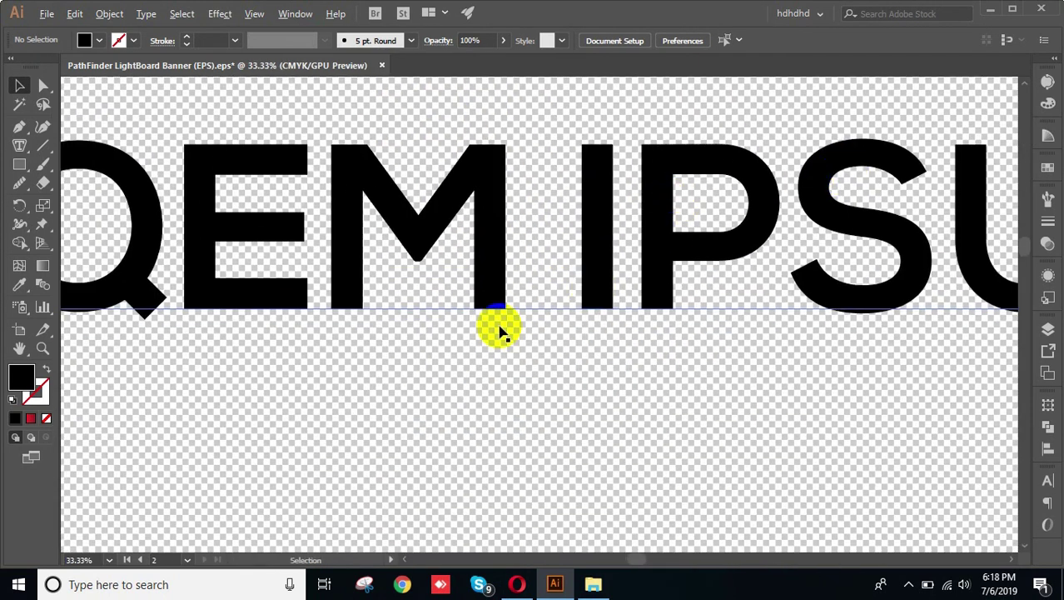
scroll(500, 330, "down", 2)
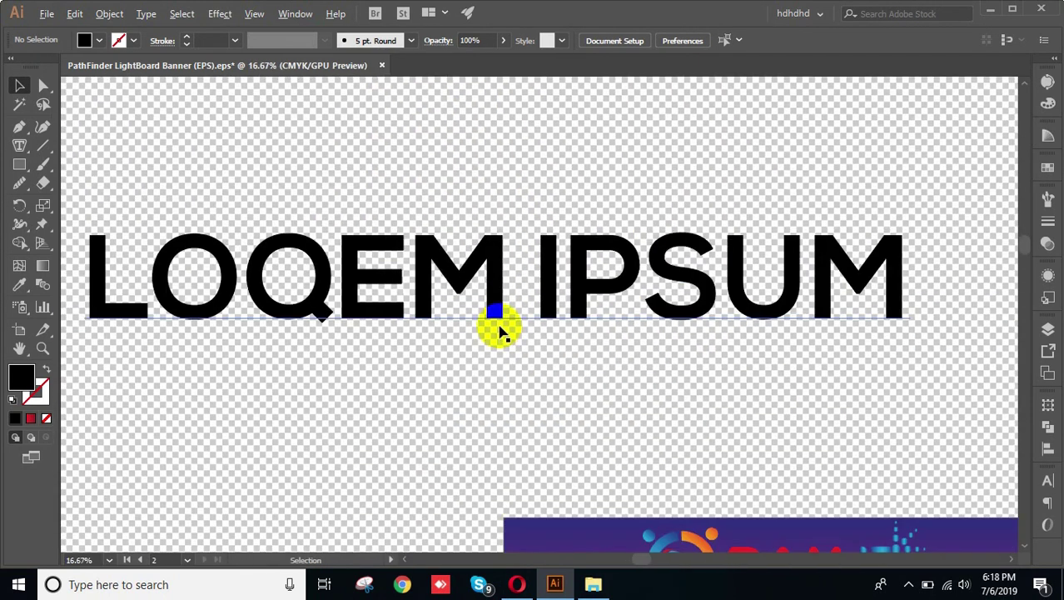
Select the LOQEM IPSUM text, show its bounding box again, and hide the transparency grid.
left_click(622, 242)
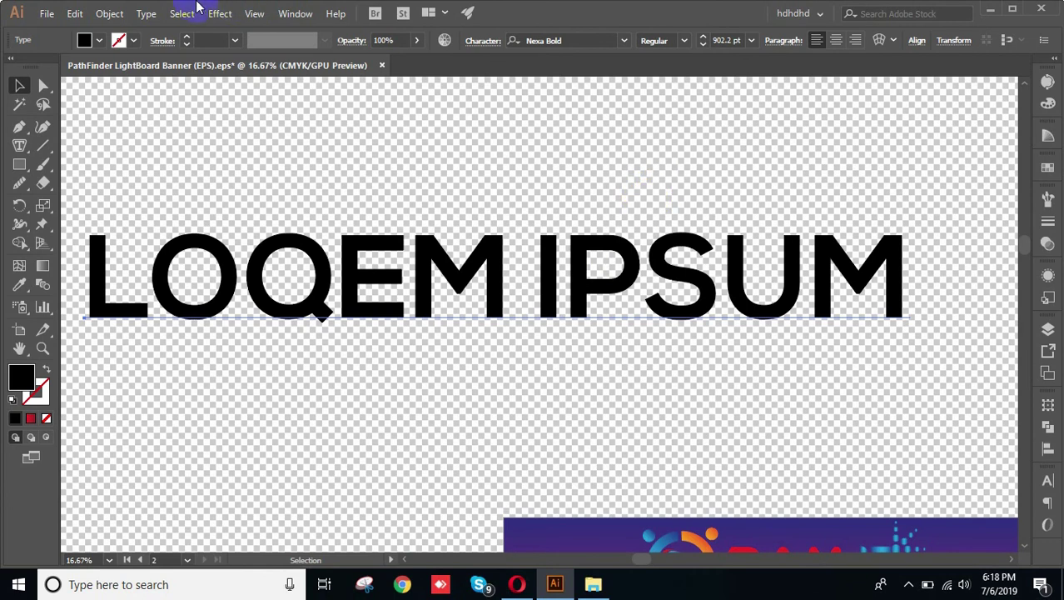
left_click(218, 15)
left_click(254, 16)
left_click(350, 372)
left_click(255, 16)
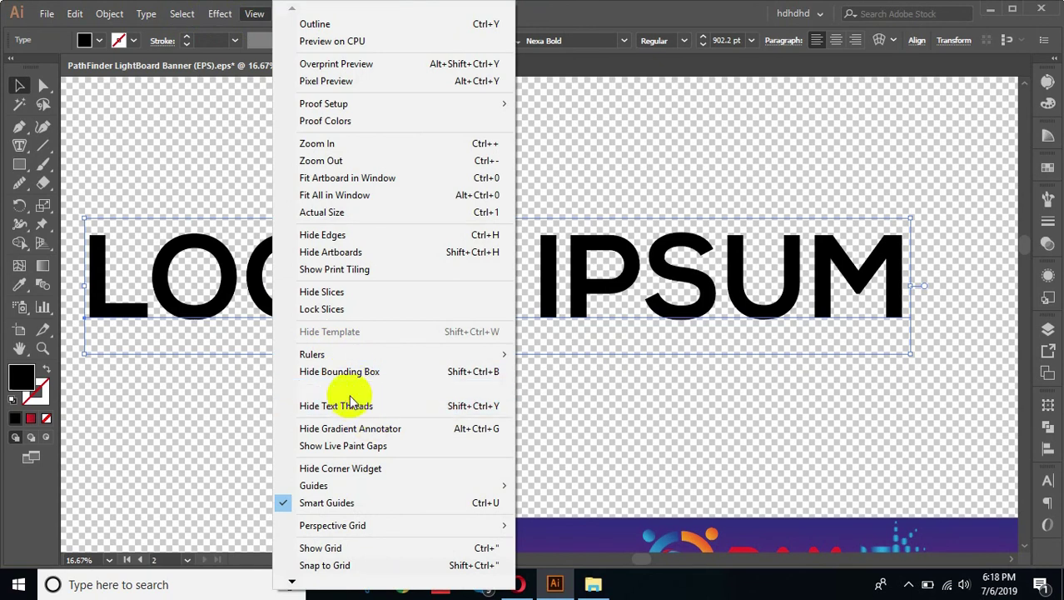
left_click(348, 391)
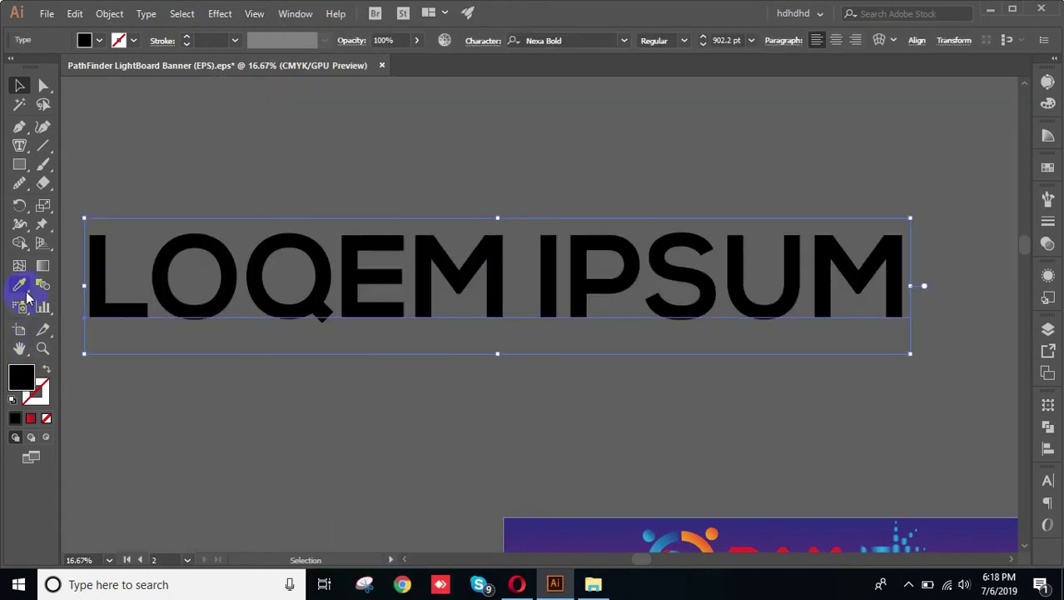
Recolour the LOQEM IPSUM text with the grey sampled from the background using the Eyedropper, and deselect it.
left_click(393, 124)
left_click(19, 85)
left_click(530, 188)
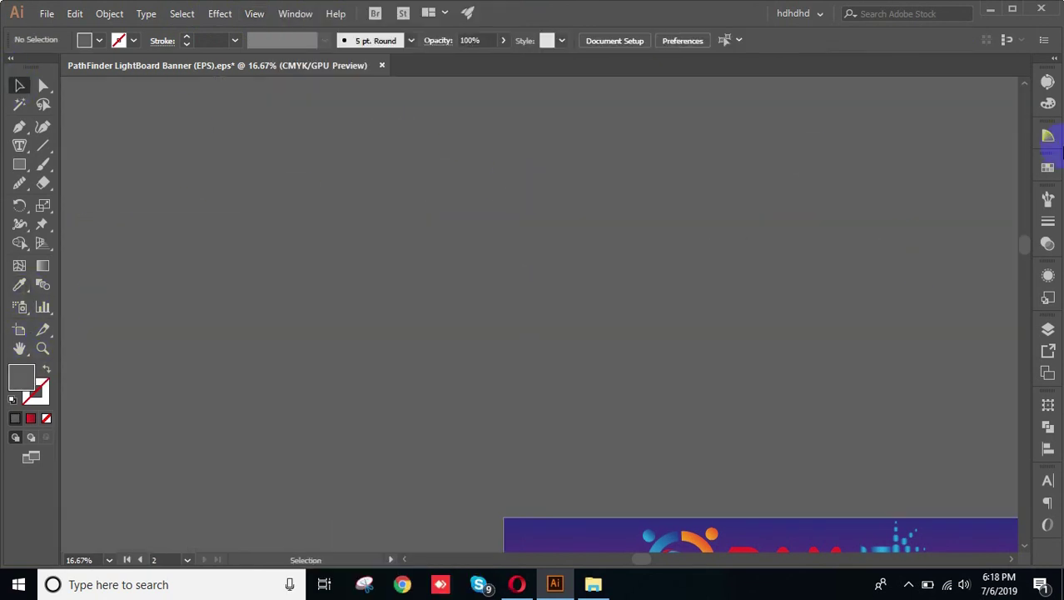
Turn on the transparency grid to reveal the grey LOQEM IPSUM text against the background.
left_click(255, 14)
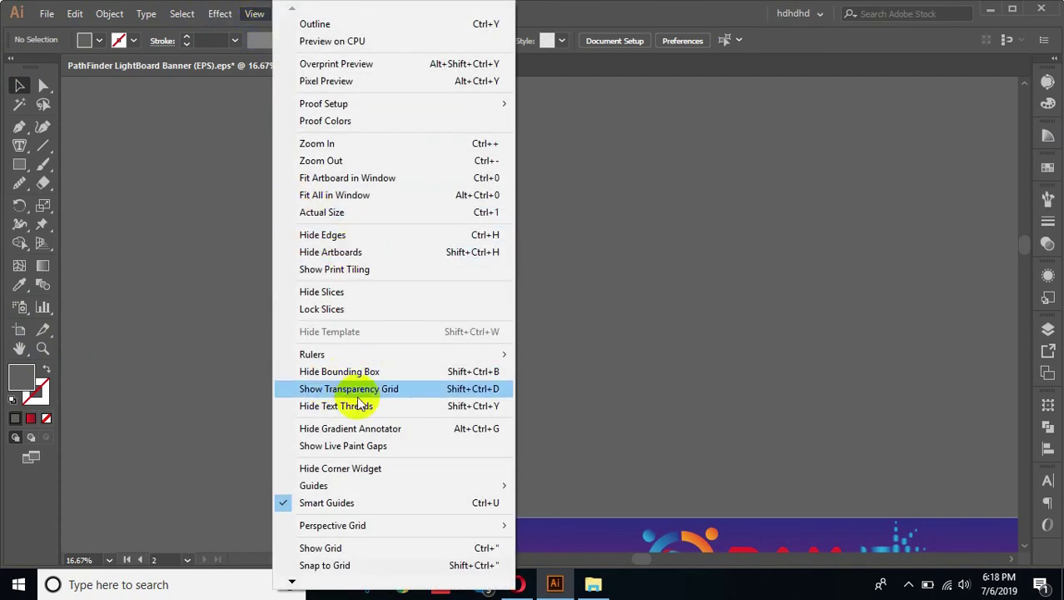
left_click(391, 388)
scroll(534, 249, "down", 2)
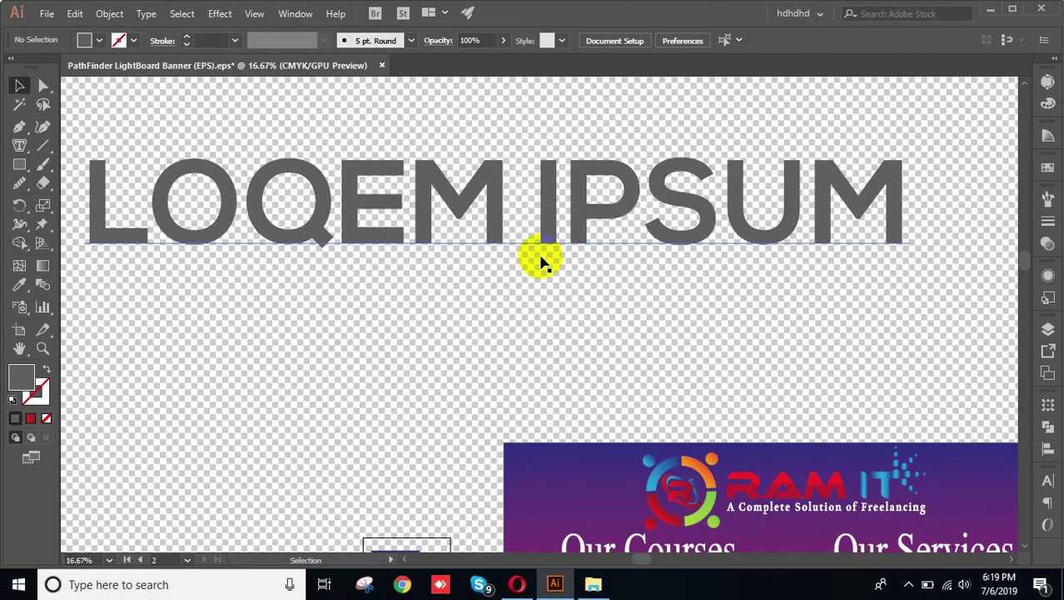
key("super")
key("super")
scroll(647, 325, "down", 4)
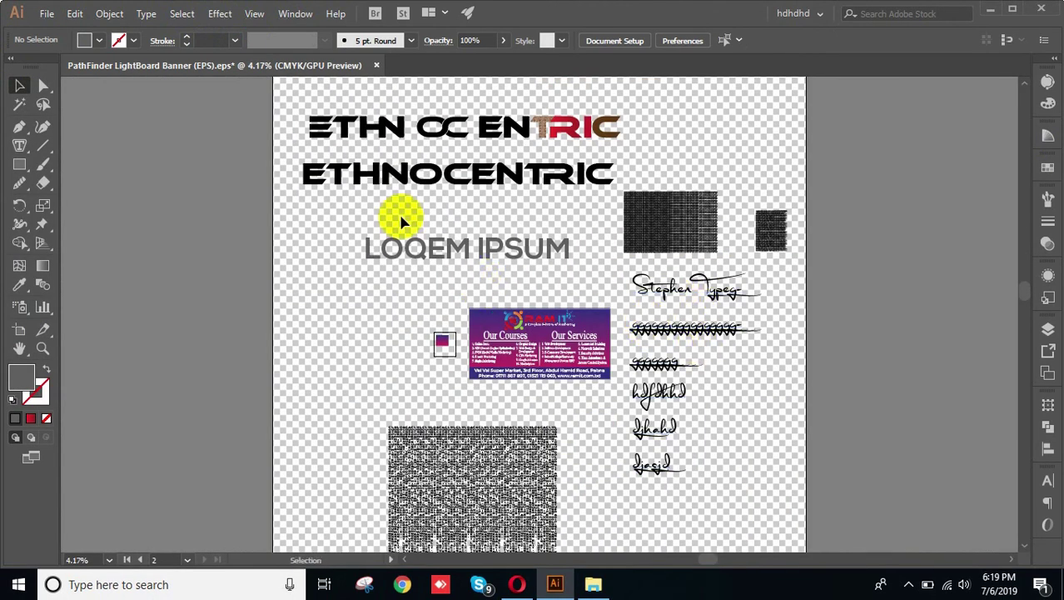
scroll(412, 244, "up", 4)
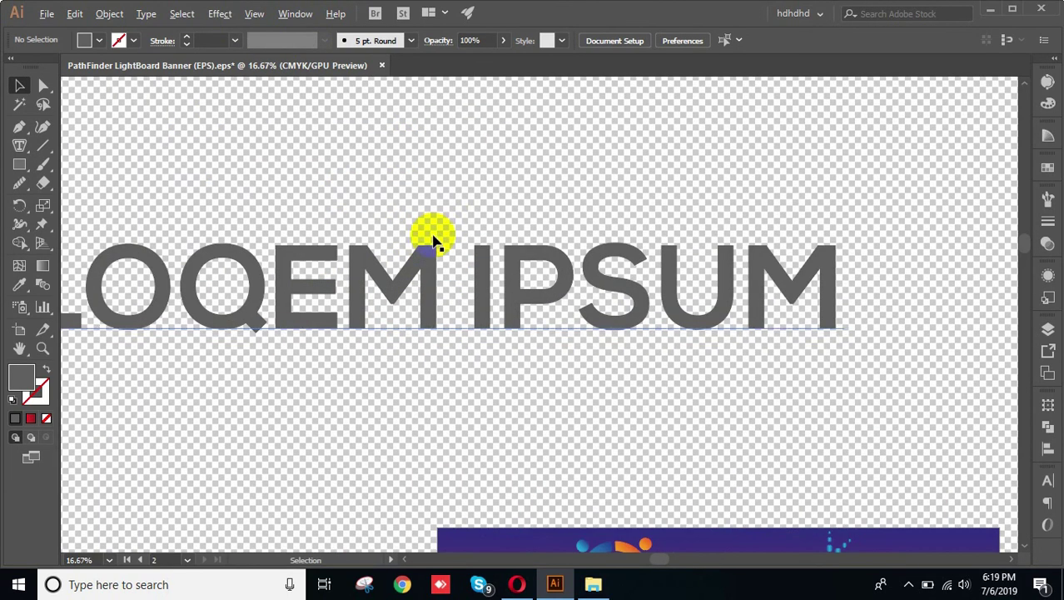
Examine the Convert to Shape, Distort & Transform, 3D and Path effect options.
left_click(219, 15)
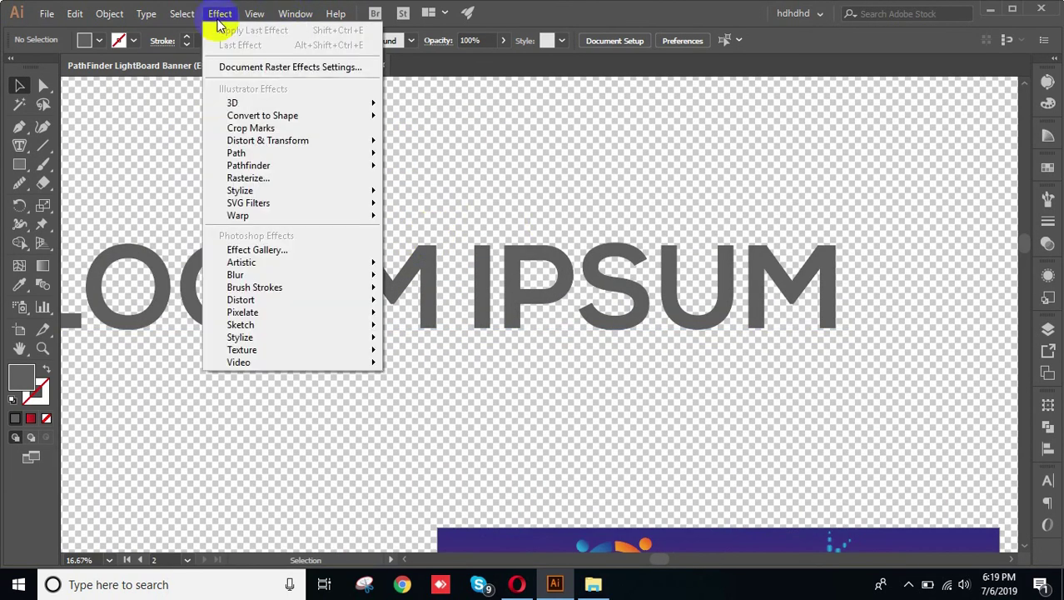
mouse_move(263, 122)
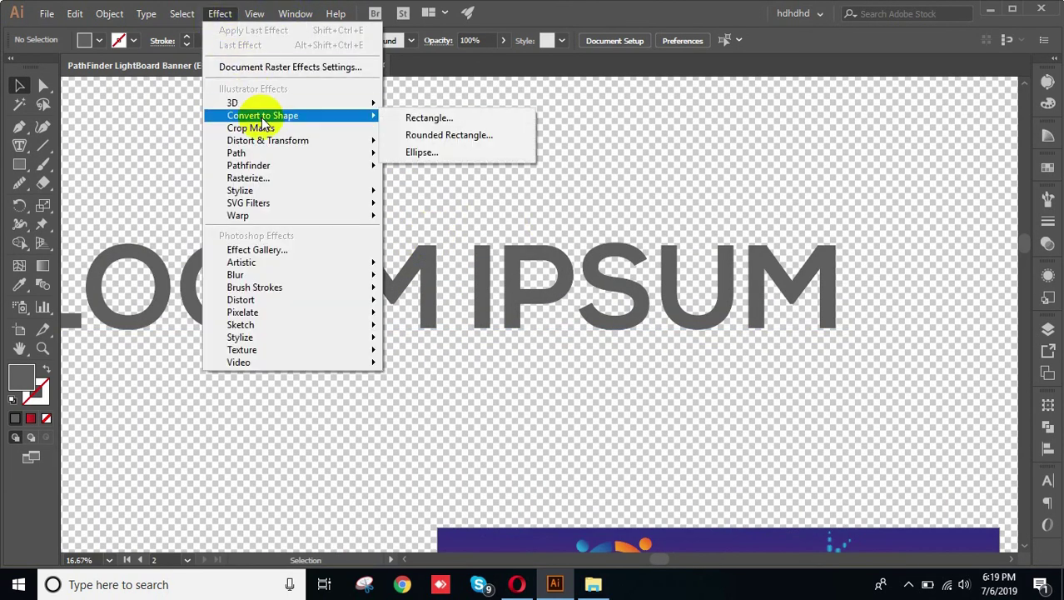
mouse_move(265, 143)
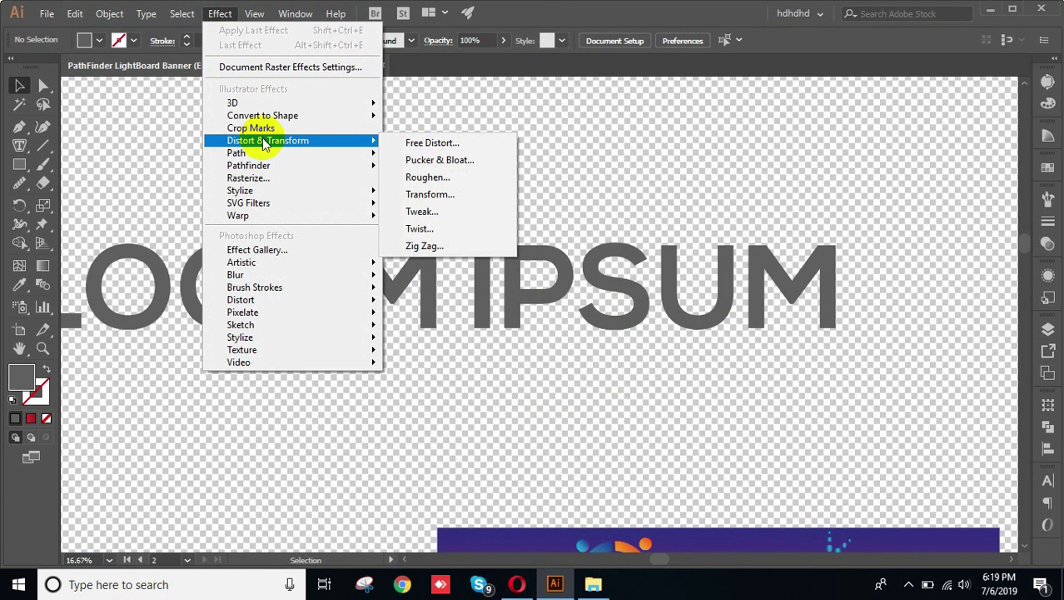
mouse_move(268, 121)
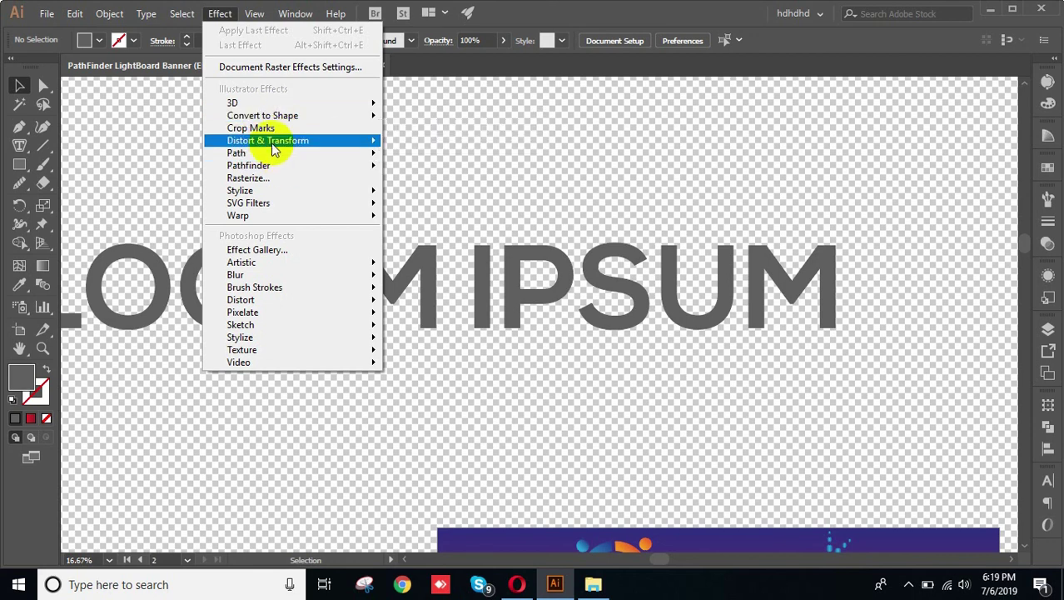
mouse_move(240, 104)
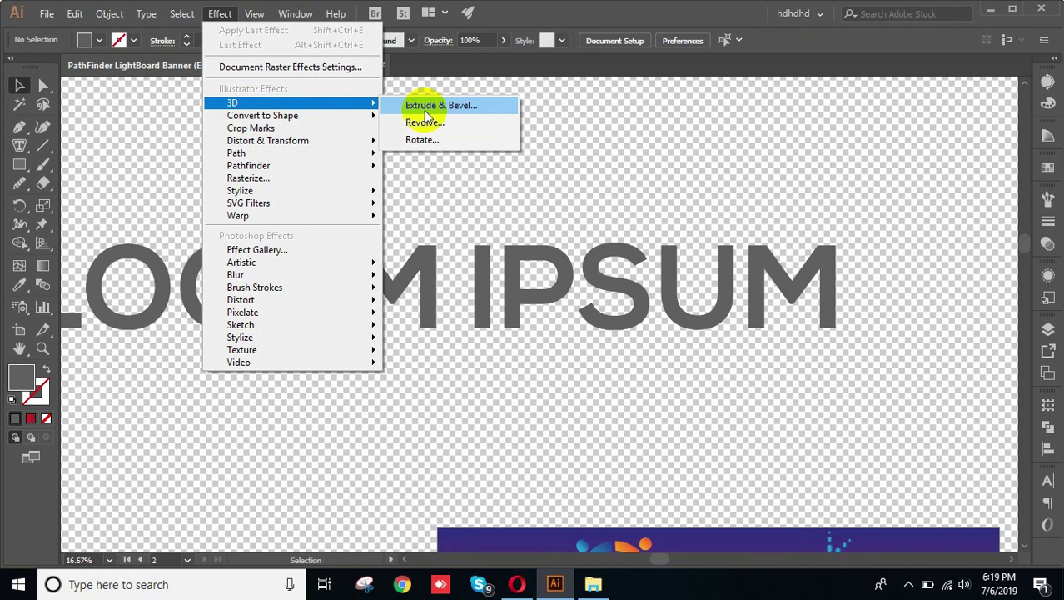
mouse_move(311, 156)
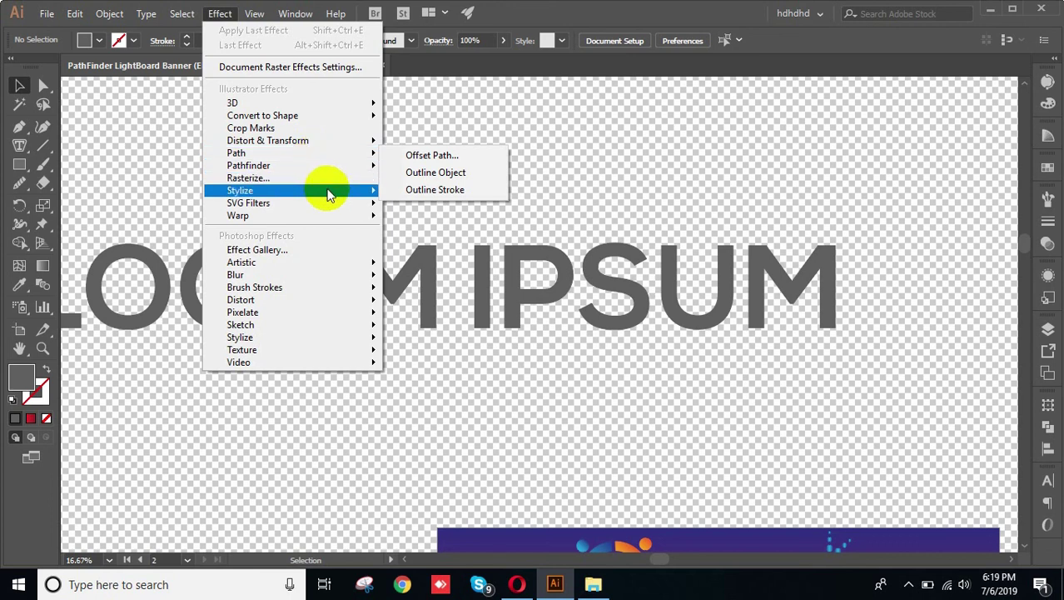
Open the Apply SVG Filter dialog with nothing selected and accept it with AI_Alpha_1 highlighted.
mouse_move(350, 203)
left_click(418, 209)
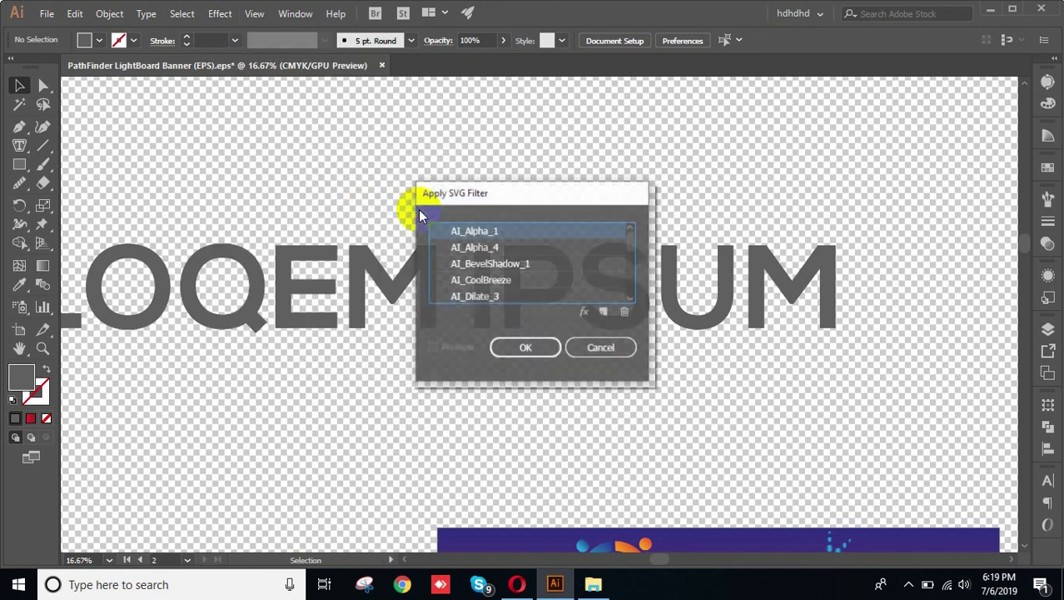
left_click(512, 349)
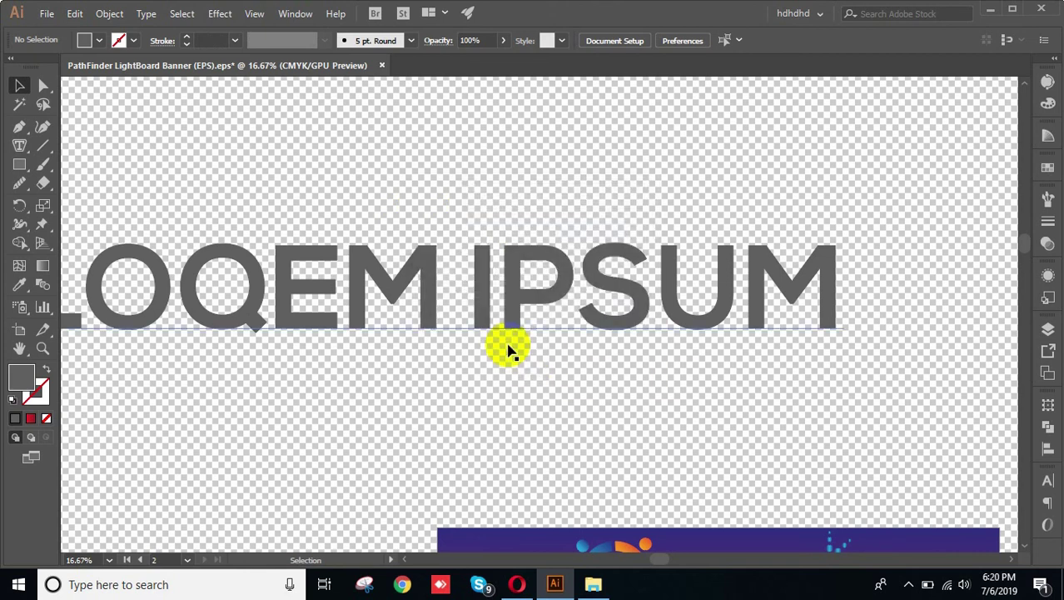
Try to apply the AI_Erode_6 SVG filter to the LOQEM IPSUM text, and stop its processing.
left_click(802, 287)
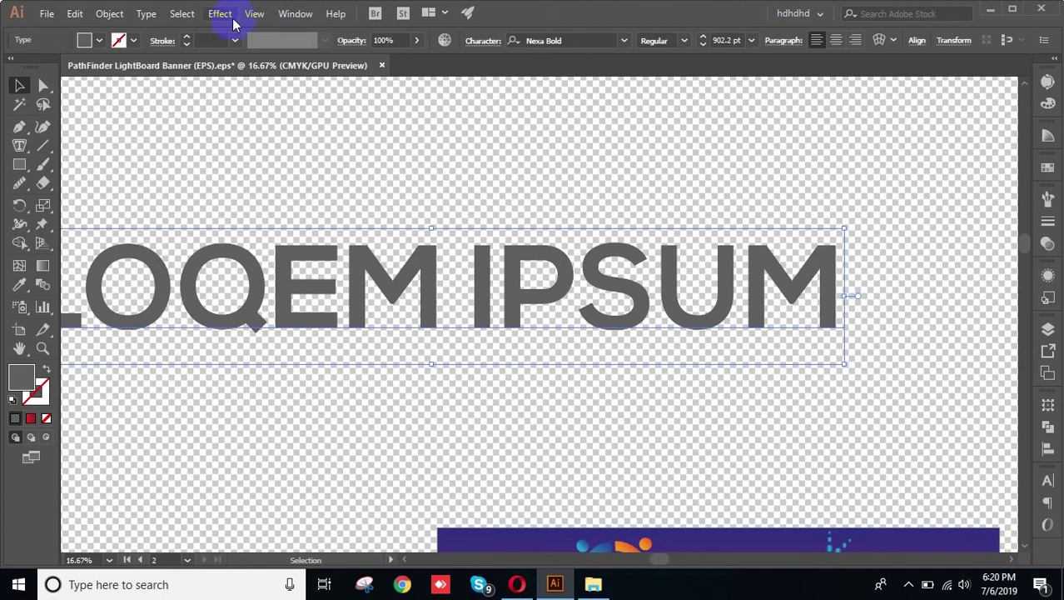
left_click(232, 18)
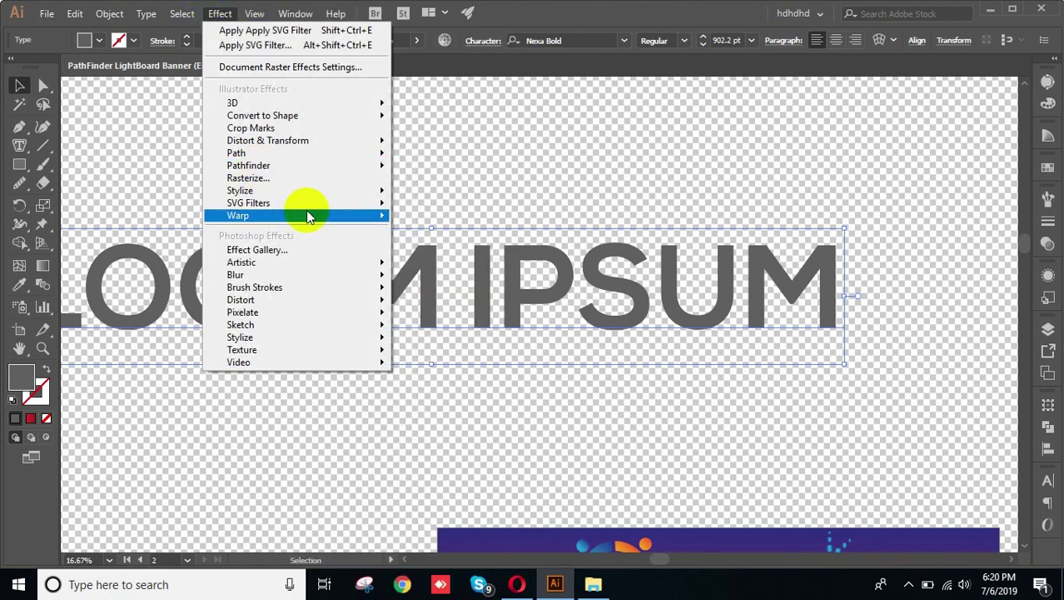
mouse_move(305, 200)
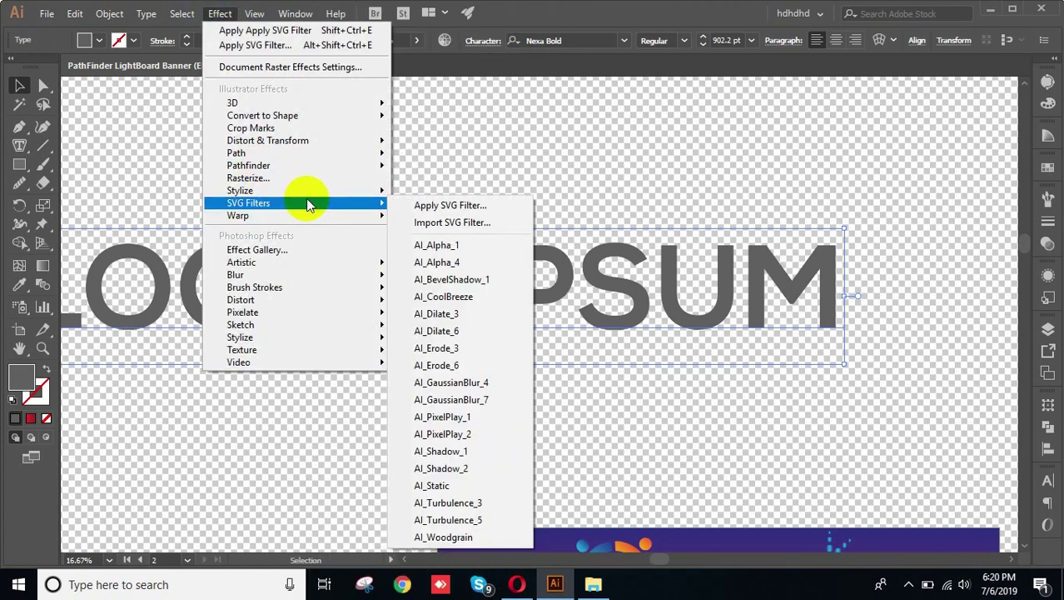
left_click(450, 367)
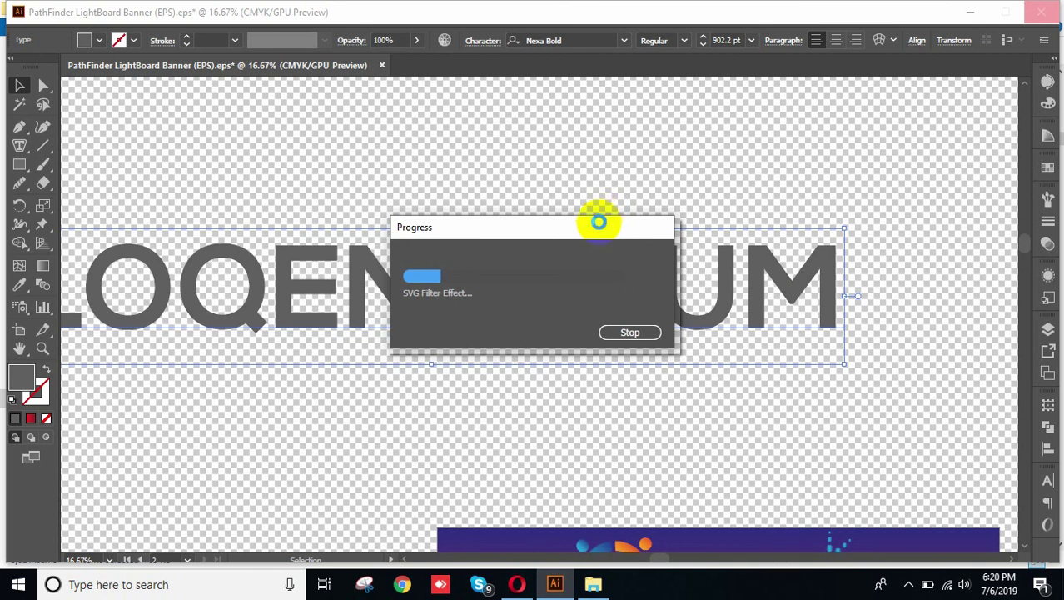
left_click(628, 332)
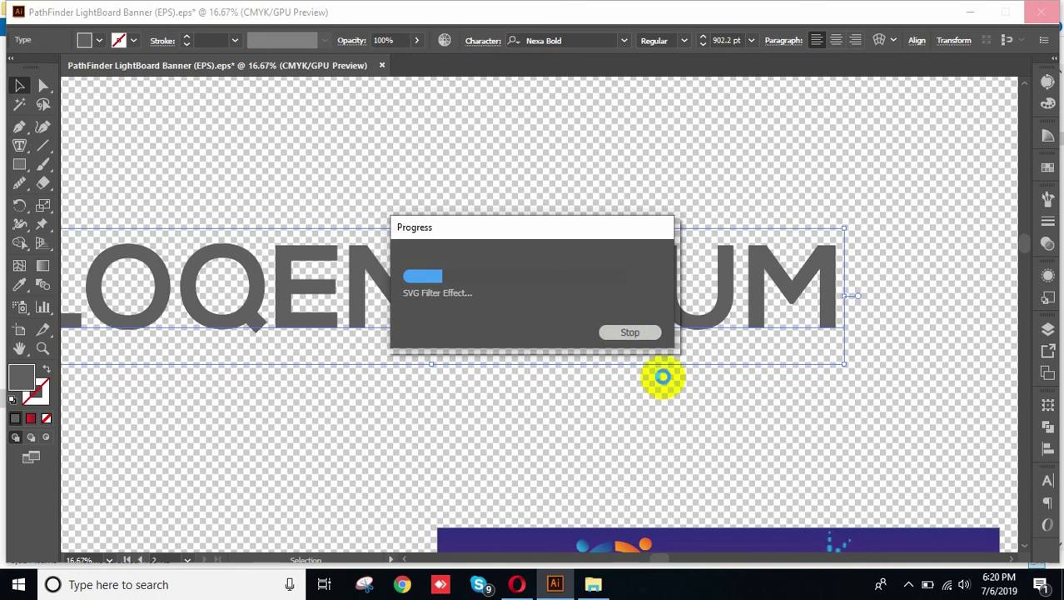